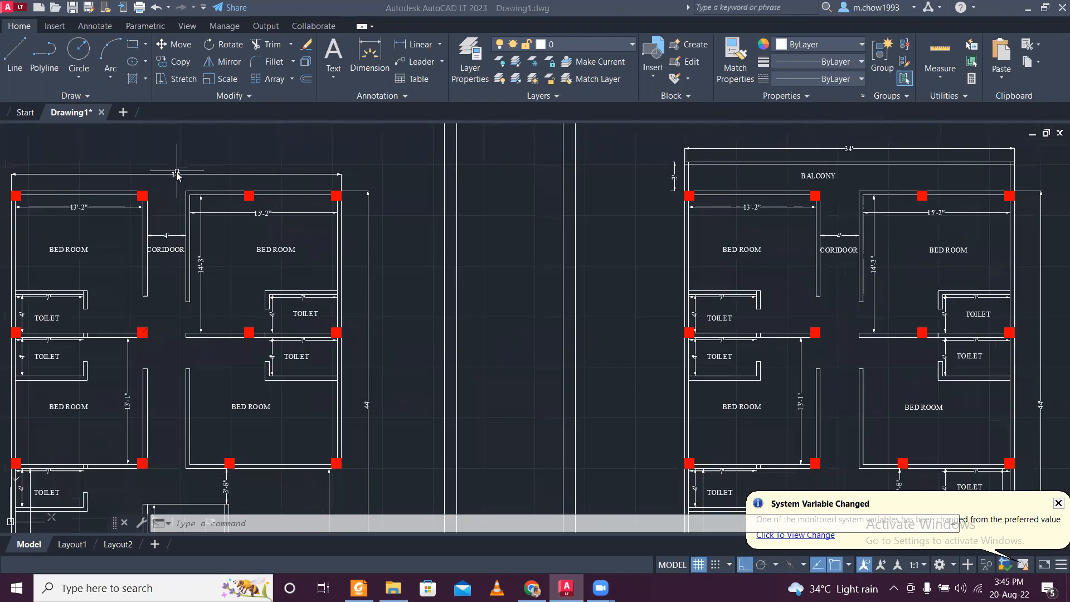
- Examine the room layouts and dimensions across the ground, first and second floor plans
{"action": "scroll", "coordinate": [414, 176], "scroll_direction": "down", "scroll_amount": 6}
{"action": "scroll", "coordinate": [415, 176], "scroll_direction": "up", "scroll_amount": 4}
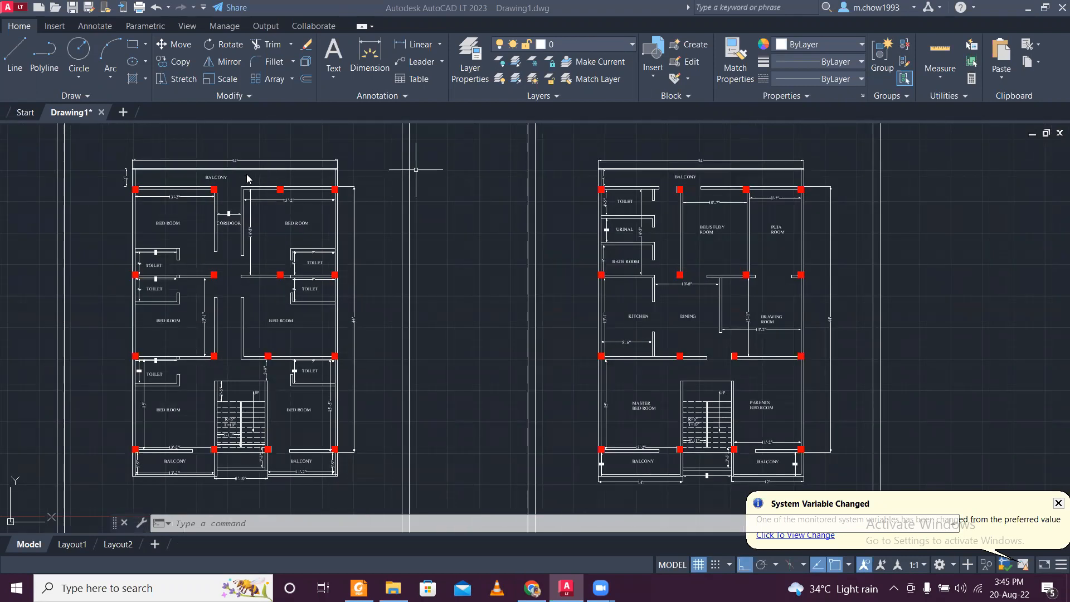
{"action": "scroll", "coordinate": [214, 169], "scroll_direction": "up", "scroll_amount": 4}
{"action": "scroll", "coordinate": [214, 169], "scroll_direction": "down", "scroll_amount": 4}
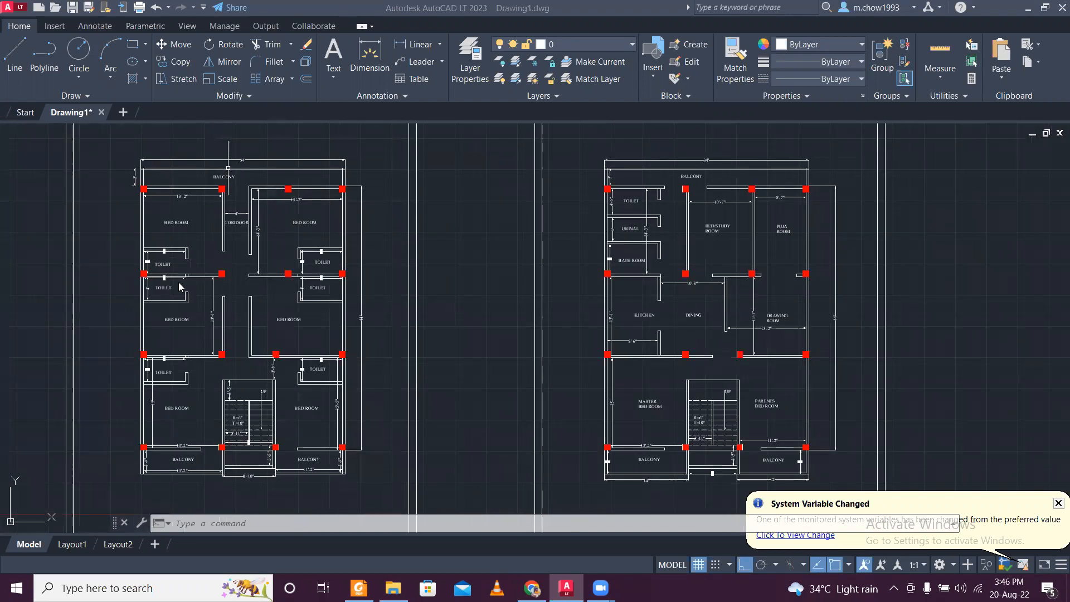
{"action": "middle_click_drag", "start_coordinate": [274, 281], "coordinate": [549, 313]}
{"action": "middle_click_drag", "start_coordinate": [367, 305], "coordinate": [600, 276]}
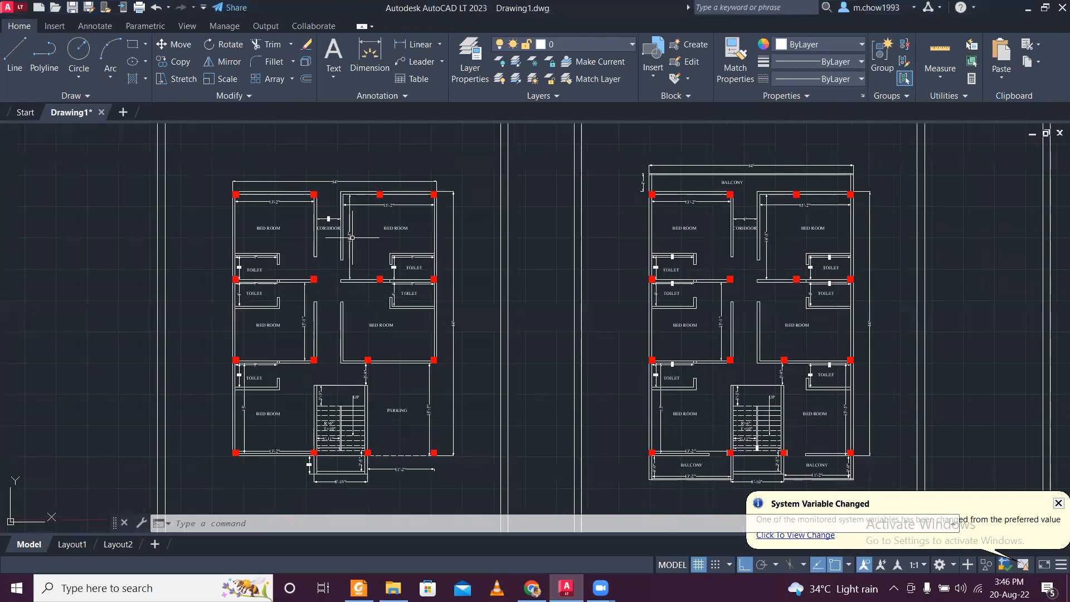
{"action": "scroll", "coordinate": [298, 233], "scroll_direction": "up", "scroll_amount": 4}
{"action": "scroll", "coordinate": [304, 233], "scroll_direction": "down", "scroll_amount": 4}
{"action": "mouse_move", "coordinate": [813, 328]}
{"action": "middle_mouse_down"}
{"action": "mouse_move", "coordinate": [339, 328]}
{"action": "mouse_move", "coordinate": [565, 330]}
{"action": "middle_mouse_up"}
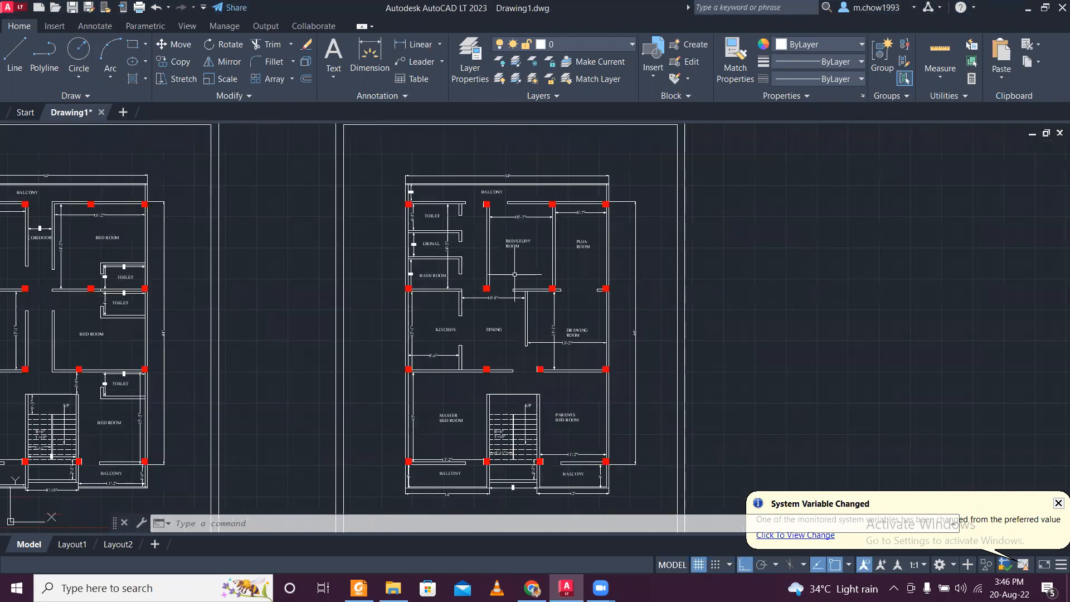
- Move the 14'-3" vertical dimension on the second floor plan from the toilet and urinal area to the puja room's outer wall
{"action": "scroll", "coordinate": [460, 229], "scroll_direction": "up", "scroll_amount": 6}
{"action": "scroll", "coordinate": [460, 231], "scroll_direction": "down", "scroll_amount": 4}
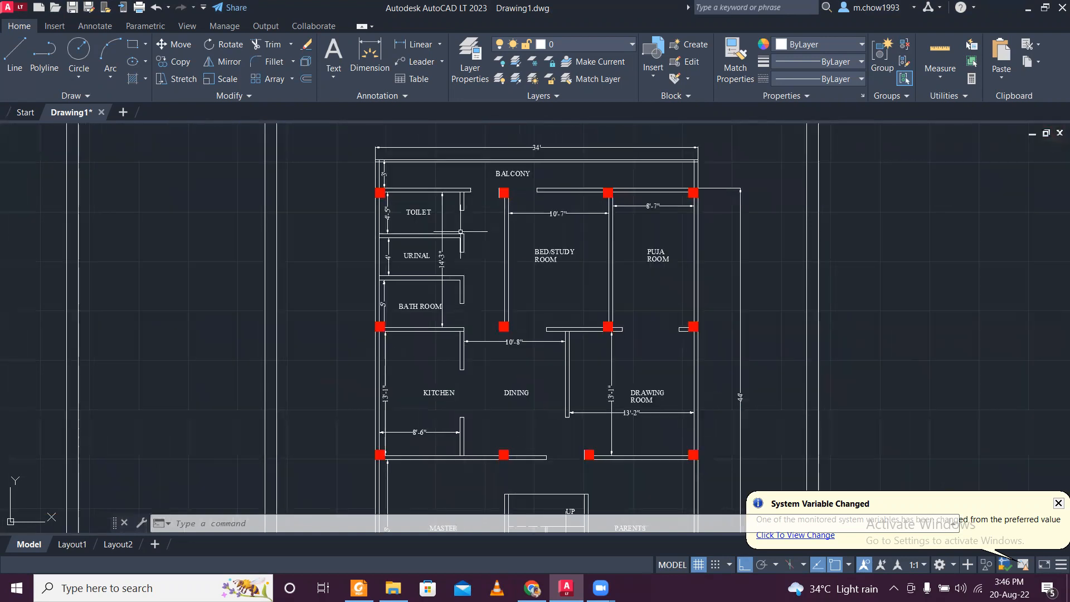
{"action": "scroll", "coordinate": [426, 239], "scroll_direction": "up", "scroll_amount": 2}
{"action": "left_click", "coordinate": [448, 249]}
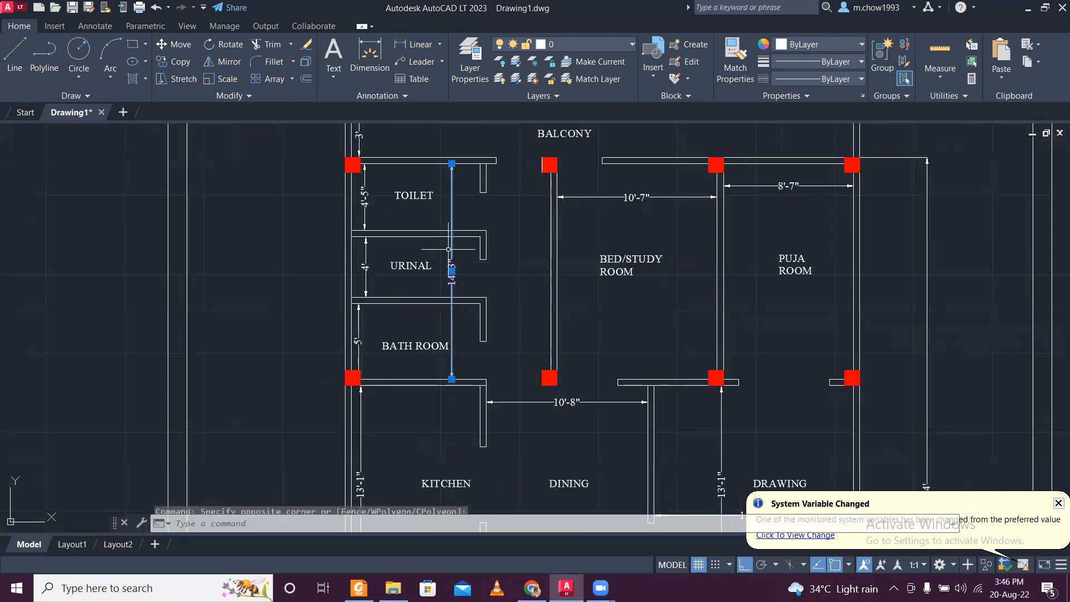
{"action": "left_click", "coordinate": [173, 44]}
{"action": "left_click", "coordinate": [461, 204]}
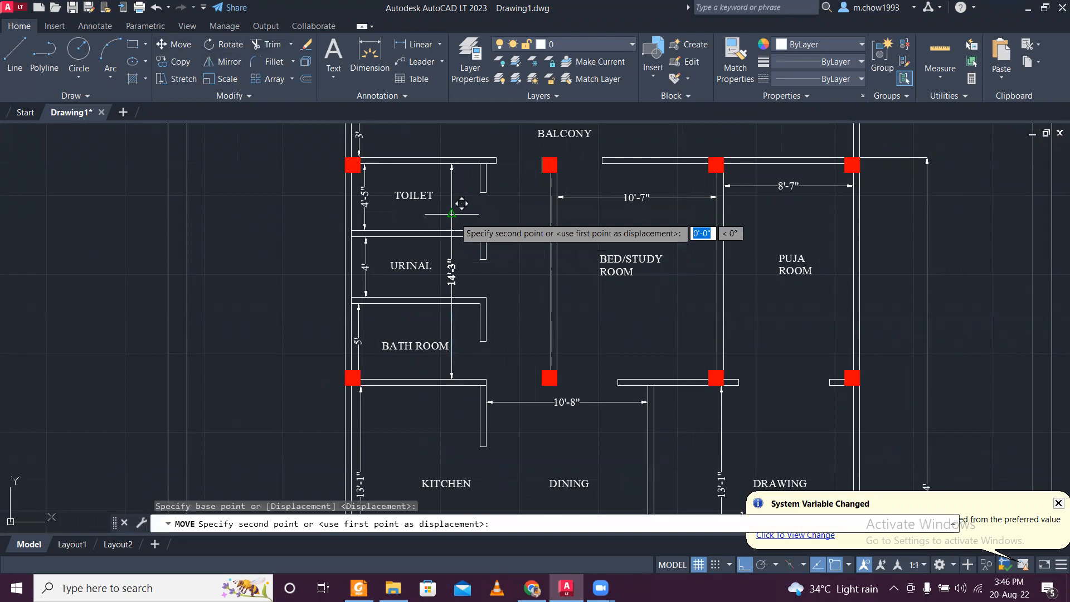
{"action": "left_click", "coordinate": [842, 251]}
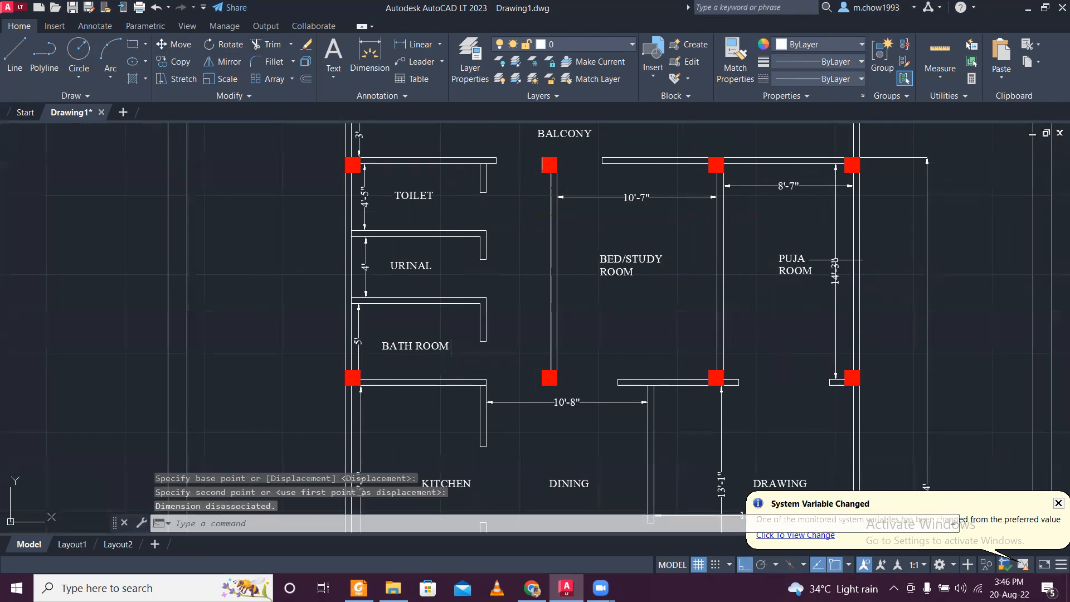
- Examine the staircase, balcony and parking areas and the title blocks of the floor plans
{"action": "scroll", "coordinate": [638, 227], "scroll_direction": "down", "scroll_amount": 3}
{"action": "scroll", "coordinate": [586, 419], "scroll_direction": "up", "scroll_amount": 4}
{"action": "scroll", "coordinate": [586, 419], "scroll_direction": "up", "scroll_amount": 2}
{"action": "scroll", "coordinate": [585, 419], "scroll_direction": "down", "scroll_amount": 4}
{"action": "scroll", "coordinate": [326, 390], "scroll_direction": "up", "scroll_amount": 4}
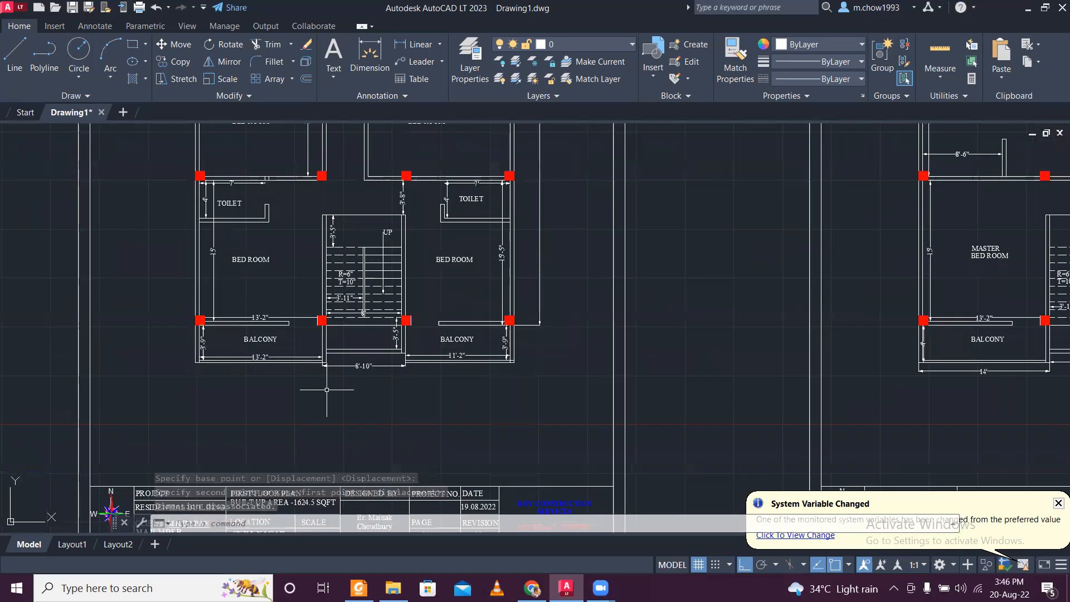
{"action": "scroll", "coordinate": [327, 389], "scroll_direction": "down", "scroll_amount": 2}
{"action": "scroll", "coordinate": [457, 441], "scroll_direction": "down", "scroll_amount": 3}
{"action": "scroll", "coordinate": [457, 440], "scroll_direction": "up", "scroll_amount": 5}
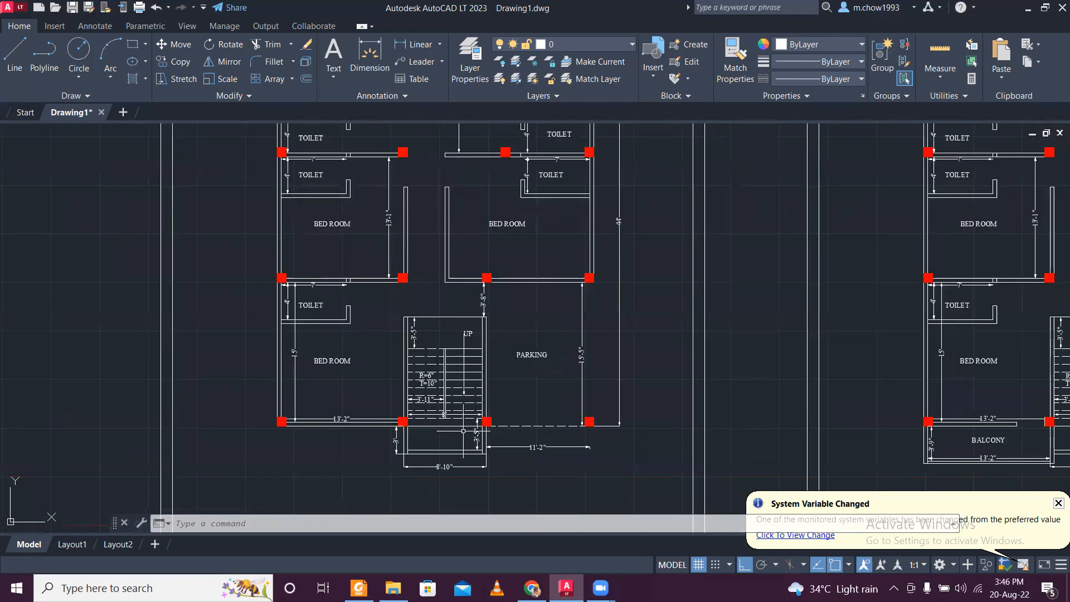
{"action": "scroll", "coordinate": [463, 428], "scroll_direction": "down", "scroll_amount": 5}
{"action": "scroll", "coordinate": [805, 442], "scroll_direction": "down", "scroll_amount": 2}
{"action": "scroll", "coordinate": [558, 246], "scroll_direction": "up", "scroll_amount": 1}
{"action": "scroll", "coordinate": [694, 334], "scroll_direction": "up", "scroll_amount": 5}
{"action": "scroll", "coordinate": [694, 335], "scroll_direction": "up", "scroll_amount": 1}
{"action": "scroll", "coordinate": [694, 334], "scroll_direction": "down", "scroll_amount": 2}
{"action": "scroll", "coordinate": [216, 362], "scroll_direction": "down", "scroll_amount": 1}
- Change the built up area in the first floor plan's title block to 1726 SQFT and save the drawing
{"action": "middle_click_drag", "start_coordinate": [191, 358], "coordinate": [444, 384]}
{"action": "scroll", "coordinate": [245, 357], "scroll_direction": "up", "scroll_amount": 5}
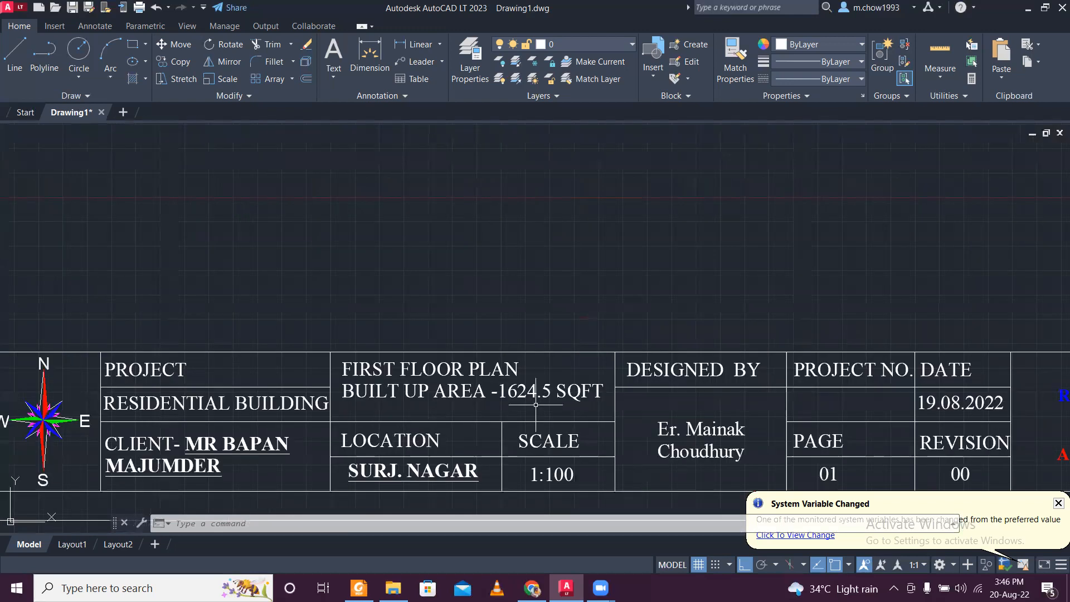
{"action": "double_click", "coordinate": [535, 404]}
{"action": "left_click_drag", "start_coordinate": [551, 390], "coordinate": [505, 387]}
{"action": "type", "text": "726"}
{"action": "left_click", "coordinate": [442, 211]}
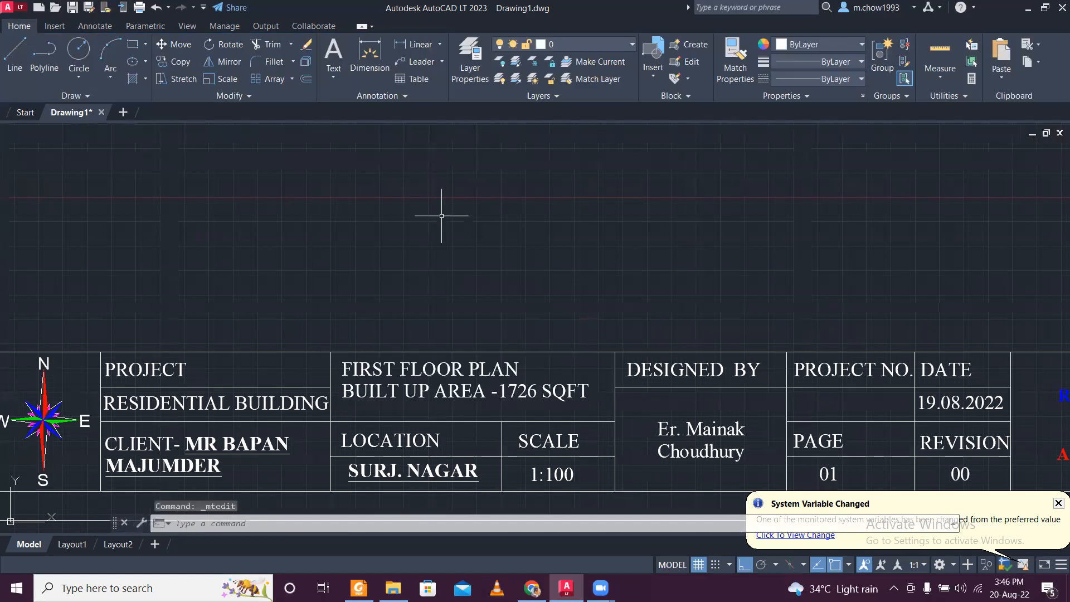
{"action": "scroll", "coordinate": [443, 214], "scroll_direction": "down", "scroll_amount": 4}
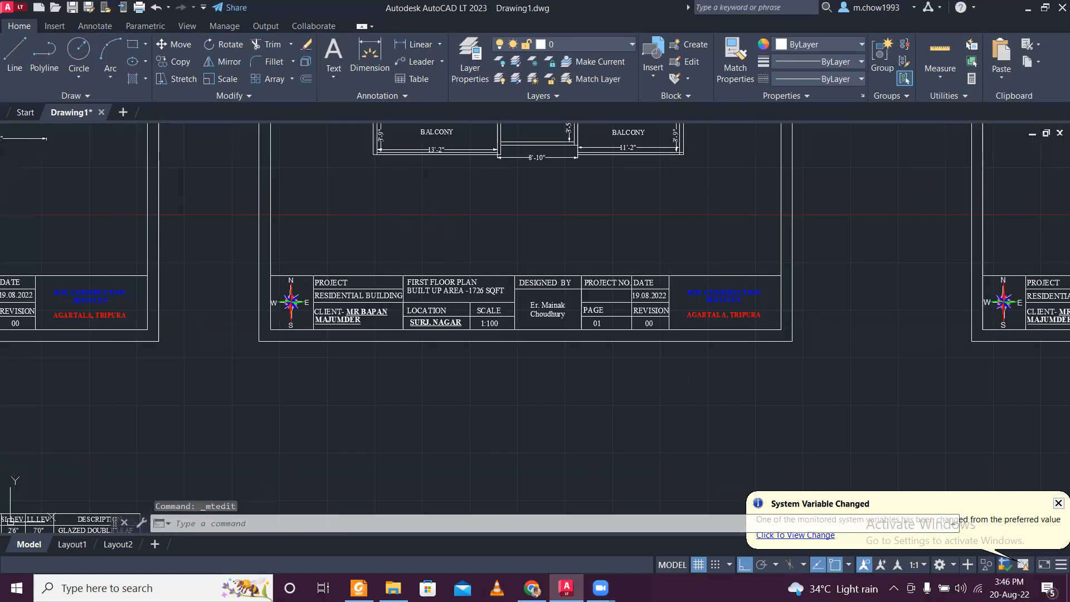
{"action": "key", "text": "ctrl+s"}
- Check the ground floor plan's title block and layout
{"action": "mouse_move", "coordinate": [270, 224]}
{"action": "middle_mouse_down"}
{"action": "mouse_move", "coordinate": [594, 421]}
{"action": "mouse_move", "coordinate": [929, 337]}
{"action": "middle_mouse_up"}
{"action": "scroll", "coordinate": [435, 401], "scroll_direction": "up", "scroll_amount": 2}
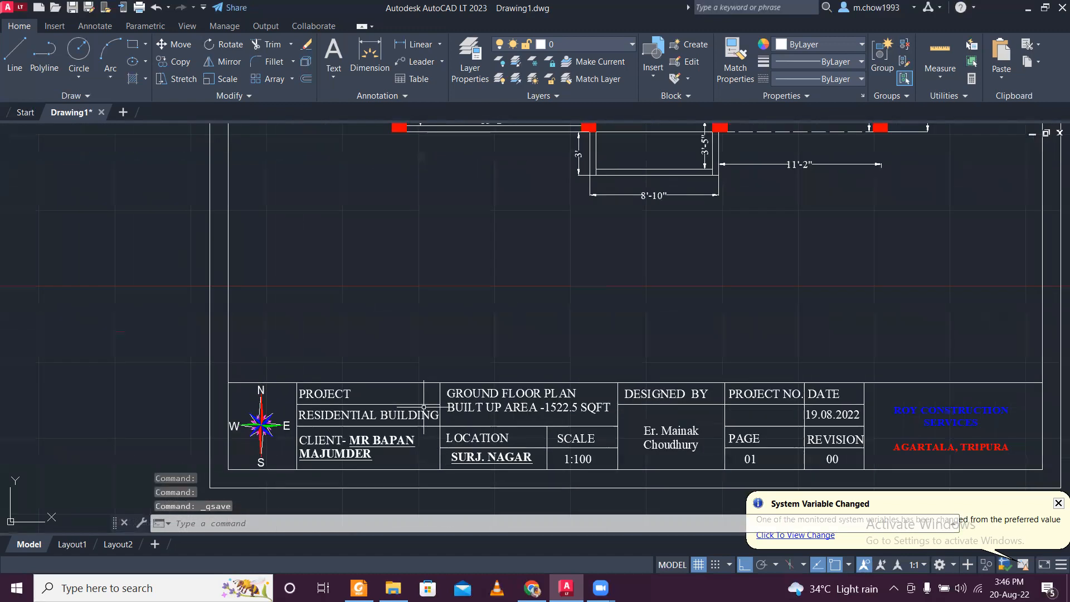
{"action": "scroll", "coordinate": [521, 409], "scroll_direction": "up", "scroll_amount": 4}
{"action": "scroll", "coordinate": [580, 411], "scroll_direction": "down", "scroll_amount": 3}
{"action": "scroll", "coordinate": [429, 350], "scroll_direction": "up", "scroll_amount": 5}
{"action": "middle_click_drag", "start_coordinate": [448, 254], "coordinate": [404, 433]}
{"action": "scroll", "coordinate": [322, 277], "scroll_direction": "down", "scroll_amount": 4}
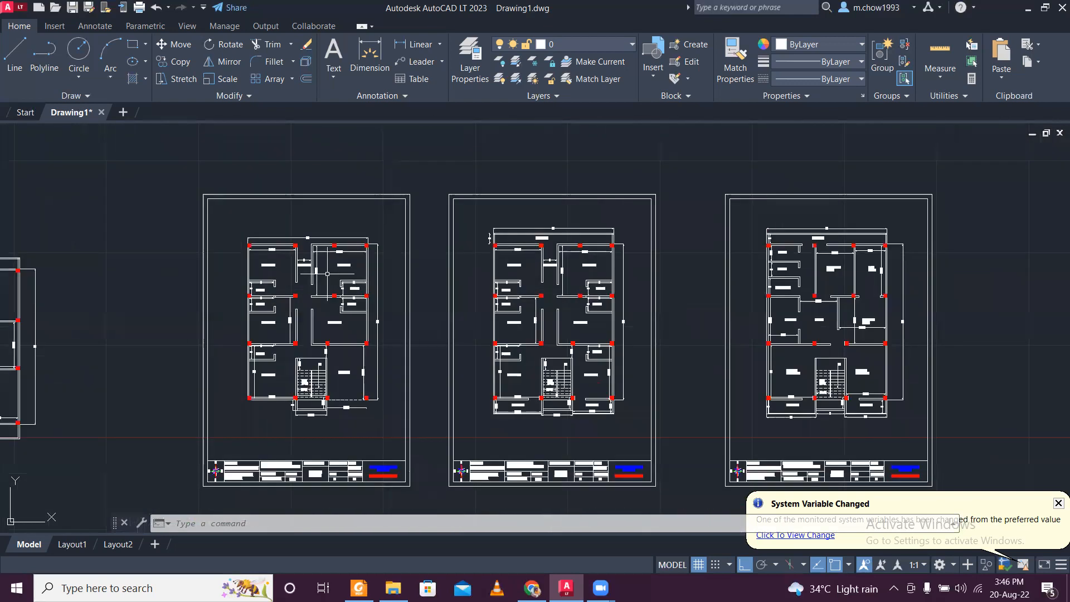
- Move the scanned plan image and the magenta outline to the far left of the drawing, clear of the floor plan sheets
{"action": "middle_click_drag", "start_coordinate": [895, 337], "coordinate": [568, 334]}
{"action": "scroll", "coordinate": [597, 199], "scroll_direction": "down", "scroll_amount": 4}
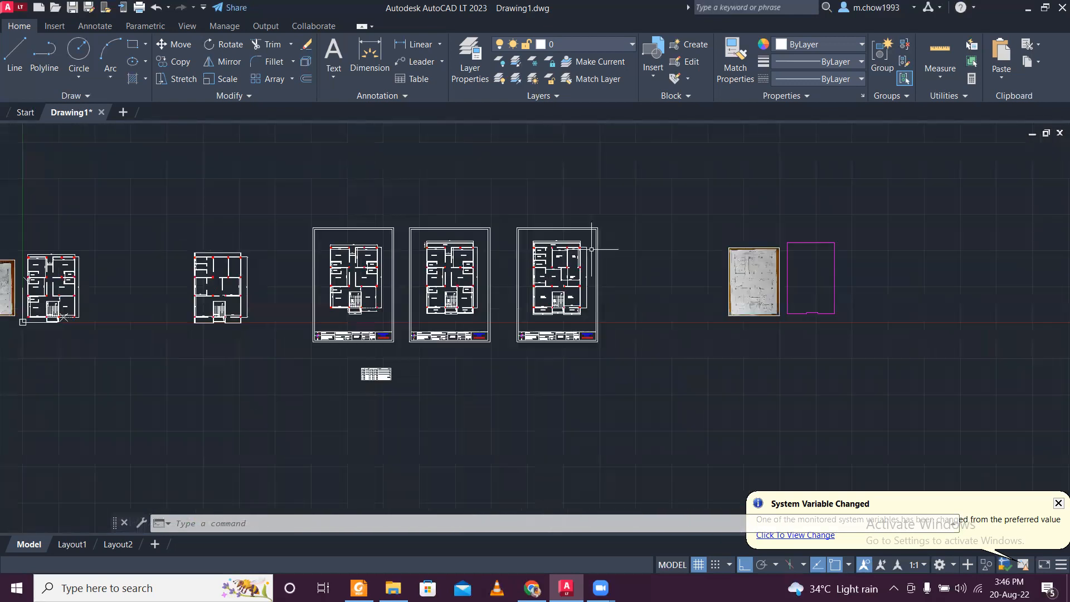
{"action": "left_click", "coordinate": [691, 205]}
{"action": "left_click", "coordinate": [852, 368]}
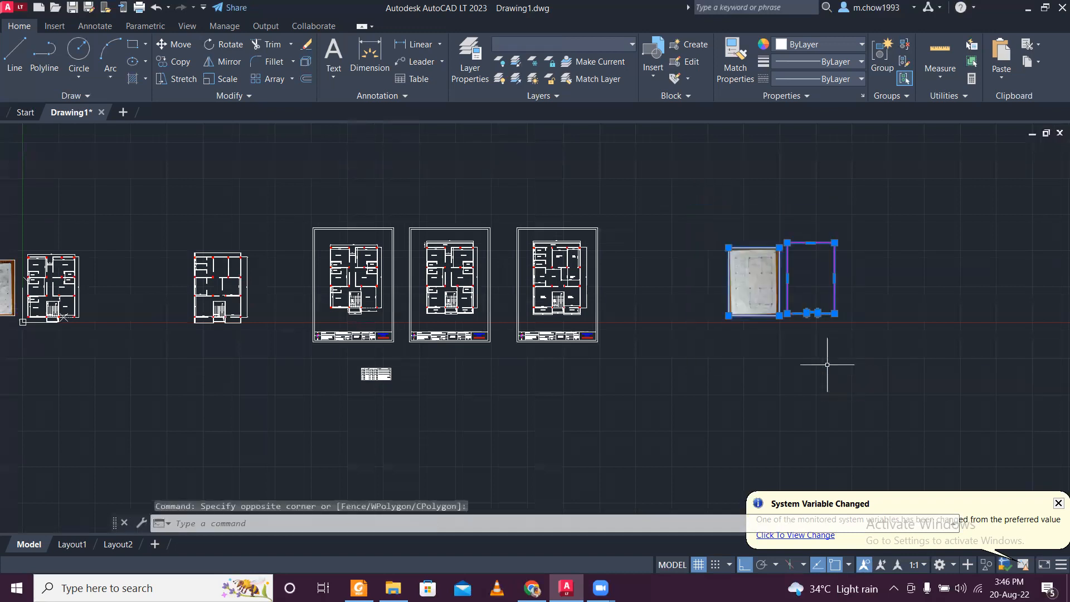
{"action": "left_click", "coordinate": [168, 44]}
{"action": "left_click", "coordinate": [733, 186]}
{"action": "middle_click_drag", "start_coordinate": [223, 194], "coordinate": [757, 228]}
{"action": "left_click", "coordinate": [345, 265]}
- Move the door and window schedule table from below the ground floor sheet horizontally to the left
{"action": "middle_click_drag", "start_coordinate": [957, 386], "coordinate": [497, 348]}
{"action": "scroll", "coordinate": [497, 348], "scroll_direction": "up", "scroll_amount": 2}
{"action": "left_click", "coordinate": [358, 364]}
{"action": "left_click", "coordinate": [545, 446]}
{"action": "type", "text": "m"}
{"action": "key", "text": "Return"}
{"action": "left_click", "coordinate": [549, 419]}
{"action": "left_click", "coordinate": [226, 416]}
- Examine the door and window schedule's marks, sizes, levels and descriptions
{"action": "middle_click_drag", "start_coordinate": [723, 327], "coordinate": [580, 424]}
{"action": "scroll", "coordinate": [222, 258], "scroll_direction": "up", "scroll_amount": 6}
{"action": "scroll", "coordinate": [365, 369], "scroll_direction": "up", "scroll_amount": 2}
{"action": "middle_click_drag", "start_coordinate": [356, 307], "coordinate": [501, 252]}
{"action": "scroll", "coordinate": [497, 252], "scroll_direction": "down", "scroll_amount": 6}
{"action": "mouse_move", "coordinate": [187, 390]}
{"action": "middle_mouse_down"}
{"action": "mouse_move", "coordinate": [369, 217]}
{"action": "mouse_move", "coordinate": [407, 207]}
{"action": "middle_mouse_up"}
{"action": "scroll", "coordinate": [184, 369], "scroll_direction": "up", "scroll_amount": 8}
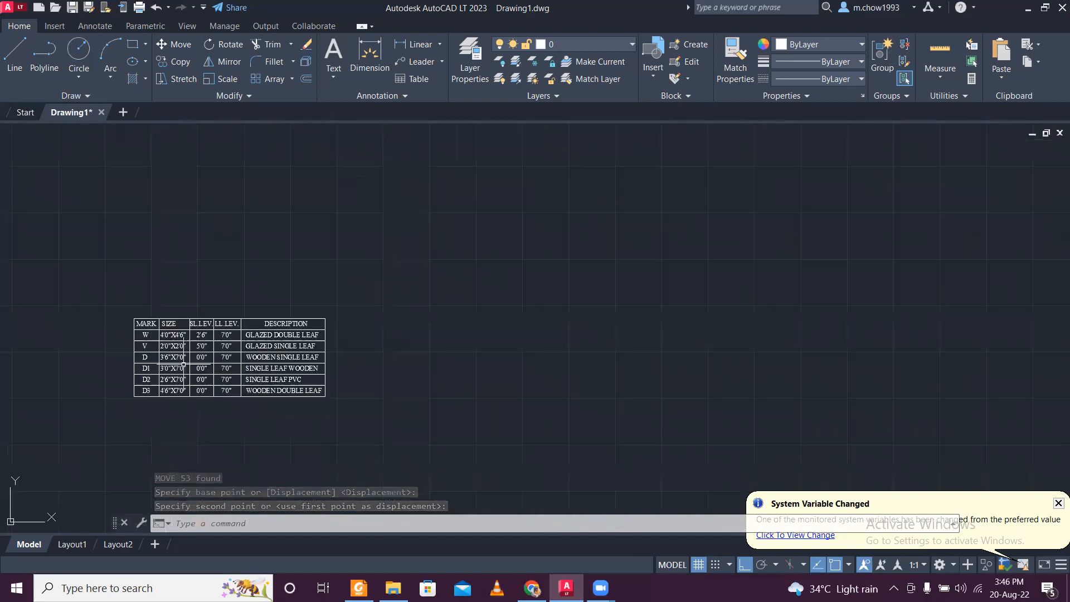
{"action": "scroll", "coordinate": [190, 324], "scroll_direction": "down", "scroll_amount": 10}
- Compare the framed ground, first and second floor plans, including their column positions, dimensions and title blocks
{"action": "middle_click_drag", "start_coordinate": [425, 242], "coordinate": [348, 356]}
{"action": "scroll", "coordinate": [471, 272], "scroll_direction": "up", "scroll_amount": 4}
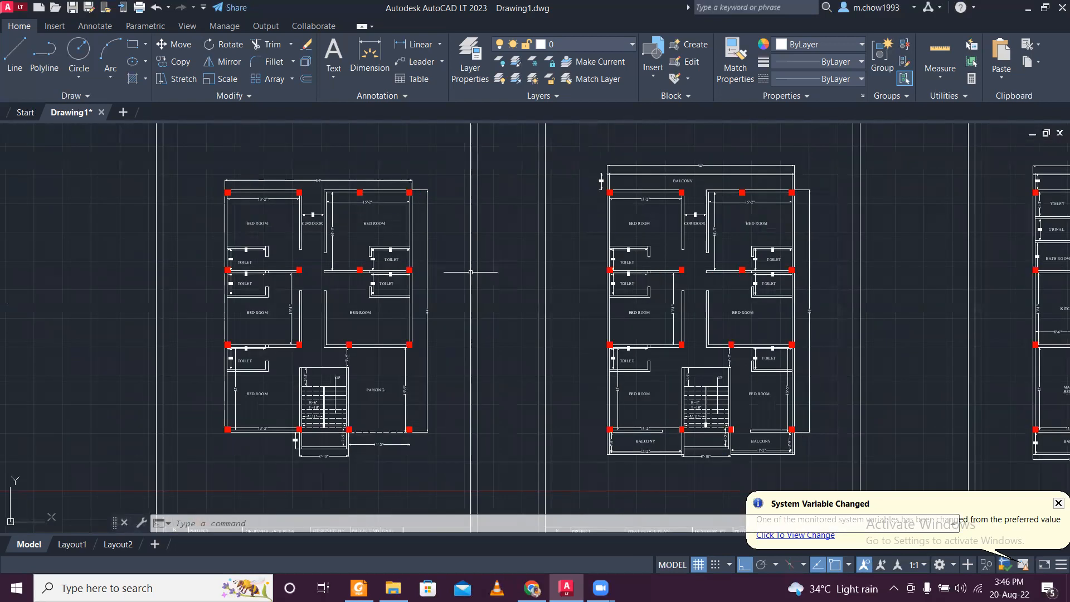
{"action": "scroll", "coordinate": [450, 215], "scroll_direction": "down", "scroll_amount": 4}
{"action": "scroll", "coordinate": [663, 210], "scroll_direction": "up", "scroll_amount": 2}
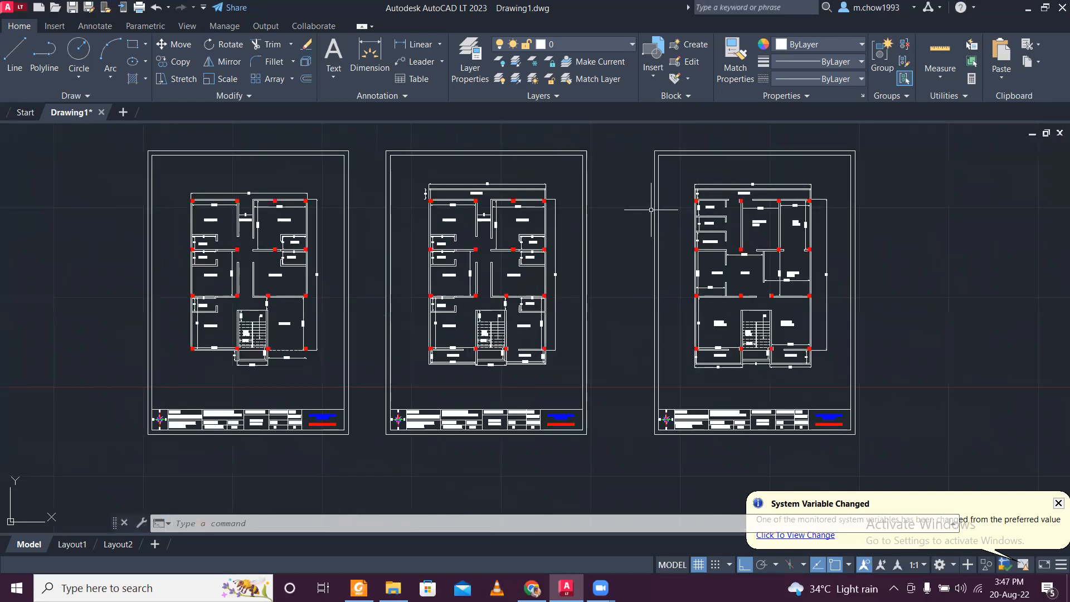
{"action": "scroll", "coordinate": [125, 169], "scroll_direction": "up", "scroll_amount": 4}
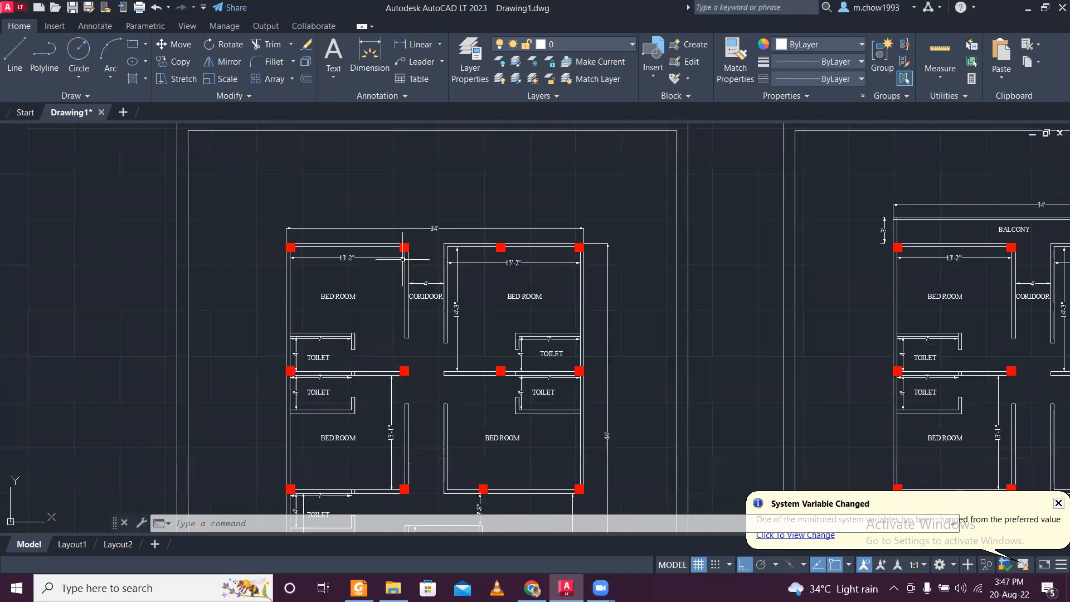
{"action": "middle_click_drag", "start_coordinate": [558, 416], "coordinate": [442, 183]}
{"action": "middle_click_drag", "start_coordinate": [415, 413], "coordinate": [399, 323]}
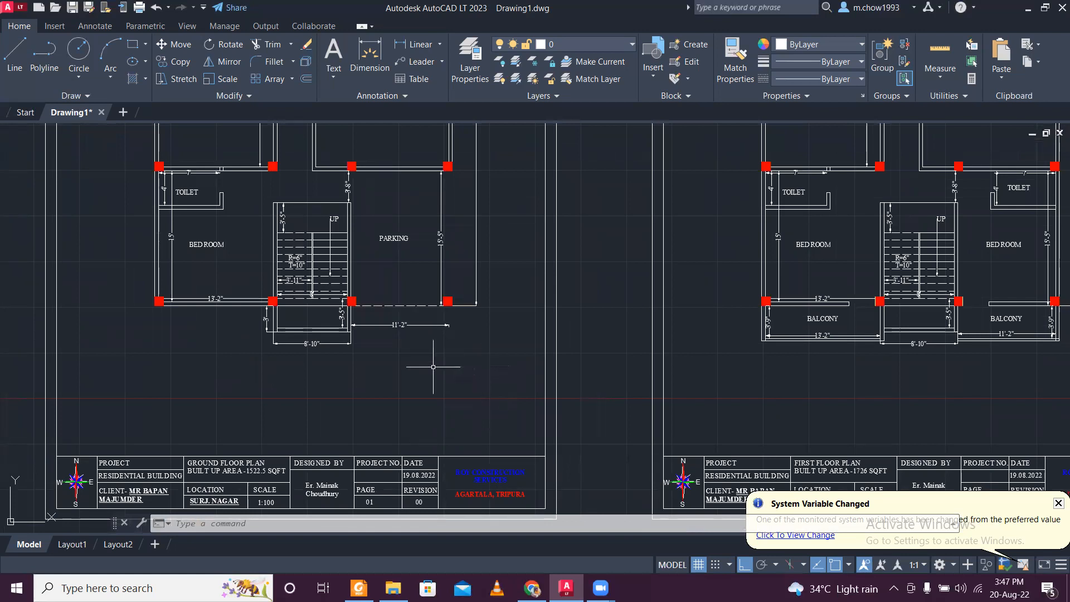
{"action": "scroll", "coordinate": [434, 364], "scroll_direction": "down", "scroll_amount": 2}
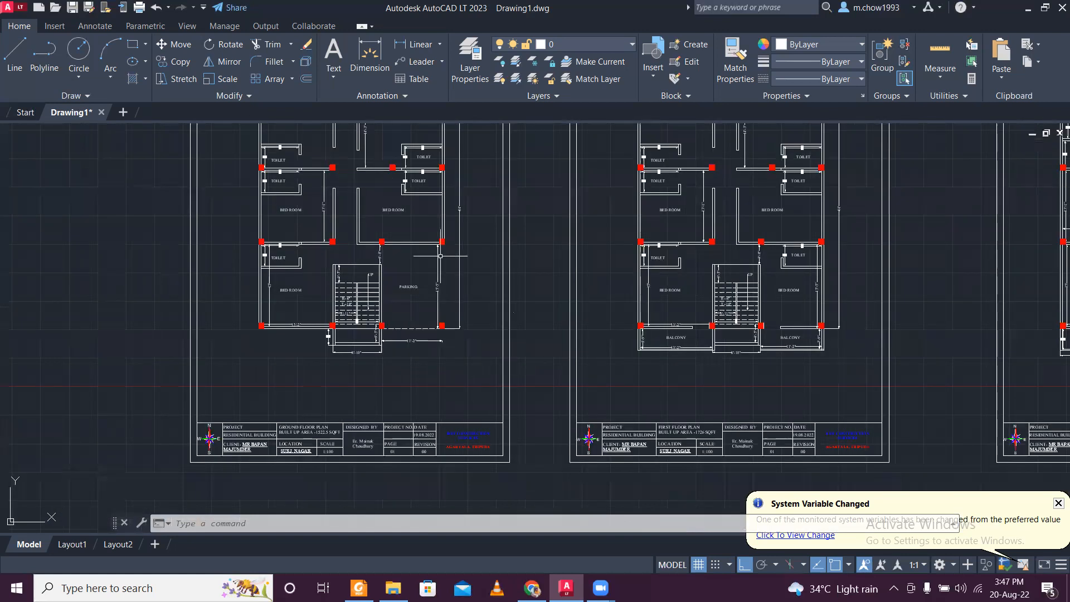
{"action": "middle_click_drag", "start_coordinate": [702, 288], "coordinate": [409, 337]}
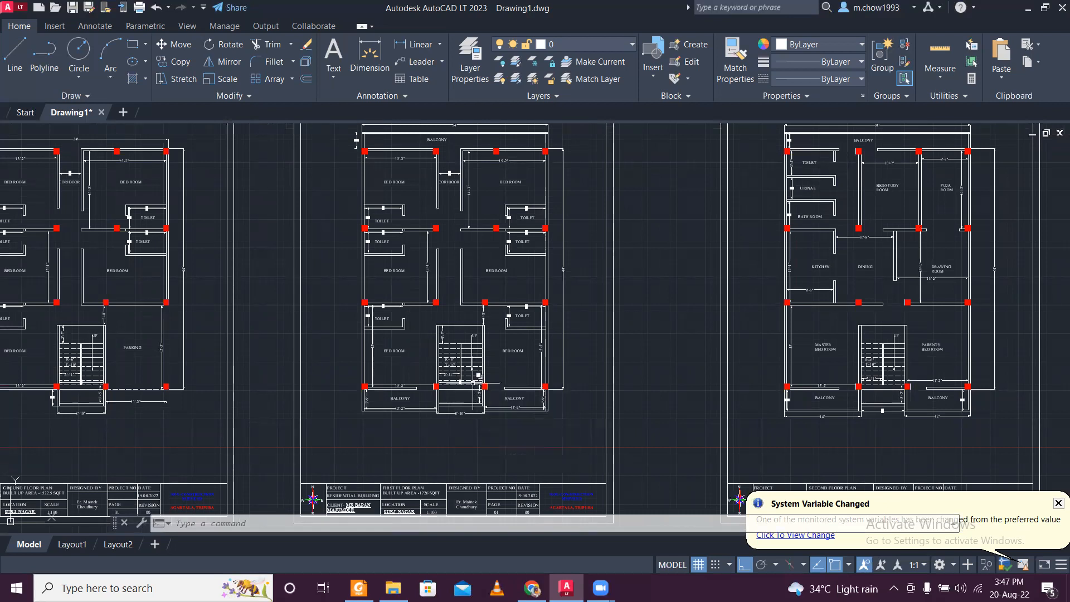
{"action": "middle_click_drag", "start_coordinate": [170, 262], "coordinate": [277, 303]}
{"action": "scroll", "coordinate": [117, 170], "scroll_direction": "up", "scroll_amount": 2}
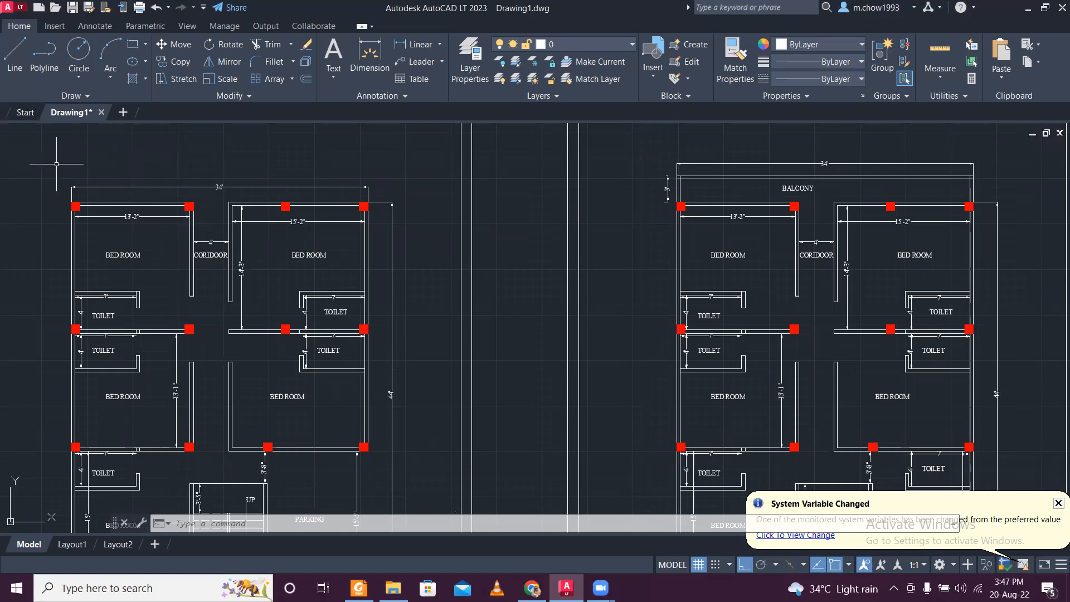
{"action": "scroll", "coordinate": [61, 163], "scroll_direction": "up", "scroll_amount": 2}
{"action": "scroll", "coordinate": [61, 164], "scroll_direction": "down", "scroll_amount": 6}
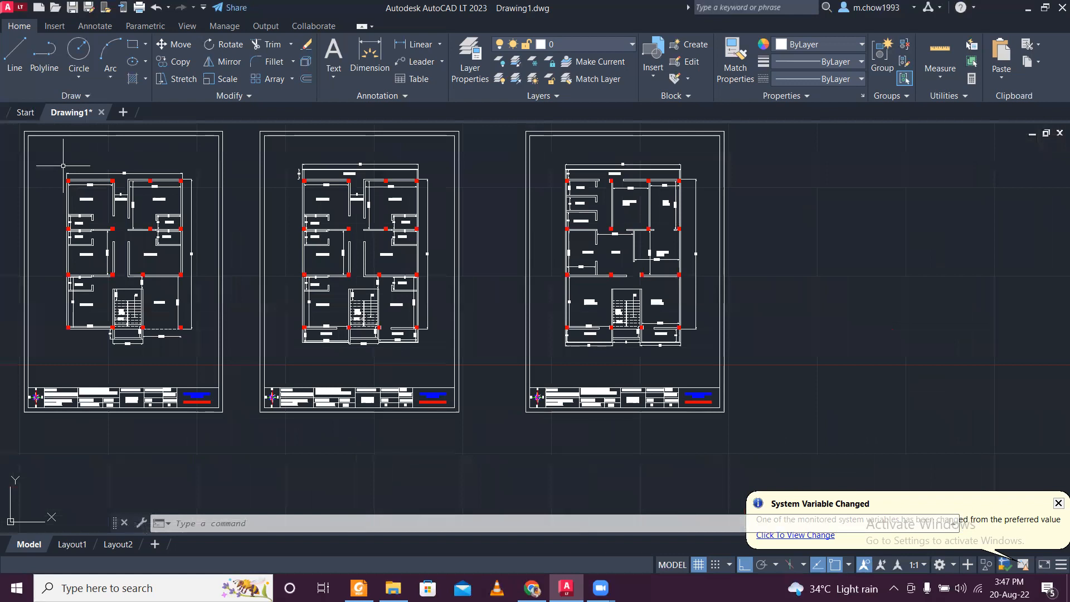
{"action": "scroll", "coordinate": [63, 166], "scroll_direction": "up", "scroll_amount": 4}
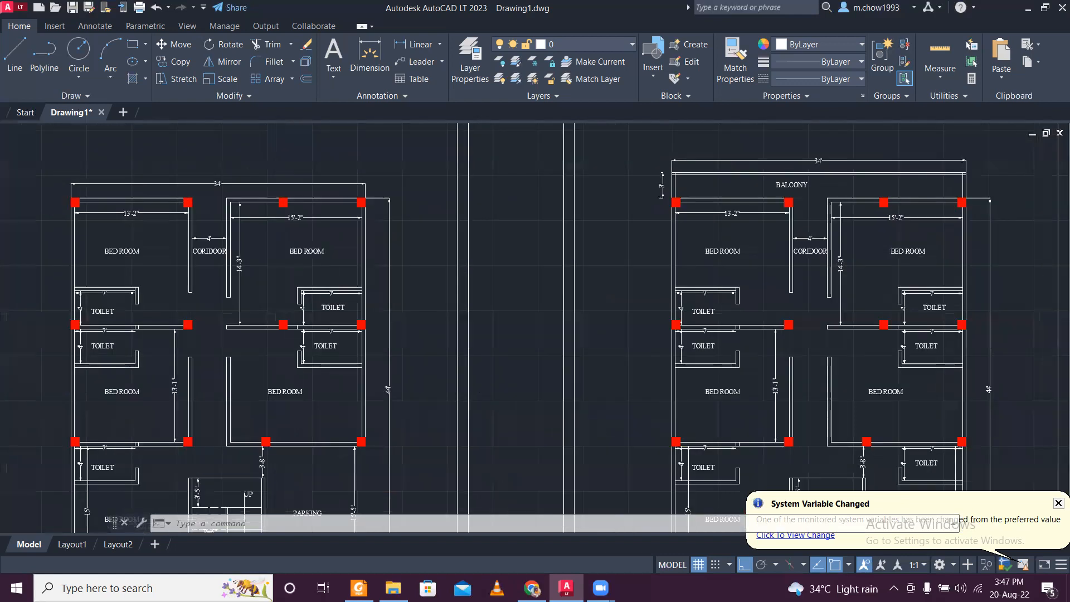
{"action": "scroll", "coordinate": [247, 255], "scroll_direction": "down", "scroll_amount": 4}
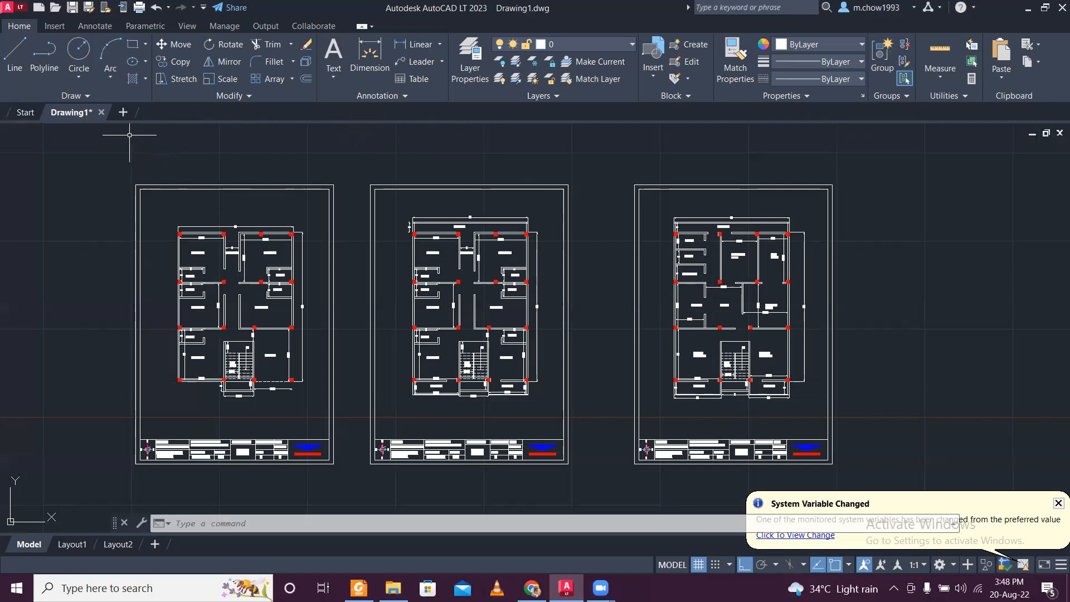
- Create a new drawing and set its units to a length precision of 0.000 and an insertion scale of meters
{"action": "left_click", "coordinate": [123, 112]}
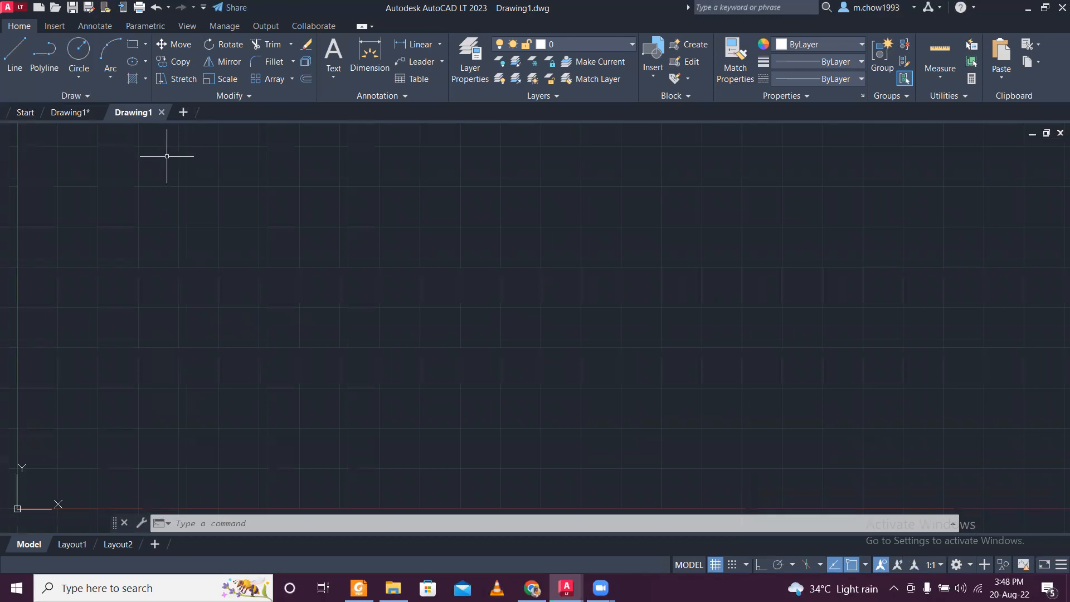
{"action": "type", "text": "UN"}
{"action": "key", "text": "Return"}
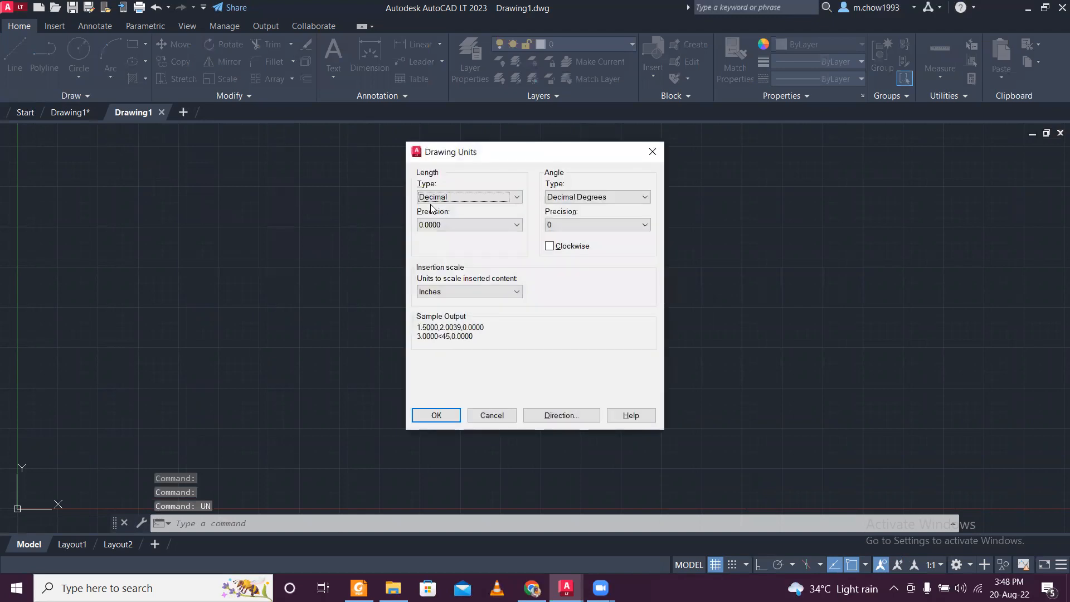
{"action": "left_click", "coordinate": [463, 225]}
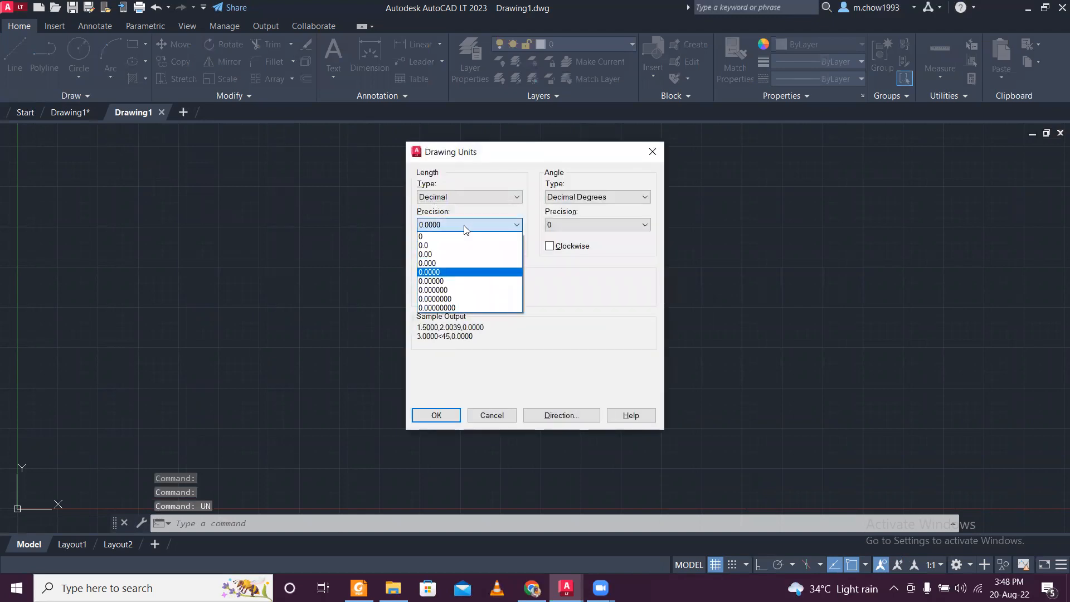
{"action": "left_click", "coordinate": [476, 264]}
{"action": "left_click", "coordinate": [483, 291]}
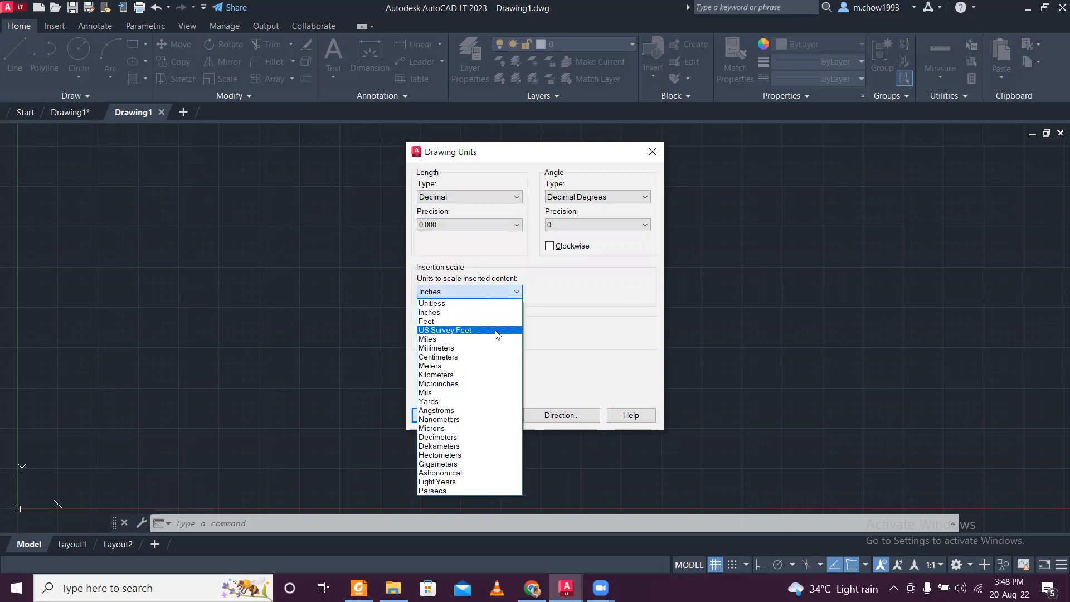
{"action": "left_click", "coordinate": [494, 367]}
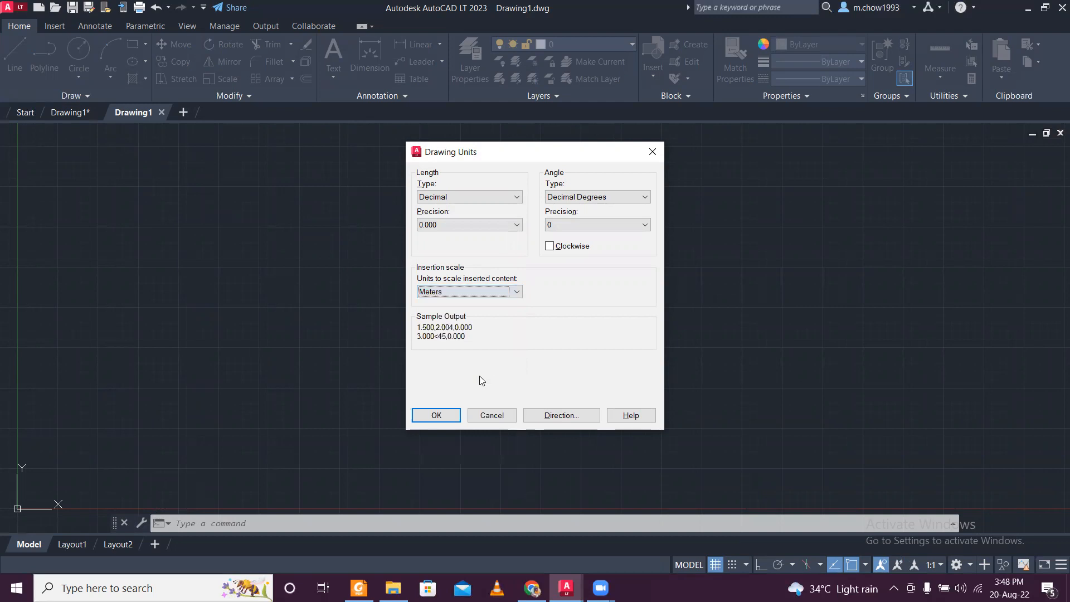
{"action": "left_click", "coordinate": [440, 414]}
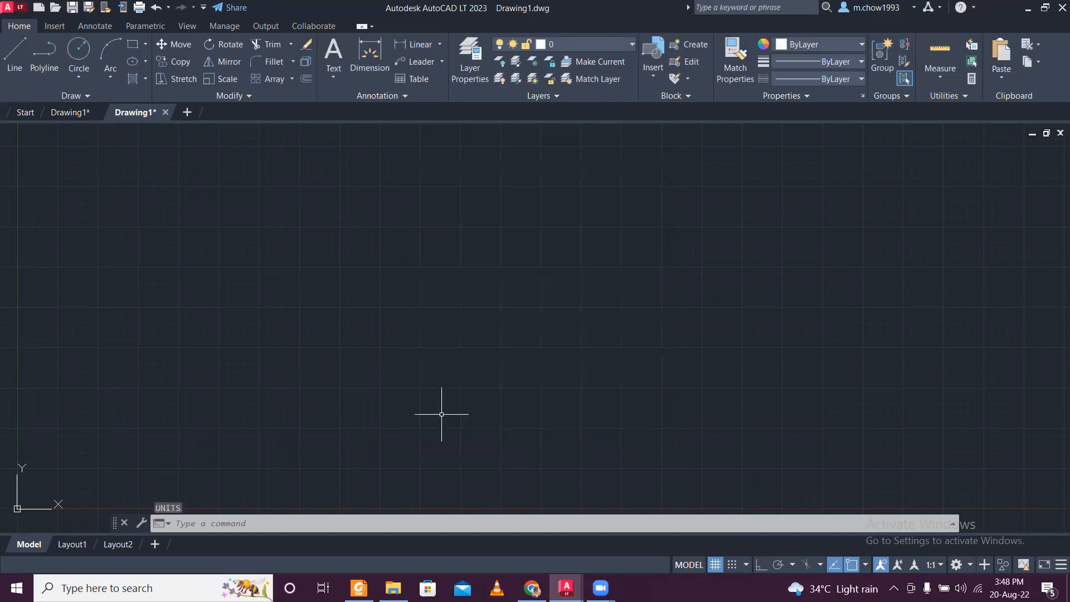
- Create a new text style named t100
{"action": "left_click", "coordinate": [94, 28]}
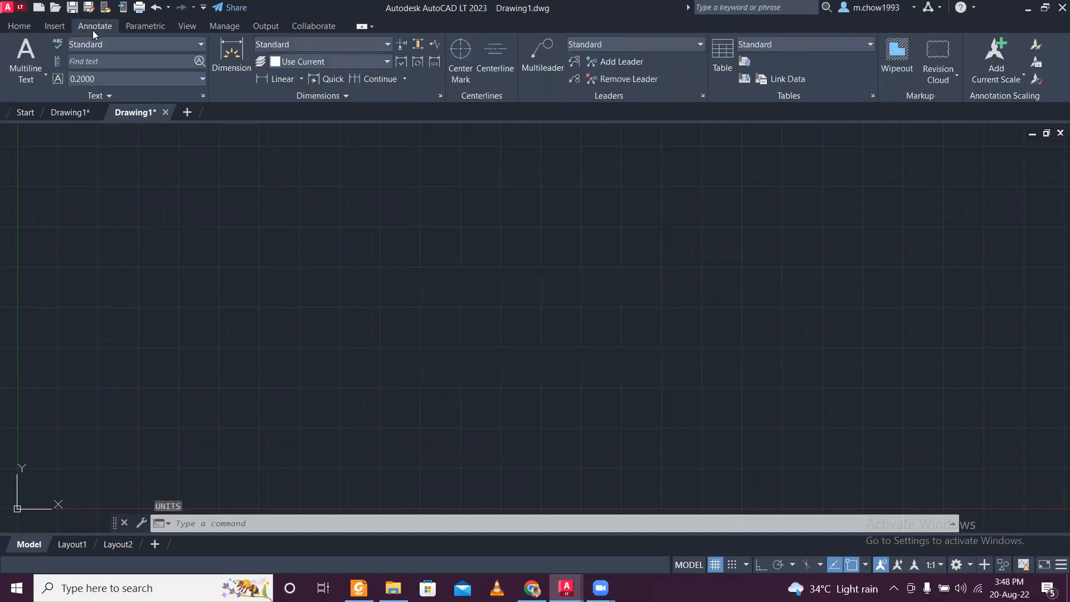
{"action": "left_click", "coordinate": [206, 96]}
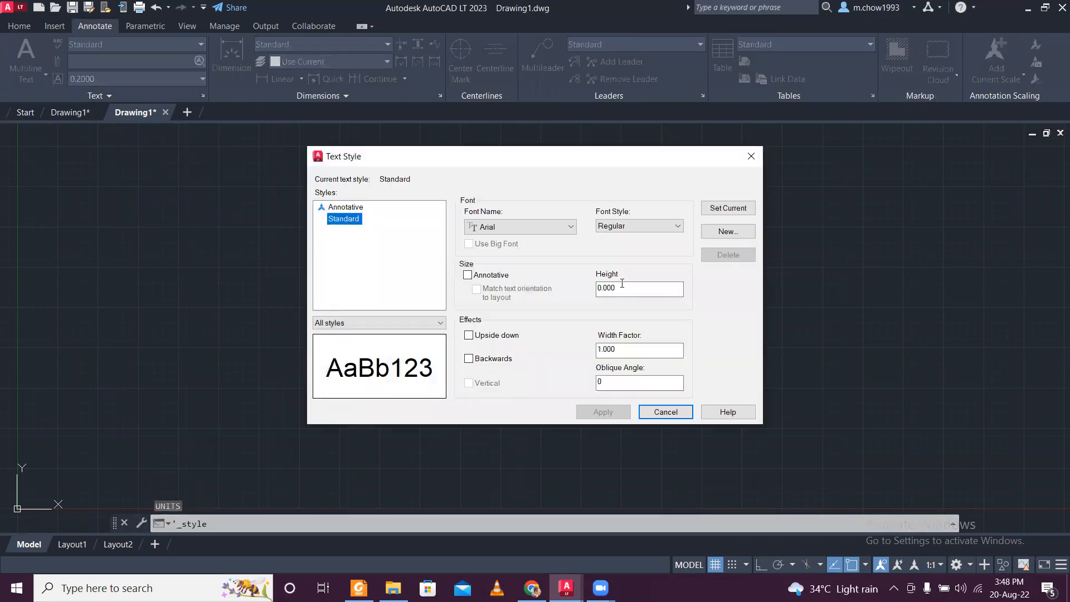
{"action": "left_click", "coordinate": [728, 231]}
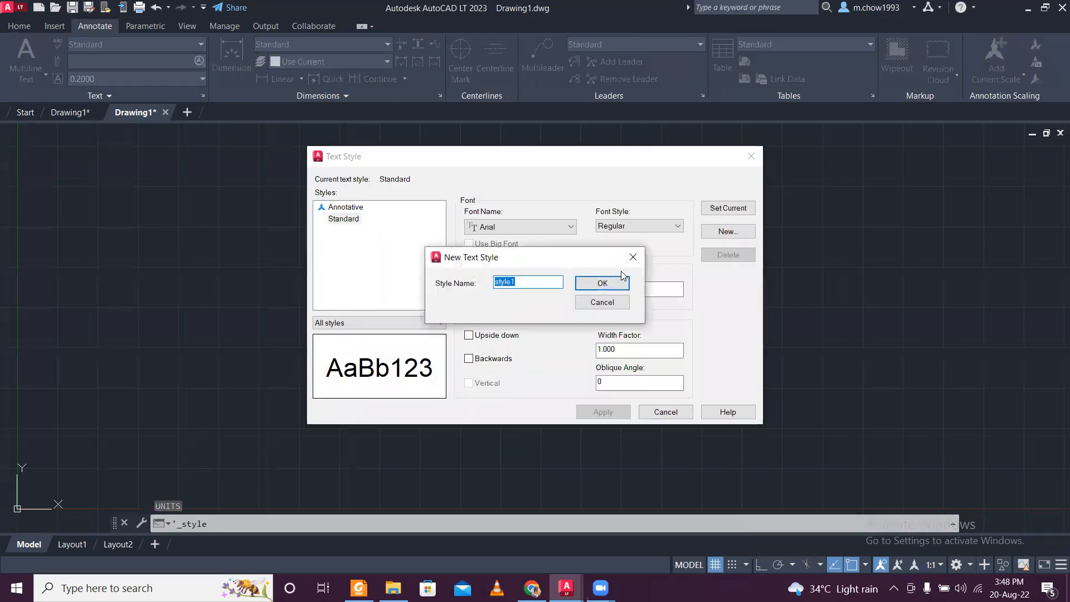
{"action": "type", "text": "t100"}
{"action": "left_click", "coordinate": [602, 282]}
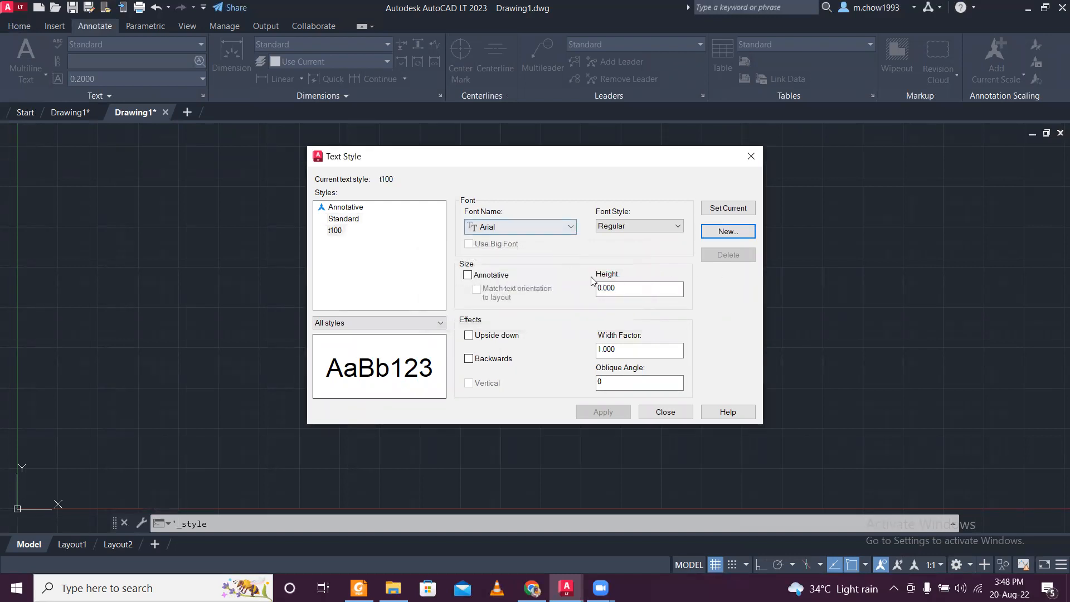
- Set the t100 text style to Times New Roman with a height of 0.150 and make it current
{"action": "left_click", "coordinate": [536, 225]}
{"action": "key", "text": "t"}
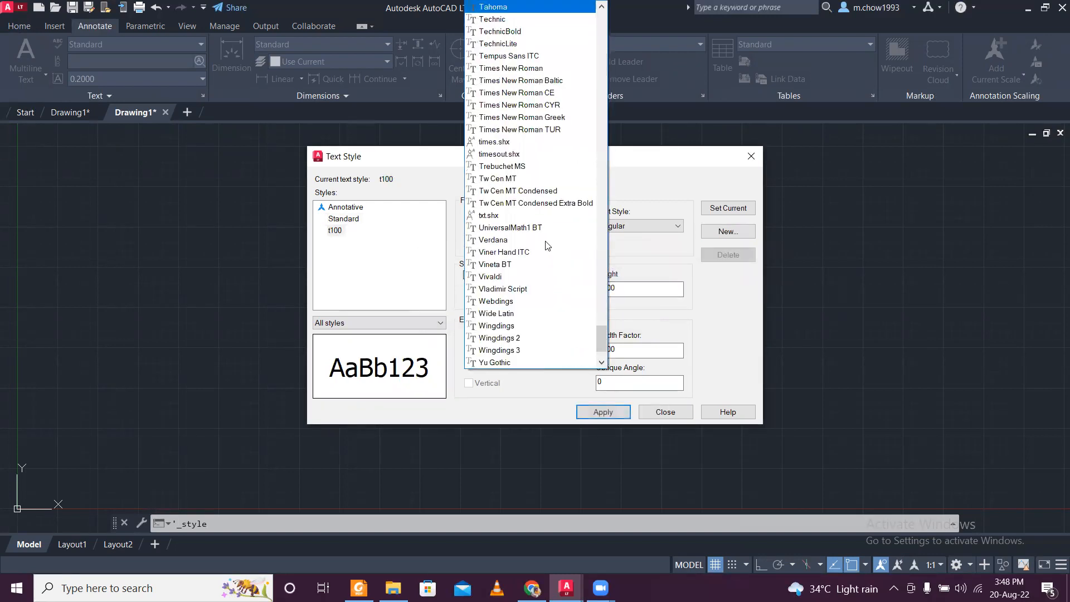
{"action": "left_click", "coordinate": [530, 73]}
{"action": "key", "text": "Tab"}
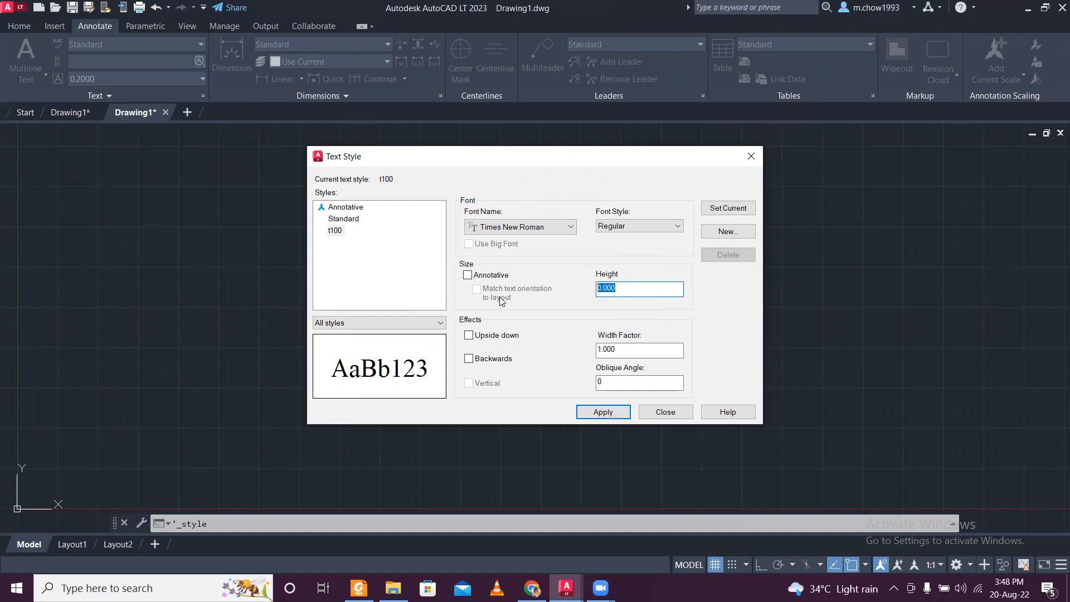
{"action": "type", "text": ".15"}
{"action": "key", "text": "Return"}
{"action": "left_click", "coordinate": [729, 208]}
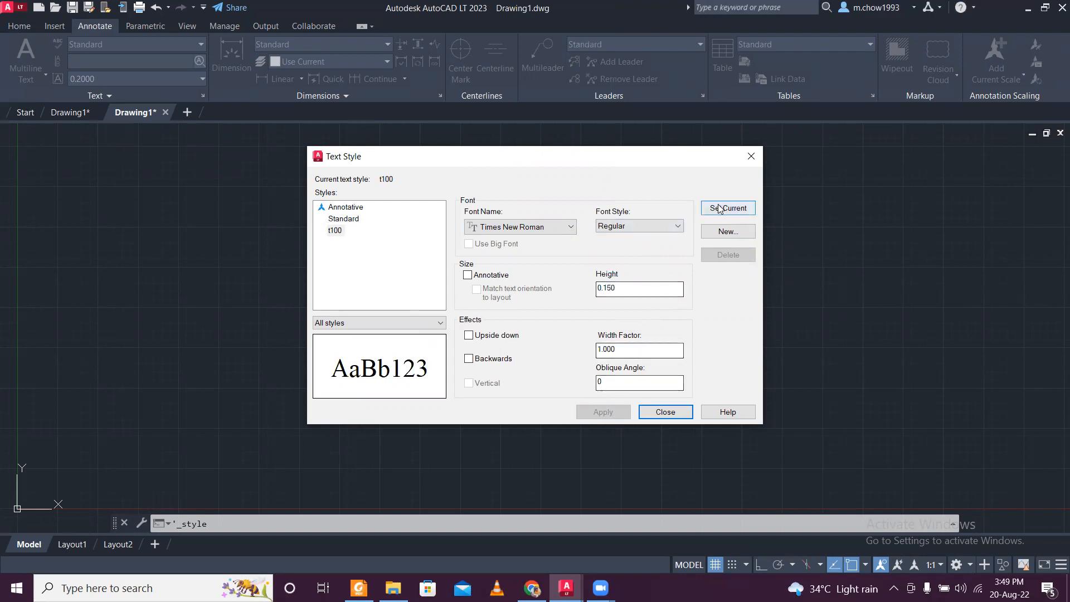
{"action": "left_click", "coordinate": [751, 156]}
- Create a dimension style named D100 based on Standard, with the linear unit format set to Decimal
{"action": "left_click", "coordinate": [440, 95]}
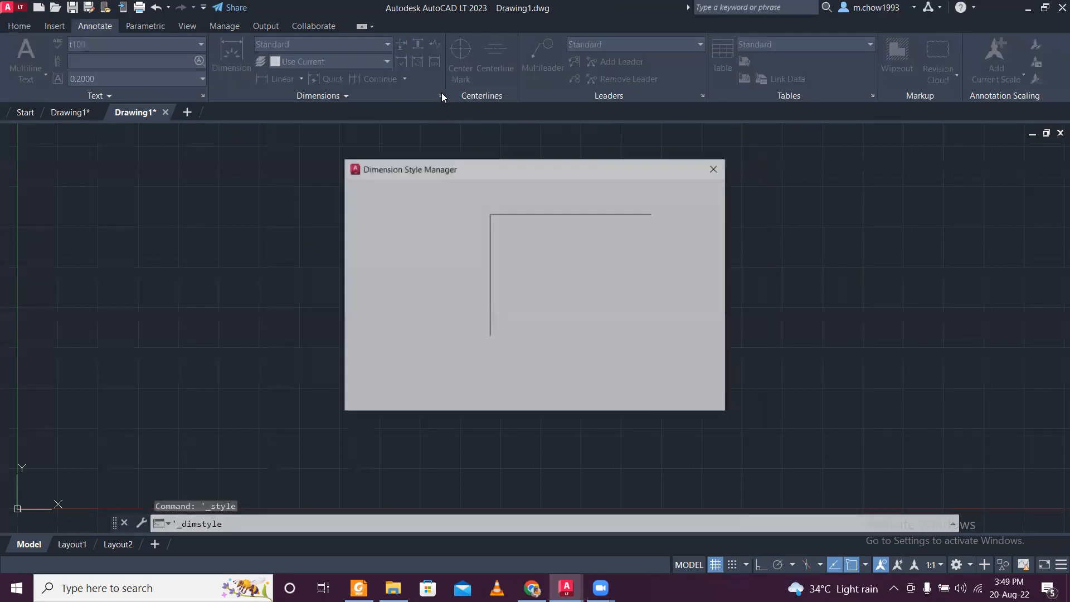
{"action": "left_click", "coordinate": [669, 247]}
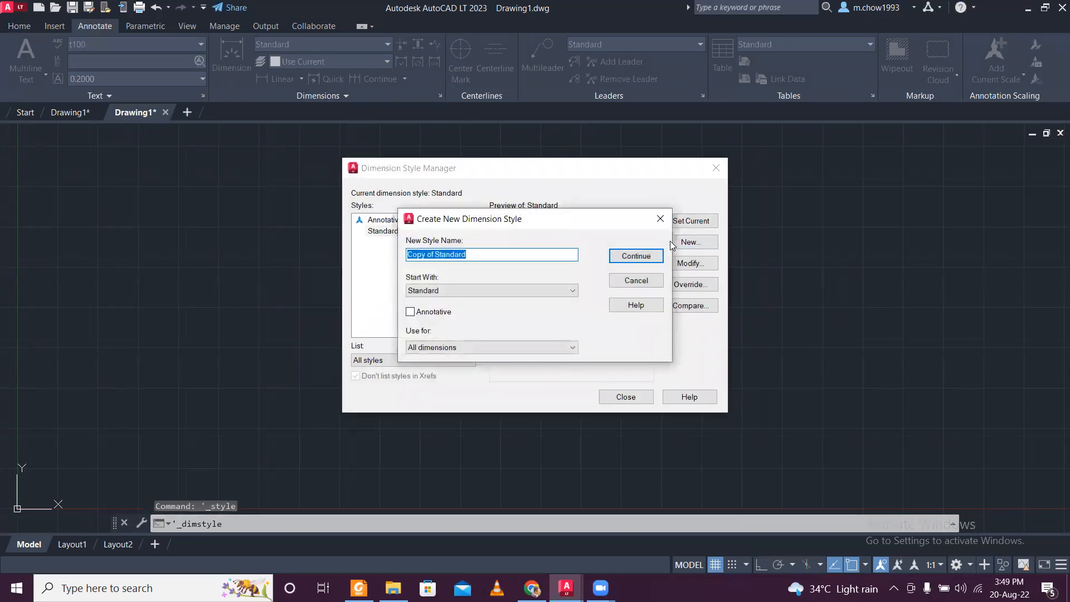
{"action": "type", "text": "d"}
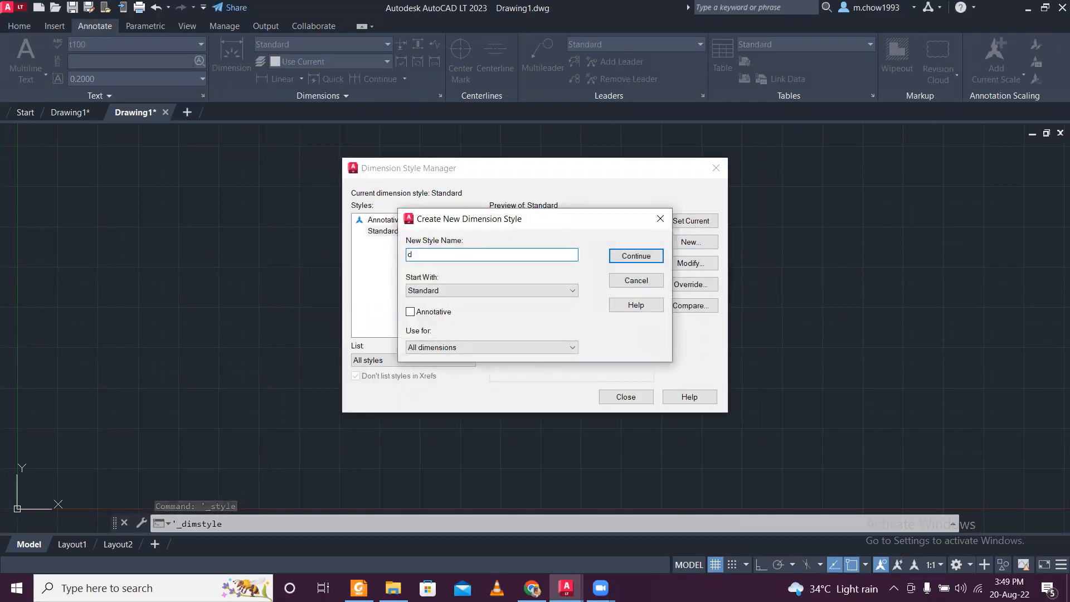
{"action": "type", "text": "D100"}
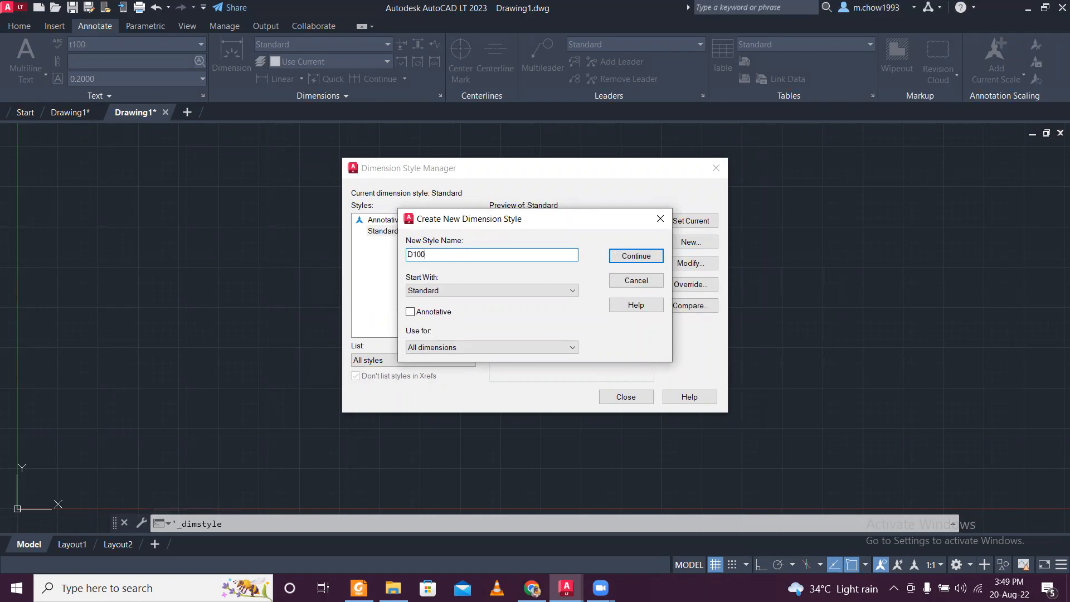
{"action": "left_click", "coordinate": [647, 257]}
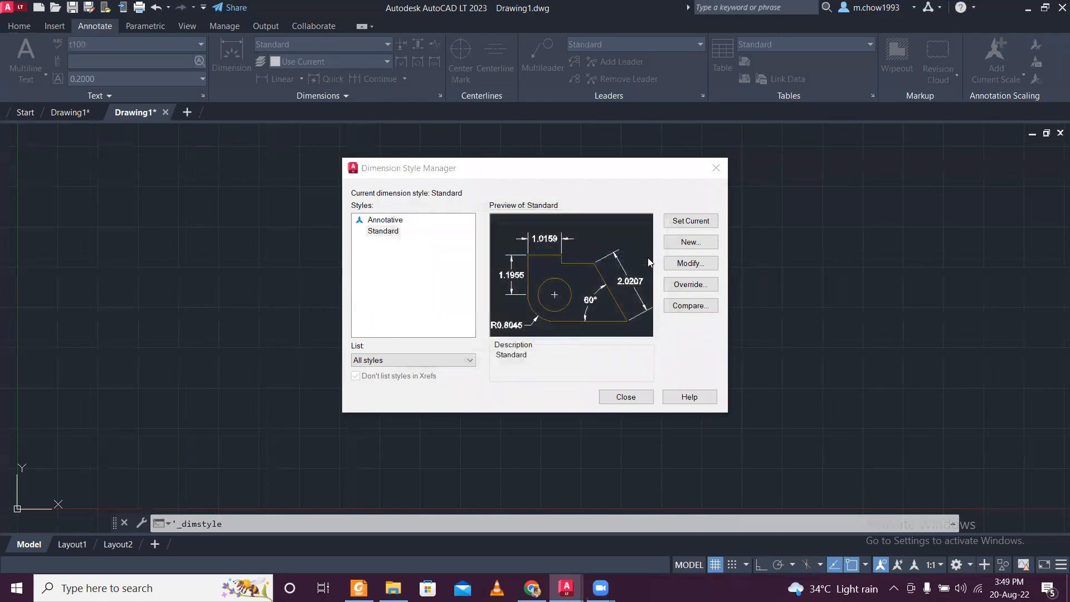
{"action": "left_click", "coordinate": [504, 106]}
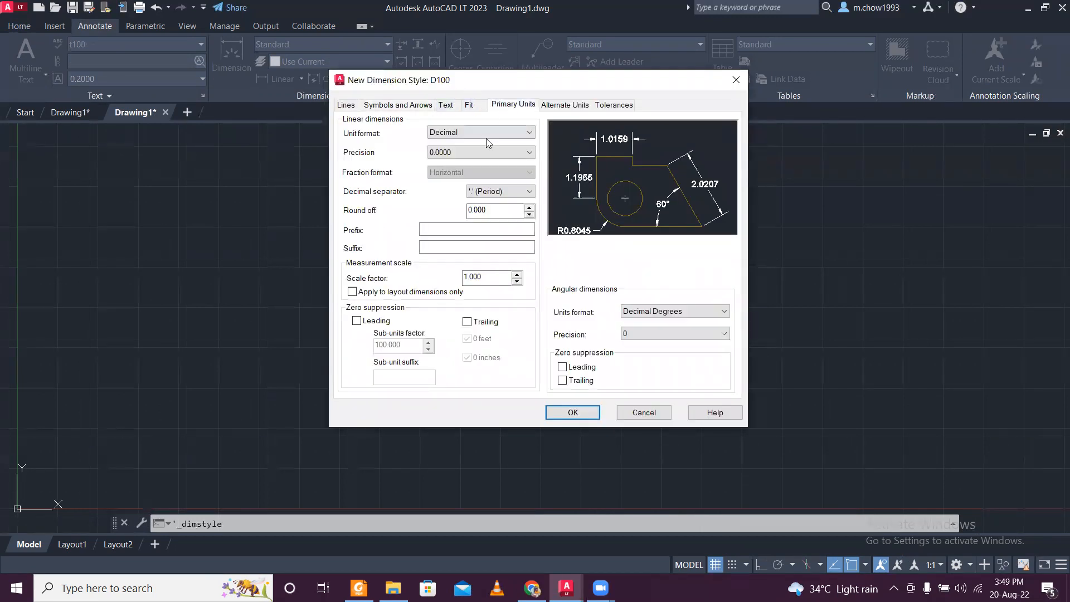
{"action": "left_click", "coordinate": [488, 135]}
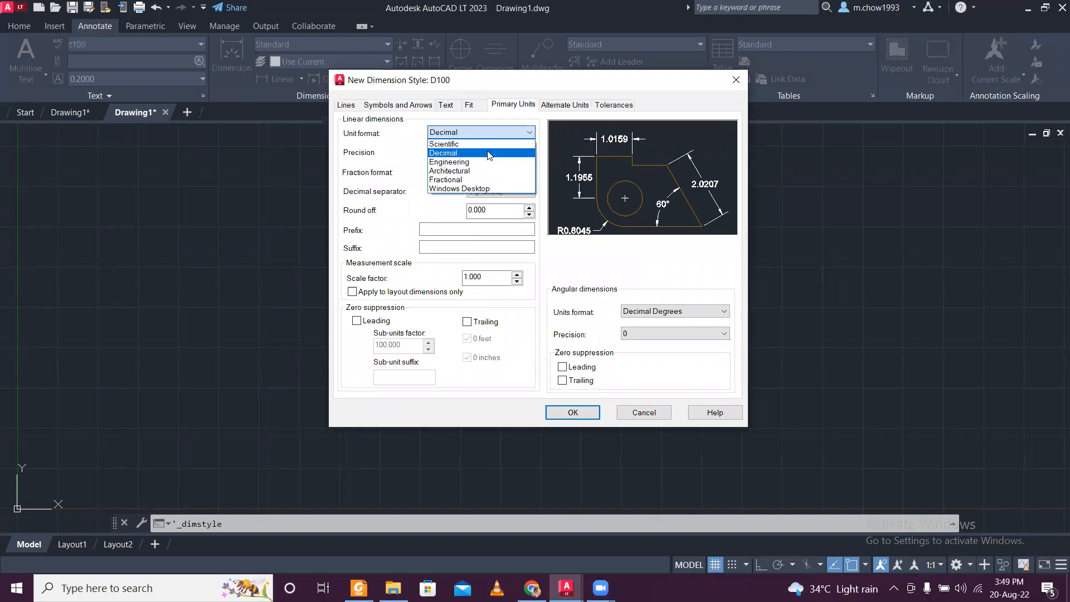
{"action": "left_click", "coordinate": [488, 153]}
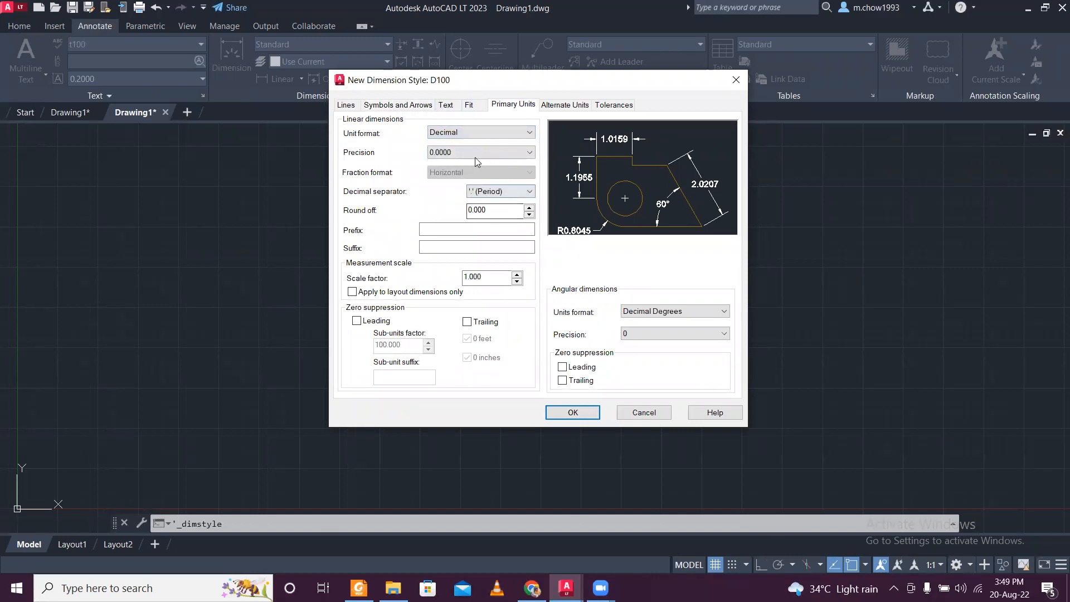
- Assign text style t100 to the D100 dimension text and align the text with the dimension line
{"action": "left_click", "coordinate": [470, 106]}
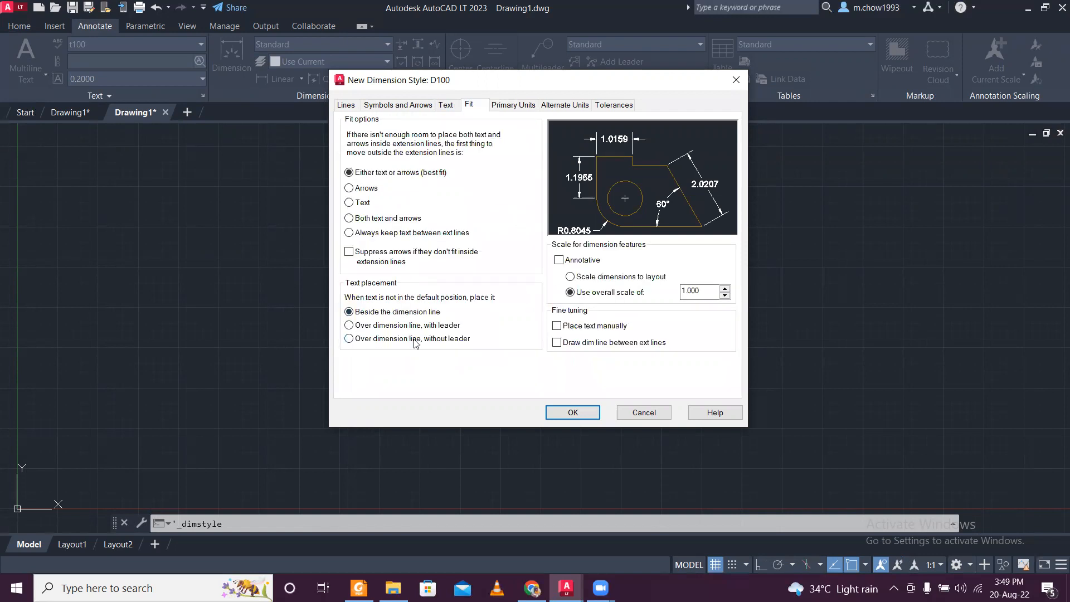
{"action": "left_click", "coordinate": [453, 106]}
{"action": "left_click", "coordinate": [471, 139]}
{"action": "left_click", "coordinate": [455, 169]}
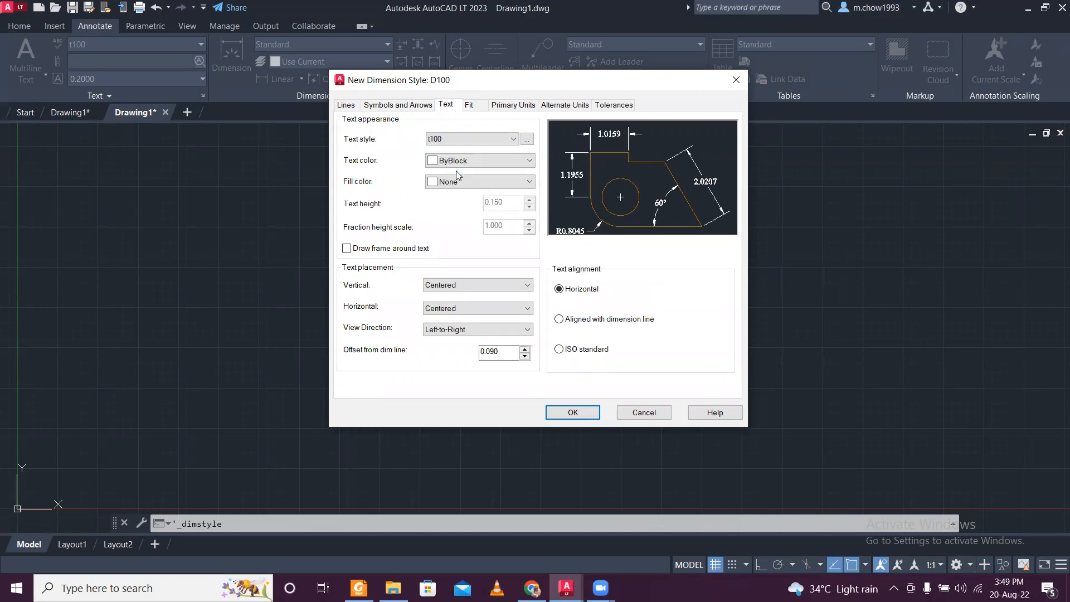
{"action": "left_click", "coordinate": [611, 321]}
- Set the D100 arrow size to 0.14 and make D100 the current dimension style
{"action": "left_click", "coordinate": [429, 107]}
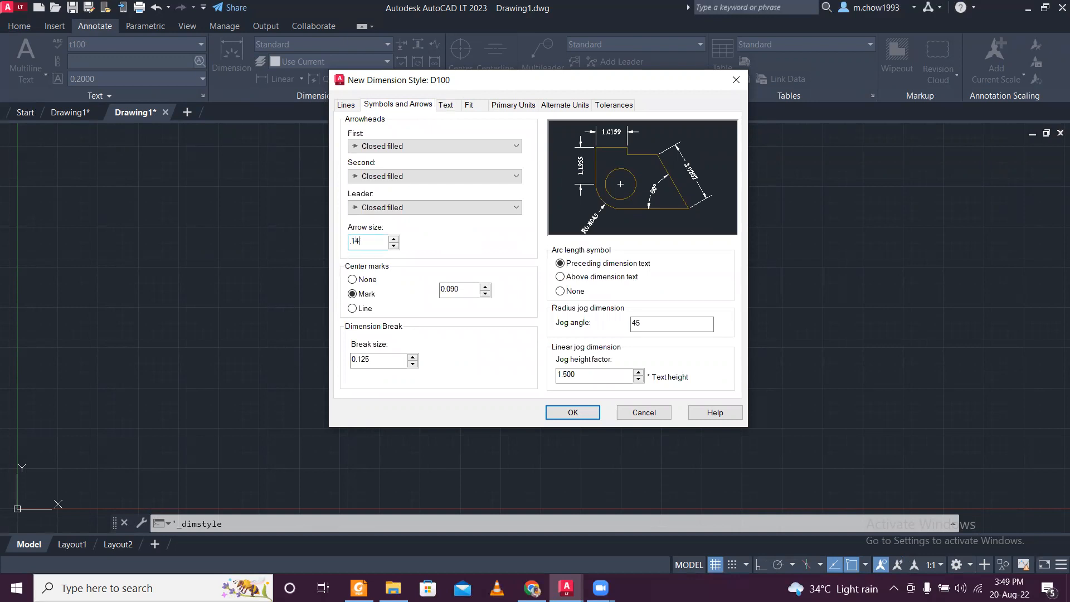
{"action": "left_click", "coordinate": [591, 418]}
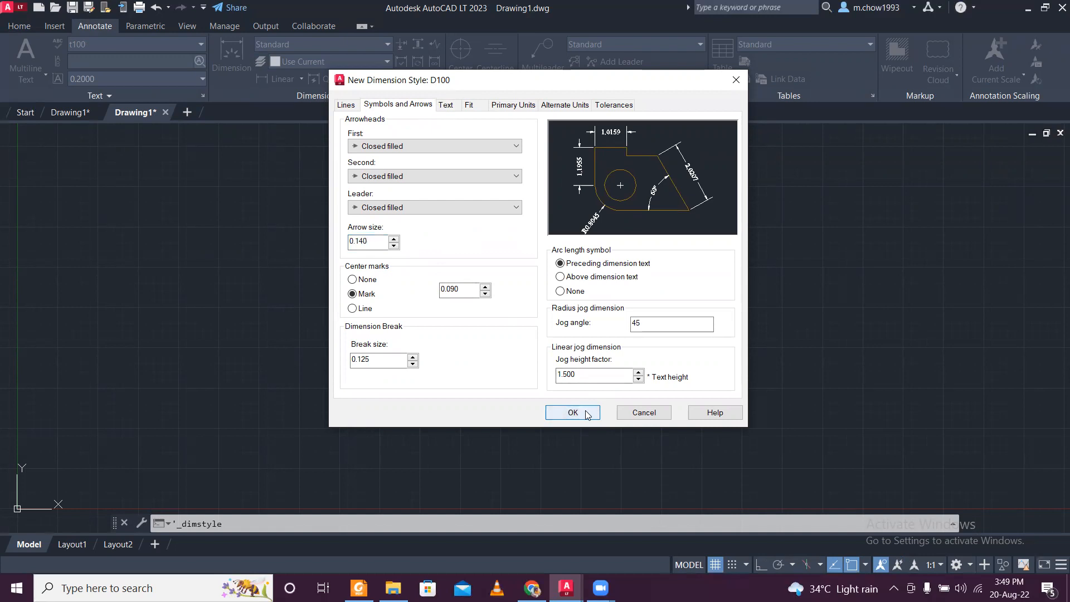
{"action": "left_click", "coordinate": [587, 415]}
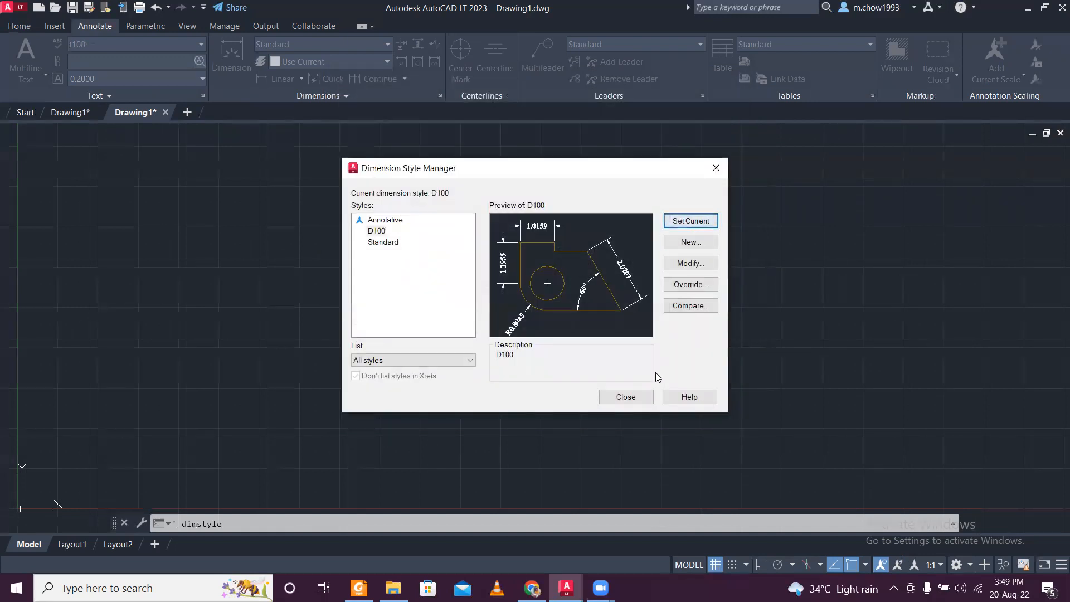
{"action": "left_click", "coordinate": [644, 395]}
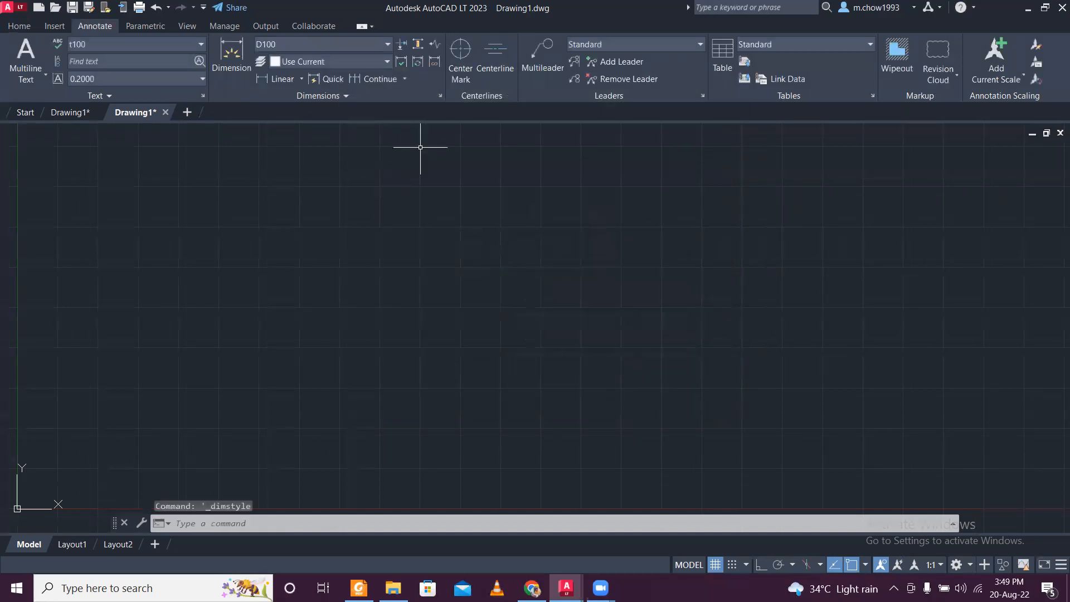
- Create a multileader style named L100 based on Standard, with an arrowhead size of 0.15
{"action": "left_click", "coordinate": [701, 97]}
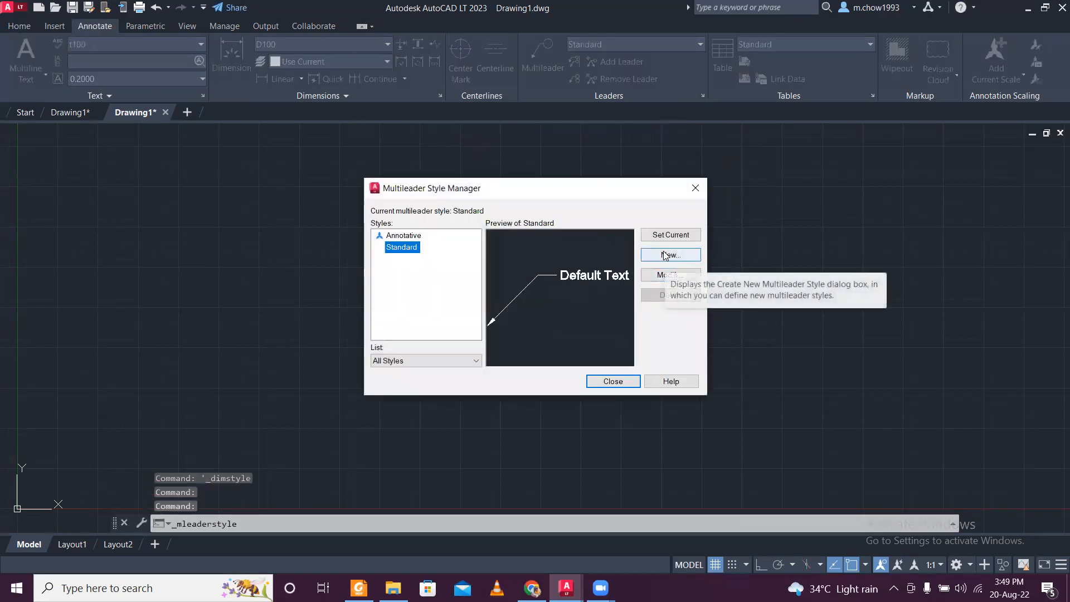
{"action": "left_click", "coordinate": [664, 256]}
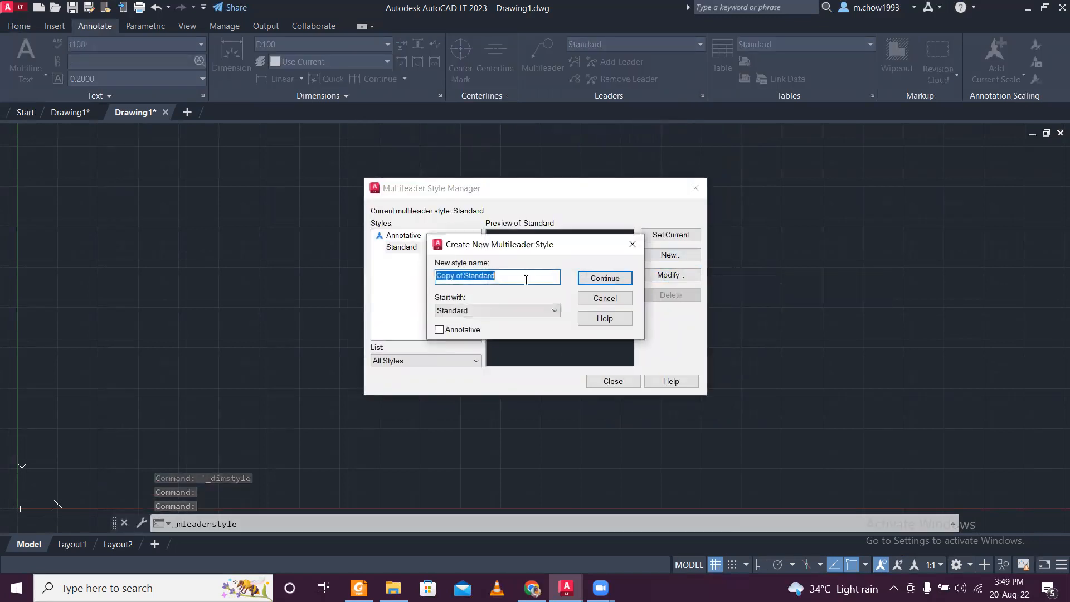
{"action": "key", "text": "BackSpace"}
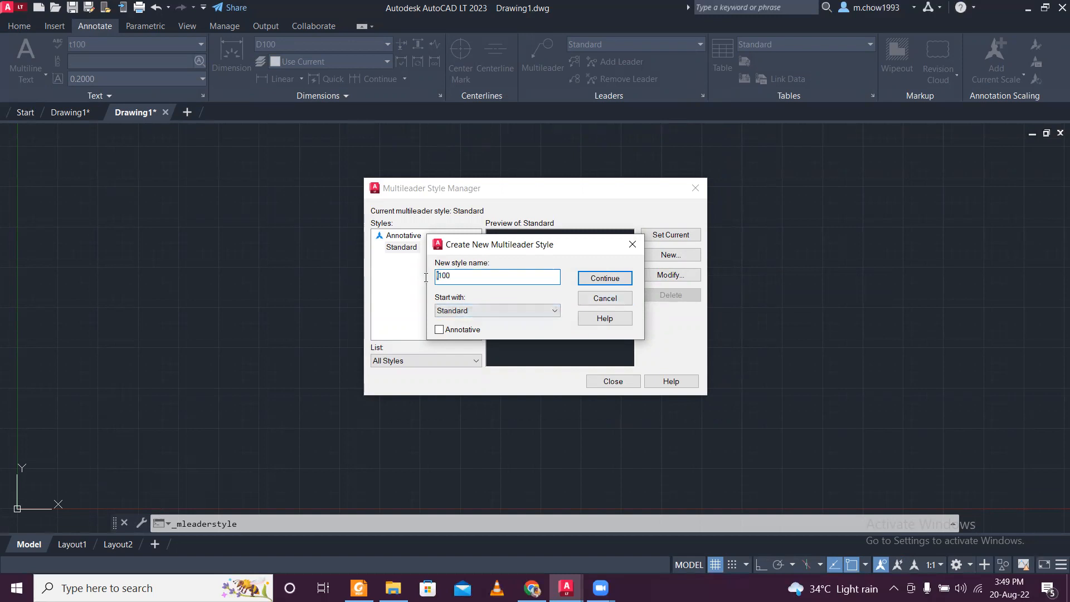
{"action": "left_click", "coordinate": [604, 285]}
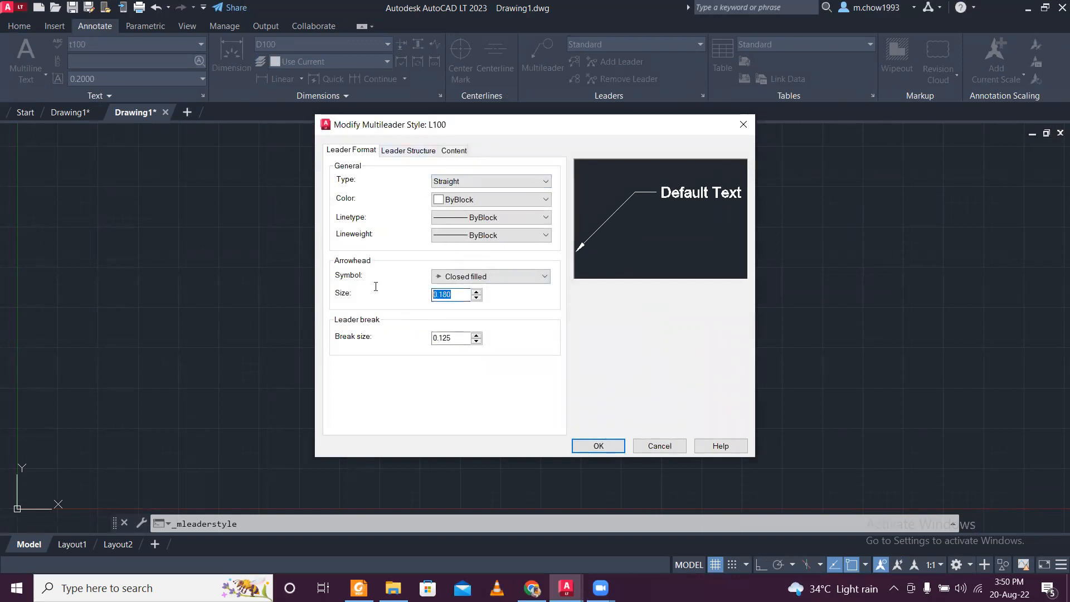
{"action": "type", "text": ".15"}
- Set the L100 multileader content to Mtext using text style t100, and save the style
{"action": "left_click", "coordinate": [408, 150]}
{"action": "left_click", "coordinate": [453, 150]}
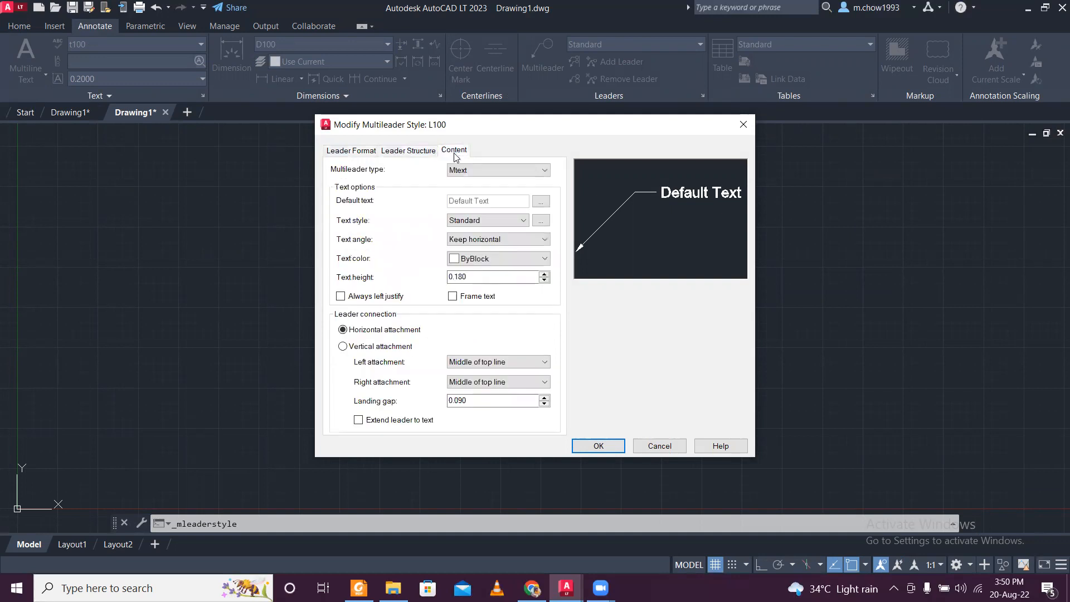
{"action": "left_click", "coordinate": [459, 171]}
{"action": "left_click", "coordinate": [458, 182]}
{"action": "left_click", "coordinate": [488, 220]}
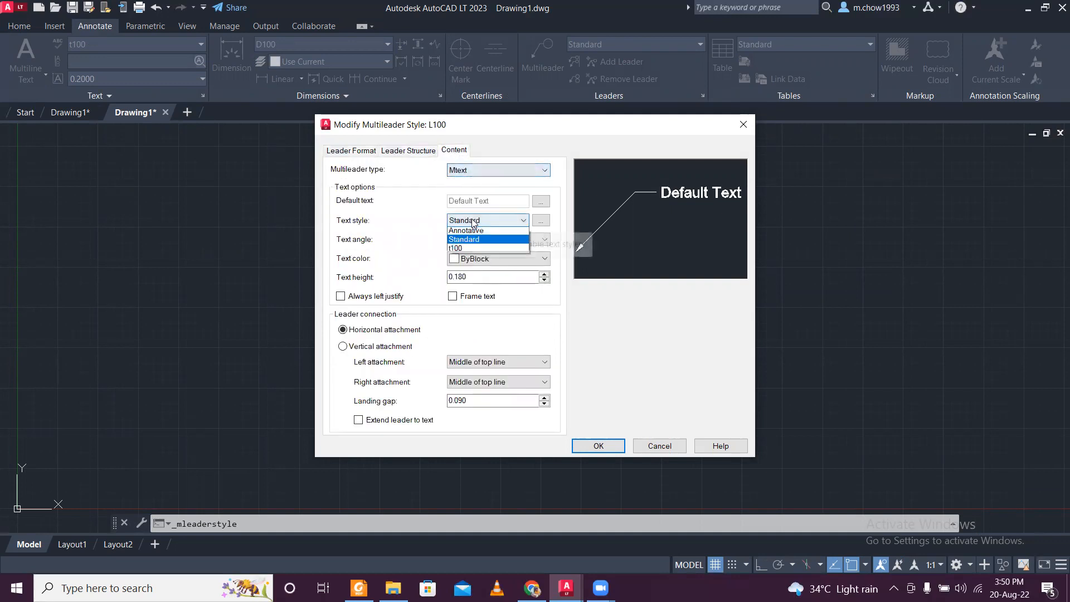
{"action": "left_click", "coordinate": [478, 249]}
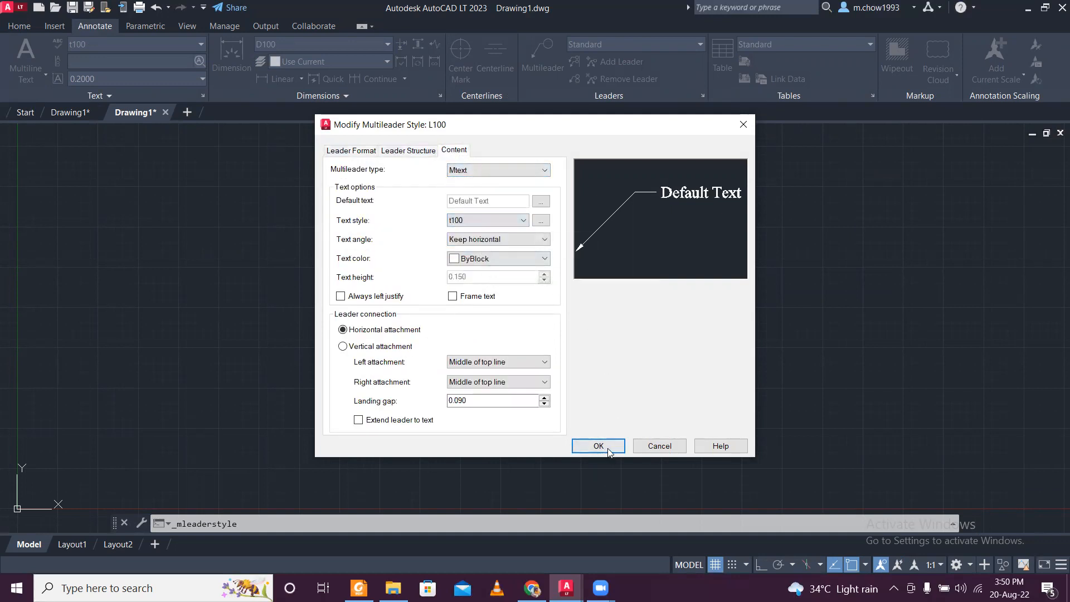
{"action": "left_click", "coordinate": [607, 448]}
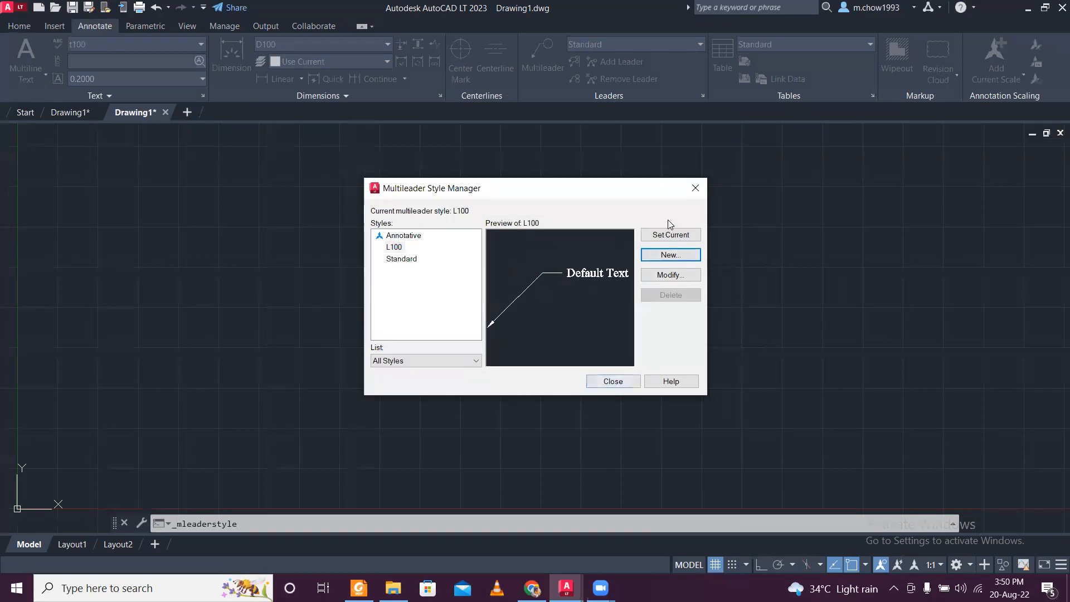
{"action": "left_click", "coordinate": [614, 381]}
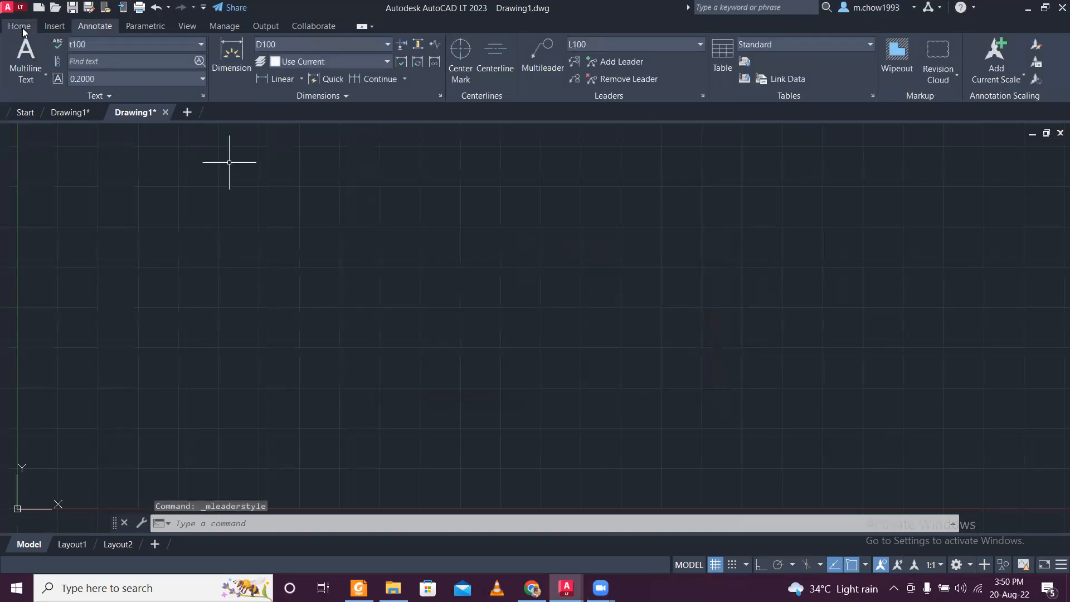
- Switch back to the floor plan drawing and examine the upper bedroom and overall width dimensions of the first plan
{"action": "left_click", "coordinate": [20, 26]}
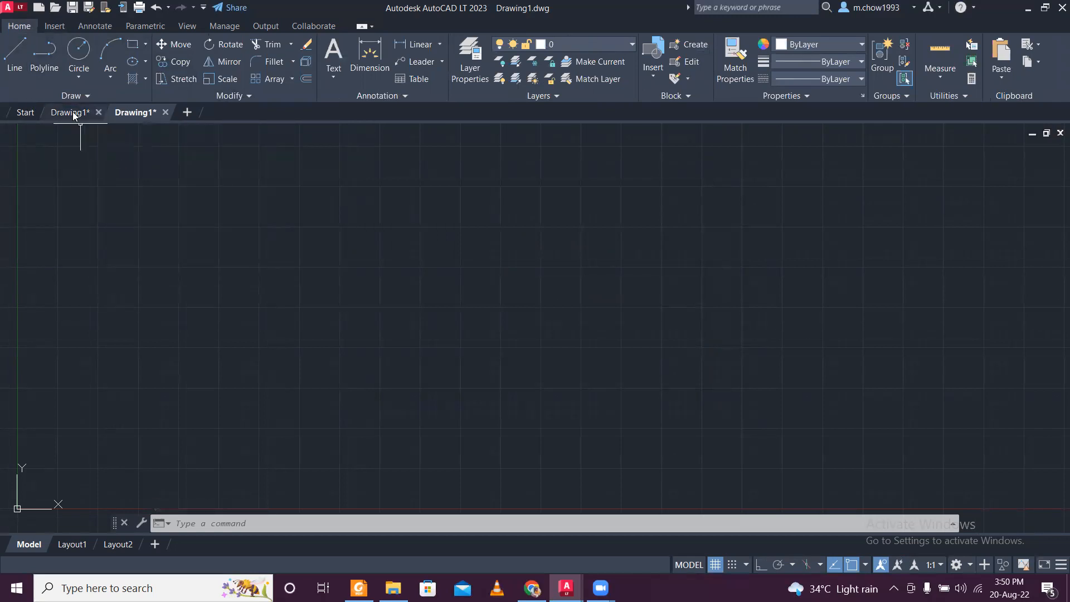
{"action": "left_click", "coordinate": [69, 113]}
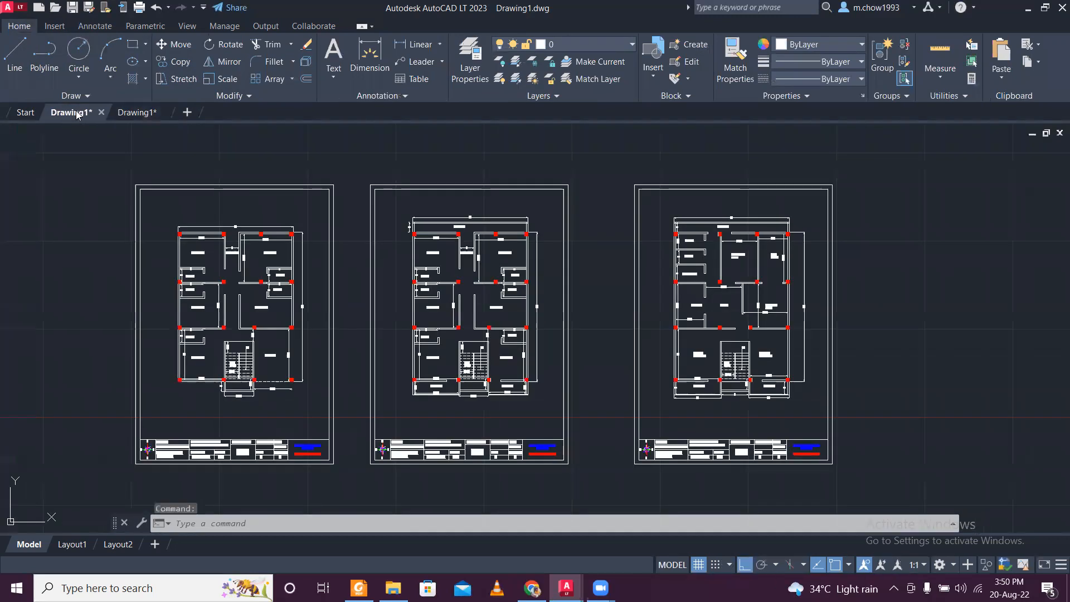
{"action": "scroll", "coordinate": [248, 240], "scroll_direction": "up", "scroll_amount": 6}
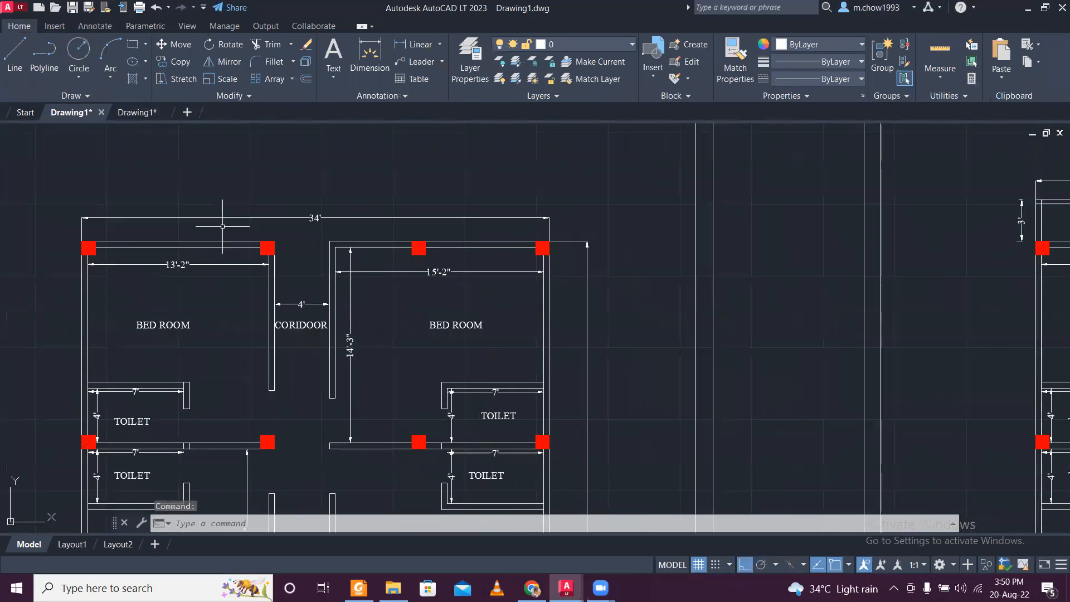
- Open Calculator and divide 34 by 3.28 to convert the plan's overall width from feet to metres
{"action": "left_click", "coordinate": [167, 588]}
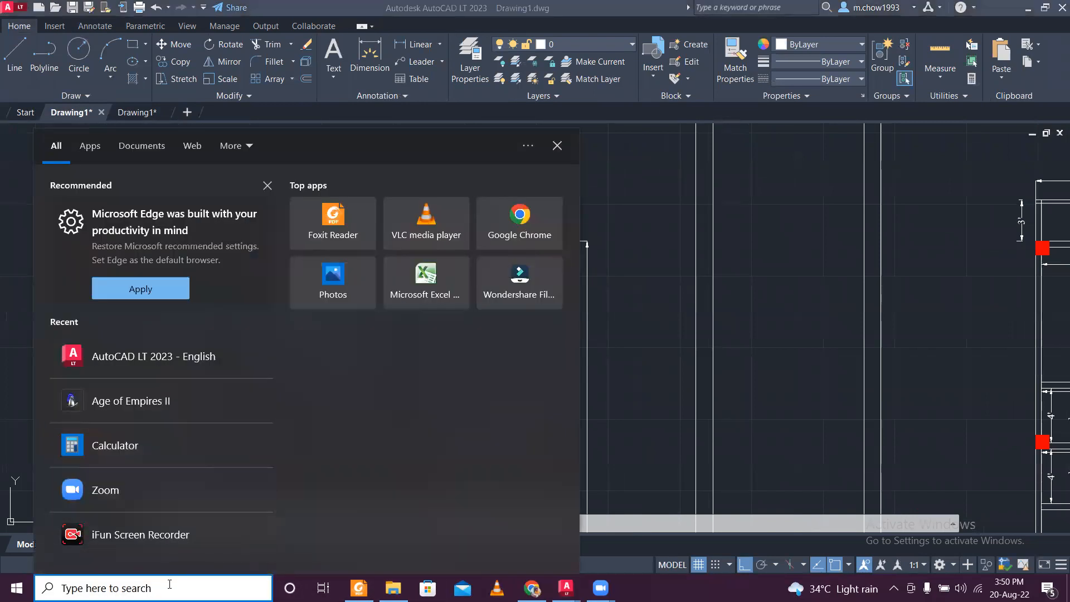
{"action": "type", "text": "C"}
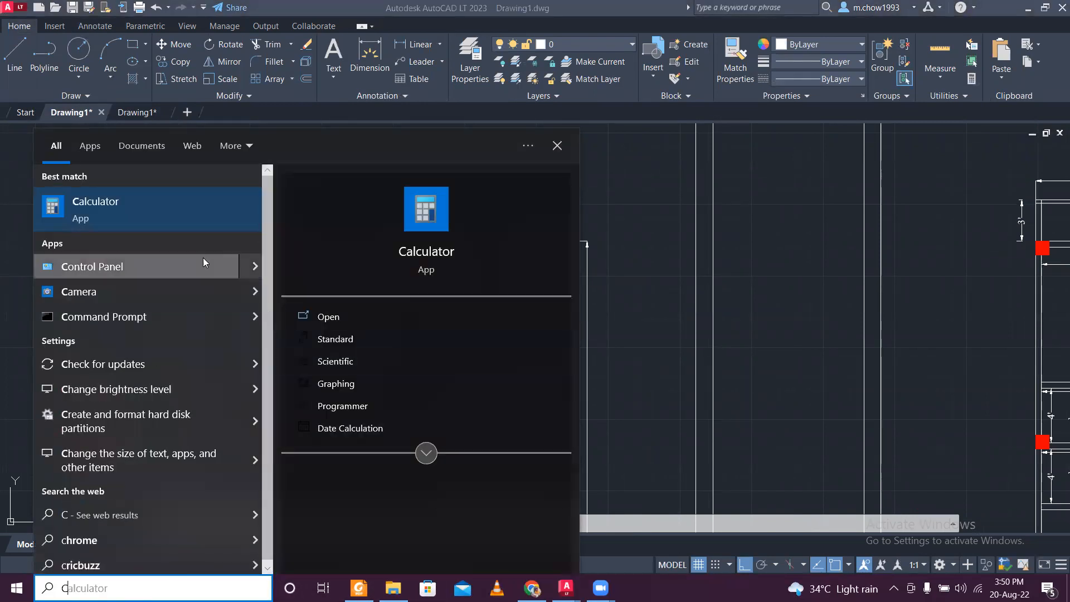
{"action": "left_click", "coordinate": [221, 231]}
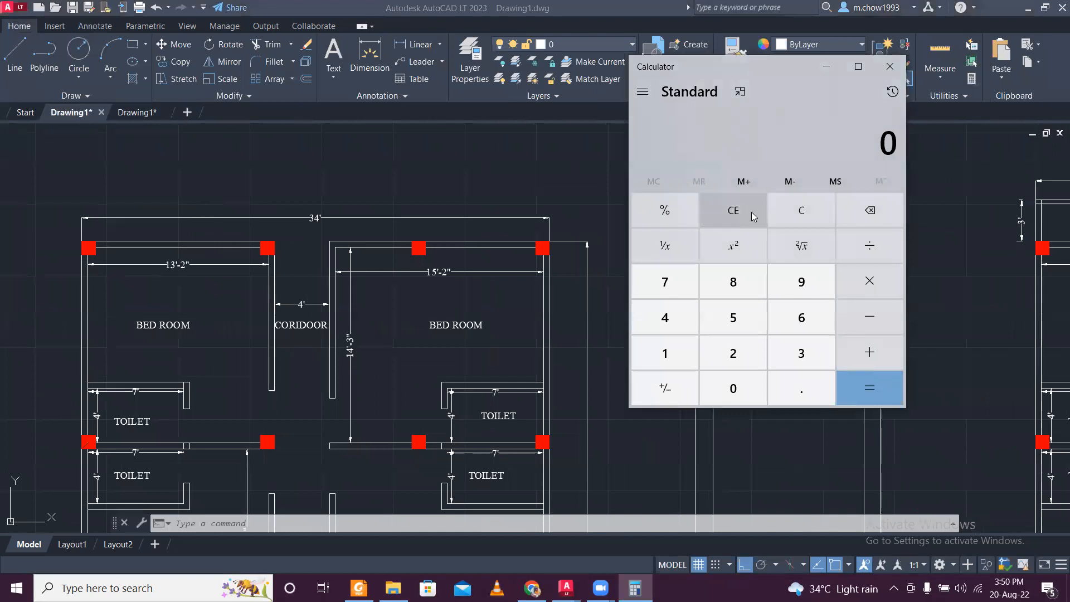
{"action": "type", "text": "34"}
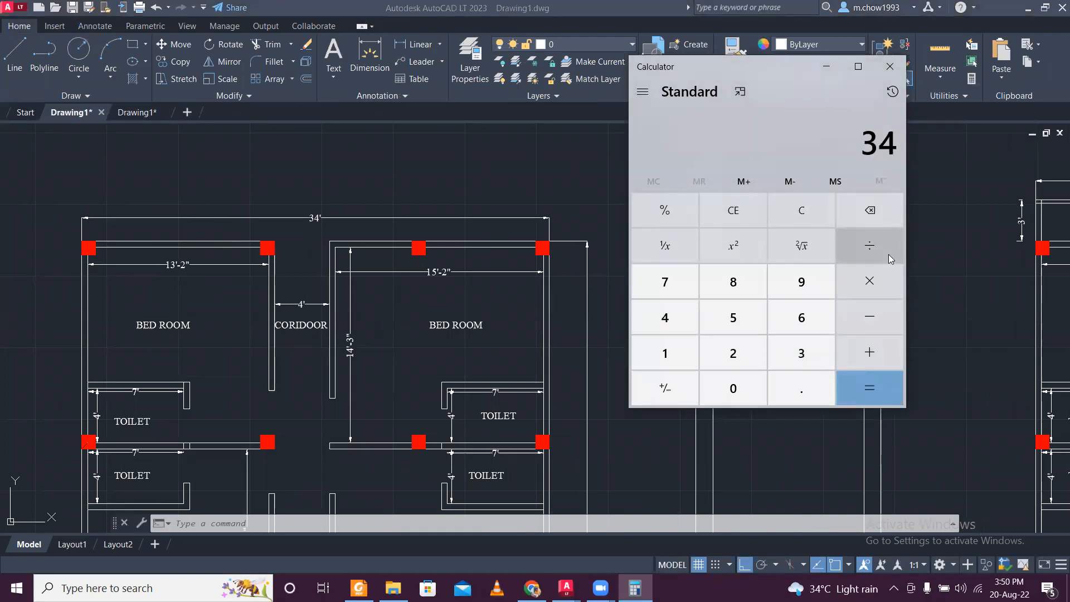
{"action": "type", "text": "/3.28"}
{"action": "key", "text": "Return"}
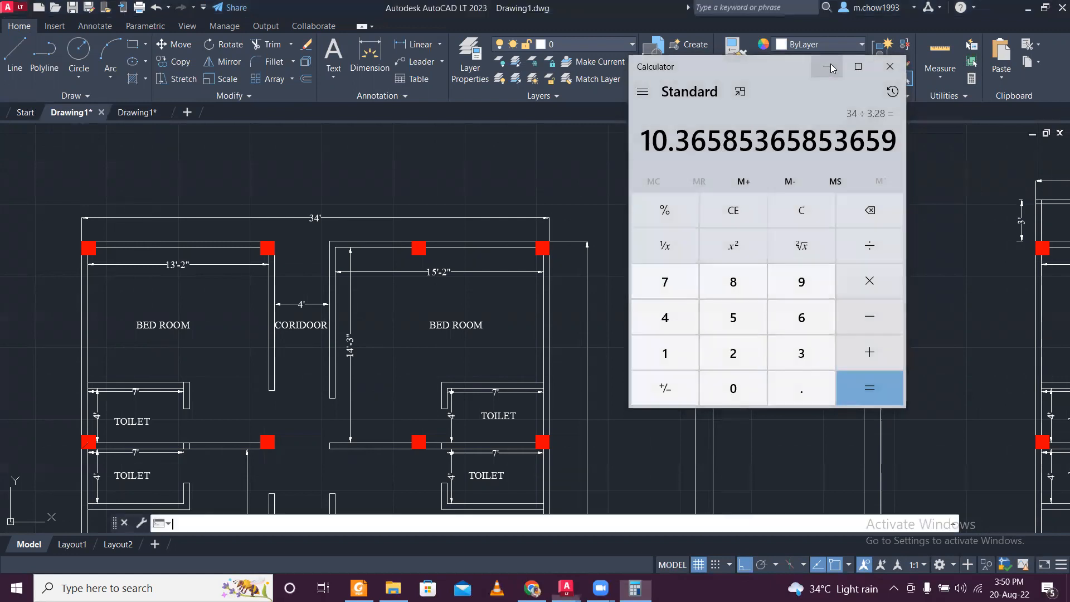
{"action": "left_click", "coordinate": [829, 66]}
- Switch to the new metric drawing, turn Ortho on and draw a horizontal line 10.366 long
{"action": "left_click", "coordinate": [141, 117]}
{"action": "left_click", "coordinate": [15, 53]}
{"action": "left_click", "coordinate": [249, 247]}
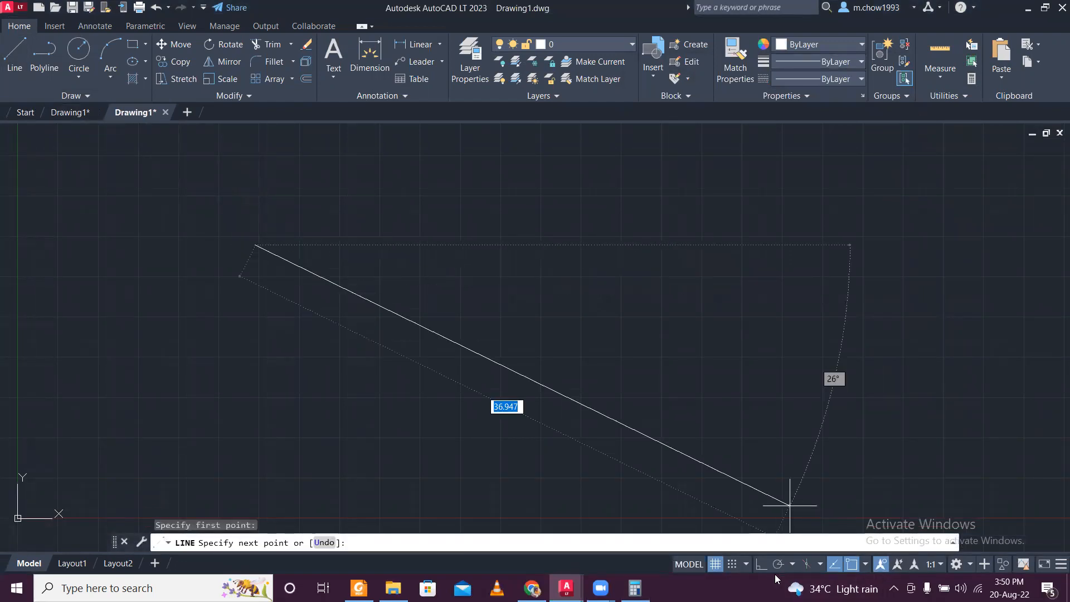
{"action": "key", "text": "F8"}
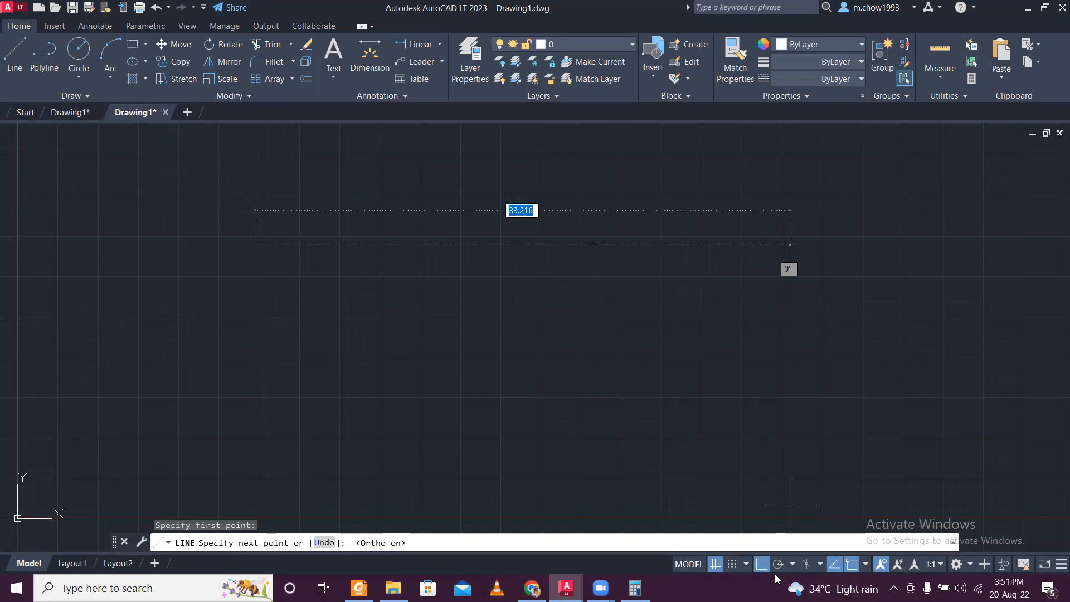
{"action": "type", "text": "10.366"}
{"action": "key", "text": "Return"}
{"action": "key", "text": "Escape"}
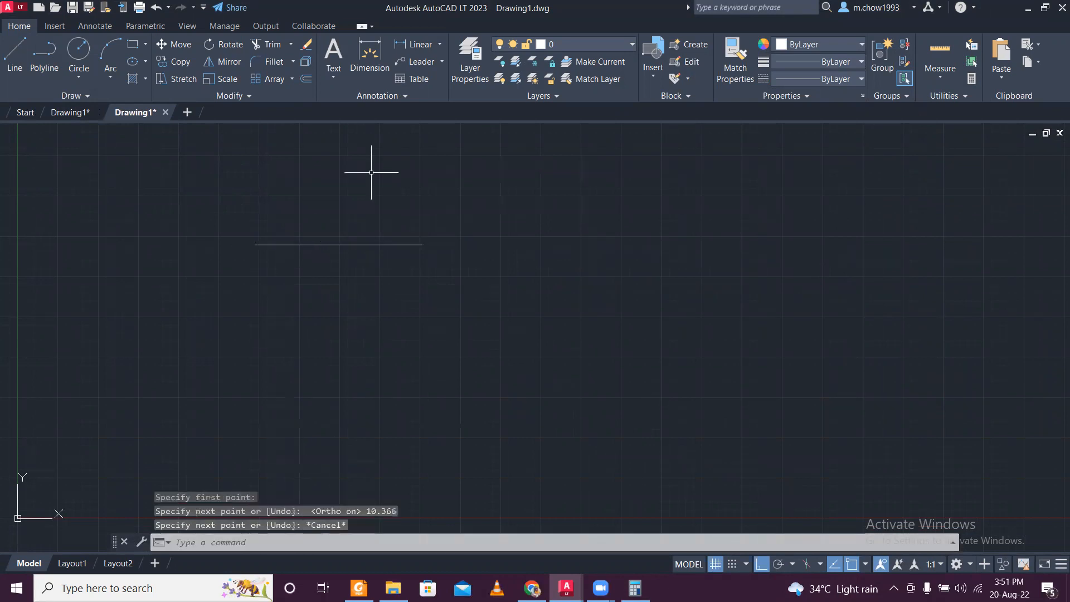
{"action": "left_click", "coordinate": [421, 44]}
{"action": "scroll", "coordinate": [282, 215], "scroll_direction": "up", "scroll_amount": 3}
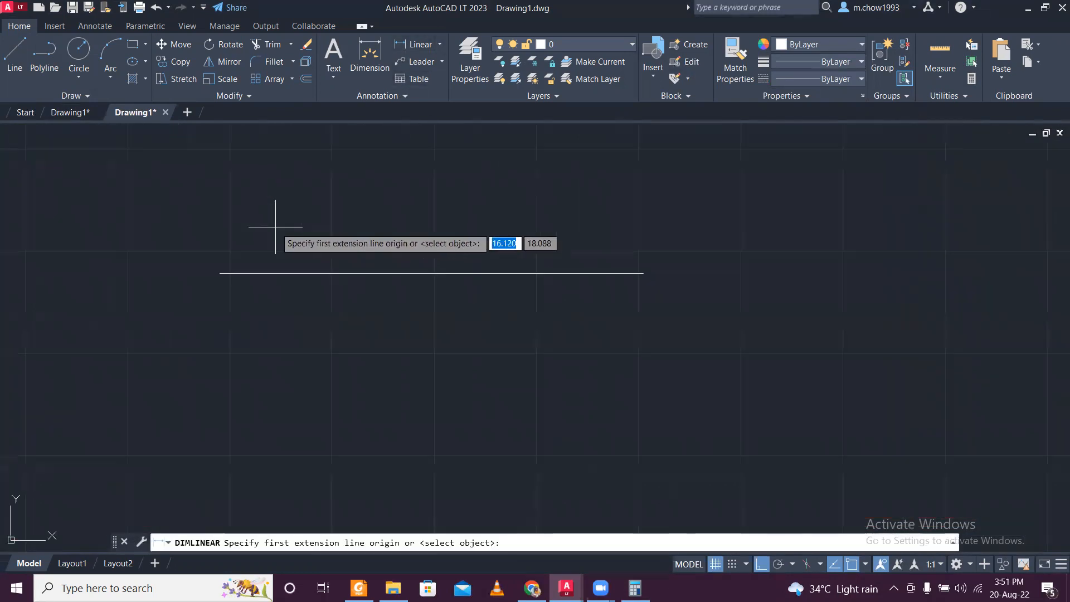
{"action": "left_click", "coordinate": [221, 274]}
{"action": "left_click", "coordinate": [636, 273]}
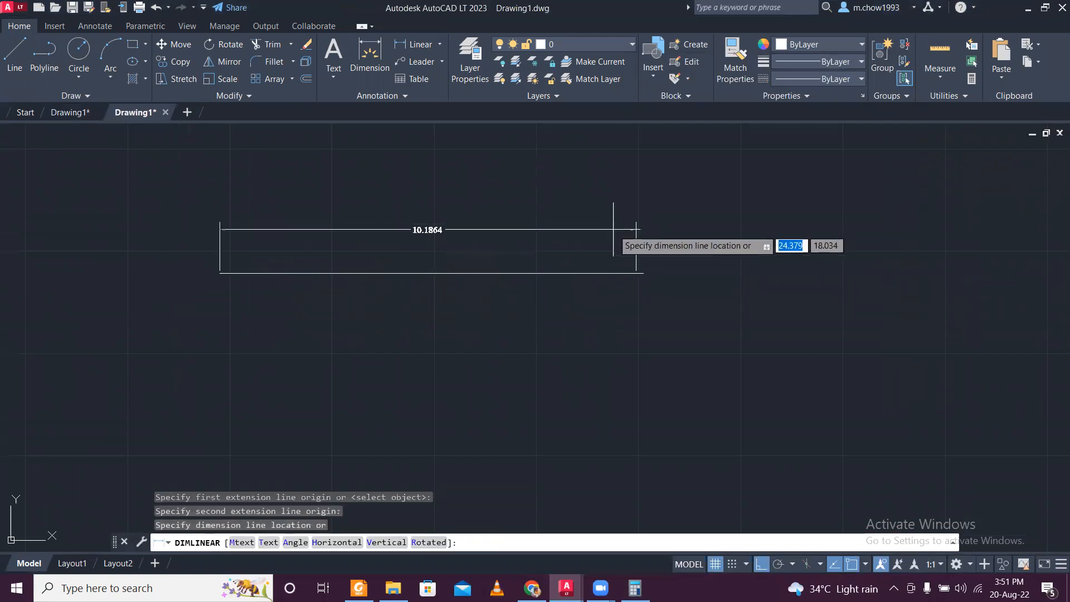
{"action": "scroll", "coordinate": [467, 235], "scroll_direction": "up", "scroll_amount": 2}
{"action": "key", "text": "Escape"}
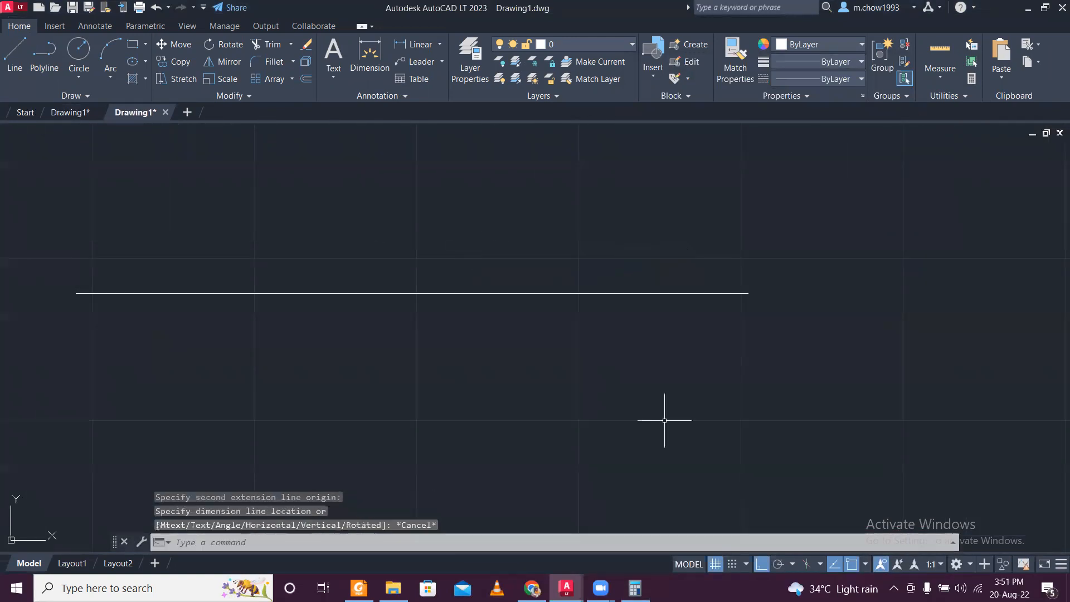
- Recheck the converted width in Calculator and erase the horizontal line from the new drawing
{"action": "left_click", "coordinate": [634, 588]}
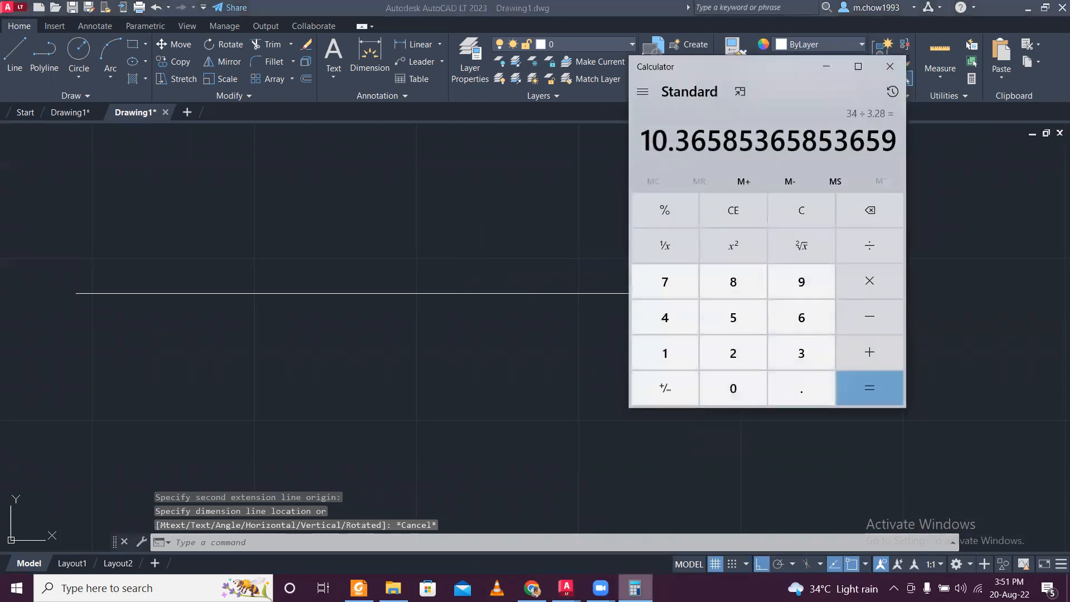
{"action": "left_click", "coordinate": [557, 370]}
{"action": "left_click", "coordinate": [485, 241]}
{"action": "key", "text": "Delete"}
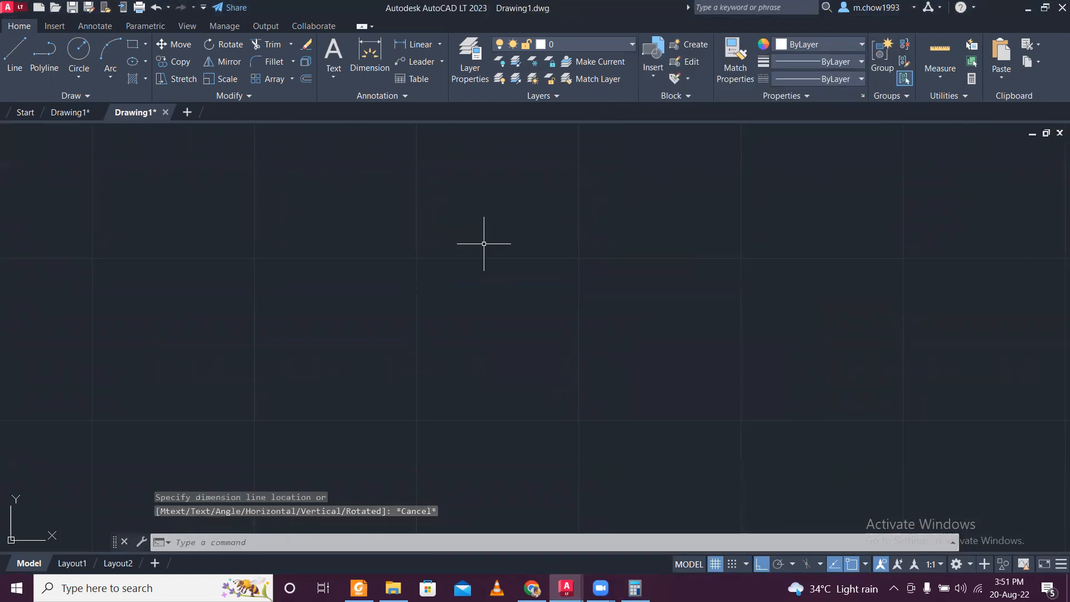
- Redraw the plan's overall width as a single horizontal line 10.366 long
{"action": "left_click", "coordinate": [14, 53]}
{"action": "left_click", "coordinate": [252, 258]}
{"action": "type", "text": "10"}
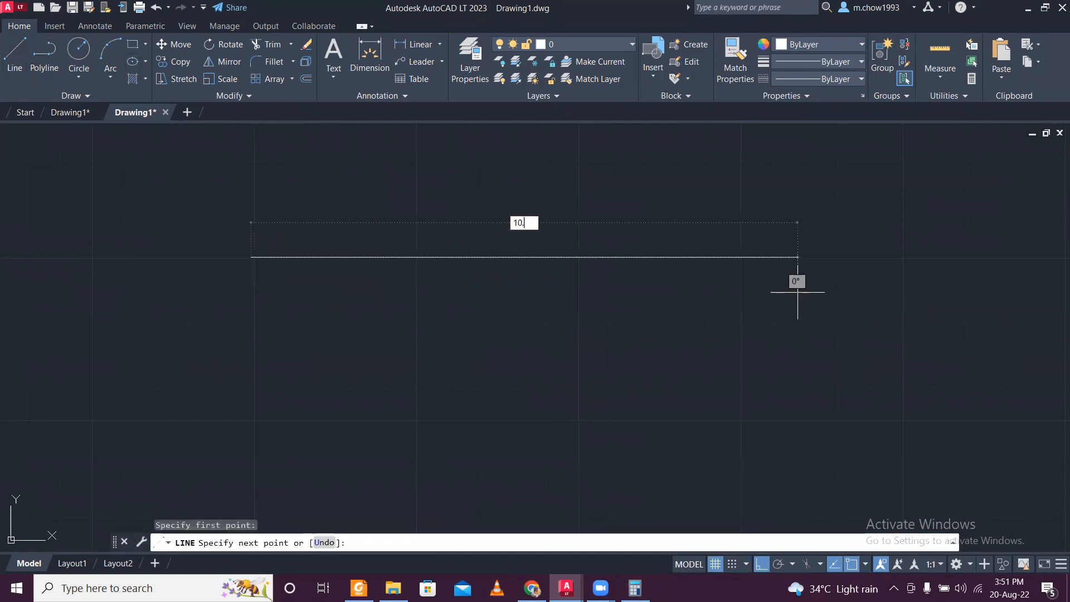
{"action": "type", "text": ".366"}
{"action": "key", "text": "Return"}
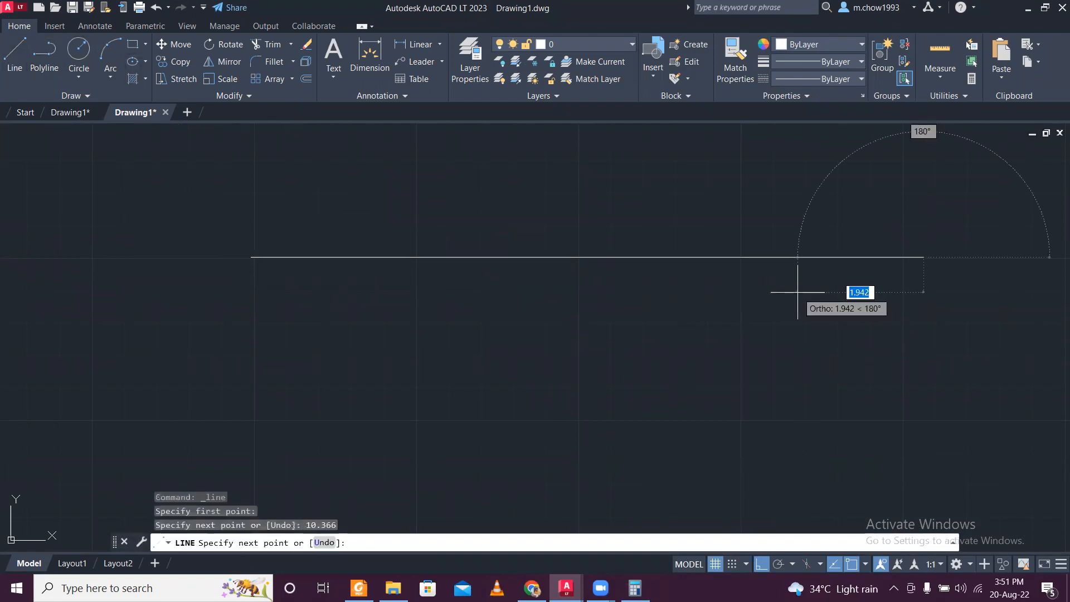
{"action": "key", "text": "Escape"}
- Check the redrawn line's length by previewing a linear dimension between its two endpoints without placing it
{"action": "left_click", "coordinate": [389, 68]}
{"action": "left_click", "coordinate": [252, 257]}
{"action": "left_click", "coordinate": [924, 256]}
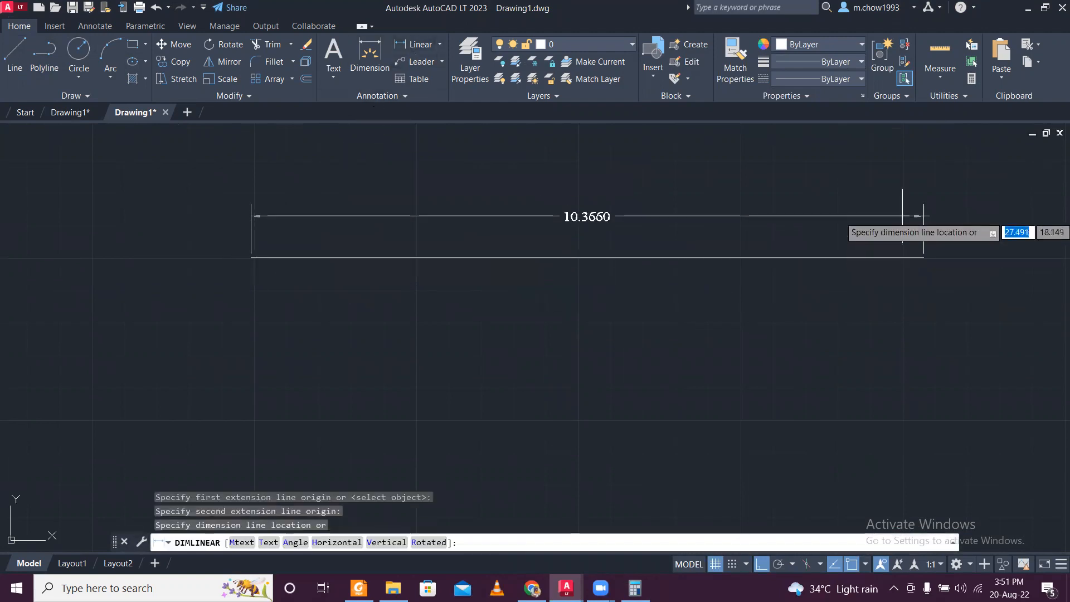
{"action": "key", "text": "Escape"}
{"action": "middle_click_drag", "start_coordinate": [597, 191], "coordinate": [479, 247]}
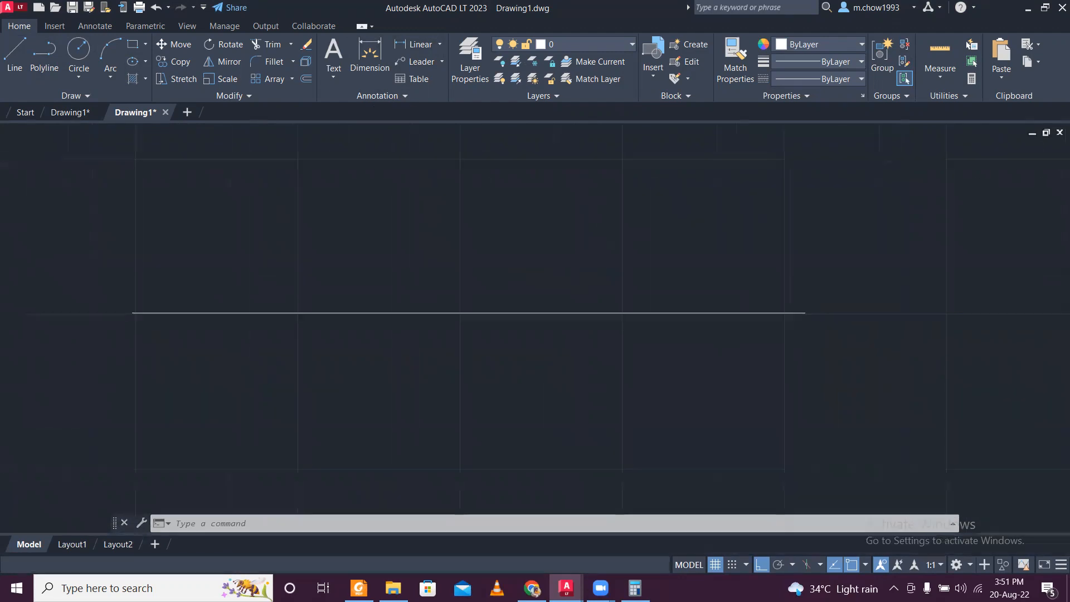
{"action": "scroll", "coordinate": [556, 225], "scroll_direction": "down", "scroll_amount": 2}
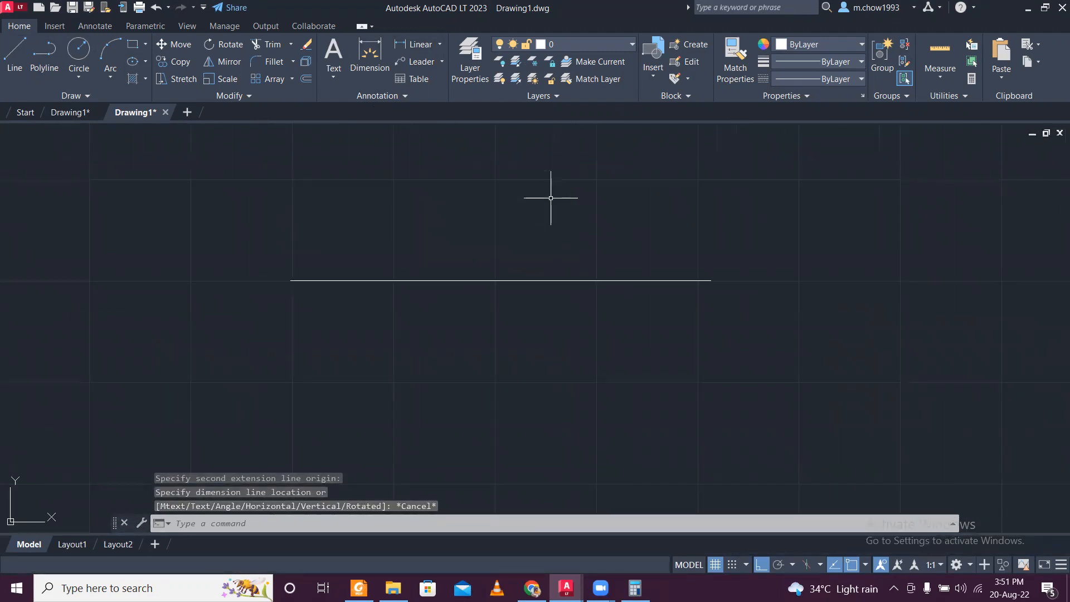
- Compare the floor plan's overall width dimension with the converted value in Calculator
{"action": "left_click", "coordinate": [80, 113]}
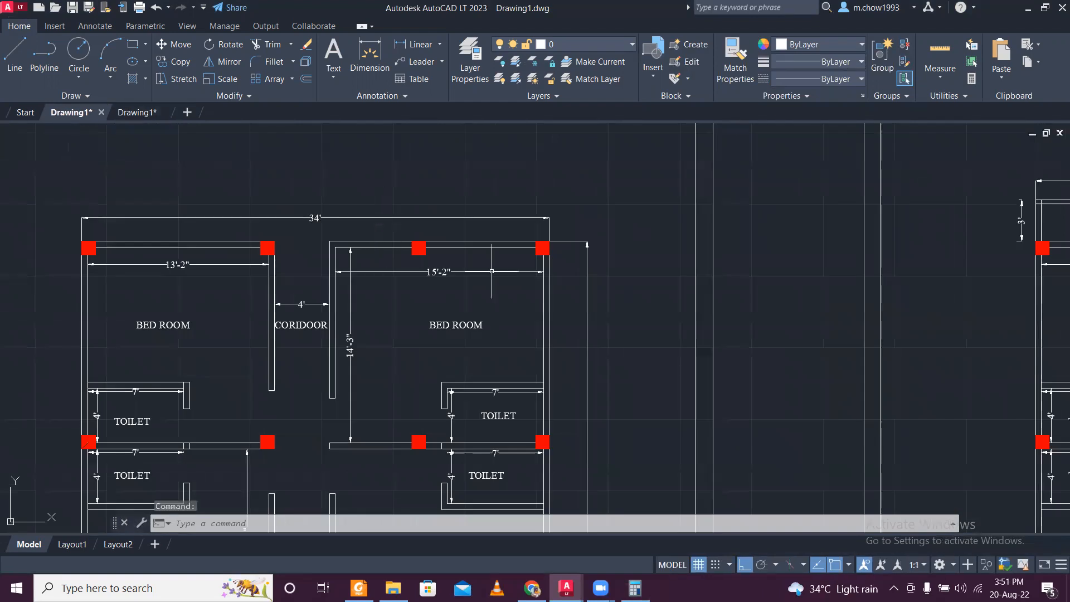
{"action": "key", "text": "alt+Tab"}
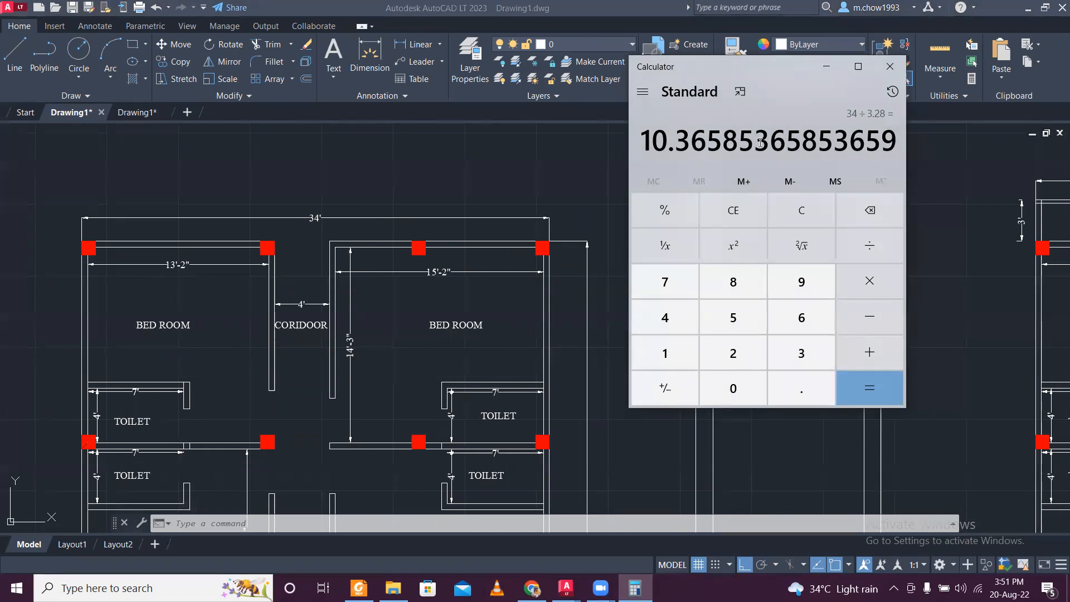
{"action": "left_click", "coordinate": [832, 72]}
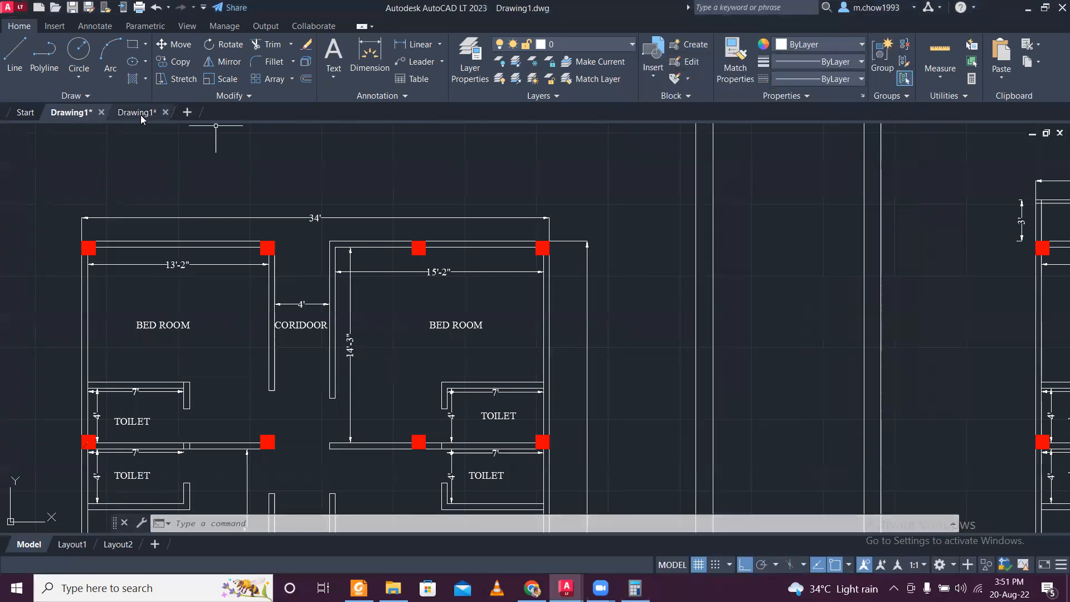
- Return to the new drawing and set the length precision of the drawing units to 0.0000
{"action": "left_click", "coordinate": [139, 114]}
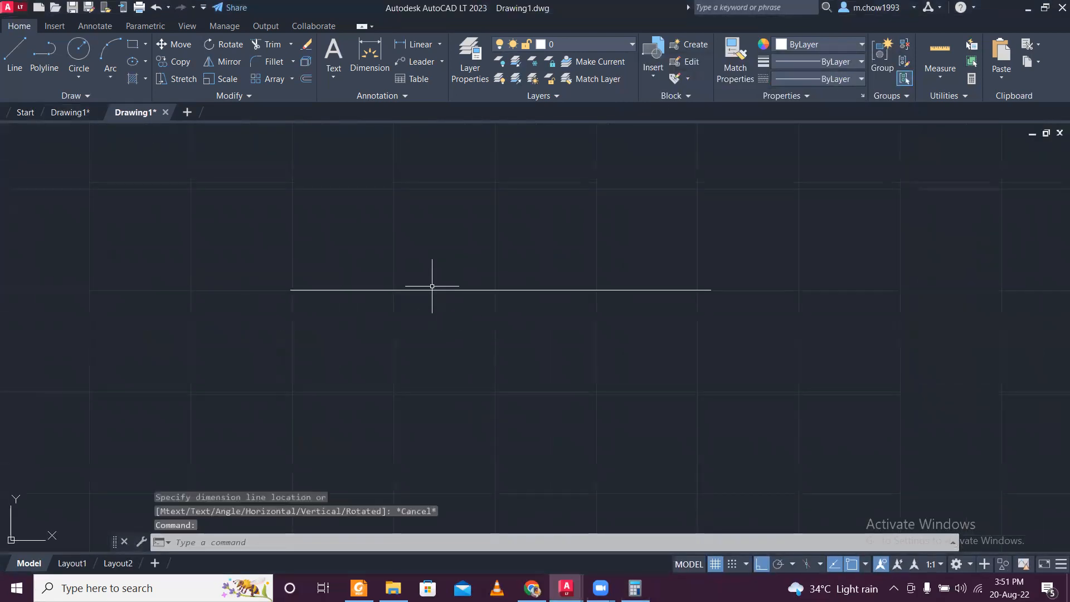
{"action": "type", "text": "UN"}
{"action": "key", "text": "Return"}
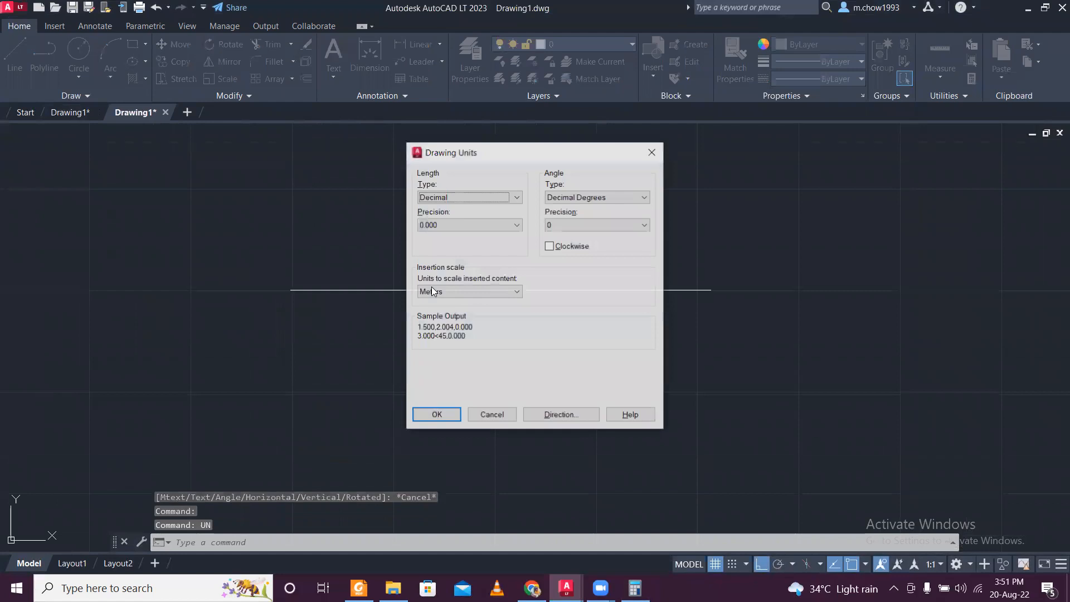
{"action": "left_click", "coordinate": [475, 226]}
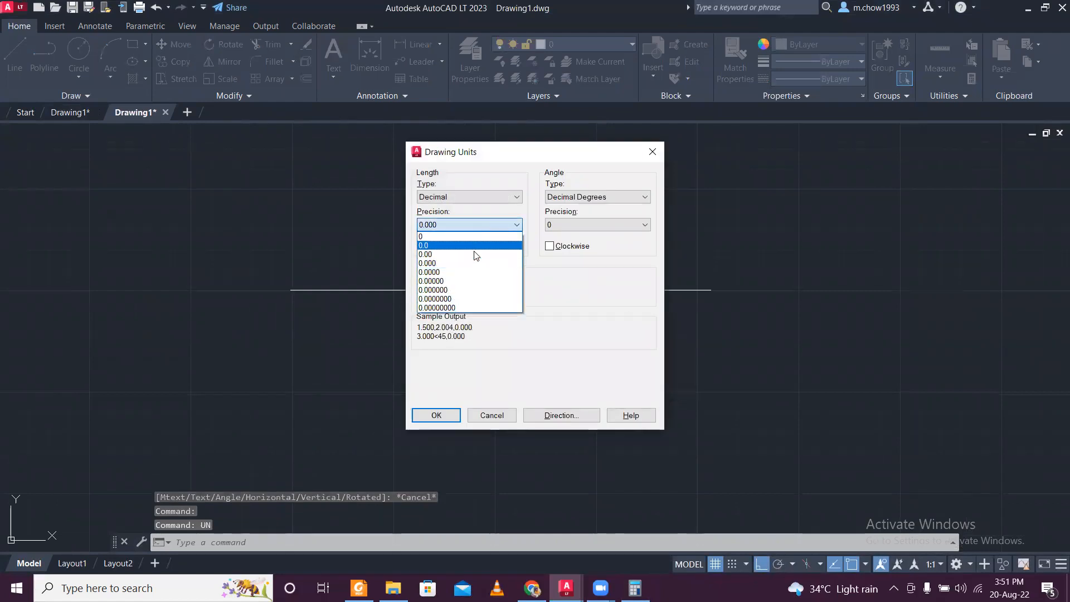
{"action": "left_click", "coordinate": [475, 272]}
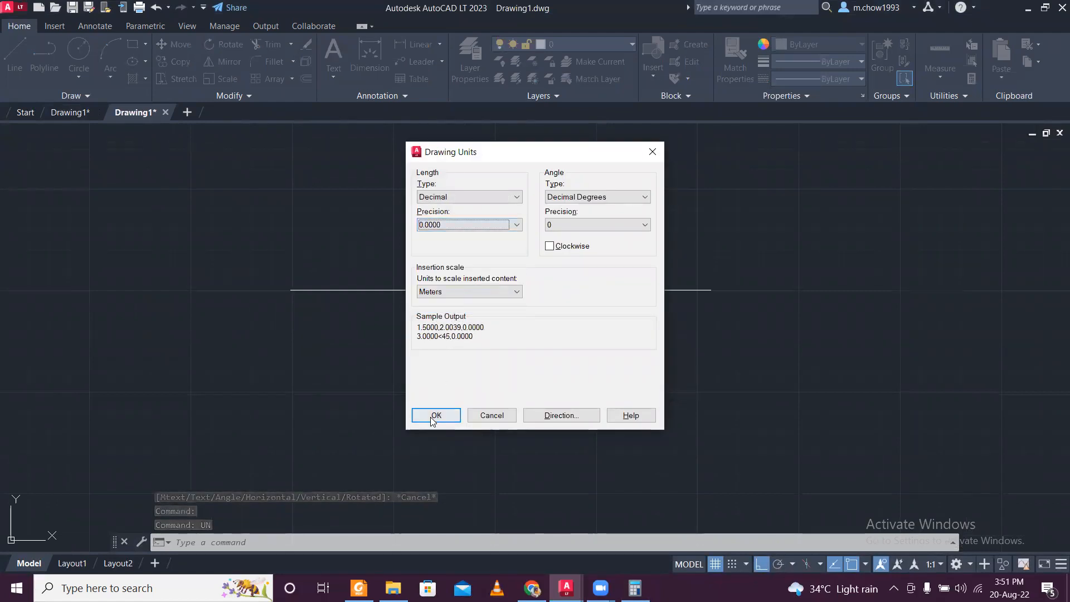
{"action": "left_click", "coordinate": [436, 413]}
- Erase the 10.366 horizontal line from the new drawing
{"action": "left_click", "coordinate": [596, 315]}
{"action": "left_click", "coordinate": [538, 259]}
{"action": "key", "text": "Delete"}
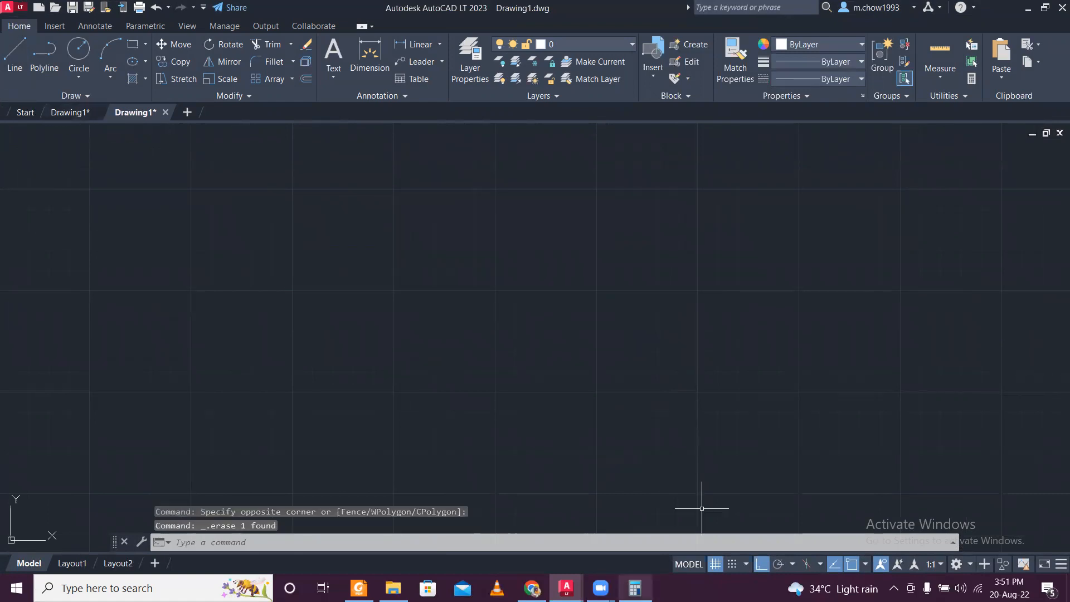
- Check the converted width in Calculator and draw a horizontal line 10.3658 long for the plan's overall width
{"action": "left_click", "coordinate": [635, 588]}
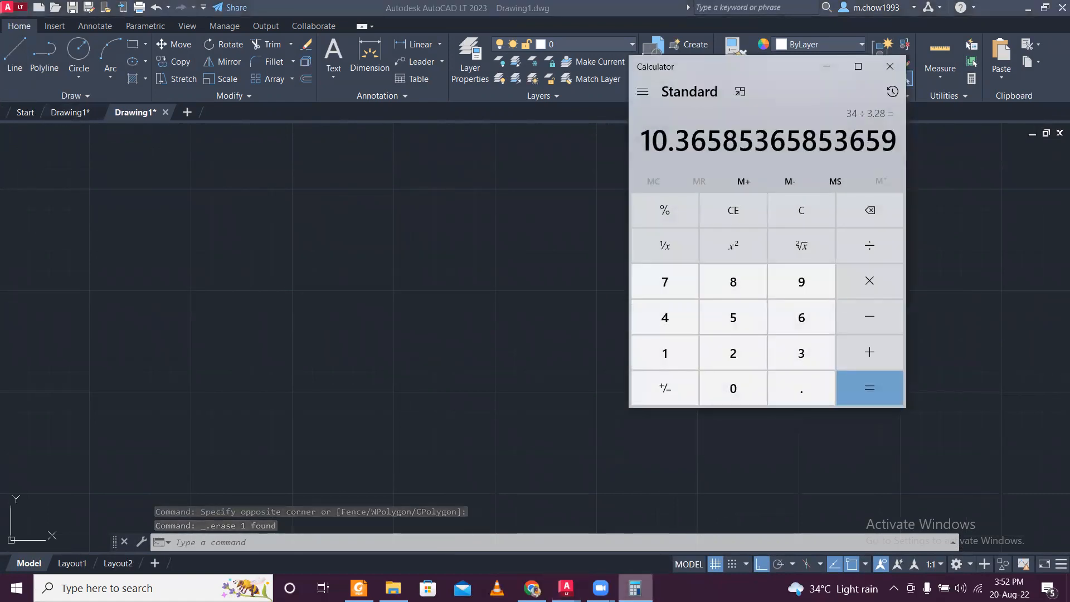
{"action": "left_click", "coordinate": [635, 588]}
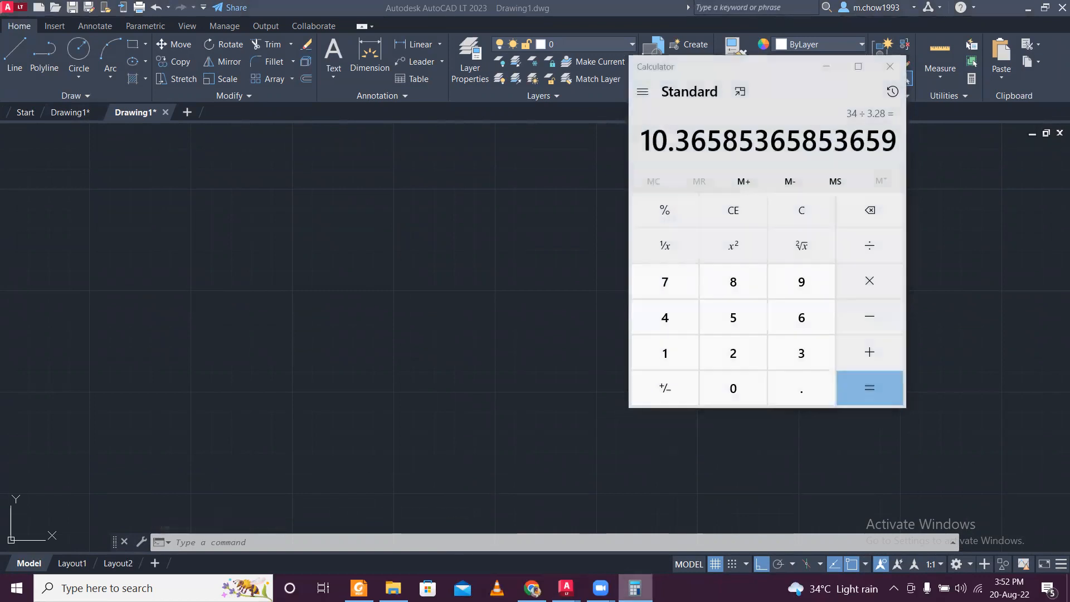
{"action": "left_click", "coordinate": [15, 55]}
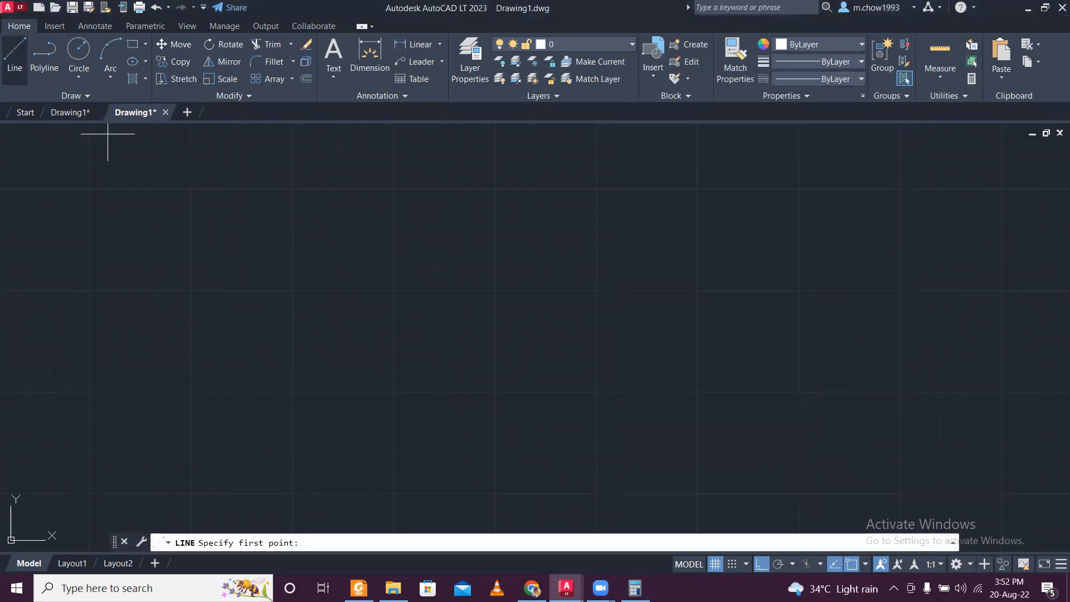
{"action": "left_click", "coordinate": [325, 244]}
{"action": "type", "text": "10.3658"}
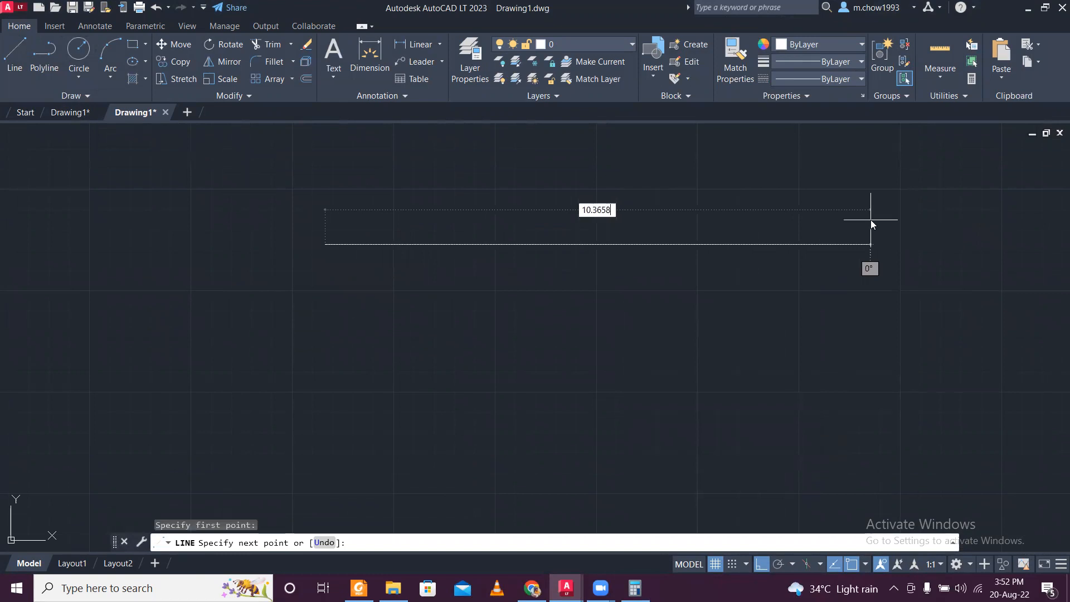
{"action": "key", "text": "Return"}
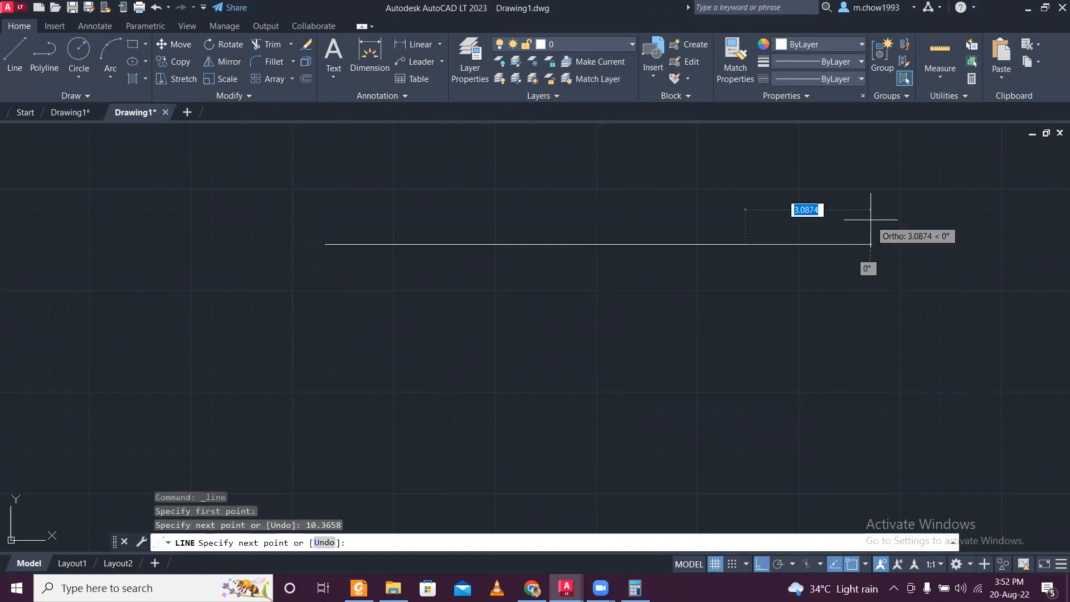
{"action": "key", "text": "Escape"}
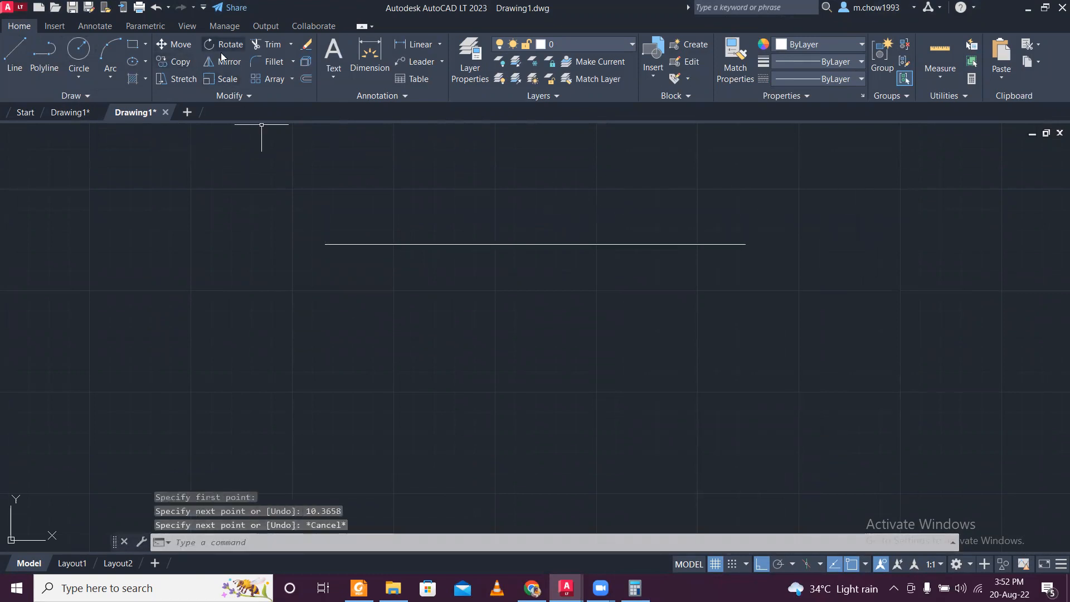
- Add a linear dimension between the endpoints of the horizontal line, placed just above it
{"action": "left_click", "coordinate": [414, 44]}
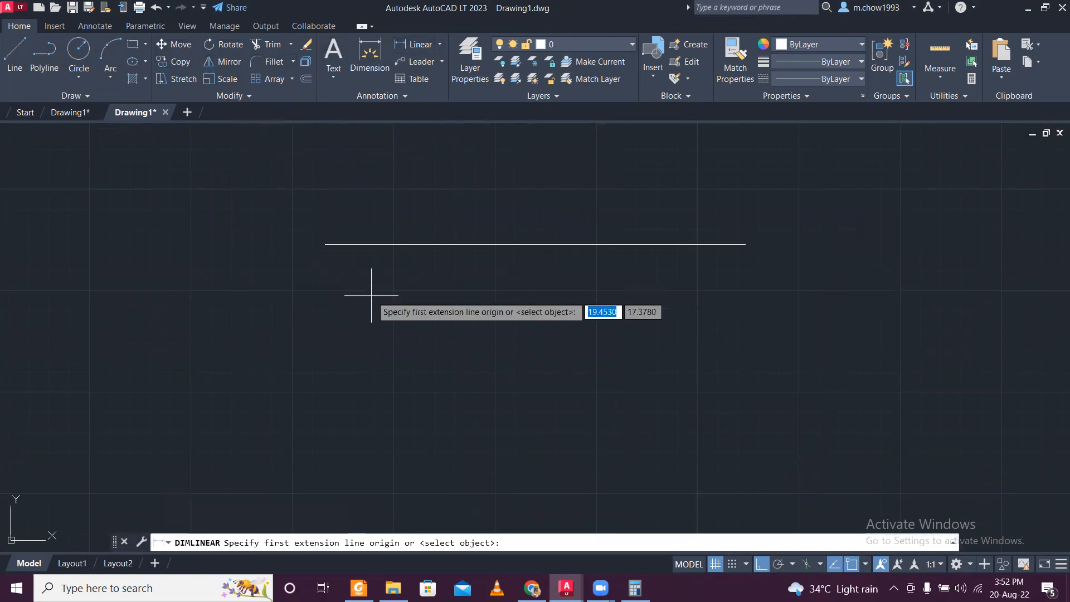
{"action": "left_click", "coordinate": [332, 244]}
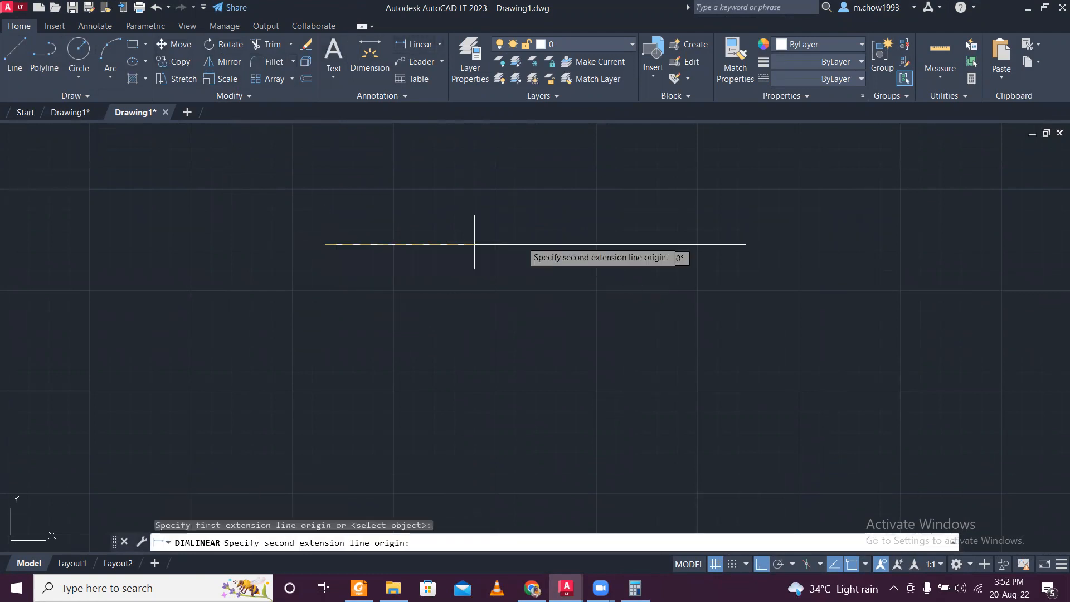
{"action": "left_click", "coordinate": [745, 245]}
{"action": "left_click", "coordinate": [746, 216]}
{"action": "scroll", "coordinate": [549, 220], "scroll_direction": "up", "scroll_amount": 4}
{"action": "scroll", "coordinate": [549, 225], "scroll_direction": "down", "scroll_amount": 4}
{"action": "scroll", "coordinate": [585, 220], "scroll_direction": "up", "scroll_amount": 4}
{"action": "scroll", "coordinate": [588, 220], "scroll_direction": "down", "scroll_amount": 5}
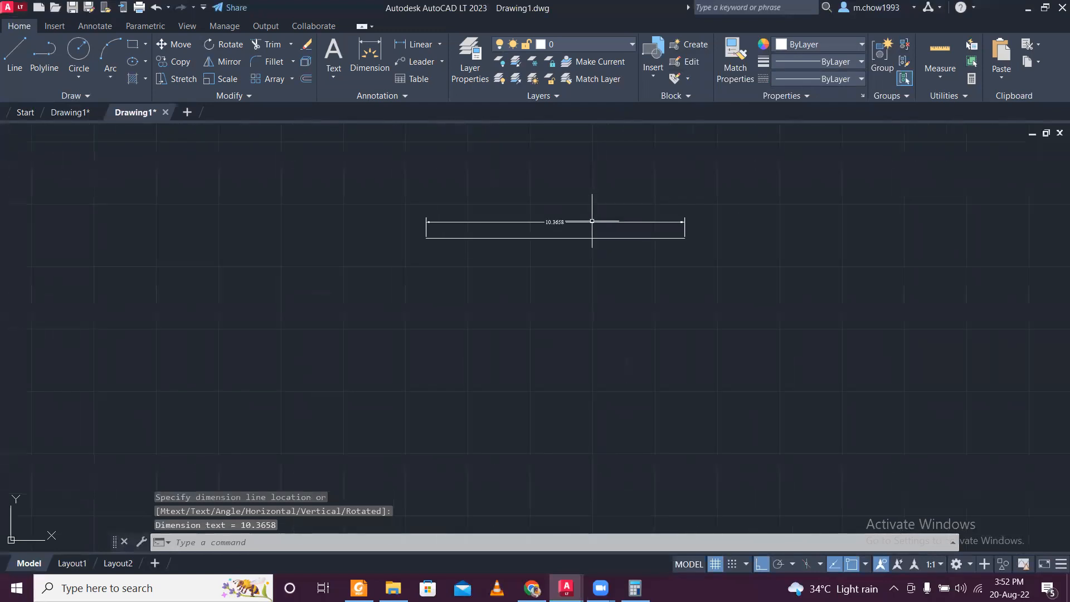
- Switch back to the original feet-and-inches drawing and bring the dimensioned ground floor plan into view
{"action": "scroll", "coordinate": [589, 220], "scroll_direction": "up", "scroll_amount": 2}
{"action": "middle_click_drag", "start_coordinate": [328, 205], "coordinate": [263, 181]}
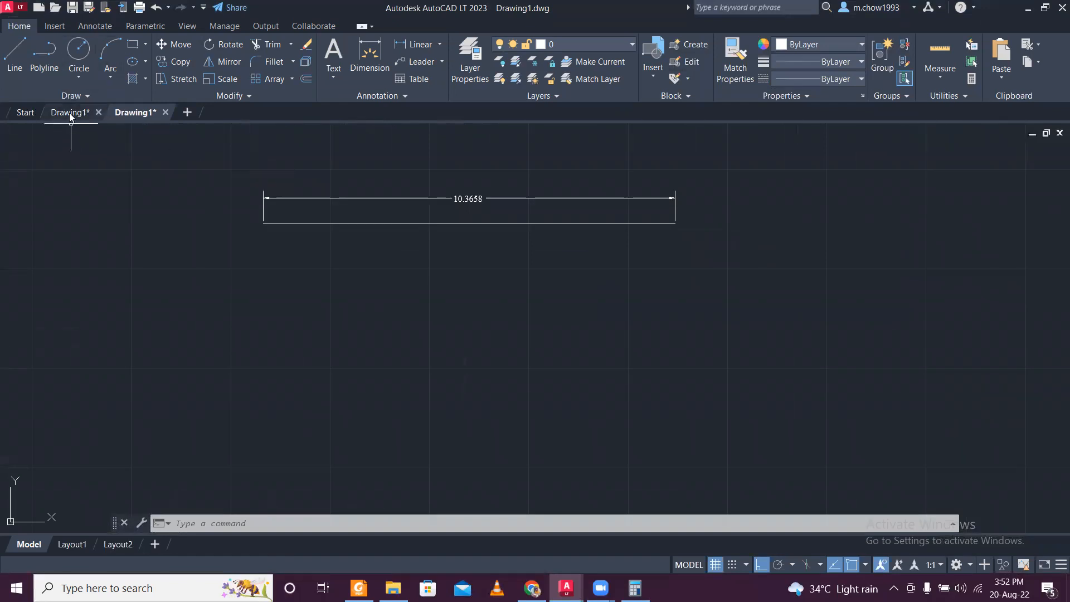
{"action": "left_click", "coordinate": [71, 112]}
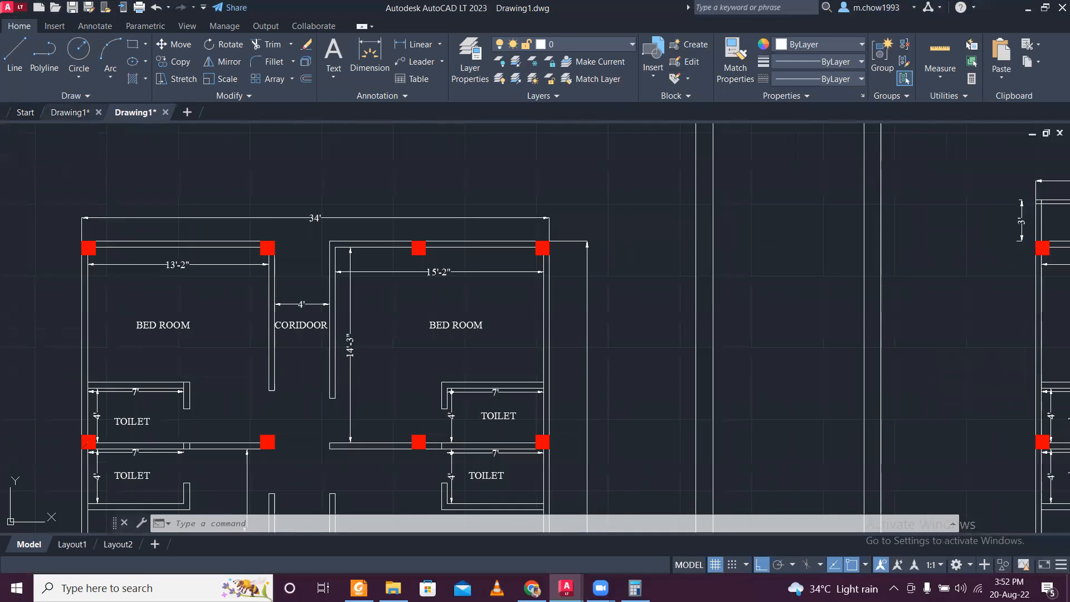
{"action": "scroll", "coordinate": [459, 250], "scroll_direction": "down", "scroll_amount": 2}
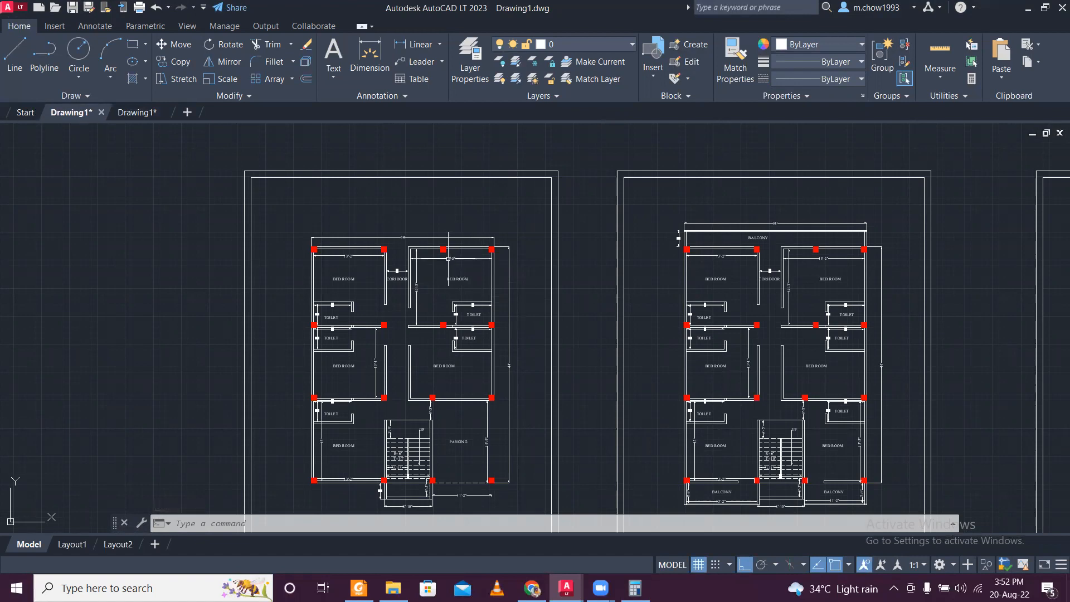
{"action": "scroll", "coordinate": [363, 240], "scroll_direction": "up", "scroll_amount": 4}
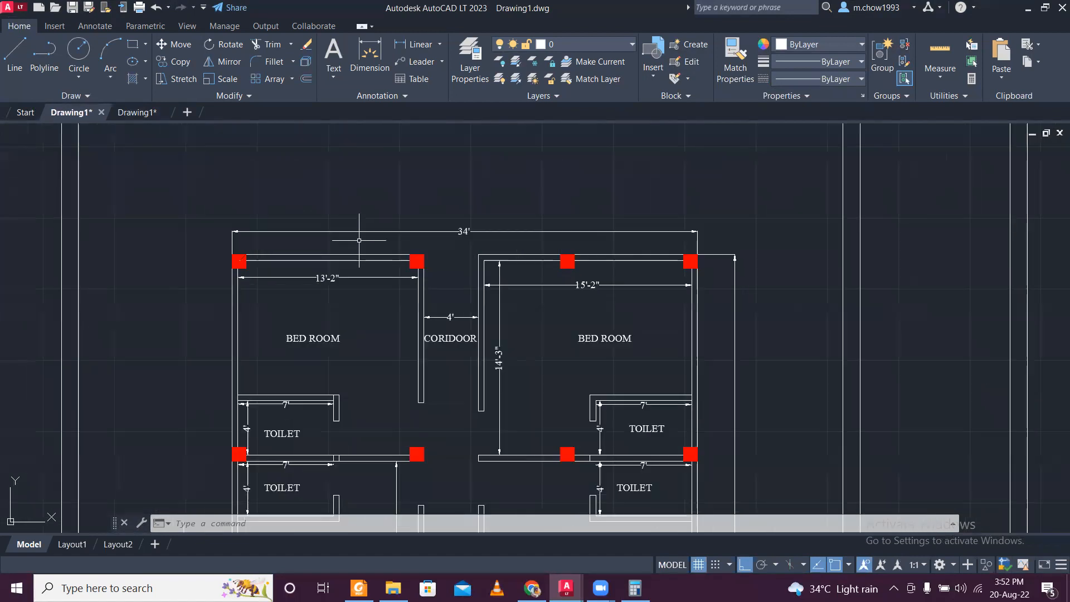
- Copy the whole ground floor plan, with its labels and dimensions but without the sheet frame, to the empty space beyond the last sheet
{"action": "left_click", "coordinate": [222, 228]}
{"action": "scroll", "coordinate": [228, 254], "scroll_direction": "down", "scroll_amount": 6}
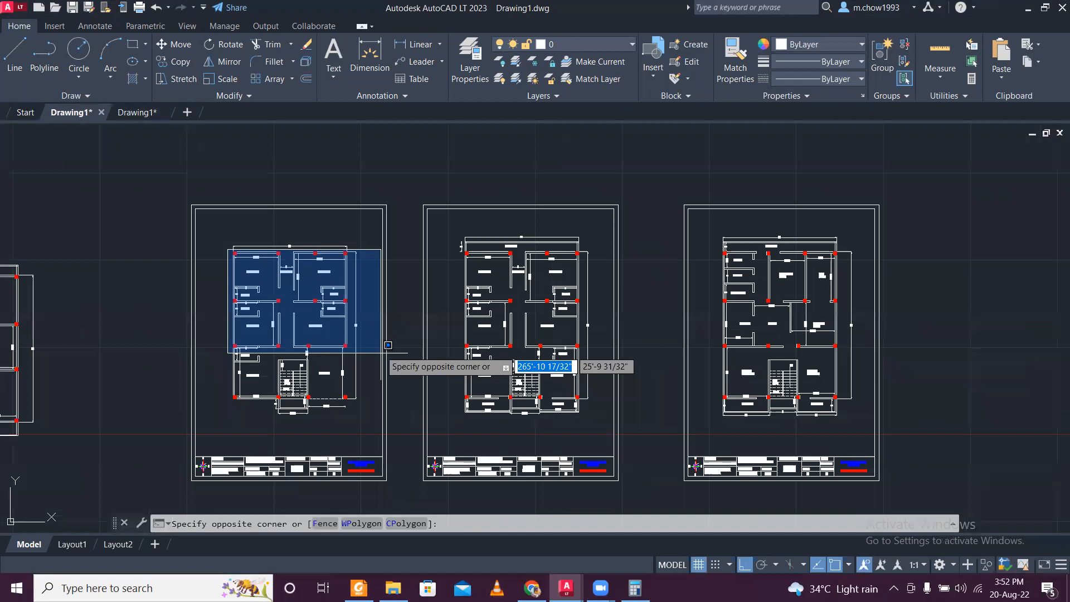
{"action": "scroll", "coordinate": [388, 345], "scroll_direction": "up", "scroll_amount": 2}
{"action": "scroll", "coordinate": [358, 408], "scroll_direction": "up", "scroll_amount": 2}
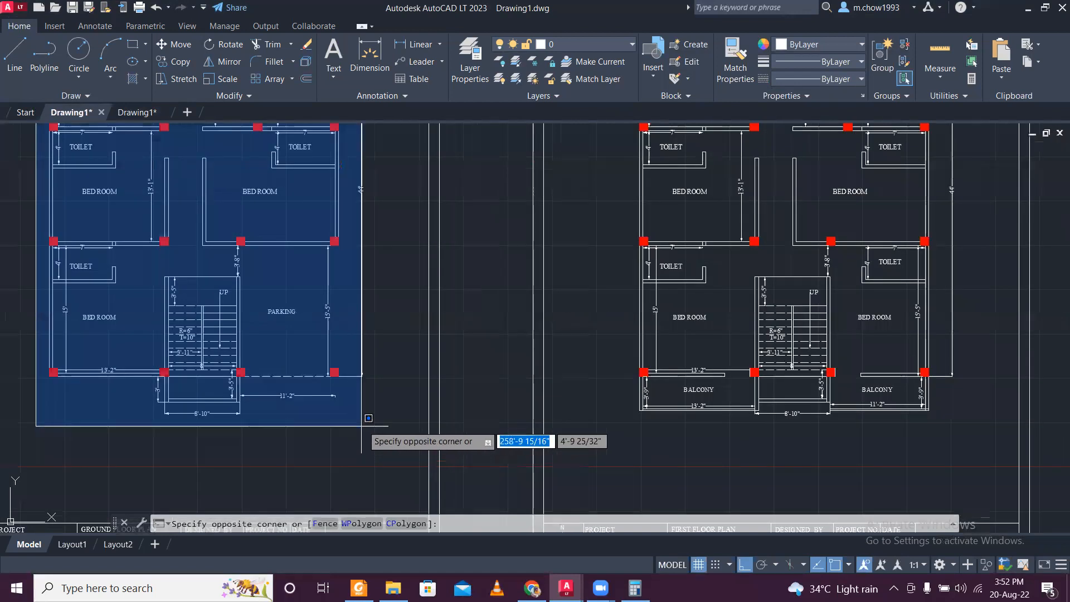
{"action": "left_click", "coordinate": [376, 424]}
{"action": "scroll", "coordinate": [336, 371], "scroll_direction": "down", "scroll_amount": 2}
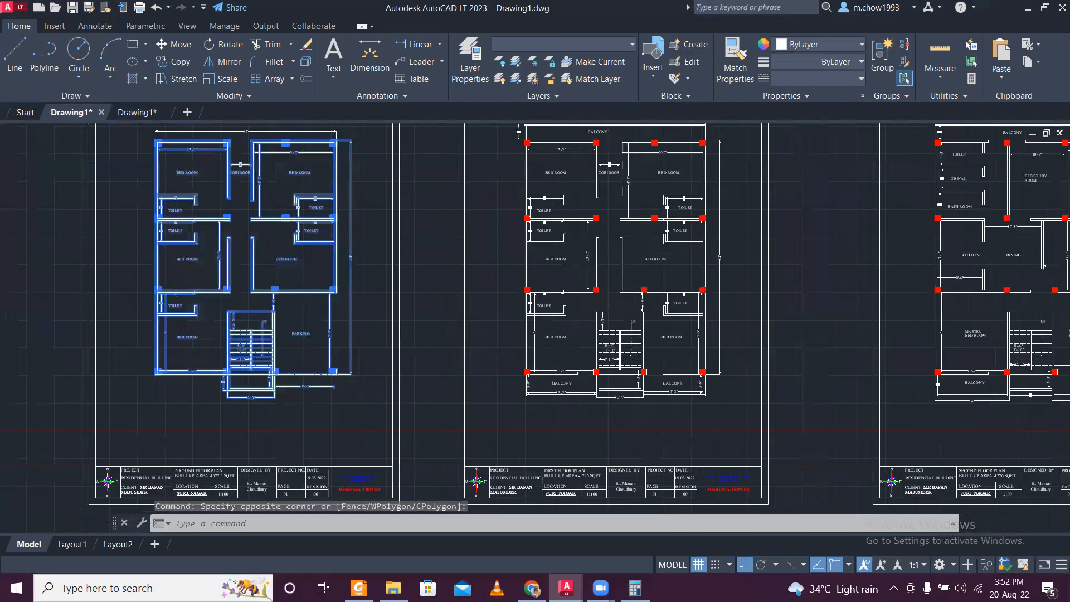
{"action": "scroll", "coordinate": [332, 369], "scroll_direction": "down", "scroll_amount": 2}
{"action": "left_click", "coordinate": [200, 198]}
{"action": "left_click", "coordinate": [352, 404]}
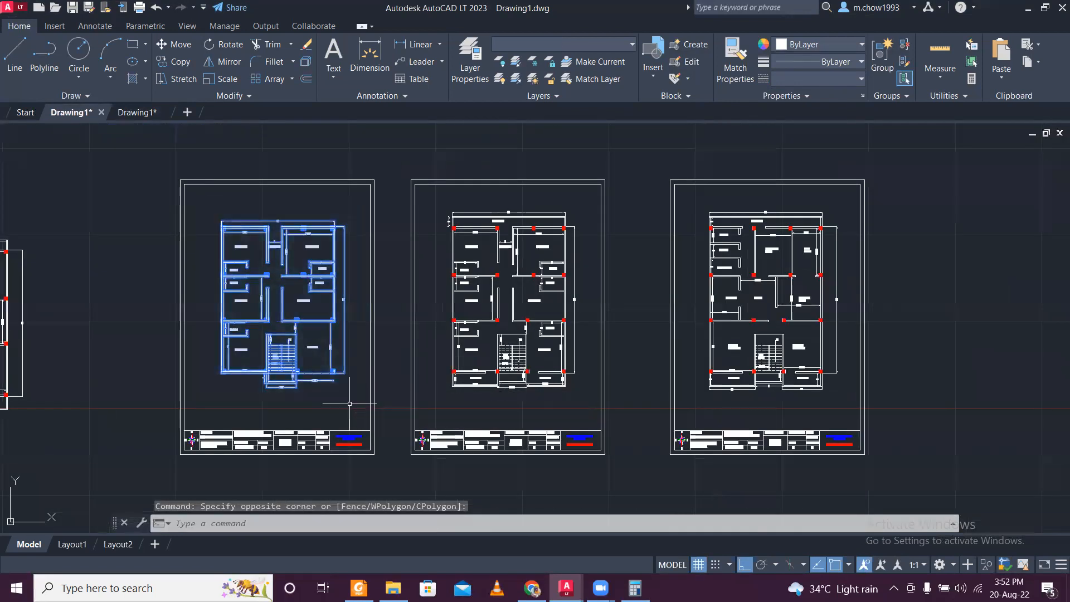
{"action": "left_click", "coordinate": [176, 63]}
{"action": "left_click", "coordinate": [311, 362]}
{"action": "scroll", "coordinate": [312, 362], "scroll_direction": "down", "scroll_amount": 3}
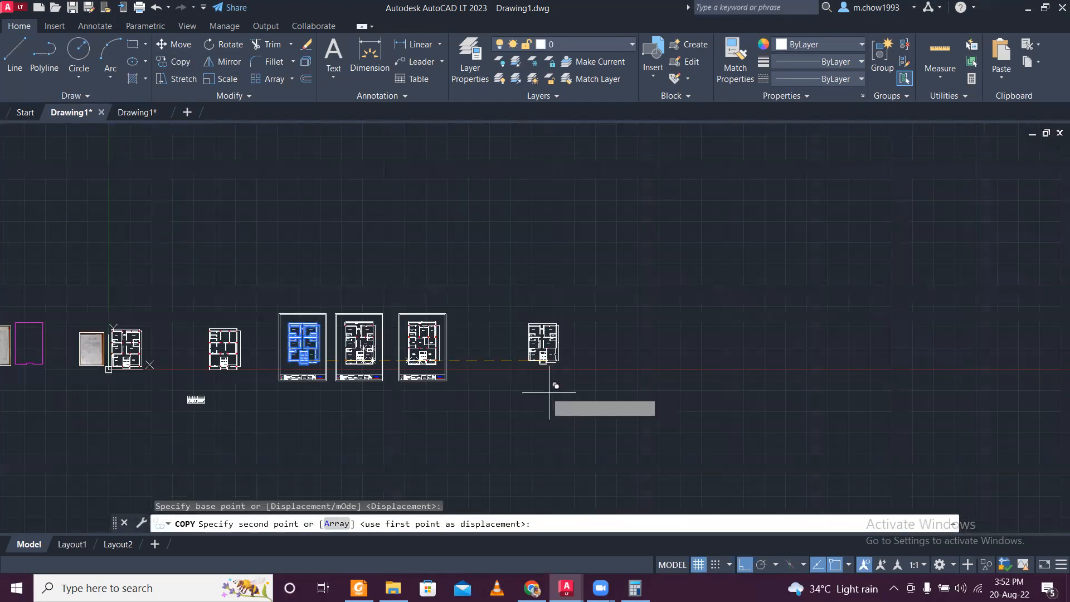
{"action": "left_click", "coordinate": [549, 392]}
{"action": "key", "text": "Escape"}
- Erase all room name labels from the copied plan by selecting similar text and excluding the text of the original plans from the selection
{"action": "scroll", "coordinate": [551, 357], "scroll_direction": "up", "scroll_amount": 6}
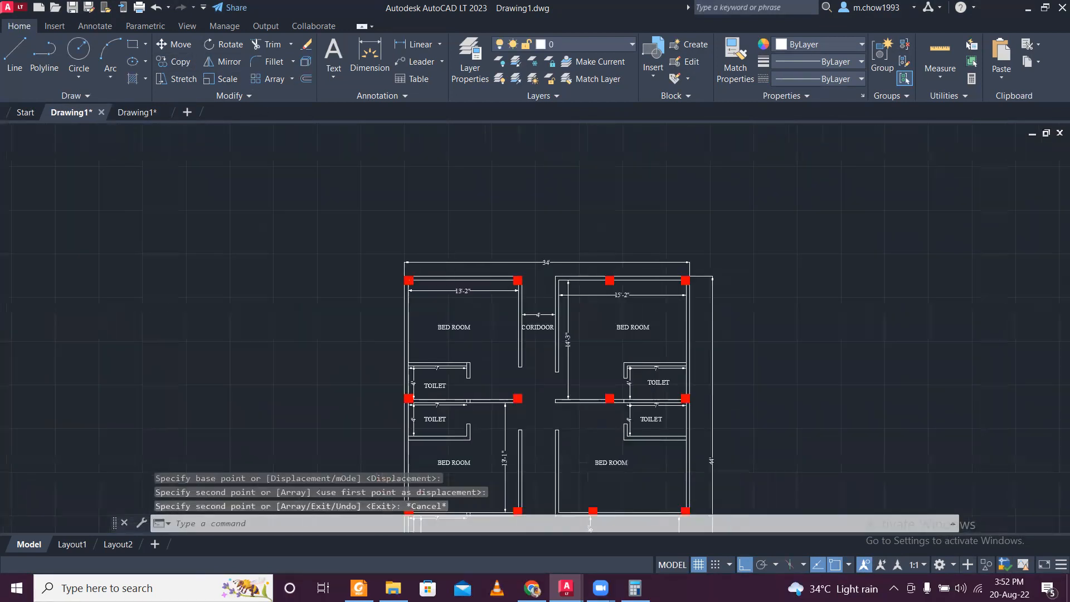
{"action": "scroll", "coordinate": [481, 337], "scroll_direction": "up", "scroll_amount": 4}
{"action": "left_click", "coordinate": [495, 354]}
{"action": "left_click", "coordinate": [393, 299]}
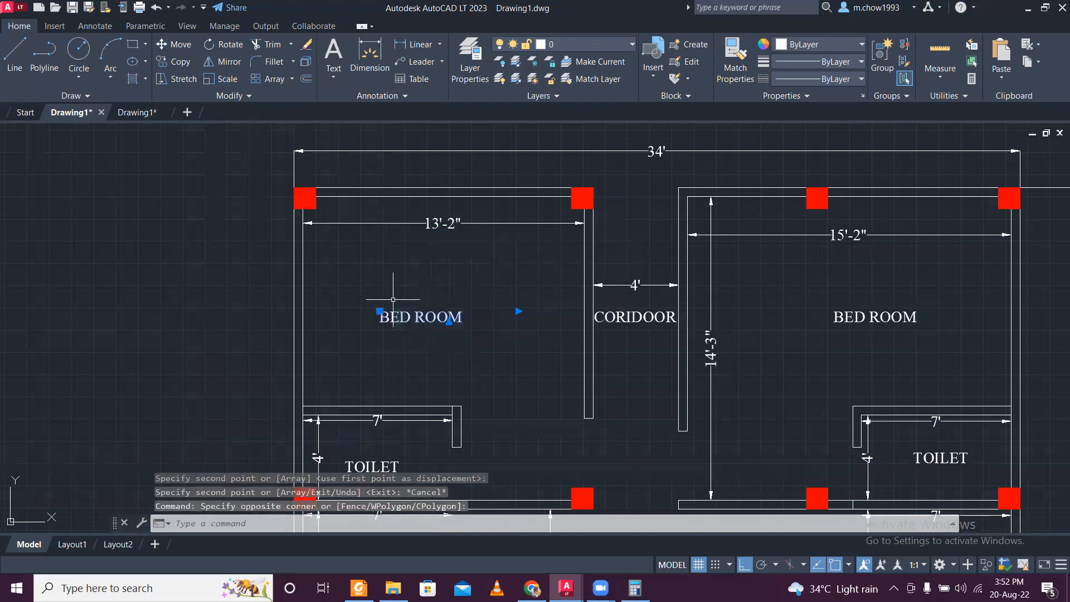
{"action": "right_click", "coordinate": [432, 319]}
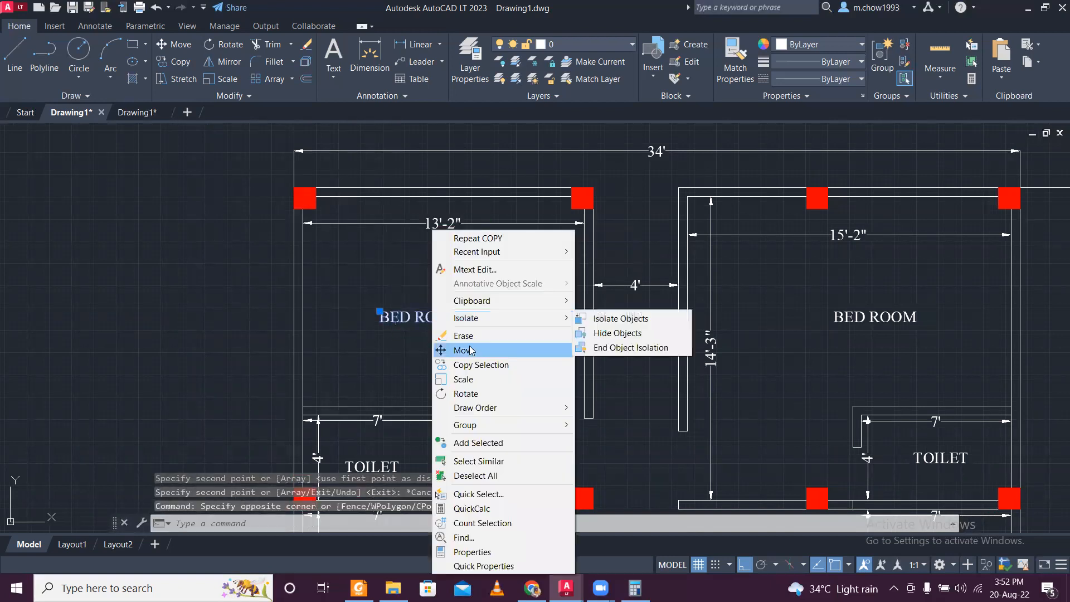
{"action": "left_click", "coordinate": [479, 461]}
{"action": "scroll", "coordinate": [488, 312], "scroll_direction": "down", "scroll_amount": 10}
{"action": "scroll", "coordinate": [488, 312], "scroll_direction": "down", "scroll_amount": 5}
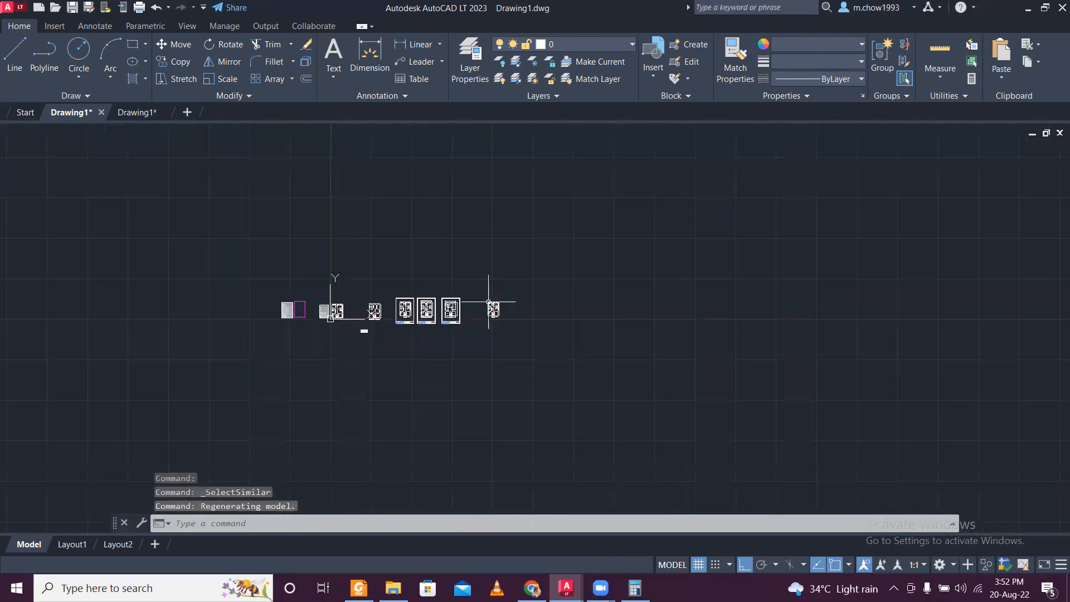
{"action": "left_click", "coordinate": [216, 230]}
{"action": "left_click", "coordinate": [479, 409]}
{"action": "scroll", "coordinate": [502, 306], "scroll_direction": "up", "scroll_amount": 5}
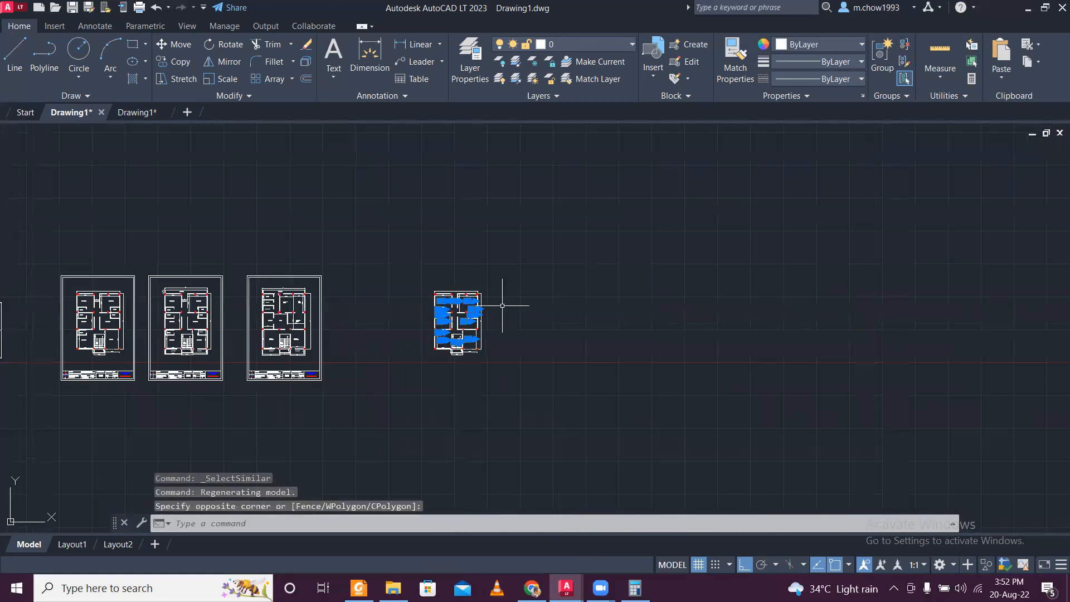
{"action": "scroll", "coordinate": [457, 313], "scroll_direction": "up", "scroll_amount": 8}
{"action": "key", "text": "Delete"}
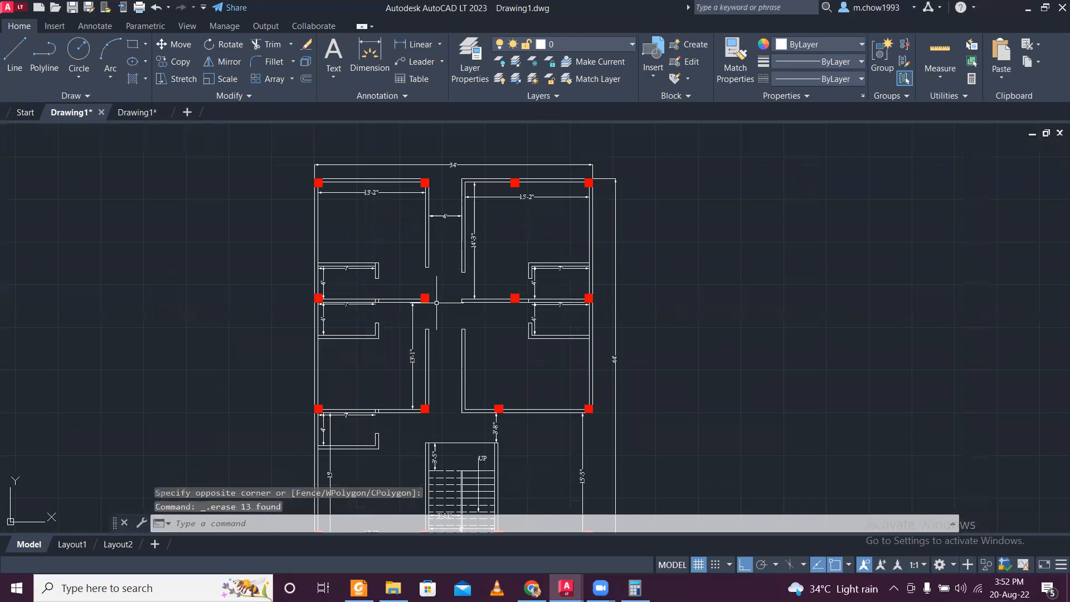
- Erase all dimensions from the copied plan by selecting similar dimensions and excluding those of the original plans from the selection
{"action": "scroll", "coordinate": [402, 193], "scroll_direction": "up", "scroll_amount": 6}
{"action": "left_click", "coordinate": [398, 206]}
{"action": "left_click", "coordinate": [377, 179]}
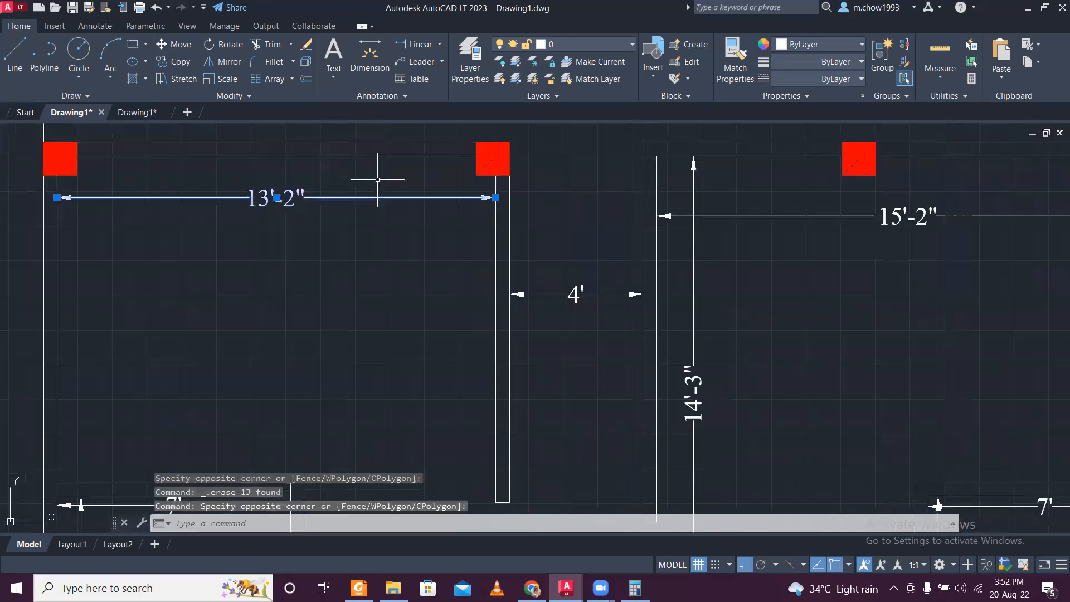
{"action": "right_click", "coordinate": [393, 204]}
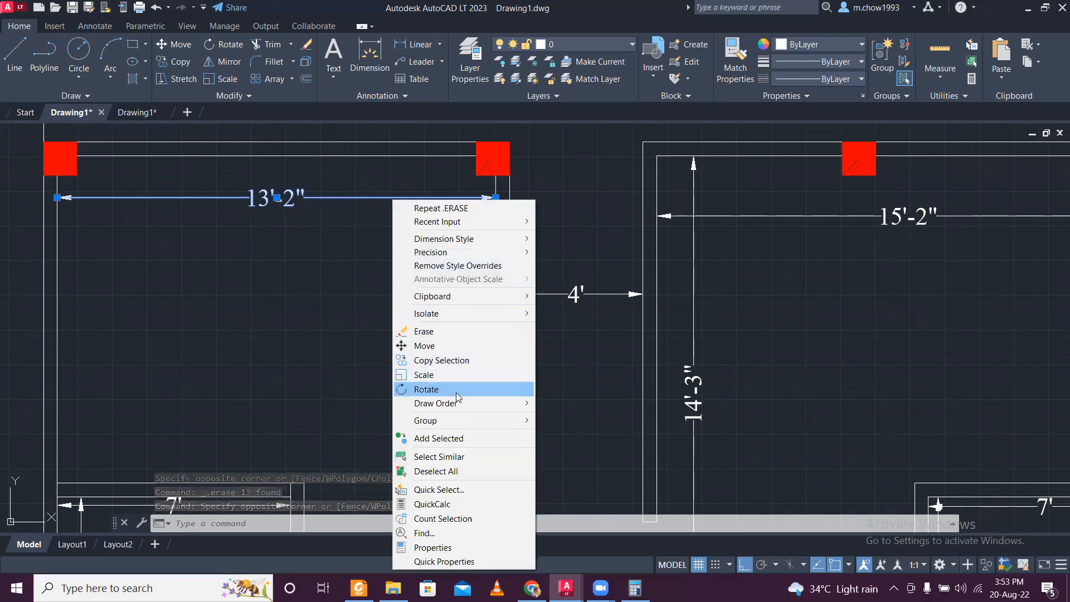
{"action": "left_click", "coordinate": [466, 460]}
{"action": "scroll", "coordinate": [12, 249], "scroll_direction": "down", "scroll_amount": 10}
{"action": "scroll", "coordinate": [87, 246], "scroll_direction": "down", "scroll_amount": 8}
{"action": "middle_click_drag", "start_coordinate": [88, 246], "coordinate": [245, 285]}
{"action": "left_click", "coordinate": [153, 254]}
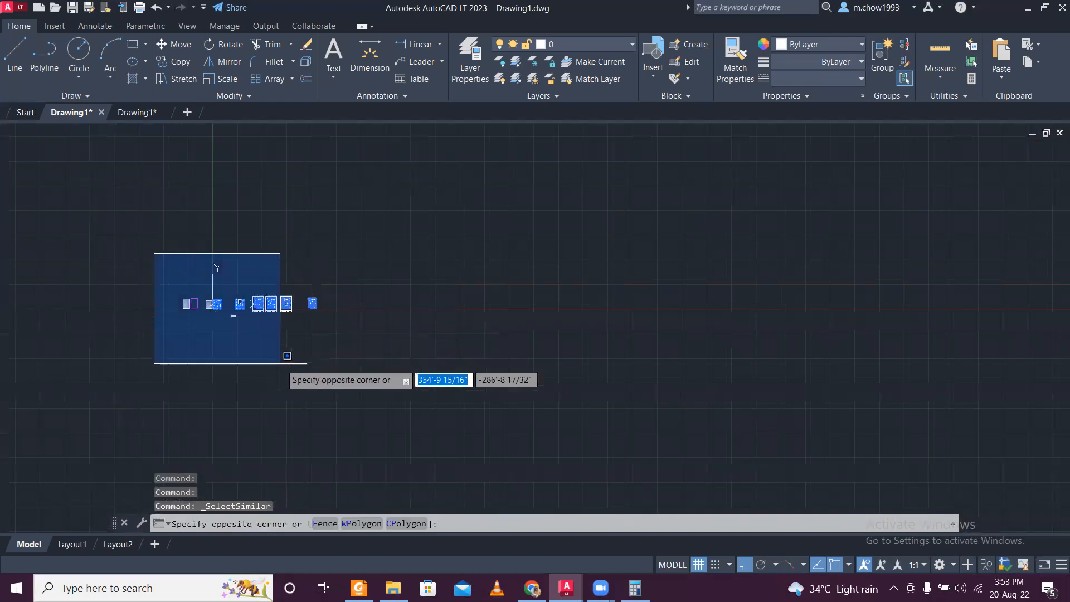
{"action": "left_click", "coordinate": [301, 371]}
{"action": "scroll", "coordinate": [251, 306], "scroll_direction": "up", "scroll_amount": 8}
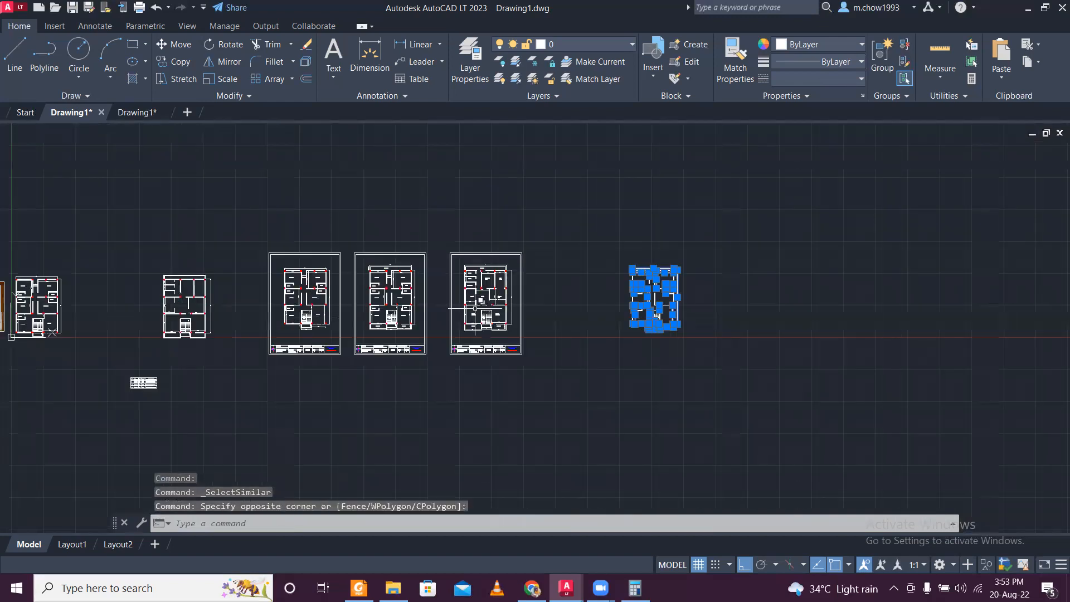
{"action": "scroll", "coordinate": [683, 304], "scroll_direction": "up", "scroll_amount": 6}
{"action": "key", "text": "Delete"}
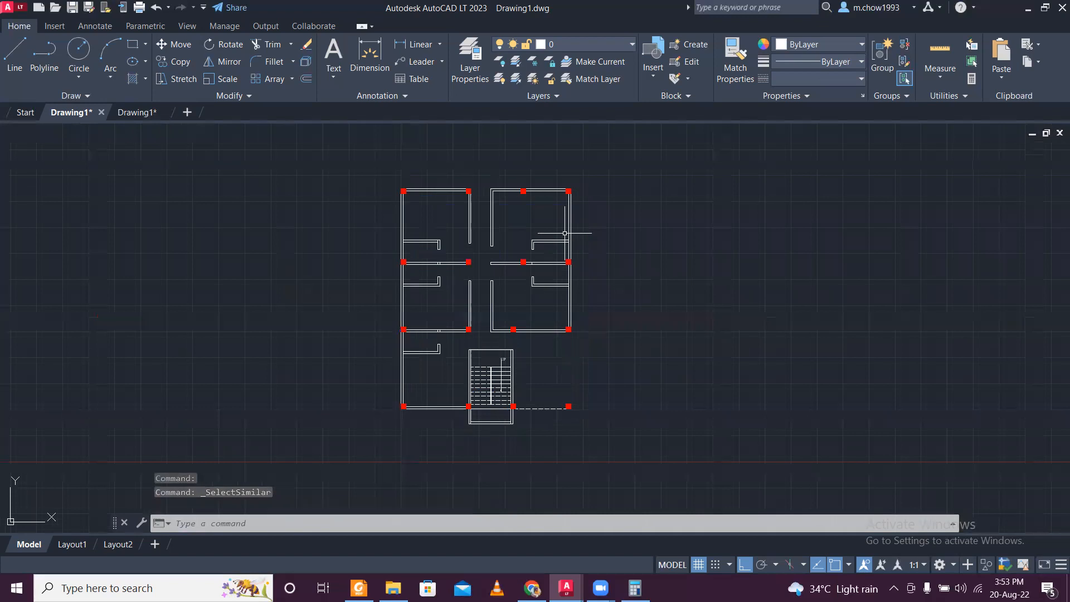
- Erase the dashed line along the parking edge and the stair's UP direction arrow with its text from the copied plan
{"action": "scroll", "coordinate": [556, 401], "scroll_direction": "up", "scroll_amount": 2}
{"action": "left_click", "coordinate": [545, 430]}
{"action": "left_click", "coordinate": [523, 375]}
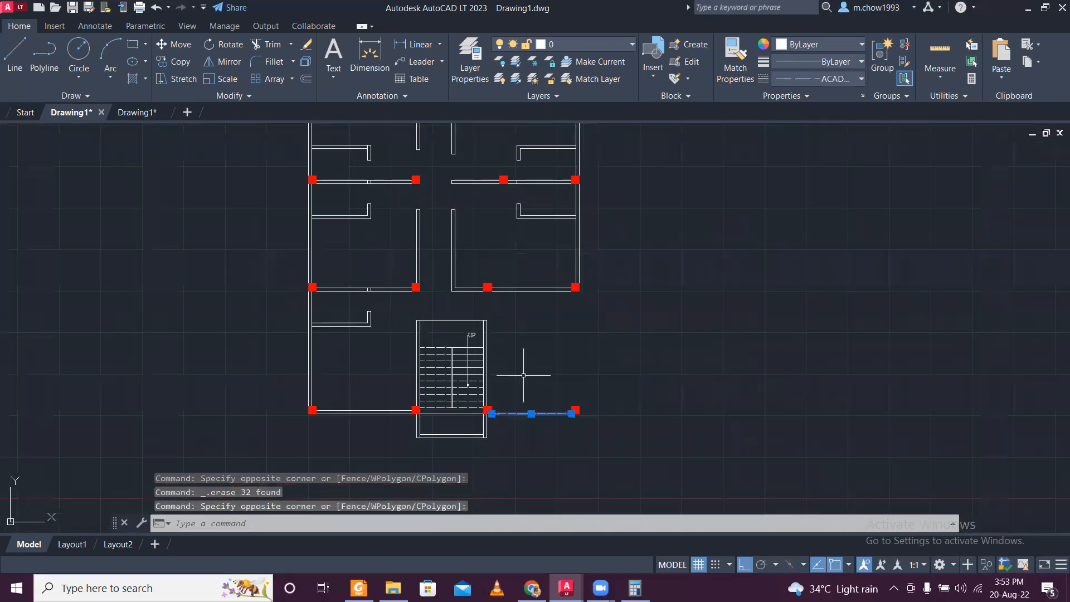
{"action": "key", "text": "Delete"}
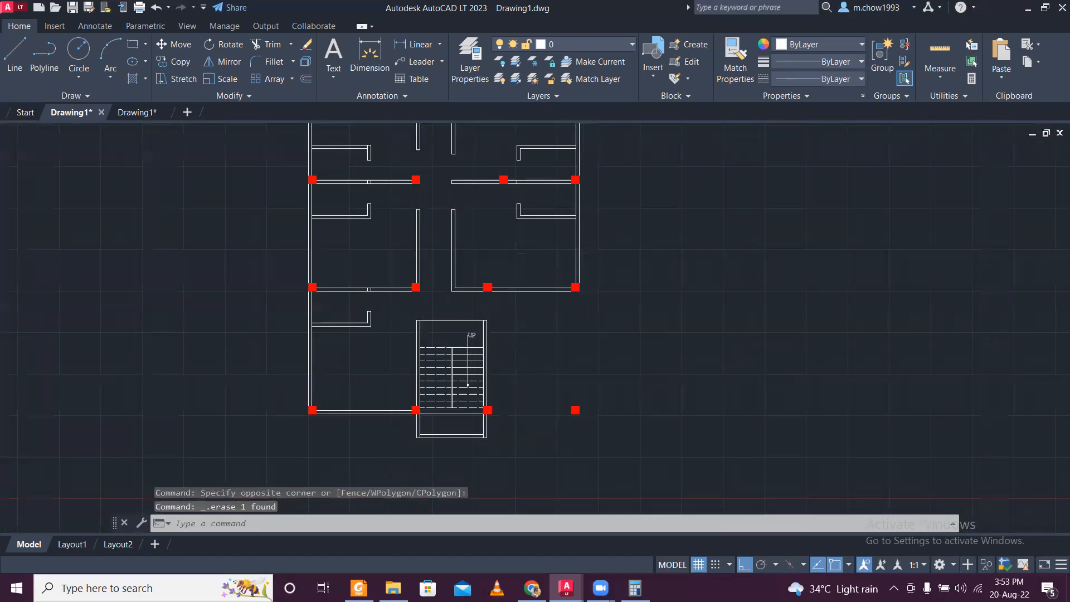
{"action": "scroll", "coordinate": [490, 326], "scroll_direction": "up", "scroll_amount": 4}
{"action": "left_click", "coordinate": [629, 373]}
{"action": "left_click", "coordinate": [421, 326]}
{"action": "key", "text": "Delete"}
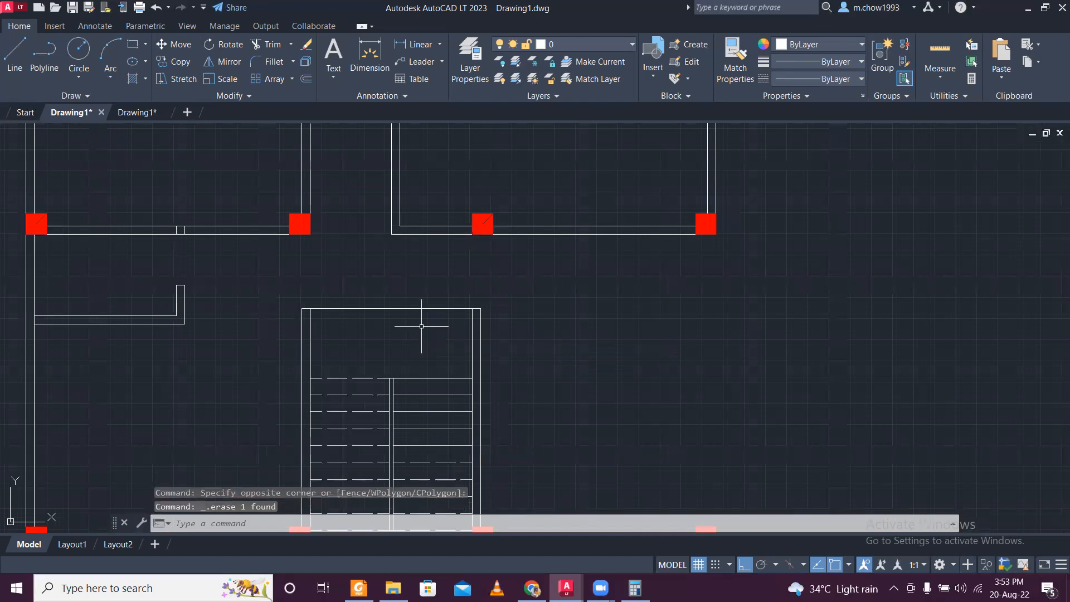
{"action": "scroll", "coordinate": [421, 326], "scroll_direction": "down", "scroll_amount": 4}
{"action": "middle_click_drag", "start_coordinate": [503, 274], "coordinate": [501, 312]}
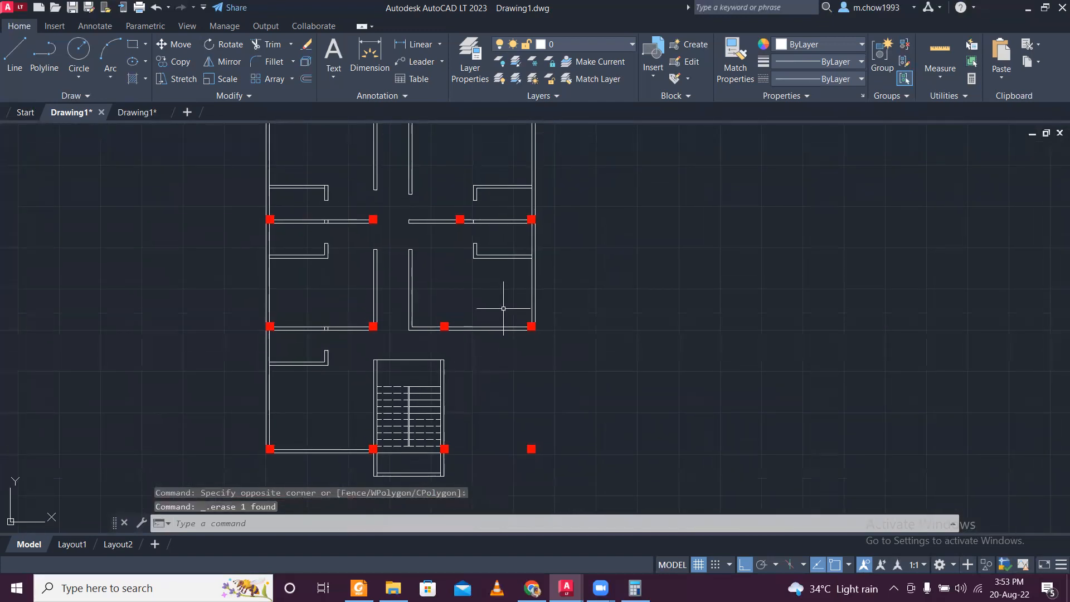
{"action": "scroll", "coordinate": [503, 308], "scroll_direction": "down", "scroll_amount": 2}
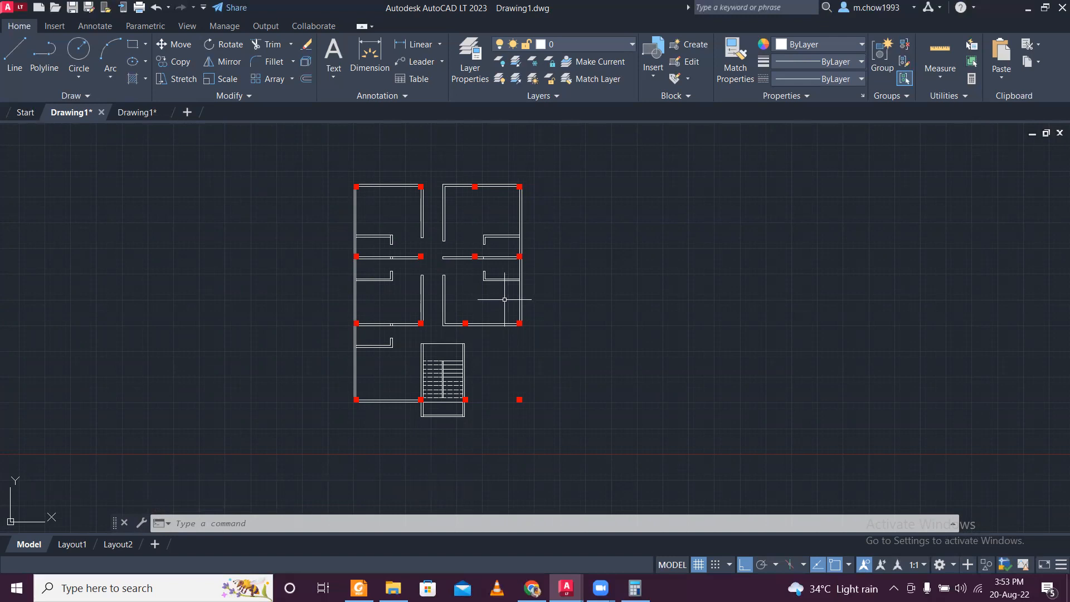
{"action": "scroll", "coordinate": [408, 226], "scroll_direction": "up", "scroll_amount": 4}
{"action": "scroll", "coordinate": [409, 214], "scroll_direction": "down", "scroll_amount": 4}
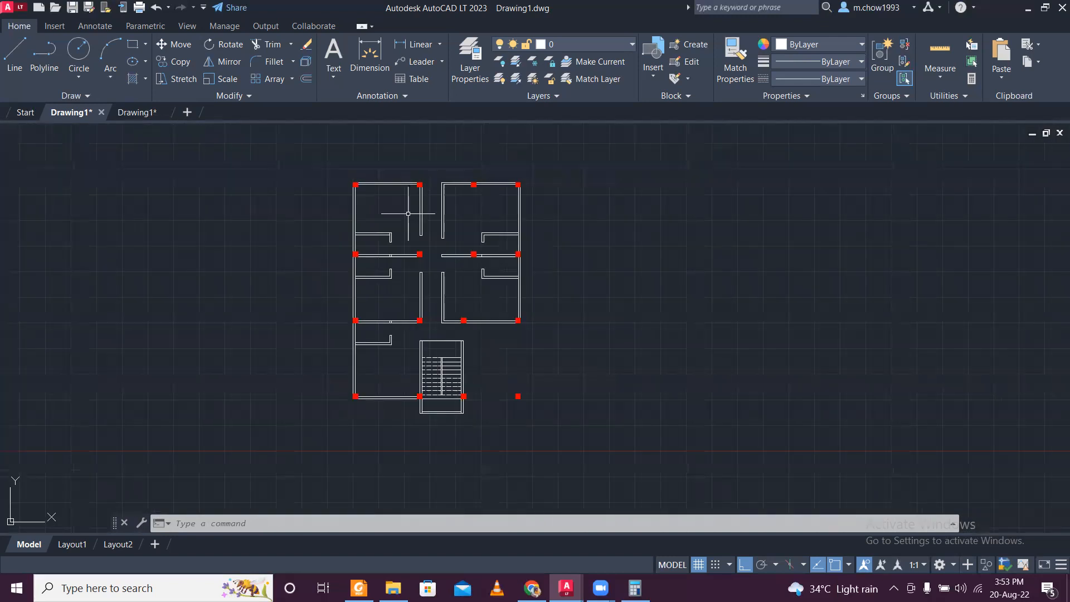
{"action": "scroll", "coordinate": [408, 214], "scroll_direction": "up", "scroll_amount": 2}
{"action": "scroll", "coordinate": [408, 214], "scroll_direction": "down", "scroll_amount": 2}
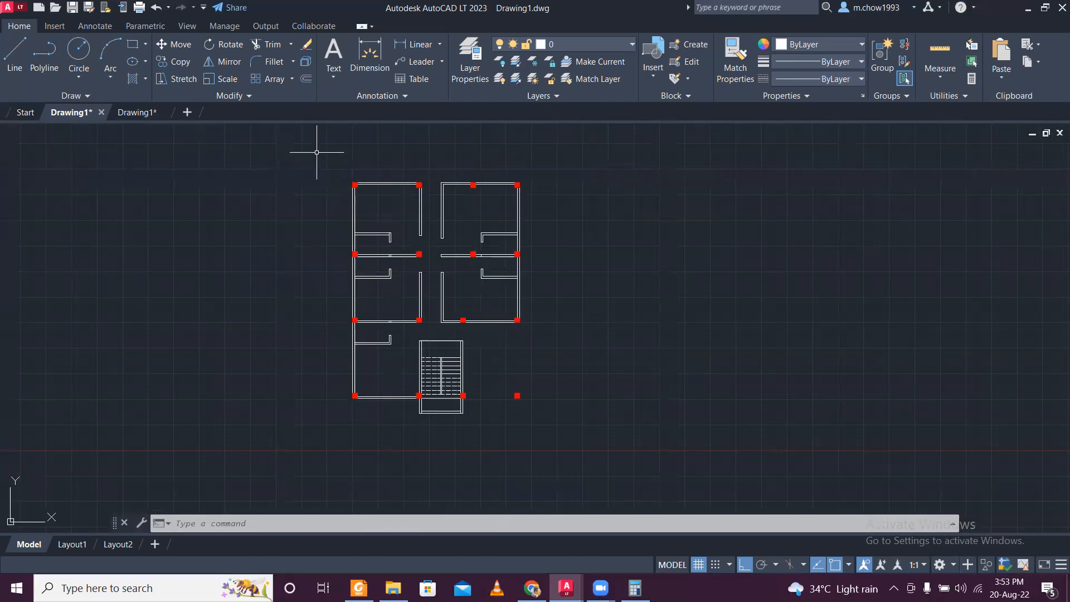
- Erase the stair tread lines and the central divider from the copied plan's staircase, keeping the surrounding walls
{"action": "scroll", "coordinate": [465, 412], "scroll_direction": "up", "scroll_amount": 4}
{"action": "left_click", "coordinate": [449, 388]}
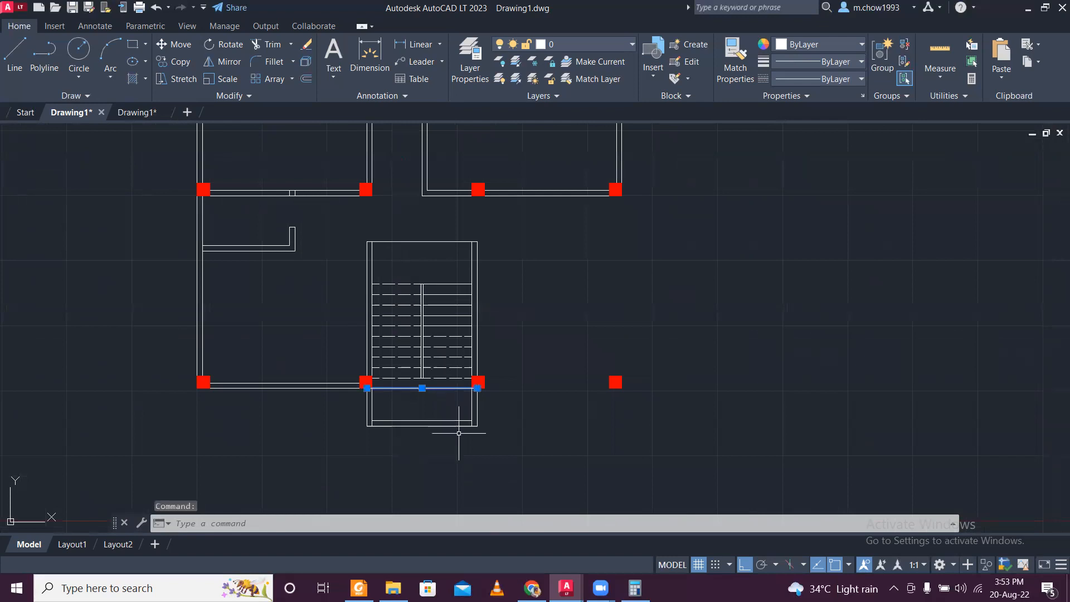
{"action": "left_click", "coordinate": [442, 403]}
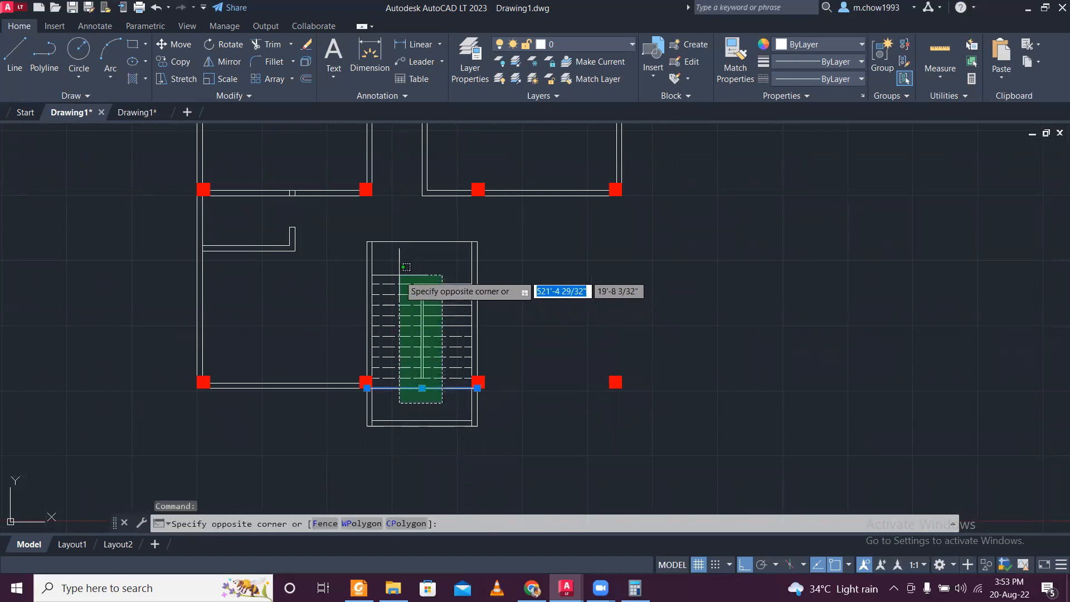
{"action": "key", "text": "Escape"}
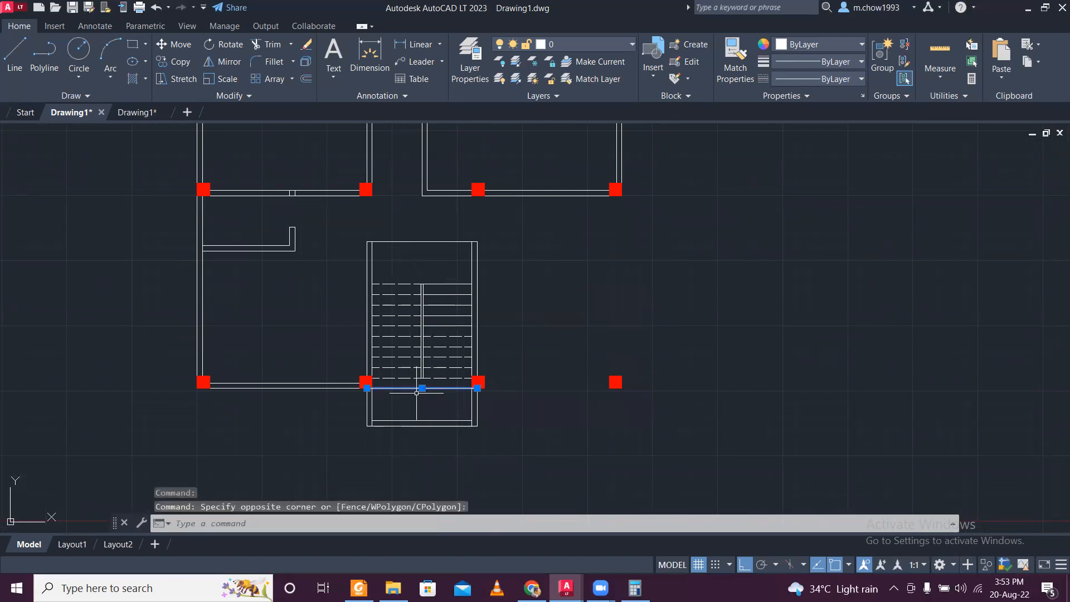
{"action": "left_click", "coordinate": [429, 384]}
{"action": "left_click", "coordinate": [396, 270]}
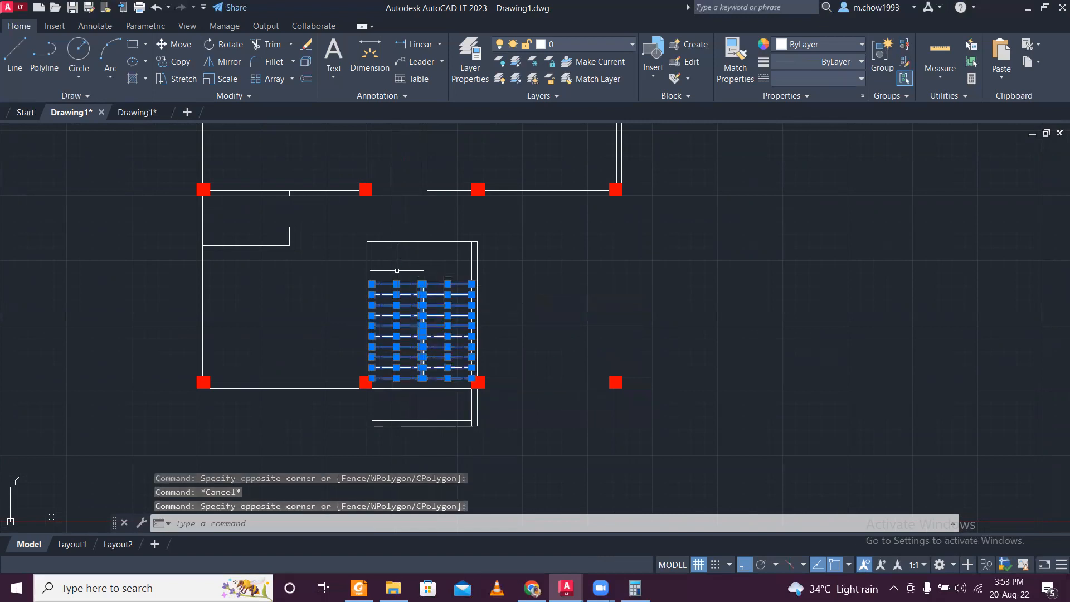
{"action": "key", "text": "Delete"}
{"action": "scroll", "coordinate": [396, 271], "scroll_direction": "down", "scroll_amount": 3}
{"action": "scroll", "coordinate": [399, 268], "scroll_direction": "up", "scroll_amount": 3}
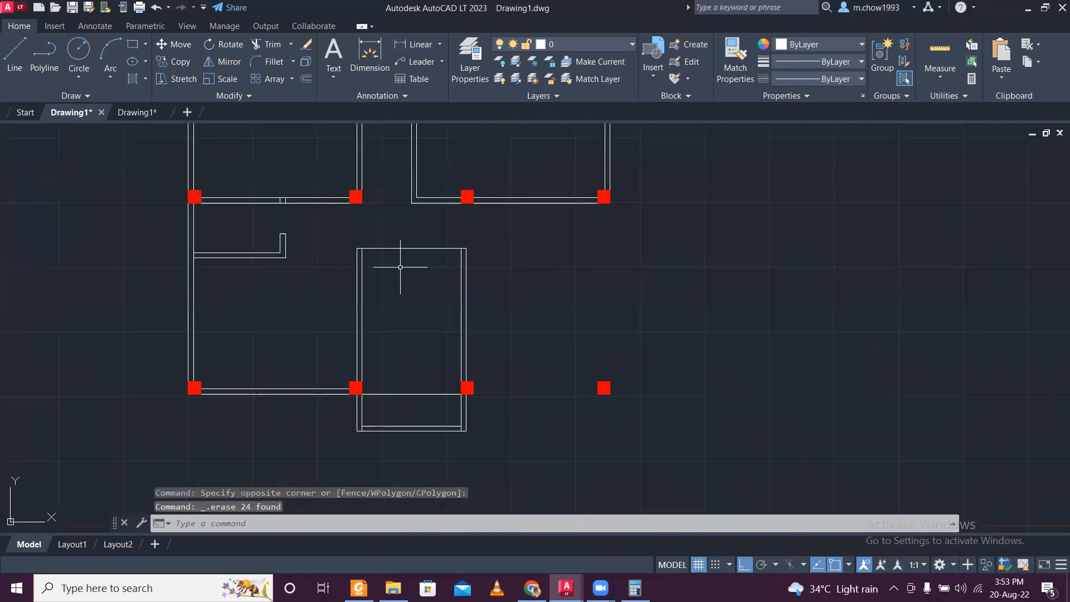
- Erase the short cross lines inside the horizontal wall above the lowest toilet in the copied ground floor plan
{"action": "left_click", "coordinate": [409, 277]}
{"action": "left_click", "coordinate": [413, 281]}
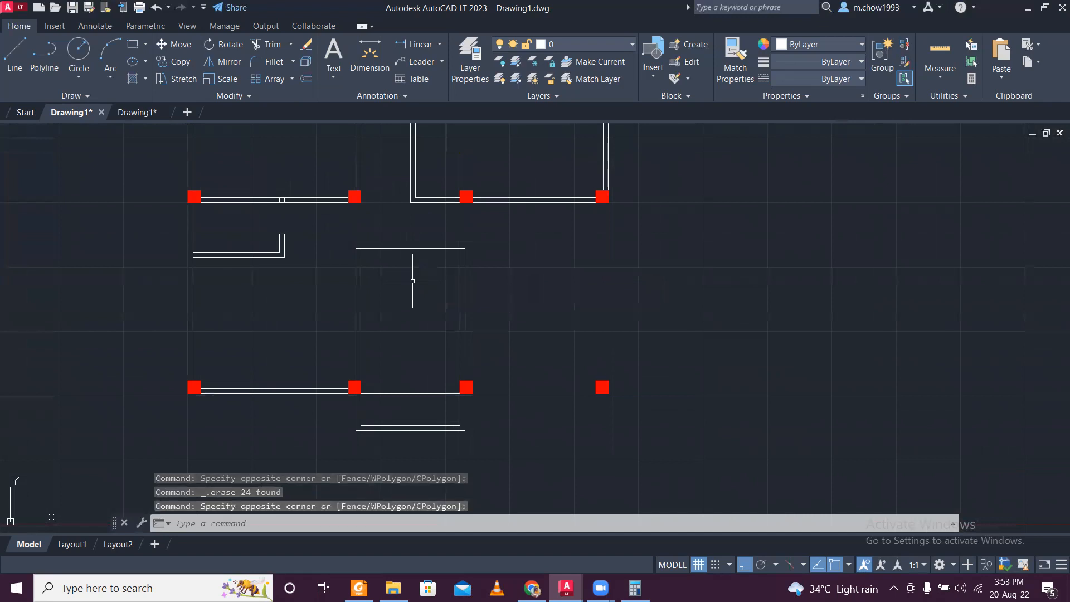
{"action": "left_click", "coordinate": [270, 173]}
{"action": "left_click", "coordinate": [306, 216]}
{"action": "key", "text": "Delete"}
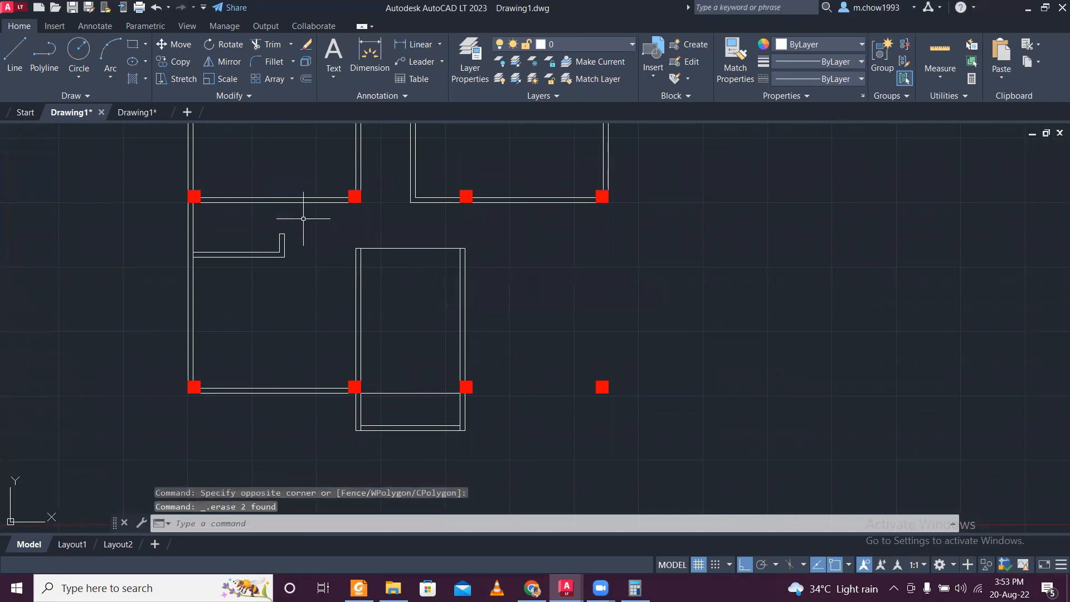
- Erase the short cross lines inside the middle horizontal walls between the left and right toilet pairs of the stripped plan
{"action": "scroll", "coordinate": [300, 226], "scroll_direction": "down", "scroll_amount": 4}
{"action": "middle_click_drag", "start_coordinate": [306, 220], "coordinate": [295, 374]}
{"action": "scroll", "coordinate": [270, 303], "scroll_direction": "up", "scroll_amount": 4}
{"action": "left_click", "coordinate": [283, 285]}
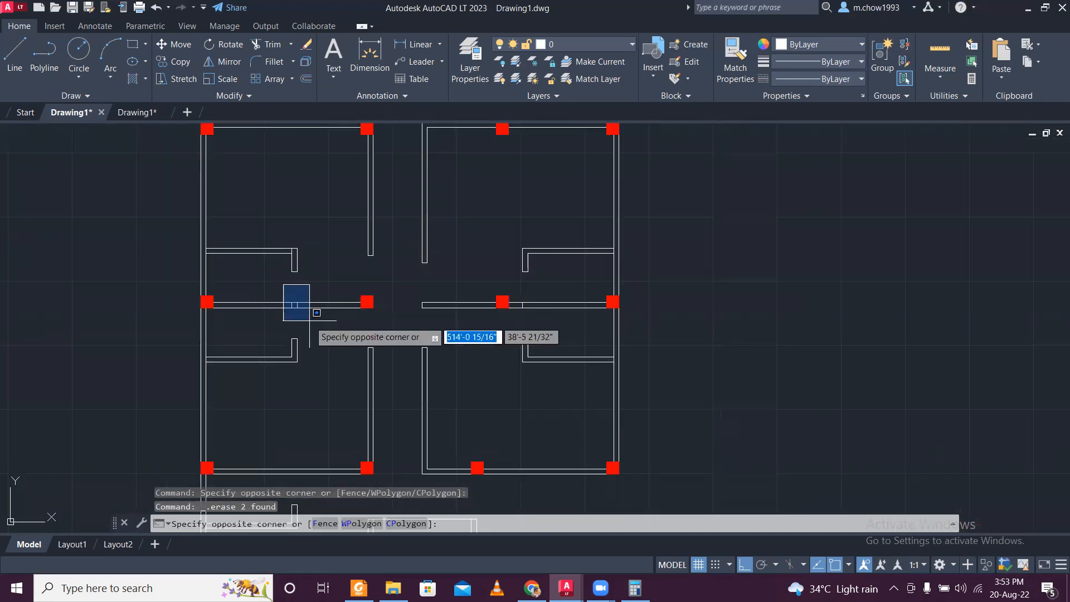
{"action": "left_click", "coordinate": [311, 321]}
{"action": "left_click", "coordinate": [513, 286]}
{"action": "left_click", "coordinate": [540, 322]}
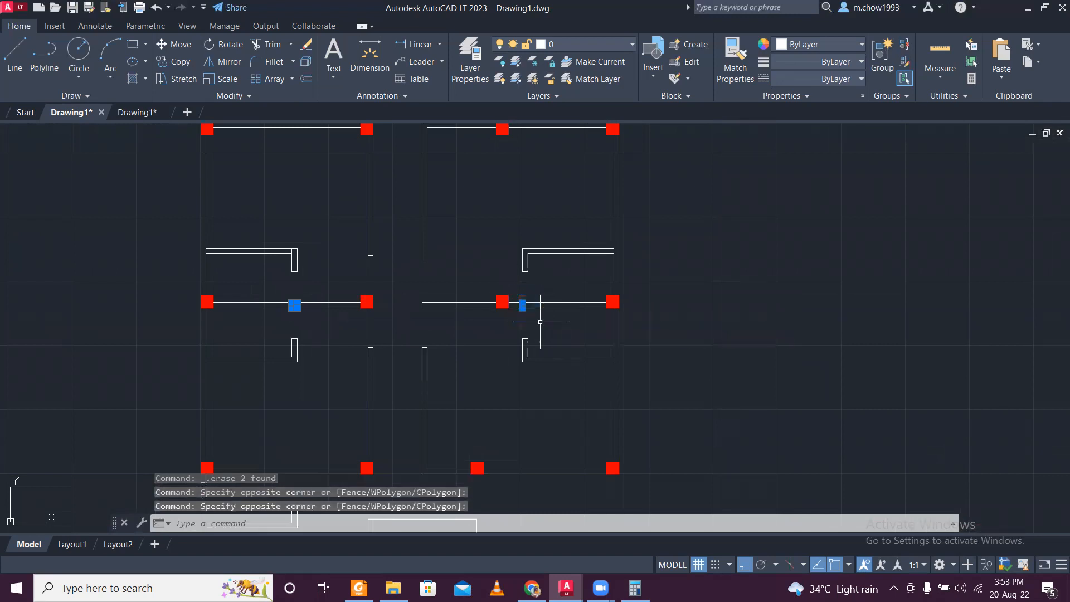
{"action": "key", "text": "Delete"}
- Examine the original floor plan sheets, comparing the first and second floor layouts with the stripped ground floor copy
{"action": "scroll", "coordinate": [540, 321], "scroll_direction": "down", "scroll_amount": 5}
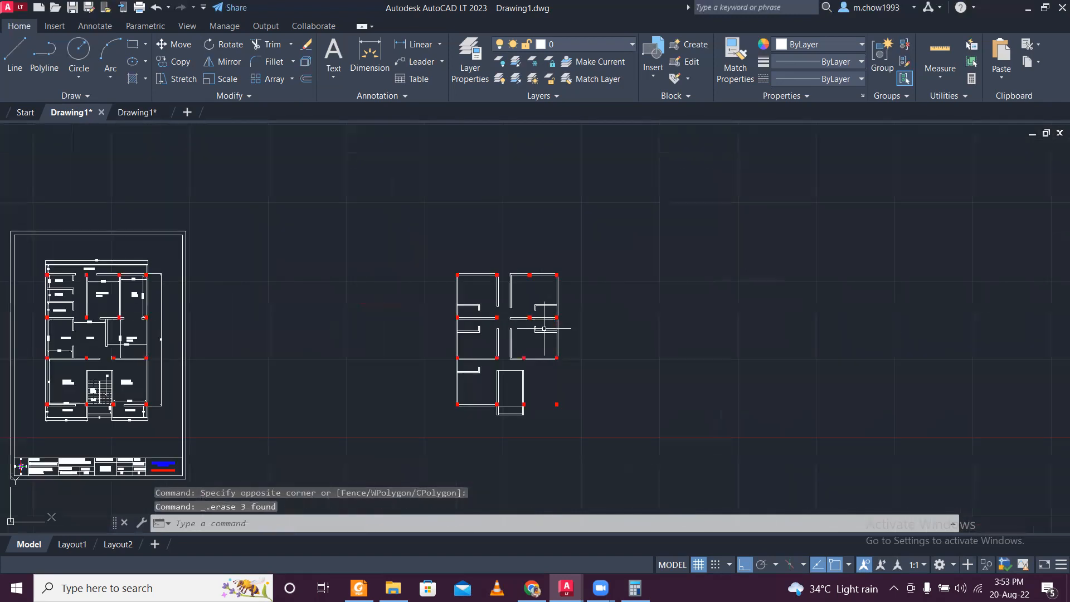
{"action": "scroll", "coordinate": [601, 390], "scroll_direction": "down", "scroll_amount": 3}
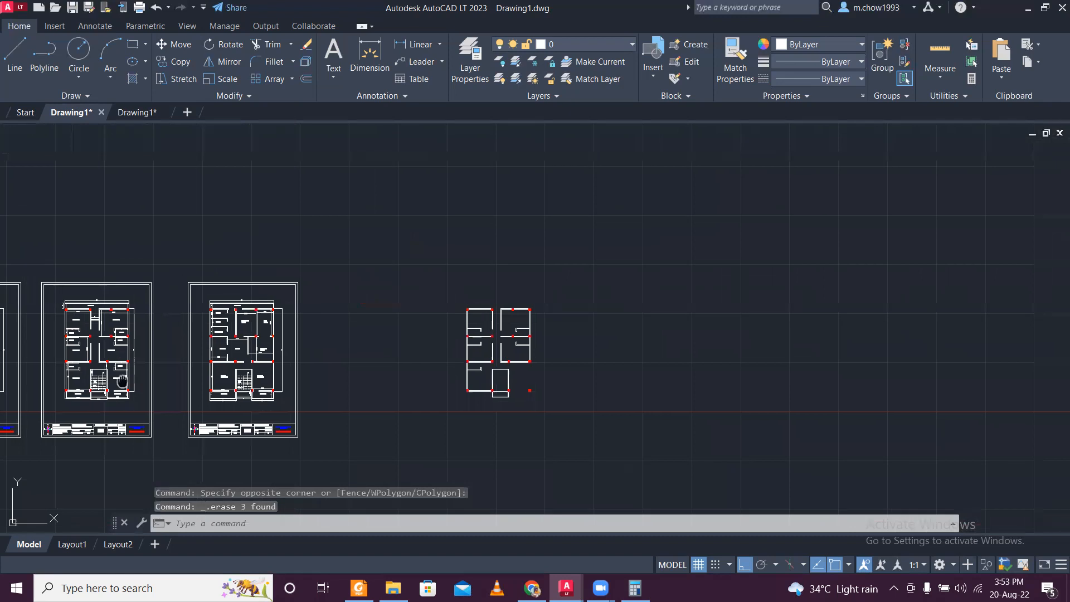
{"action": "middle_click_drag", "start_coordinate": [601, 390], "coordinate": [834, 397]}
{"action": "scroll", "coordinate": [325, 377], "scroll_direction": "up", "scroll_amount": 5}
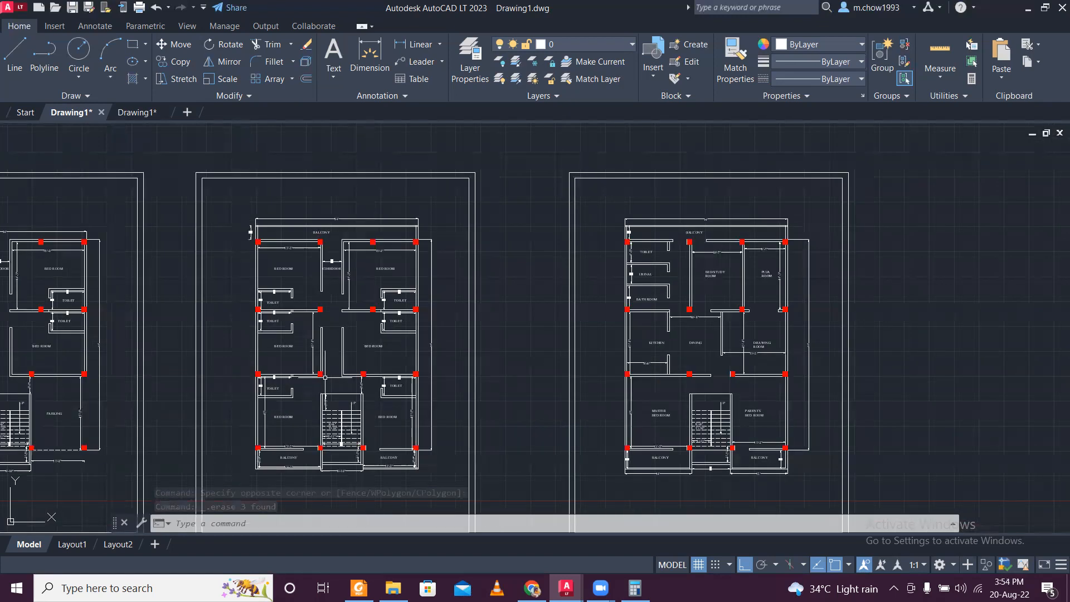
{"action": "scroll", "coordinate": [324, 378], "scroll_direction": "up", "scroll_amount": 2}
{"action": "scroll", "coordinate": [315, 372], "scroll_direction": "down", "scroll_amount": 2}
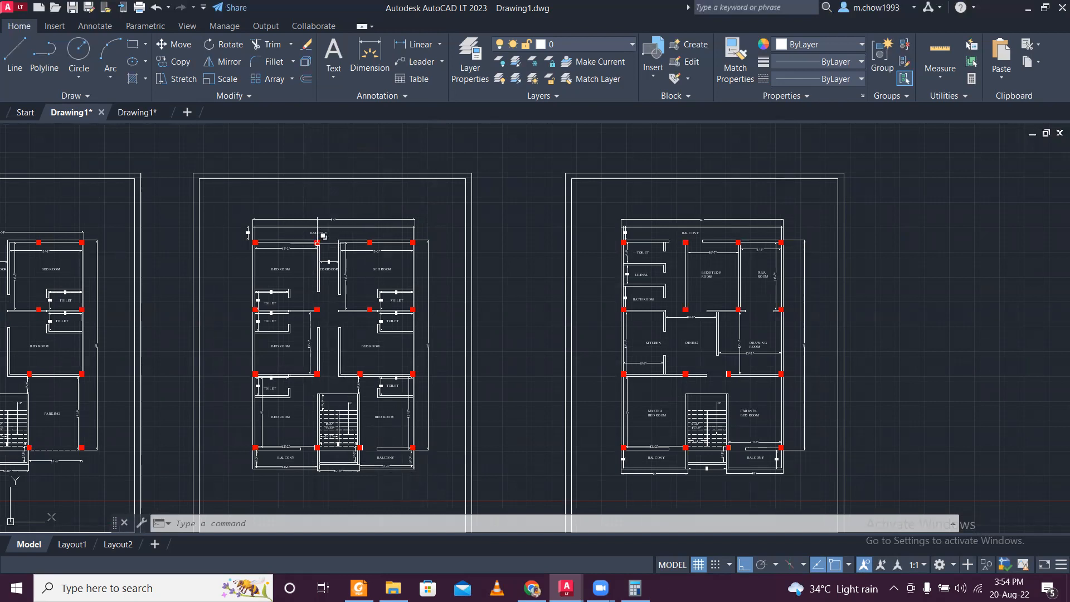
{"action": "middle_click_drag", "start_coordinate": [318, 282], "coordinate": [546, 289]}
{"action": "middle_click_drag", "start_coordinate": [293, 204], "coordinate": [296, 178]}
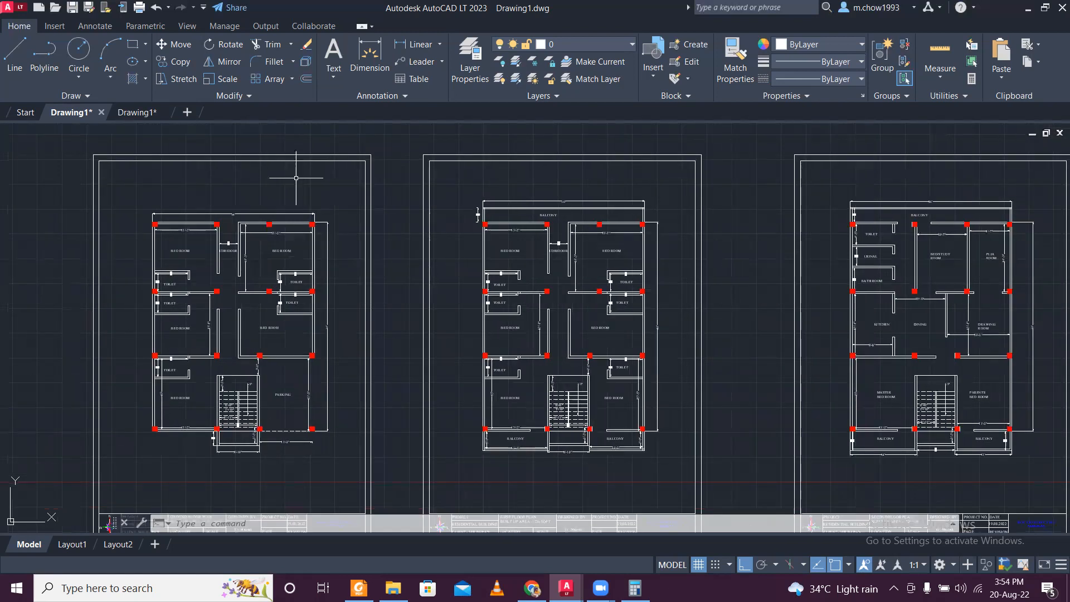
{"action": "middle_click_drag", "start_coordinate": [727, 325], "coordinate": [423, 299]}
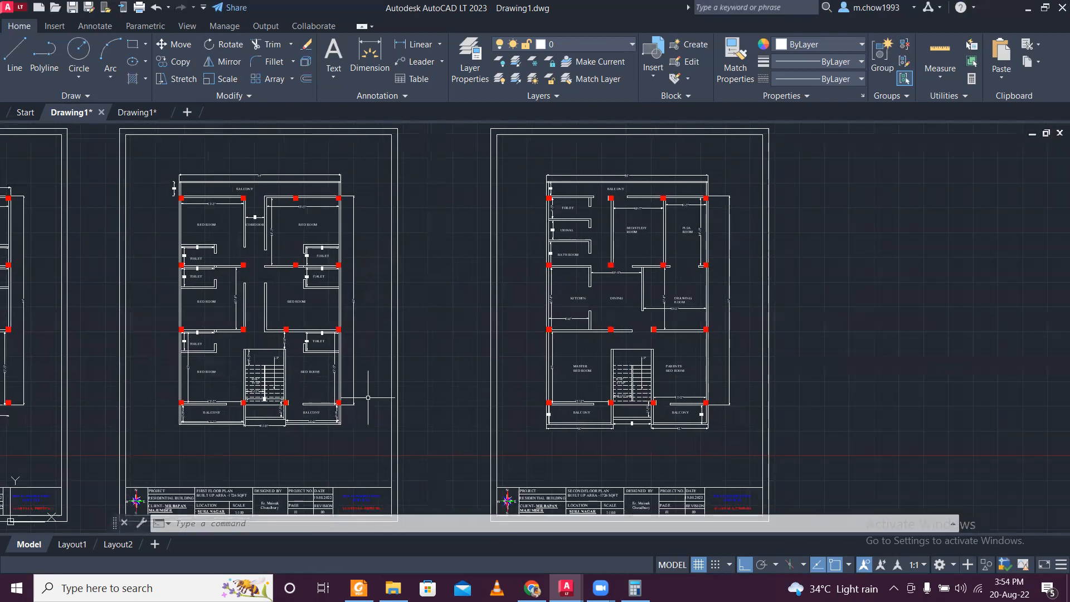
{"action": "middle_click_drag", "start_coordinate": [782, 504], "coordinate": [574, 496]}
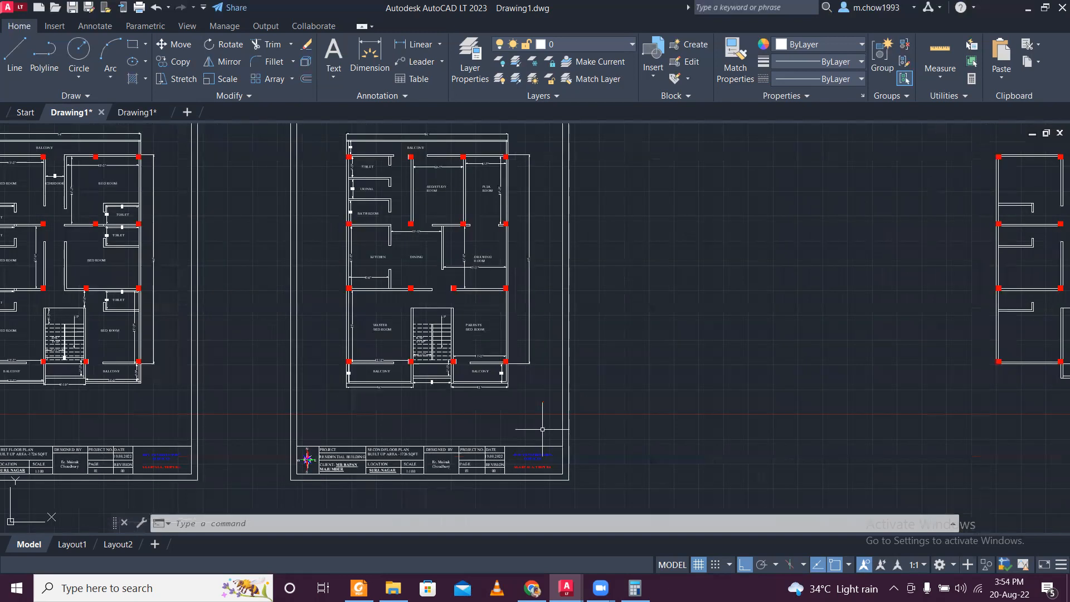
{"action": "scroll", "coordinate": [555, 409], "scroll_direction": "down", "scroll_amount": 2}
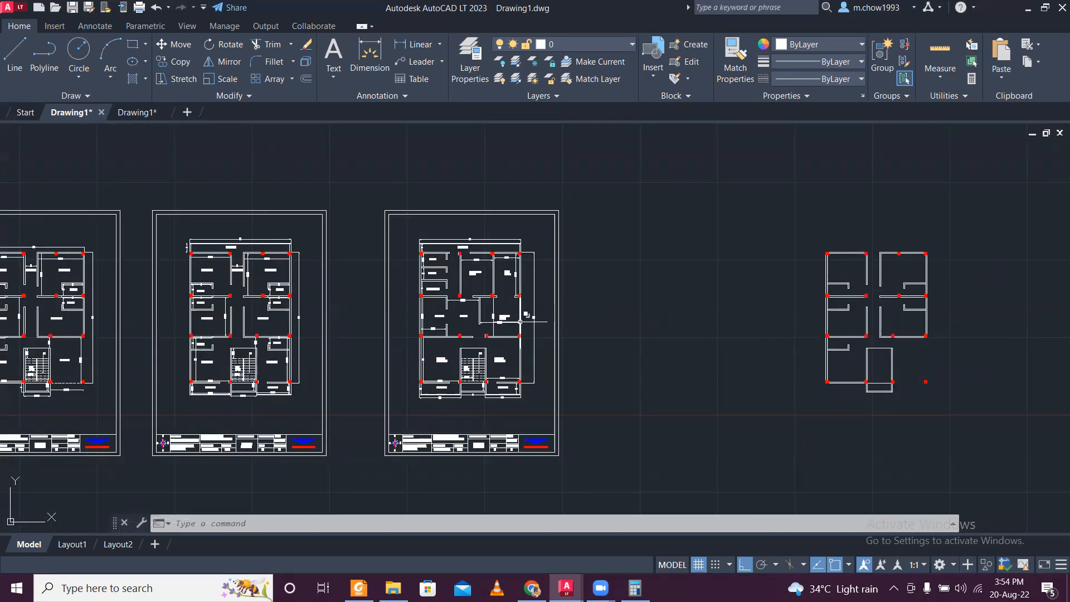
{"action": "scroll", "coordinate": [520, 322], "scroll_direction": "up", "scroll_amount": 2}
{"action": "scroll", "coordinate": [462, 289], "scroll_direction": "down", "scroll_amount": 3}
{"action": "scroll", "coordinate": [451, 281], "scroll_direction": "up", "scroll_amount": 3}
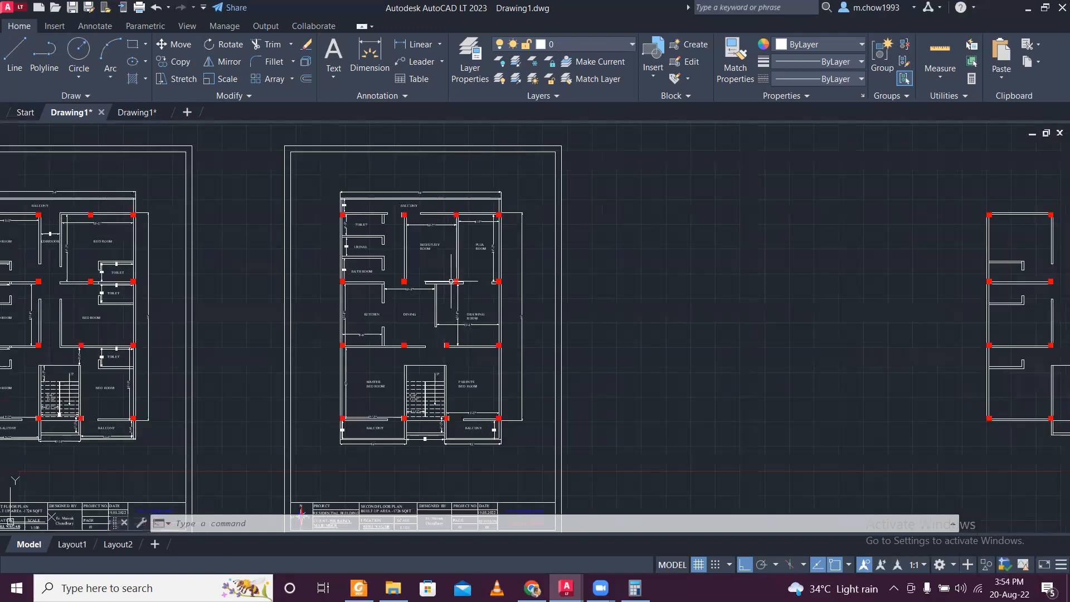
{"action": "scroll", "coordinate": [407, 273], "scroll_direction": "down", "scroll_amount": 2}
- Copy the second floor plan without its sheet frame to the empty area right of the stripped ground floor plan
{"action": "left_click", "coordinate": [355, 213]}
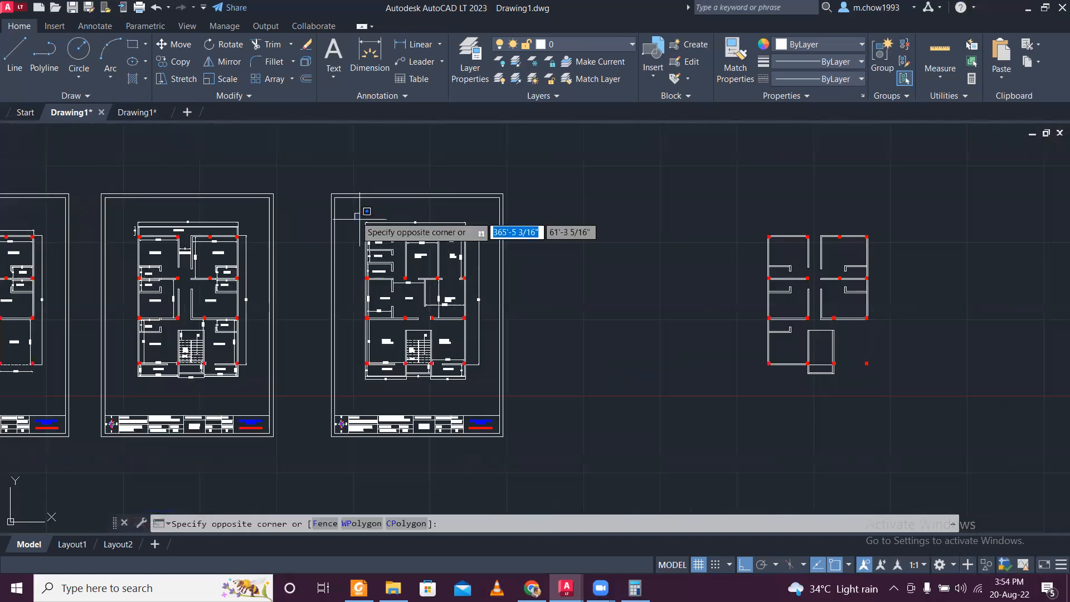
{"action": "left_click", "coordinate": [497, 390]}
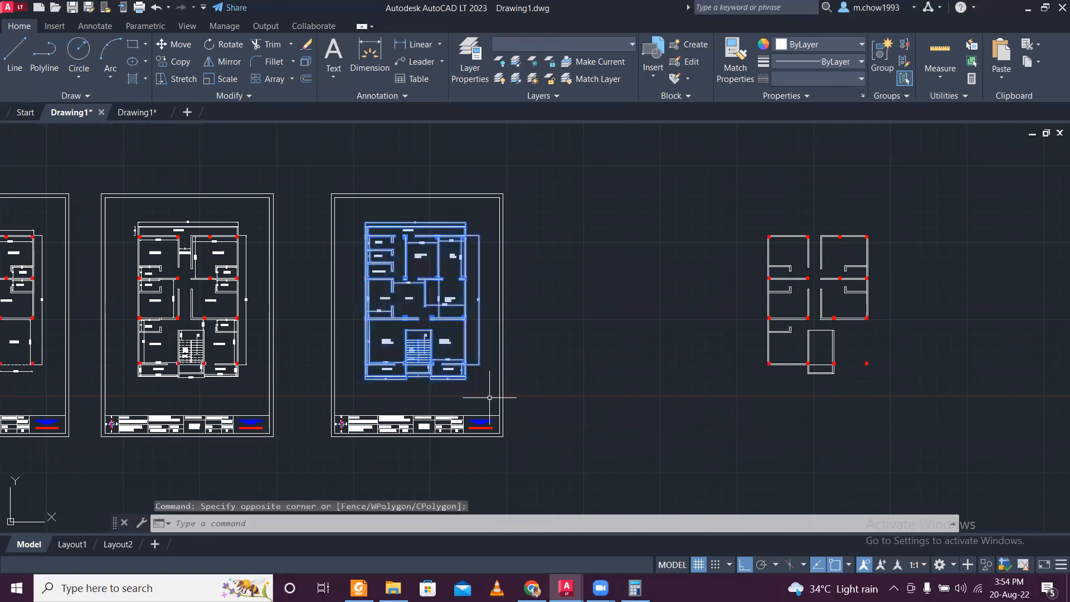
{"action": "left_click", "coordinate": [180, 62]}
{"action": "left_click", "coordinate": [407, 372]}
{"action": "scroll", "coordinate": [357, 379], "scroll_direction": "down", "scroll_amount": 4}
{"action": "scroll", "coordinate": [465, 383], "scroll_direction": "up", "scroll_amount": 4}
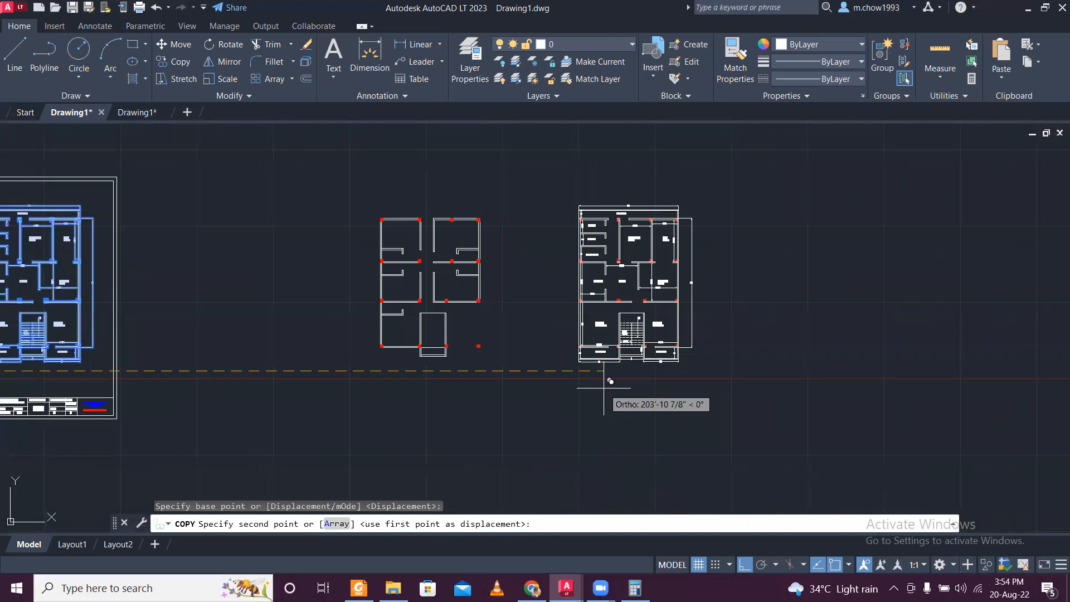
{"action": "left_click", "coordinate": [579, 381]}
{"action": "key", "text": "Escape"}
- Copy the first floor plan without its sheet frame to the right of the second floor copy
{"action": "scroll", "coordinate": [577, 362], "scroll_direction": "down", "scroll_amount": 2}
{"action": "middle_click_drag", "start_coordinate": [158, 309], "coordinate": [275, 331]}
{"action": "scroll", "coordinate": [161, 290], "scroll_direction": "up", "scroll_amount": 2}
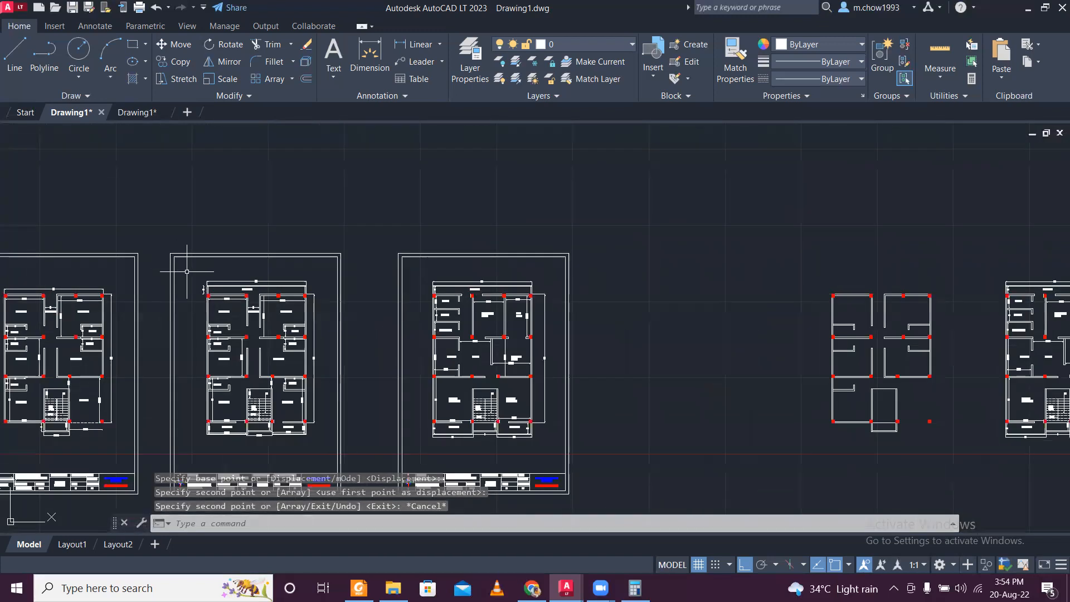
{"action": "left_click", "coordinate": [187, 271]}
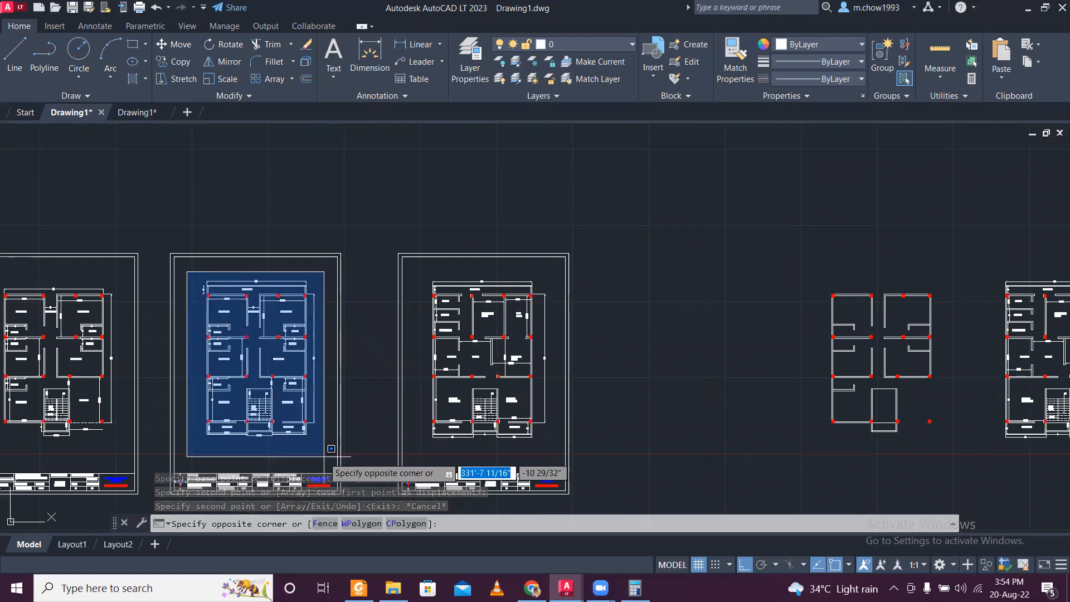
{"action": "left_click", "coordinate": [331, 459]}
{"action": "left_click", "coordinate": [174, 61]}
{"action": "left_click", "coordinate": [238, 310]}
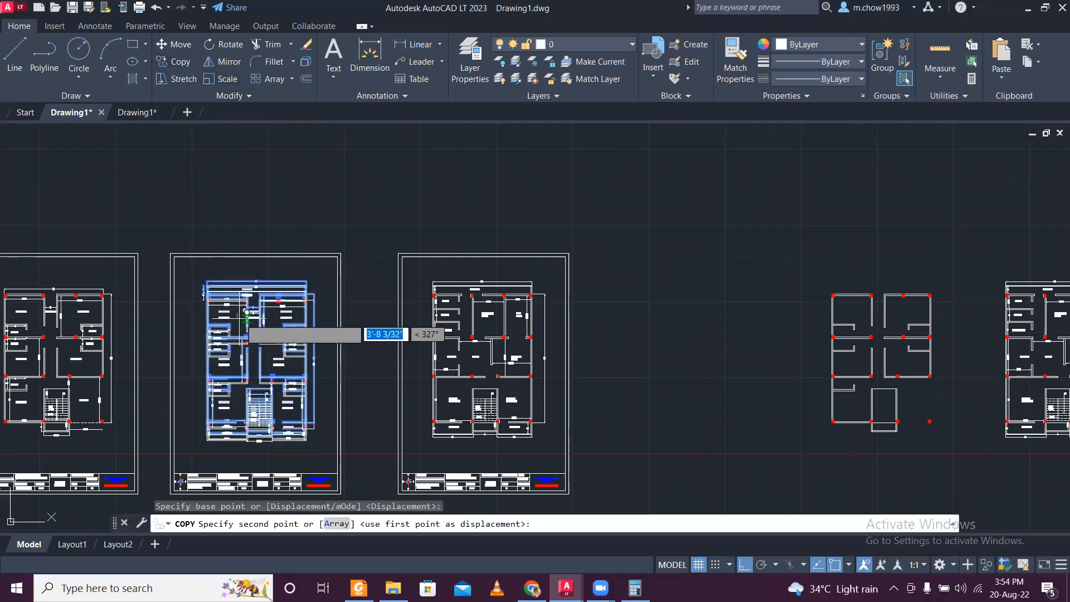
{"action": "scroll", "coordinate": [240, 311], "scroll_direction": "down", "scroll_amount": 2}
{"action": "left_click", "coordinate": [842, 365]}
{"action": "key", "text": "Escape"}
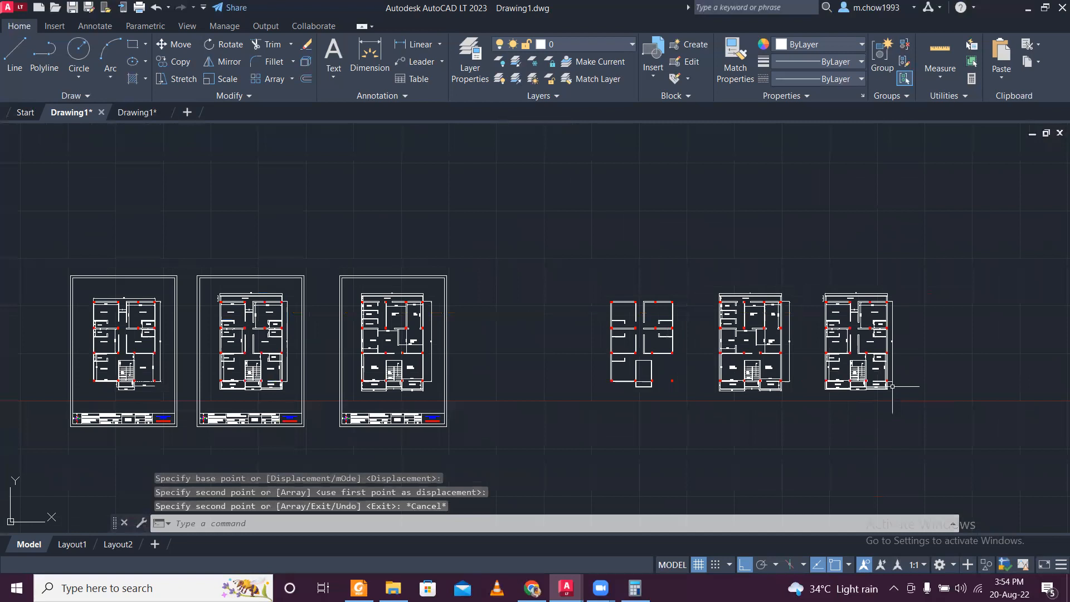
- Move the second floor copy horizontally to the right of the first floor copy so the plans follow floor order
{"action": "middle_click_drag", "start_coordinate": [843, 365], "coordinate": [498, 365]}
{"action": "scroll", "coordinate": [542, 390], "scroll_direction": "up", "scroll_amount": 3}
{"action": "scroll", "coordinate": [244, 229], "scroll_direction": "down", "scroll_amount": 2}
{"action": "left_click", "coordinate": [164, 162]}
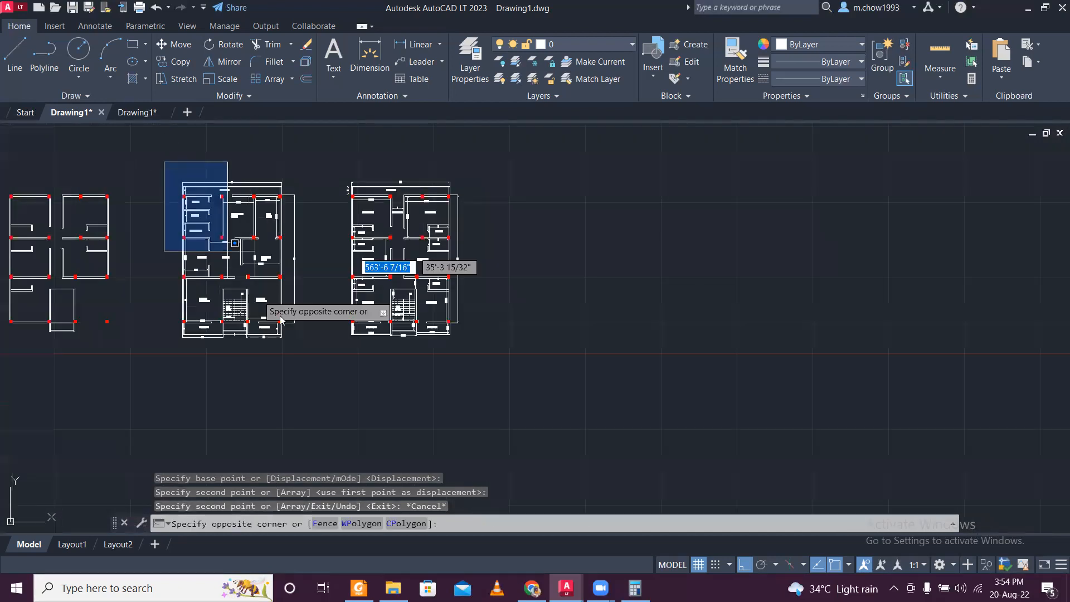
{"action": "left_click", "coordinate": [313, 387]}
{"action": "left_click", "coordinate": [174, 44]}
{"action": "left_click", "coordinate": [279, 394]}
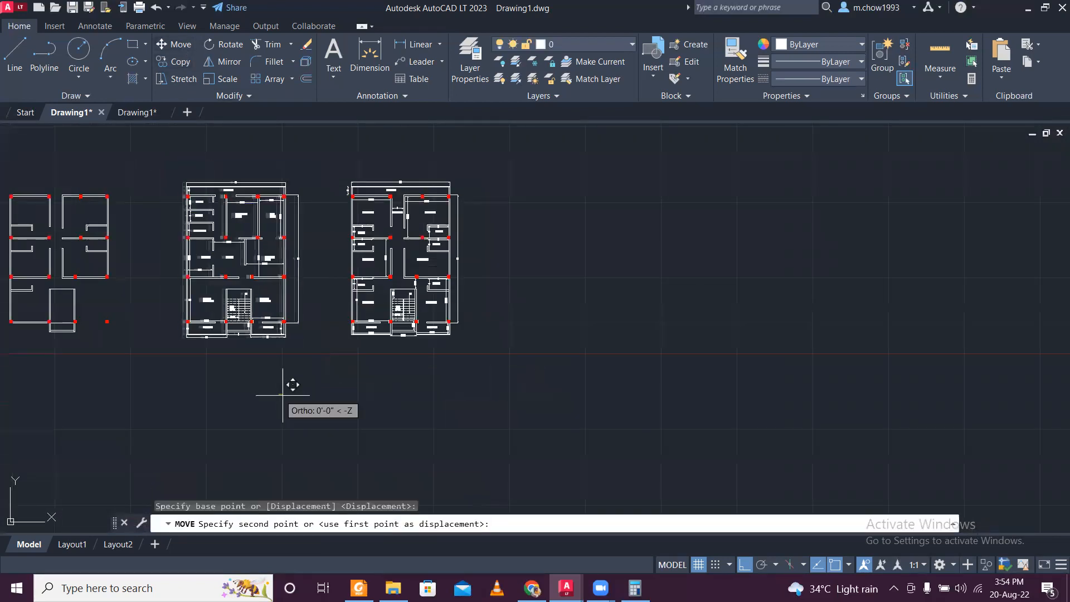
{"action": "left_click", "coordinate": [623, 421]}
- Move the first and second floor copies together horizontally, closer to the stripped ground floor plan
{"action": "left_click", "coordinate": [305, 160]}
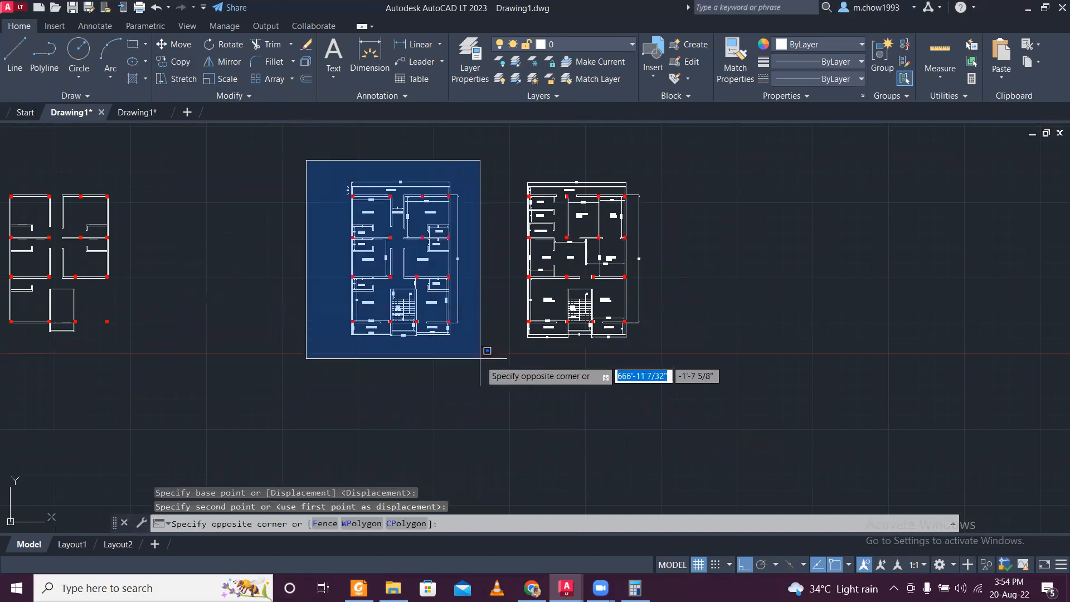
{"action": "left_click", "coordinate": [471, 390]}
{"action": "left_click", "coordinate": [507, 150]}
{"action": "left_click", "coordinate": [704, 371]}
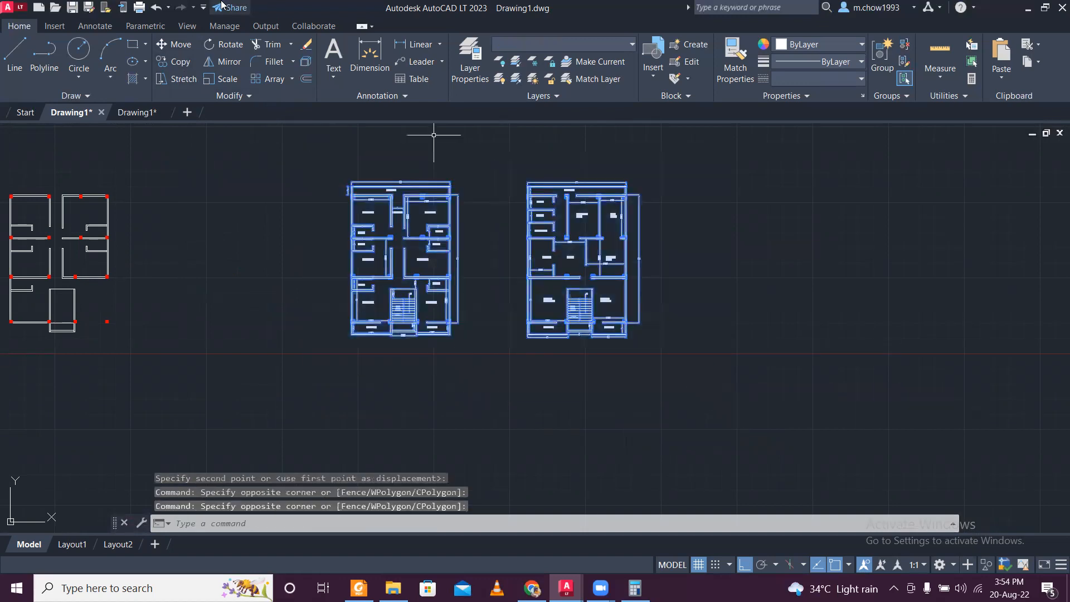
{"action": "left_click", "coordinate": [175, 44]}
{"action": "left_click", "coordinate": [602, 432]}
{"action": "left_click", "coordinate": [444, 426]}
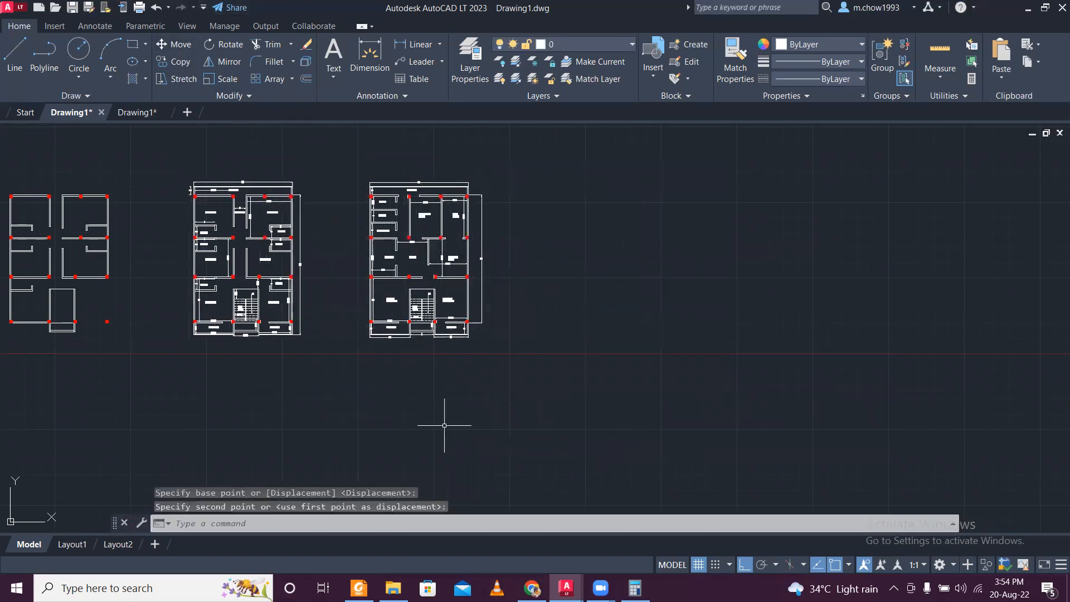
- Erase all dimensions and room labels from the first and second floor copies by selecting similar objects and excluding the original drawings from the selection
{"action": "scroll", "coordinate": [206, 189], "scroll_direction": "up", "scroll_amount": 8}
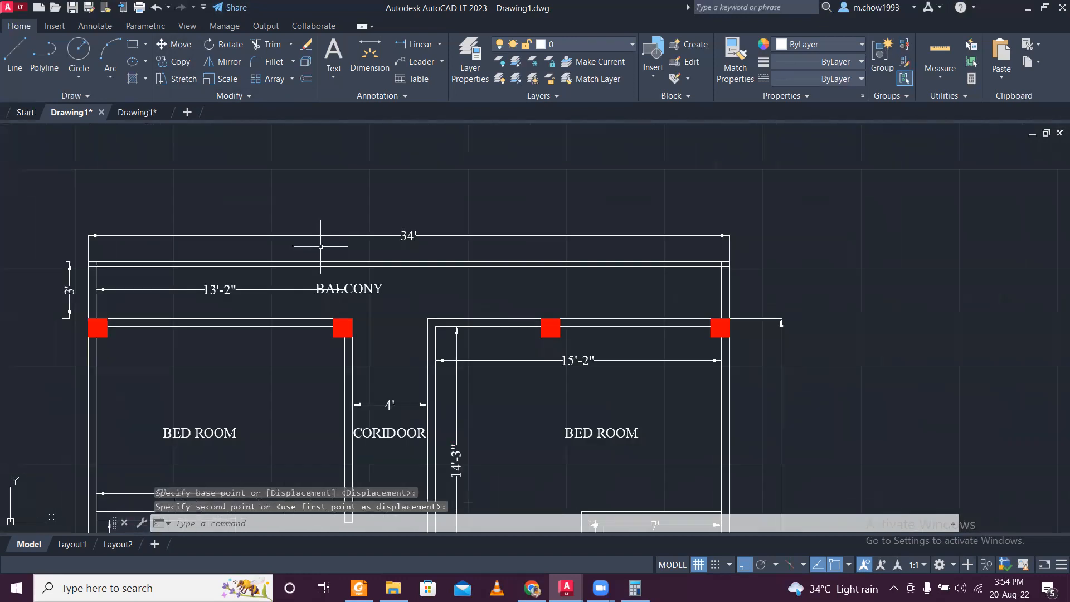
{"action": "left_click", "coordinate": [320, 246]}
{"action": "left_click", "coordinate": [283, 192]}
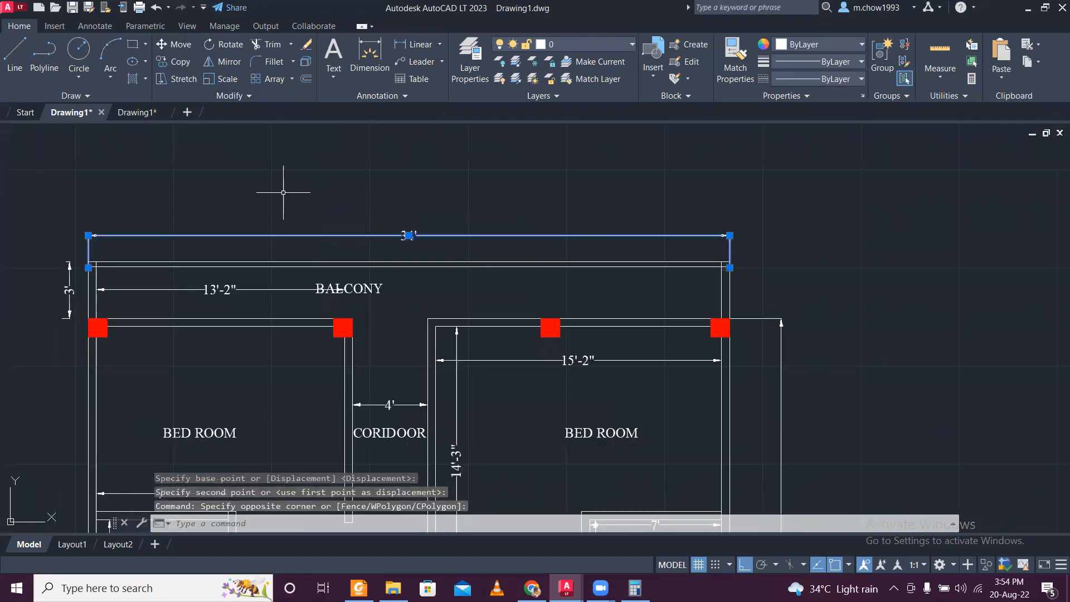
{"action": "right_click", "coordinate": [319, 236]}
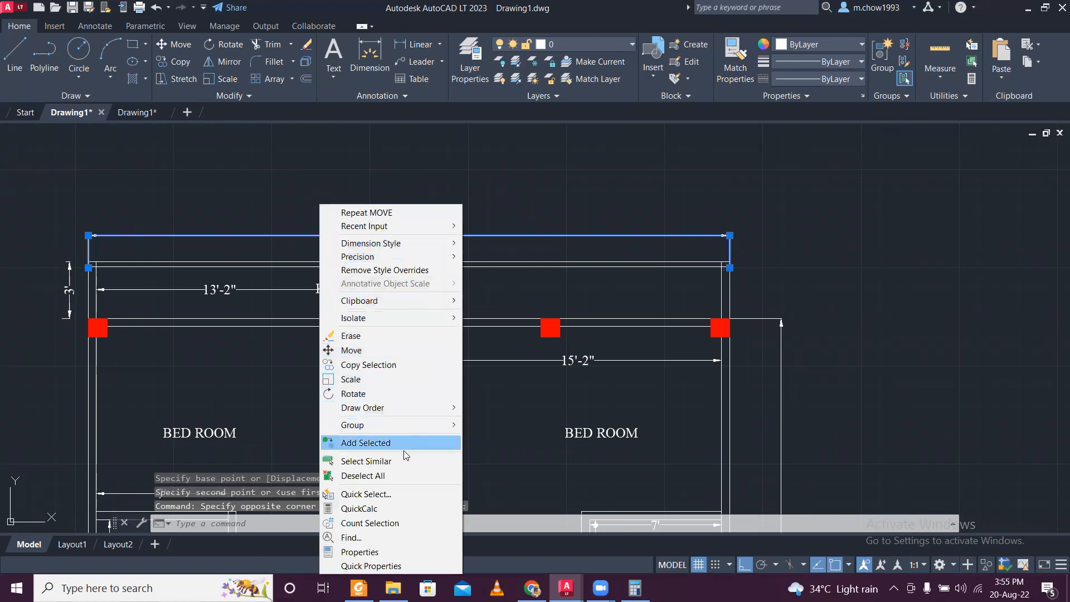
{"action": "left_click", "coordinate": [335, 461]}
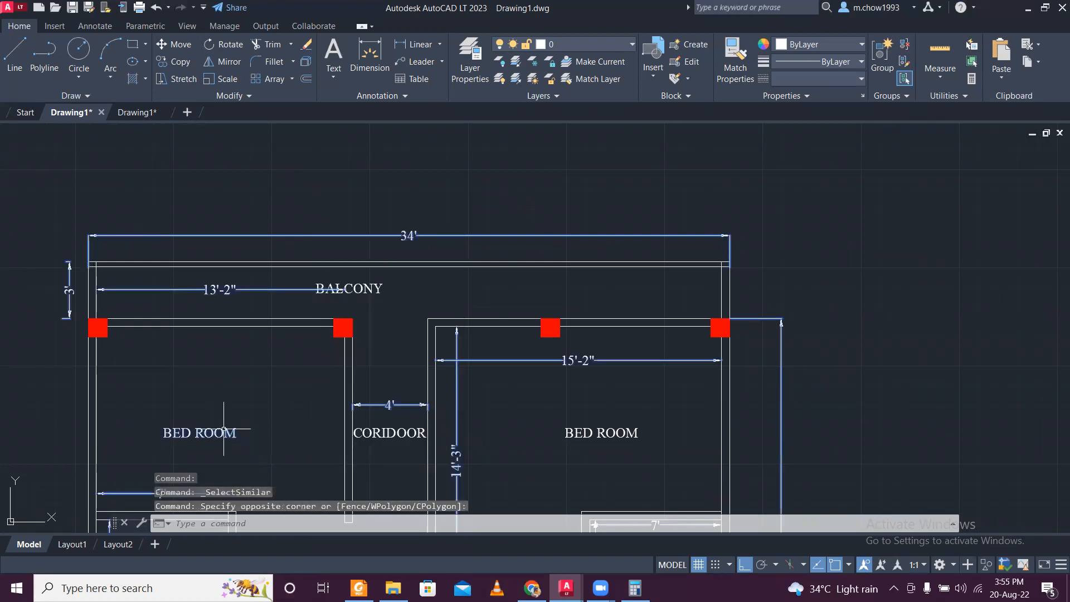
{"action": "right_click", "coordinate": [224, 137]}
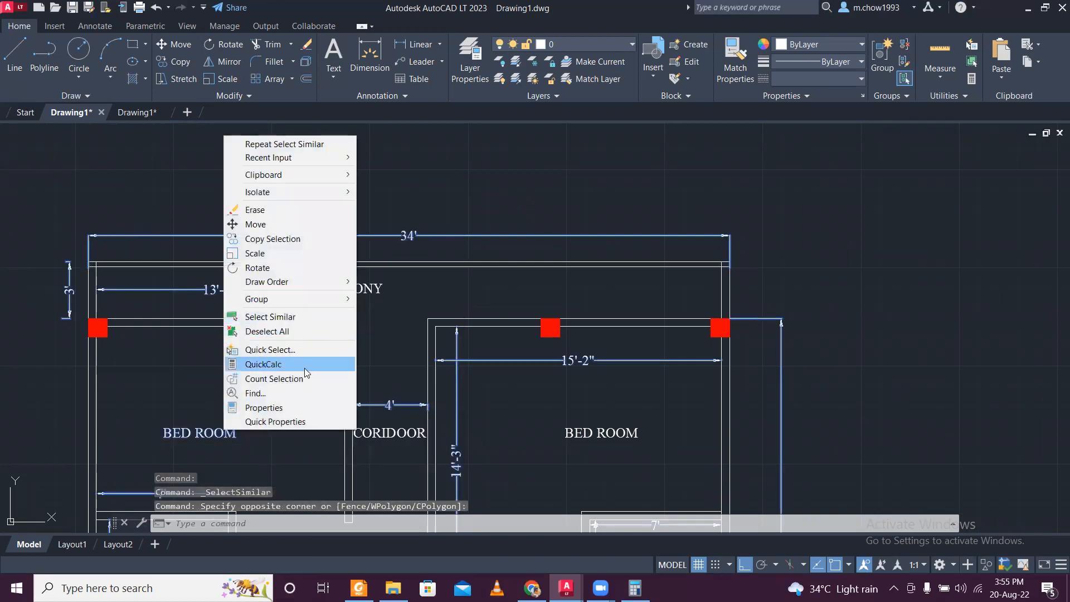
{"action": "left_click", "coordinate": [315, 317]}
{"action": "scroll", "coordinate": [380, 369], "scroll_direction": "down", "scroll_amount": 10}
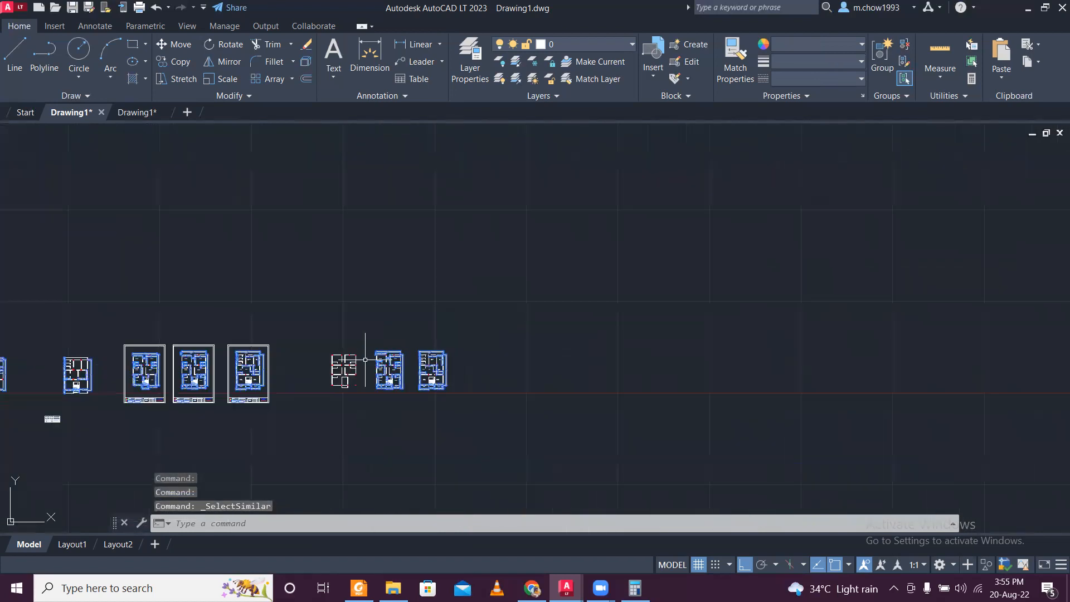
{"action": "middle_click_drag", "start_coordinate": [363, 358], "coordinate": [505, 338]}
{"action": "left_click", "coordinate": [31, 265], "text": "shift"}
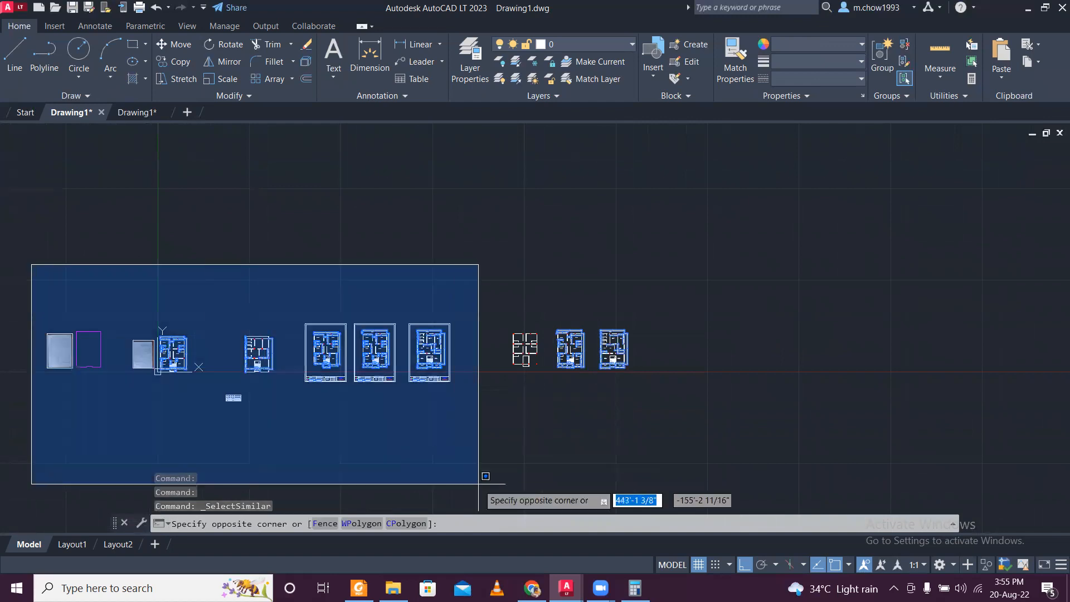
{"action": "left_click", "coordinate": [497, 480], "text": "shift"}
{"action": "scroll", "coordinate": [549, 359], "scroll_direction": "up", "scroll_amount": 4}
{"action": "scroll", "coordinate": [639, 377], "scroll_direction": "up", "scroll_amount": 4}
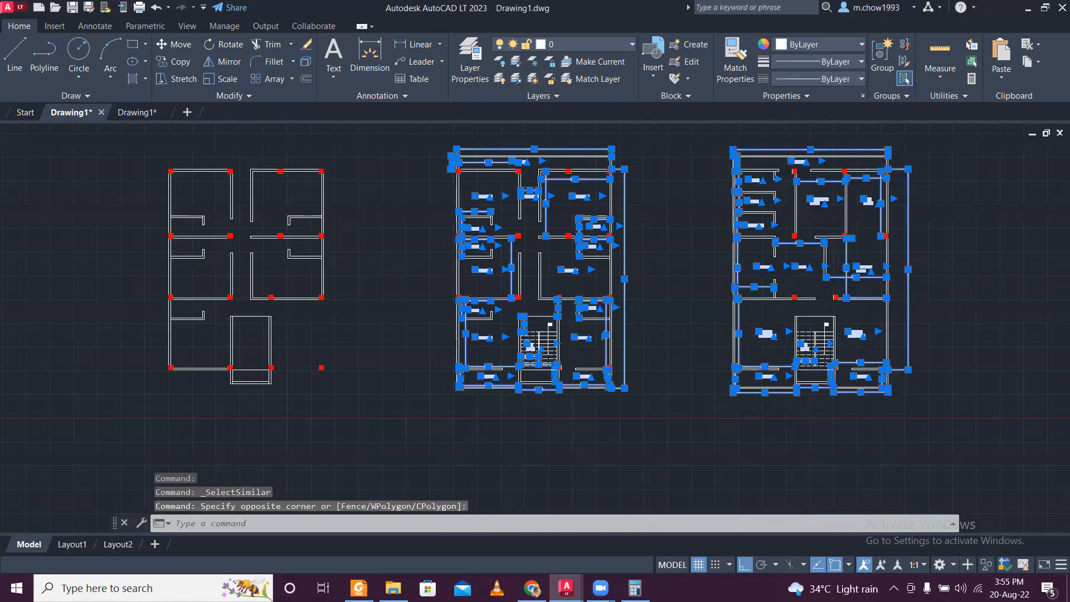
{"action": "scroll", "coordinate": [778, 406], "scroll_direction": "up", "scroll_amount": 2}
{"action": "middle_click_drag", "start_coordinate": [778, 406], "coordinate": [548, 450]}
{"action": "scroll", "coordinate": [548, 450], "scroll_direction": "down", "scroll_amount": 2}
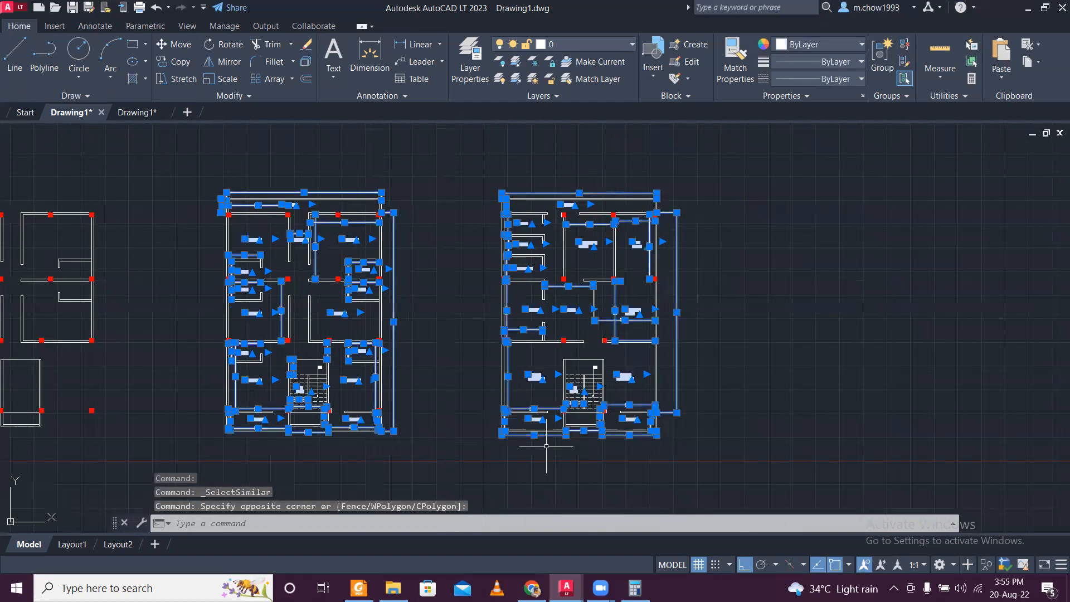
{"action": "key", "text": "Delete"}
{"action": "scroll", "coordinate": [389, 210], "scroll_direction": "down", "scroll_amount": 2}
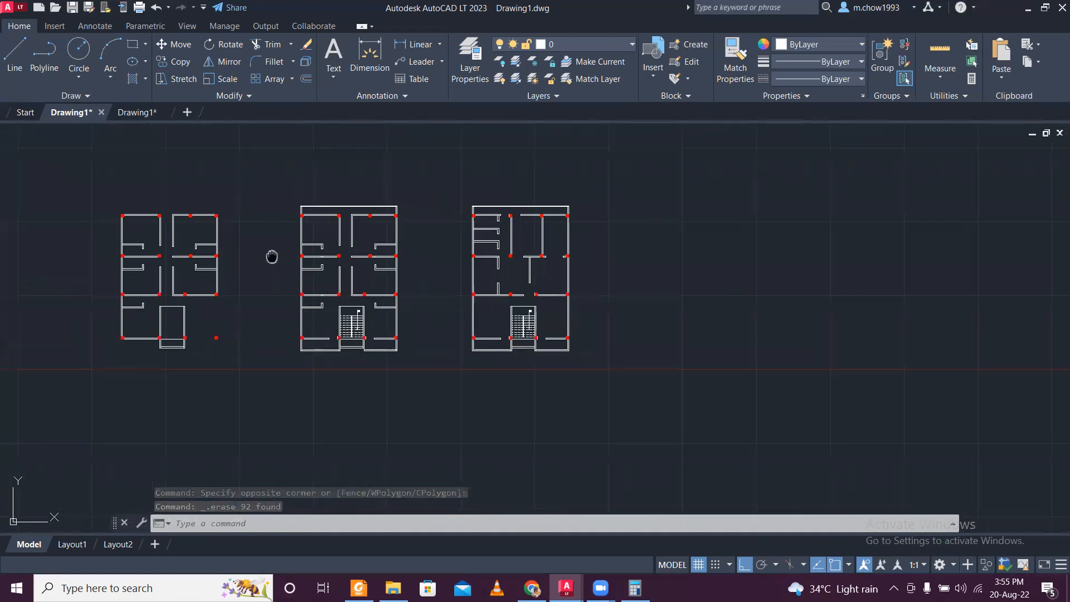
- Erase the staircase treads, direction arrows and UP labels from the first and second floor copies
{"action": "middle_click_drag", "start_coordinate": [273, 256], "coordinate": [604, 340]}
{"action": "middle_click_drag", "start_coordinate": [762, 404], "coordinate": [626, 372]}
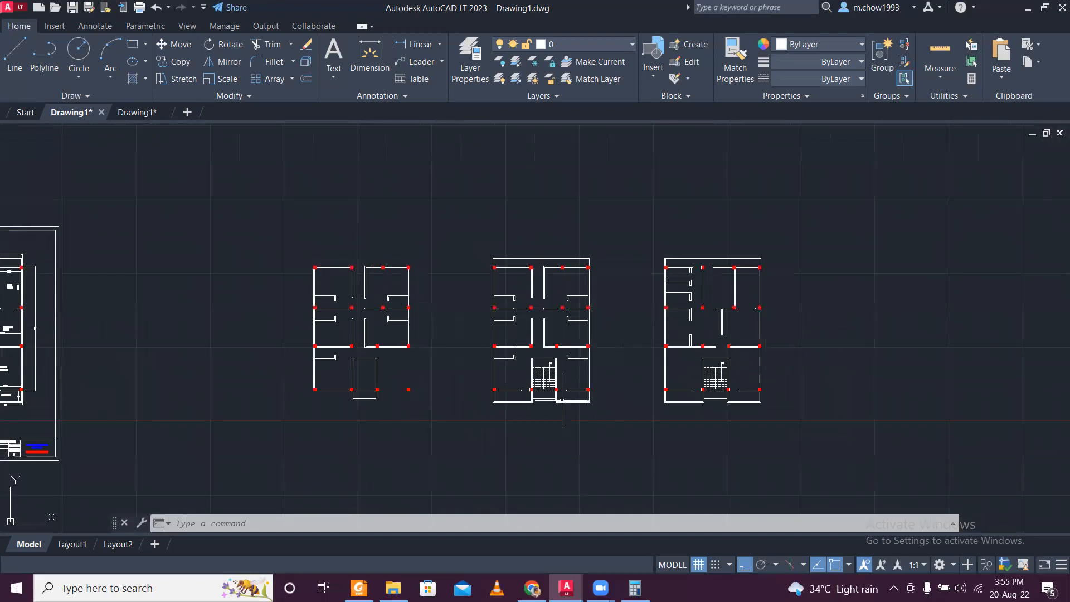
{"action": "scroll", "coordinate": [565, 397], "scroll_direction": "up", "scroll_amount": 8}
{"action": "left_click", "coordinate": [459, 196]}
{"action": "left_click", "coordinate": [420, 177]}
{"action": "left_click", "coordinate": [454, 356]}
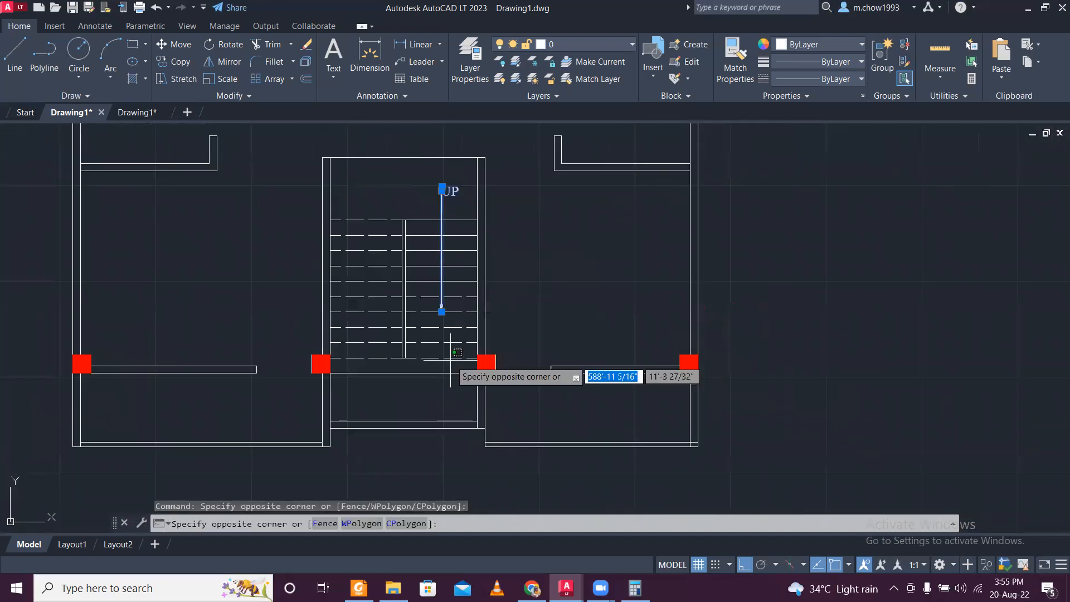
{"action": "left_click", "coordinate": [371, 191]}
{"action": "scroll", "coordinate": [354, 216], "scroll_direction": "down", "scroll_amount": 4}
{"action": "scroll", "coordinate": [812, 255], "scroll_direction": "up", "scroll_amount": 4}
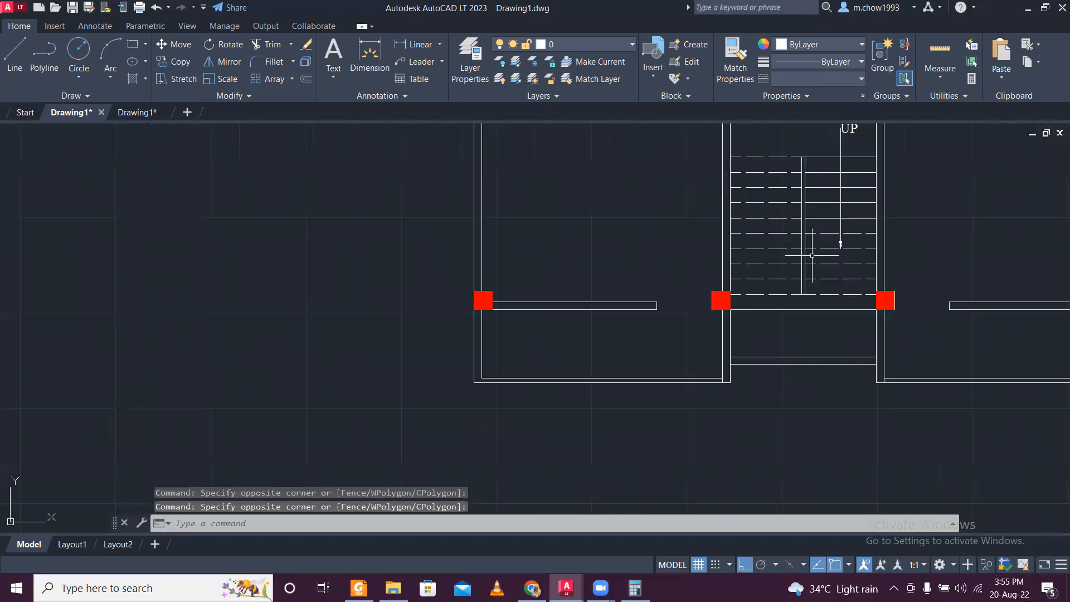
{"action": "left_click", "coordinate": [864, 296]}
{"action": "left_click", "coordinate": [789, 158]}
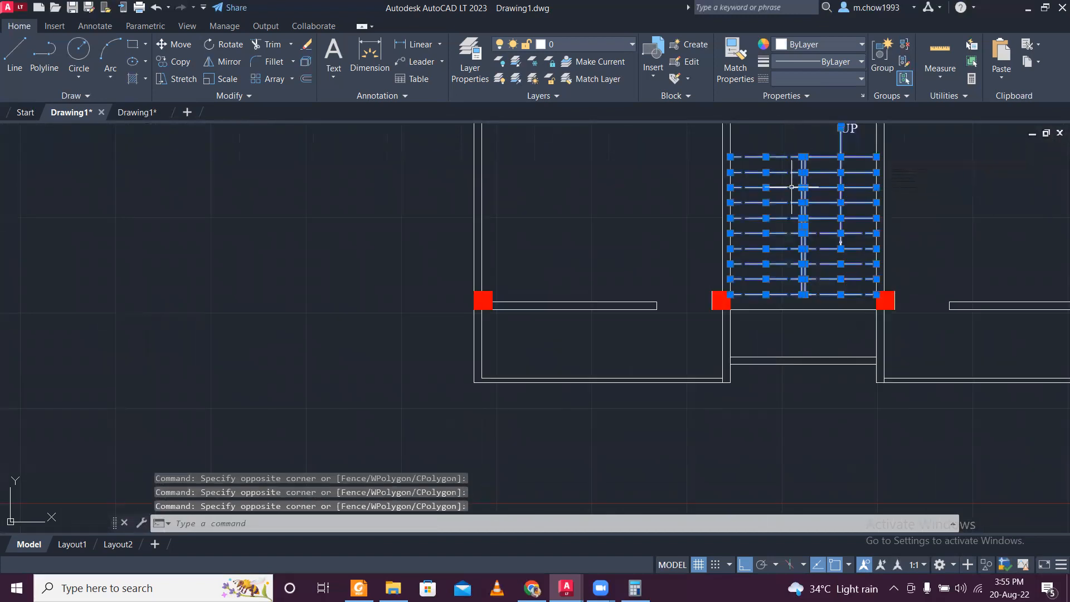
{"action": "key", "text": "Delete"}
{"action": "scroll", "coordinate": [788, 184], "scroll_direction": "down", "scroll_amount": 5}
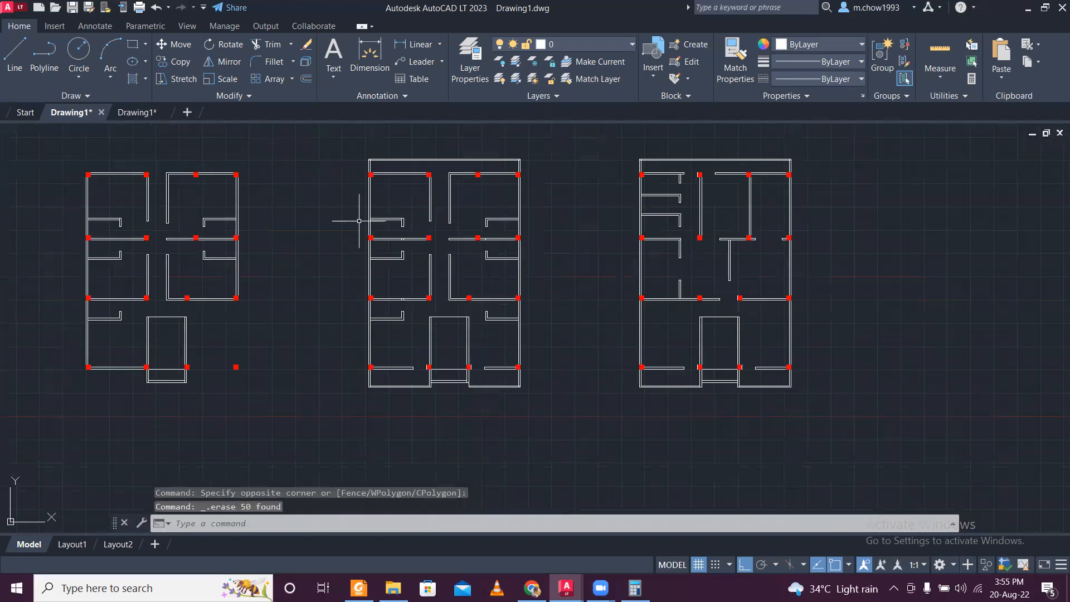
- Erase the short leftover cross lines inside the two left-hand interior walls of the first floor copy
{"action": "scroll", "coordinate": [359, 221], "scroll_direction": "up", "scroll_amount": 4}
{"action": "left_click", "coordinate": [443, 245]}
{"action": "left_click", "coordinate": [458, 263]}
{"action": "left_click", "coordinate": [434, 376]}
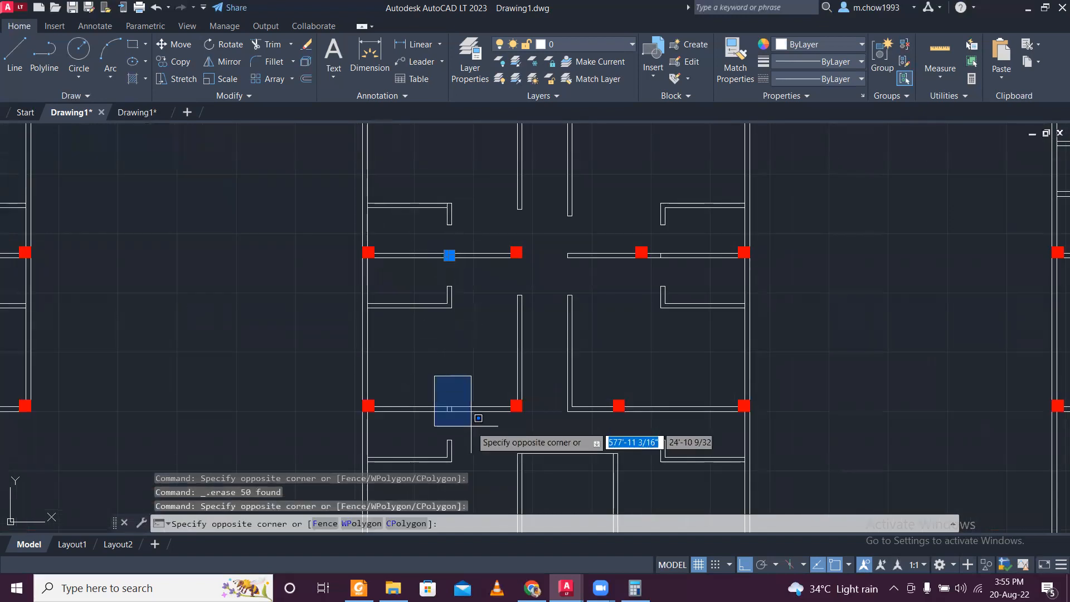
{"action": "left_click", "coordinate": [471, 425]}
{"action": "key", "text": "Delete"}
{"action": "scroll", "coordinate": [484, 397], "scroll_direction": "down", "scroll_amount": 5}
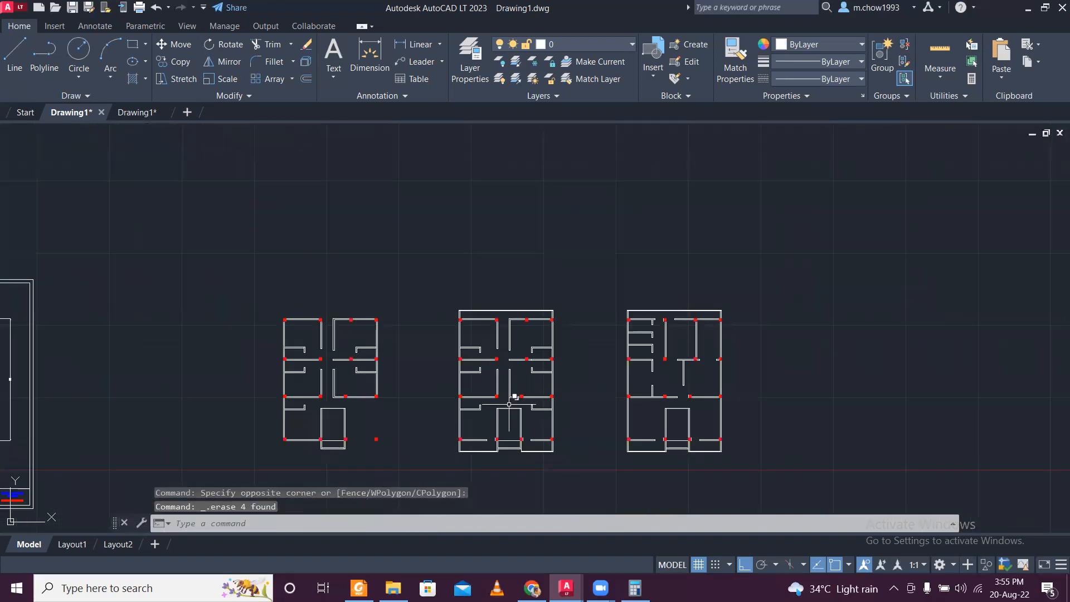
- Copy the three stripped floor plans and paste them into the second, metric drawing near the reference line
{"action": "scroll", "coordinate": [662, 425], "scroll_direction": "down", "scroll_amount": 3}
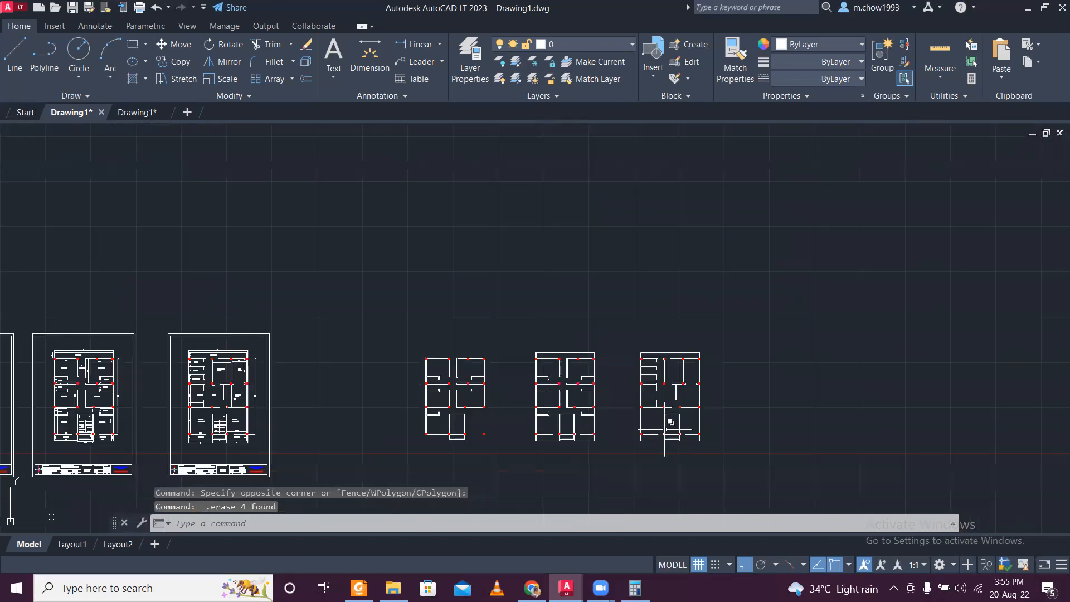
{"action": "scroll", "coordinate": [624, 403], "scroll_direction": "up", "scroll_amount": 5}
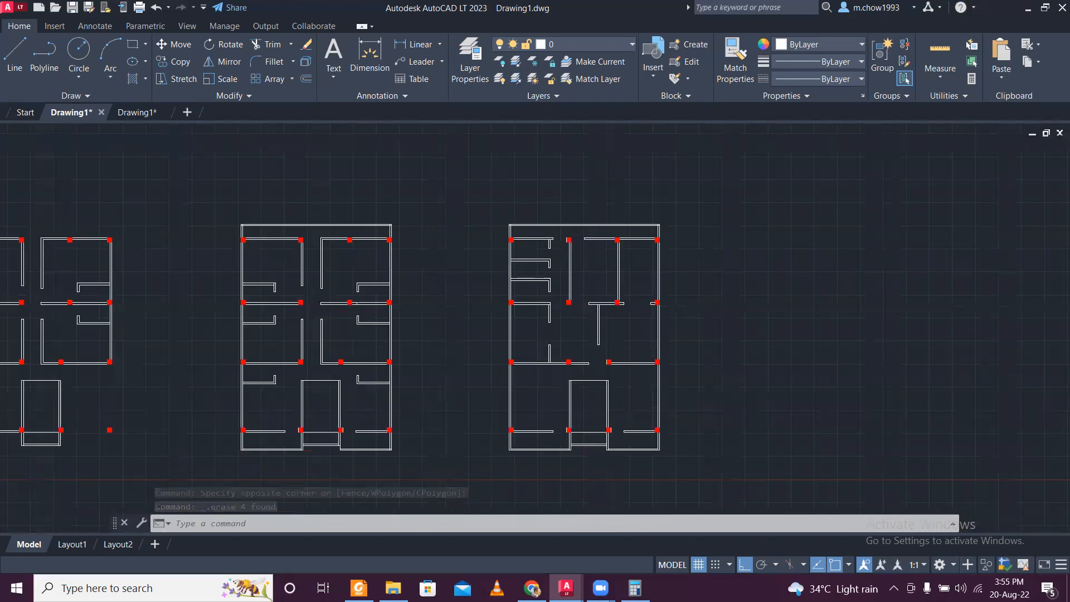
{"action": "scroll", "coordinate": [502, 437], "scroll_direction": "down", "scroll_amount": 4}
{"action": "left_click", "coordinate": [324, 289]}
{"action": "left_click", "coordinate": [707, 496]}
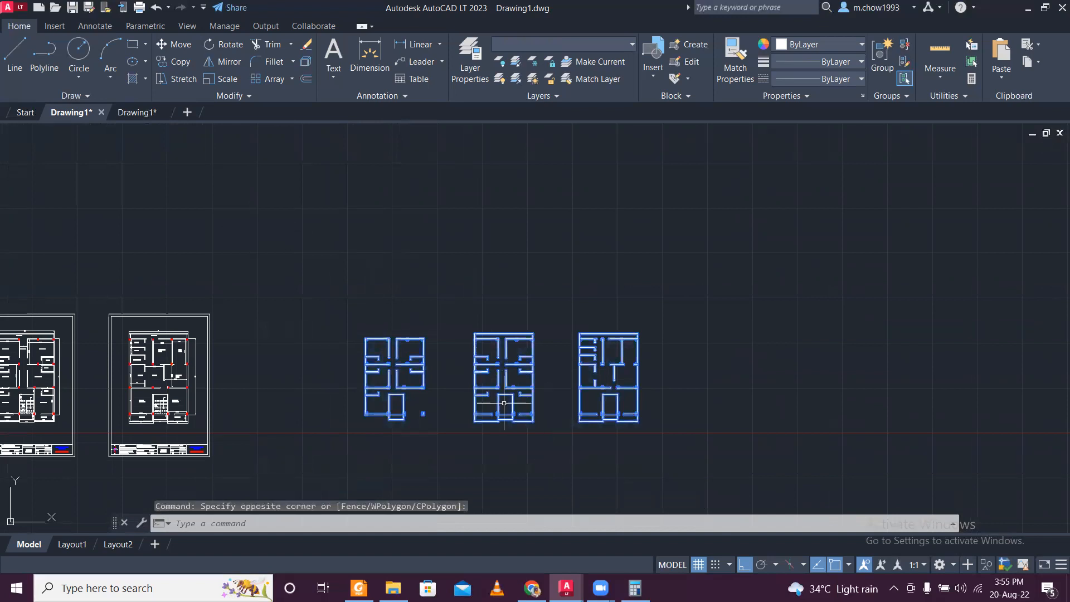
{"action": "key", "text": "ctrl+c"}
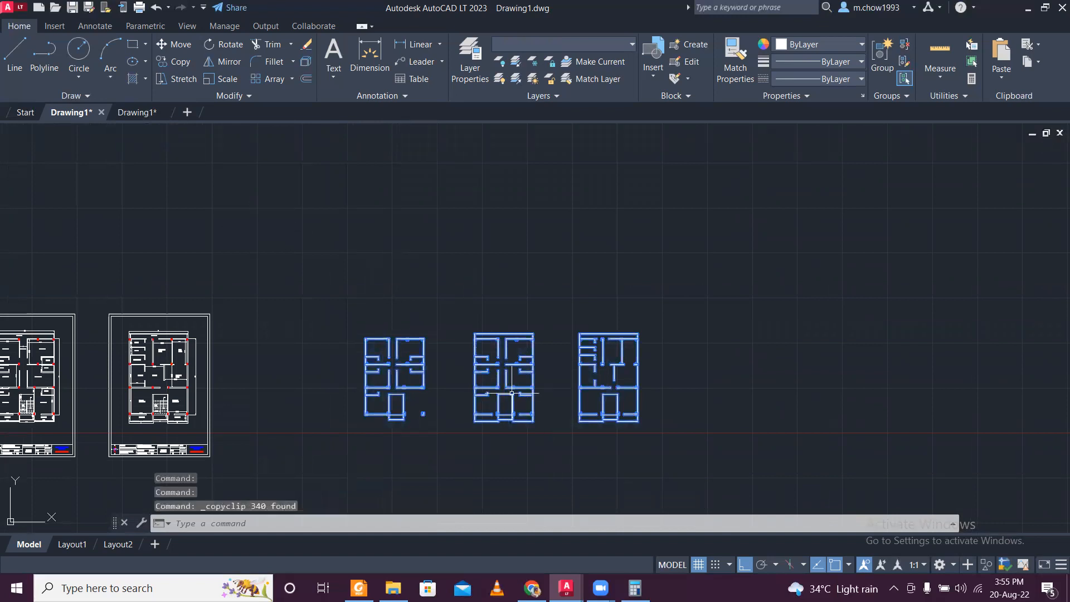
{"action": "left_click", "coordinate": [142, 113]}
{"action": "scroll", "coordinate": [353, 281], "scroll_direction": "down", "scroll_amount": 4}
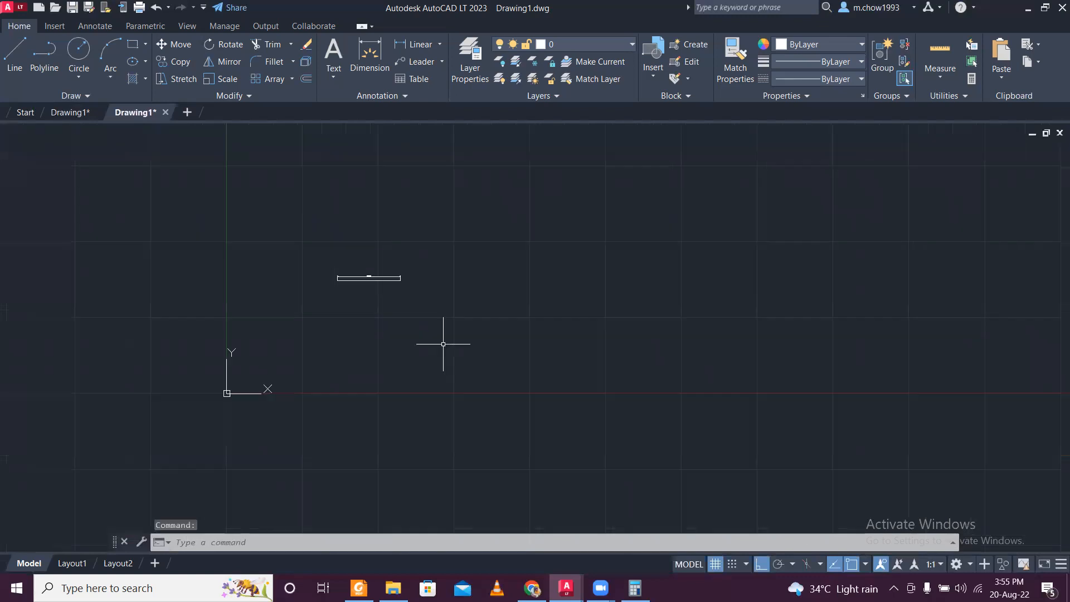
{"action": "key", "text": "ctrl+v"}
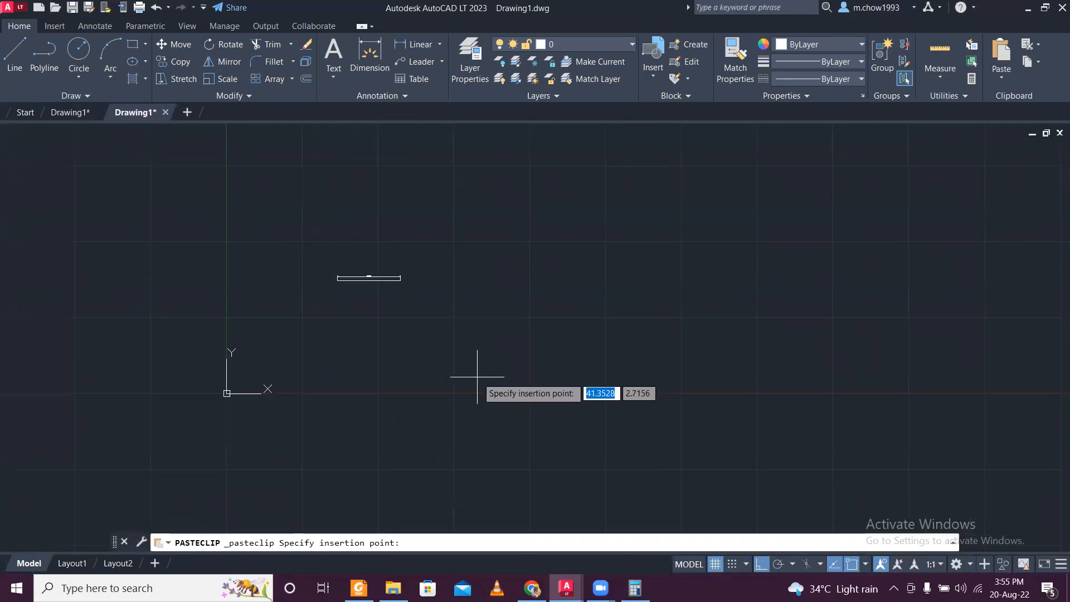
{"action": "left_click", "coordinate": [478, 376]}
- Locate the pasted floor plans in the metric drawing and examine where they lie relative to the reference line
{"action": "scroll", "coordinate": [478, 394], "scroll_direction": "up", "scroll_amount": 3}
{"action": "scroll", "coordinate": [478, 394], "scroll_direction": "down", "scroll_amount": 3}
{"action": "left_click", "coordinate": [403, 320]}
{"action": "left_click", "coordinate": [613, 484]}
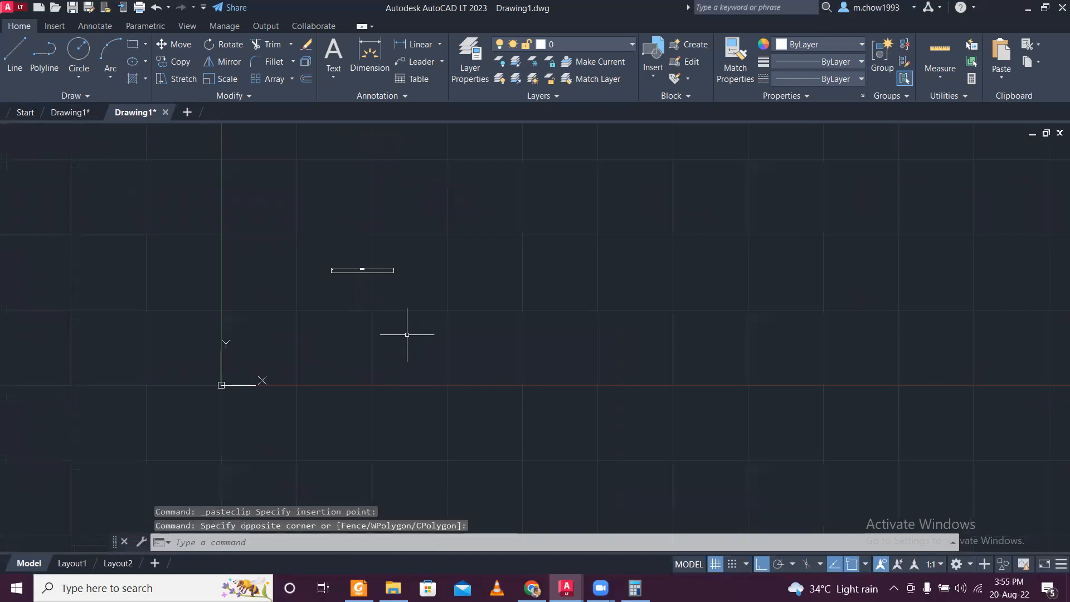
{"action": "key", "text": "ctrl+a"}
{"action": "scroll", "coordinate": [400, 307], "scroll_direction": "up", "scroll_amount": 10}
{"action": "scroll", "coordinate": [405, 308], "scroll_direction": "down", "scroll_amount": 2}
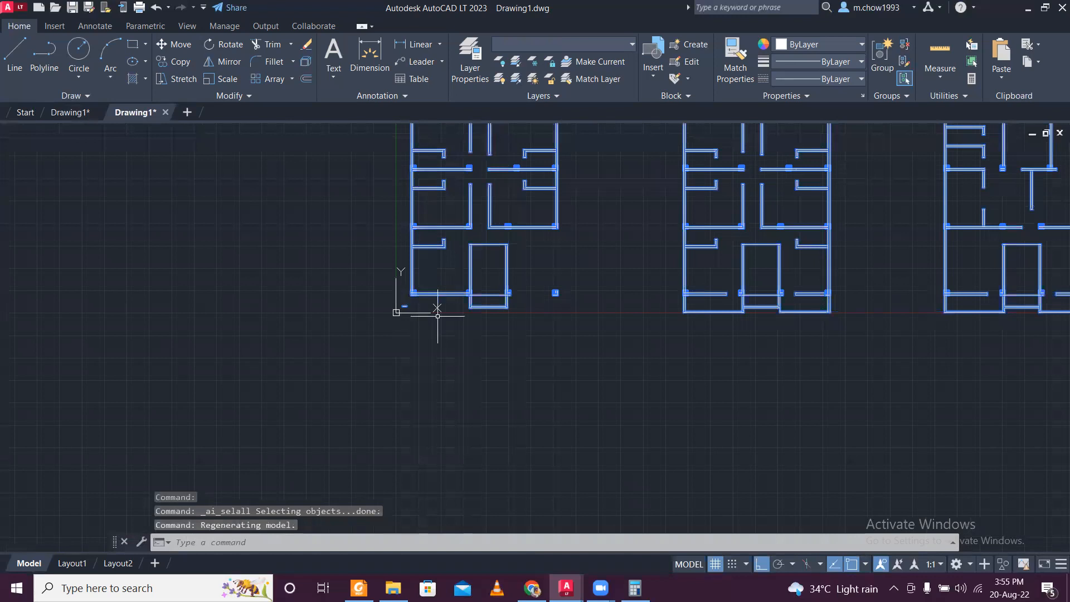
{"action": "scroll", "coordinate": [679, 323], "scroll_direction": "down", "scroll_amount": 2}
{"action": "scroll", "coordinate": [521, 306], "scroll_direction": "up", "scroll_amount": 5}
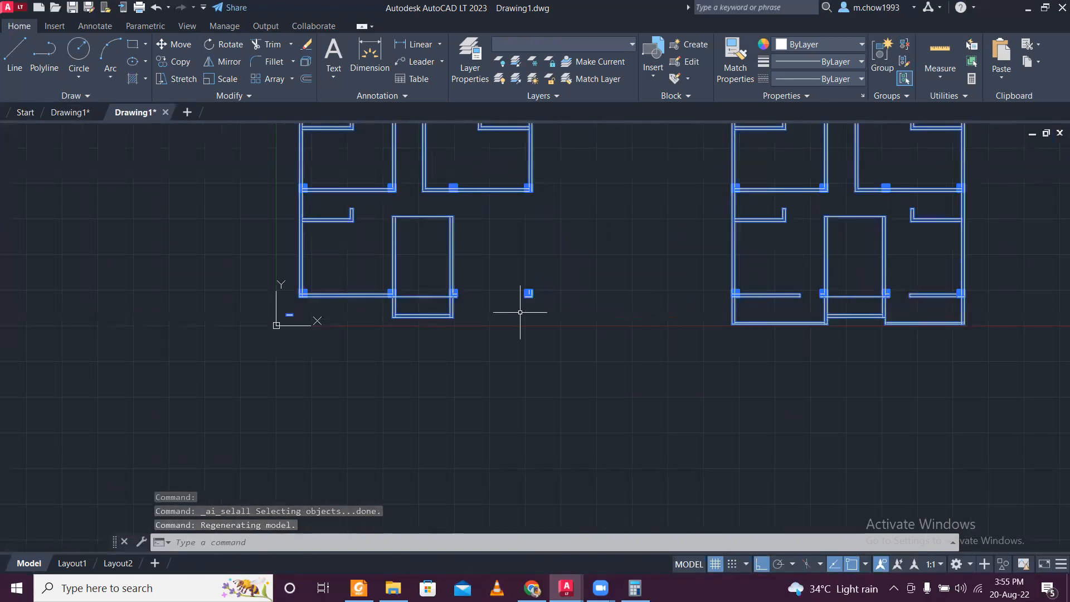
{"action": "scroll", "coordinate": [284, 290], "scroll_direction": "down", "scroll_amount": 1}
{"action": "key", "text": "Escape"}
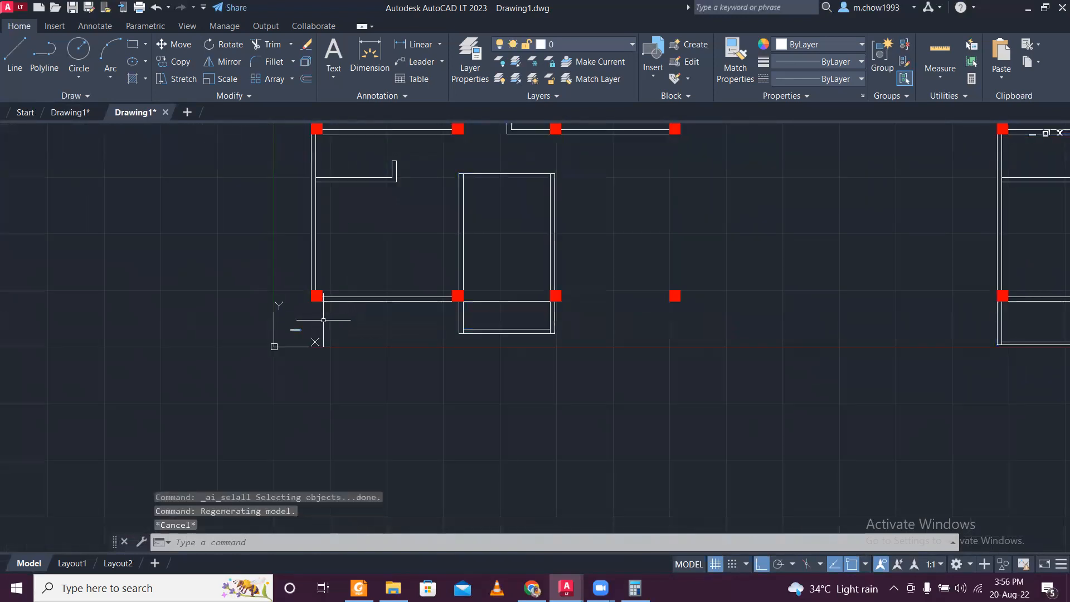
- Move the 10.3658 reference line and its dimension vertically to clear space above the ground floor plan
{"action": "scroll", "coordinate": [312, 320], "scroll_direction": "up", "scroll_amount": 4}
{"action": "scroll", "coordinate": [245, 340], "scroll_direction": "up", "scroll_amount": 5}
{"action": "left_click", "coordinate": [191, 309]}
{"action": "left_click", "coordinate": [378, 427]}
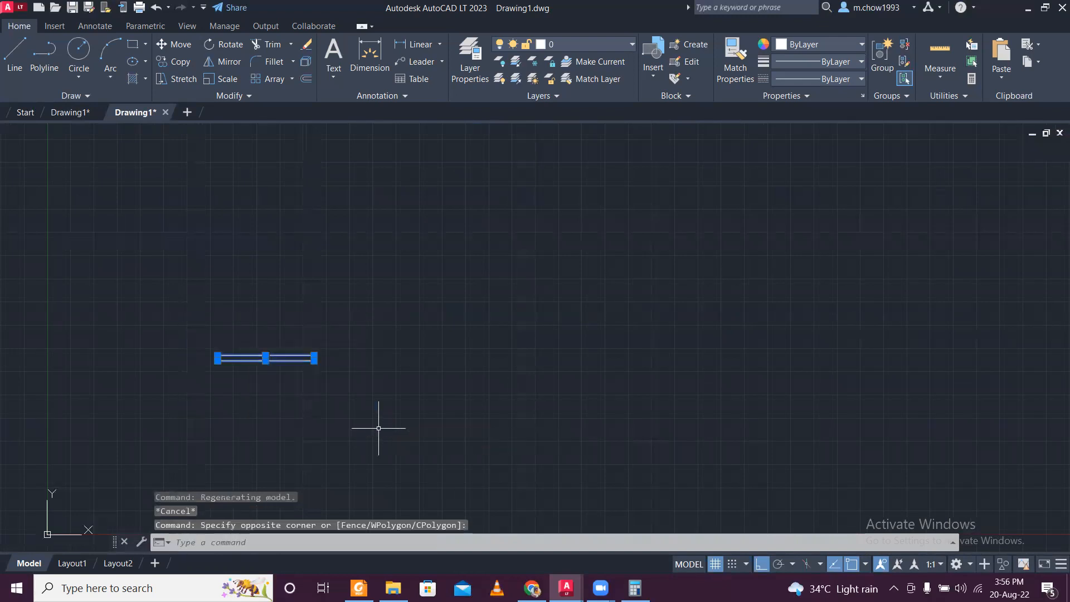
{"action": "left_click", "coordinate": [177, 45]}
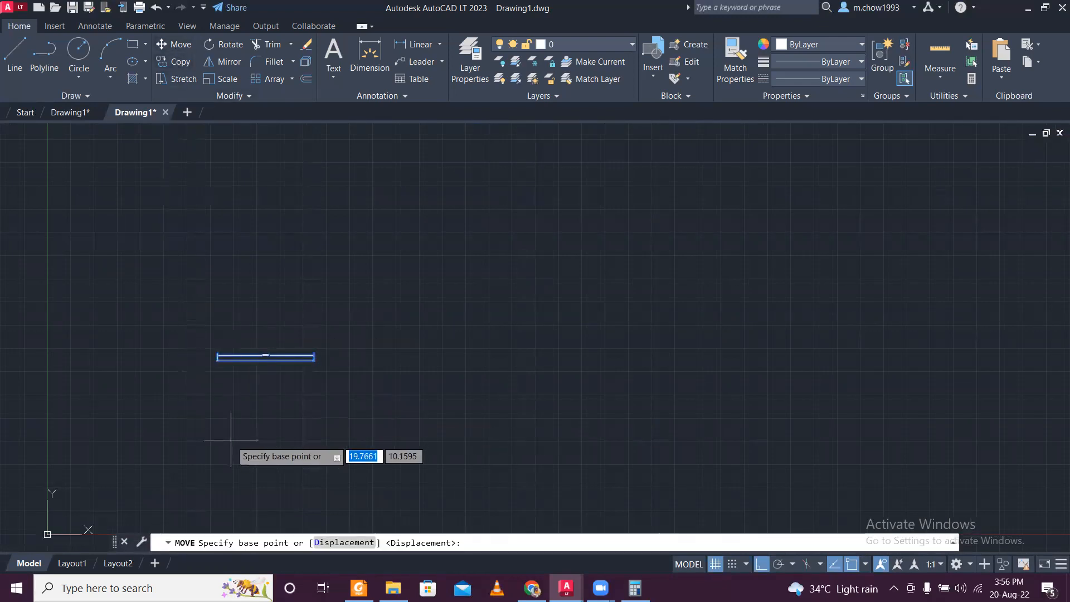
{"action": "left_click", "coordinate": [232, 440]}
{"action": "scroll", "coordinate": [217, 404], "scroll_direction": "down", "scroll_amount": 10}
{"action": "middle_click_drag", "start_coordinate": [229, 276], "coordinate": [191, 533]}
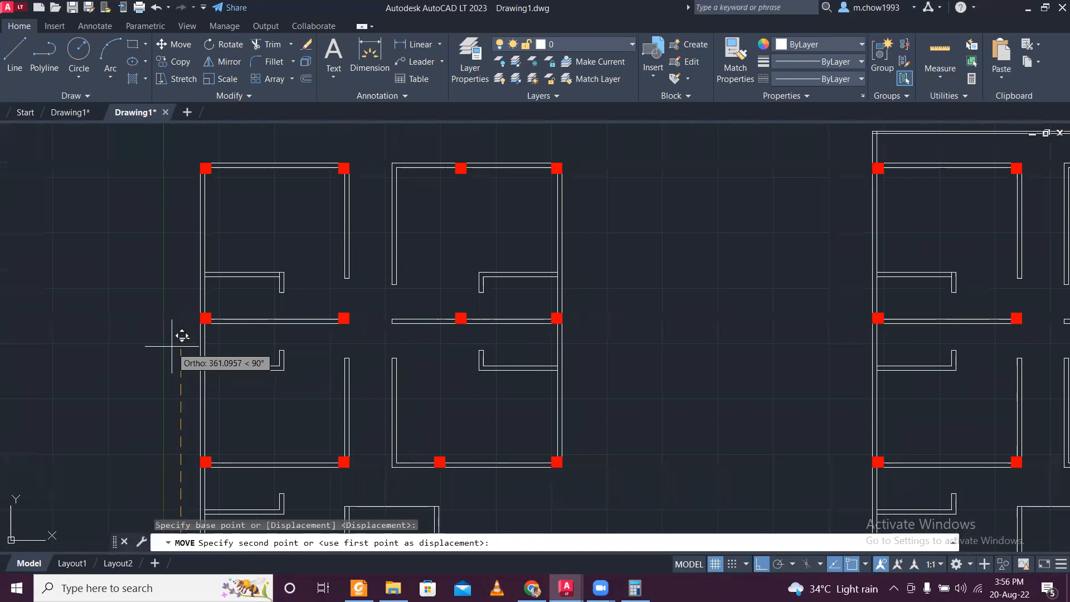
{"action": "middle_click_drag", "start_coordinate": [176, 279], "coordinate": [161, 501]}
{"action": "left_click", "coordinate": [205, 231]}
{"action": "key", "text": "Escape"}
- Examine the reference line's position and size relative to the top wall of the ground floor plan
{"action": "scroll", "coordinate": [172, 201], "scroll_direction": "up", "scroll_amount": 10}
{"action": "scroll", "coordinate": [186, 225], "scroll_direction": "down", "scroll_amount": 2}
{"action": "scroll", "coordinate": [235, 238], "scroll_direction": "up", "scroll_amount": 3}
{"action": "scroll", "coordinate": [236, 238], "scroll_direction": "down", "scroll_amount": 4}
{"action": "scroll", "coordinate": [234, 279], "scroll_direction": "down", "scroll_amount": 7}
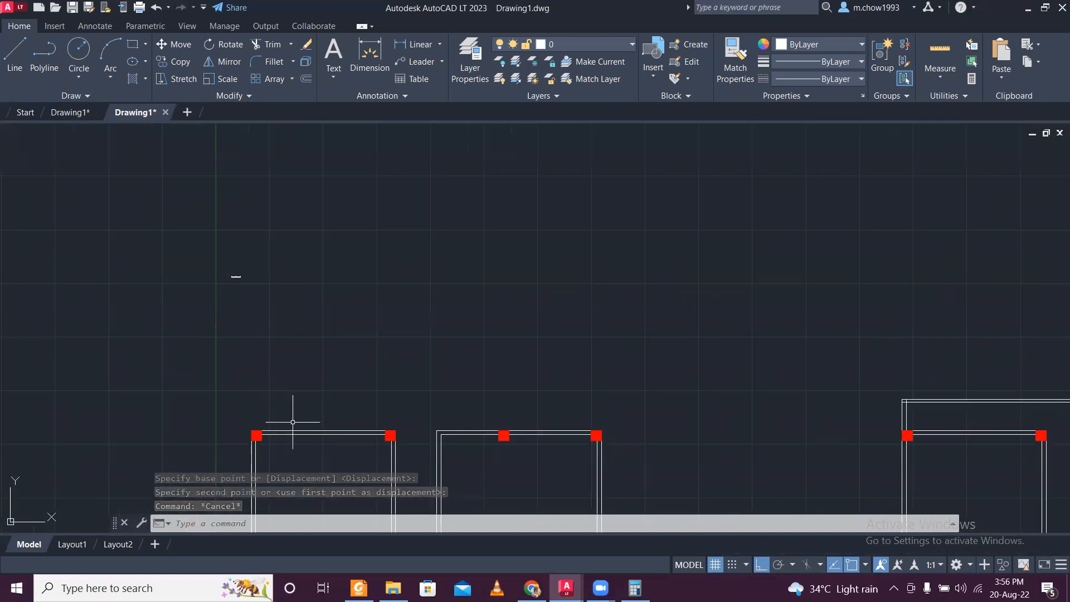
{"action": "scroll", "coordinate": [289, 430], "scroll_direction": "up", "scroll_amount": 4}
{"action": "scroll", "coordinate": [265, 412], "scroll_direction": "down", "scroll_amount": 6}
{"action": "scroll", "coordinate": [265, 412], "scroll_direction": "down", "scroll_amount": 2}
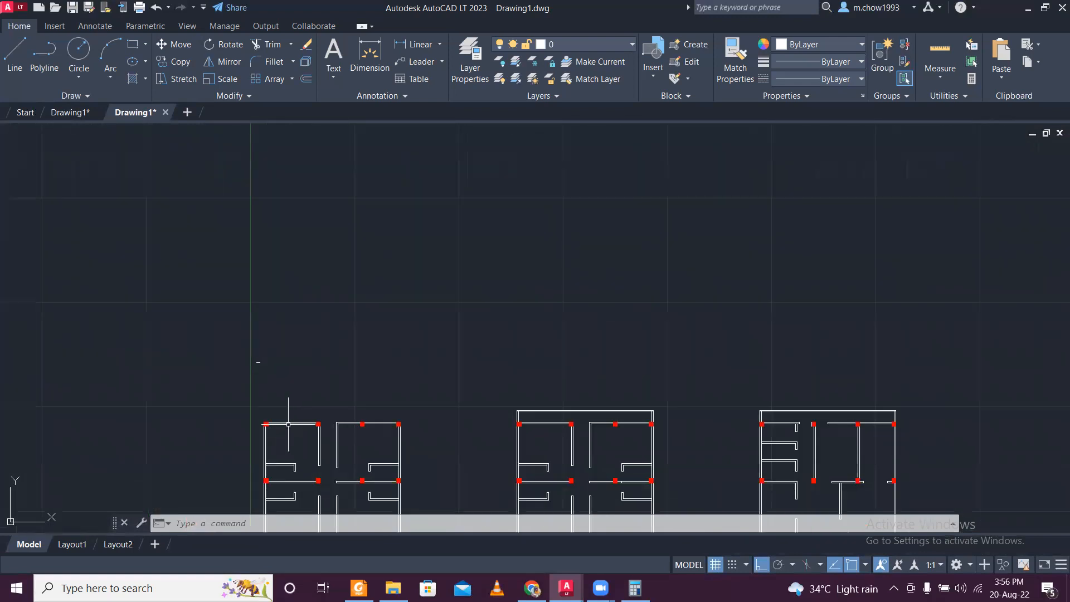
- Align the three floor plans, matching the ground floor plan's upper-left column corner to the reference line's left end
{"action": "left_click", "coordinate": [246, 401]}
{"action": "scroll", "coordinate": [248, 397], "scroll_direction": "down", "scroll_amount": 4}
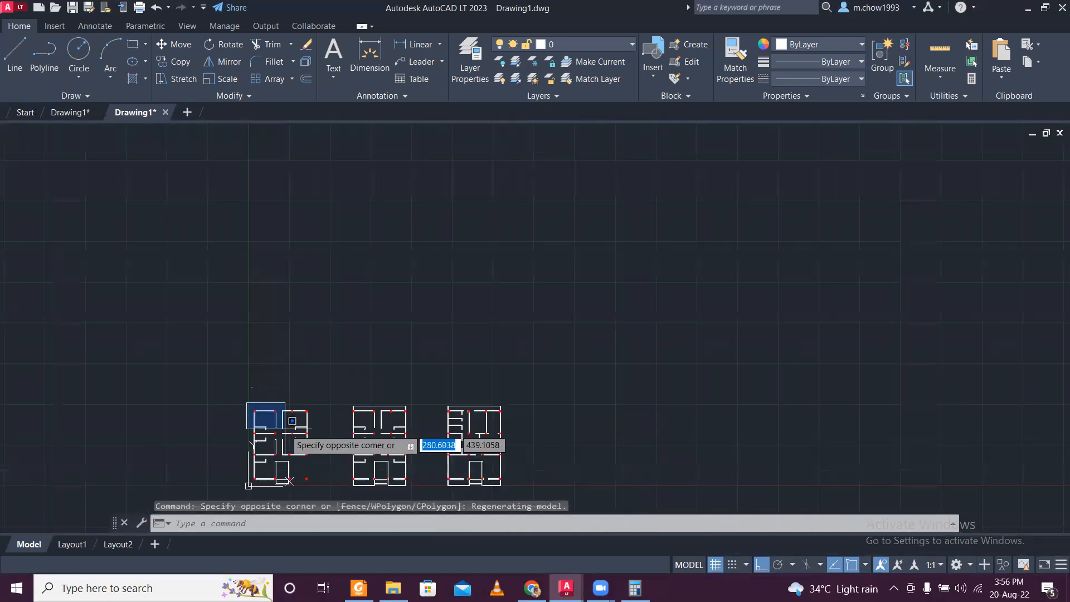
{"action": "middle_click_drag", "start_coordinate": [333, 458], "coordinate": [335, 352]}
{"action": "left_click", "coordinate": [540, 424]}
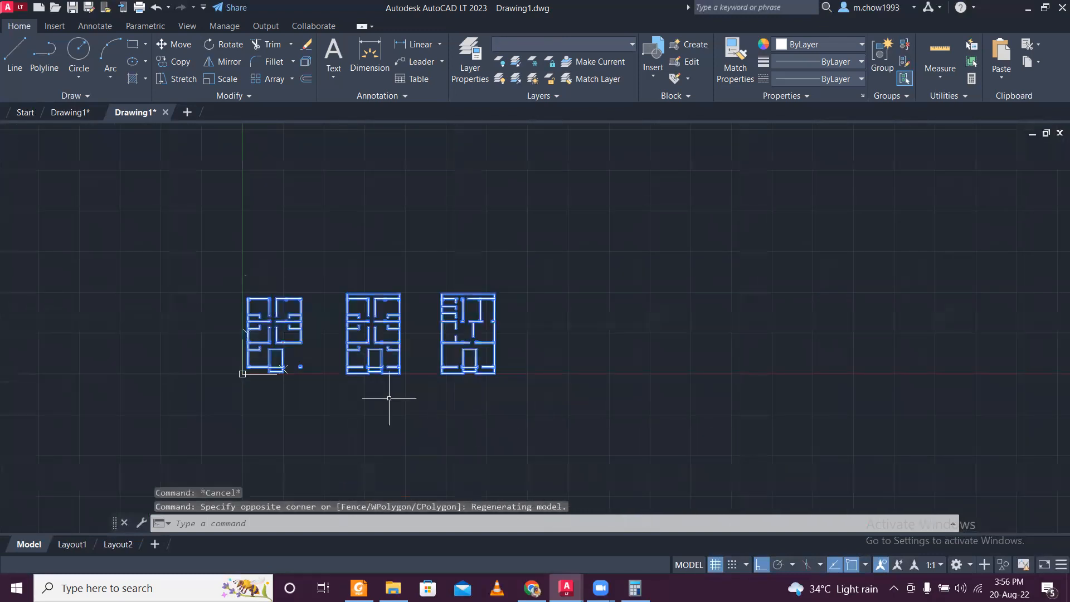
{"action": "type", "text": "AL"}
{"action": "key", "text": "Return"}
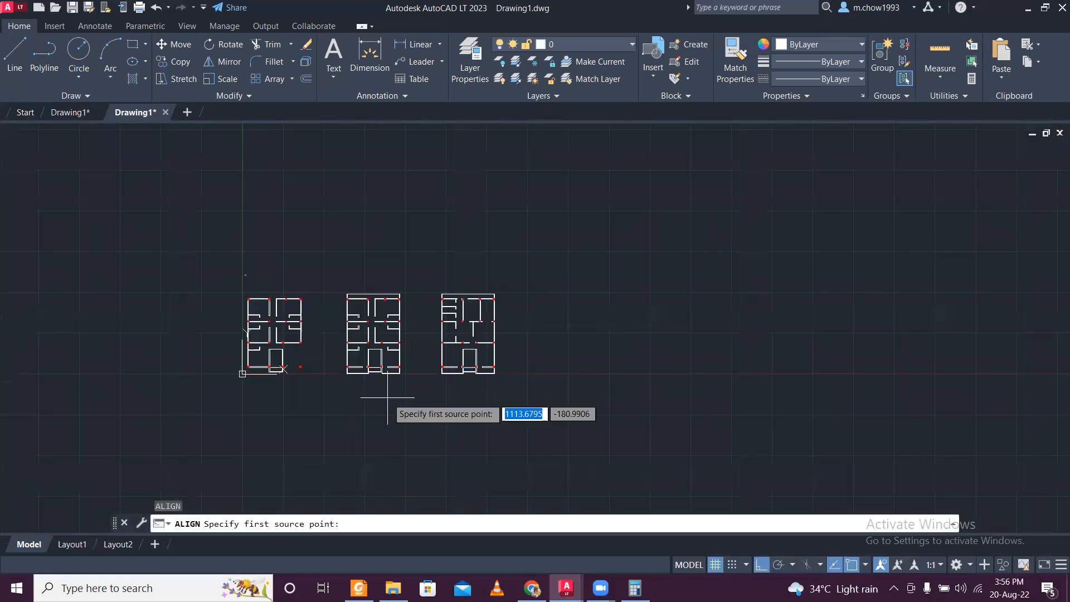
{"action": "scroll", "coordinate": [238, 283], "scroll_direction": "up", "scroll_amount": 5}
{"action": "scroll", "coordinate": [237, 279], "scroll_direction": "up", "scroll_amount": 3}
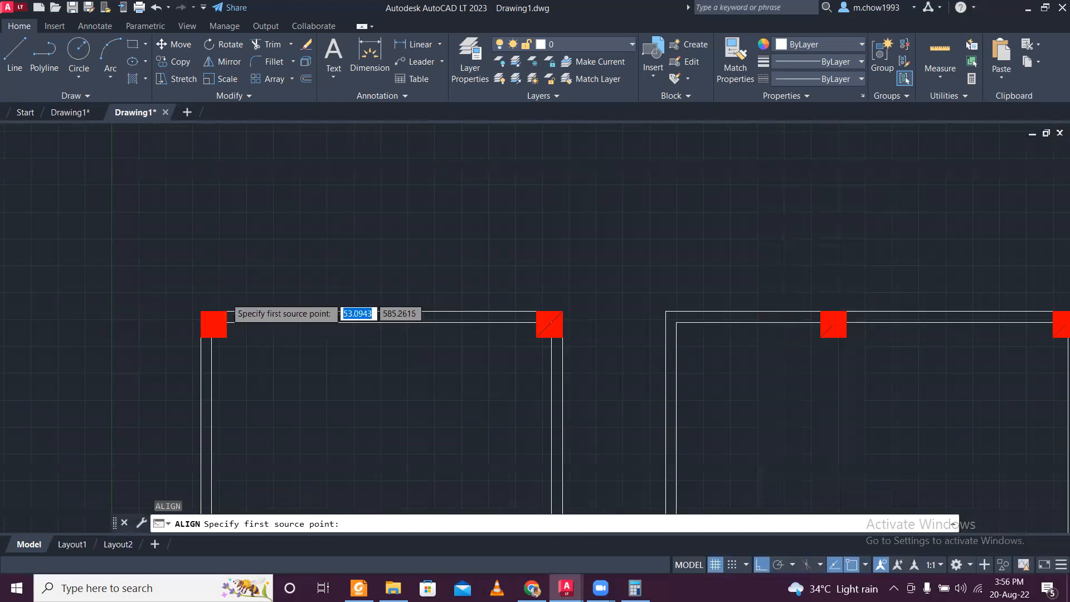
{"action": "left_click", "coordinate": [222, 307]}
{"action": "scroll", "coordinate": [173, 317], "scroll_direction": "down", "scroll_amount": 2}
{"action": "middle_click_drag", "start_coordinate": [156, 187], "coordinate": [214, 341]}
{"action": "scroll", "coordinate": [214, 342], "scroll_direction": "up", "scroll_amount": 13}
{"action": "scroll", "coordinate": [265, 263], "scroll_direction": "up", "scroll_amount": 4}
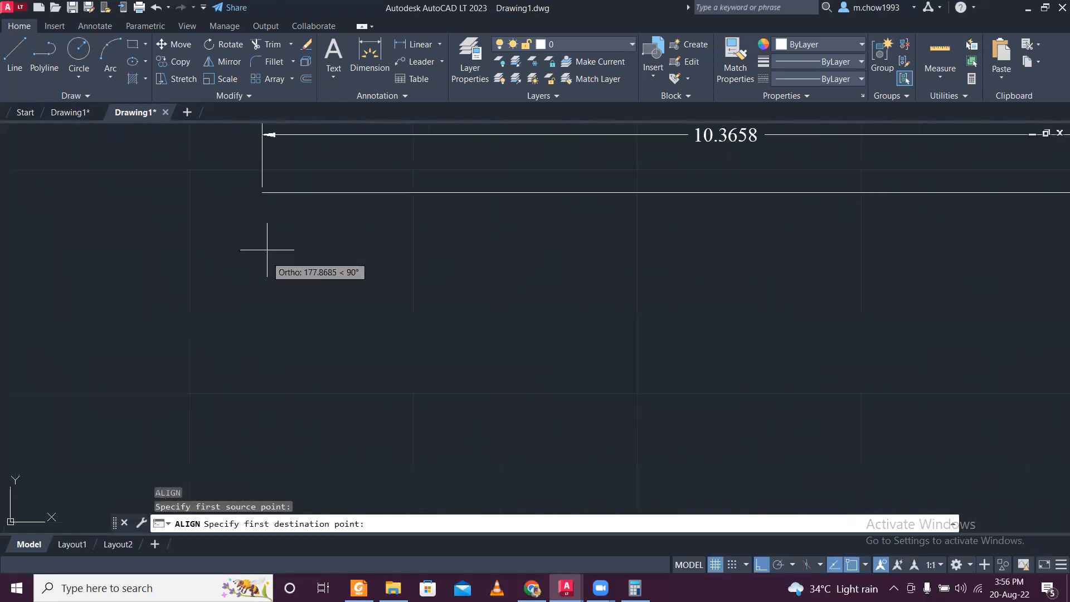
{"action": "left_click", "coordinate": [264, 192]}
- Match the ground floor plan's upper-right column corner to the reference line's right end and scale the objects based on the alignment points
{"action": "scroll", "coordinate": [288, 233], "scroll_direction": "down", "scroll_amount": 10}
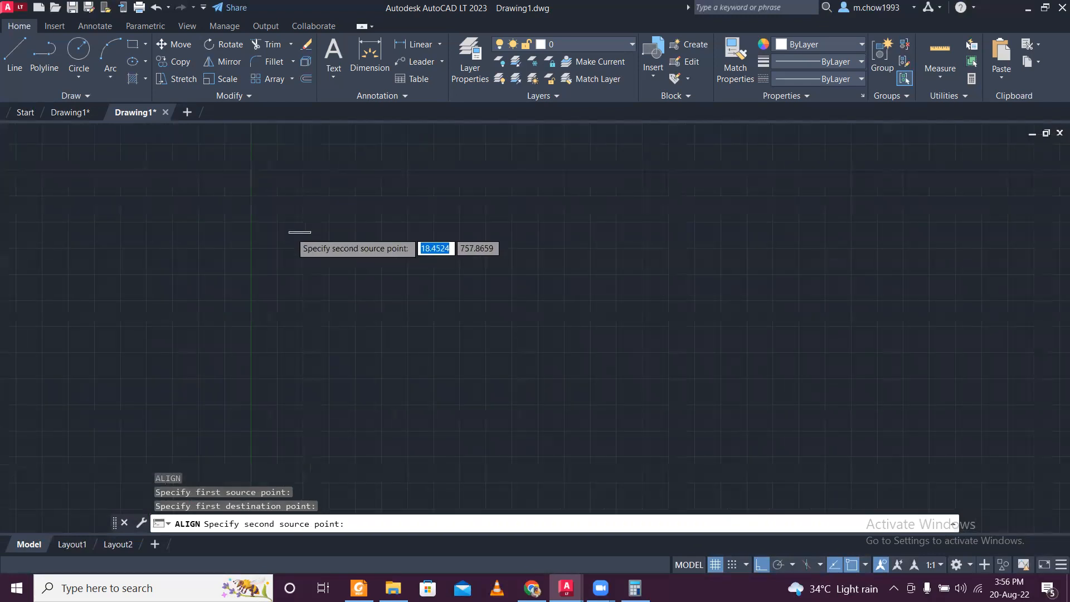
{"action": "scroll", "coordinate": [587, 320], "scroll_direction": "up", "scroll_amount": 7}
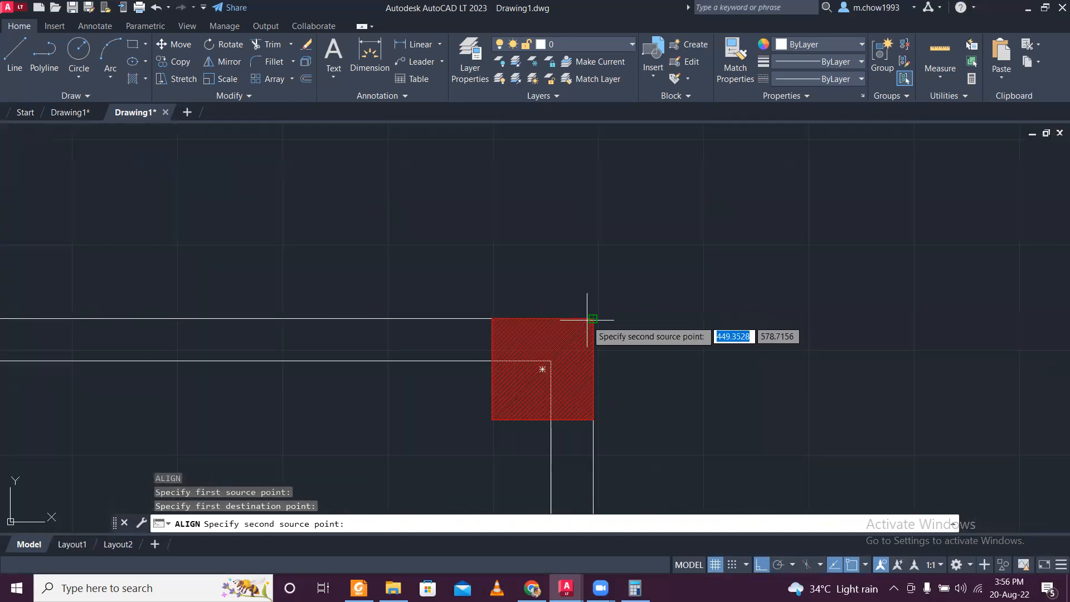
{"action": "left_click", "coordinate": [588, 319]}
{"action": "scroll", "coordinate": [330, 245], "scroll_direction": "down", "scroll_amount": 8}
{"action": "scroll", "coordinate": [308, 339], "scroll_direction": "up", "scroll_amount": 4}
{"action": "scroll", "coordinate": [330, 365], "scroll_direction": "up", "scroll_amount": 8}
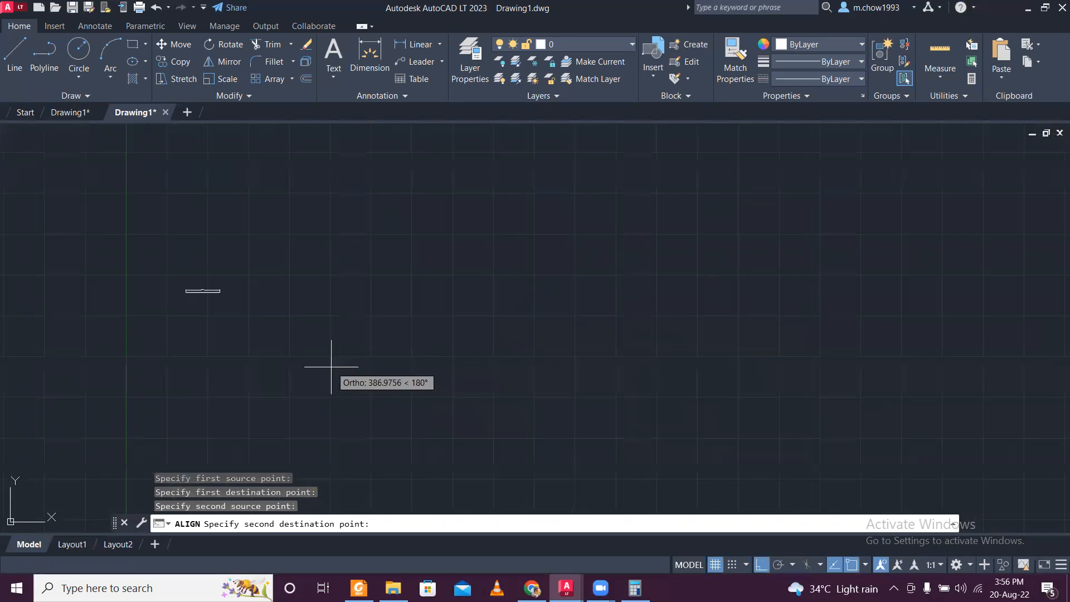
{"action": "scroll", "coordinate": [139, 265], "scroll_direction": "up", "scroll_amount": 8}
{"action": "middle_click_drag", "start_coordinate": [212, 172], "coordinate": [305, 372]}
{"action": "scroll", "coordinate": [305, 372], "scroll_direction": "up", "scroll_amount": 4}
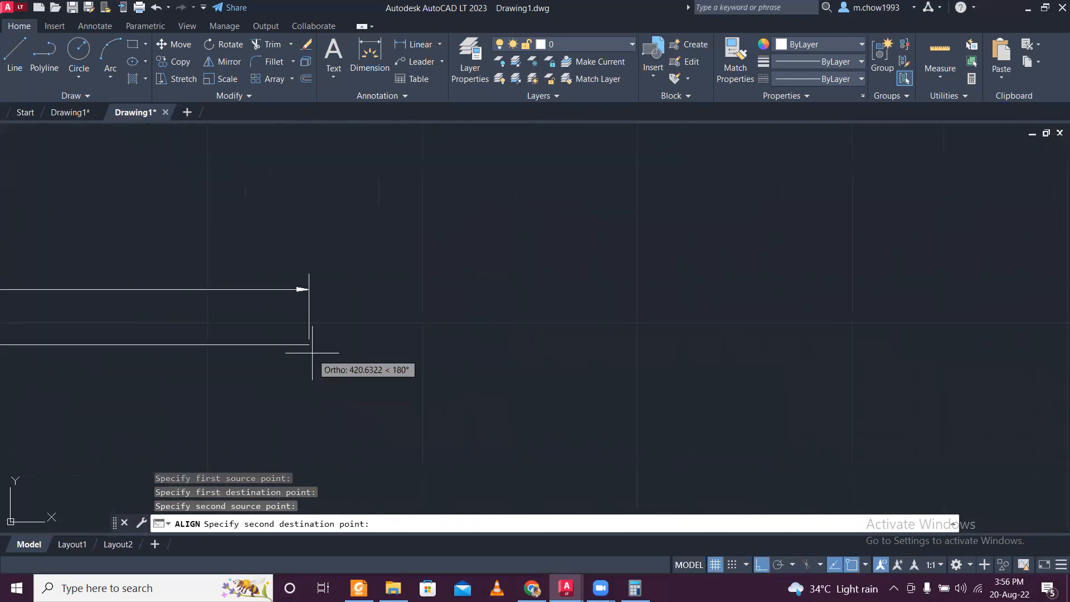
{"action": "left_click", "coordinate": [308, 345]}
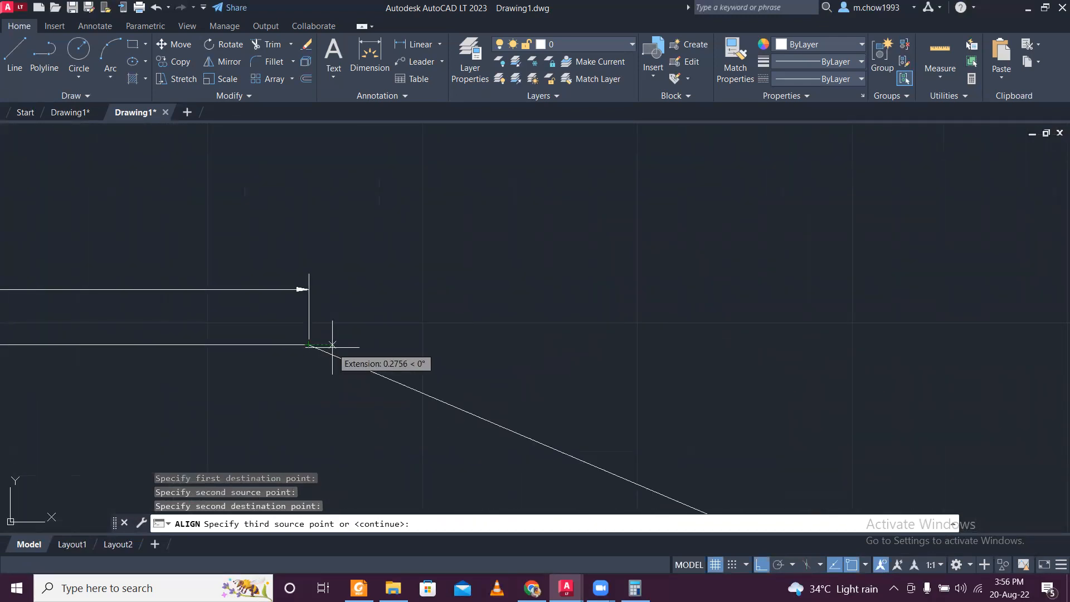
{"action": "key", "text": "Return"}
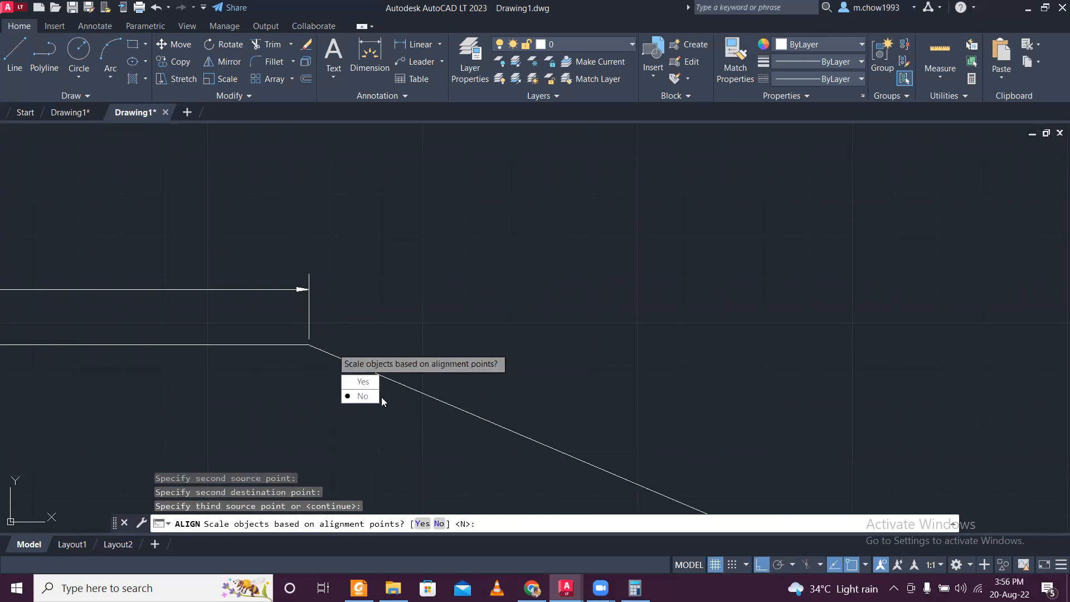
{"action": "left_click", "coordinate": [364, 383]}
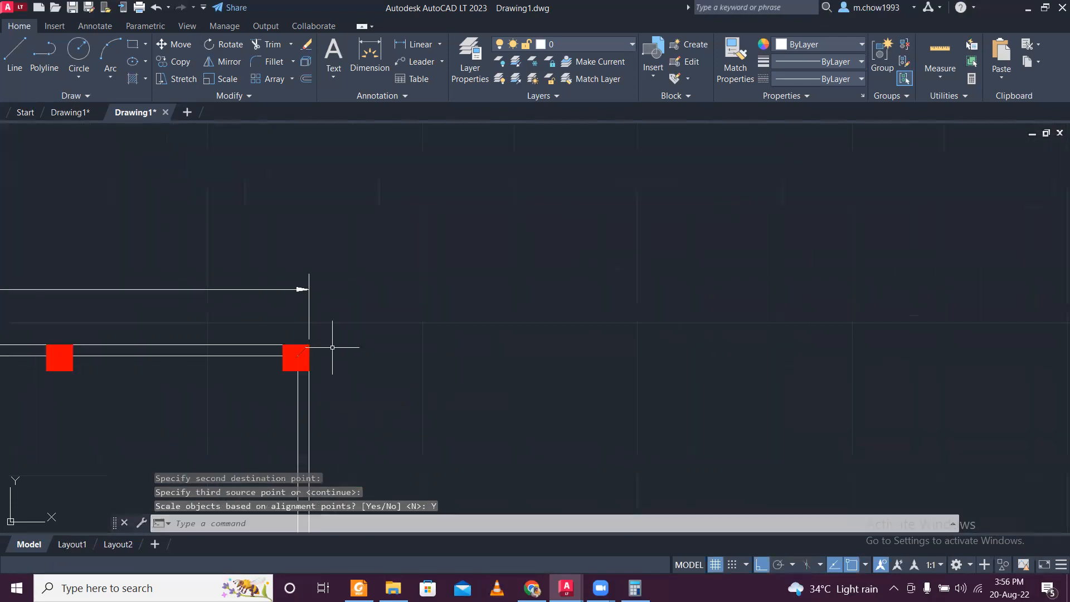
- Erase the reference line beneath the 10.3658 dimension along the ground floor plan's top wall
{"action": "scroll", "coordinate": [254, 334], "scroll_direction": "up", "scroll_amount": 4}
{"action": "middle_click_drag", "start_coordinate": [29, 372], "coordinate": [243, 387]}
{"action": "left_click", "coordinate": [220, 370]}
{"action": "left_click", "coordinate": [201, 330]}
{"action": "key", "text": "Delete"}
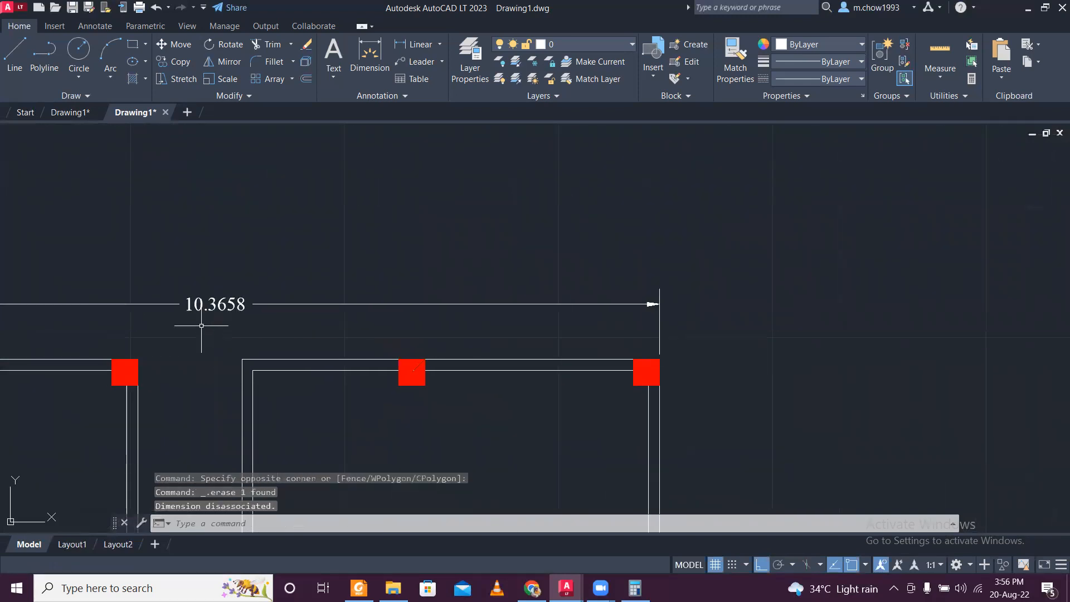
- Measure the width of the middle floor plan's upper-left column with a linear dimension, without placing it
{"action": "scroll", "coordinate": [202, 326], "scroll_direction": "down", "scroll_amount": 6}
{"action": "scroll", "coordinate": [224, 331], "scroll_direction": "up", "scroll_amount": 5}
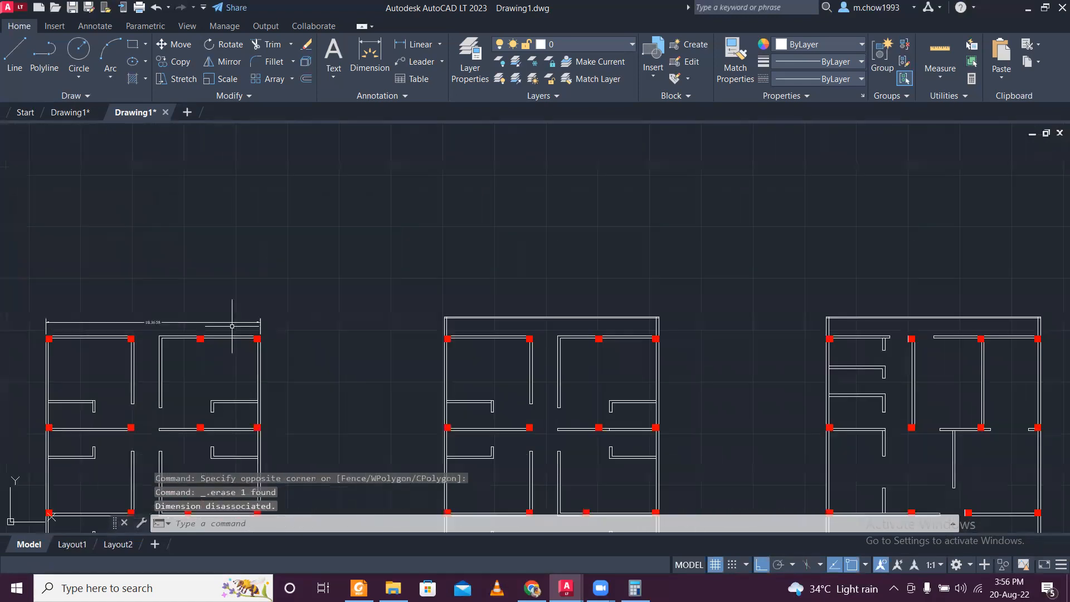
{"action": "scroll", "coordinate": [372, 377], "scroll_direction": "up", "scroll_amount": 2}
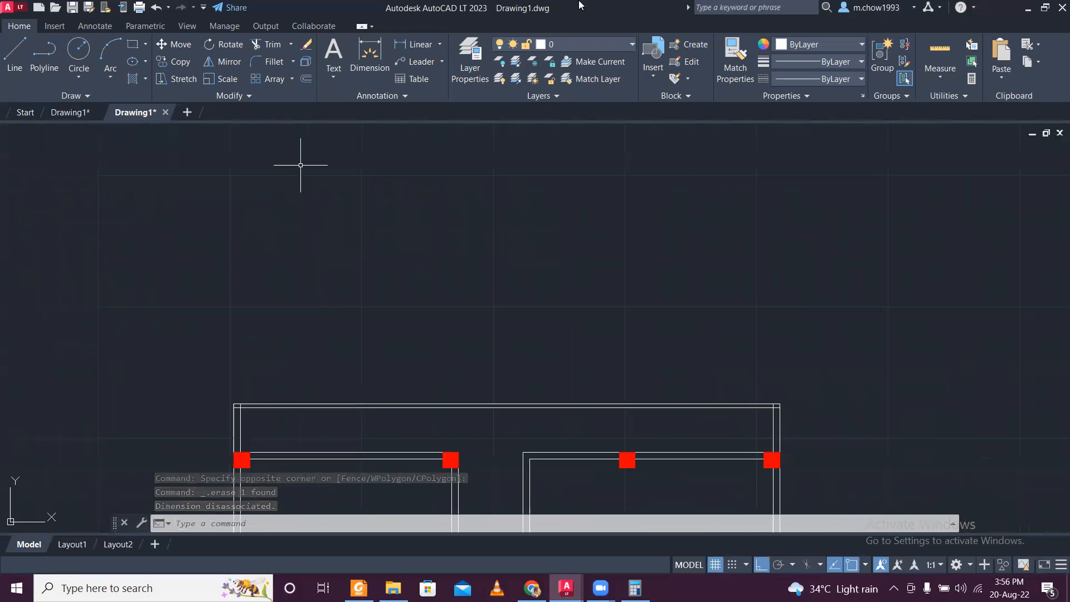
{"action": "left_click", "coordinate": [417, 45]}
{"action": "scroll", "coordinate": [242, 463], "scroll_direction": "up", "scroll_amount": 4}
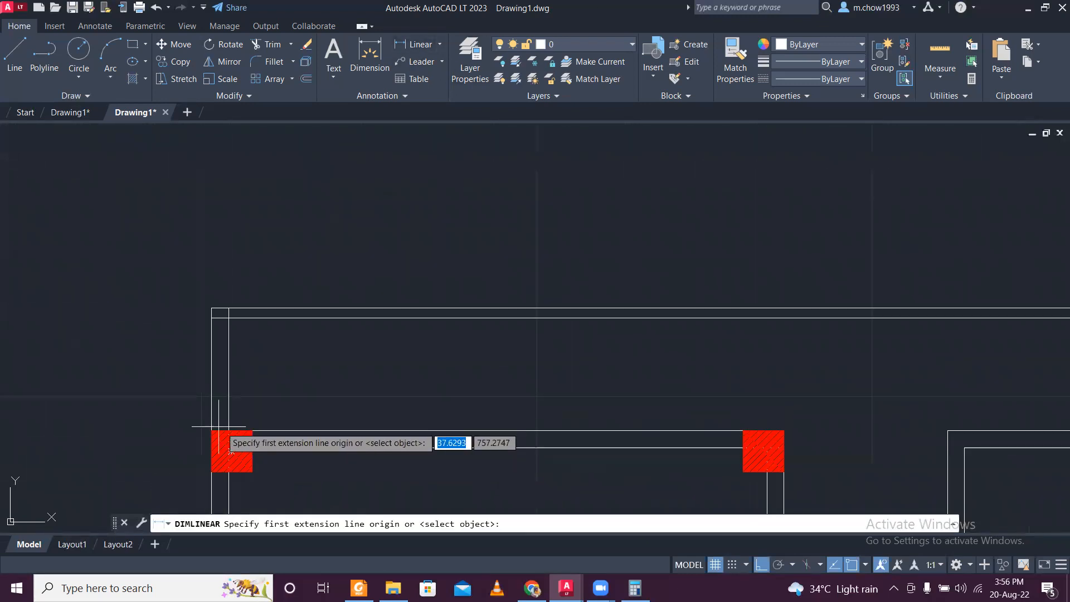
{"action": "left_click", "coordinate": [211, 430]}
{"action": "left_click", "coordinate": [253, 430]}
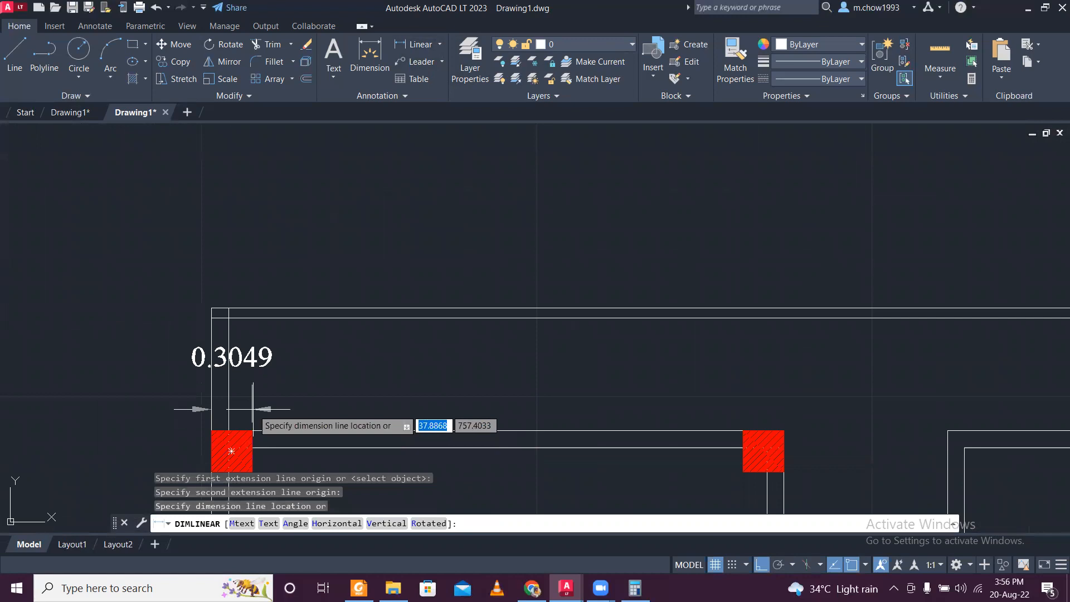
{"action": "key", "text": "Escape"}
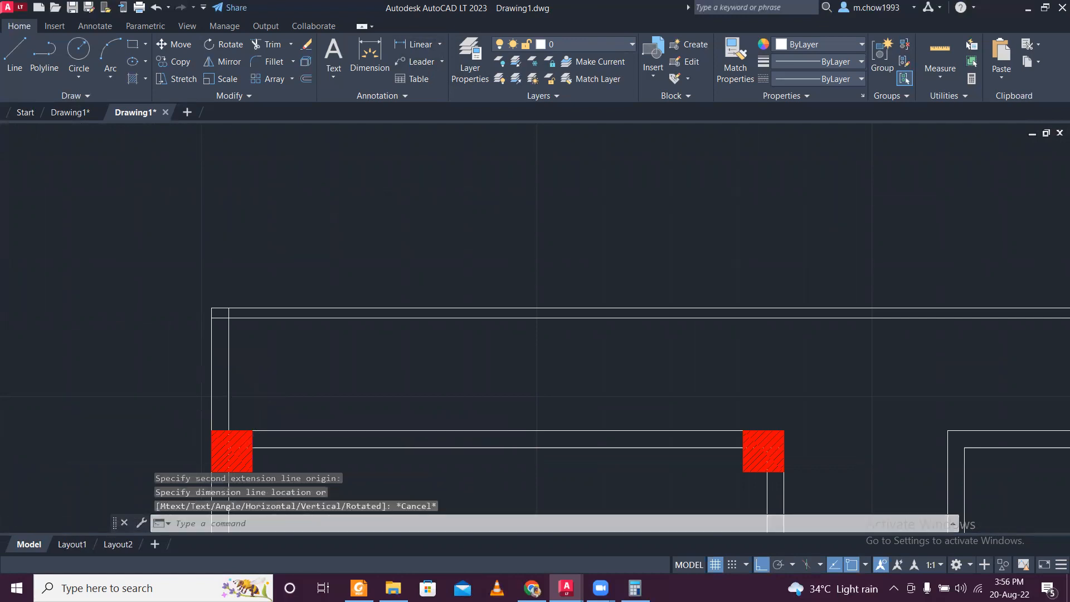
- Measure the overall width of the middle floor plan along its top wall with a linear dimension, without placing it
{"action": "scroll", "coordinate": [258, 405], "scroll_direction": "down", "scroll_amount": 3}
{"action": "scroll", "coordinate": [490, 423], "scroll_direction": "up", "scroll_amount": 2}
{"action": "scroll", "coordinate": [492, 423], "scroll_direction": "down", "scroll_amount": 2}
{"action": "scroll", "coordinate": [492, 423], "scroll_direction": "up", "scroll_amount": 2}
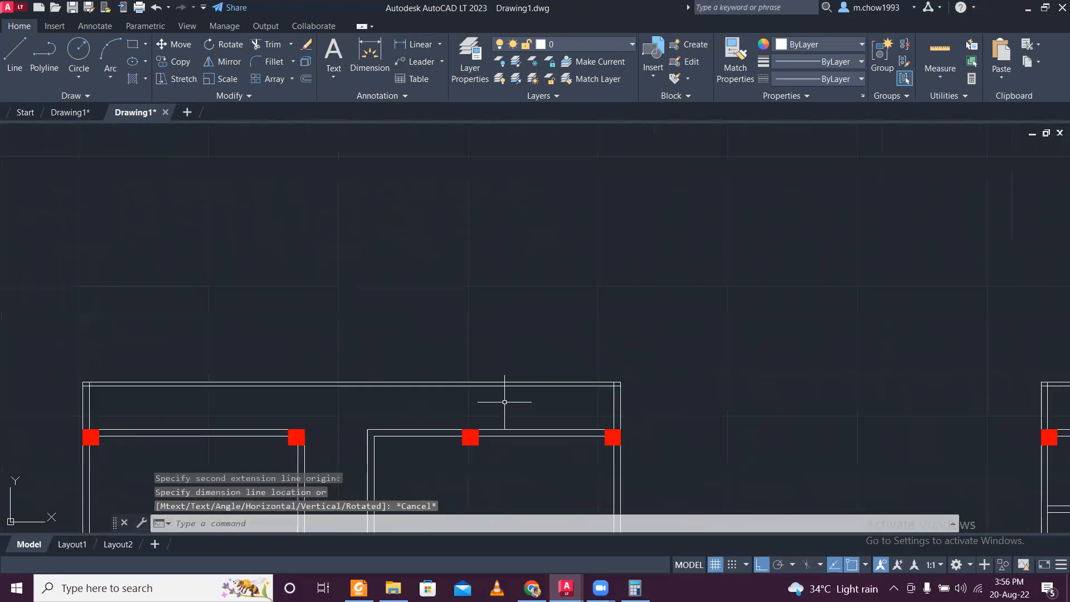
{"action": "key", "text": "Return"}
{"action": "left_click", "coordinate": [82, 382]}
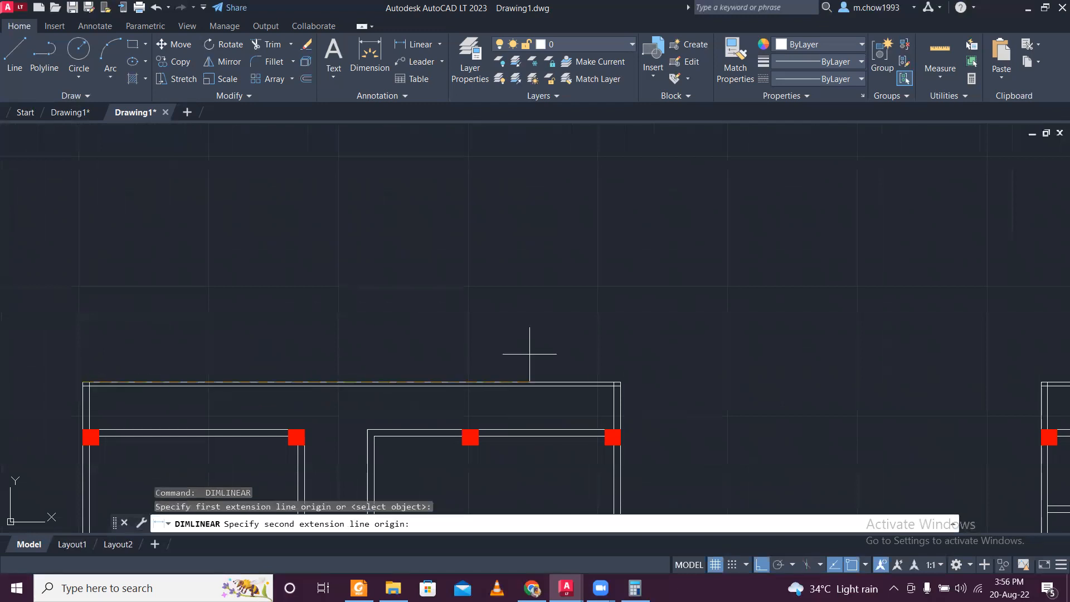
{"action": "left_click", "coordinate": [621, 383]}
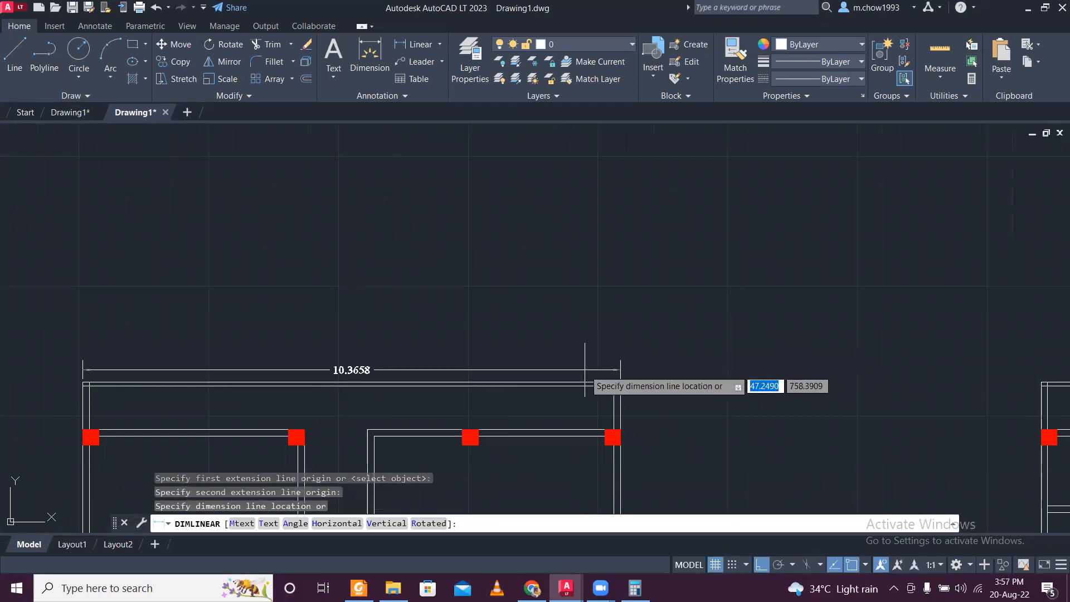
{"action": "scroll", "coordinate": [534, 370], "scroll_direction": "up", "scroll_amount": 2}
{"action": "key", "text": "Escape"}
- Switch to the original feet-and-inches drawing and select the overall vertical dimension beside the ground floor plan
{"action": "scroll", "coordinate": [452, 429], "scroll_direction": "down", "scroll_amount": 4}
{"action": "middle_click_drag", "start_coordinate": [377, 423], "coordinate": [444, 340]}
{"action": "scroll", "coordinate": [433, 324], "scroll_direction": "down", "scroll_amount": 4}
{"action": "scroll", "coordinate": [437, 318], "scroll_direction": "up", "scroll_amount": 4}
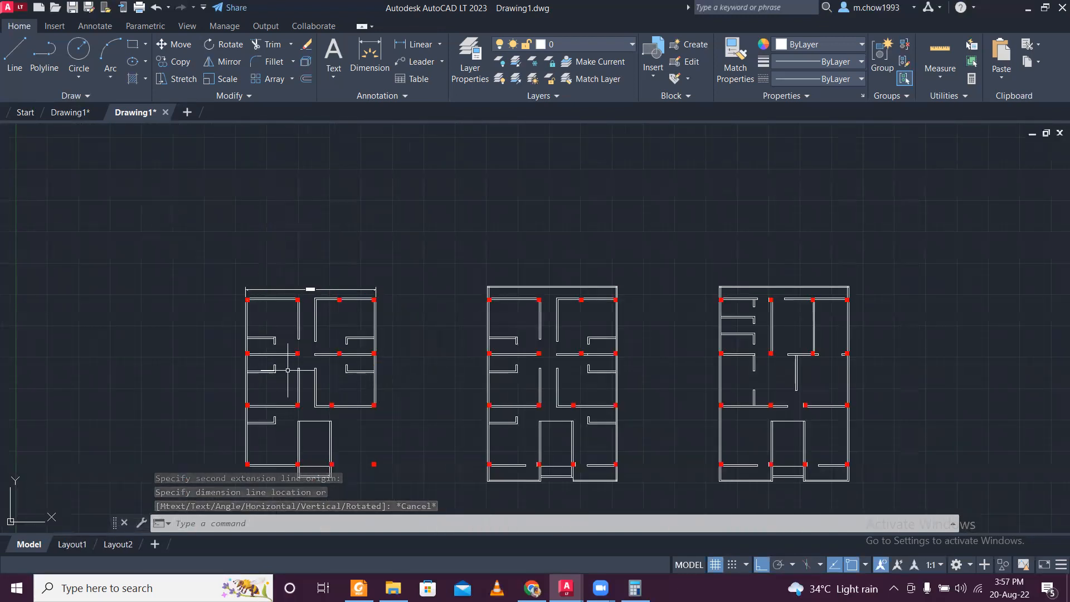
{"action": "middle_click_drag", "start_coordinate": [298, 342], "coordinate": [316, 306]}
{"action": "left_click", "coordinate": [71, 112]}
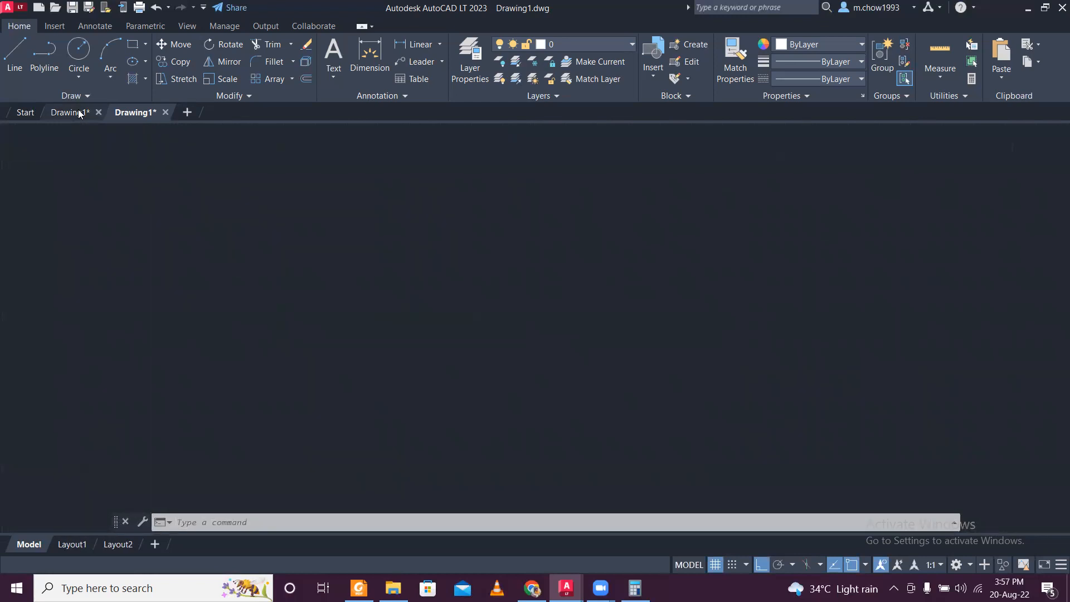
{"action": "scroll", "coordinate": [181, 356], "scroll_direction": "up", "scroll_amount": 5}
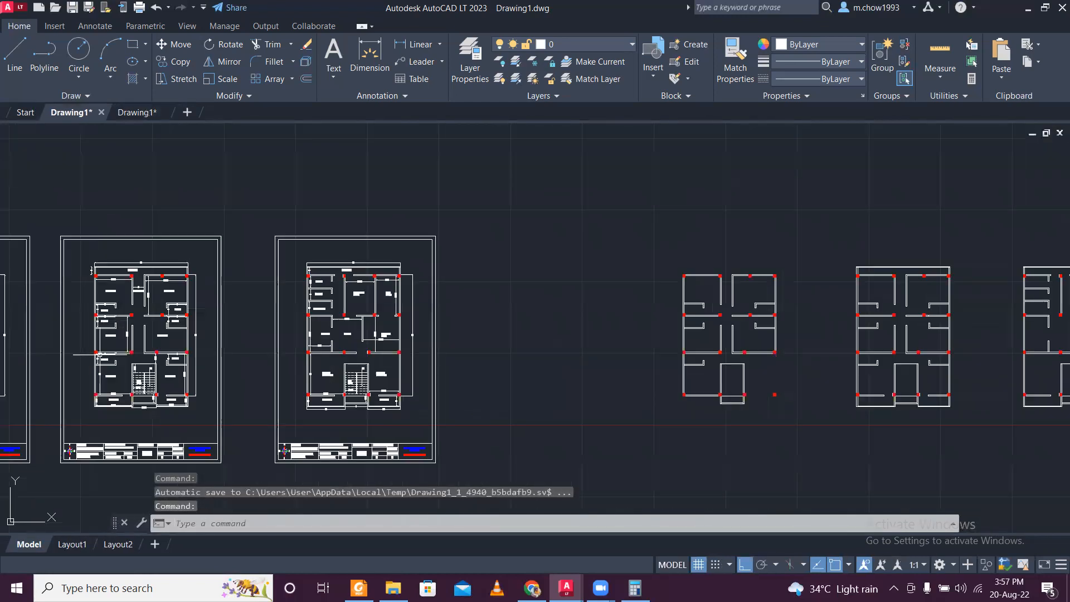
{"action": "scroll", "coordinate": [219, 339], "scroll_direction": "up", "scroll_amount": 6}
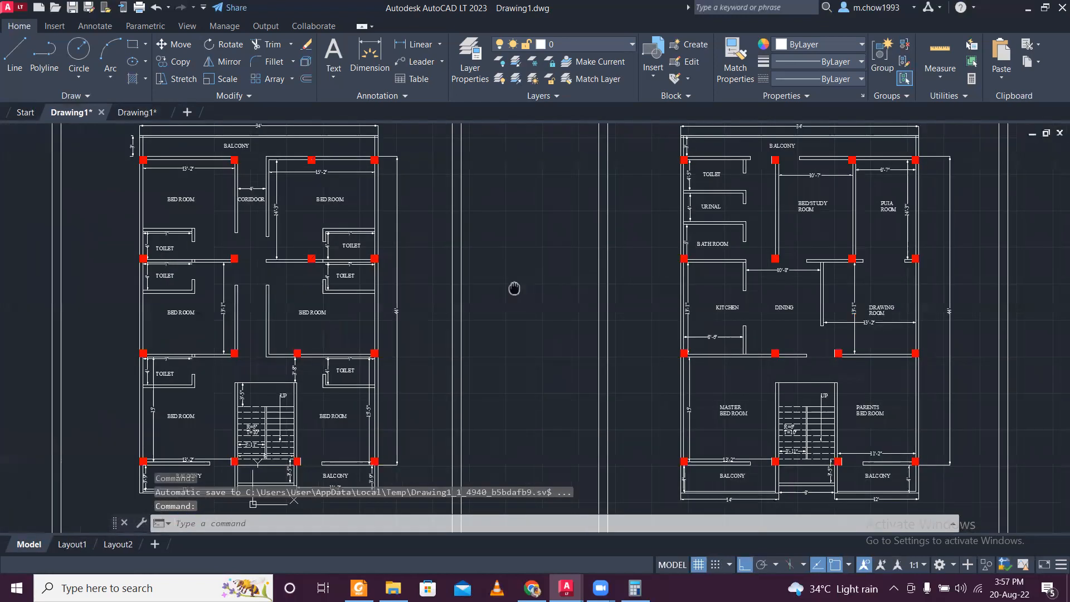
{"action": "left_click", "coordinate": [301, 319]}
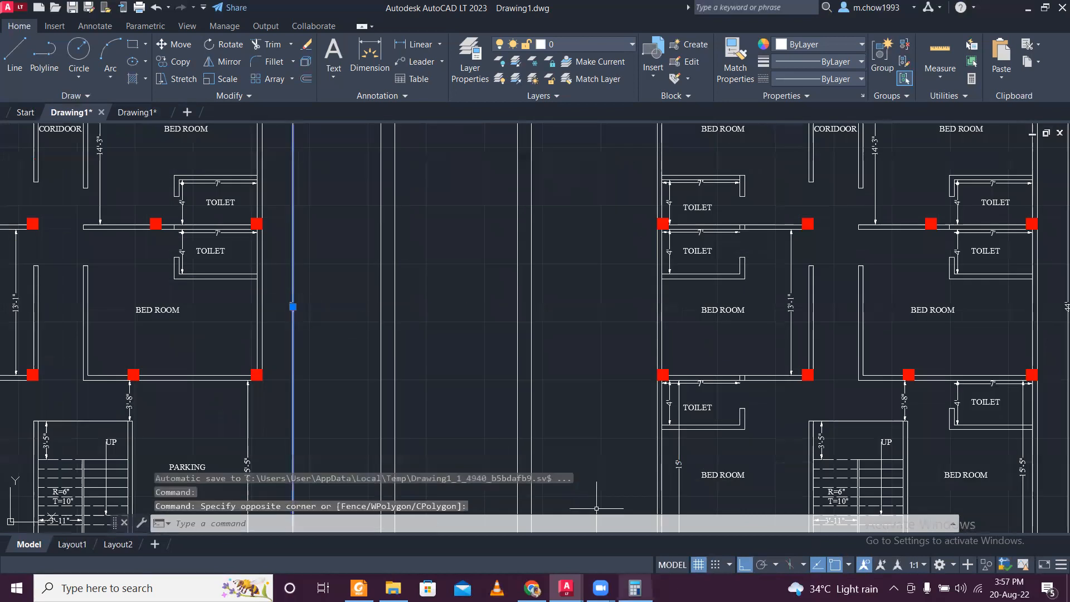
- Switch to Calculator and convert the 44-foot plan length to metres by computing 44 ÷ 3.28
{"action": "left_click", "coordinate": [635, 588]}
{"action": "key", "text": "Escape"}
{"action": "type", "text": "44*"}
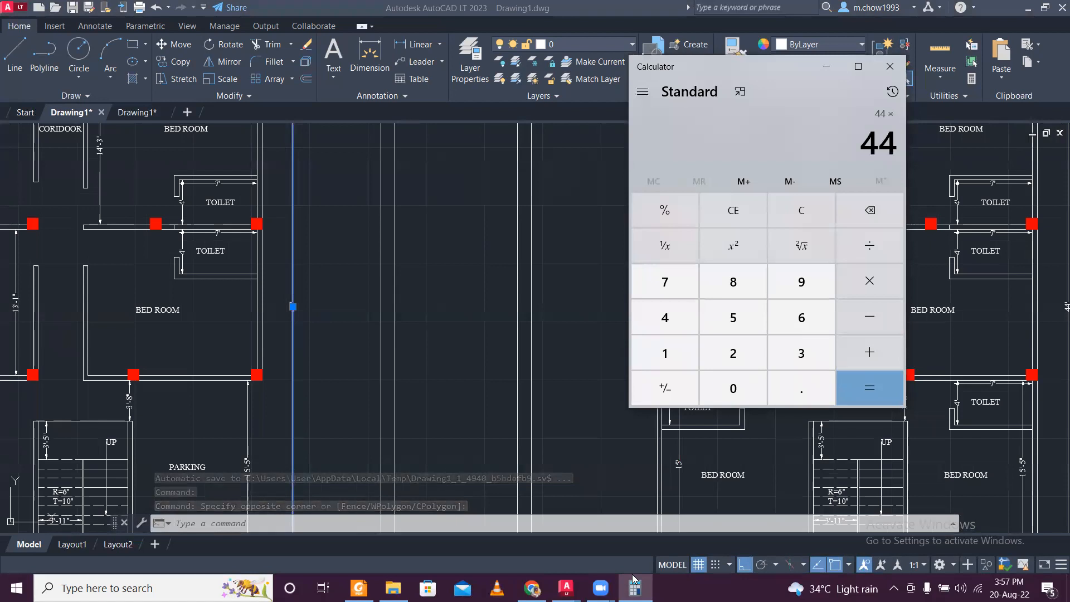
{"action": "key", "text": "slash"}
{"action": "type", "text": "3.28"}
{"action": "key", "text": "Return"}
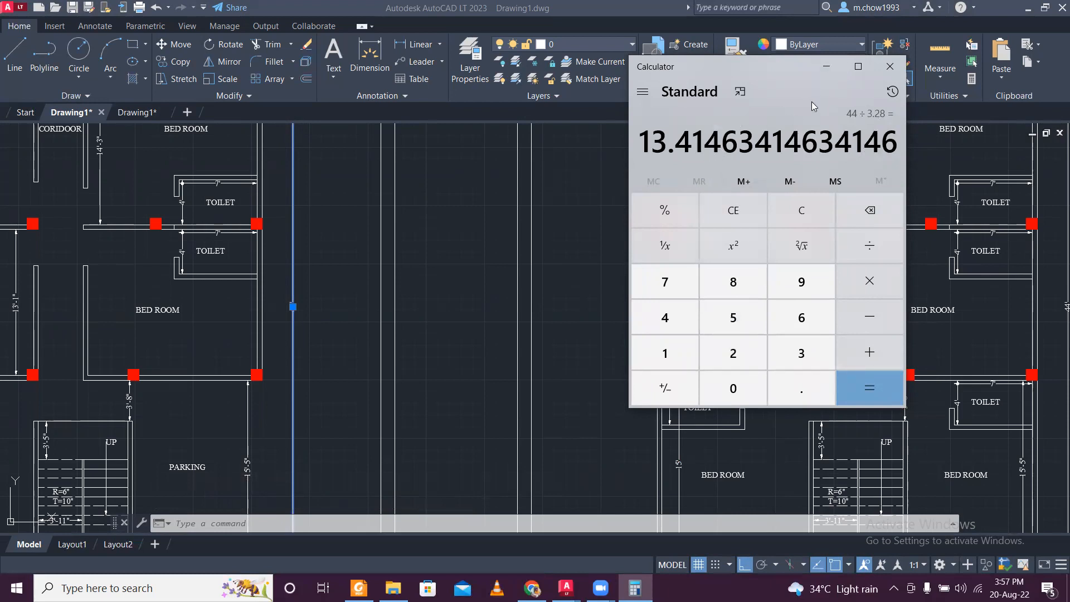
{"action": "left_click", "coordinate": [826, 66]}
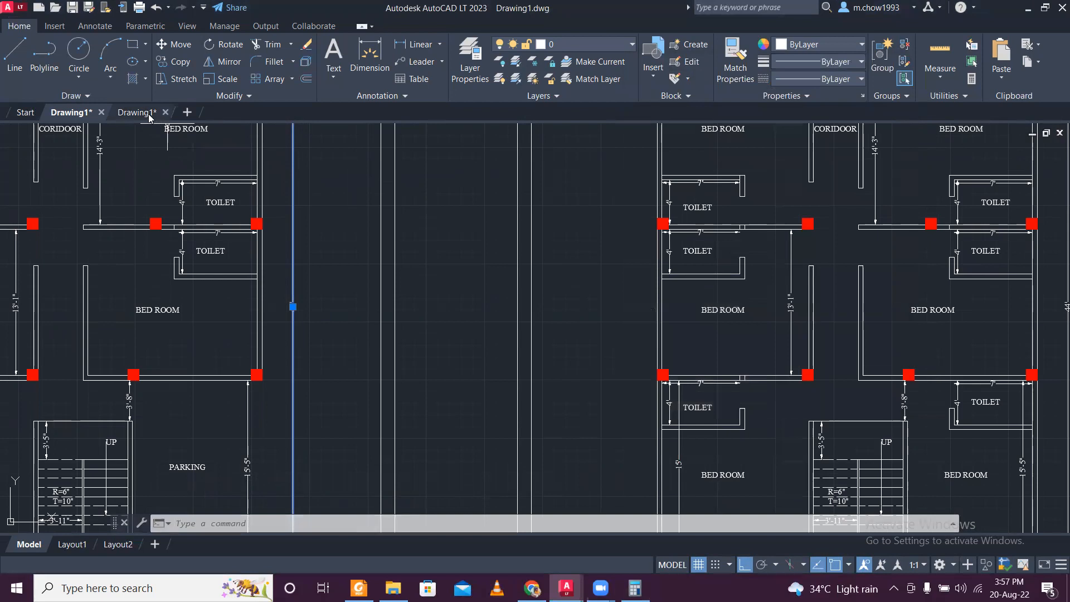
- In the metric drawing, add a vertical linear dimension outside the ground floor plan's left wall, from its upper-left to its lower-left column corner
{"action": "left_click", "coordinate": [136, 112]}
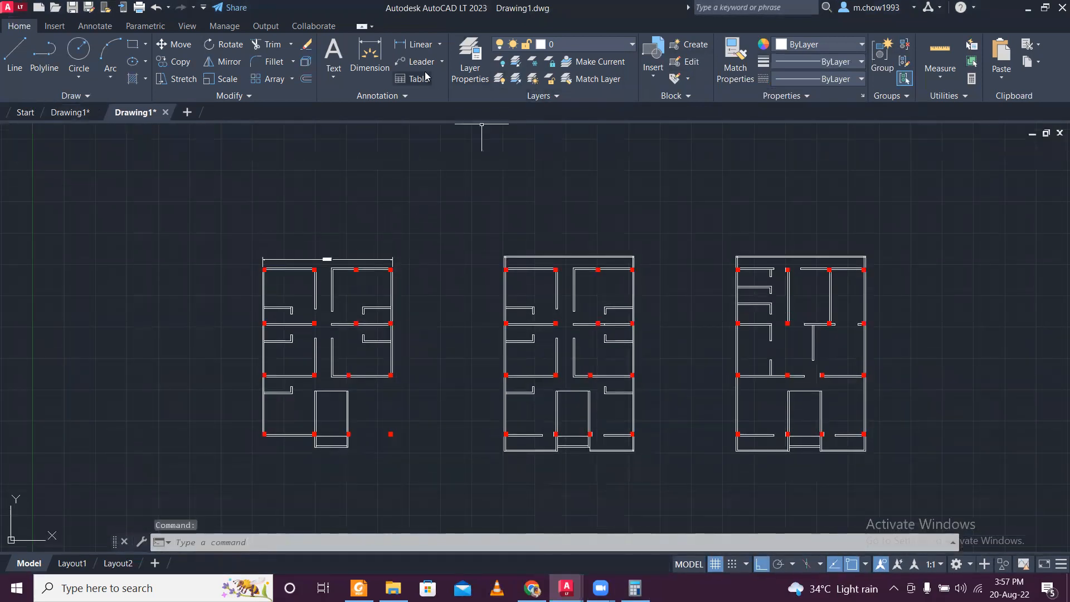
{"action": "left_click", "coordinate": [420, 44]}
{"action": "scroll", "coordinate": [281, 271], "scroll_direction": "up", "scroll_amount": 8}
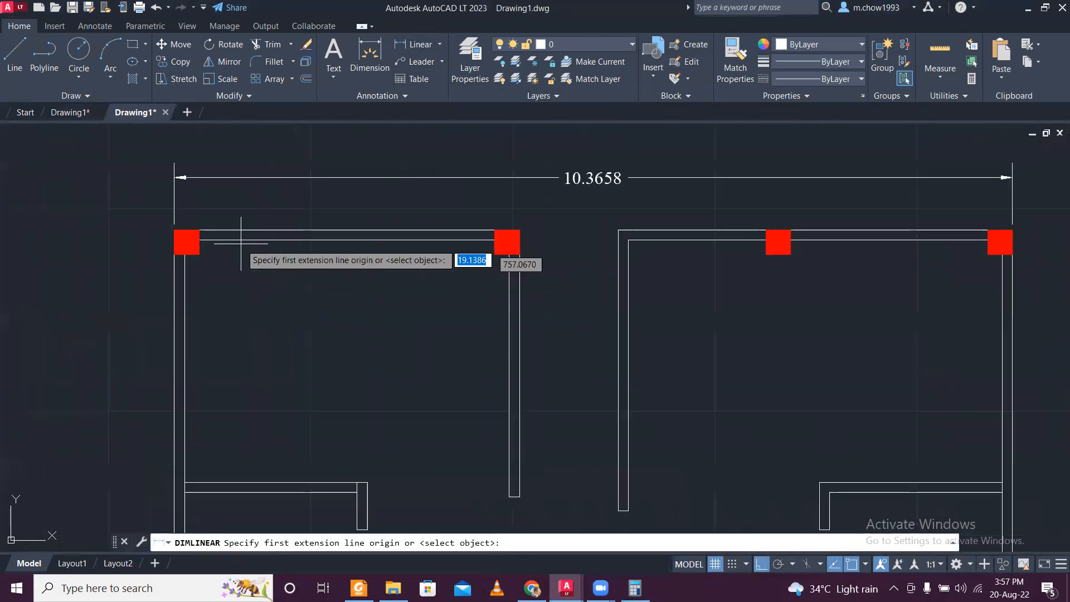
{"action": "left_click", "coordinate": [177, 233]}
{"action": "scroll", "coordinate": [176, 233], "scroll_direction": "down", "scroll_amount": 6}
{"action": "scroll", "coordinate": [184, 390], "scroll_direction": "up", "scroll_amount": 6}
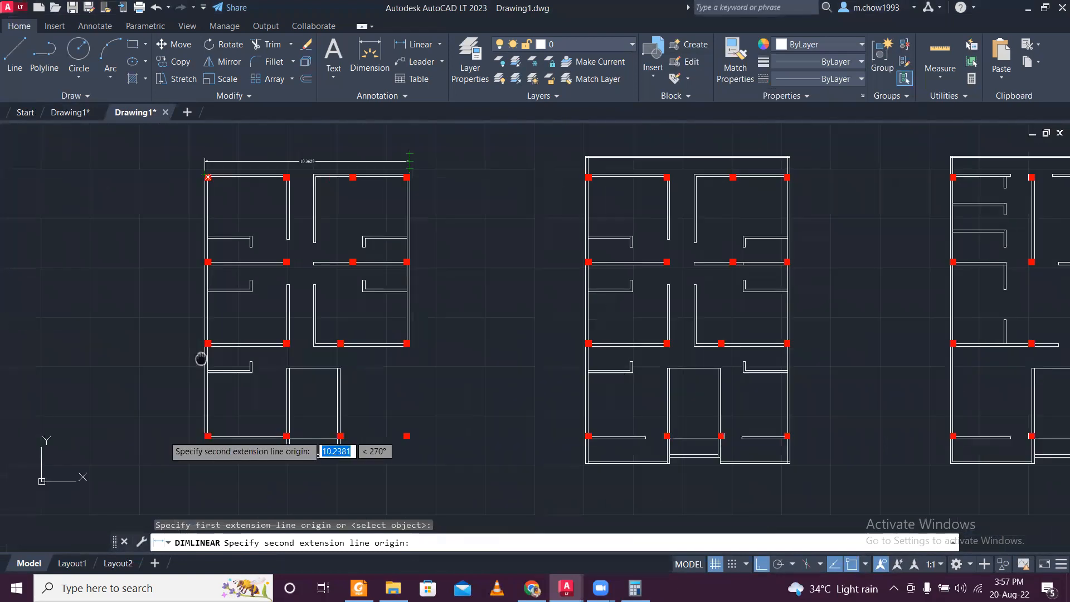
{"action": "left_click", "coordinate": [258, 307]}
{"action": "left_click", "coordinate": [169, 319]}
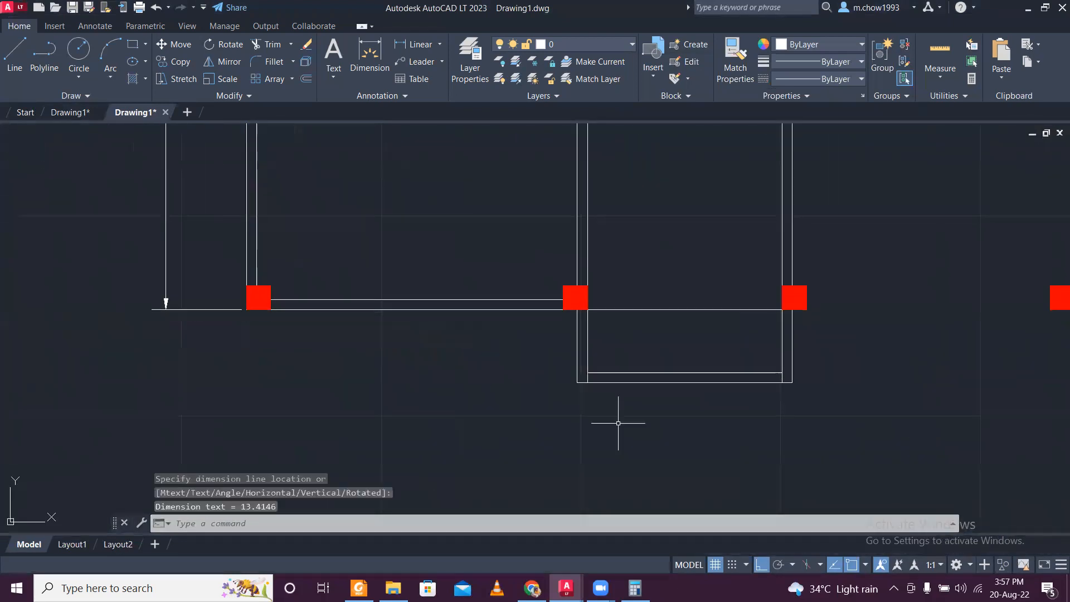
- Compare the ground floor plan's new vertical dimension with the Calculator result
{"action": "left_click", "coordinate": [635, 588]}
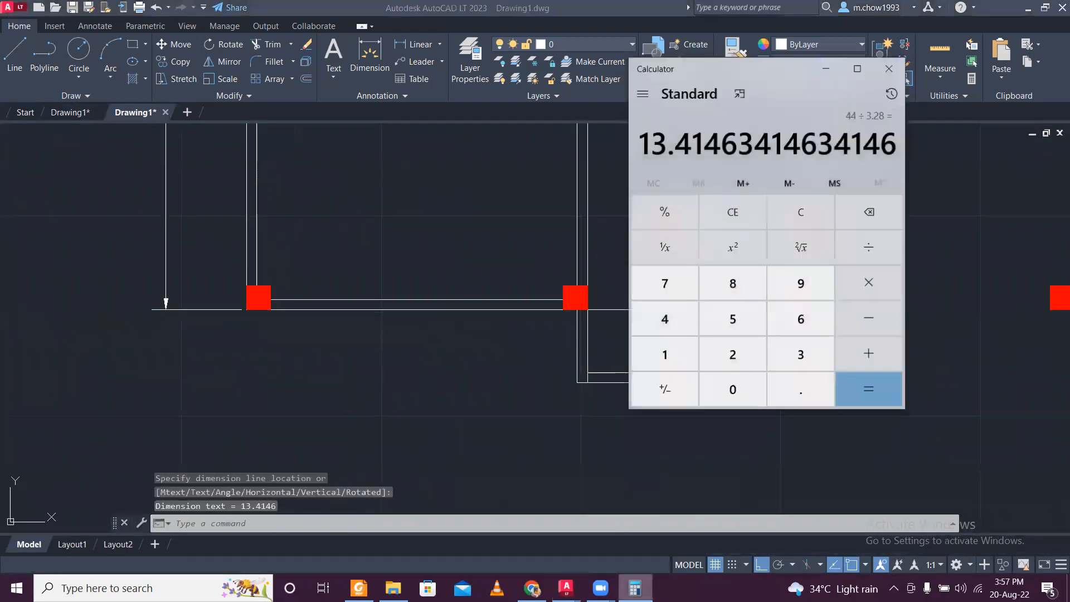
{"action": "left_click", "coordinate": [635, 588]}
{"action": "scroll", "coordinate": [387, 256], "scroll_direction": "down", "scroll_amount": 4}
{"action": "middle_click_drag", "start_coordinate": [343, 191], "coordinate": [374, 416]}
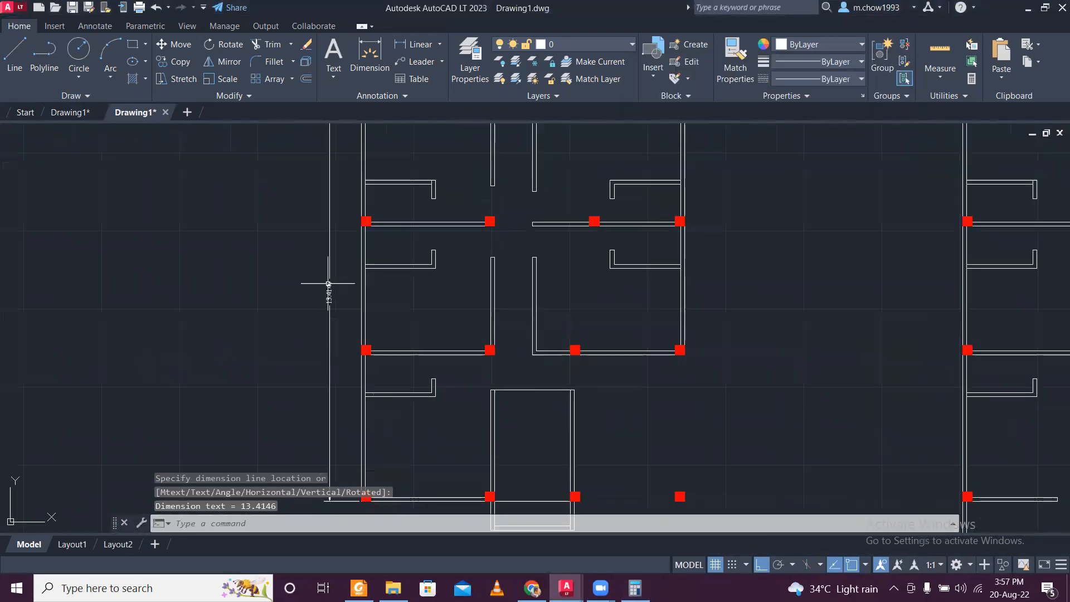
{"action": "scroll", "coordinate": [328, 283], "scroll_direction": "up", "scroll_amount": 5}
{"action": "scroll", "coordinate": [335, 300], "scroll_direction": "down", "scroll_amount": 7}
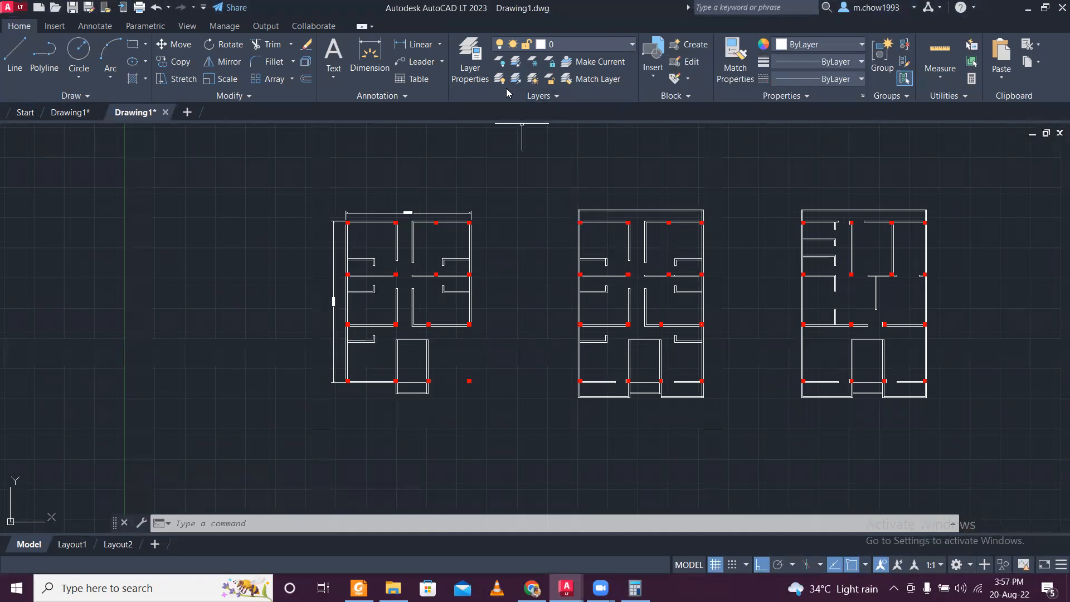
{"action": "scroll", "coordinate": [357, 212], "scroll_direction": "up", "scroll_amount": 4}
{"action": "scroll", "coordinate": [357, 212], "scroll_direction": "down", "scroll_amount": 4}
{"action": "scroll", "coordinate": [357, 211], "scroll_direction": "up", "scroll_amount": 6}
{"action": "left_click", "coordinate": [352, 273]}
{"action": "left_click", "coordinate": [321, 221]}
{"action": "key", "text": "Escape"}
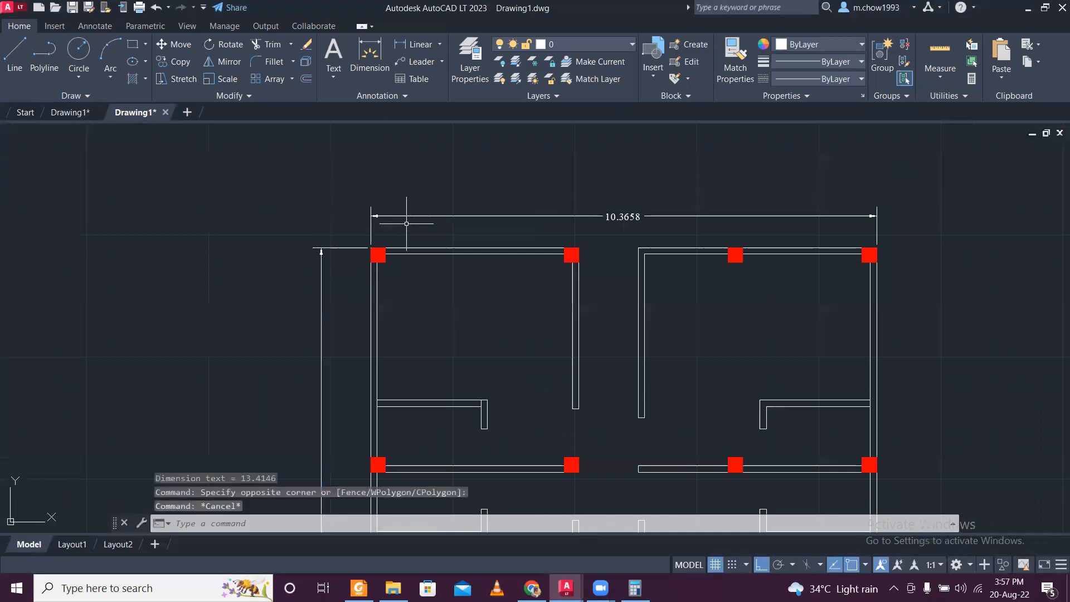
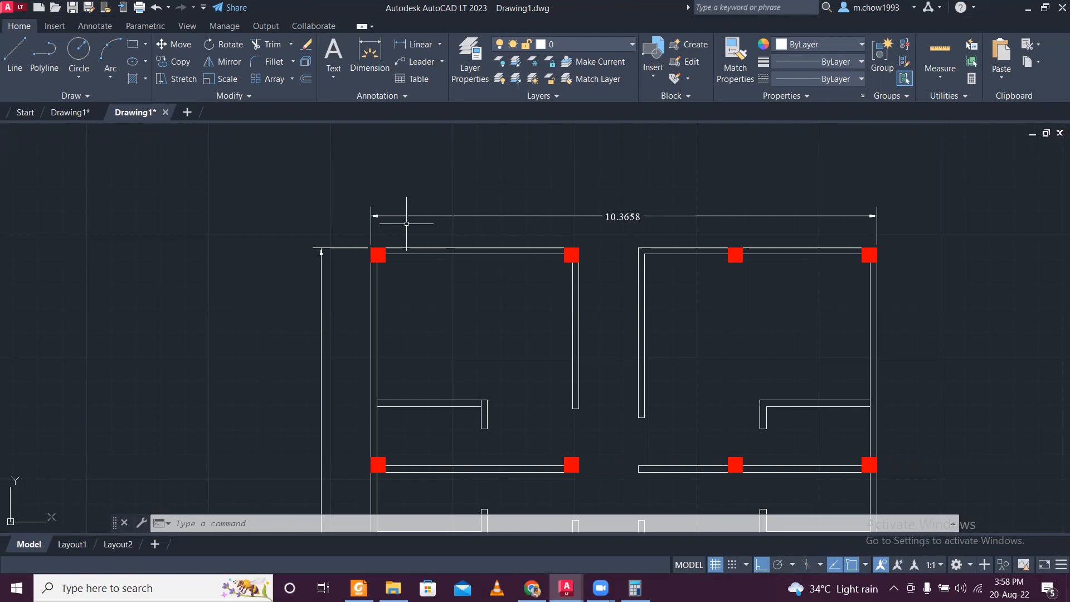
- Delete the inner line of the ground floor plan's left exterior wall
{"action": "scroll", "coordinate": [517, 167], "scroll_direction": "down", "scroll_amount": 6}
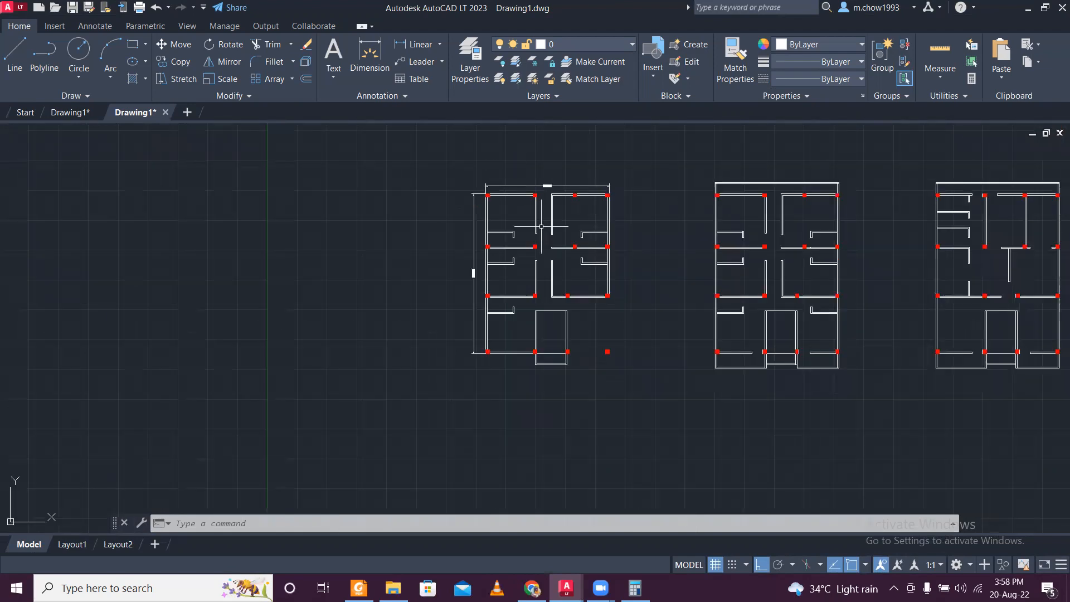
{"action": "scroll", "coordinate": [545, 241], "scroll_direction": "up", "scroll_amount": 2}
{"action": "scroll", "coordinate": [540, 241], "scroll_direction": "up", "scroll_amount": 2}
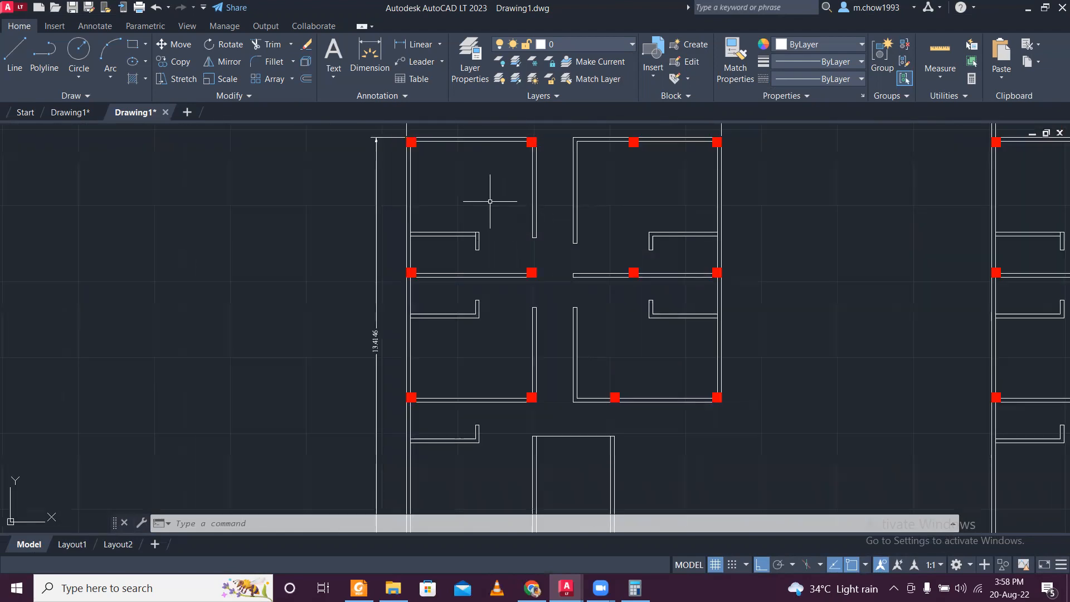
{"action": "scroll", "coordinate": [433, 137], "scroll_direction": "up", "scroll_amount": 3}
{"action": "scroll", "coordinate": [429, 132], "scroll_direction": "down", "scroll_amount": 6}
{"action": "scroll", "coordinate": [416, 185], "scroll_direction": "up", "scroll_amount": 7}
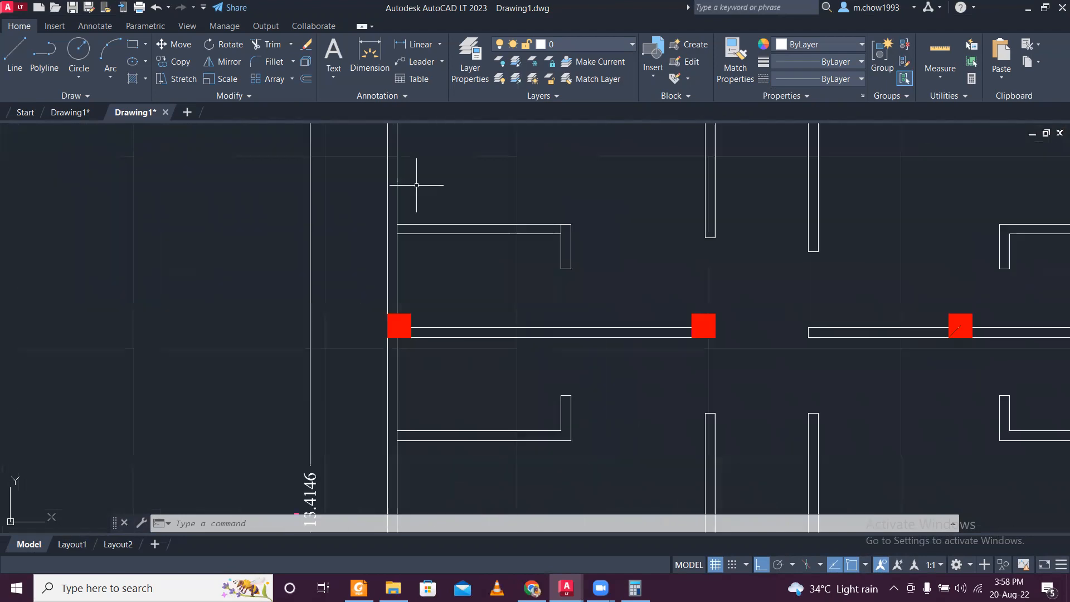
{"action": "middle_click_drag", "start_coordinate": [410, 168], "coordinate": [431, 281]}
{"action": "left_click", "coordinate": [437, 280]}
{"action": "left_click", "coordinate": [413, 253]}
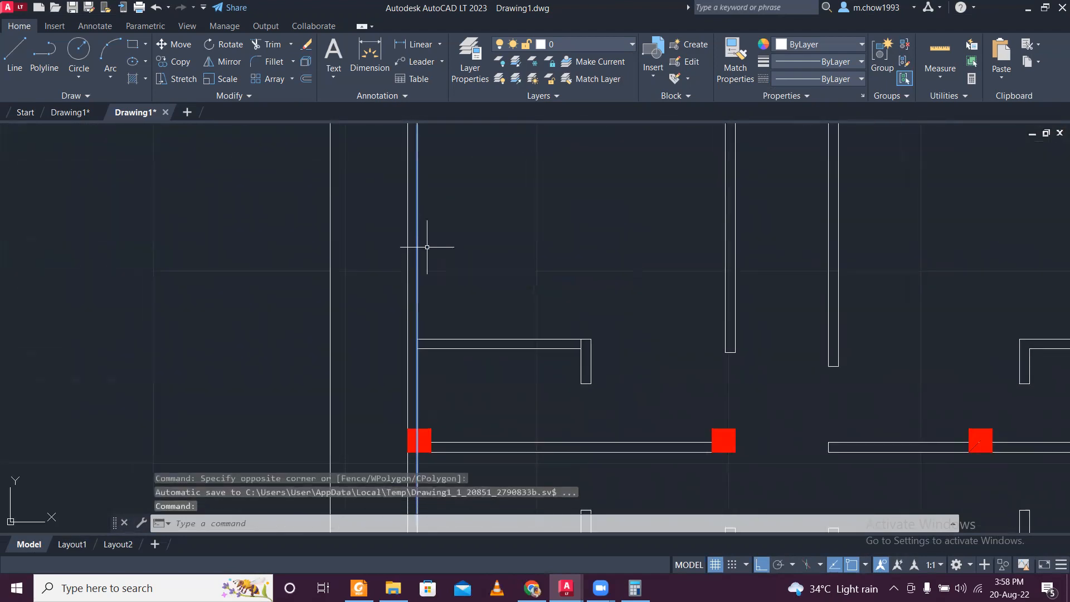
{"action": "scroll", "coordinate": [432, 243], "scroll_direction": "down", "scroll_amount": 4}
{"action": "mouse_move", "coordinate": [429, 428]}
{"action": "middle_mouse_down"}
{"action": "mouse_move", "coordinate": [407, 349]}
{"action": "mouse_move", "coordinate": [431, 322]}
{"action": "middle_mouse_up"}
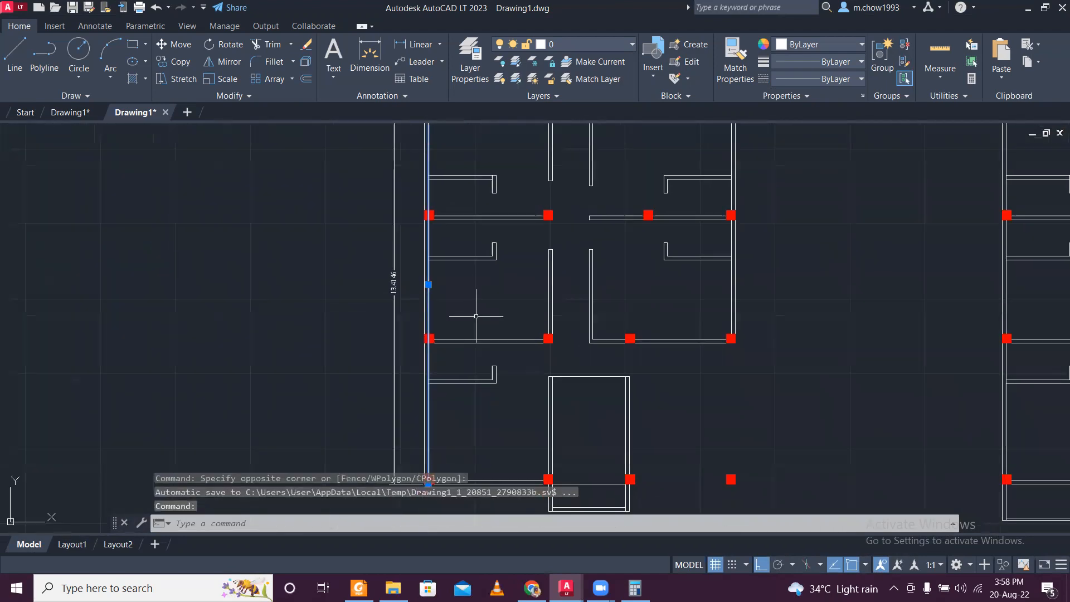
{"action": "key", "text": "Delete"}
{"action": "scroll", "coordinate": [427, 485], "scroll_direction": "up", "scroll_amount": 2}
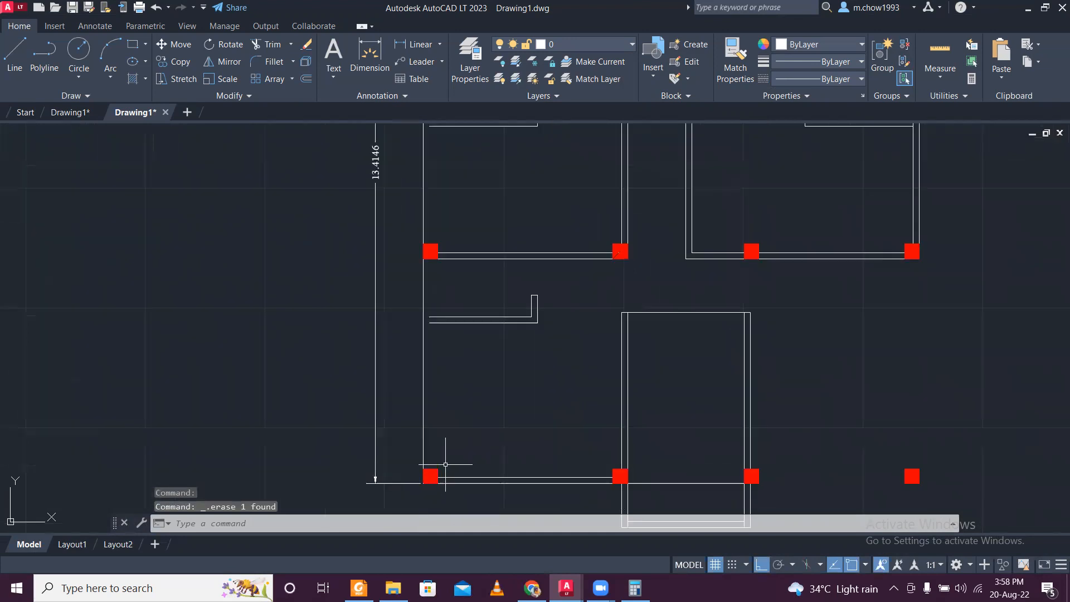
{"action": "left_click", "coordinate": [444, 435]}
{"action": "scroll", "coordinate": [490, 391], "scroll_direction": "down", "scroll_amount": 5}
{"action": "scroll", "coordinate": [487, 196], "scroll_direction": "up", "scroll_amount": 8}
{"action": "scroll", "coordinate": [487, 196], "scroll_direction": "down", "scroll_amount": 5}
{"action": "key", "text": "Escape"}
{"action": "middle_click_drag", "start_coordinate": [478, 425], "coordinate": [482, 401]}
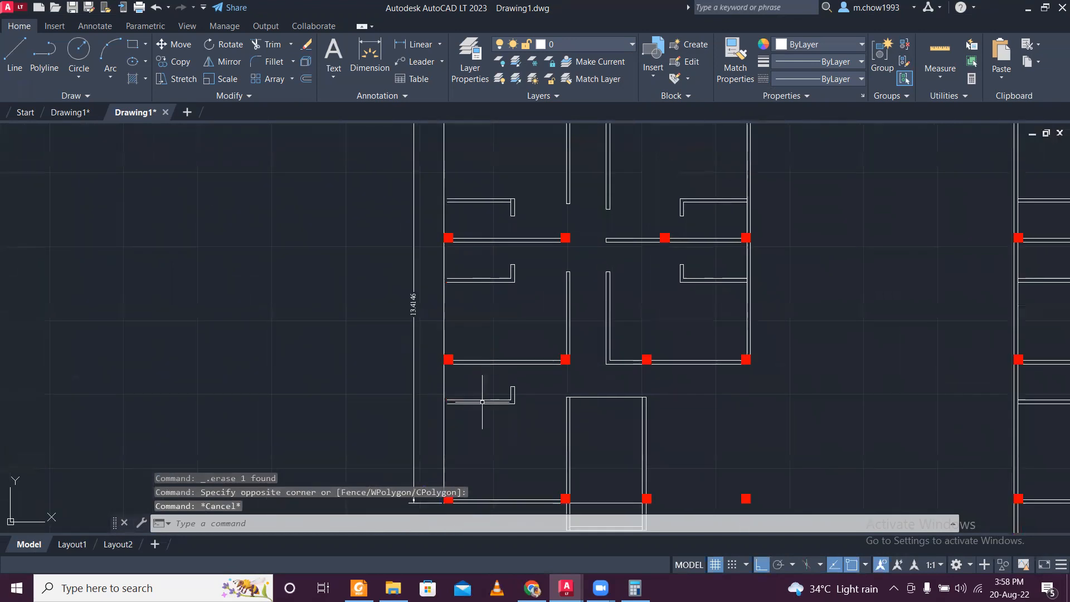
{"action": "middle_click_drag", "start_coordinate": [454, 448], "coordinate": [443, 372]}
{"action": "scroll", "coordinate": [451, 384], "scroll_direction": "up", "scroll_amount": 4}
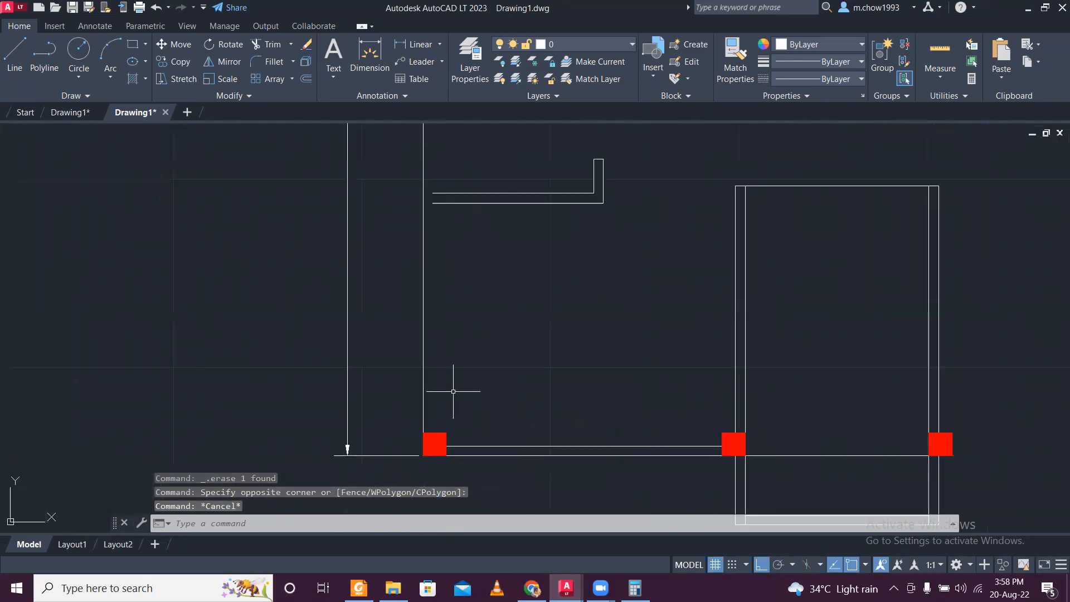
{"action": "key", "text": "o"}
{"action": "key", "text": "Return"}
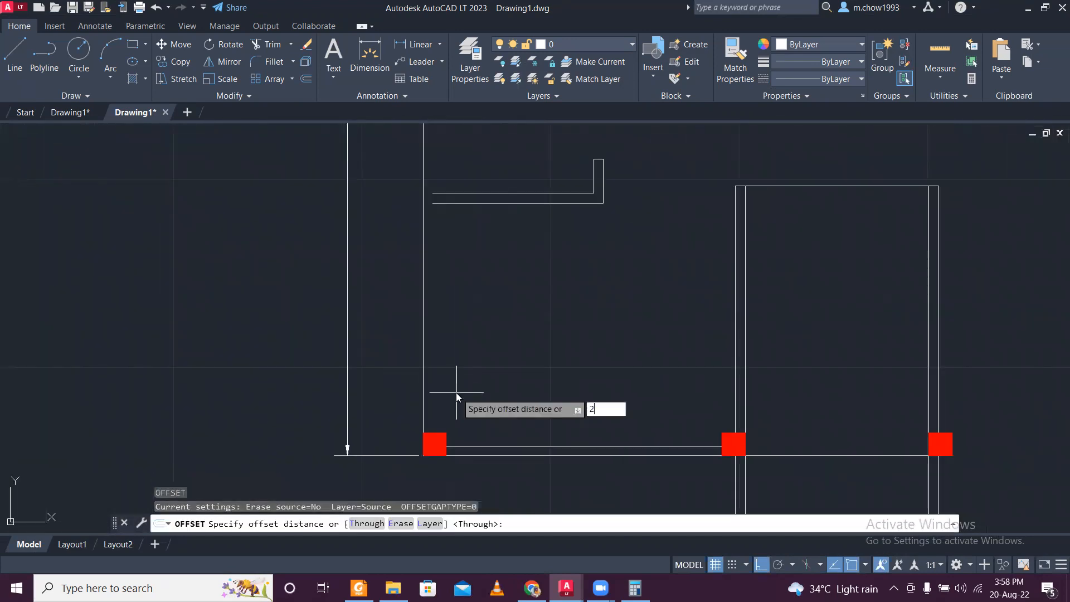
{"action": "type", "text": "250"}
{"action": "key", "text": "Return"}
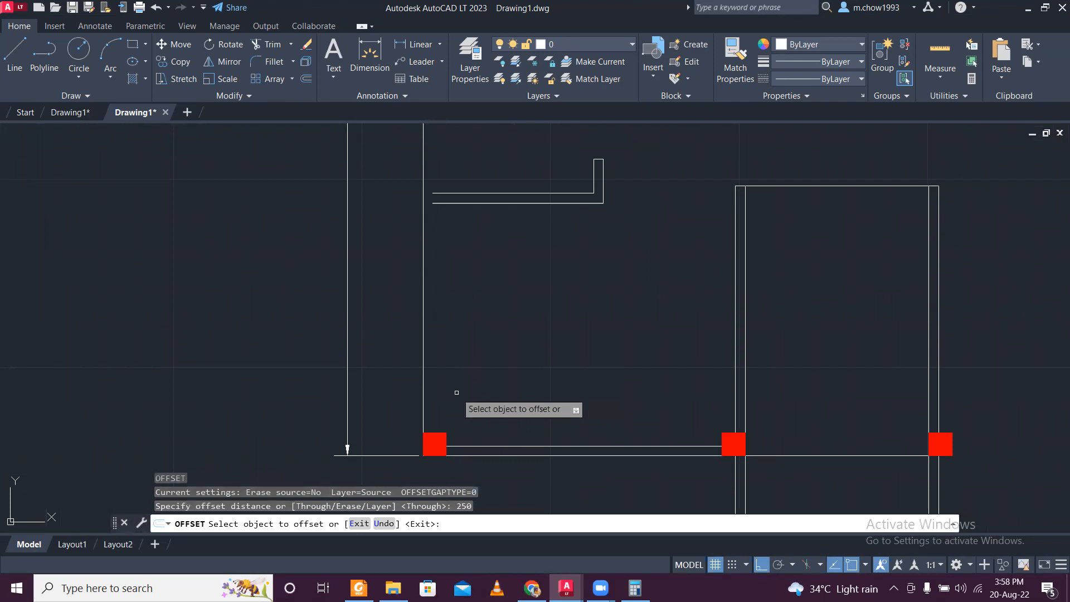
{"action": "left_click", "coordinate": [423, 368]}
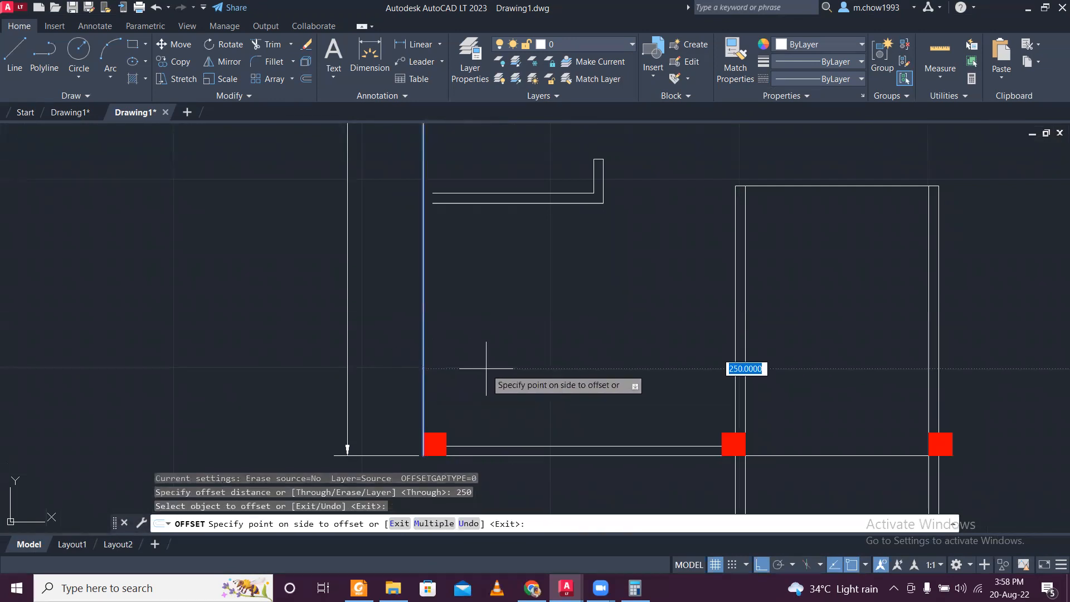
{"action": "key", "text": "Escape"}
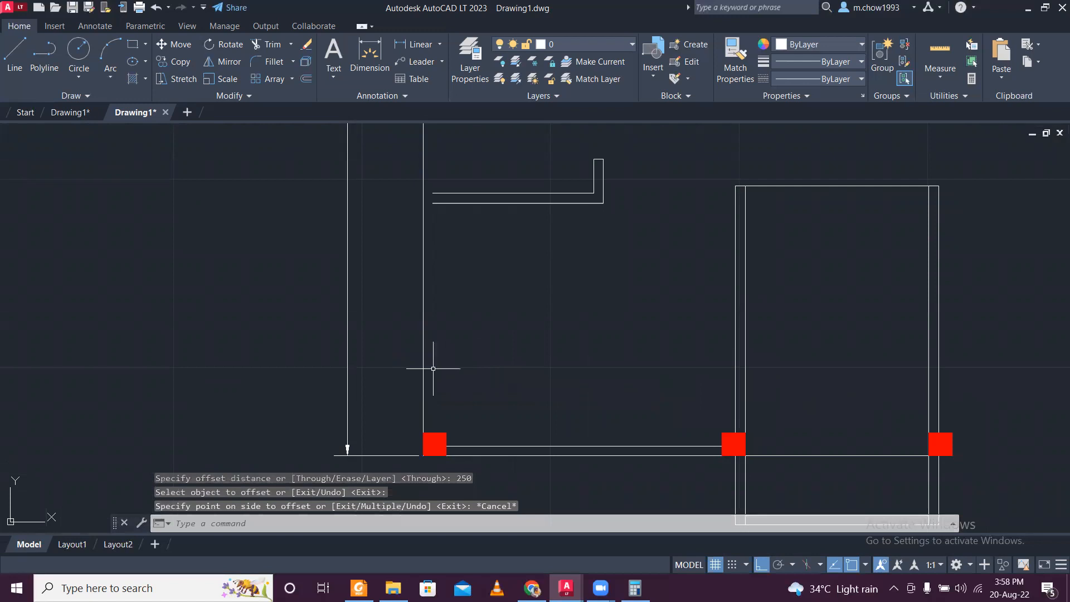
- Offset the ground floor plan's left outer wall line inward by 0.25
{"action": "key", "text": "Return"}
{"action": "type", "text": "."}
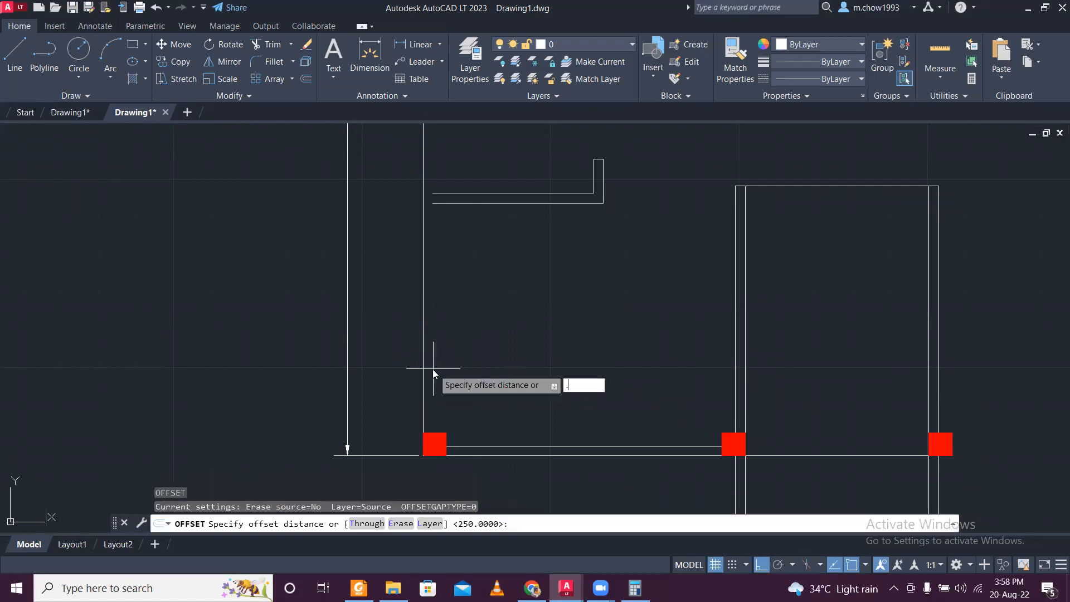
{"action": "type", "text": "25"}
{"action": "key", "text": "Return"}
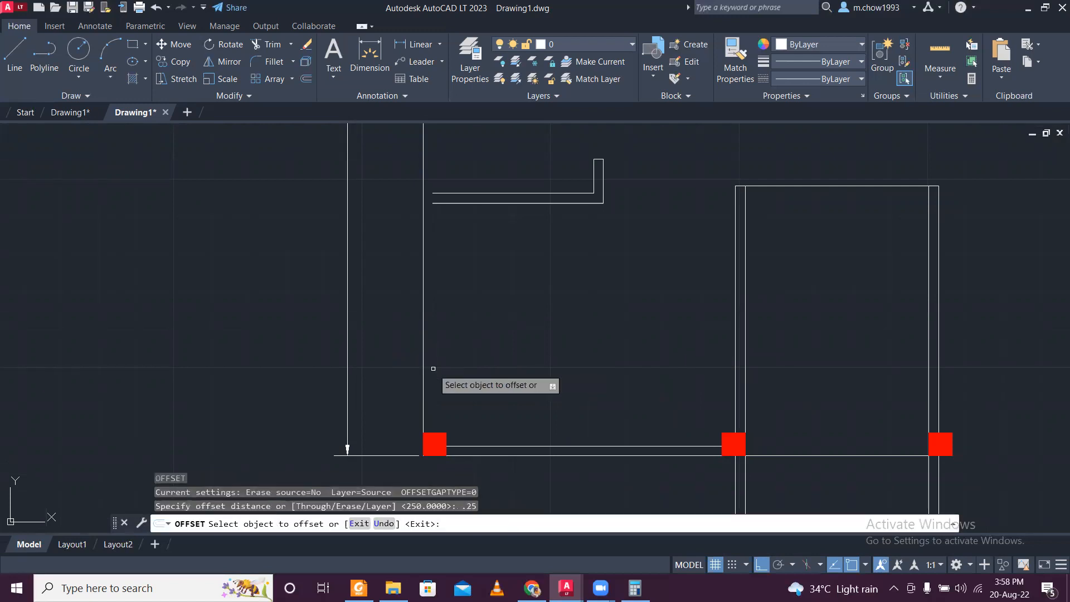
{"action": "left_click", "coordinate": [424, 366]}
{"action": "left_click", "coordinate": [455, 365]}
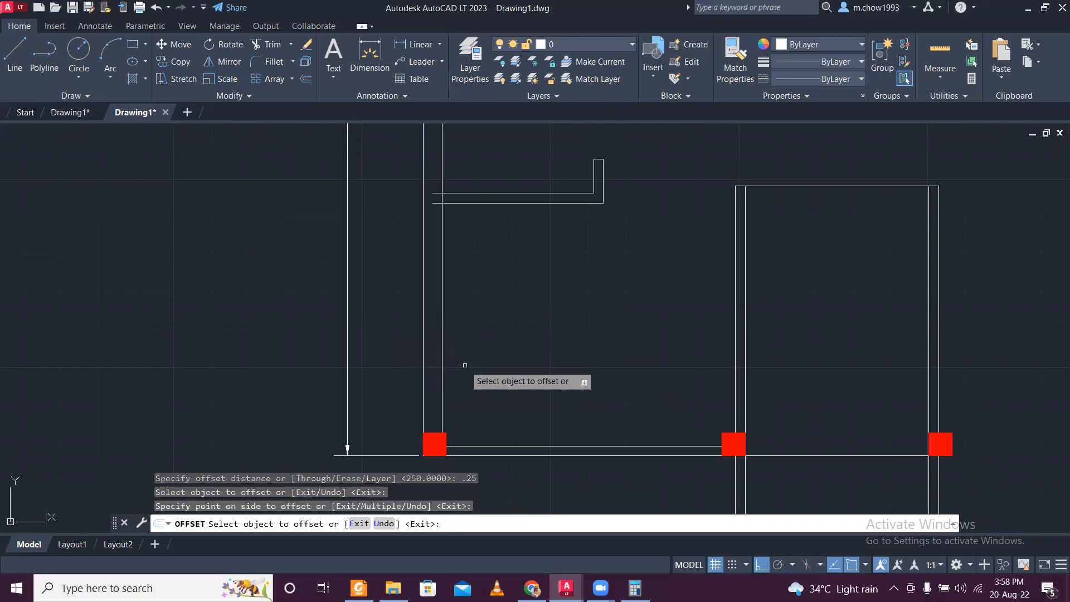
{"action": "scroll", "coordinate": [465, 365], "scroll_direction": "down", "scroll_amount": 3}
{"action": "scroll", "coordinate": [478, 292], "scroll_direction": "up", "scroll_amount": 5}
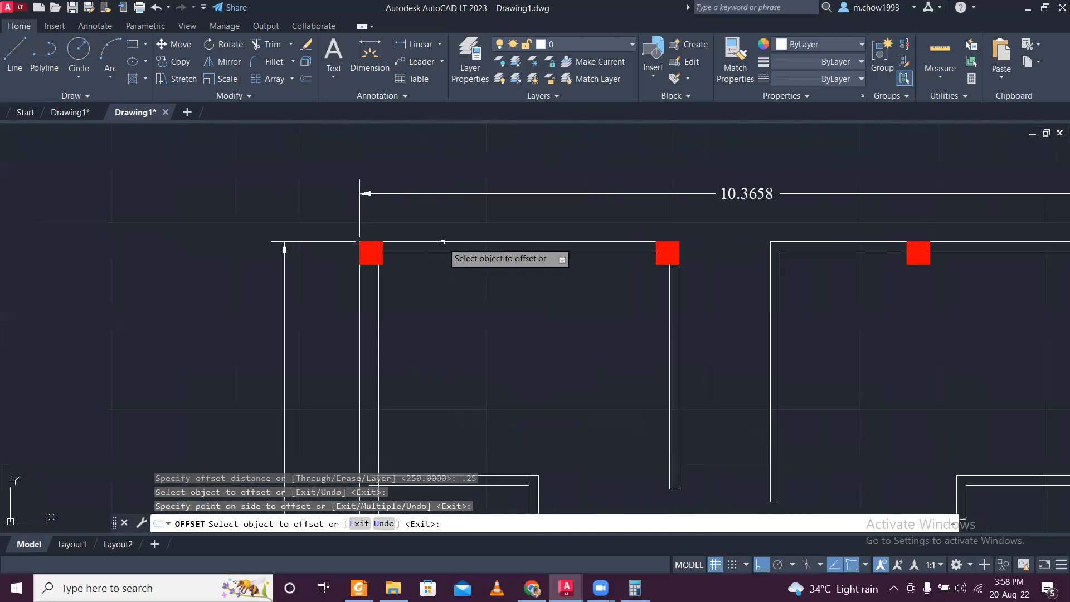
{"action": "key", "text": "Escape"}
- Delete both inner lines of the ground floor plan's upper exterior wall
{"action": "left_click", "coordinate": [518, 248]}
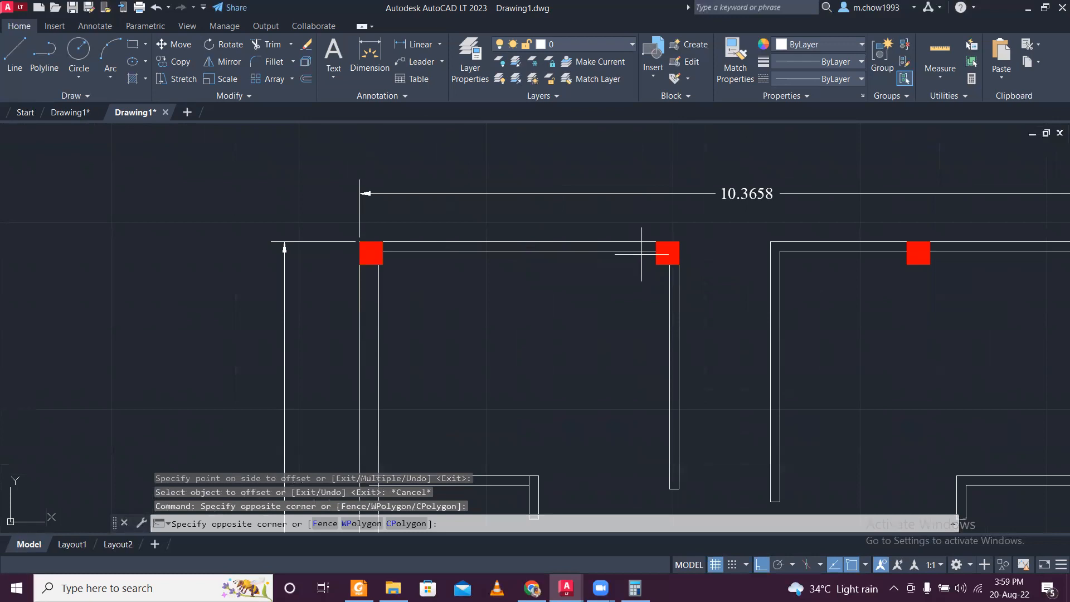
{"action": "left_click", "coordinate": [631, 246]}
{"action": "middle_click_drag", "start_coordinate": [796, 265], "coordinate": [301, 375]}
{"action": "scroll", "coordinate": [401, 371], "scroll_direction": "up", "scroll_amount": 4}
{"action": "left_click", "coordinate": [400, 372]}
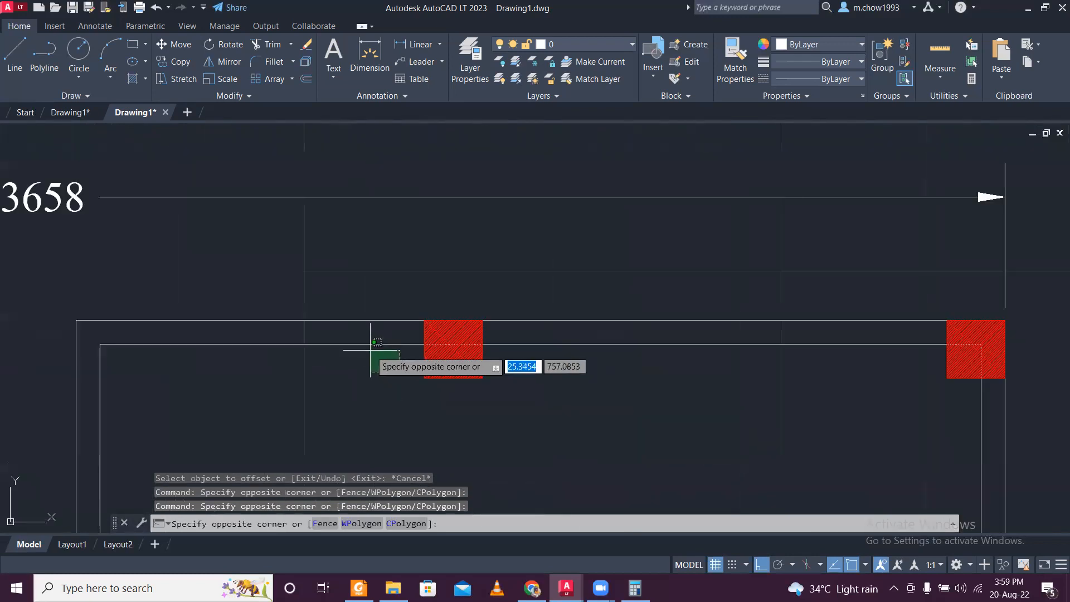
{"action": "left_click", "coordinate": [377, 342]}
{"action": "scroll", "coordinate": [613, 315], "scroll_direction": "down", "scroll_amount": 2}
{"action": "key", "text": "Delete"}
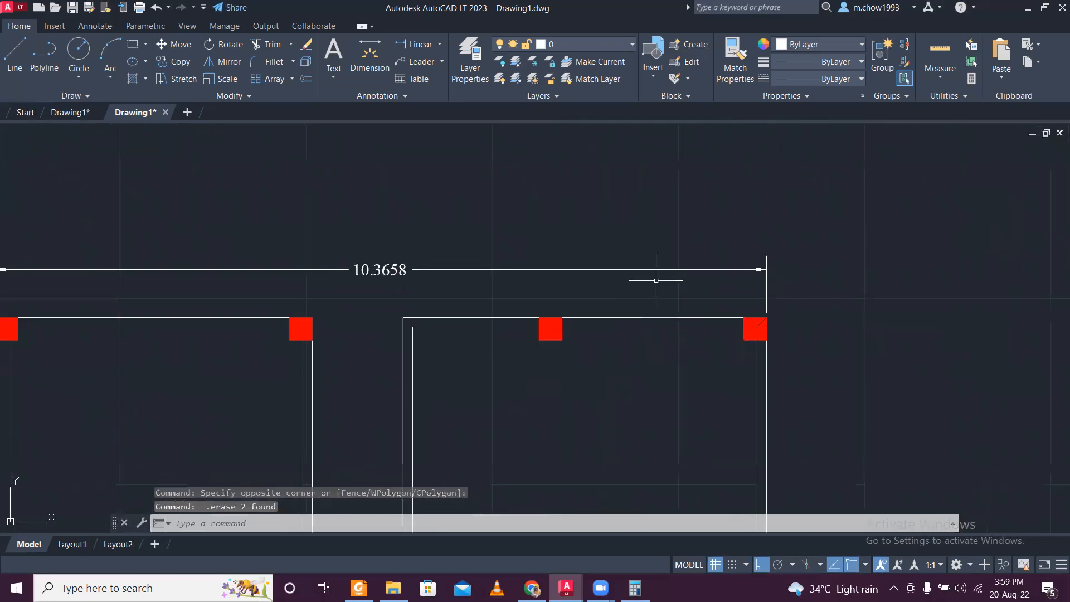
- Delete the outer line of the upper wall's right-hand segment on the ground floor plan
{"action": "scroll", "coordinate": [647, 290], "scroll_direction": "down", "scroll_amount": 2}
{"action": "scroll", "coordinate": [444, 300], "scroll_direction": "up", "scroll_amount": 4}
{"action": "left_click", "coordinate": [362, 350]}
{"action": "left_click", "coordinate": [297, 228]}
{"action": "key", "text": "Escape"}
{"action": "left_click", "coordinate": [657, 331]}
{"action": "left_click", "coordinate": [640, 220]}
{"action": "key", "text": "Escape"}
{"action": "left_click", "coordinate": [708, 340]}
{"action": "left_click", "coordinate": [657, 245]}
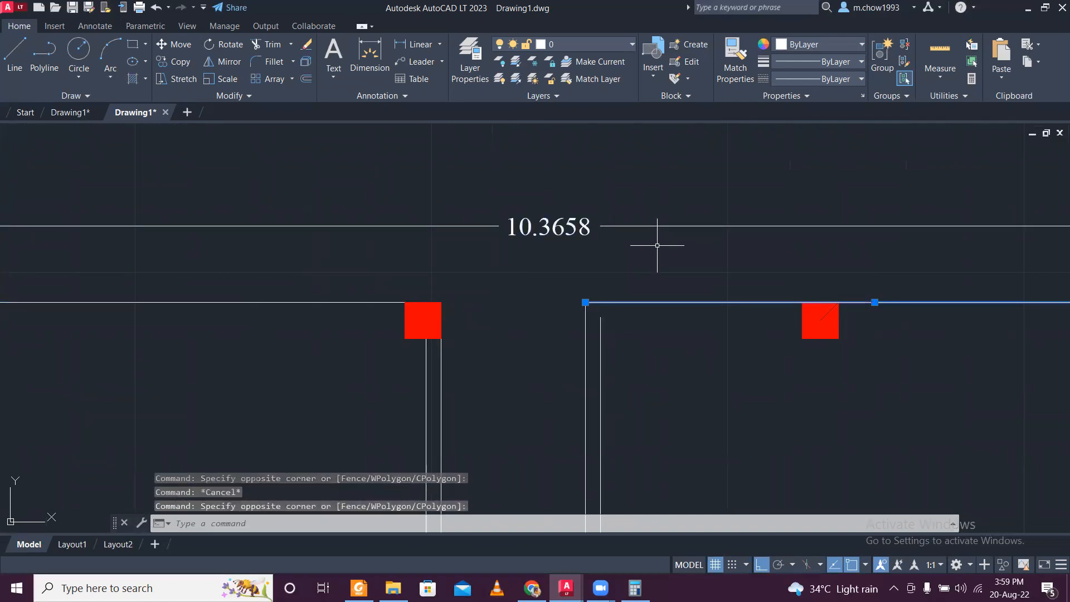
{"action": "key", "text": "Delete"}
- Stretch the upper wall's left-hand outer line to the outer corner of the ground floor plan's upper-right column
{"action": "scroll", "coordinate": [657, 232], "scroll_direction": "down", "scroll_amount": 2}
{"action": "scroll", "coordinate": [449, 313], "scroll_direction": "up", "scroll_amount": 3}
{"action": "left_click", "coordinate": [490, 277]}
{"action": "left_click", "coordinate": [524, 232]}
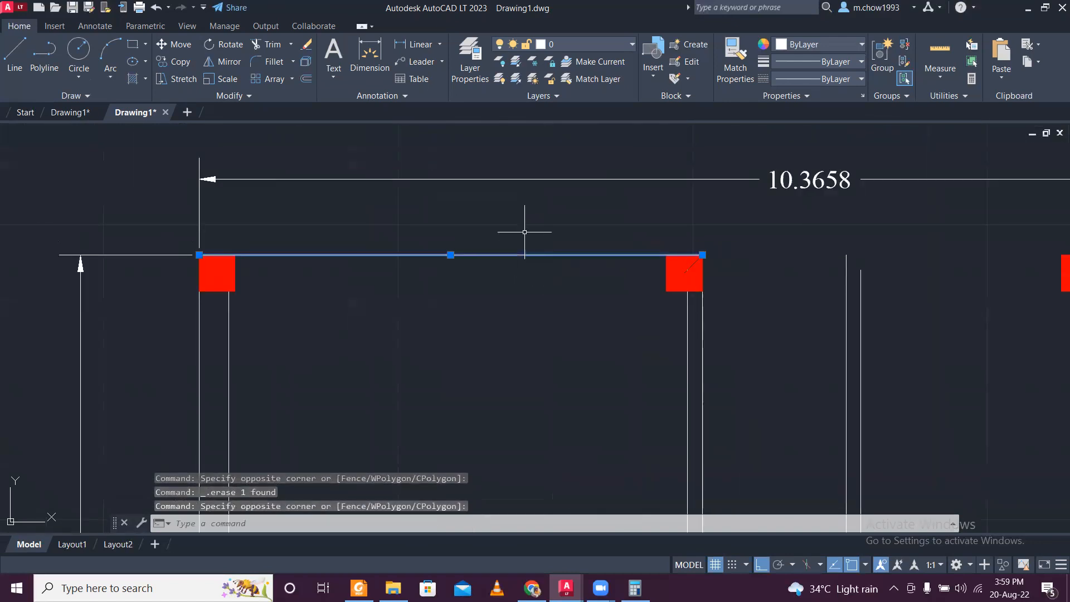
{"action": "left_click", "coordinate": [706, 255]}
{"action": "left_click", "coordinate": [709, 254]}
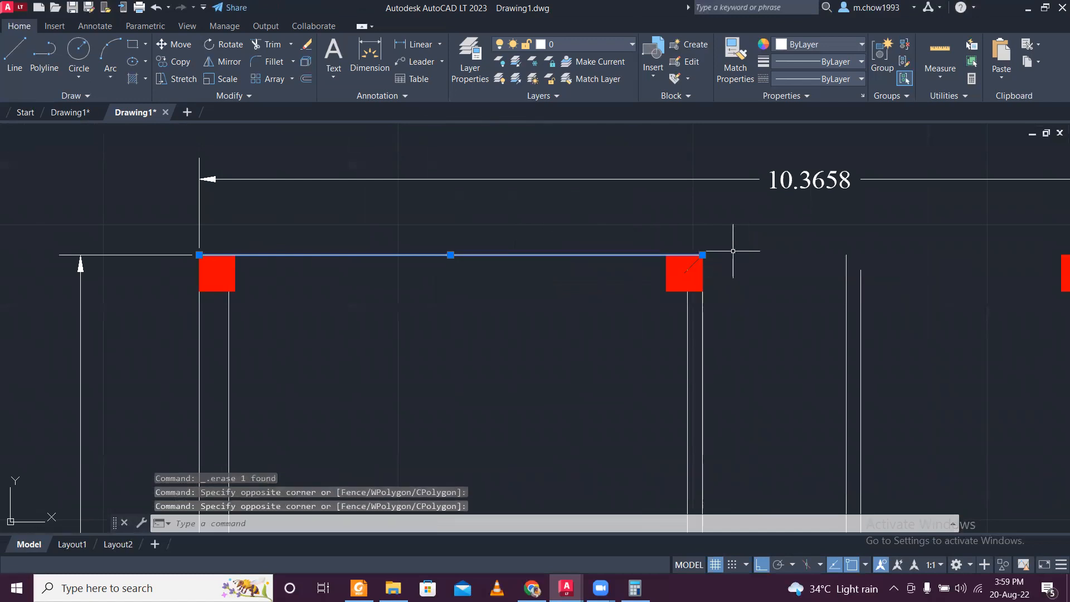
{"action": "left_click", "coordinate": [702, 255]}
{"action": "scroll", "coordinate": [701, 255], "scroll_direction": "down", "scroll_amount": 4}
{"action": "scroll", "coordinate": [974, 245], "scroll_direction": "up", "scroll_amount": 2}
{"action": "middle_click_drag", "start_coordinate": [969, 245], "coordinate": [744, 270]}
{"action": "scroll", "coordinate": [777, 283], "scroll_direction": "up", "scroll_amount": 6}
{"action": "left_click", "coordinate": [667, 296]}
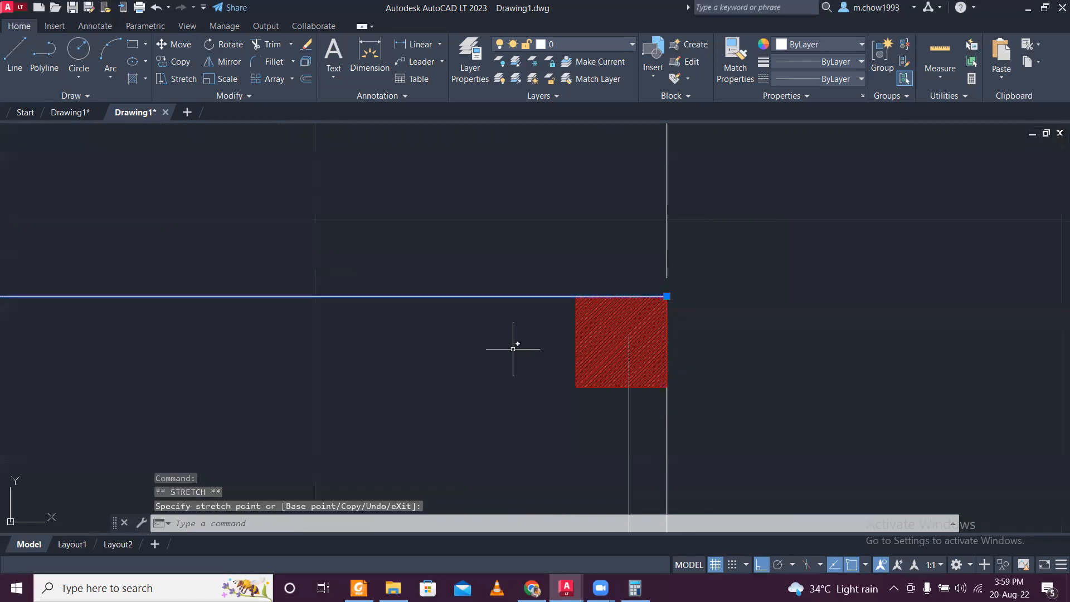
- Offset the full-width upper wall line inward by 0.25
{"action": "scroll", "coordinate": [470, 347], "scroll_direction": "down", "scroll_amount": 7}
{"action": "type", "text": "O"}
{"action": "key", "text": "Return"}
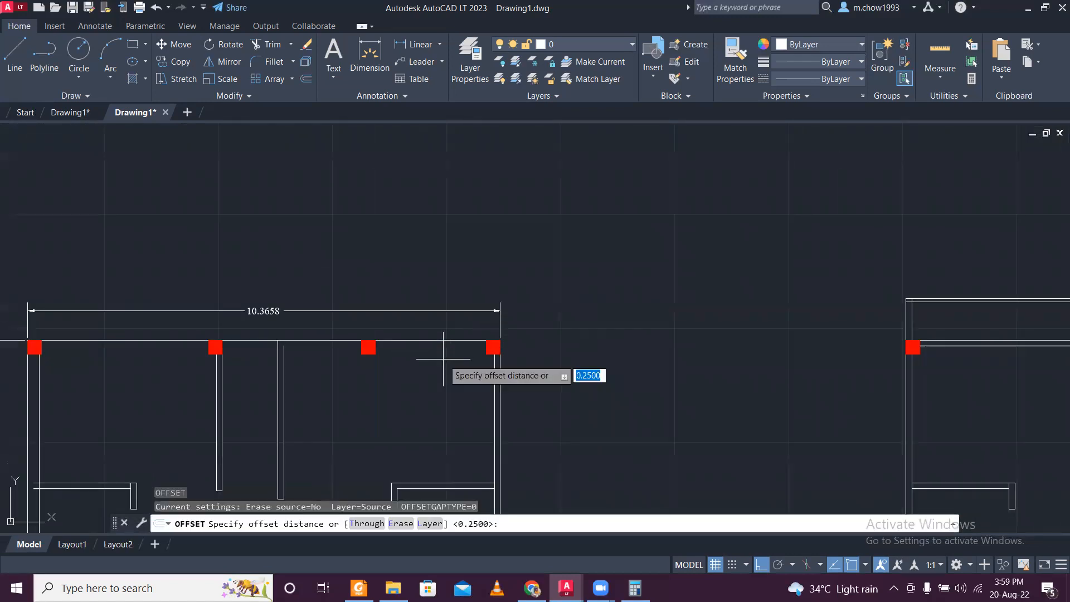
{"action": "key", "text": "Return"}
{"action": "left_click", "coordinate": [436, 376]}
{"action": "key", "text": "Escape"}
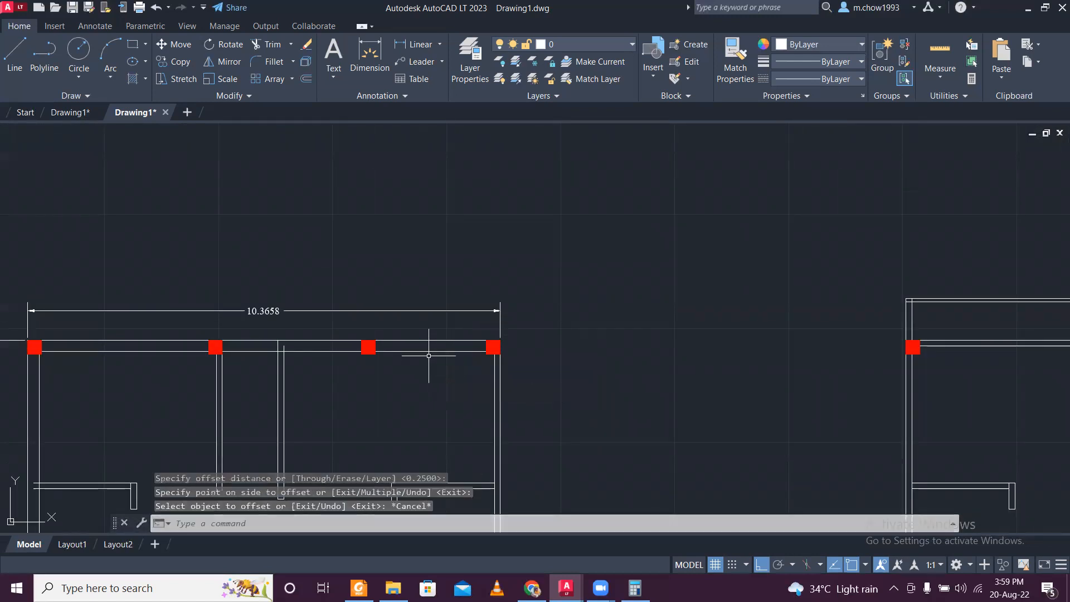
- Delete both lines of the ground floor plan's right exterior wall
{"action": "scroll", "coordinate": [401, 368], "scroll_direction": "down", "scroll_amount": 6}
{"action": "scroll", "coordinate": [408, 284], "scroll_direction": "up", "scroll_amount": 10}
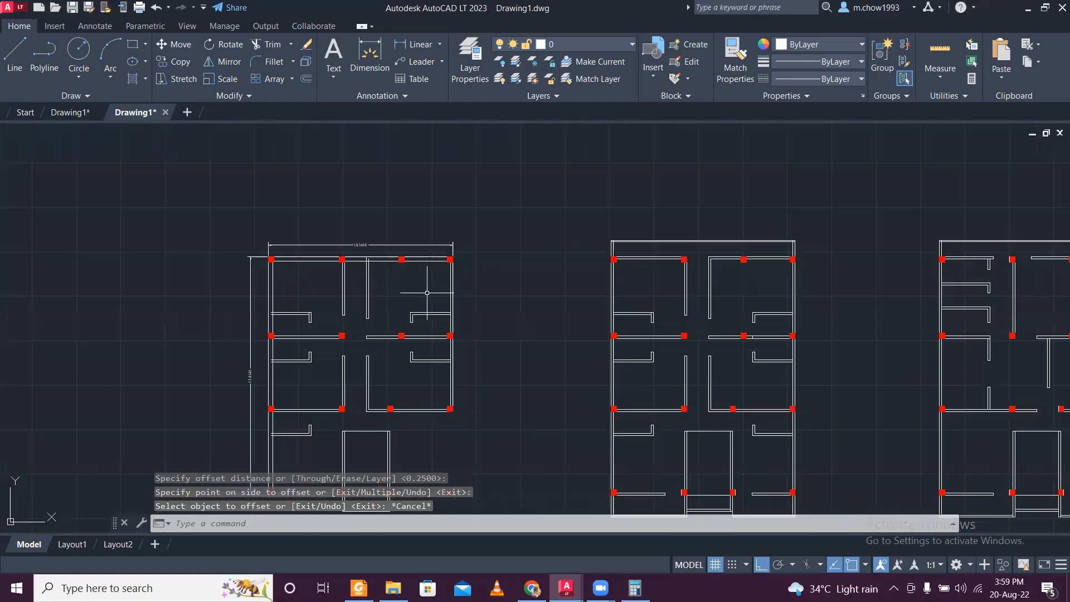
{"action": "left_click", "coordinate": [453, 280]}
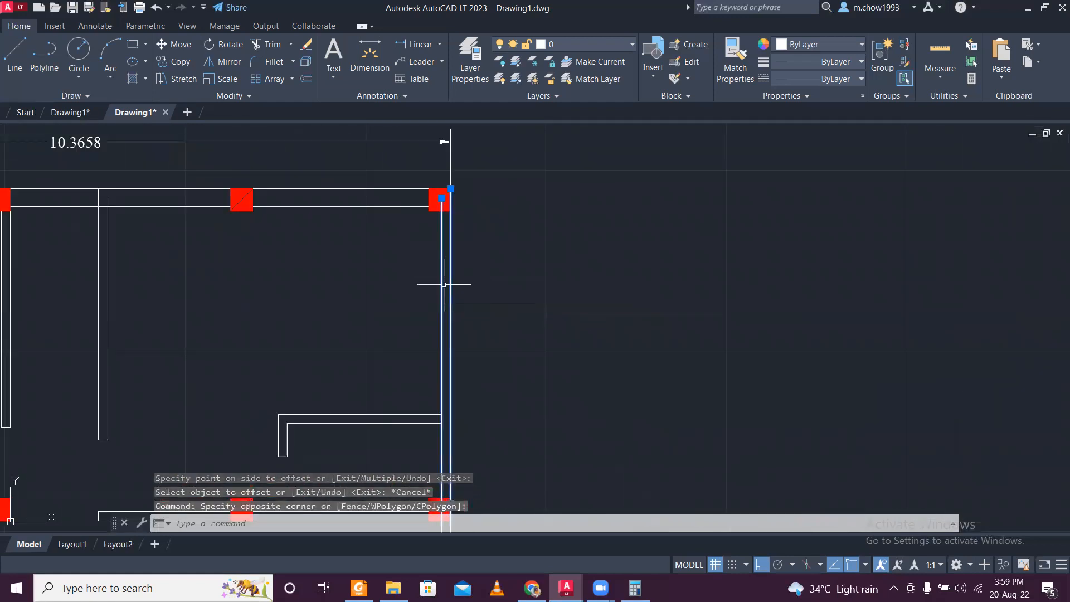
{"action": "key", "text": "Delete"}
- Copy the left exterior wall's two lines across to the ground floor plan's upper-right column
{"action": "scroll", "coordinate": [445, 286], "scroll_direction": "down", "scroll_amount": 4}
{"action": "scroll", "coordinate": [245, 298], "scroll_direction": "up", "scroll_amount": 7}
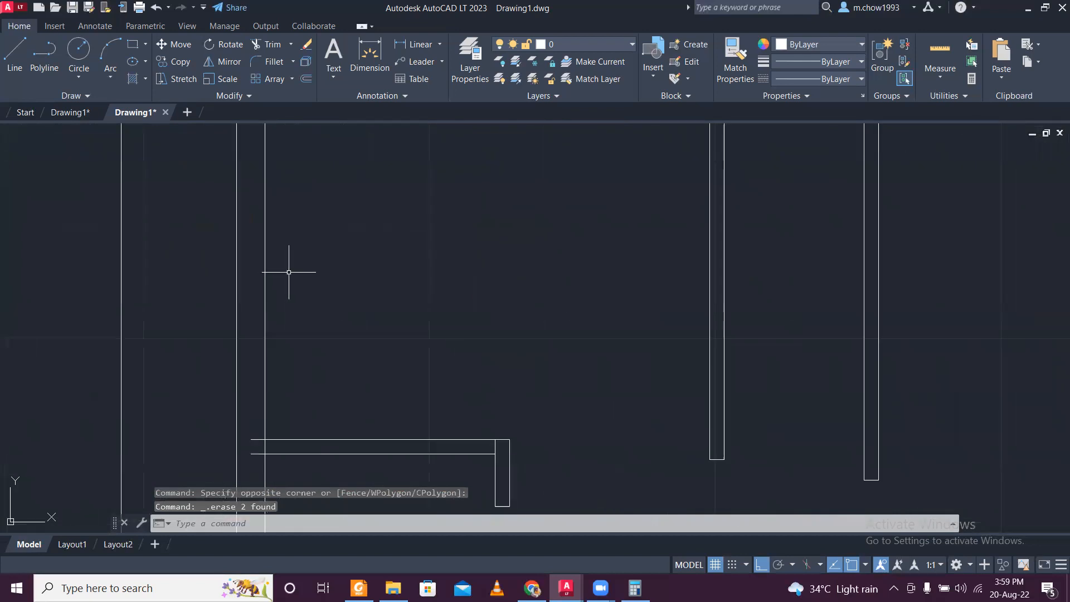
{"action": "left_click", "coordinate": [308, 271]}
{"action": "left_click", "coordinate": [196, 258]}
{"action": "scroll", "coordinate": [148, 157], "scroll_direction": "down", "scroll_amount": 5}
{"action": "scroll", "coordinate": [216, 147], "scroll_direction": "up", "scroll_amount": 1}
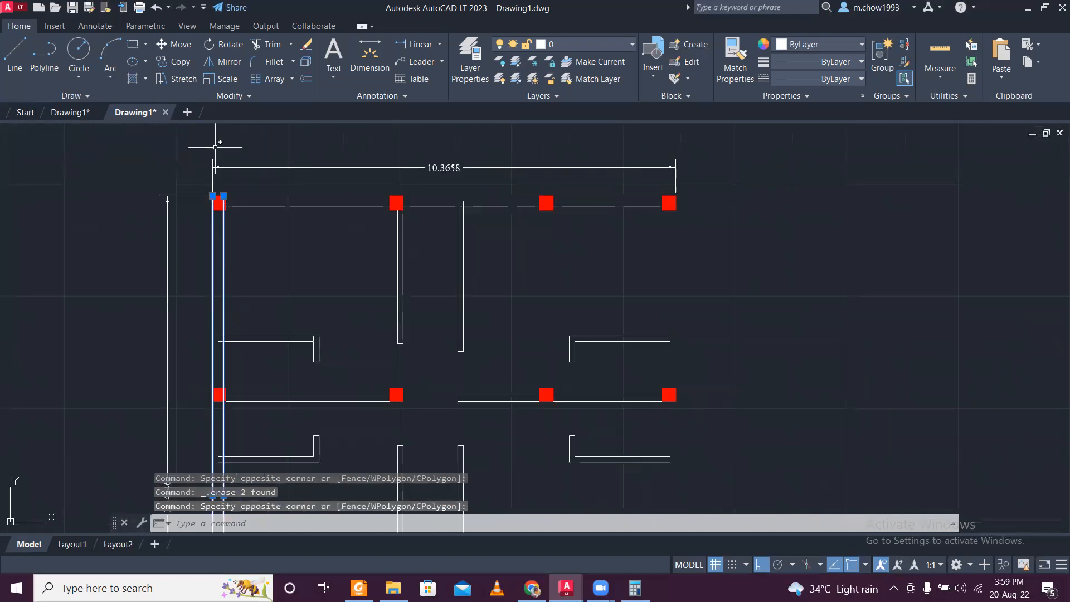
{"action": "left_click", "coordinate": [189, 64]}
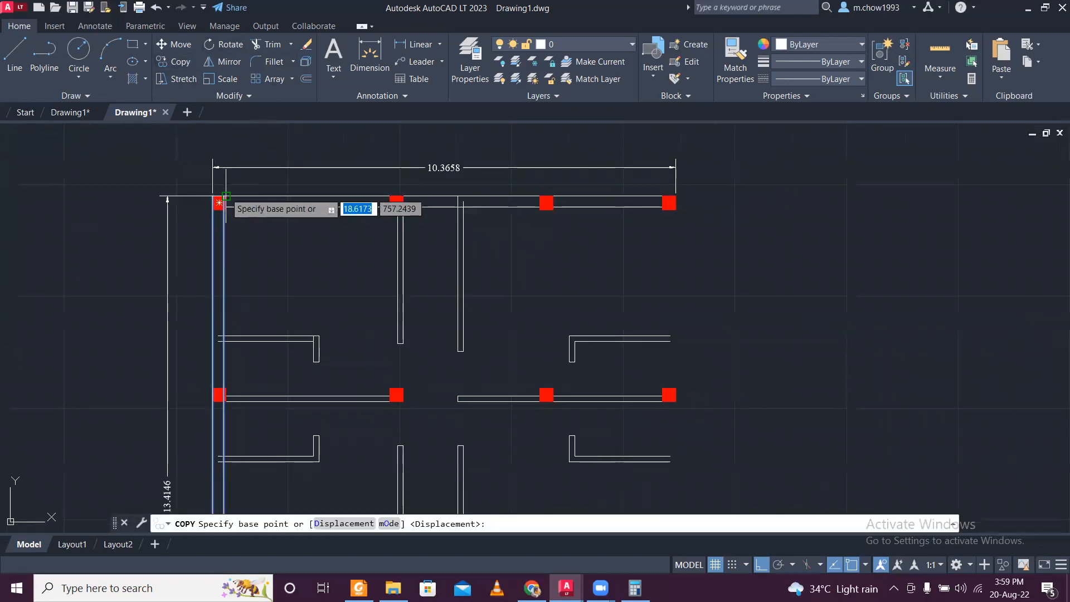
{"action": "left_click", "coordinate": [220, 199]}
{"action": "scroll", "coordinate": [647, 170], "scroll_direction": "up", "scroll_amount": 4}
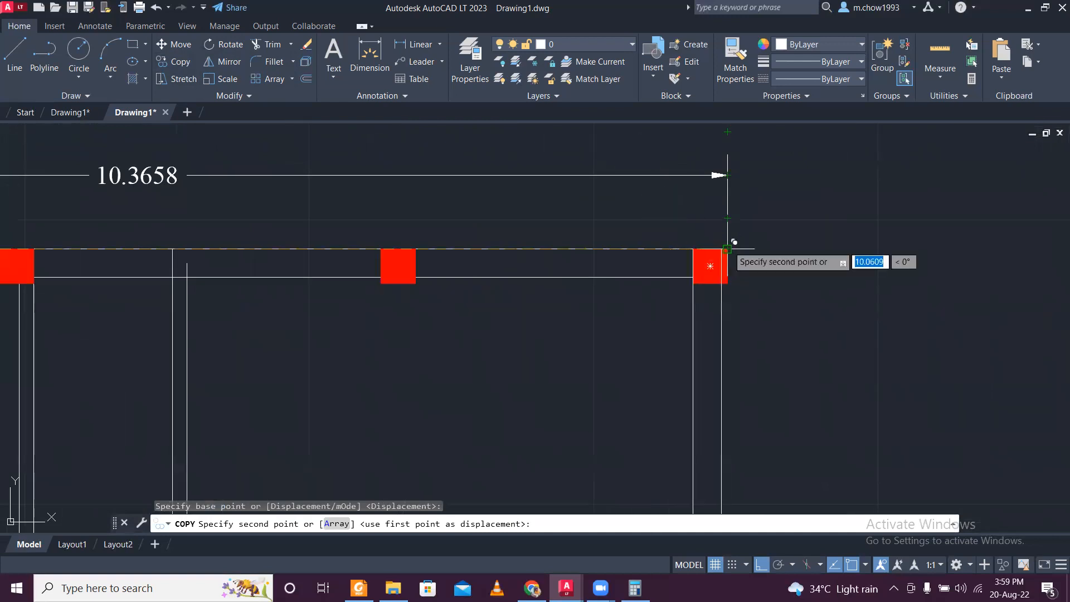
{"action": "left_click", "coordinate": [728, 248]}
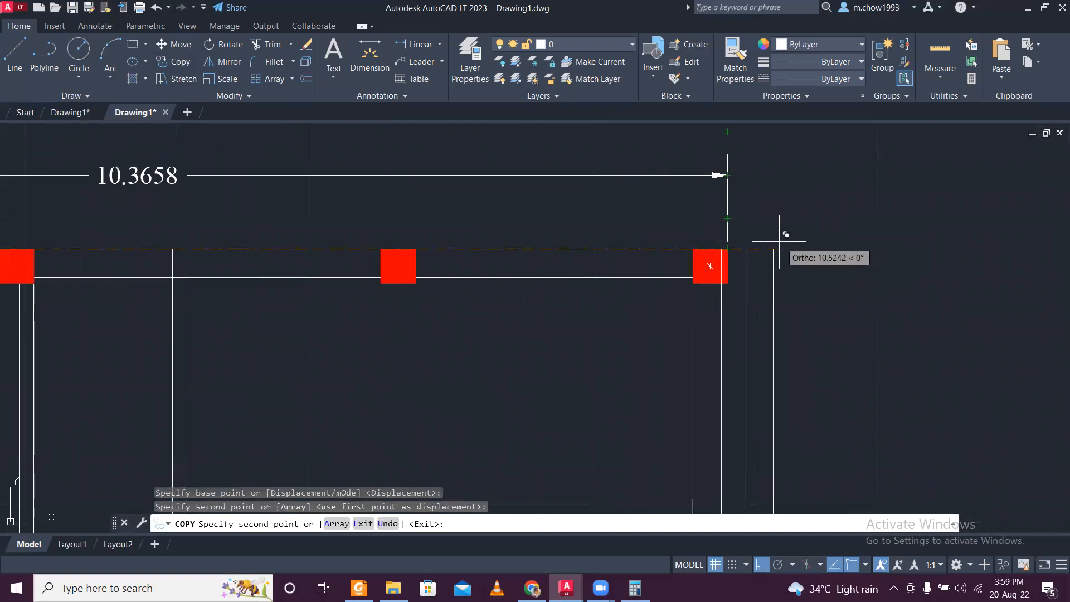
{"action": "scroll", "coordinate": [781, 240], "scroll_direction": "up", "scroll_amount": 4}
{"action": "key", "text": "Escape"}
- Move the copied right wall lines so the outer one meets the upper-right column's outer corner
{"action": "left_click", "coordinate": [717, 401]}
{"action": "left_click", "coordinate": [490, 411]}
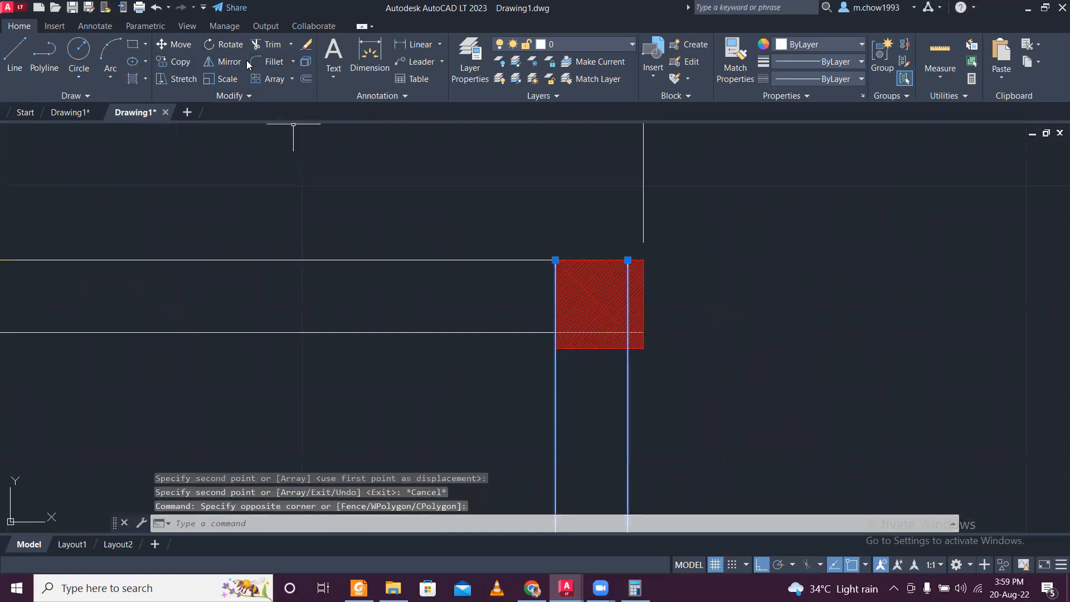
{"action": "left_click", "coordinate": [175, 44]}
{"action": "left_click", "coordinate": [628, 259]}
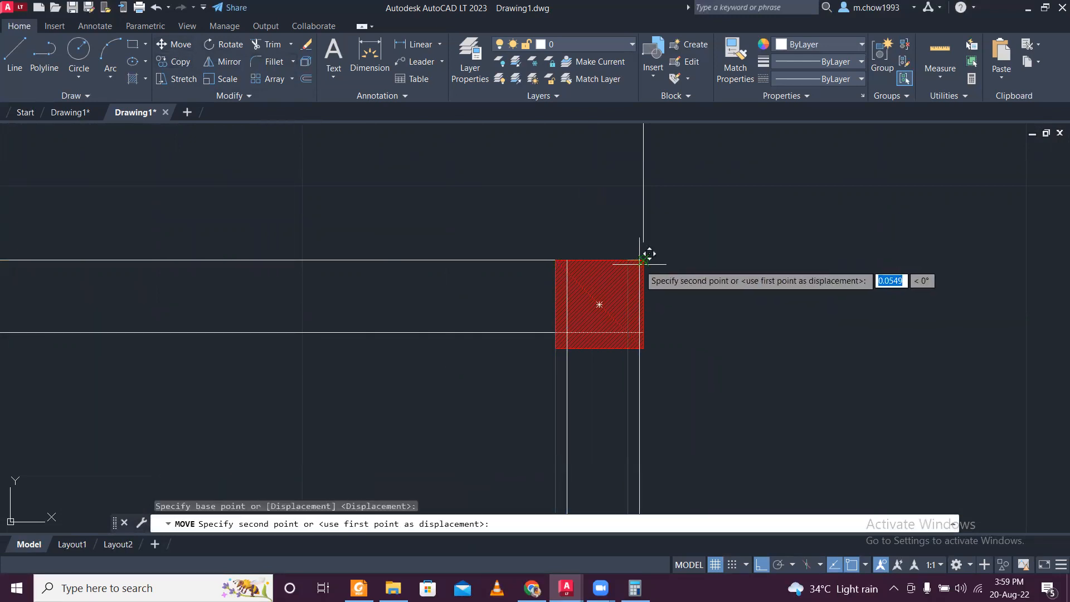
{"action": "left_click", "coordinate": [641, 249]}
{"action": "scroll", "coordinate": [641, 248], "scroll_direction": "down", "scroll_amount": 6}
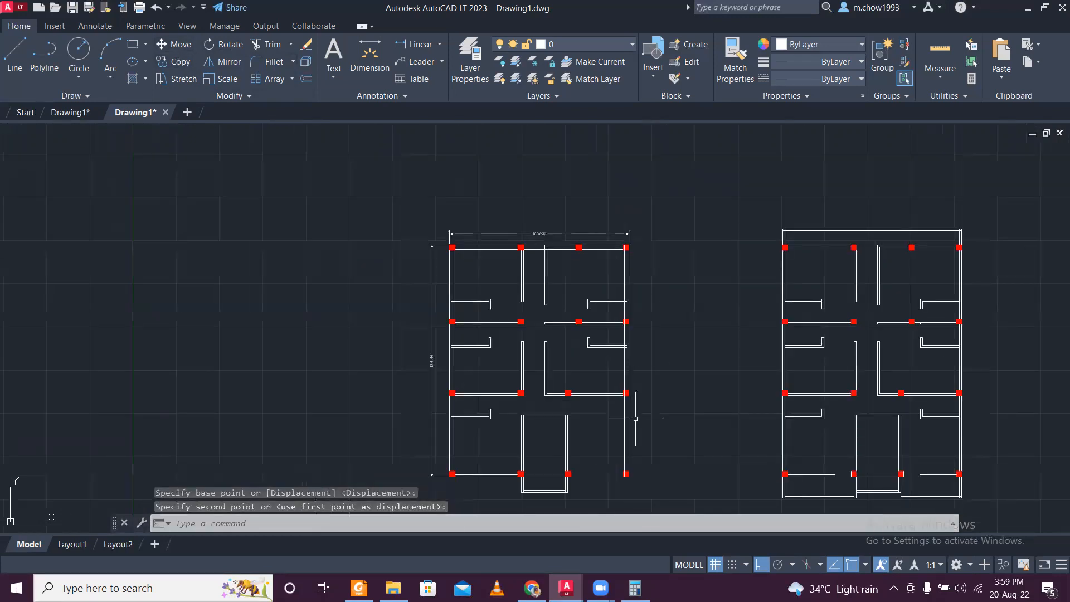
- Delete the ground floor plan's lower exterior wall lines between the two left columns and the single line crossing the stair area
{"action": "middle_click_drag", "start_coordinate": [636, 419], "coordinate": [635, 281]}
{"action": "scroll", "coordinate": [529, 365], "scroll_direction": "up", "scroll_amount": 4}
{"action": "left_click", "coordinate": [452, 325]}
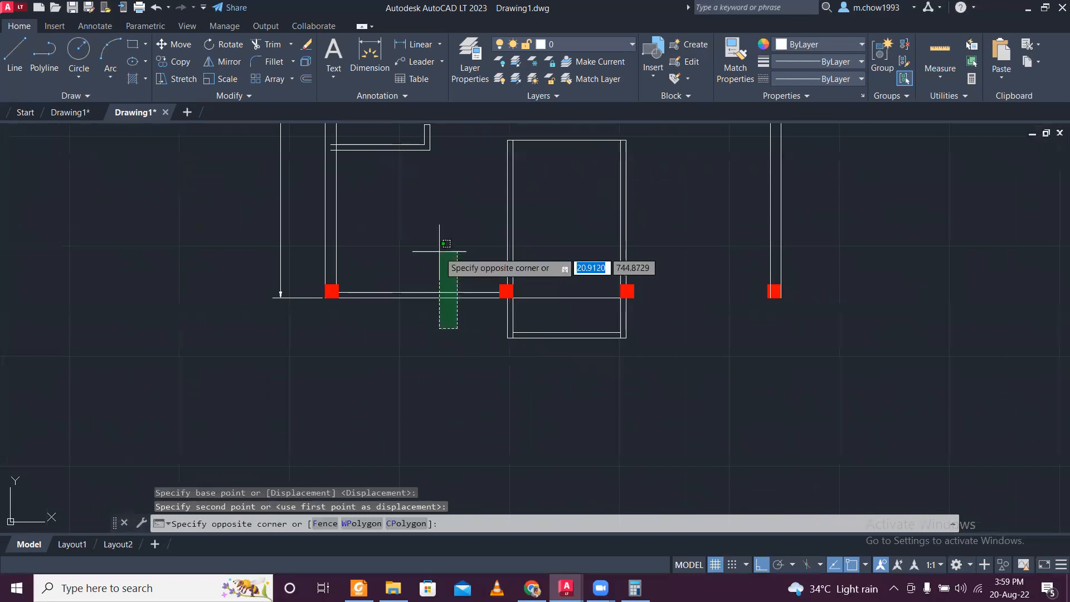
{"action": "left_click", "coordinate": [439, 252]}
{"action": "key", "text": "Delete"}
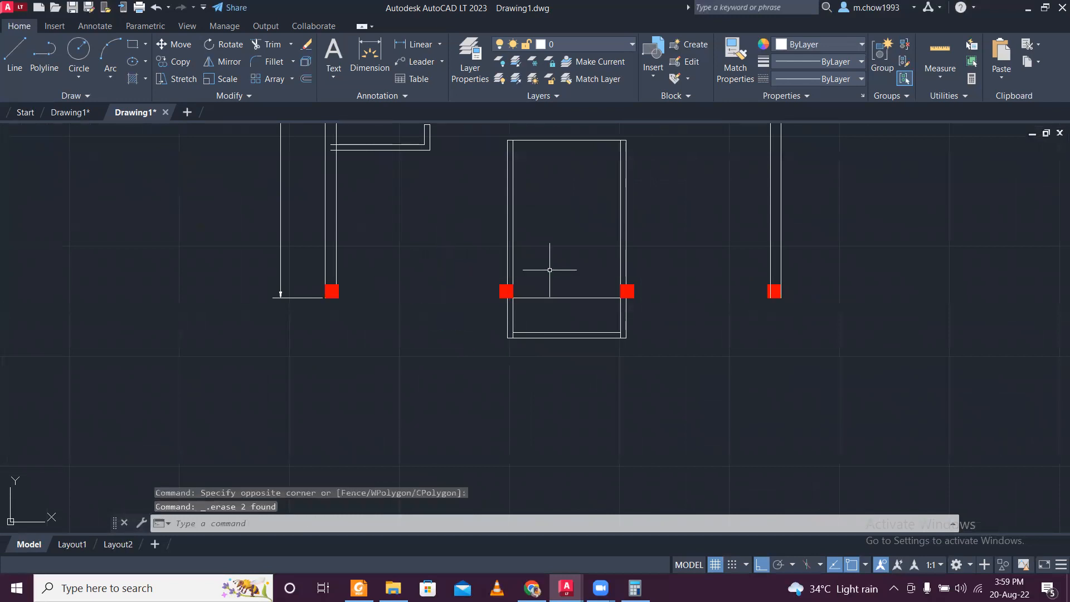
{"action": "left_click", "coordinate": [587, 306]}
{"action": "left_click", "coordinate": [566, 254]}
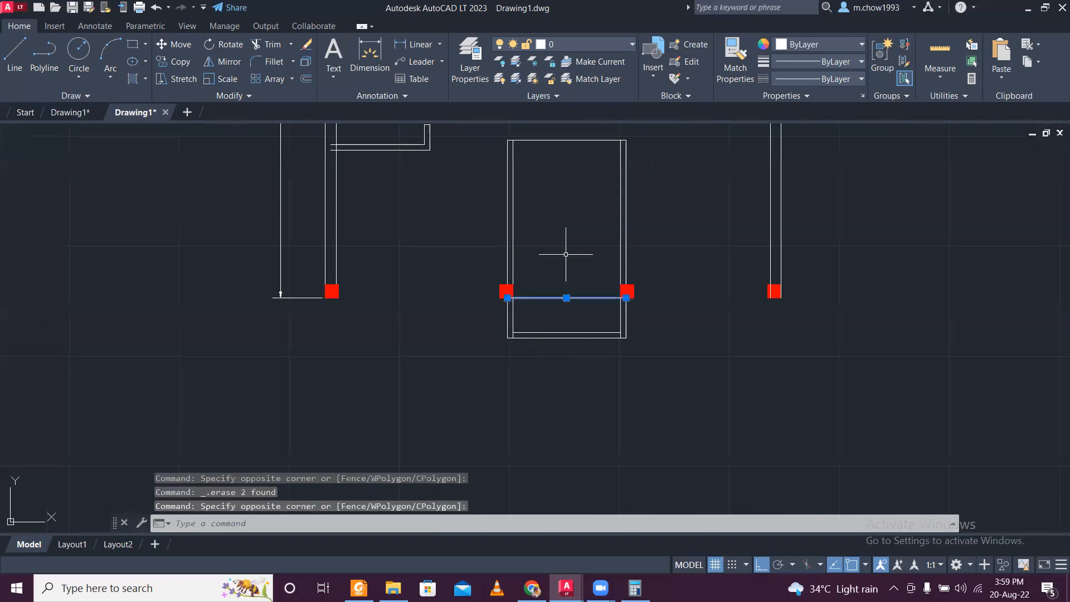
{"action": "key", "text": "Delete"}
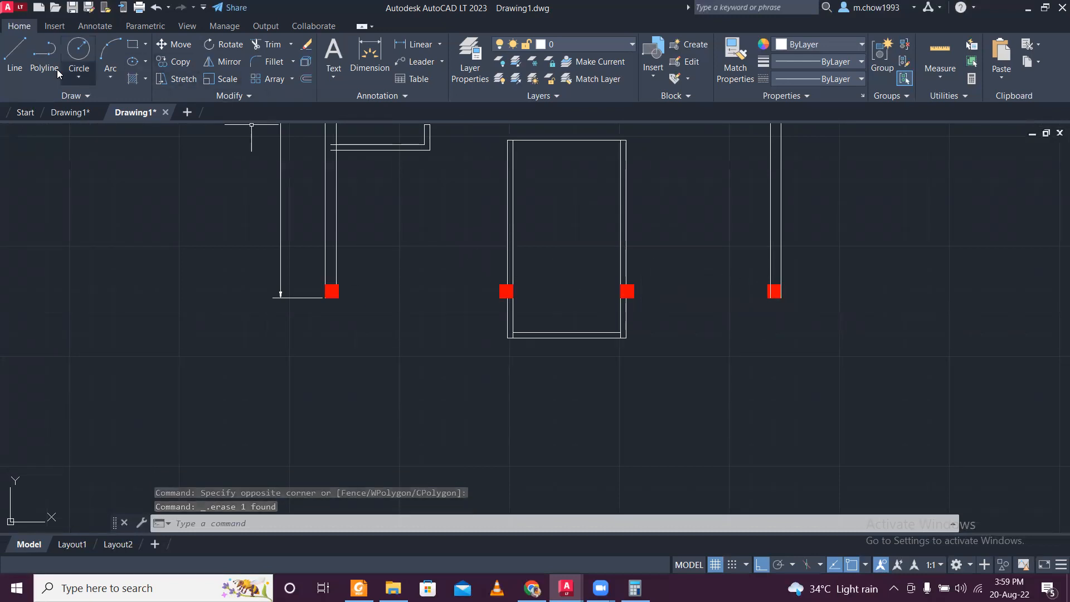
- Draw the lower exterior wall line along the bottom edges of the columns, from the lower-left column to the lower-right column's outer corner
{"action": "left_click", "coordinate": [14, 55]}
{"action": "left_click", "coordinate": [332, 291]}
{"action": "scroll", "coordinate": [808, 327], "scroll_direction": "up", "scroll_amount": 4}
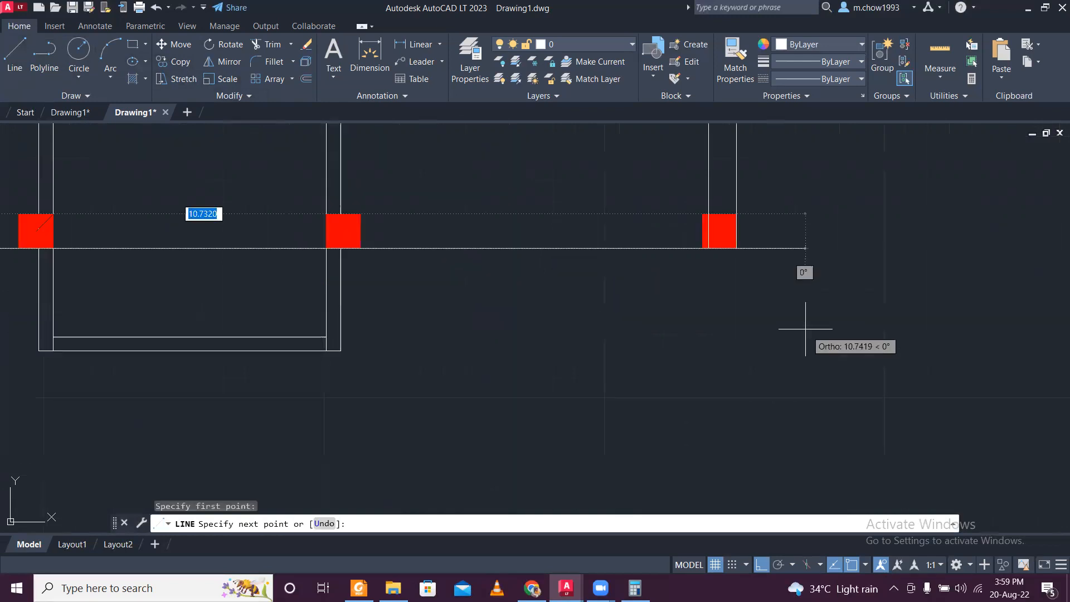
{"action": "left_click", "coordinate": [729, 251]}
{"action": "key", "text": "Escape"}
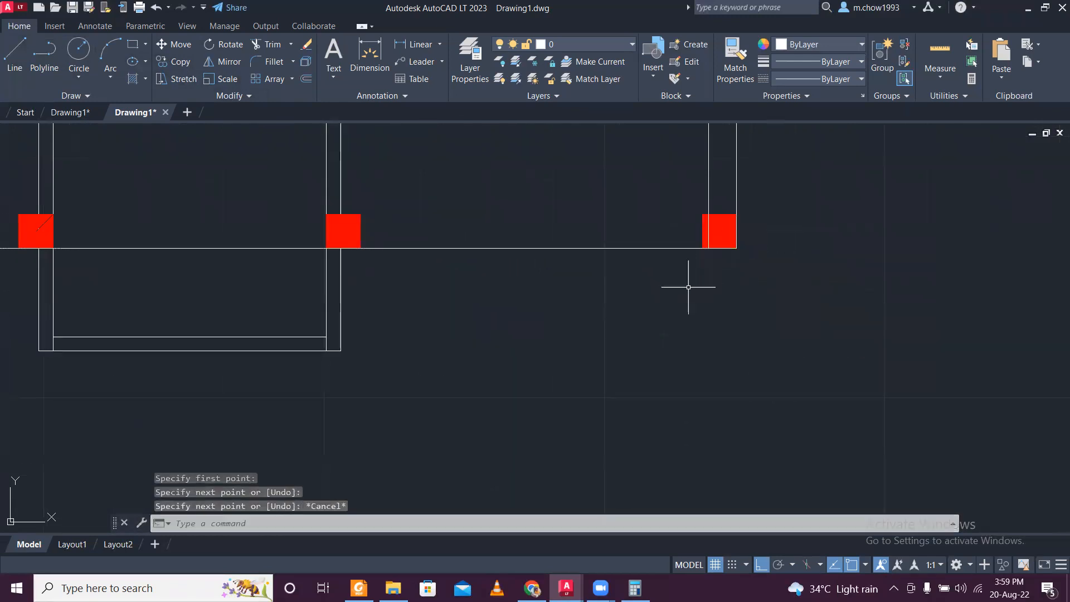
{"action": "key", "text": "Return"}
{"action": "left_click", "coordinate": [720, 246]}
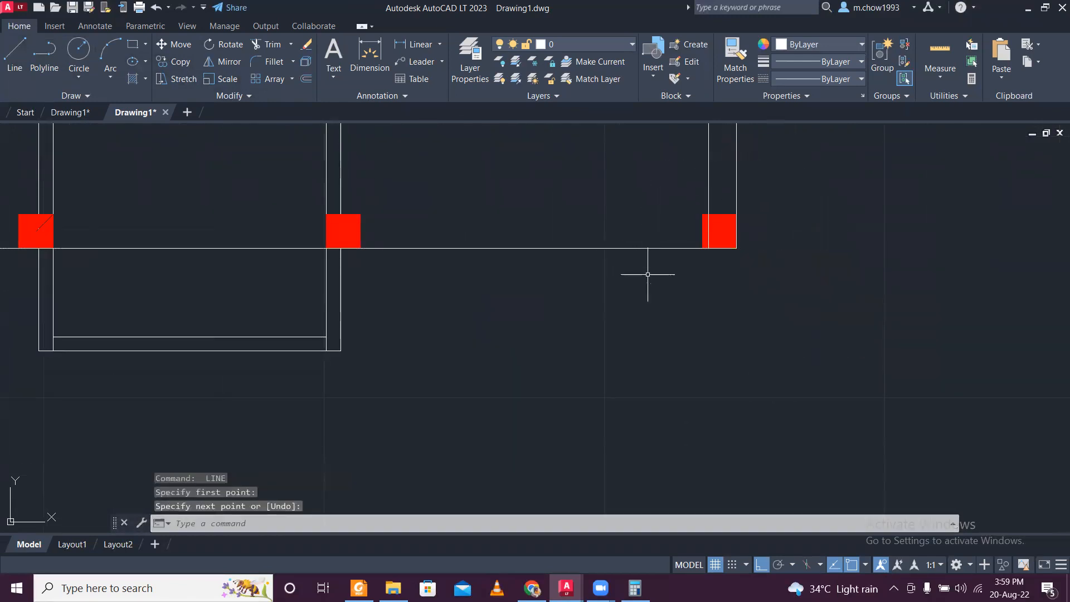
- Offset the lower exterior wall line inward by 0.25
{"action": "key", "text": "Return"}
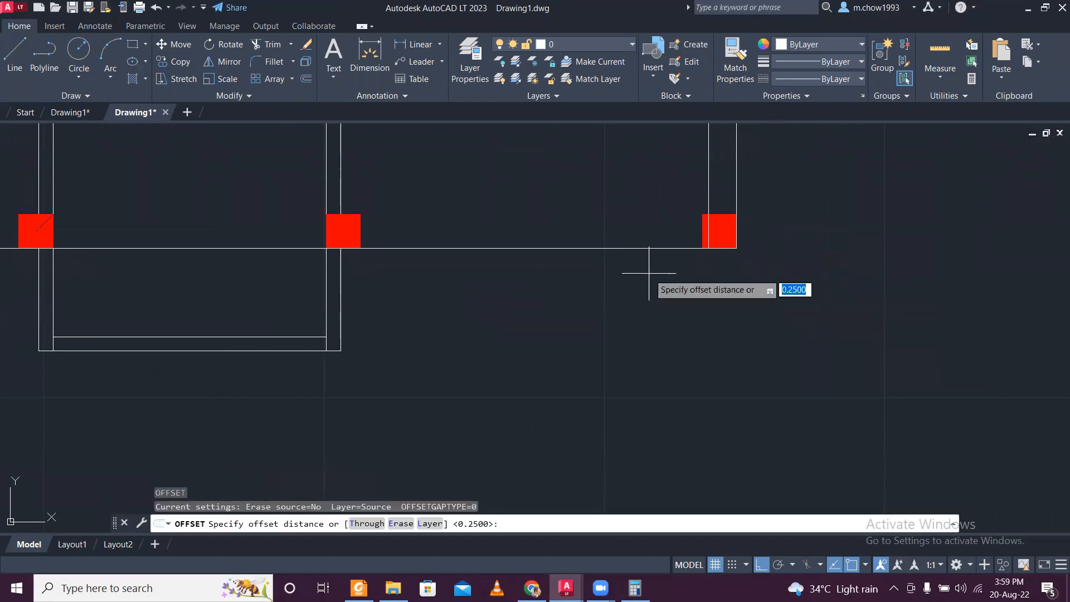
{"action": "key", "text": "Return"}
{"action": "left_click", "coordinate": [647, 248]}
{"action": "left_click", "coordinate": [643, 223]}
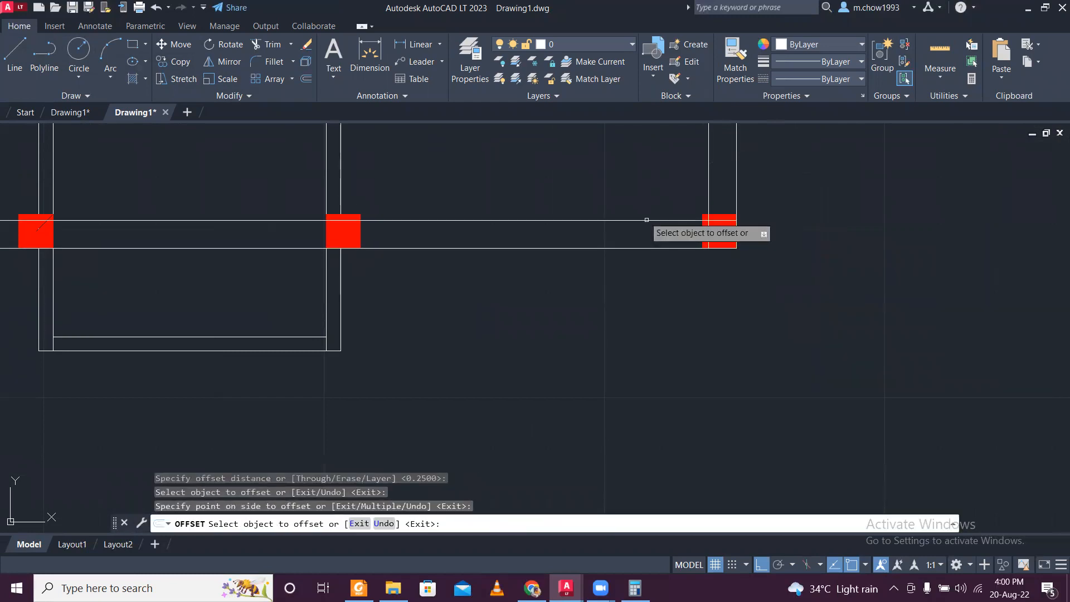
{"action": "scroll", "coordinate": [610, 234], "scroll_direction": "down", "scroll_amount": 2}
{"action": "middle_click_drag", "start_coordinate": [503, 226], "coordinate": [529, 329]}
{"action": "key", "text": "Escape"}
{"action": "scroll", "coordinate": [515, 296], "scroll_direction": "down", "scroll_amount": 4}
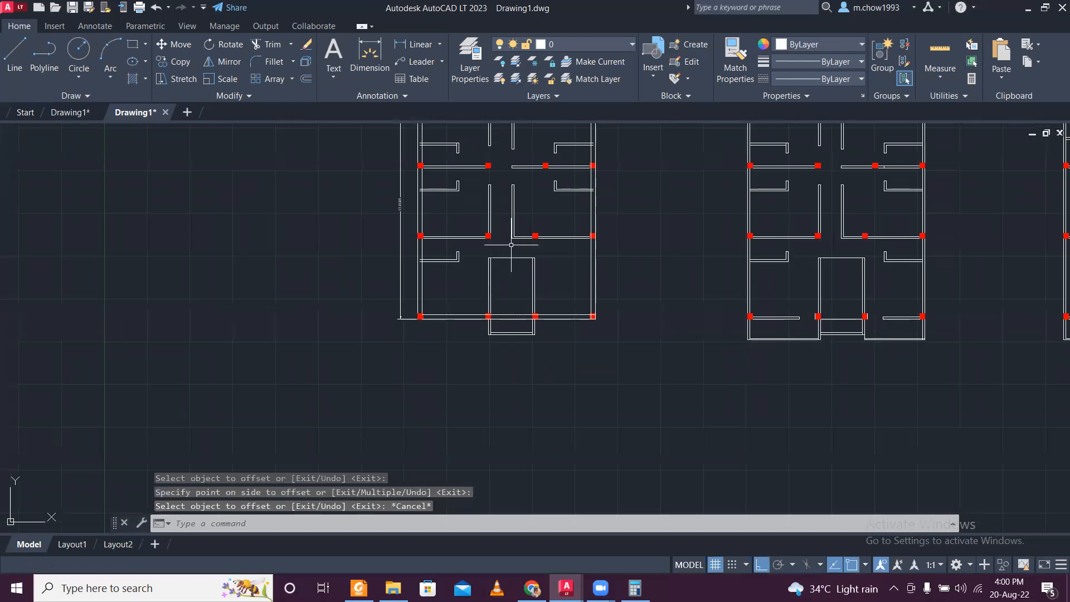
- Delete the double lines of the stair's left wall and the two corridor wall segments above it in the ground floor plan
{"action": "scroll", "coordinate": [511, 328], "scroll_direction": "up", "scroll_amount": 2}
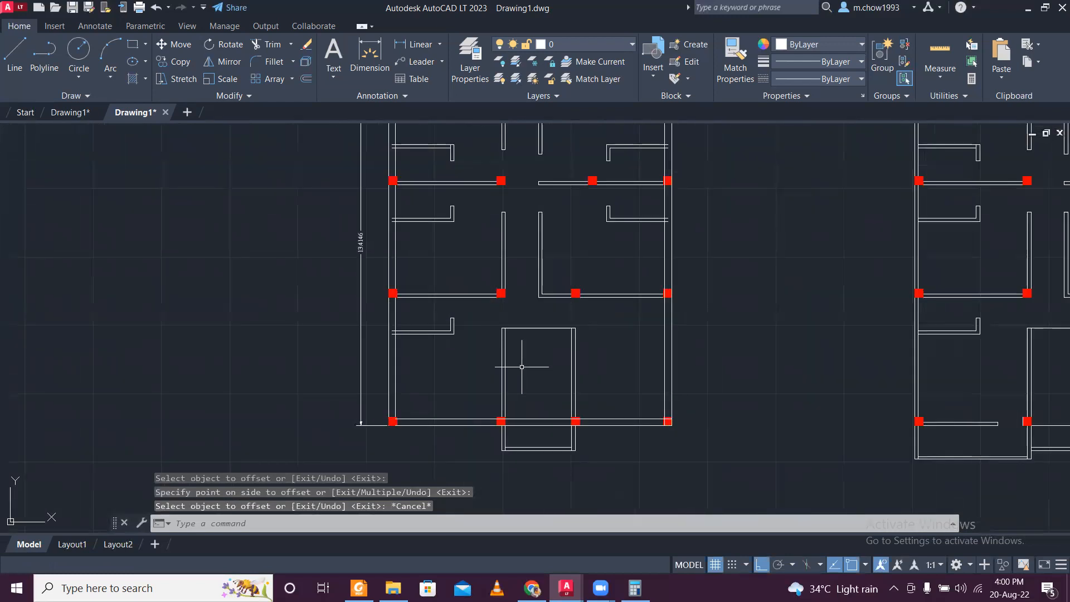
{"action": "left_click", "coordinate": [510, 354]}
{"action": "left_click", "coordinate": [481, 353]}
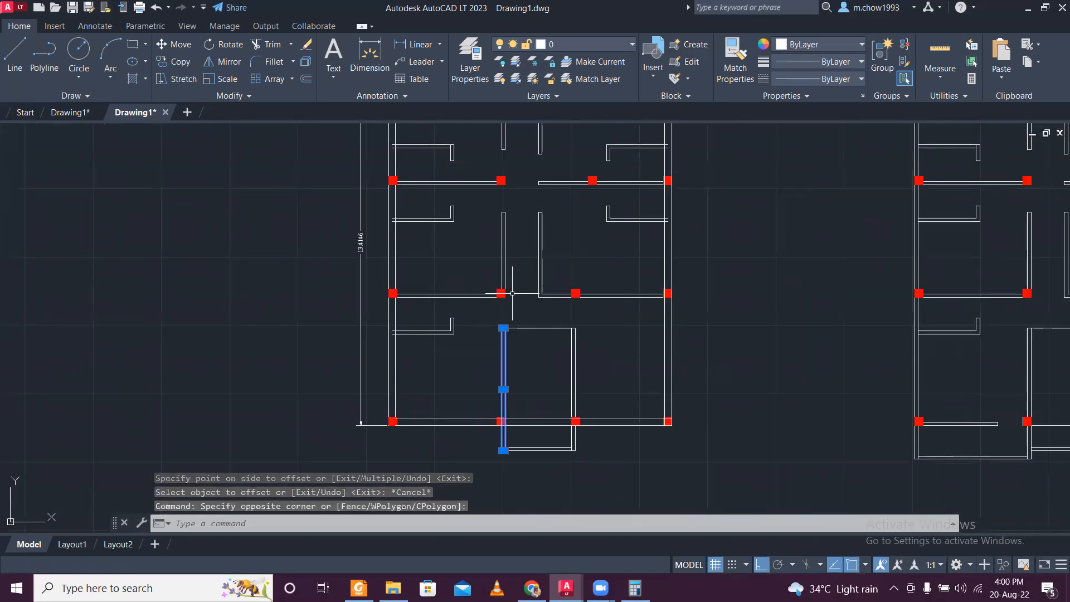
{"action": "middle_click_drag", "start_coordinate": [519, 273], "coordinate": [539, 395]}
{"action": "left_click", "coordinate": [543, 365]}
{"action": "left_click", "coordinate": [503, 340]}
{"action": "left_click", "coordinate": [540, 239]}
{"action": "left_click", "coordinate": [508, 212]}
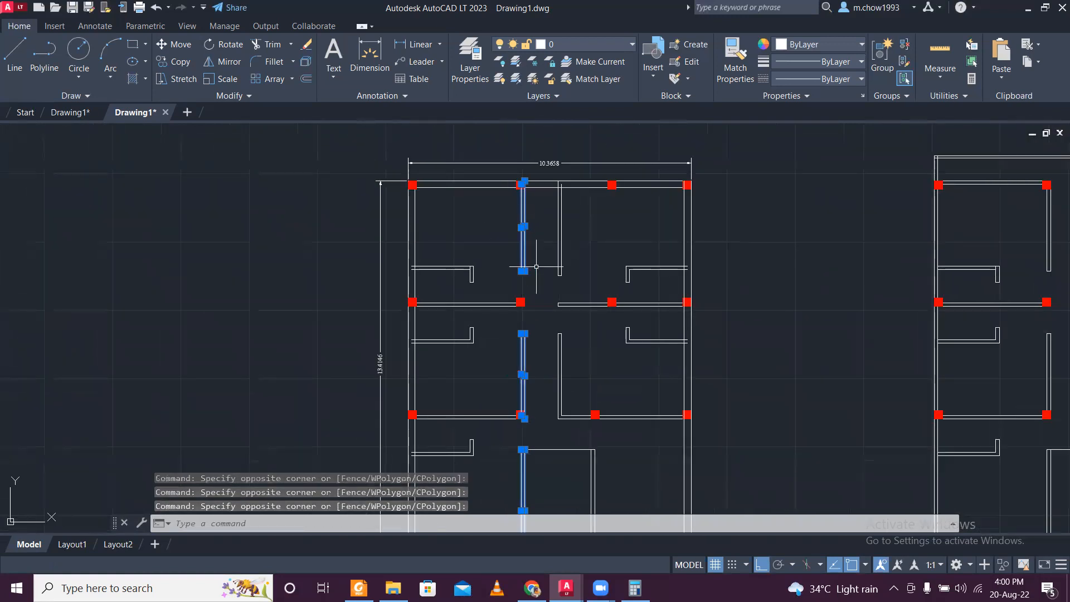
{"action": "scroll", "coordinate": [544, 285], "scroll_direction": "up", "scroll_amount": 5}
{"action": "left_click", "coordinate": [454, 270]}
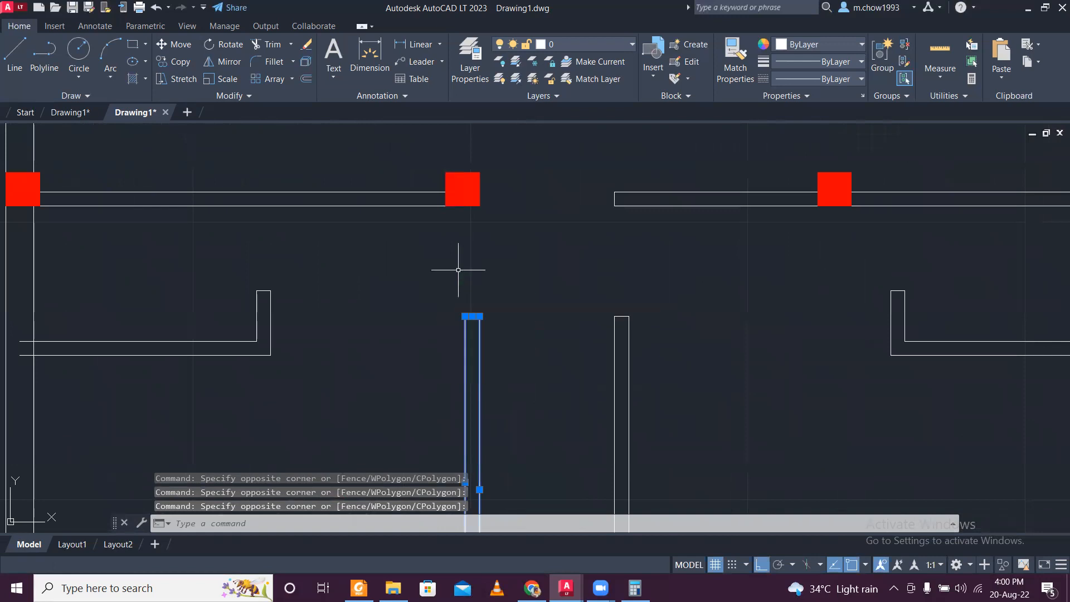
{"action": "scroll", "coordinate": [485, 385], "scroll_direction": "down", "scroll_amount": 7}
{"action": "key", "text": "Delete"}
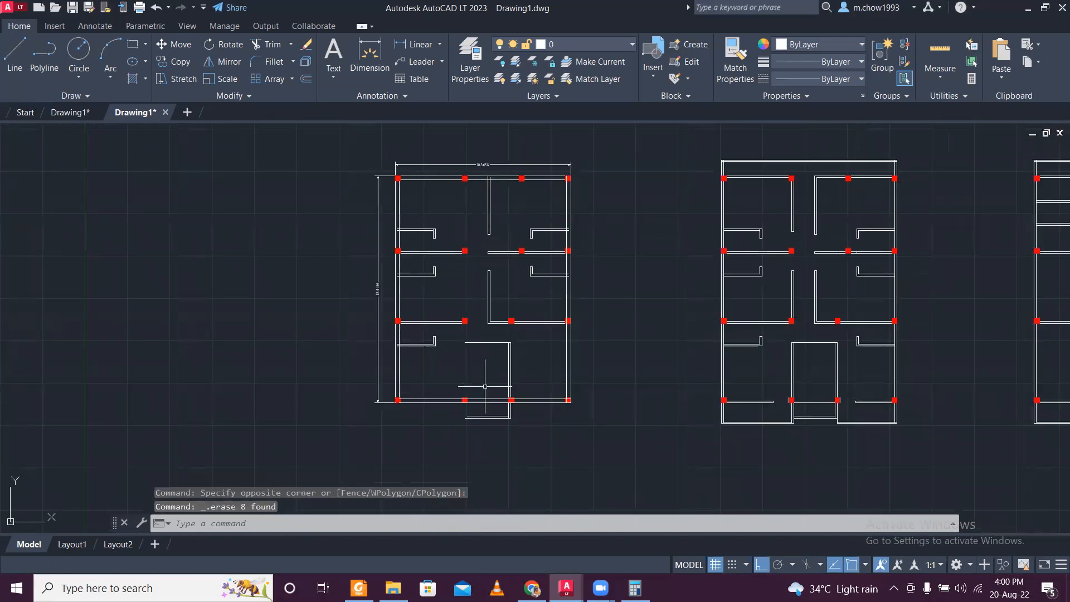
- Draw a vertical line along the right faces of the second column line, from the lower column up to the upper one
{"action": "scroll", "coordinate": [485, 385], "scroll_direction": "up", "scroll_amount": 4}
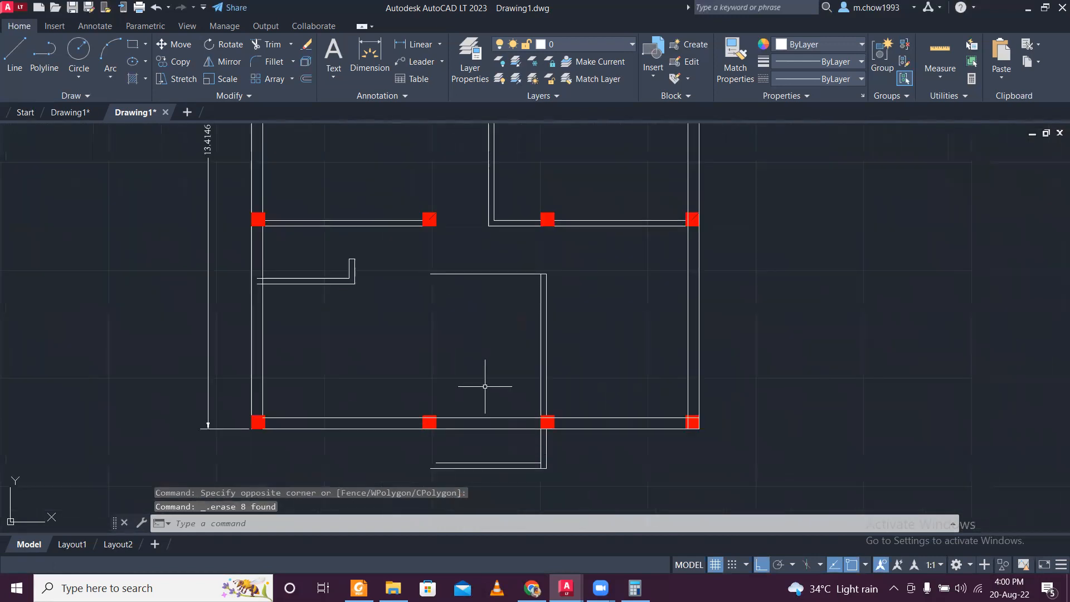
{"action": "scroll", "coordinate": [437, 435], "scroll_direction": "up", "scroll_amount": 2}
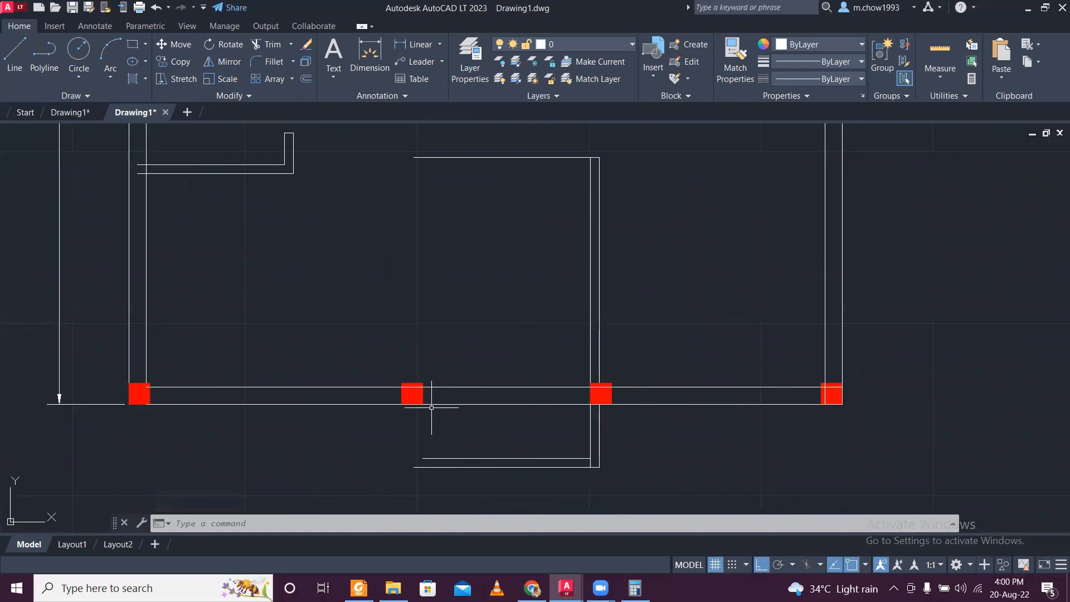
{"action": "left_click", "coordinate": [15, 53]}
{"action": "left_click", "coordinate": [411, 374]}
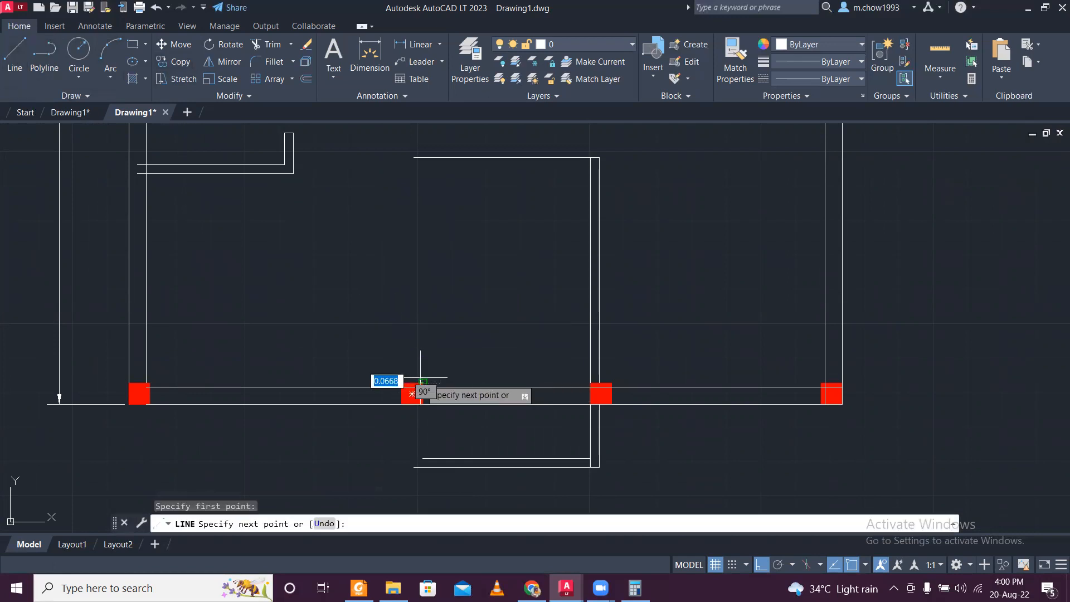
{"action": "middle_click_drag", "start_coordinate": [415, 180], "coordinate": [440, 358]}
{"action": "scroll", "coordinate": [440, 358], "scroll_direction": "down", "scroll_amount": 6}
{"action": "scroll", "coordinate": [454, 327], "scroll_direction": "up", "scroll_amount": 9}
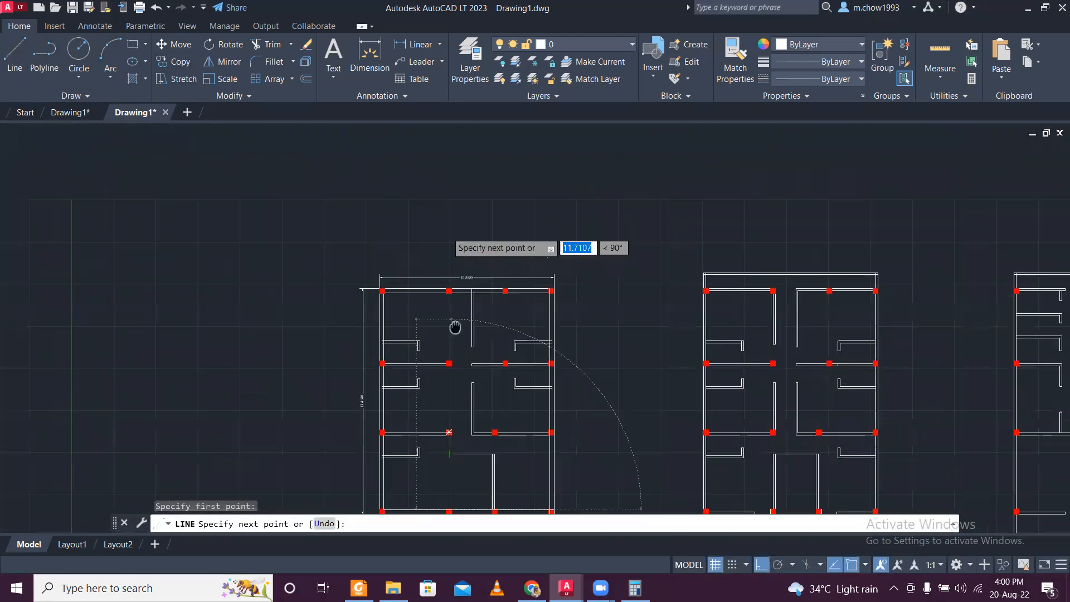
{"action": "key", "text": "Escape"}
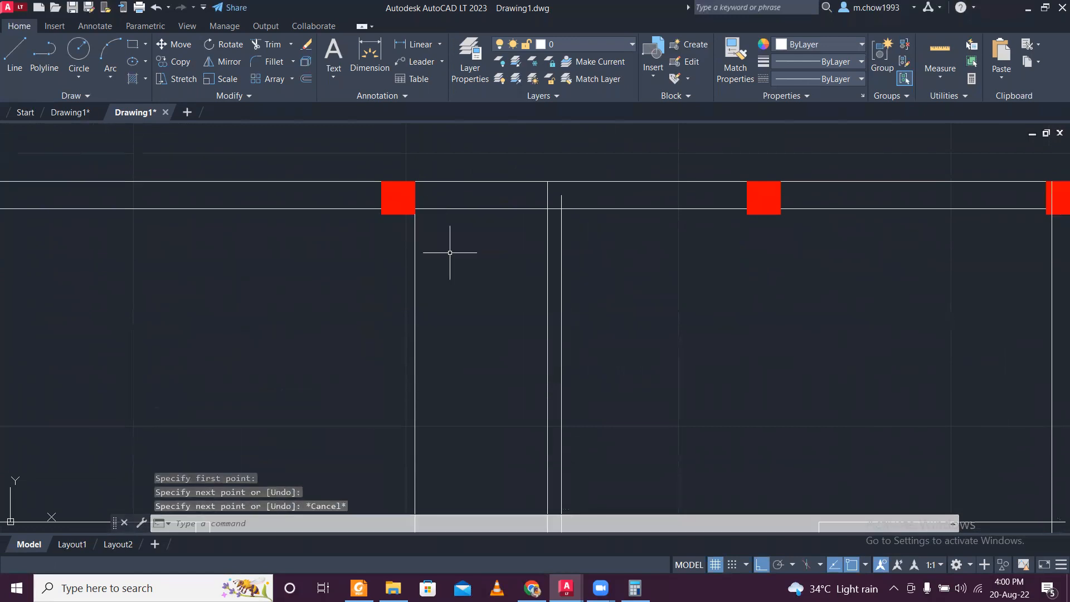
- Offset the new vertical wall line 0.25 to the left
{"action": "type", "text": "o"}
{"action": "key", "text": "Return"}
{"action": "key", "text": "Return"}
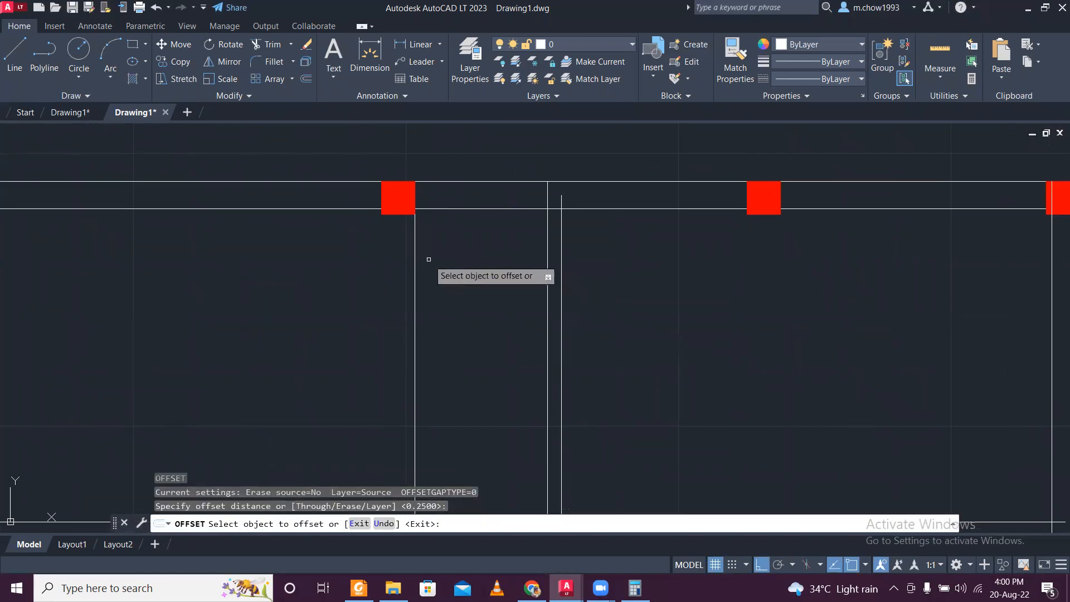
{"action": "left_click", "coordinate": [415, 254]}
{"action": "left_click", "coordinate": [356, 244]}
{"action": "scroll", "coordinate": [441, 227], "scroll_direction": "down", "scroll_amount": 6}
{"action": "key", "text": "Escape"}
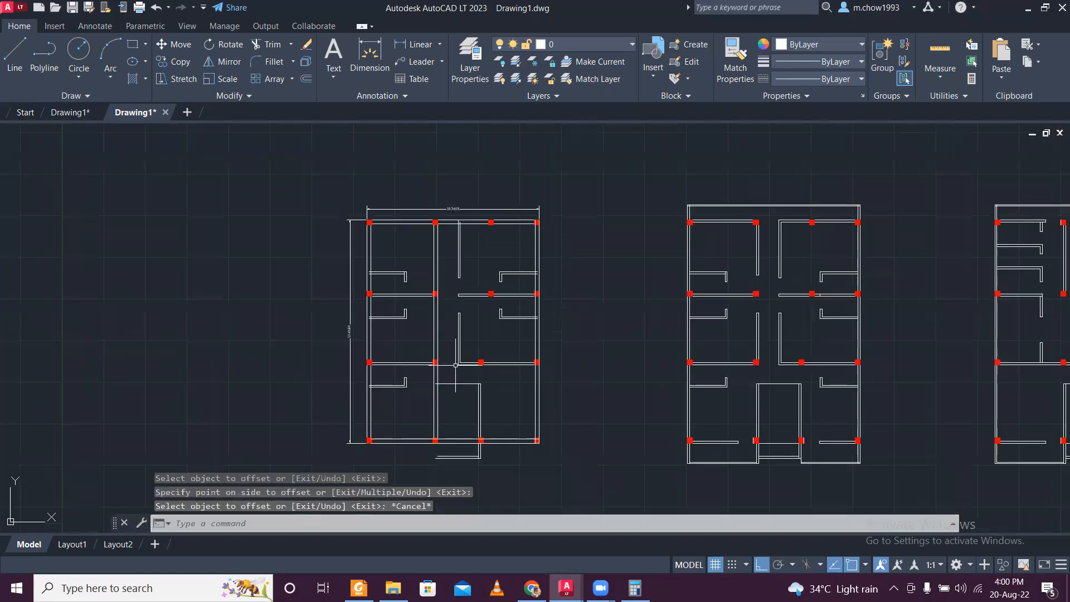
{"action": "scroll", "coordinate": [438, 398], "scroll_direction": "up", "scroll_amount": 2}
{"action": "scroll", "coordinate": [441, 410], "scroll_direction": "down", "scroll_amount": 2}
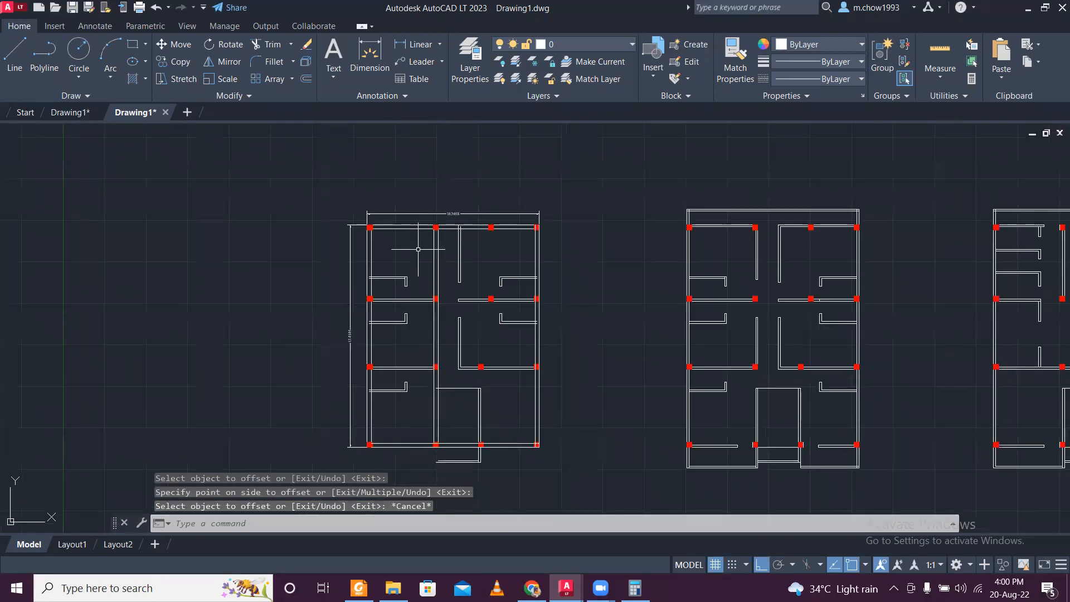
{"action": "scroll", "coordinate": [439, 268], "scroll_direction": "up", "scroll_amount": 2}
{"action": "scroll", "coordinate": [435, 256], "scroll_direction": "down", "scroll_amount": 2}
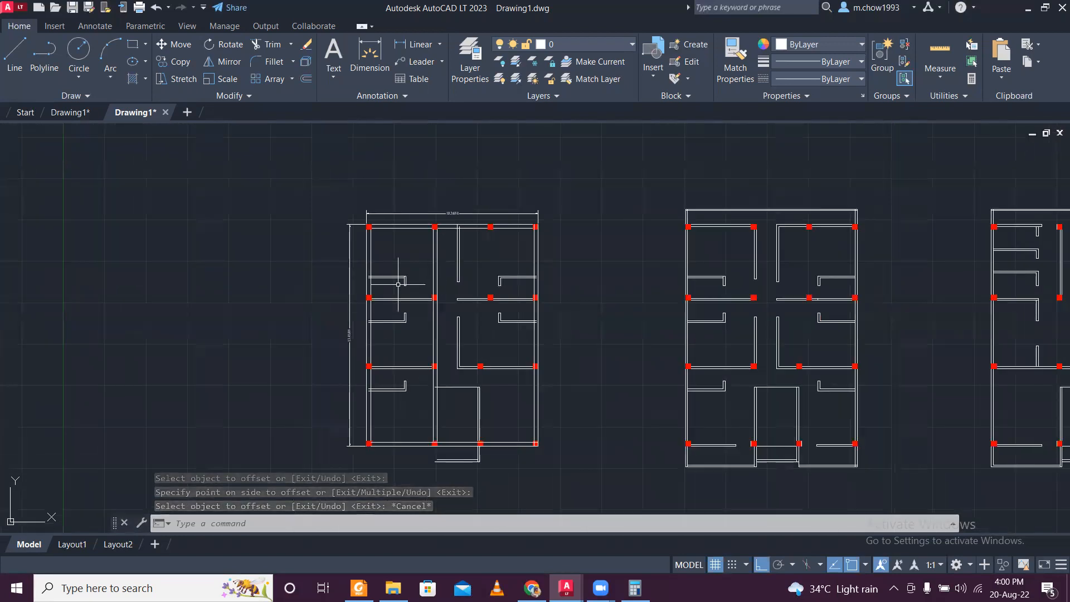
{"action": "scroll", "coordinate": [409, 288], "scroll_direction": "up", "scroll_amount": 2}
{"action": "scroll", "coordinate": [442, 280], "scroll_direction": "down", "scroll_amount": 2}
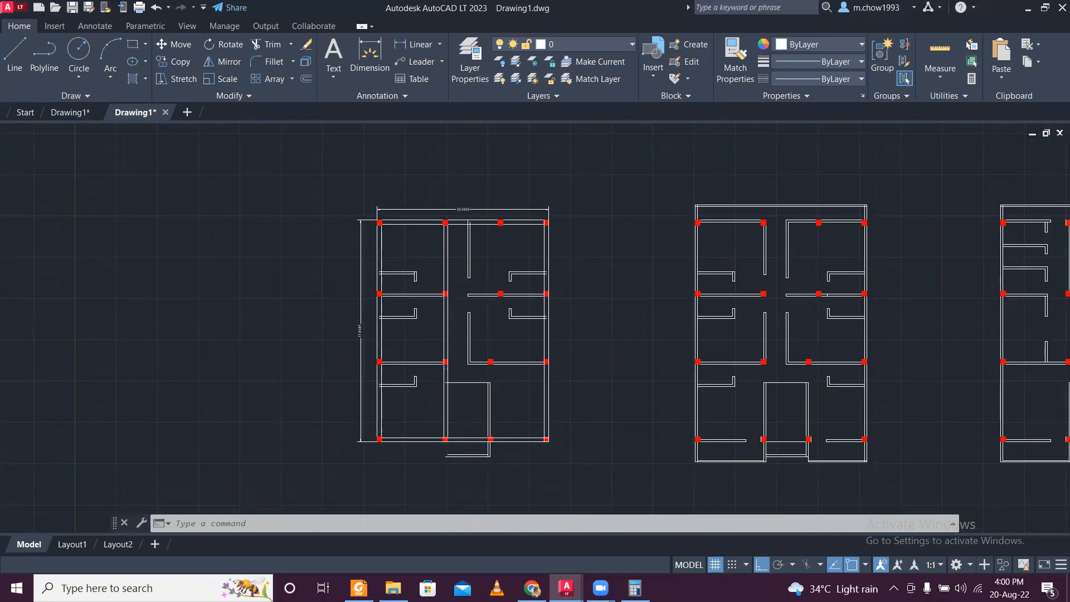
- Delete the four horizontal wall lines on both sides of the corridor along the column row just above the stair
{"action": "scroll", "coordinate": [436, 362], "scroll_direction": "up", "scroll_amount": 2}
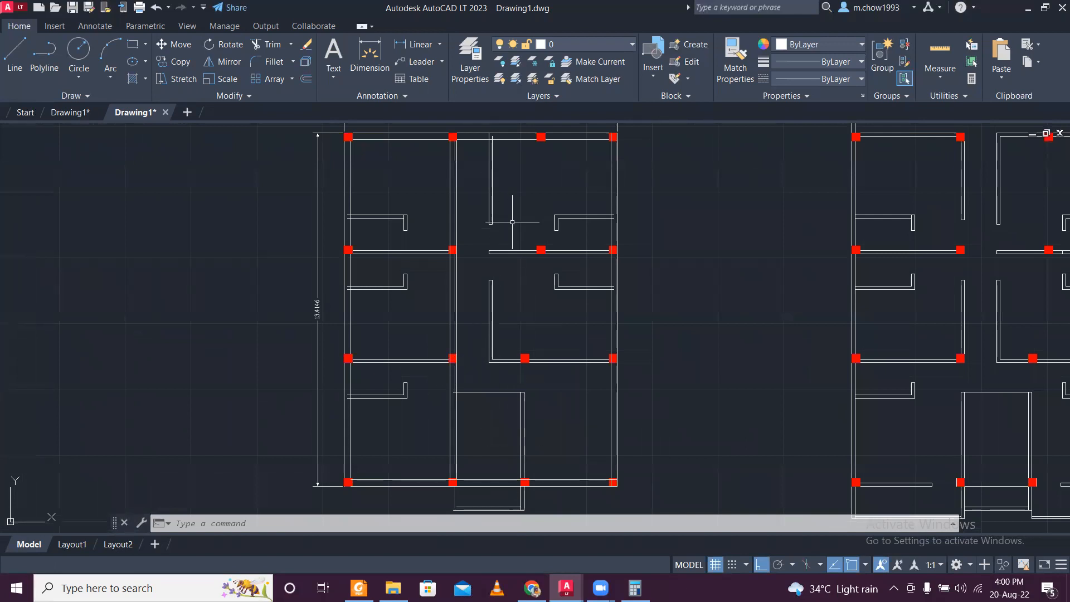
{"action": "scroll", "coordinate": [516, 403], "scroll_direction": "up", "scroll_amount": 3}
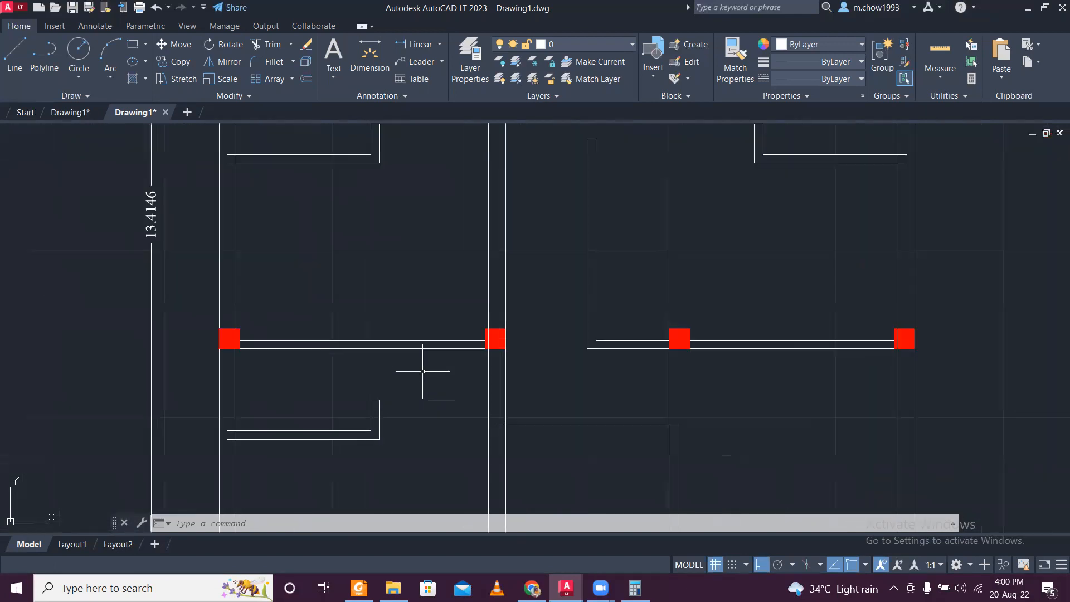
{"action": "left_click_drag", "start_coordinate": [425, 370], "coordinate": [359, 249]}
{"action": "left_click_drag", "start_coordinate": [658, 395], "coordinate": [633, 298]}
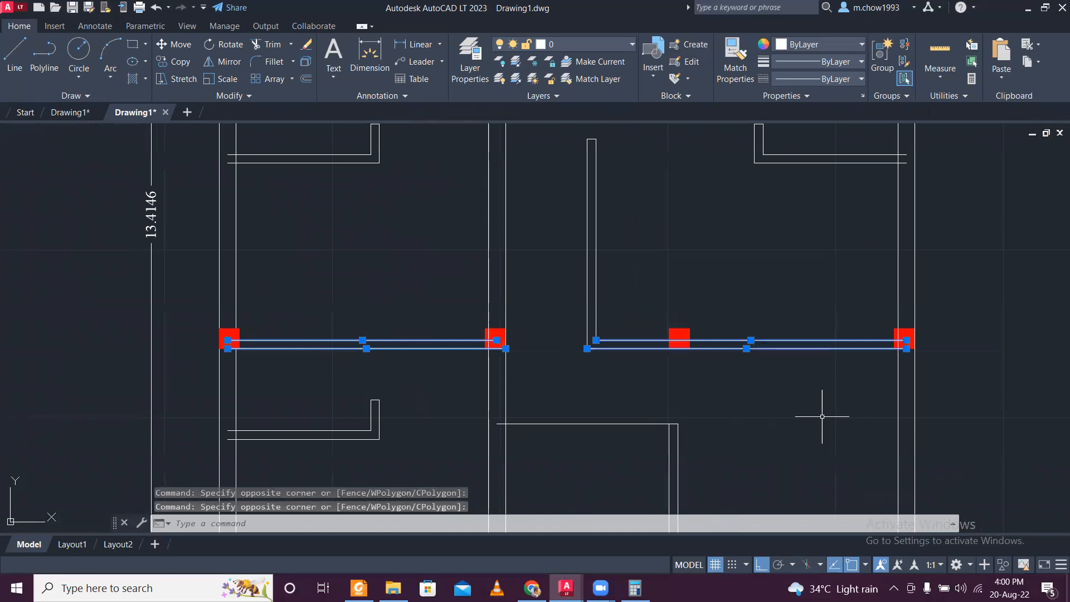
{"action": "key", "text": "Delete"}
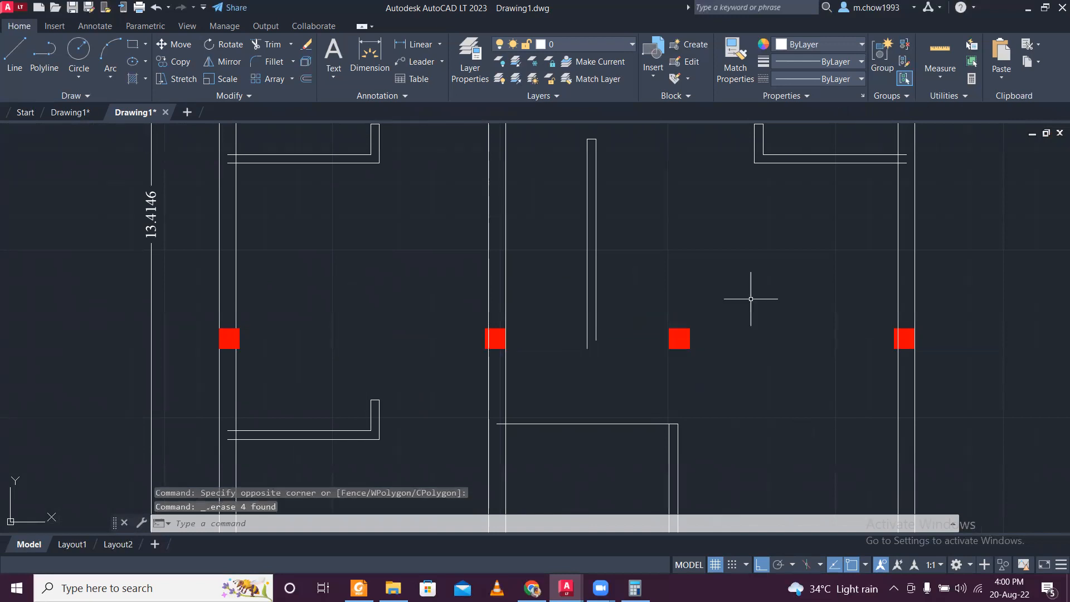
- Draw a horizontal line along the bottom edges of the column row above the stair, between the left and right exterior walls
{"action": "left_click", "coordinate": [15, 53]}
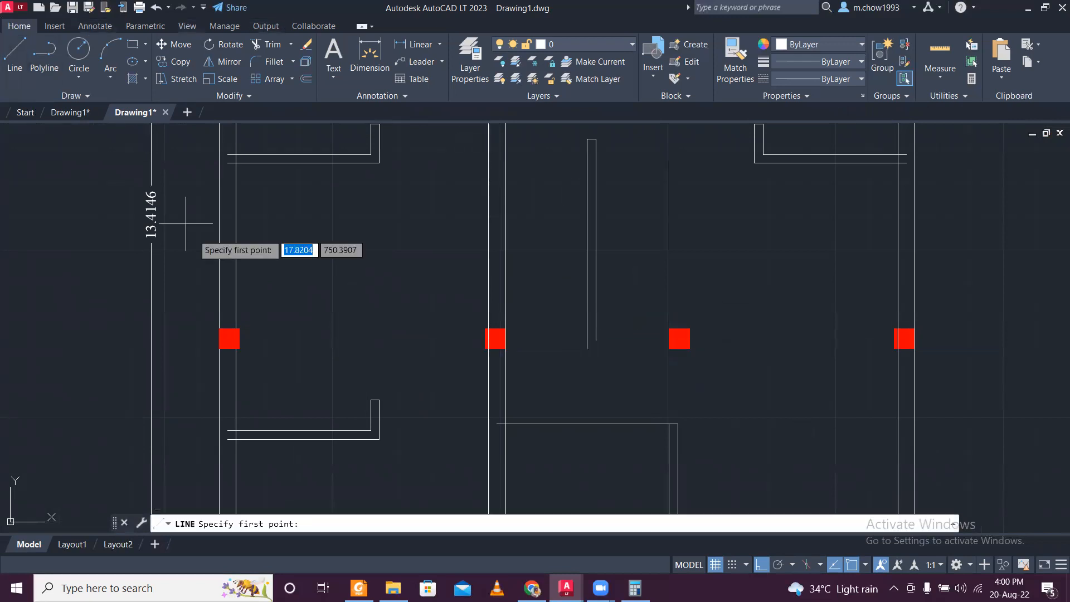
{"action": "left_click", "coordinate": [235, 349]}
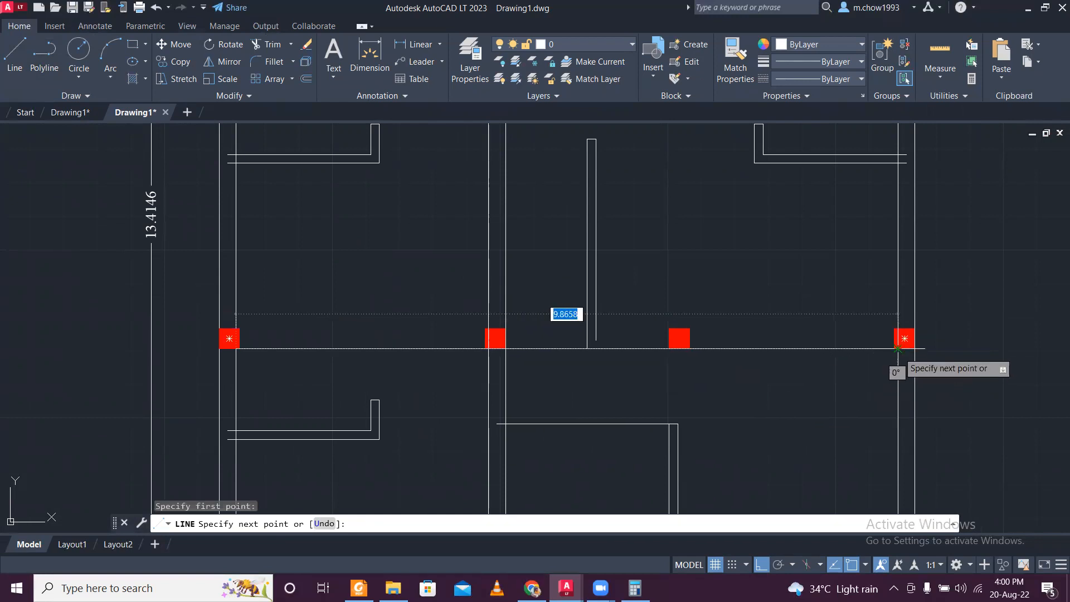
{"action": "scroll", "coordinate": [898, 348], "scroll_direction": "up", "scroll_amount": 5}
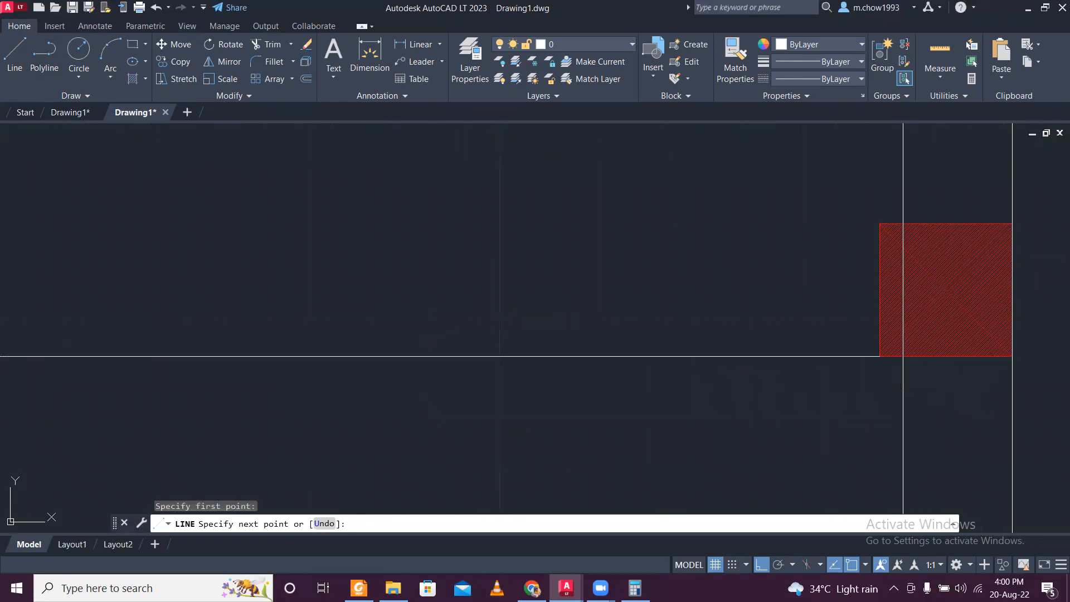
{"action": "key", "text": "Escape"}
{"action": "scroll", "coordinate": [851, 372], "scroll_direction": "down", "scroll_amount": 5}
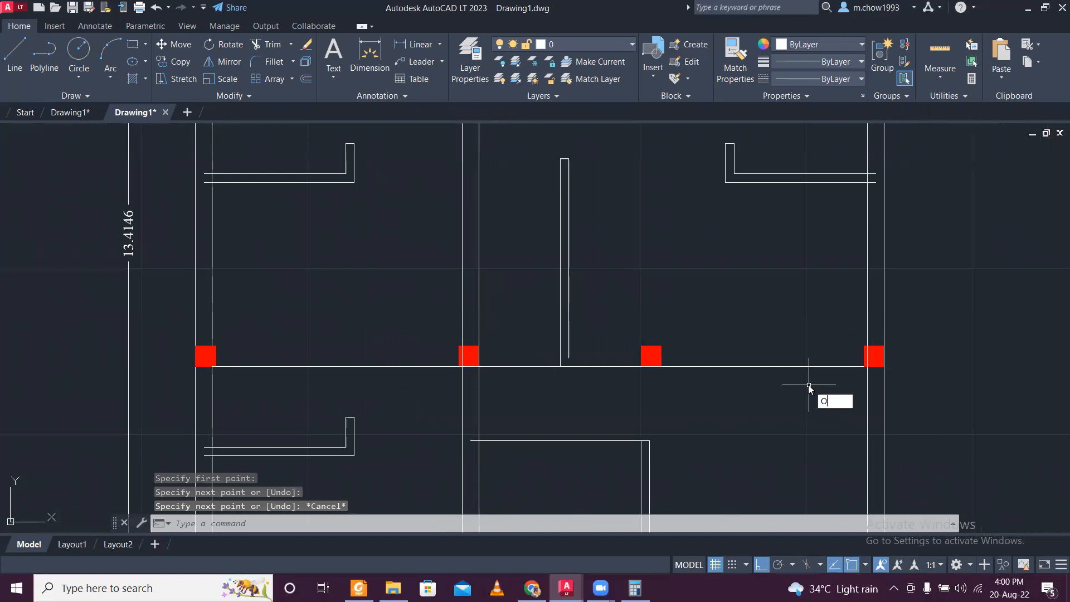
- Offset the new horizontal wall line upward by 0.25
{"action": "key", "text": "Return"}
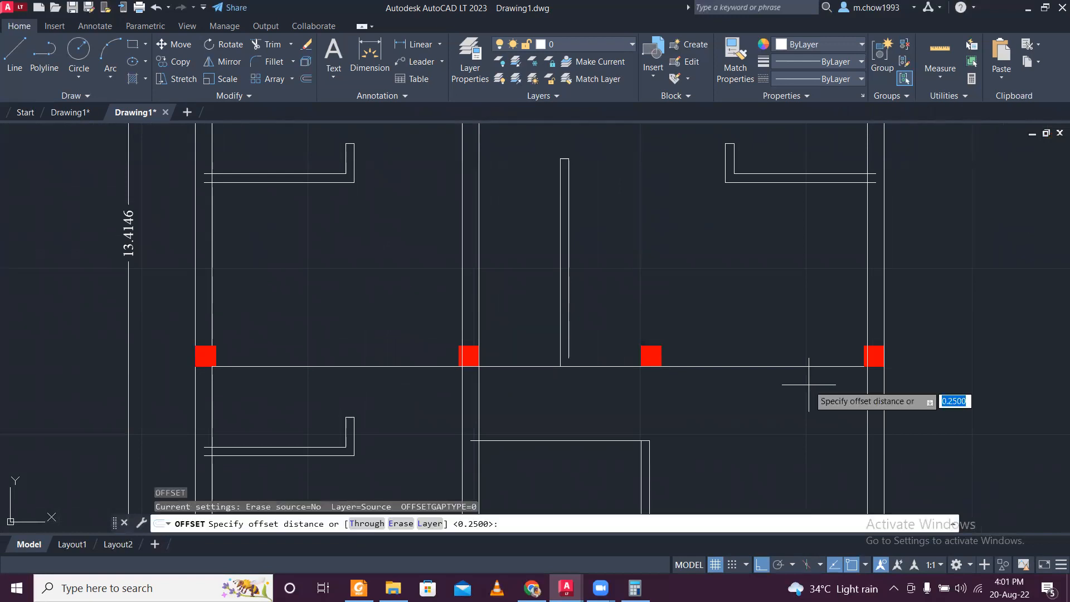
{"action": "key", "text": "Return"}
{"action": "left_click", "coordinate": [823, 366]}
{"action": "left_click", "coordinate": [822, 362]}
{"action": "scroll", "coordinate": [725, 318], "scroll_direction": "down", "scroll_amount": 5}
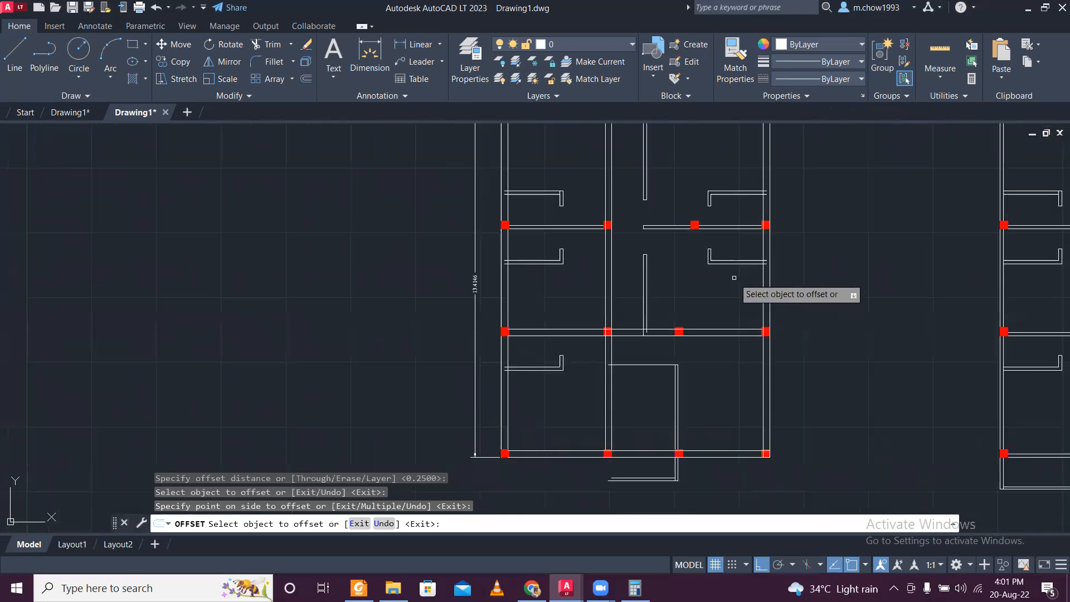
{"action": "scroll", "coordinate": [694, 309], "scroll_direction": "up", "scroll_amount": 2}
{"action": "middle_click_drag", "start_coordinate": [664, 243], "coordinate": [657, 372]}
{"action": "scroll", "coordinate": [658, 372], "scroll_direction": "down", "scroll_amount": 2}
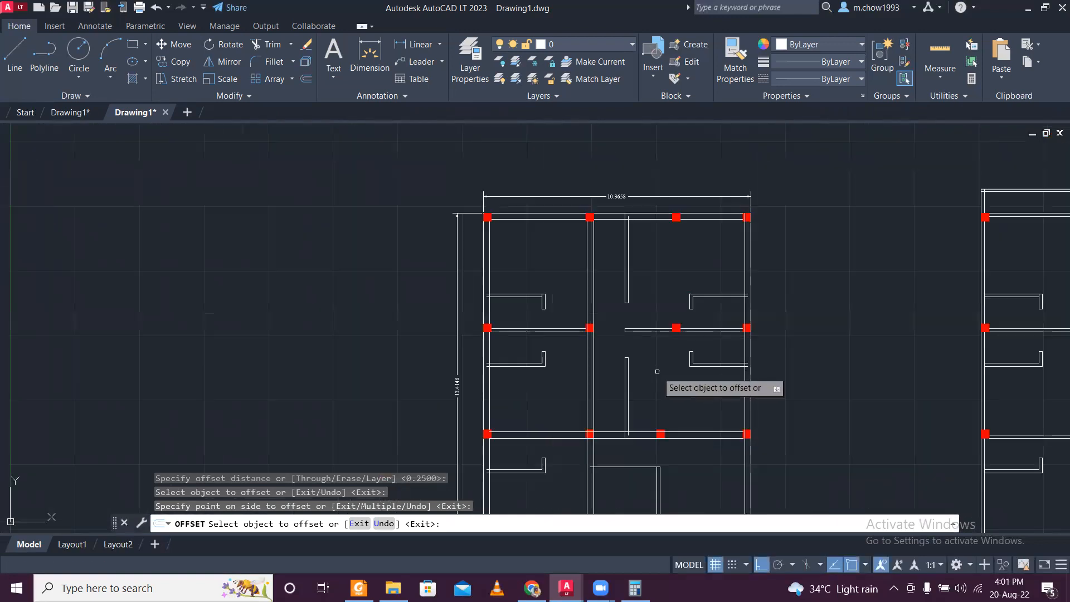
{"action": "key", "text": "Escape"}
{"action": "scroll", "coordinate": [543, 356], "scroll_direction": "up", "scroll_amount": 2}
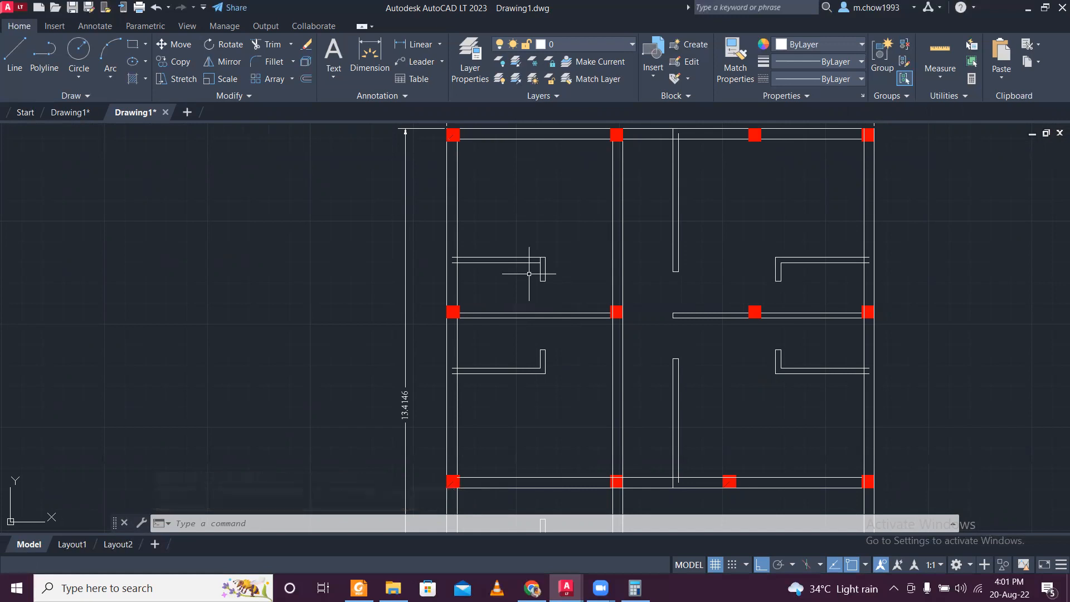
{"action": "scroll", "coordinate": [529, 274], "scroll_direction": "down", "scroll_amount": 2}
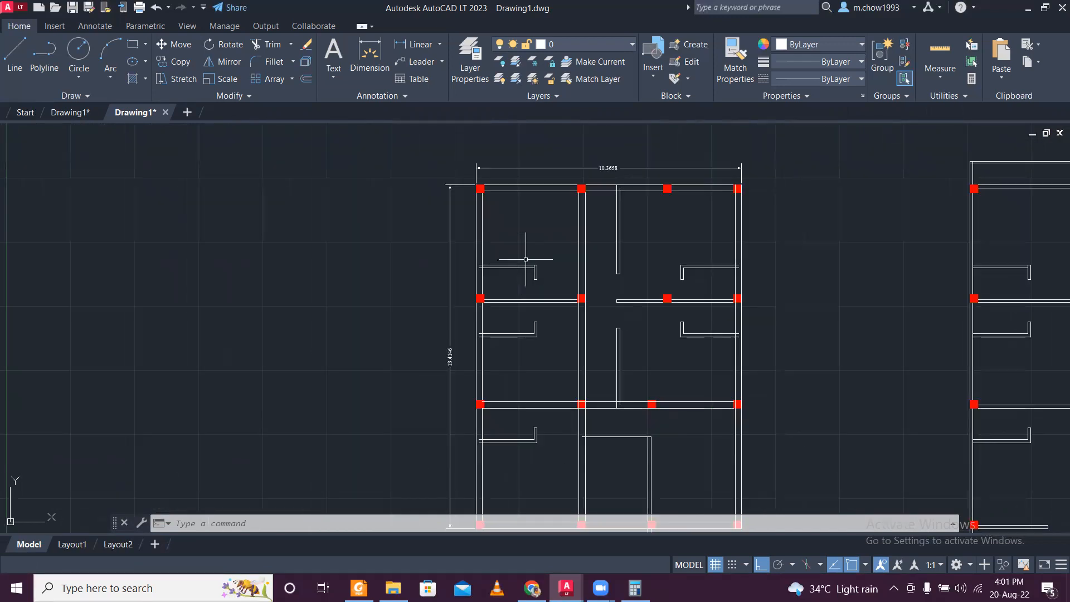
- Stretch the left end of the partition's upper line above the second column row to the left exterior wall's inner face
{"action": "scroll", "coordinate": [526, 260], "scroll_direction": "up", "scroll_amount": 4}
{"action": "scroll", "coordinate": [502, 269], "scroll_direction": "up", "scroll_amount": 2}
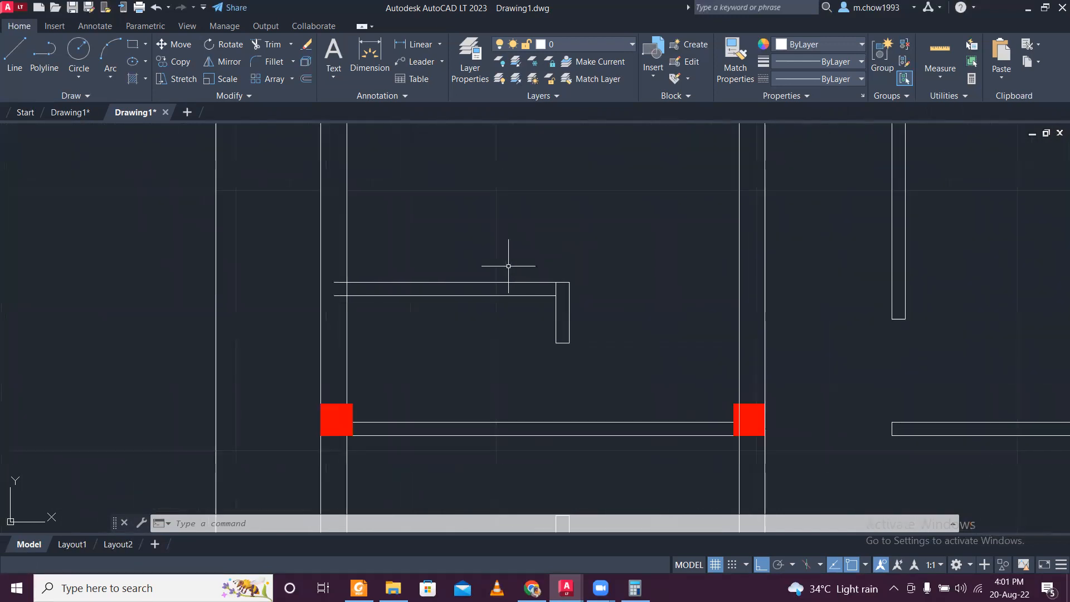
{"action": "left_click", "coordinate": [6, 62]}
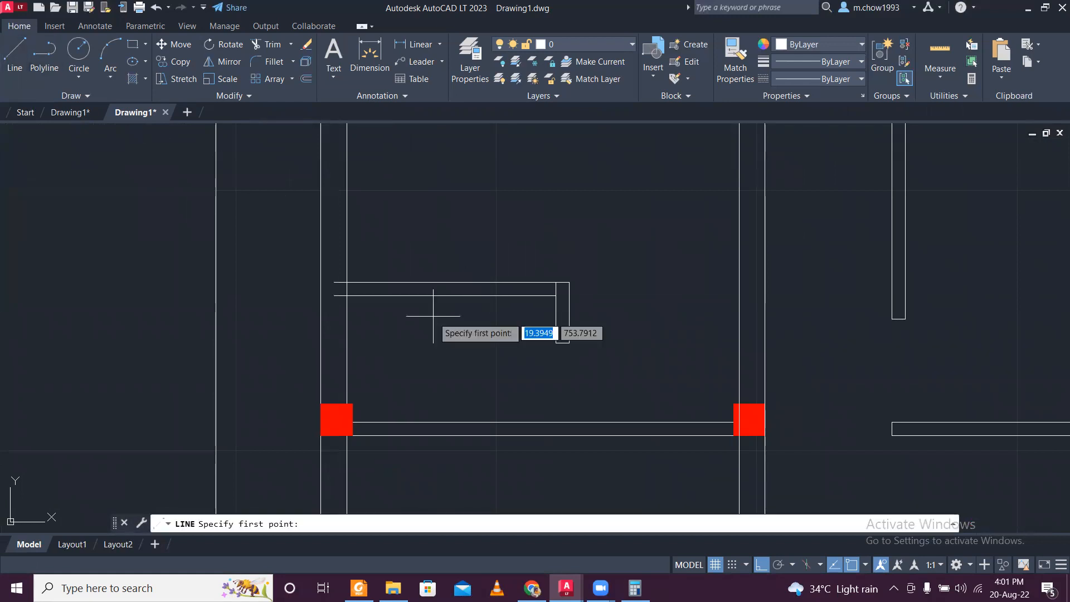
{"action": "key", "text": "Escape"}
{"action": "left_click", "coordinate": [388, 290]}
{"action": "left_click", "coordinate": [374, 246]}
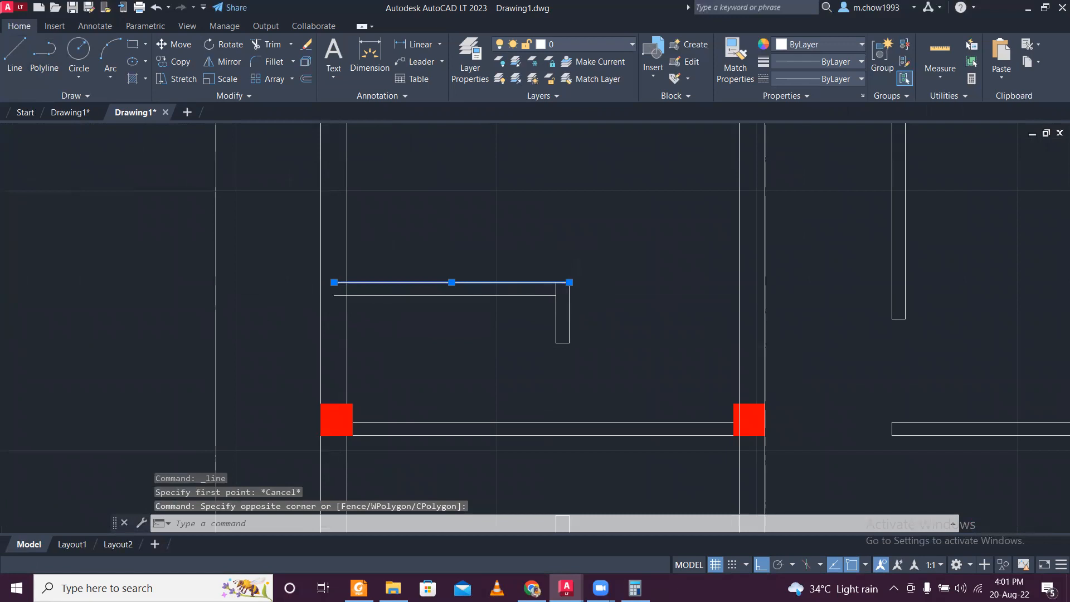
{"action": "scroll", "coordinate": [276, 292], "scroll_direction": "up", "scroll_amount": 4}
{"action": "left_click", "coordinate": [426, 267]}
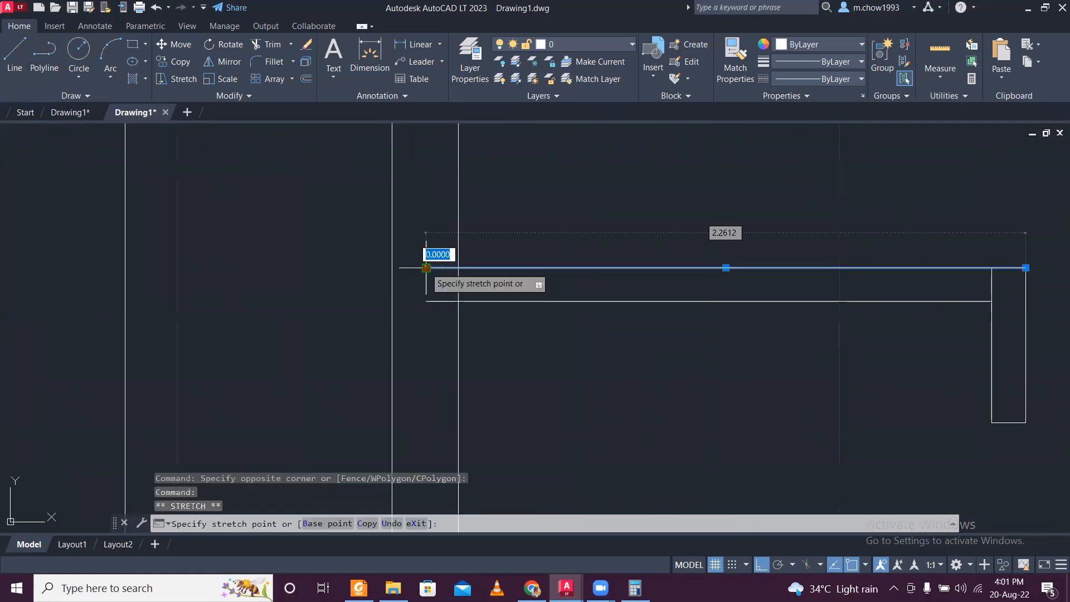
{"action": "left_click", "coordinate": [458, 268]}
- Stretch the right end of that partition line to the near face of the vertical interior wall
{"action": "scroll", "coordinate": [724, 260], "scroll_direction": "down", "scroll_amount": 4}
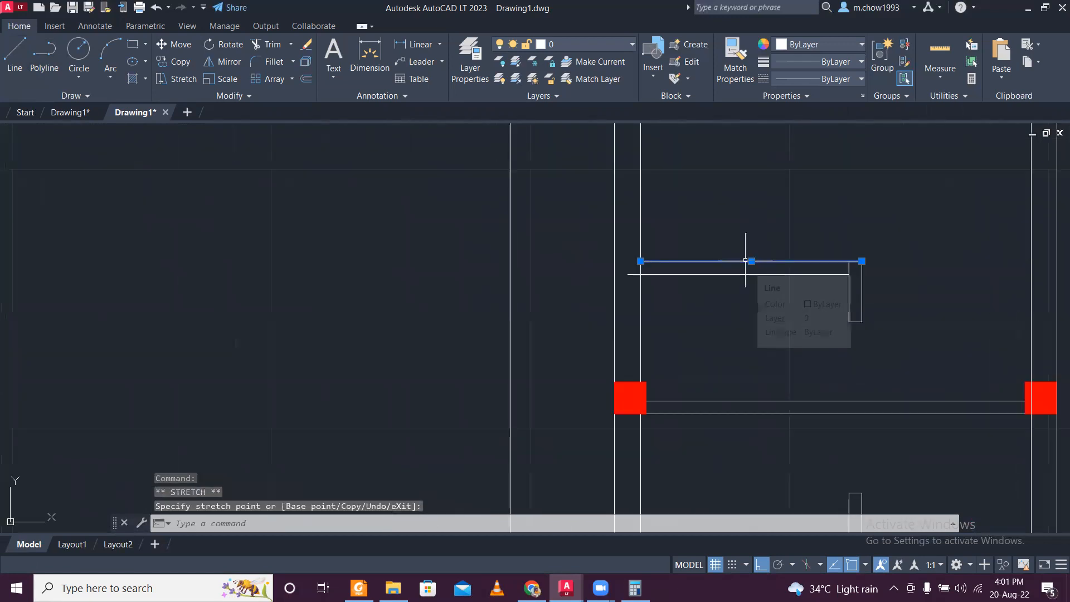
{"action": "left_click", "coordinate": [862, 260]}
{"action": "middle_click_drag", "start_coordinate": [901, 269], "coordinate": [513, 322]}
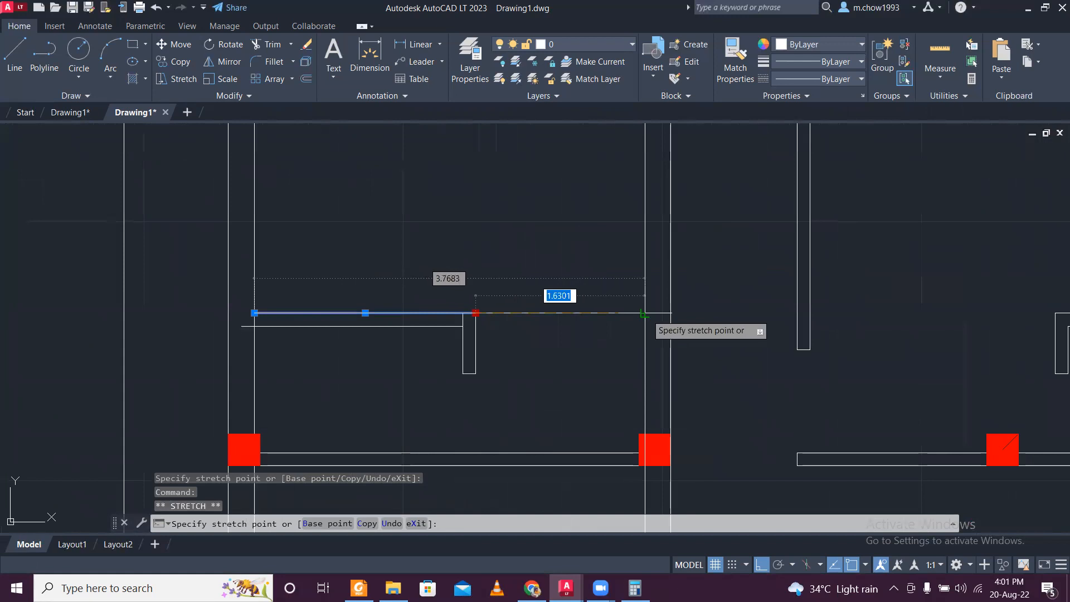
{"action": "key", "text": "Escape"}
- Delete the old lower line of the partition above the second column row in the left bay
{"action": "scroll", "coordinate": [427, 324], "scroll_direction": "up", "scroll_amount": 4}
{"action": "scroll", "coordinate": [427, 324], "scroll_direction": "down", "scroll_amount": 4}
{"action": "left_click", "coordinate": [434, 330]}
{"action": "left_click", "coordinate": [424, 313]}
{"action": "key", "text": "Delete"}
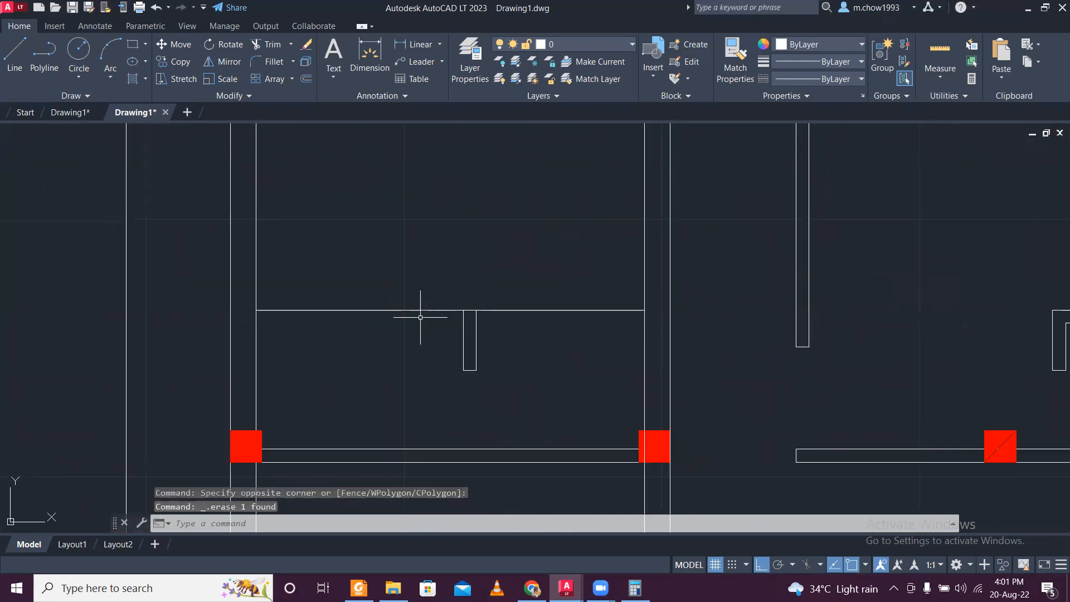
- Offset the extended partition line downward by 0.25 between the left exterior wall and the interior wall
{"action": "type", "text": "o"}
{"action": "key", "text": "Return"}
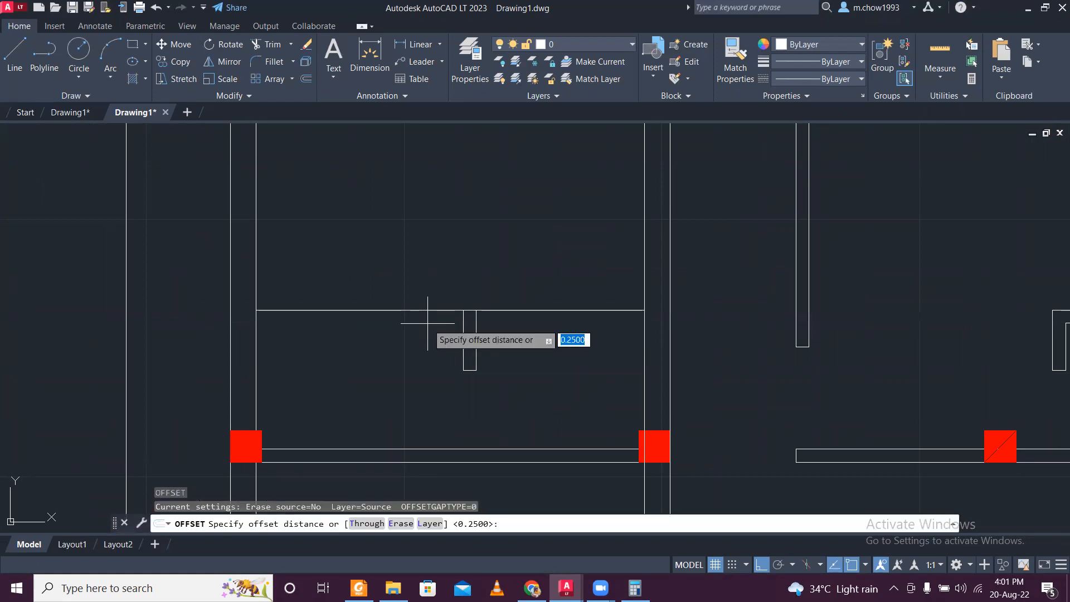
{"action": "key", "text": "Return"}
{"action": "left_click", "coordinate": [427, 310]}
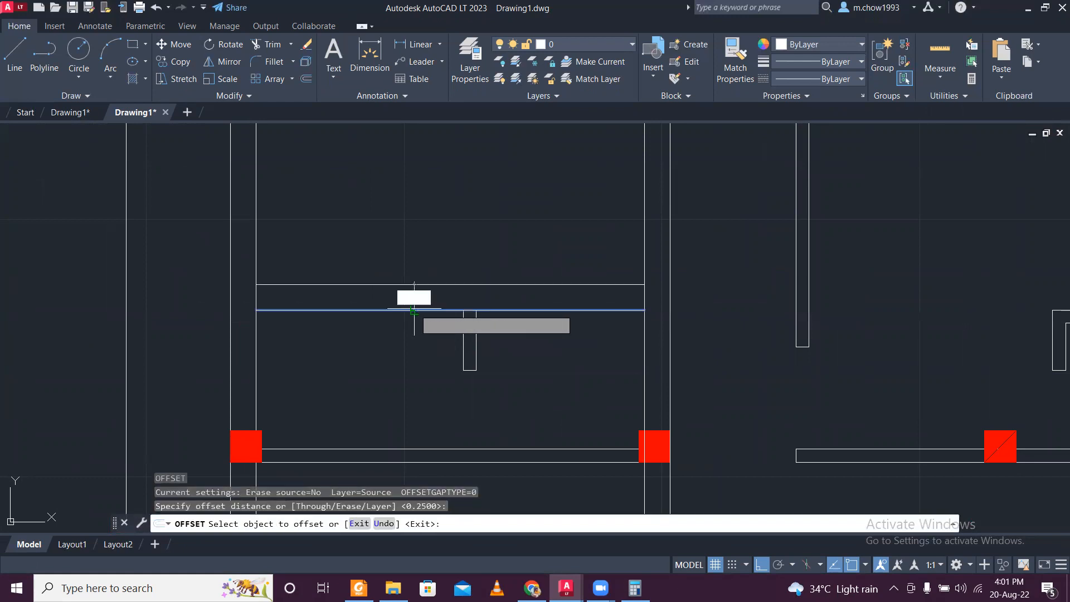
{"action": "left_click", "coordinate": [428, 368]}
{"action": "key", "text": "Escape"}
{"action": "scroll", "coordinate": [454, 342], "scroll_direction": "down", "scroll_amount": 3}
{"action": "scroll", "coordinate": [454, 337], "scroll_direction": "up", "scroll_amount": 5}
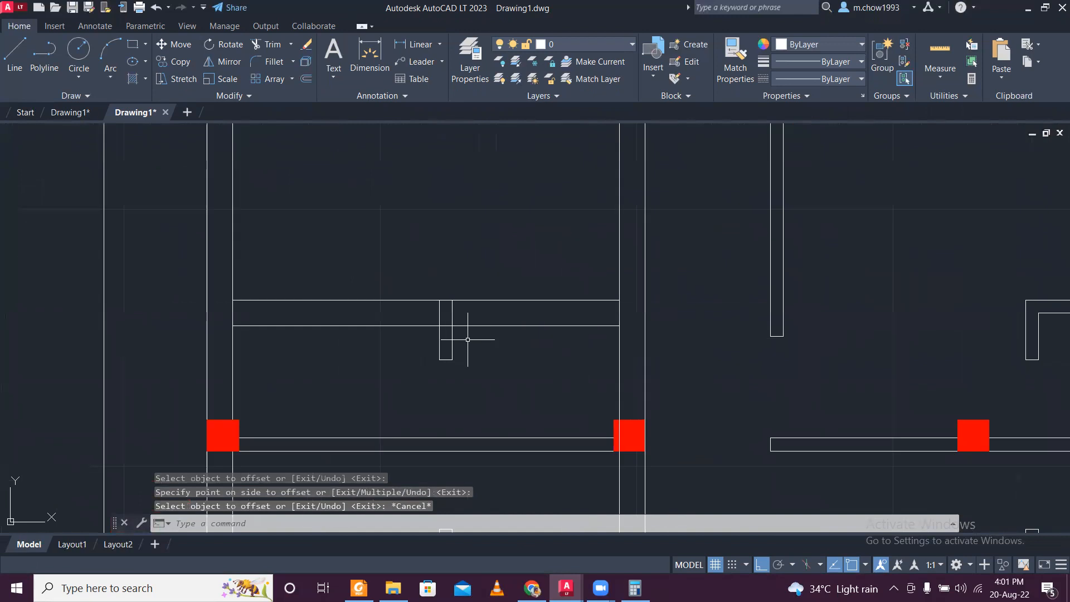
- Delete the right vertical line and the bottom end line of the short wall stub crossing the new partition
{"action": "scroll", "coordinate": [494, 363], "scroll_direction": "up", "scroll_amount": 3}
{"action": "scroll", "coordinate": [496, 390], "scroll_direction": "down", "scroll_amount": 3}
{"action": "left_click", "coordinate": [499, 427]}
{"action": "left_click", "coordinate": [412, 374]}
{"action": "scroll", "coordinate": [502, 356], "scroll_direction": "down", "scroll_amount": 2}
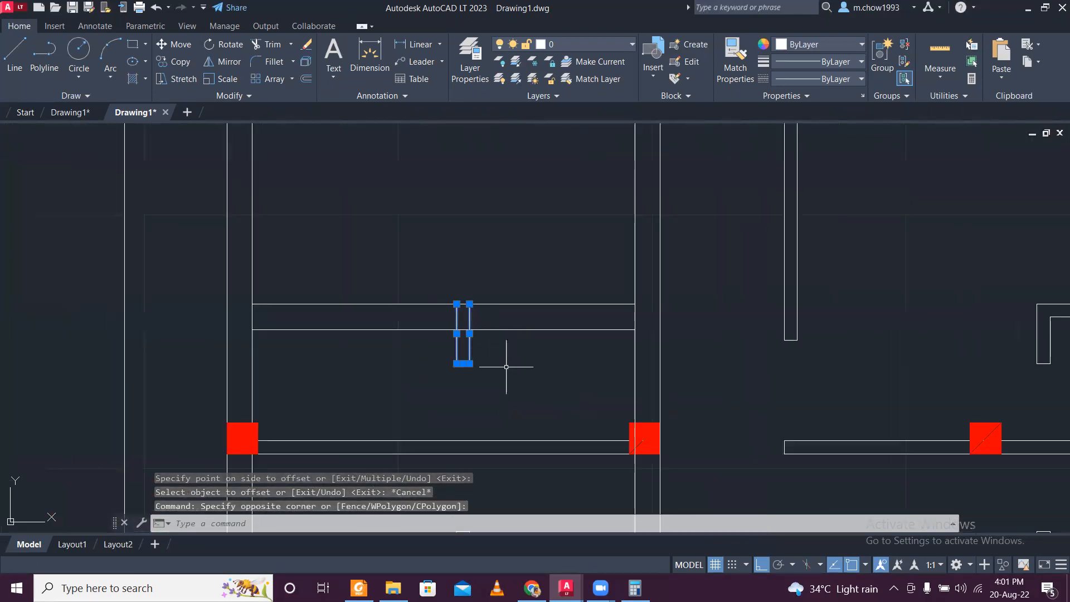
{"action": "key", "text": "Escape"}
{"action": "scroll", "coordinate": [479, 363], "scroll_direction": "up", "scroll_amount": 6}
{"action": "left_click", "coordinate": [497, 406]}
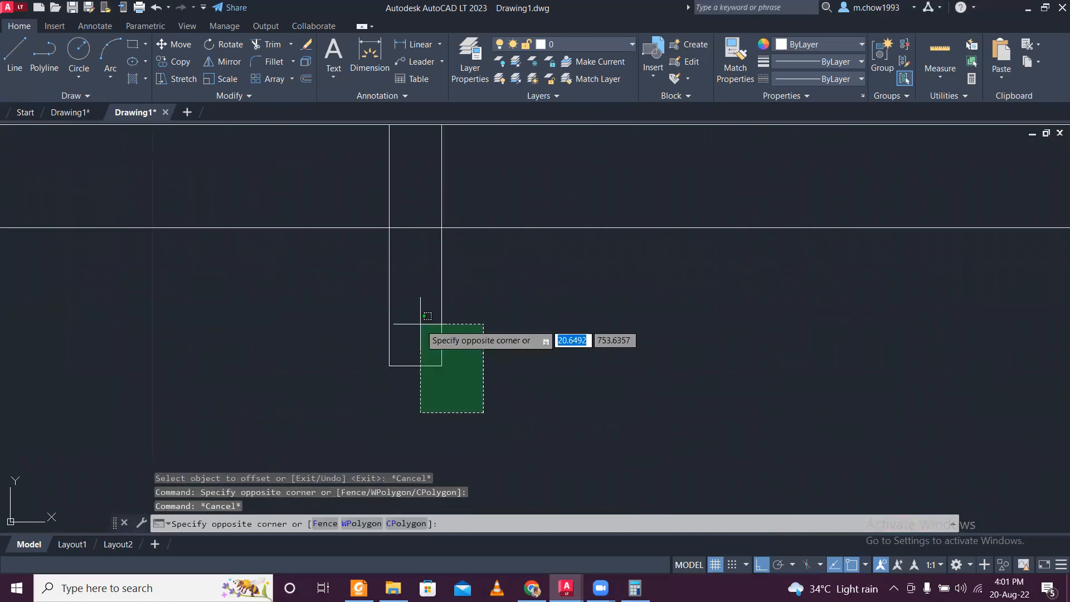
{"action": "left_click", "coordinate": [421, 324]}
{"action": "key", "text": "Delete"}
{"action": "scroll", "coordinate": [421, 324], "scroll_direction": "down", "scroll_amount": 3}
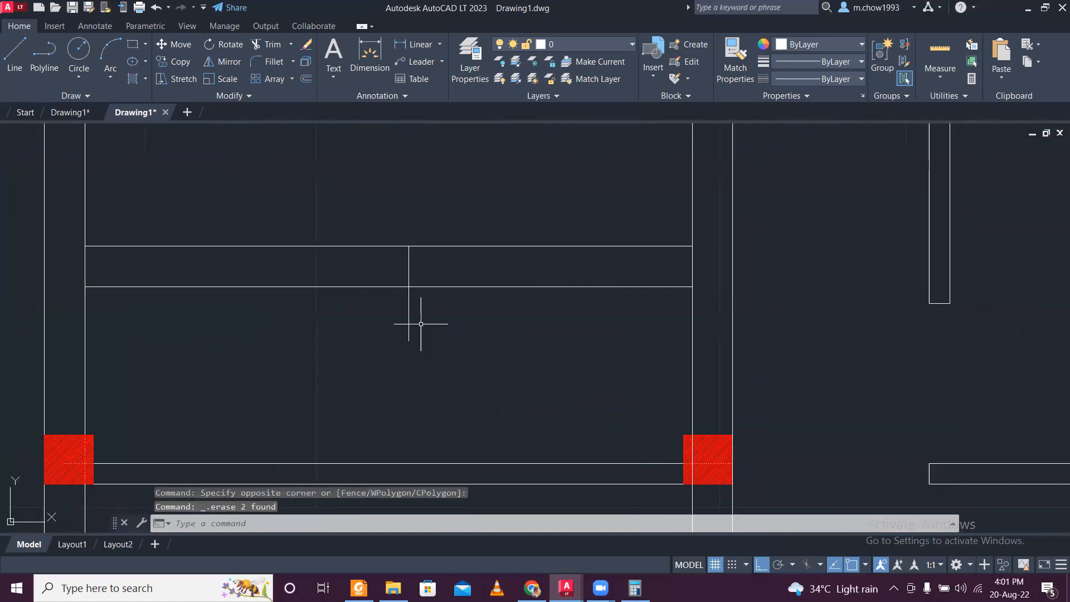
- Extend the remaining vertical stub line down to the upper line of the wall along the second column row
{"action": "left_click", "coordinate": [432, 467]}
{"action": "left_click", "coordinate": [417, 444]}
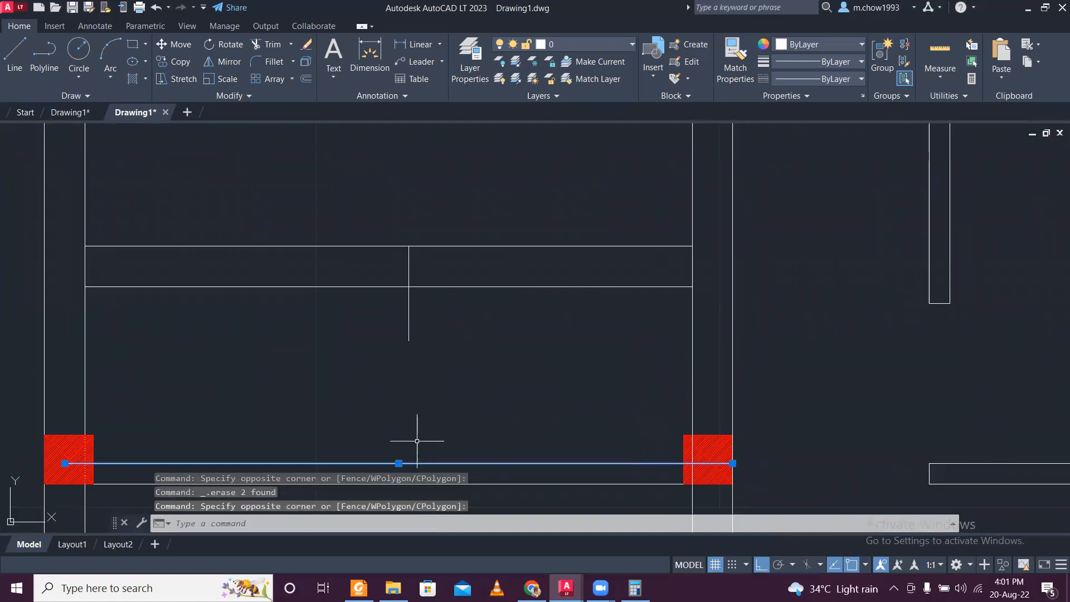
{"action": "key", "text": "space"}
{"action": "left_click", "coordinate": [447, 344]}
{"action": "left_click", "coordinate": [363, 332]}
{"action": "key", "text": "Escape"}
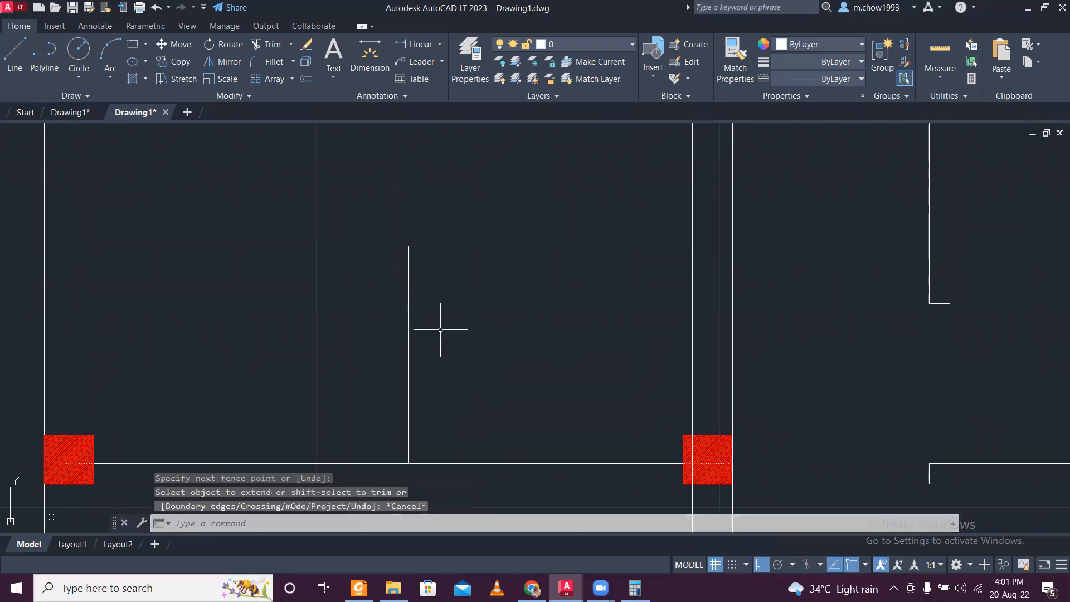
{"action": "scroll", "coordinate": [440, 330], "scroll_direction": "down", "scroll_amount": 2}
{"action": "scroll", "coordinate": [460, 343], "scroll_direction": "down", "scroll_amount": 2}
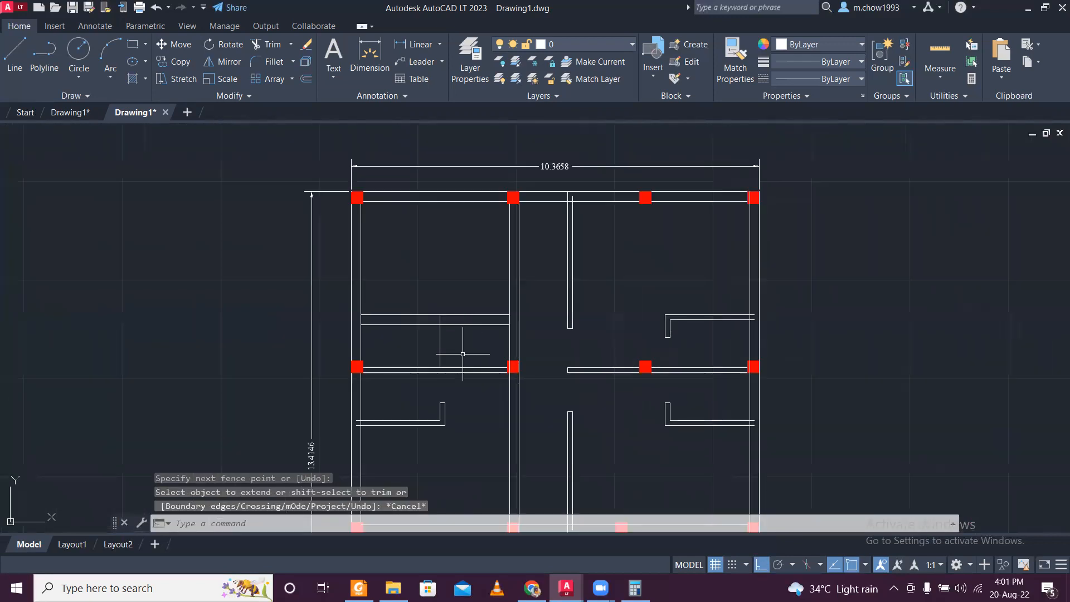
- Delete the short vertical stub and upper horizontal line of the left partition below the second column row, keeping its lower line
{"action": "scroll", "coordinate": [470, 390], "scroll_direction": "up", "scroll_amount": 2}
{"action": "scroll", "coordinate": [456, 424], "scroll_direction": "up", "scroll_amount": 2}
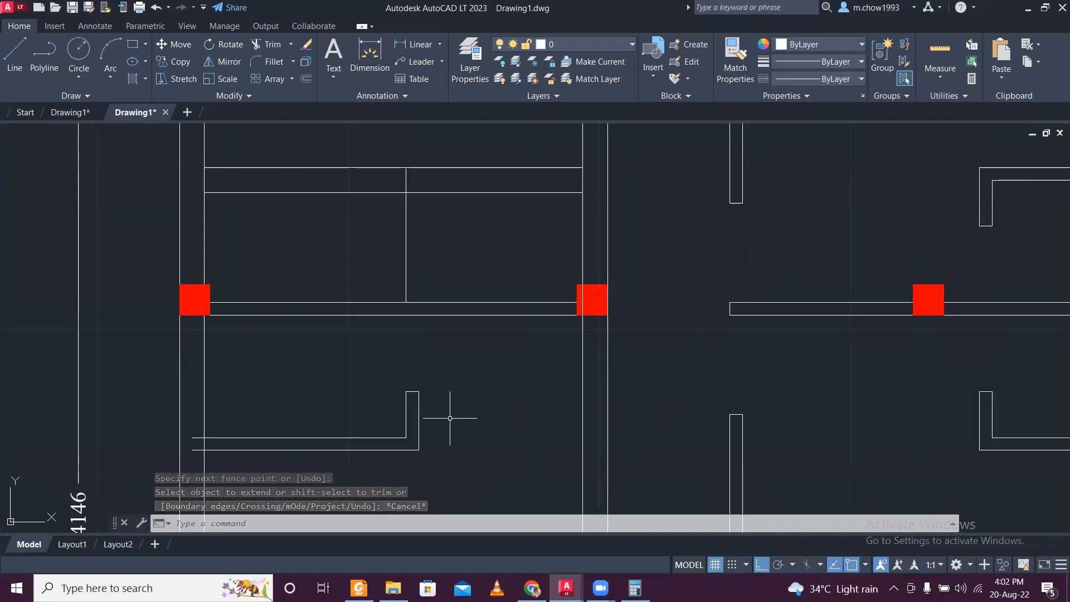
{"action": "left_click", "coordinate": [438, 417]}
{"action": "left_click", "coordinate": [379, 395]}
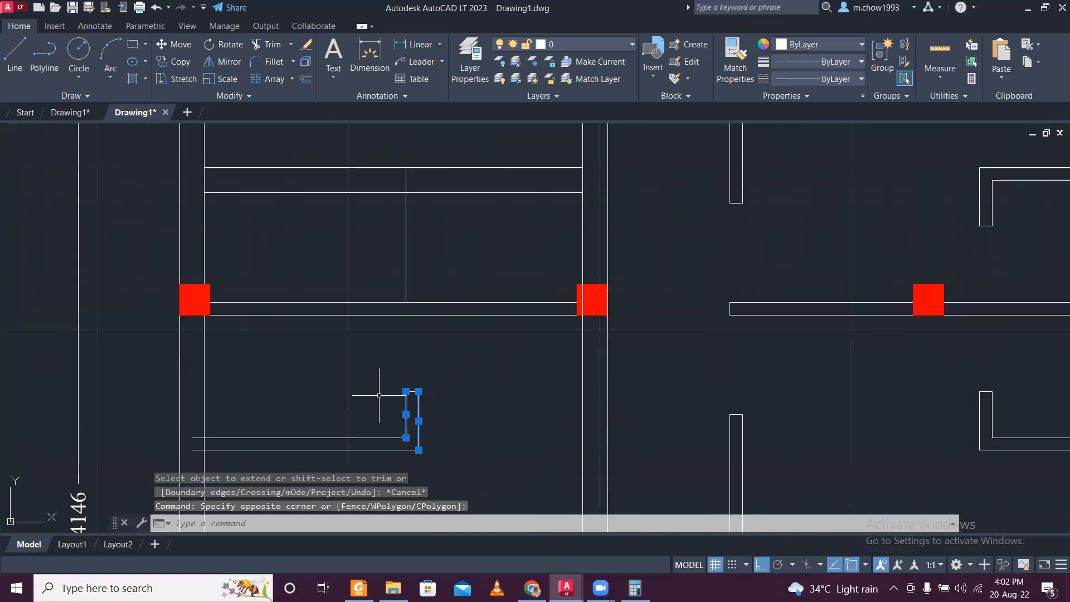
{"action": "key", "text": "Delete"}
{"action": "left_click", "coordinate": [406, 443]}
{"action": "left_click", "coordinate": [383, 364]}
{"action": "key", "text": "Delete"}
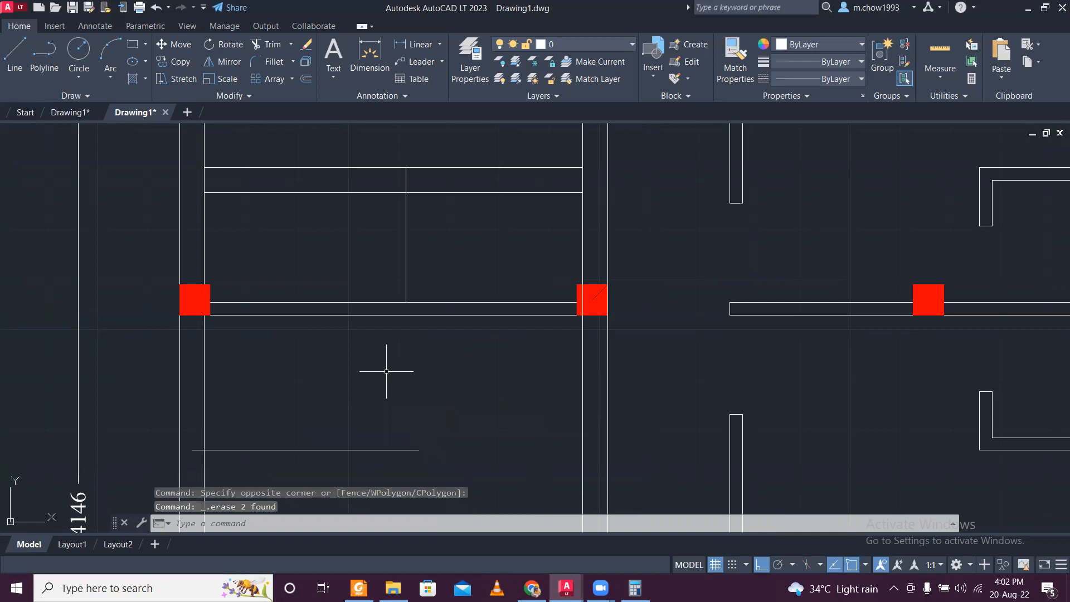
- Stretch the left end of the partition line below the second column row to the left exterior wall's inner face
{"action": "scroll", "coordinate": [215, 455], "scroll_direction": "up", "scroll_amount": 4}
{"action": "left_click", "coordinate": [171, 441]}
{"action": "left_click", "coordinate": [158, 403]}
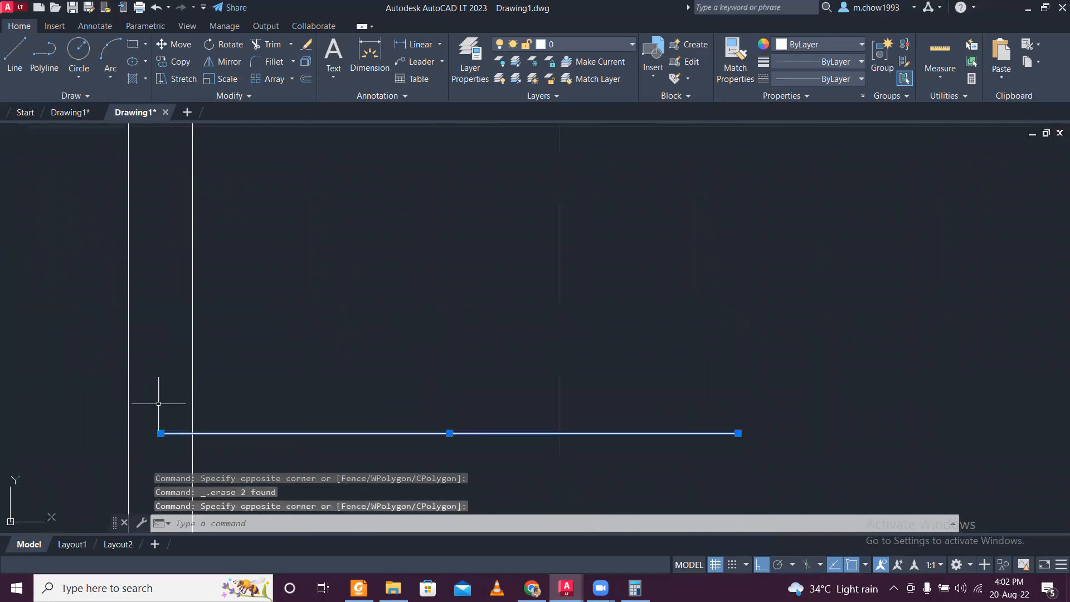
{"action": "left_click", "coordinate": [161, 433]}
{"action": "scroll", "coordinate": [233, 403], "scroll_direction": "down", "scroll_amount": 4}
{"action": "scroll", "coordinate": [312, 367], "scroll_direction": "down", "scroll_amount": 2}
{"action": "key", "text": "Escape"}
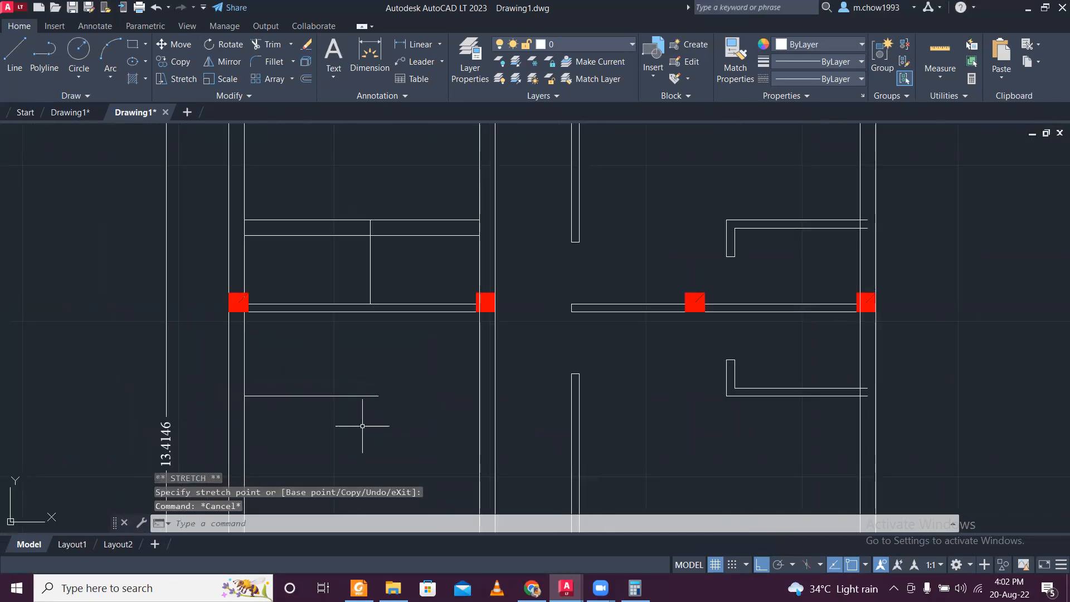
- Extend the right end of the partition line below the second column row to the interior wall's near face
{"action": "left_click", "coordinate": [484, 383]}
{"action": "left_click", "coordinate": [470, 369]}
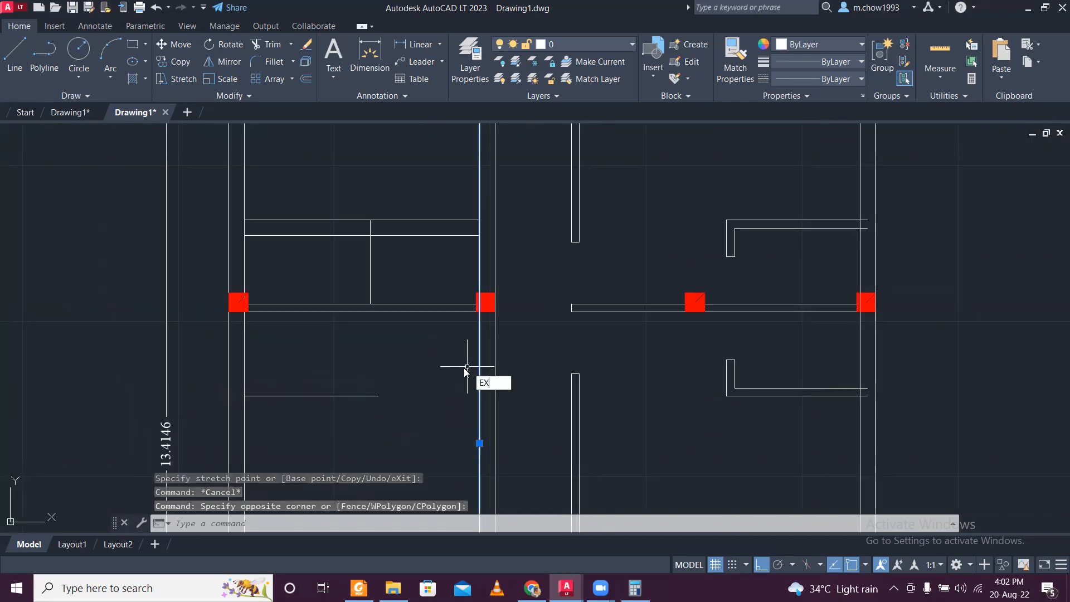
{"action": "key", "text": "Return"}
{"action": "left_click", "coordinate": [350, 370]}
{"action": "left_click", "coordinate": [374, 434]}
{"action": "key", "text": "Escape"}
- Offset the partition line below the second column row upward by 0.25
{"action": "left_click", "coordinate": [419, 419]}
{"action": "left_click", "coordinate": [380, 373]}
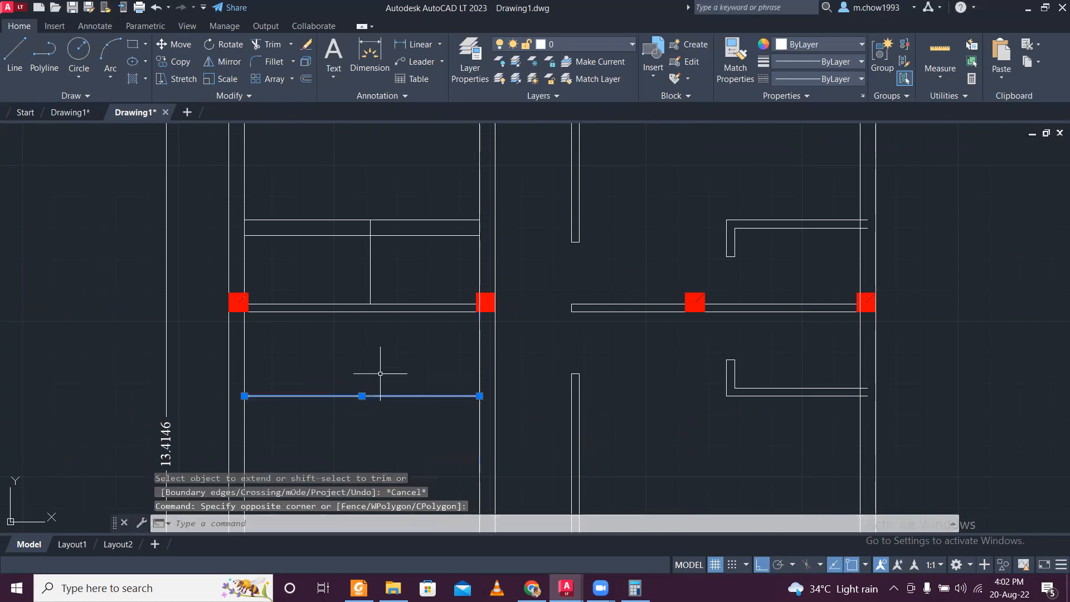
{"action": "key", "text": "Escape"}
{"action": "type", "text": "o"}
{"action": "key", "text": "Return"}
{"action": "key", "text": "Return"}
{"action": "left_click", "coordinate": [392, 396]}
{"action": "left_click", "coordinate": [402, 368]}
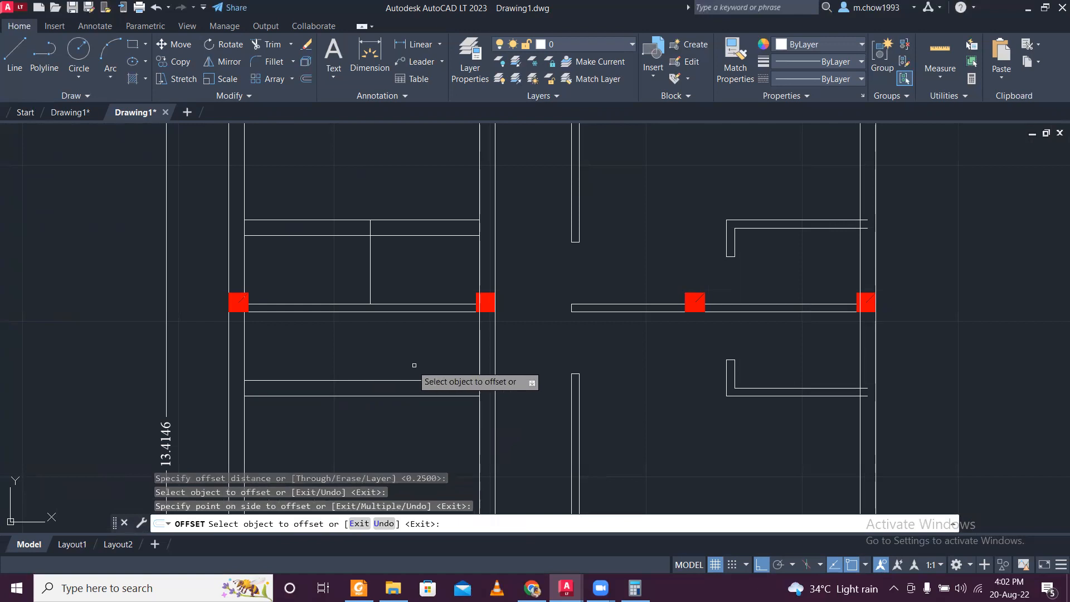
{"action": "scroll", "coordinate": [400, 366], "scroll_direction": "down", "scroll_amount": 3}
{"action": "scroll", "coordinate": [403, 363], "scroll_direction": "up", "scroll_amount": 3}
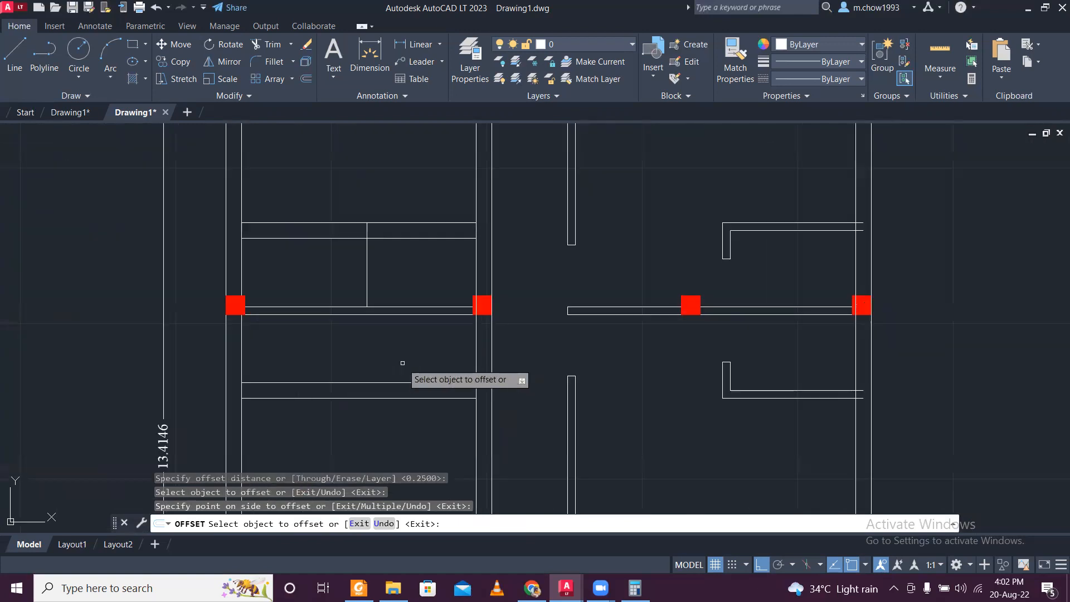
{"action": "key", "text": "Escape"}
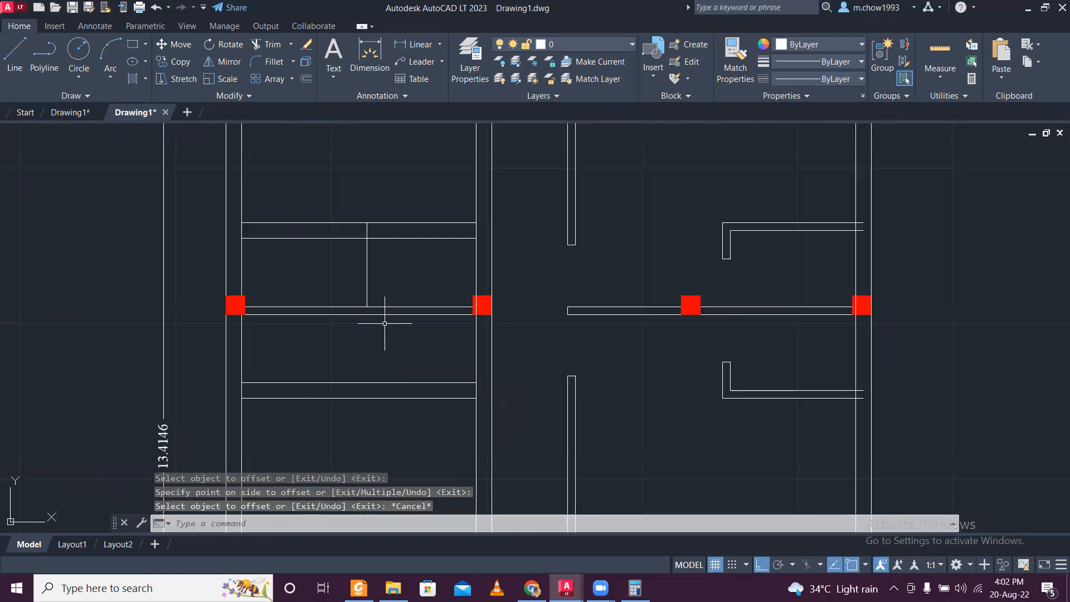
- Undo the offset, end adjustments and line deletions of the left partition below the second column row
{"action": "middle_click_drag", "start_coordinate": [378, 302], "coordinate": [408, 339]}
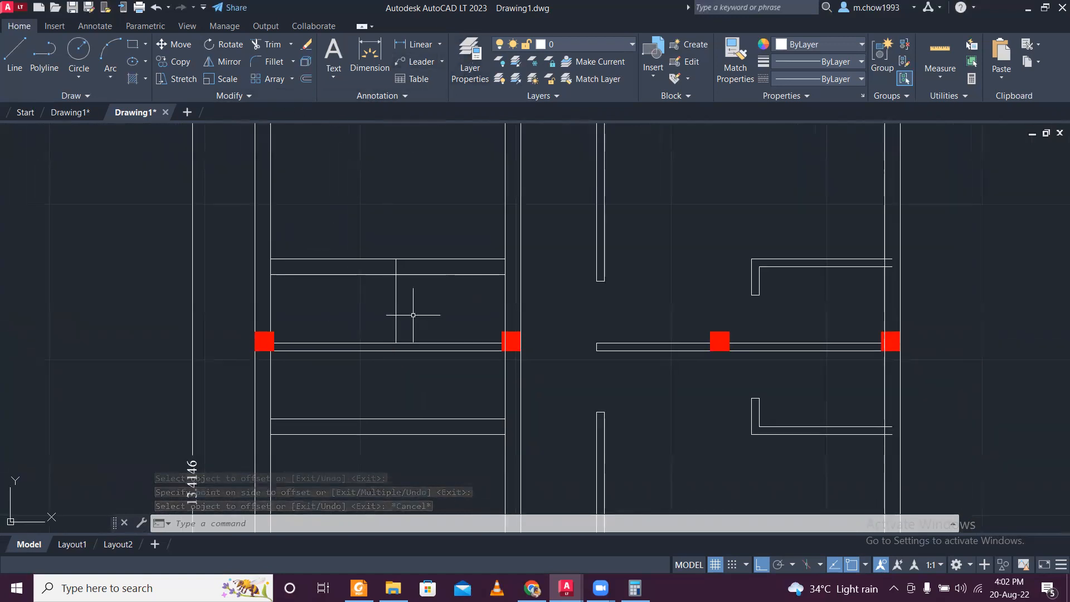
{"action": "key", "text": "ctrl+z"}
{"action": "key", "text": "ctrl+z"}
{"action": "key", "text": "ctrl+z"}
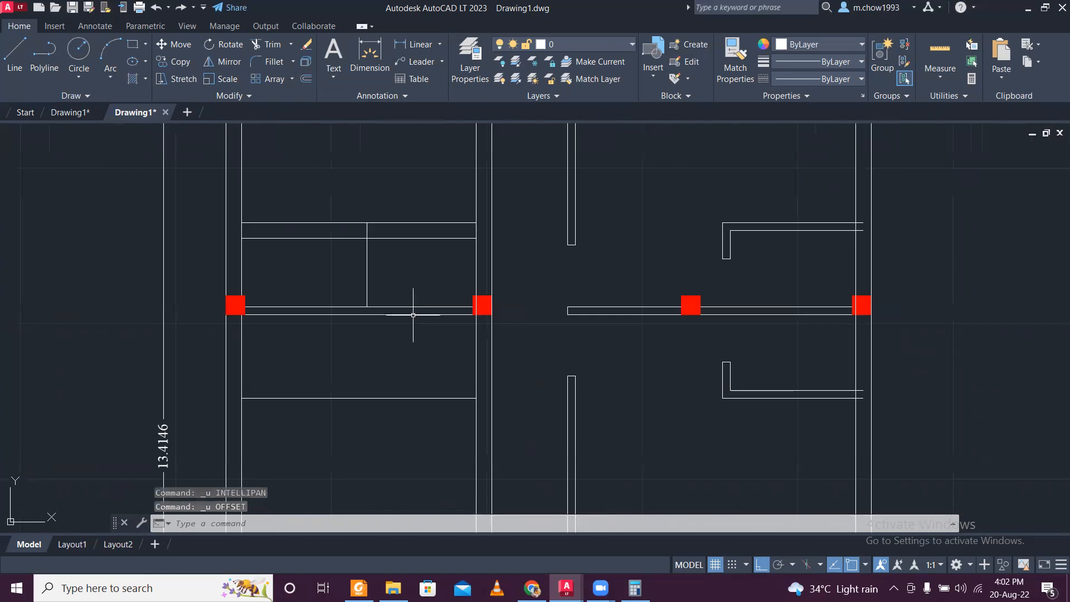
{"action": "key", "text": "ctrl+z"}
{"action": "key", "text": "ctrl+z"}
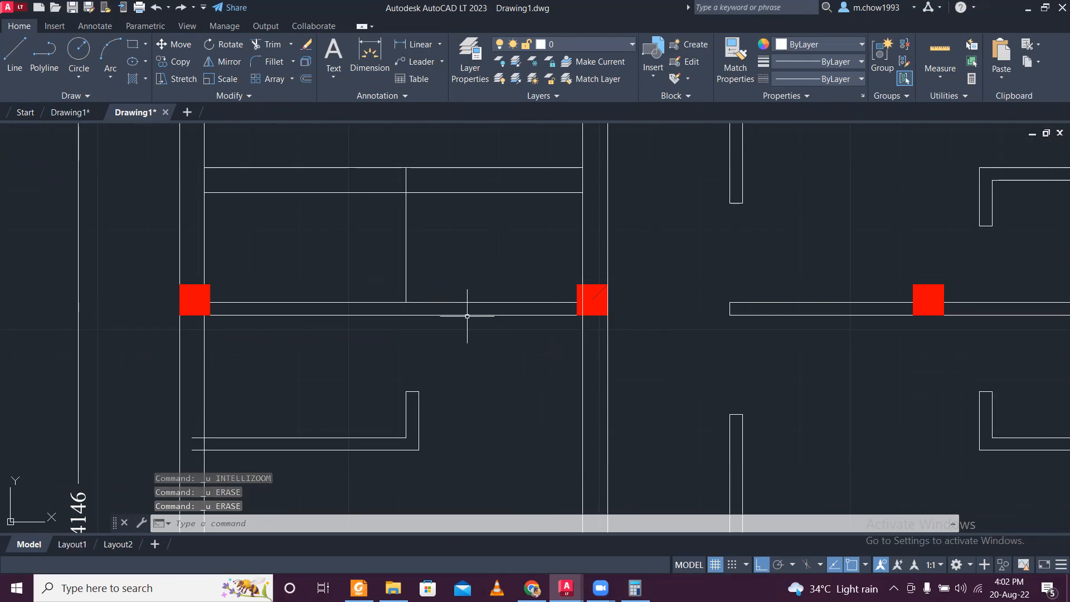
- Redo the line deletions, end adjustments and 0.25 offset of the left partition below the second column row
{"action": "key", "text": "ctrl+y"}
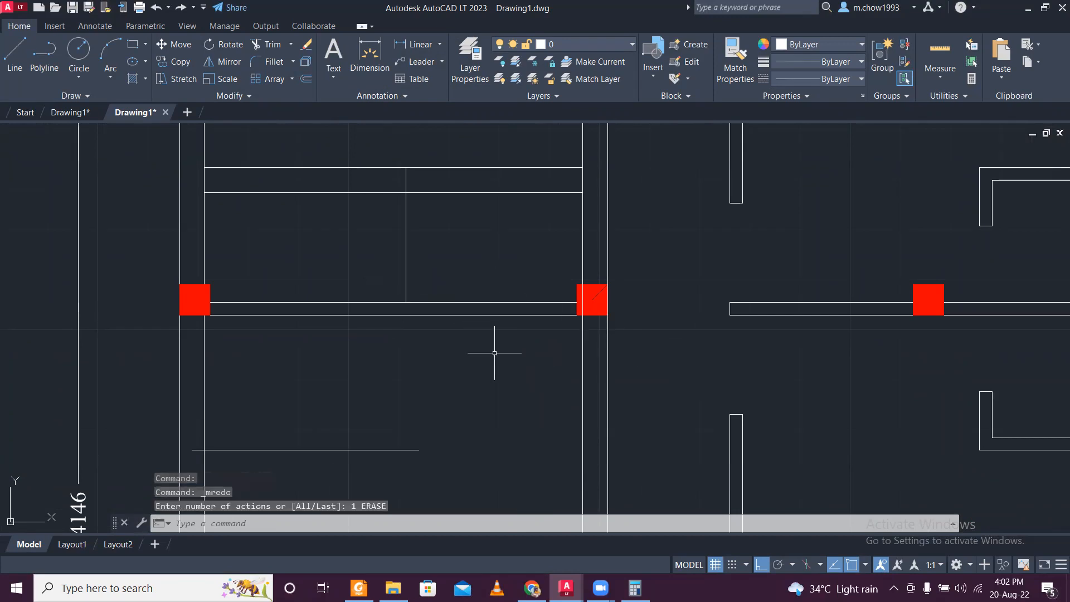
{"action": "key", "text": "ctrl+y"}
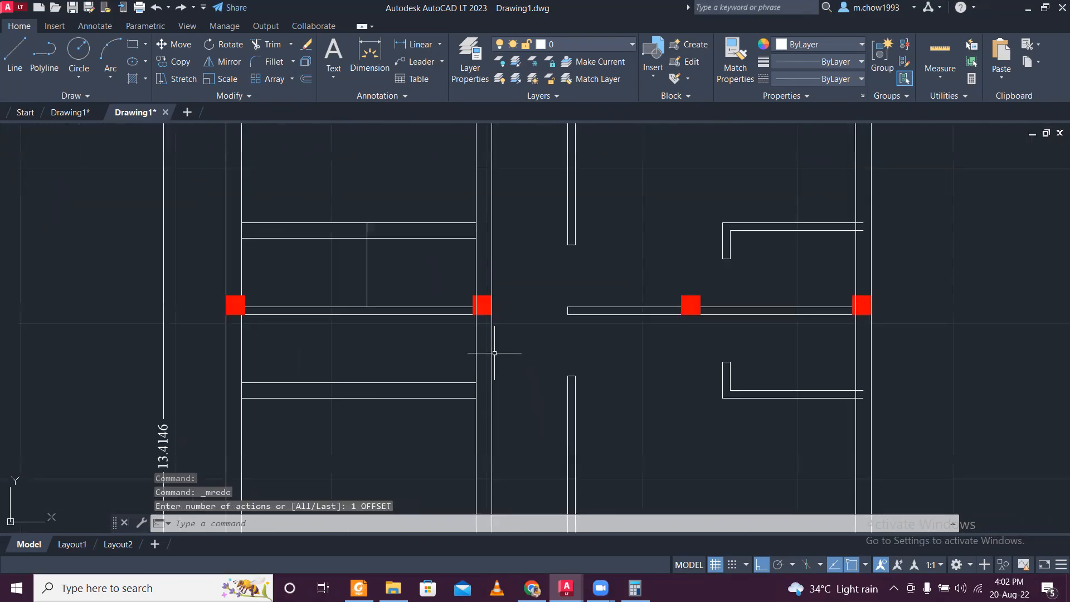
{"action": "scroll", "coordinate": [385, 269], "scroll_direction": "up", "scroll_amount": 2}
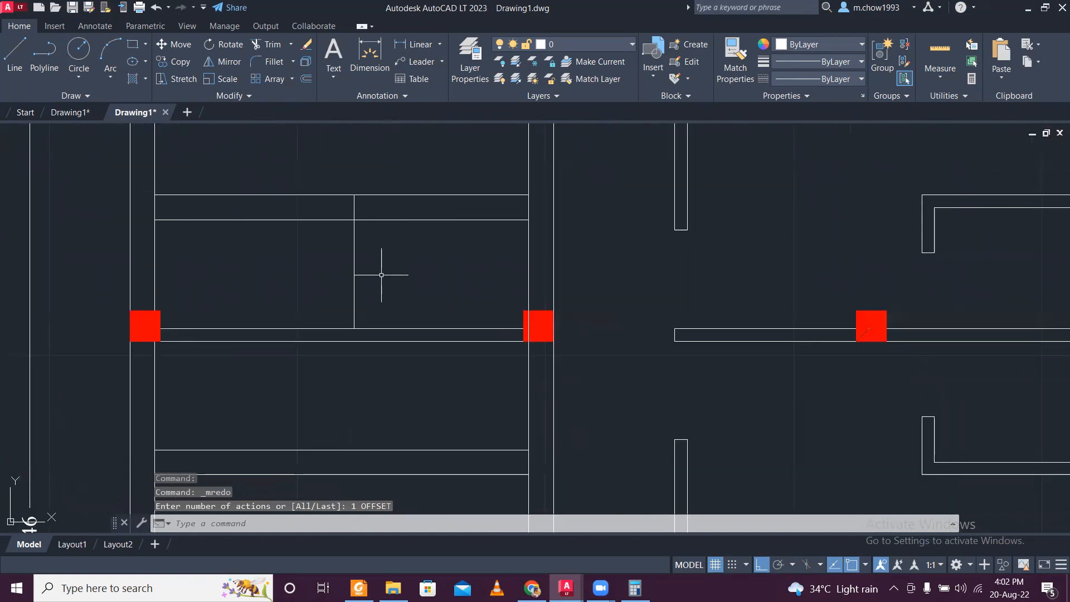
- Extend the vertical line between the two left partitions down to the lower partition's upper line
{"action": "left_click", "coordinate": [381, 279]}
{"action": "left_click", "coordinate": [336, 281]}
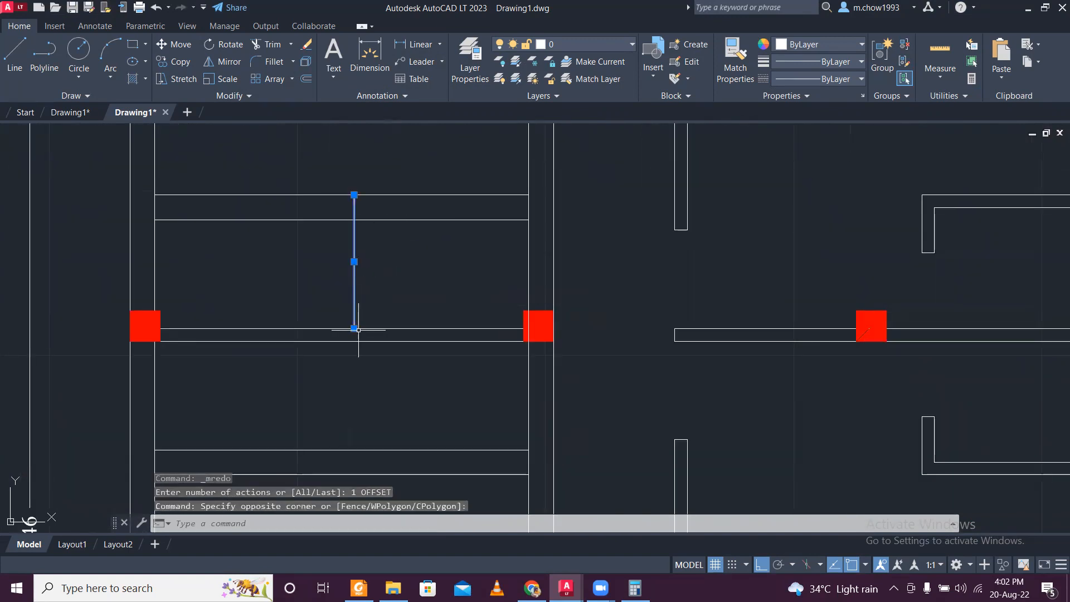
{"action": "left_click", "coordinate": [354, 329]}
{"action": "left_click", "coordinate": [354, 450]}
{"action": "key", "text": "Escape"}
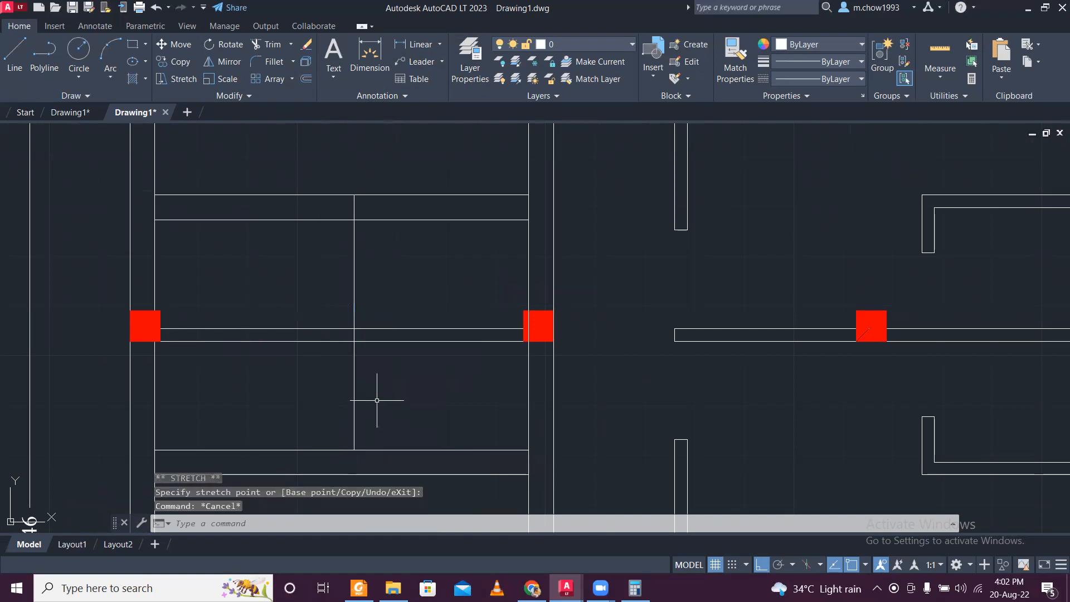
- Offset the extended vertical partition line 0.25 to the right
{"action": "type", "text": "O"}
{"action": "key", "text": "Return"}
{"action": "key", "text": "Return"}
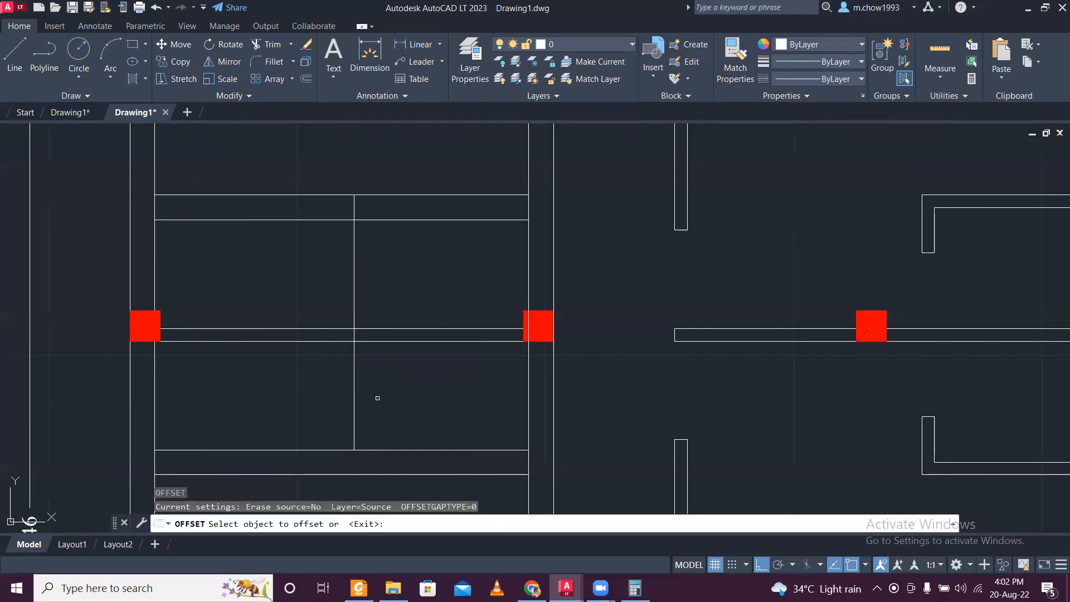
{"action": "left_click", "coordinate": [352, 383]}
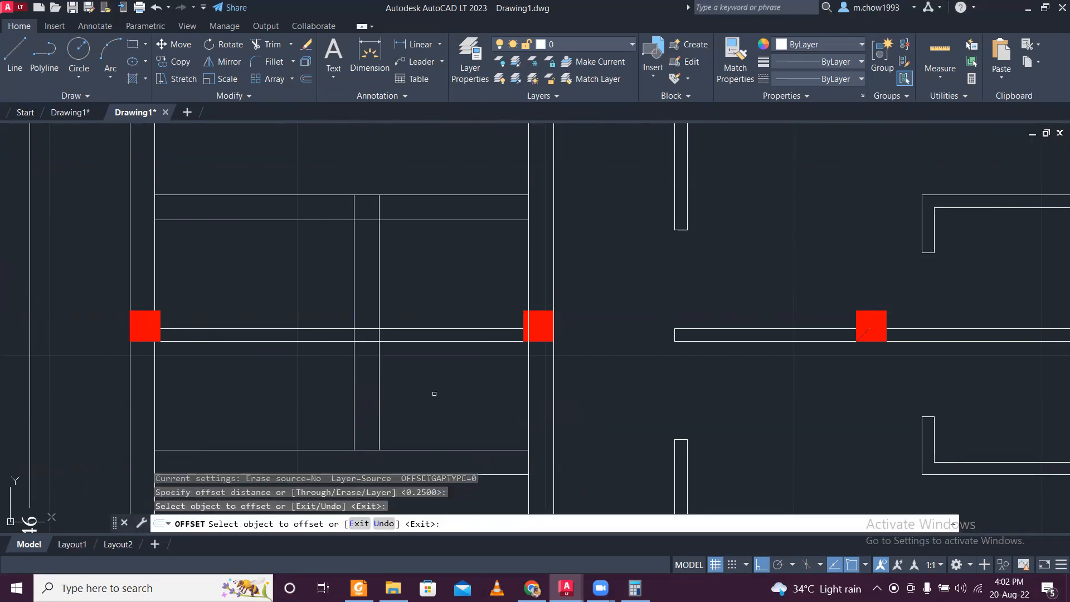
{"action": "left_click", "coordinate": [432, 392]}
{"action": "scroll", "coordinate": [409, 373], "scroll_direction": "down", "scroll_amount": 5}
{"action": "scroll", "coordinate": [406, 375], "scroll_direction": "up", "scroll_amount": 3}
{"action": "scroll", "coordinate": [405, 377], "scroll_direction": "down", "scroll_amount": 2}
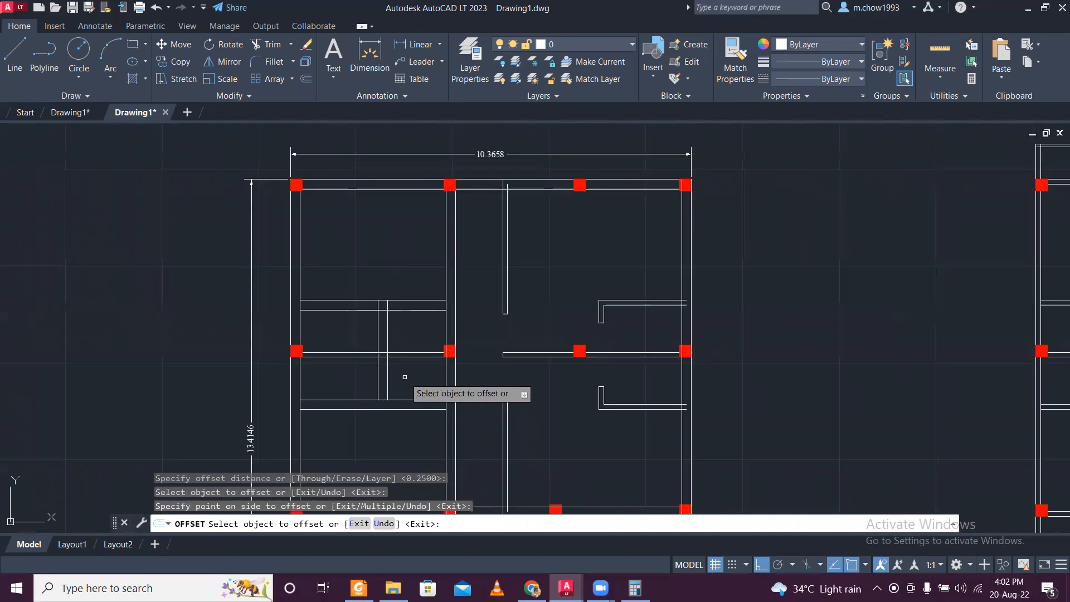
{"action": "scroll", "coordinate": [459, 366], "scroll_direction": "down", "scroll_amount": 2}
{"action": "scroll", "coordinate": [481, 354], "scroll_direction": "up", "scroll_amount": 2}
{"action": "key", "text": "Escape"}
{"action": "left_click", "coordinate": [530, 317]}
{"action": "left_click", "coordinate": [461, 264]}
{"action": "left_click", "coordinate": [530, 442]}
{"action": "left_click", "coordinate": [472, 378]}
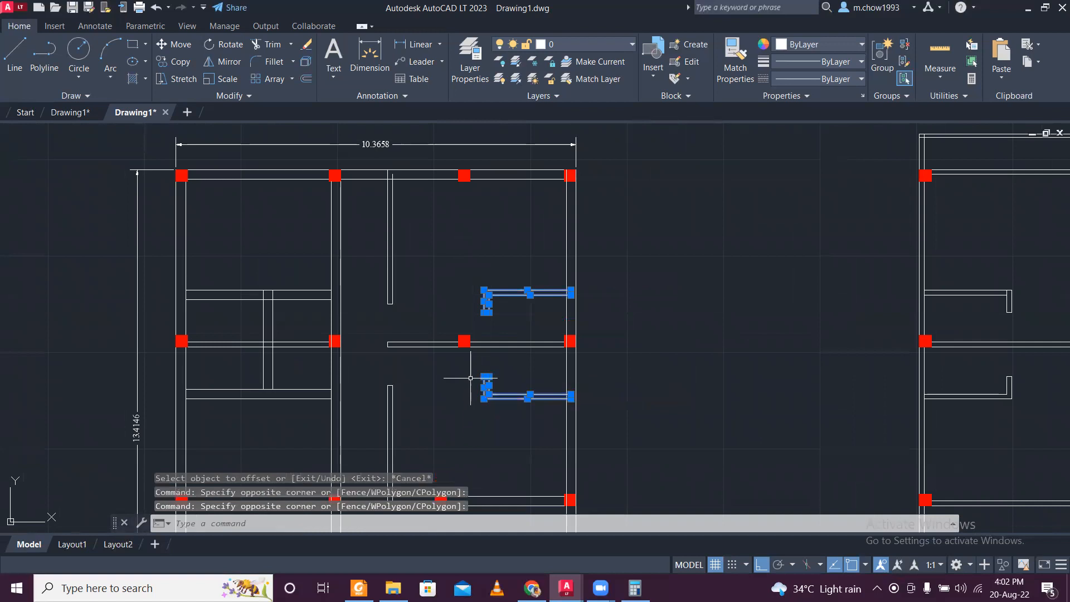
{"action": "key", "text": "Escape"}
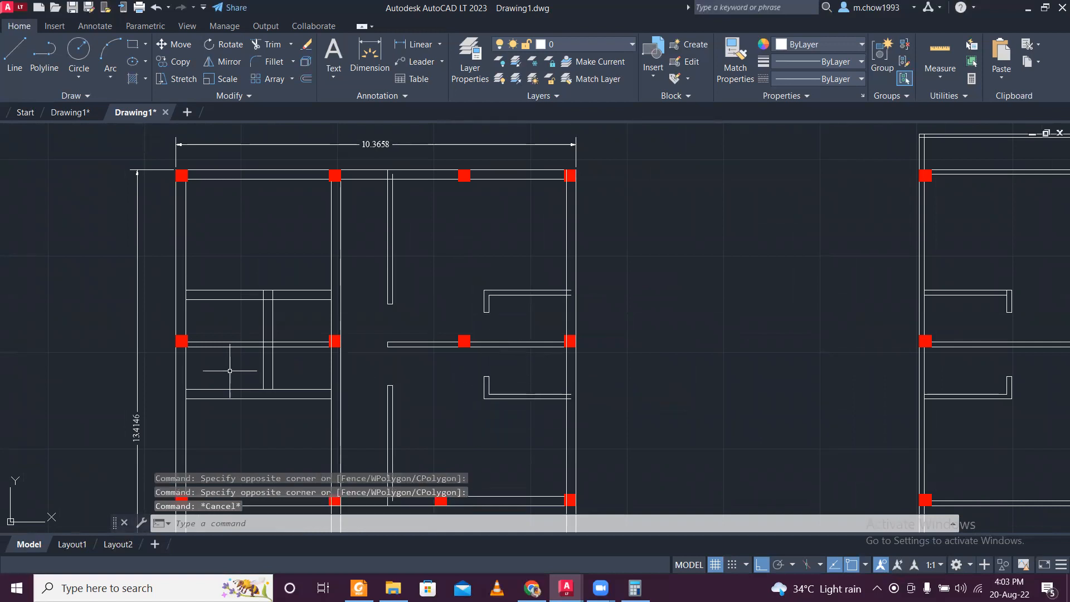
{"action": "left_click", "coordinate": [534, 414]}
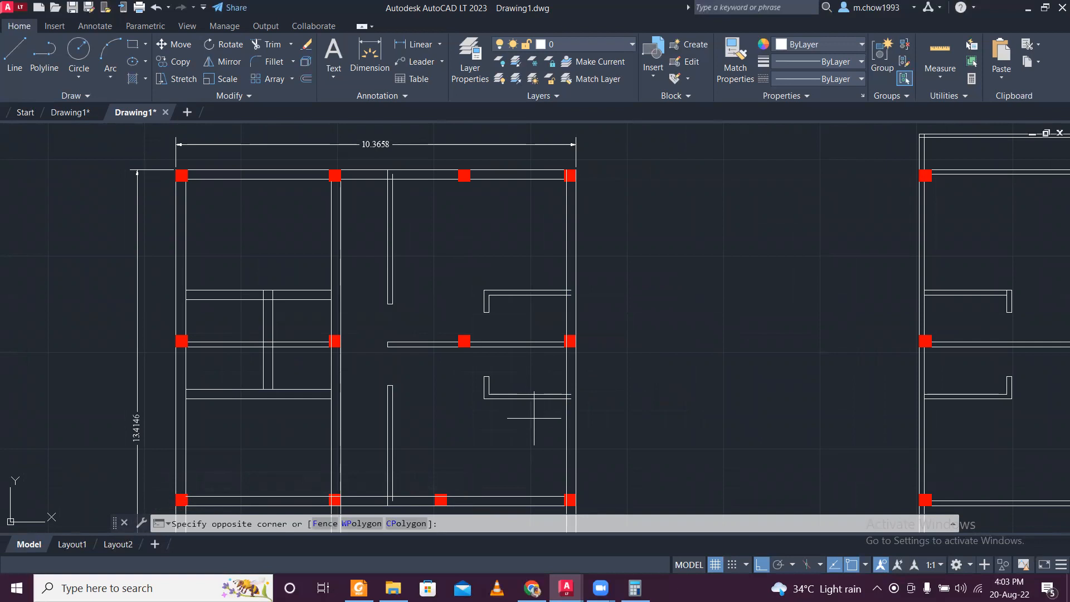
{"action": "key", "text": "Escape"}
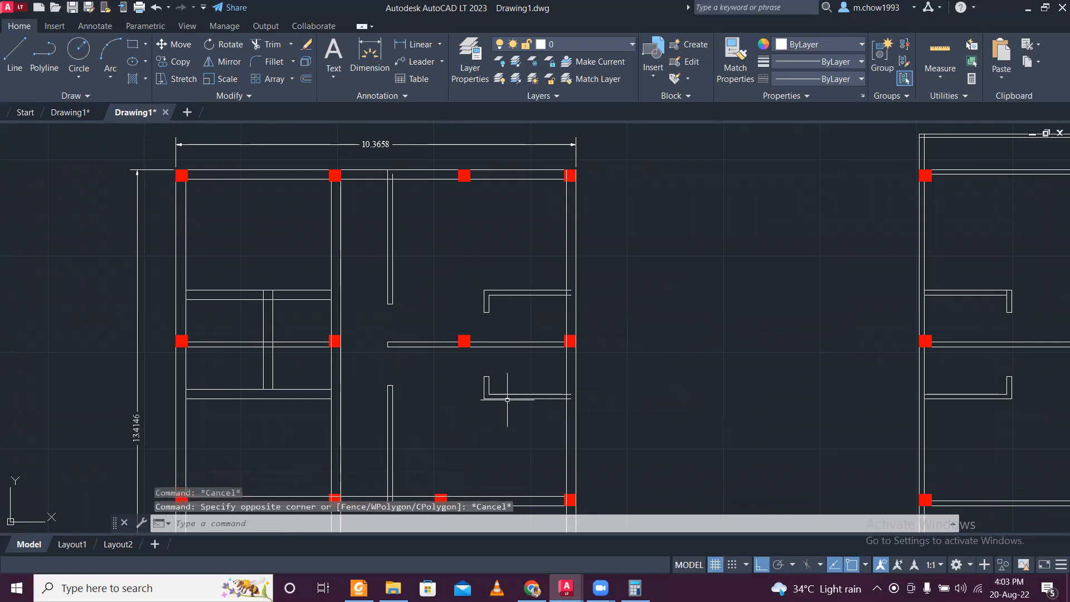
- Delete the short end lines and the inner horizontal line of the lower right L-shaped partition, keeping its outer horizontal line
{"action": "scroll", "coordinate": [507, 400], "scroll_direction": "up", "scroll_amount": 4}
{"action": "scroll", "coordinate": [489, 393], "scroll_direction": "up", "scroll_amount": 4}
{"action": "left_click", "coordinate": [490, 390]}
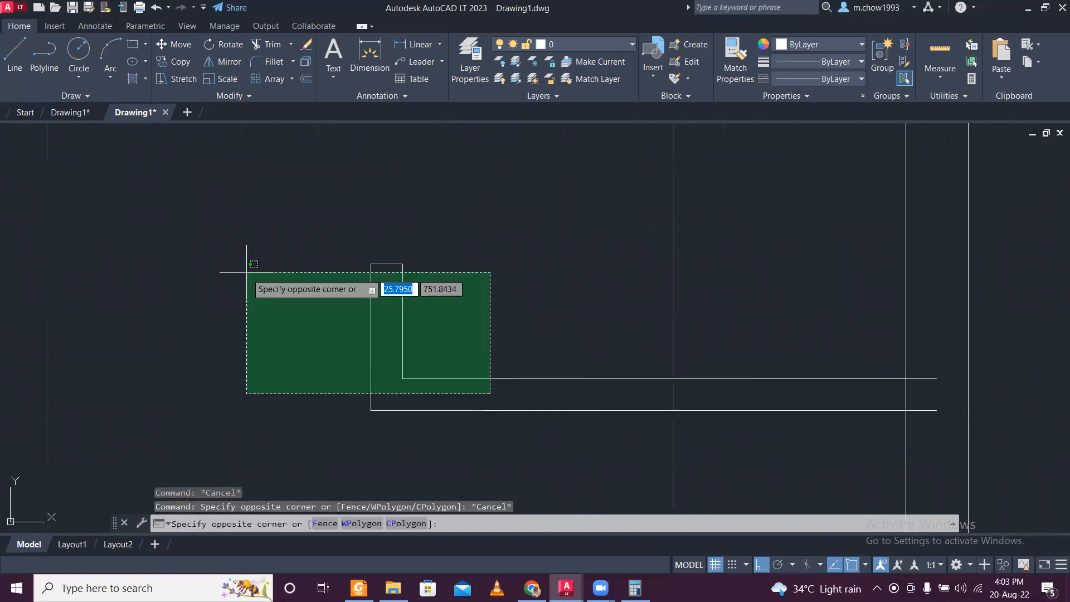
{"action": "left_click", "coordinate": [252, 262]}
{"action": "key", "text": "Delete"}
{"action": "scroll", "coordinate": [330, 298], "scroll_direction": "down", "scroll_amount": 5}
{"action": "scroll", "coordinate": [398, 313], "scroll_direction": "up", "scroll_amount": 5}
- Extend the remaining lower right partition line horizontally to the right, past the exterior wall
{"action": "left_click", "coordinate": [716, 386]}
{"action": "left_click", "coordinate": [704, 321]}
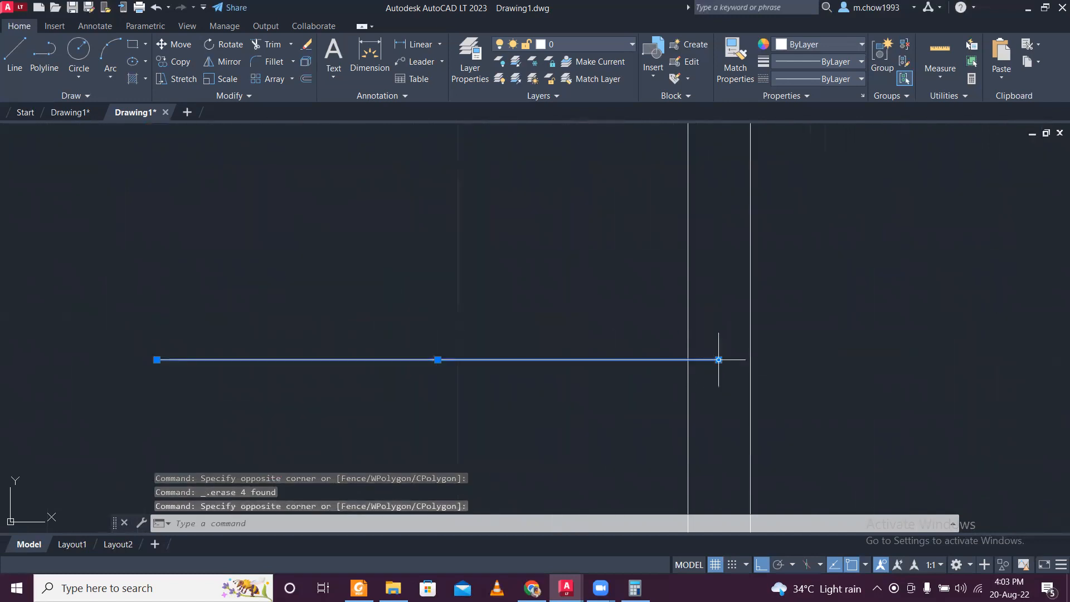
{"action": "left_click", "coordinate": [718, 360]}
{"action": "scroll", "coordinate": [725, 360], "scroll_direction": "down", "scroll_amount": 4}
{"action": "left_click", "coordinate": [939, 359]}
{"action": "key", "text": "Escape"}
{"action": "scroll", "coordinate": [855, 342], "scroll_direction": "down", "scroll_amount": 4}
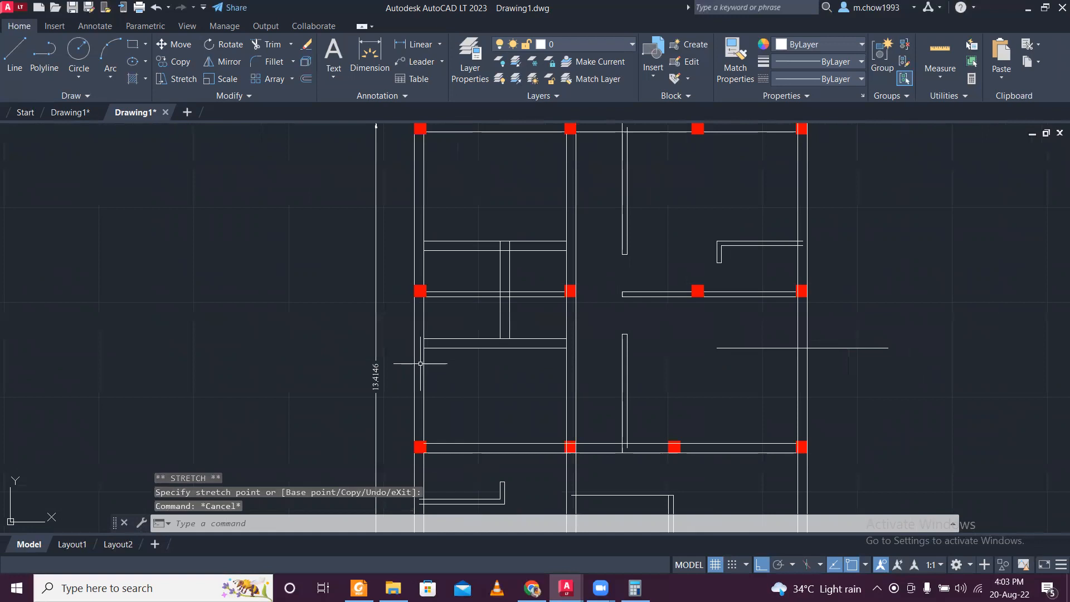
{"action": "scroll", "coordinate": [420, 364], "scroll_direction": "up", "scroll_amount": 2}
{"action": "scroll", "coordinate": [492, 340], "scroll_direction": "down", "scroll_amount": 2}
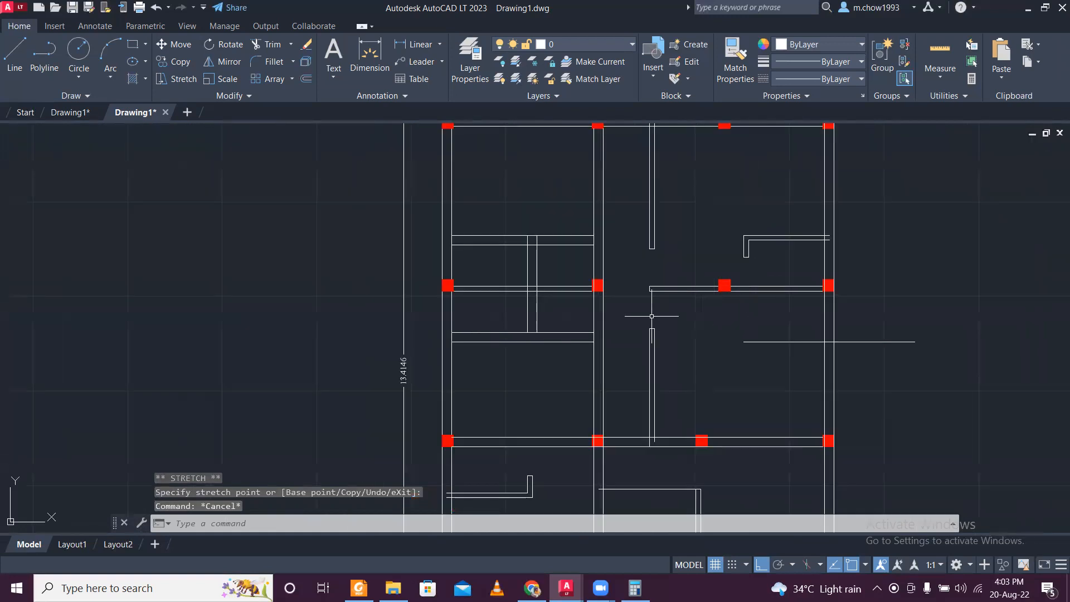
- Delete the whole upper right L-shaped partition between the interior space and the right exterior wall
{"action": "scroll", "coordinate": [783, 261], "scroll_direction": "up", "scroll_amount": 4}
{"action": "left_click", "coordinate": [783, 261]}
{"action": "left_click", "coordinate": [737, 236]}
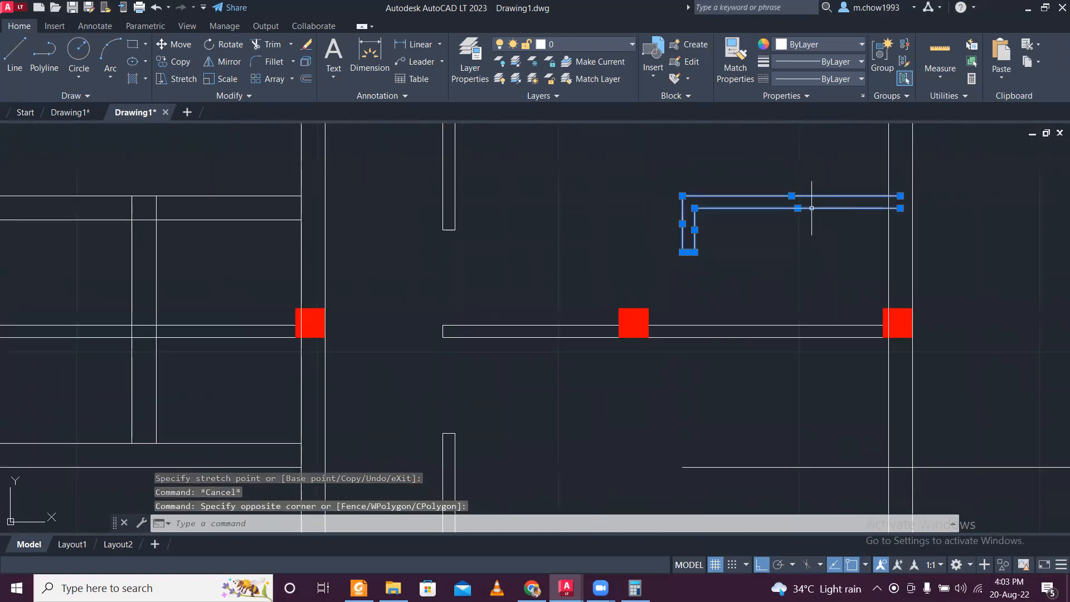
{"action": "key", "text": "Delete"}
{"action": "scroll", "coordinate": [806, 211], "scroll_direction": "down", "scroll_amount": 2}
- Copy the two left horizontal partitions and their vertical connecting wall about 14 to the right, between the first two floor plans
{"action": "left_click", "coordinate": [452, 403]}
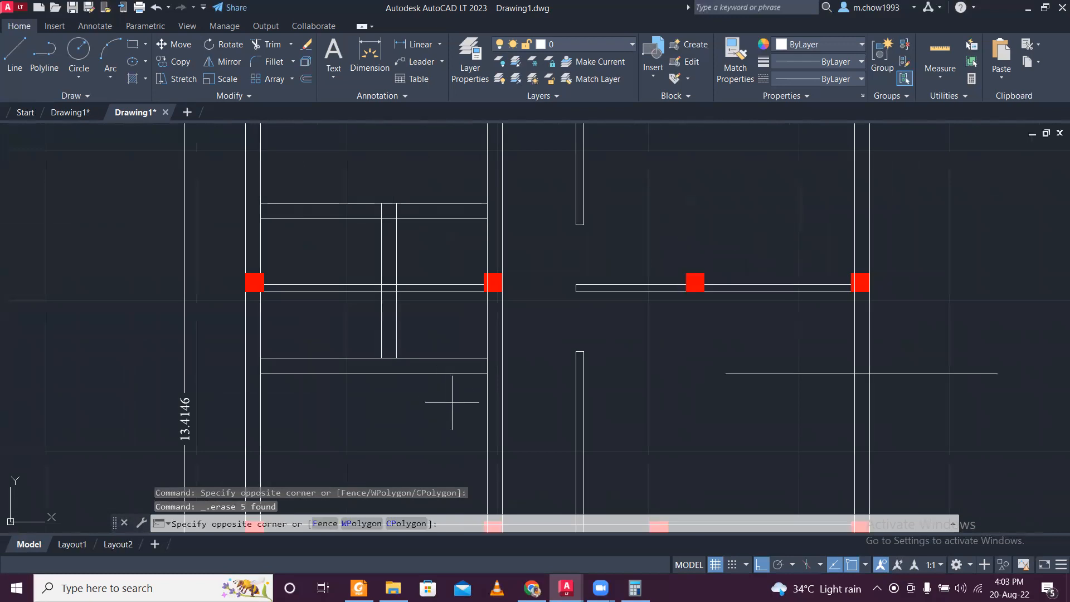
{"action": "left_click", "coordinate": [338, 332]}
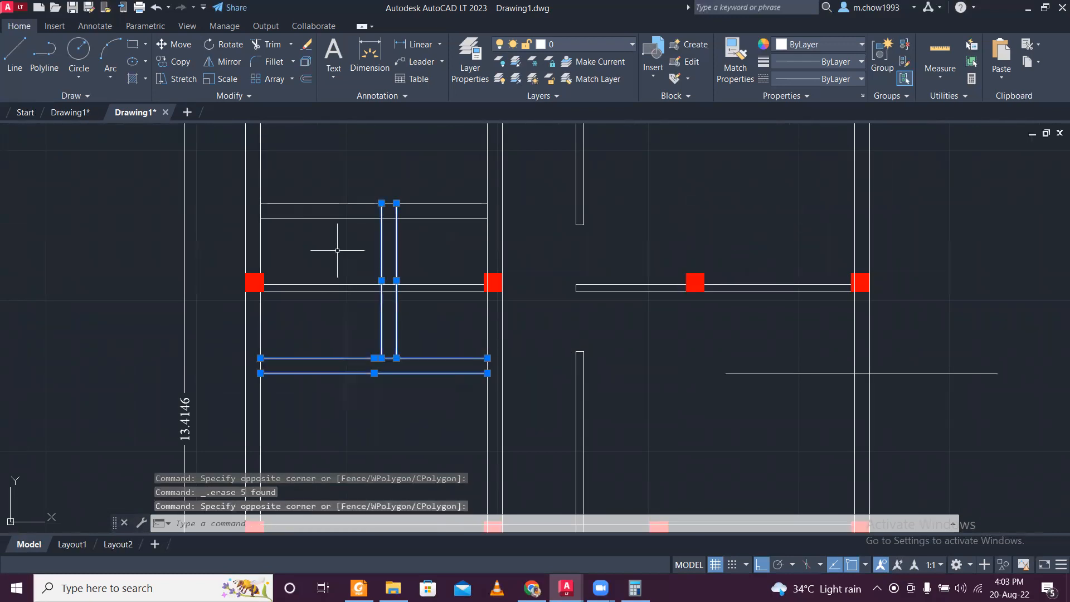
{"action": "left_click", "coordinate": [423, 235]}
{"action": "left_click", "coordinate": [327, 169]}
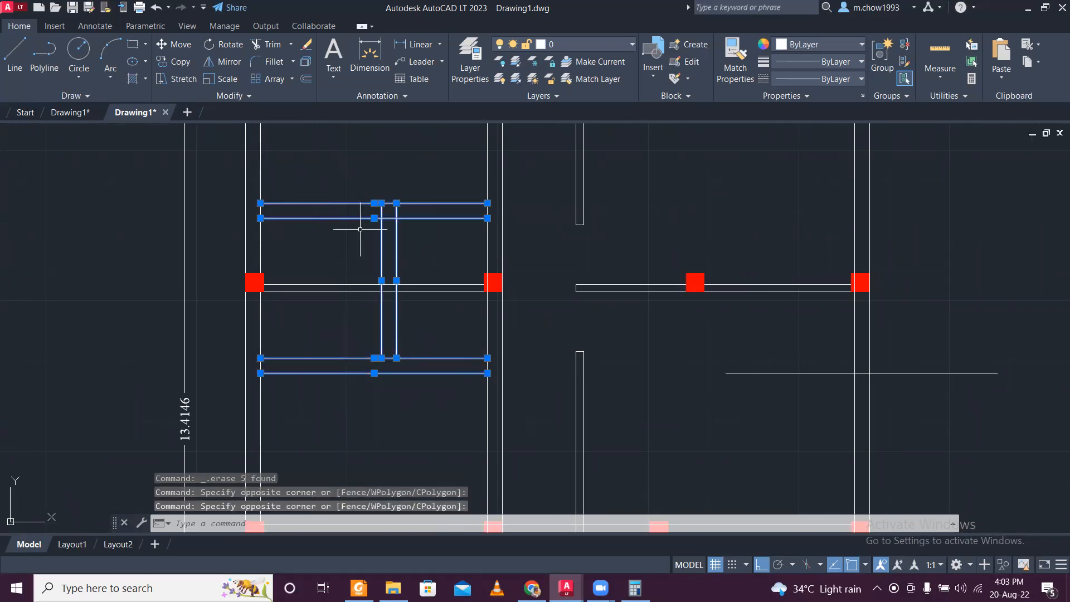
{"action": "left_click", "coordinate": [177, 61]}
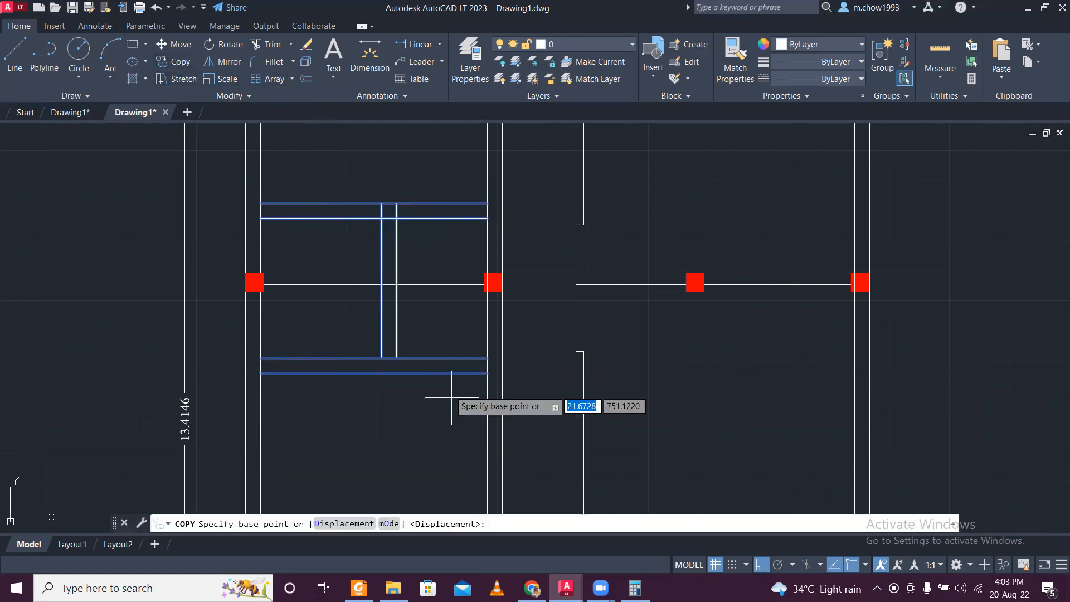
{"action": "left_click", "coordinate": [489, 373]}
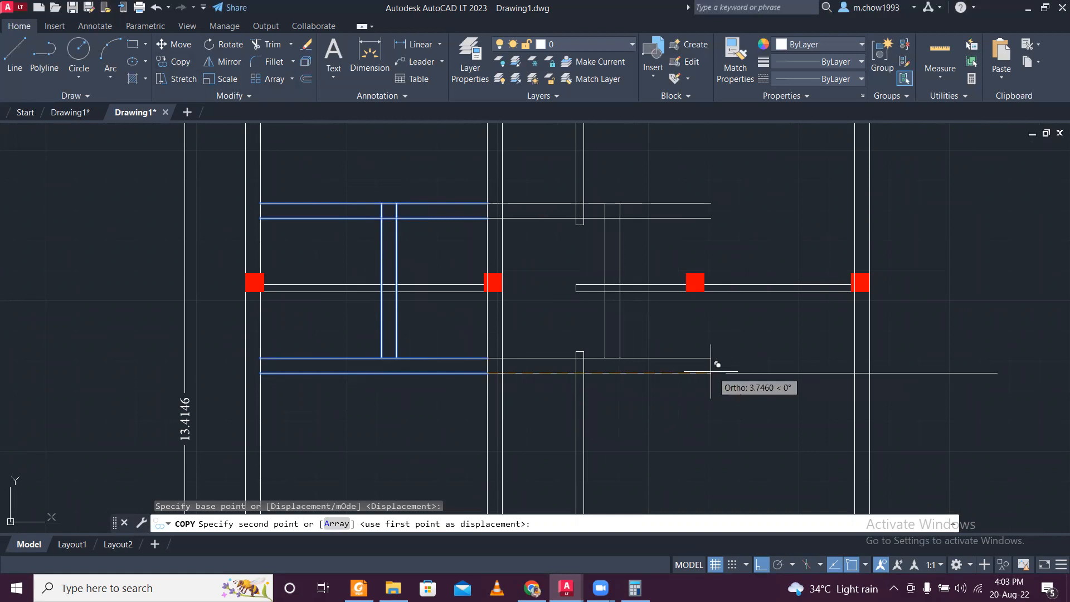
{"action": "scroll", "coordinate": [632, 353], "scroll_direction": "down", "scroll_amount": 2}
{"action": "middle_click_drag", "start_coordinate": [850, 347], "coordinate": [514, 347]}
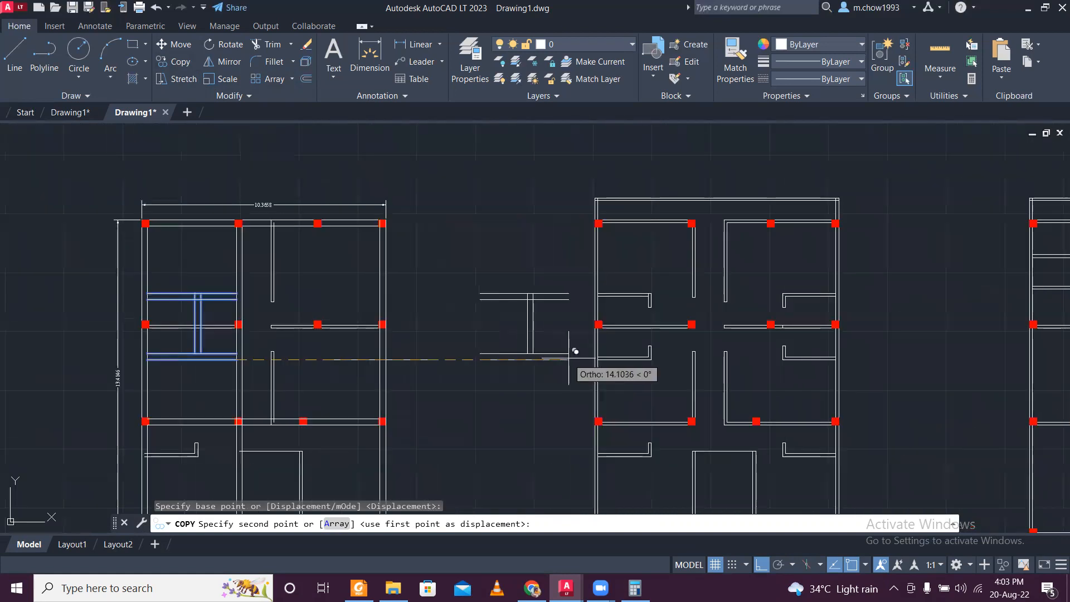
{"action": "left_click", "coordinate": [565, 358]}
{"action": "key", "text": "Escape"}
- Rotate the copied partition group by 180° about a point near its lower right end
{"action": "left_click", "coordinate": [460, 277]}
{"action": "left_click", "coordinate": [585, 385]}
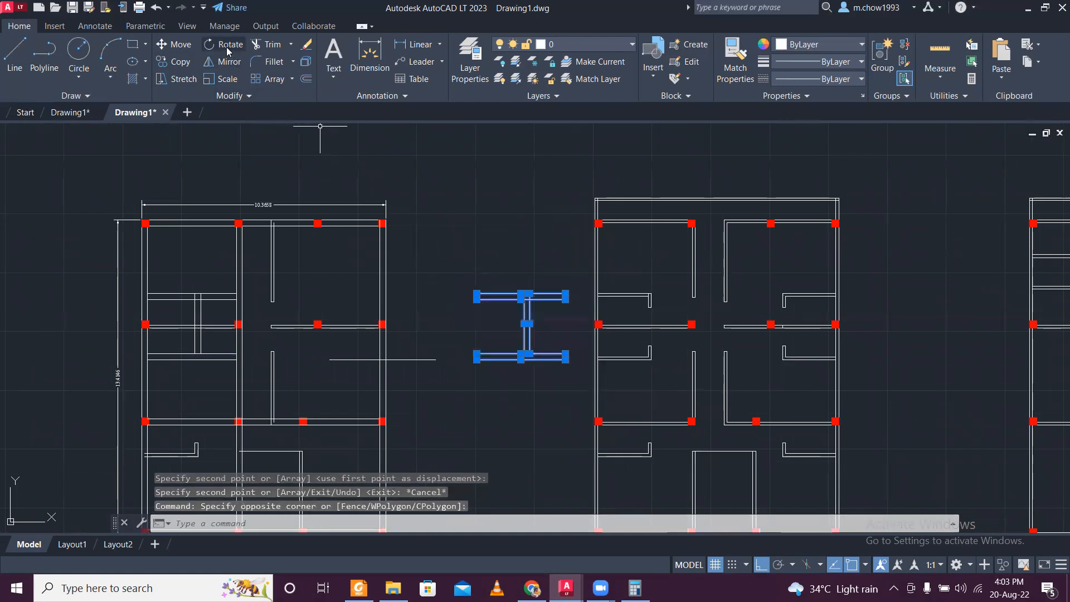
{"action": "left_click", "coordinate": [228, 49]}
{"action": "left_click", "coordinate": [550, 353]}
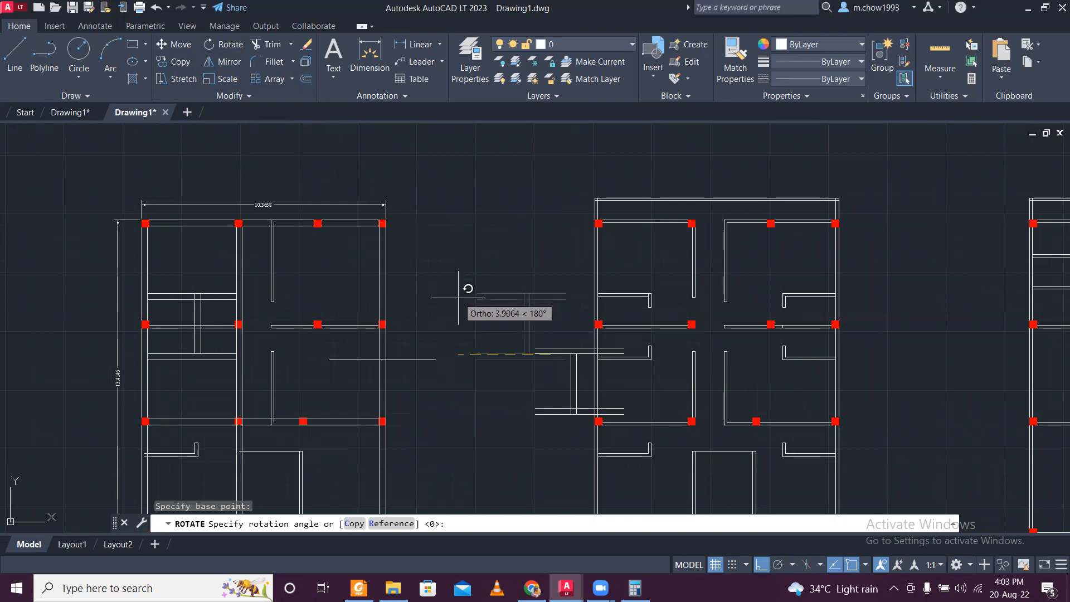
{"action": "key", "text": "Escape"}
{"action": "scroll", "coordinate": [580, 362], "scroll_direction": "up", "scroll_amount": 6}
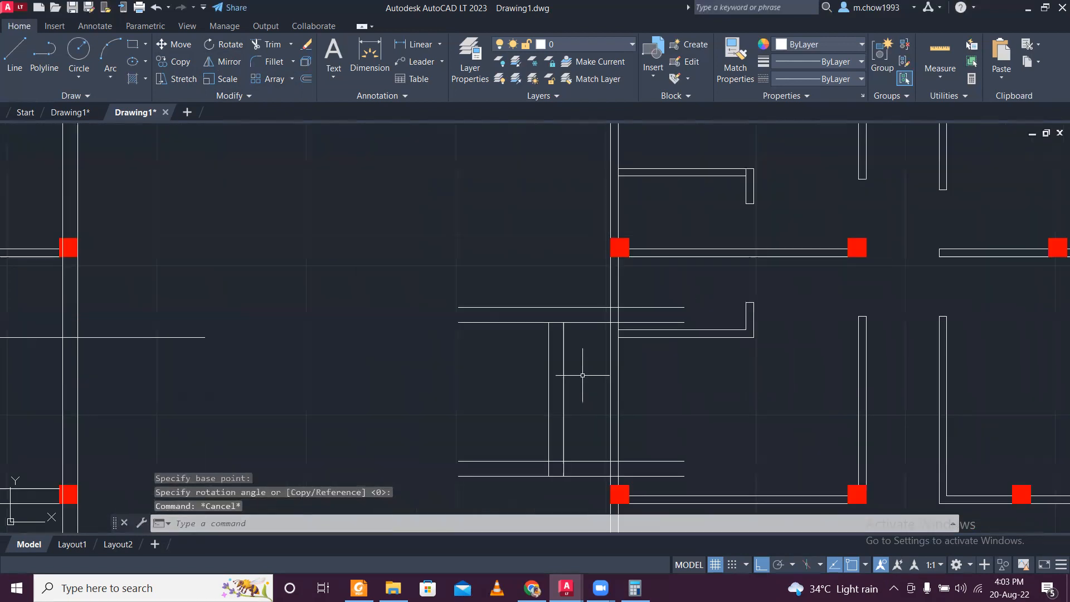
- Move the rotated partition group by its lower right endpoint to where the extended line crosses the right exterior wall's inner face
{"action": "left_click", "coordinate": [589, 353]}
{"action": "left_click", "coordinate": [466, 243]}
{"action": "scroll", "coordinate": [469, 251], "scroll_direction": "down", "scroll_amount": 5}
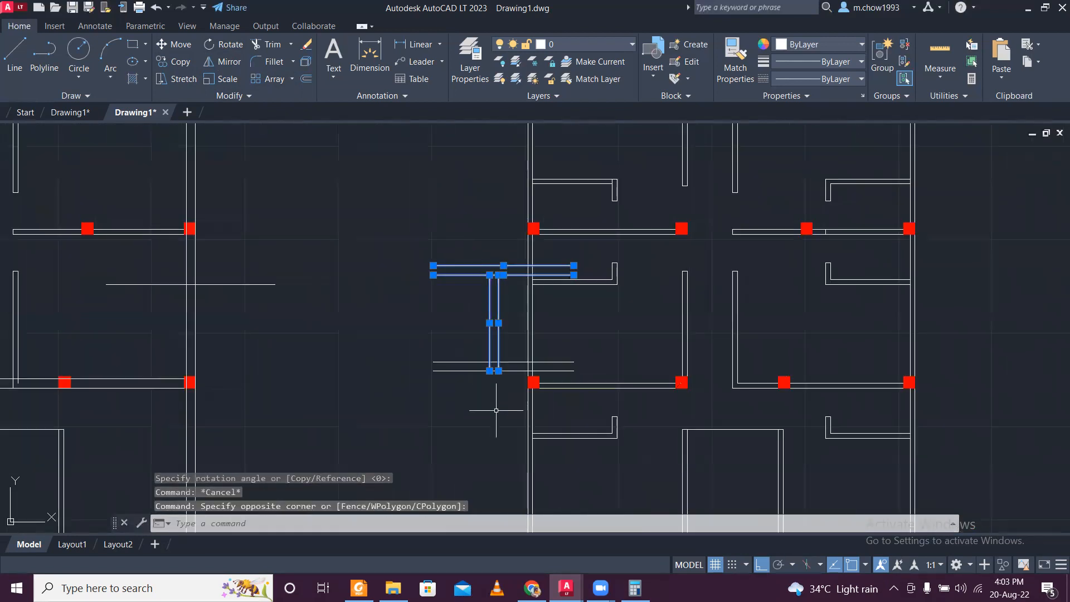
{"action": "scroll", "coordinate": [450, 339], "scroll_direction": "down", "scroll_amount": 2}
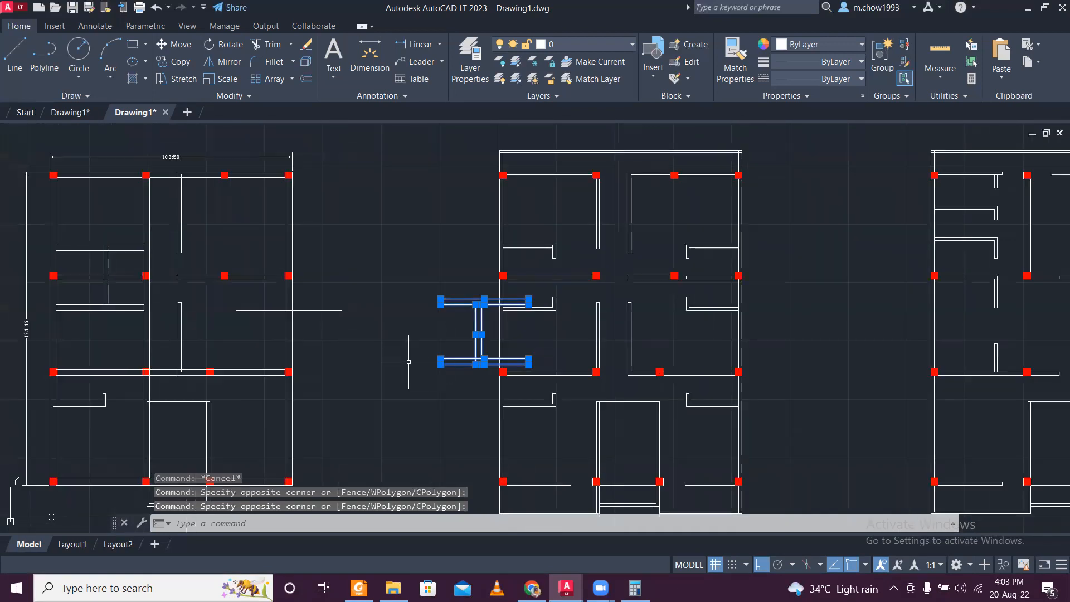
{"action": "scroll", "coordinate": [408, 360], "scroll_direction": "up", "scroll_amount": 2}
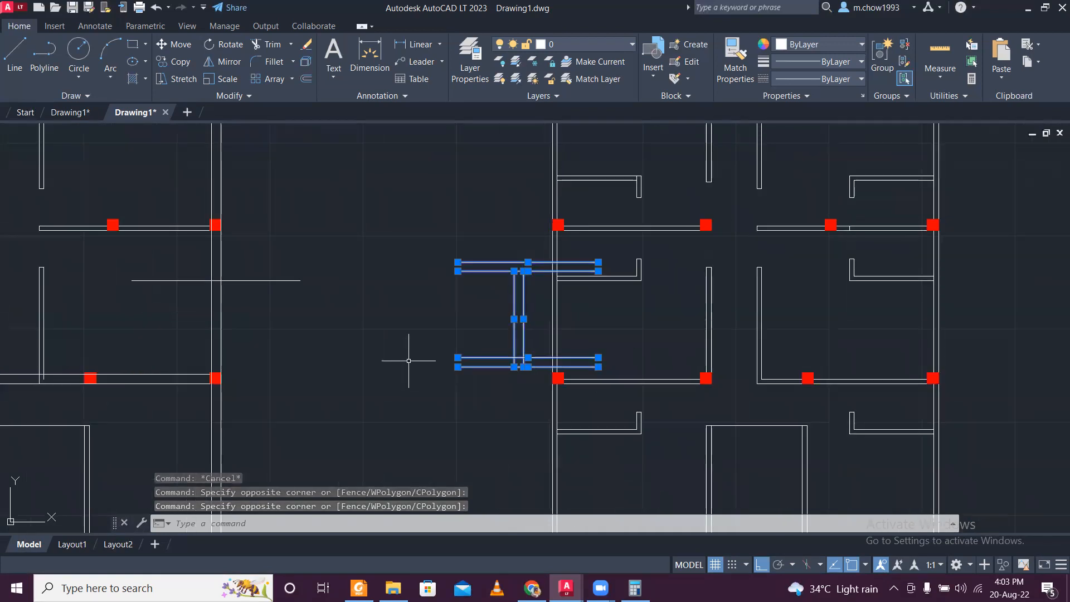
{"action": "left_click", "coordinate": [174, 45]}
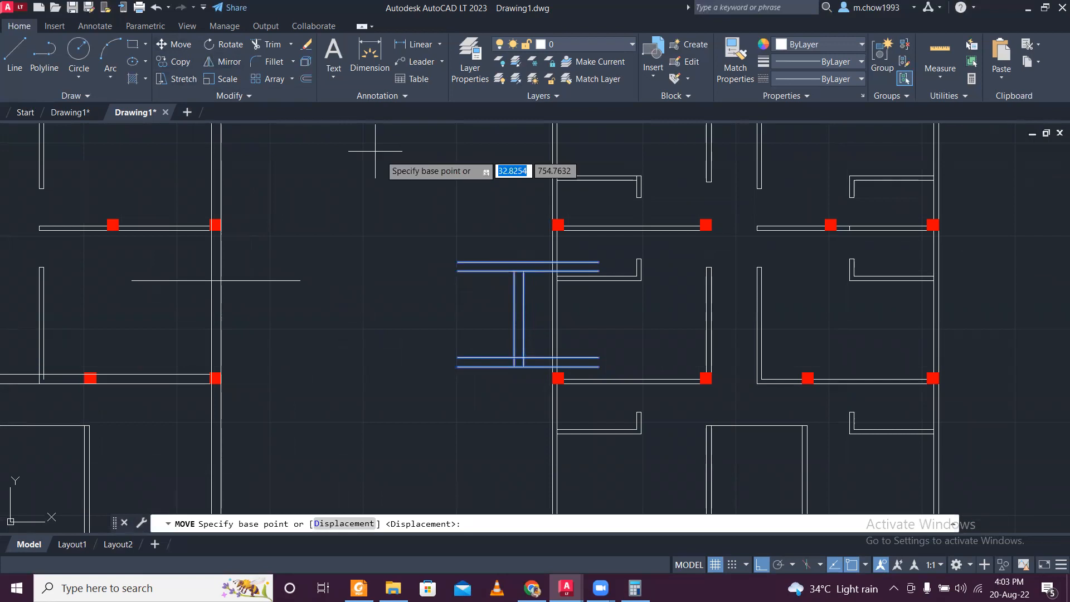
{"action": "scroll", "coordinate": [524, 326], "scroll_direction": "down", "scroll_amount": 4}
{"action": "scroll", "coordinate": [522, 323], "scroll_direction": "up", "scroll_amount": 2}
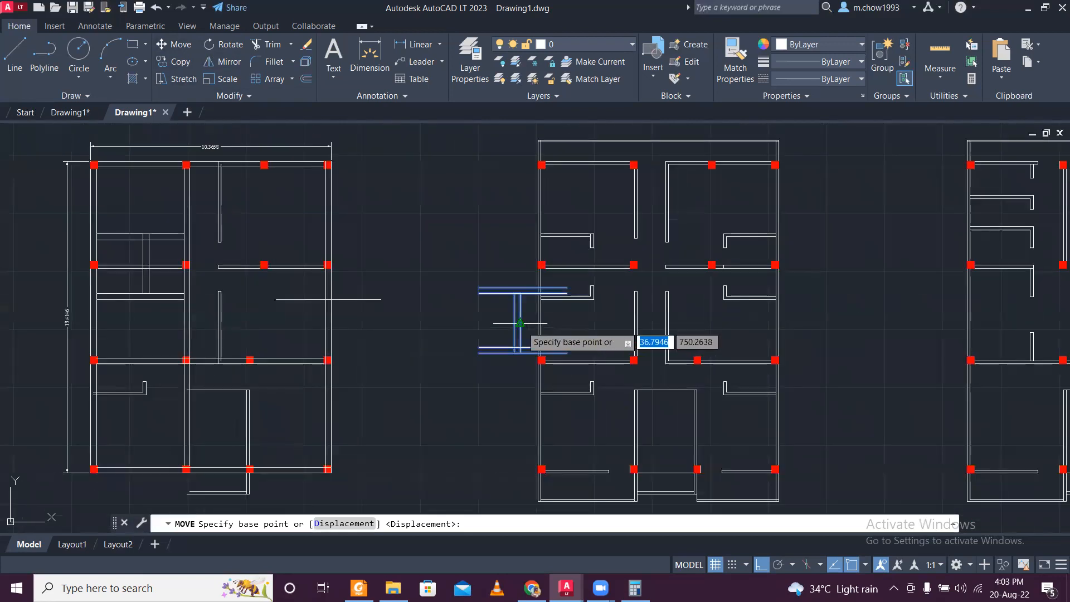
{"action": "scroll", "coordinate": [519, 322], "scroll_direction": "up", "scroll_amount": 4}
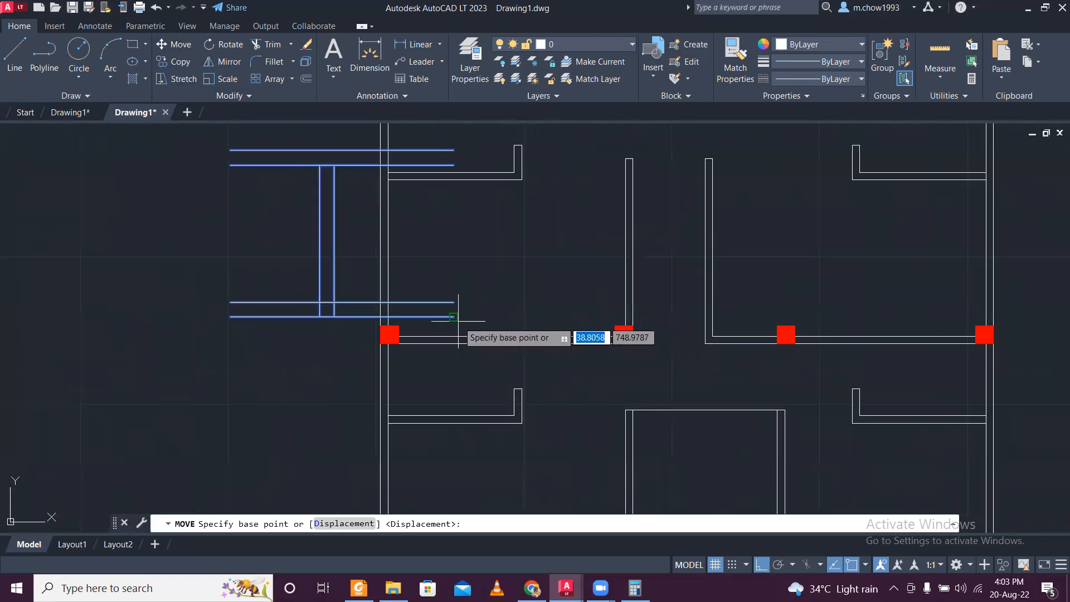
{"action": "left_click", "coordinate": [453, 318]}
{"action": "scroll", "coordinate": [458, 312], "scroll_direction": "down", "scroll_amount": 3}
{"action": "scroll", "coordinate": [311, 276], "scroll_direction": "up", "scroll_amount": 3}
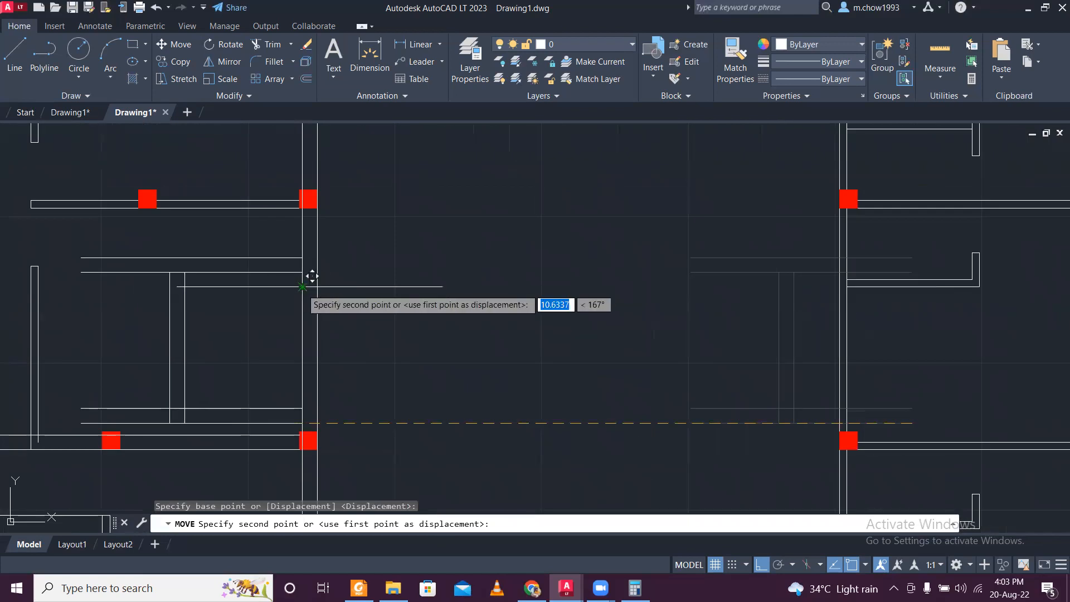
{"action": "left_click", "coordinate": [303, 287]}
{"action": "scroll", "coordinate": [327, 284], "scroll_direction": "down", "scroll_amount": 3}
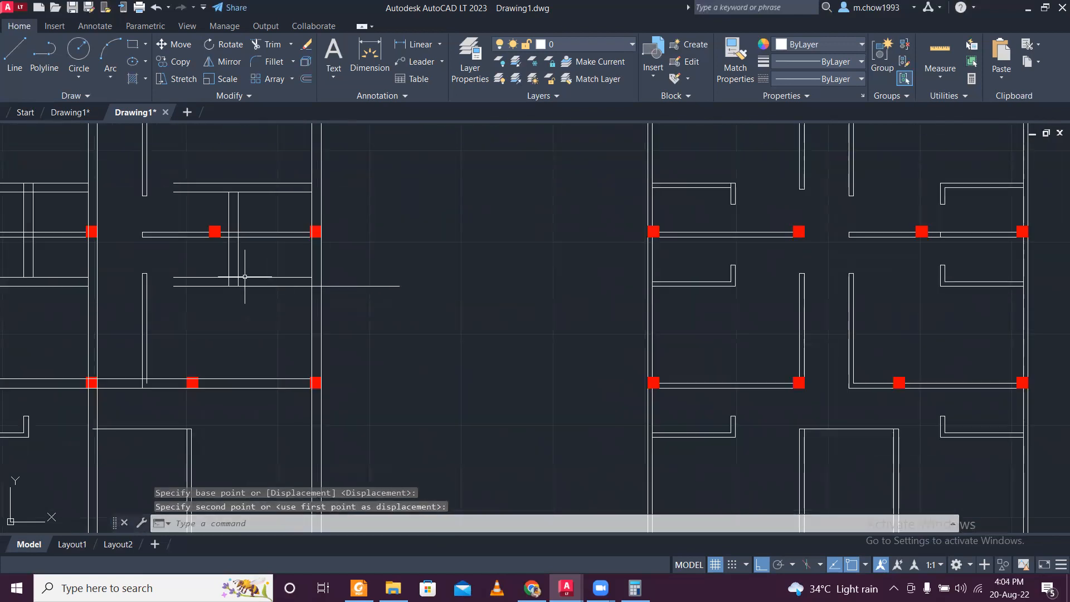
- Delete the inner face lines and end caps of the two vertical wall segments along the corridor's right side
{"action": "scroll", "coordinate": [313, 337], "scroll_direction": "up", "scroll_amount": 2}
{"action": "middle_click_drag", "start_coordinate": [267, 331], "coordinate": [344, 321]}
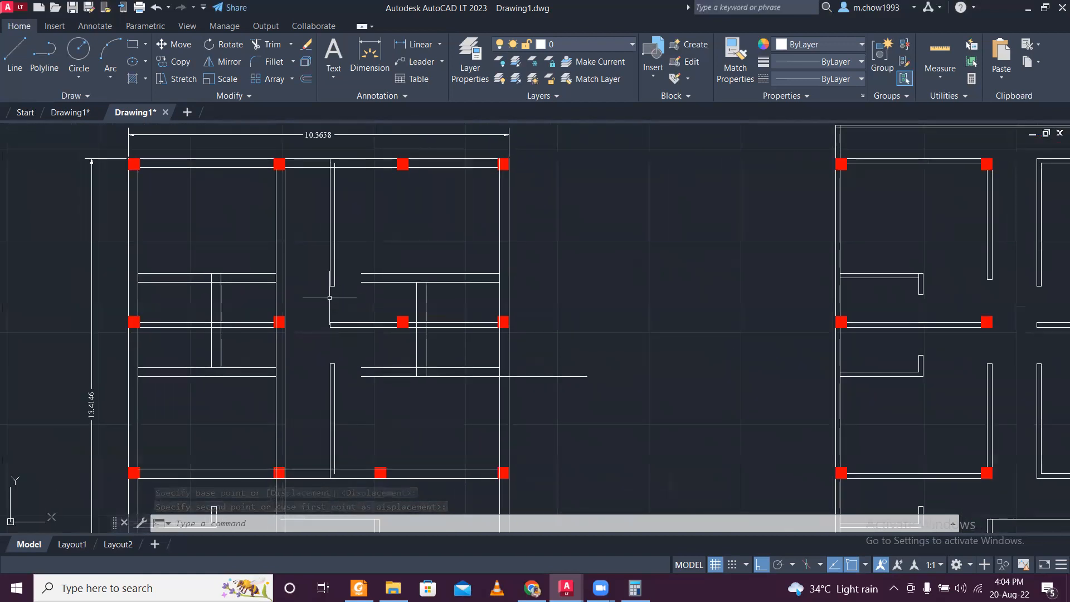
{"action": "scroll", "coordinate": [329, 298], "scroll_direction": "up", "scroll_amount": 2}
{"action": "scroll", "coordinate": [329, 299], "scroll_direction": "down", "scroll_amount": 4}
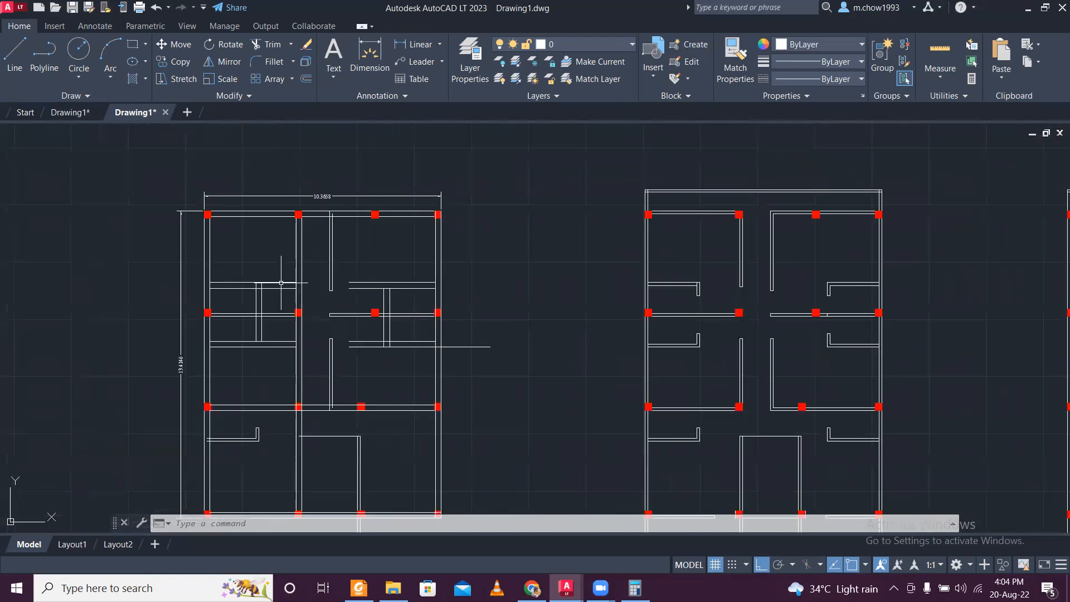
{"action": "scroll", "coordinate": [322, 241], "scroll_direction": "up", "scroll_amount": 2}
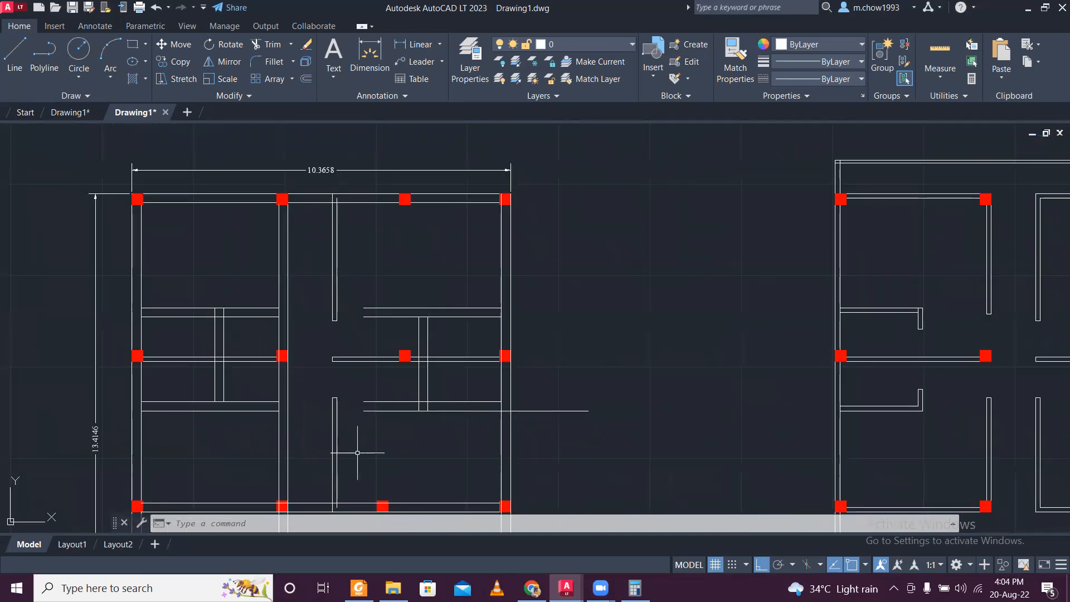
{"action": "scroll", "coordinate": [343, 285], "scroll_direction": "up", "scroll_amount": 2}
{"action": "scroll", "coordinate": [348, 322], "scroll_direction": "down", "scroll_amount": 4}
{"action": "scroll", "coordinate": [343, 365], "scroll_direction": "up", "scroll_amount": 6}
{"action": "left_click", "coordinate": [340, 392]}
{"action": "left_click", "coordinate": [315, 365]}
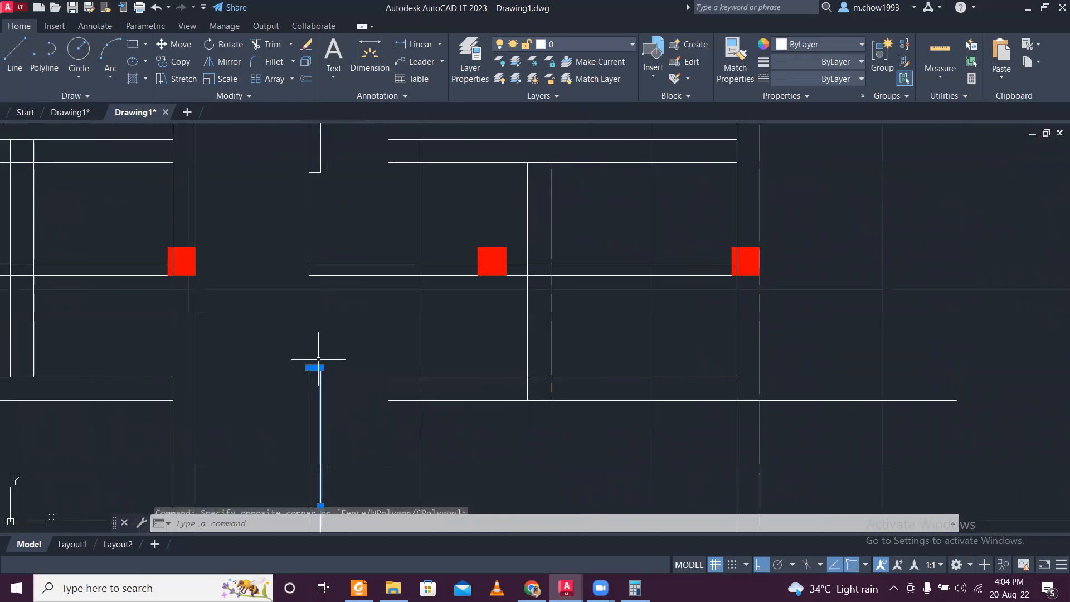
{"action": "scroll", "coordinate": [332, 362], "scroll_direction": "down", "scroll_amount": 4}
{"action": "scroll", "coordinate": [341, 268], "scroll_direction": "up", "scroll_amount": 4}
{"action": "left_click", "coordinate": [328, 322]}
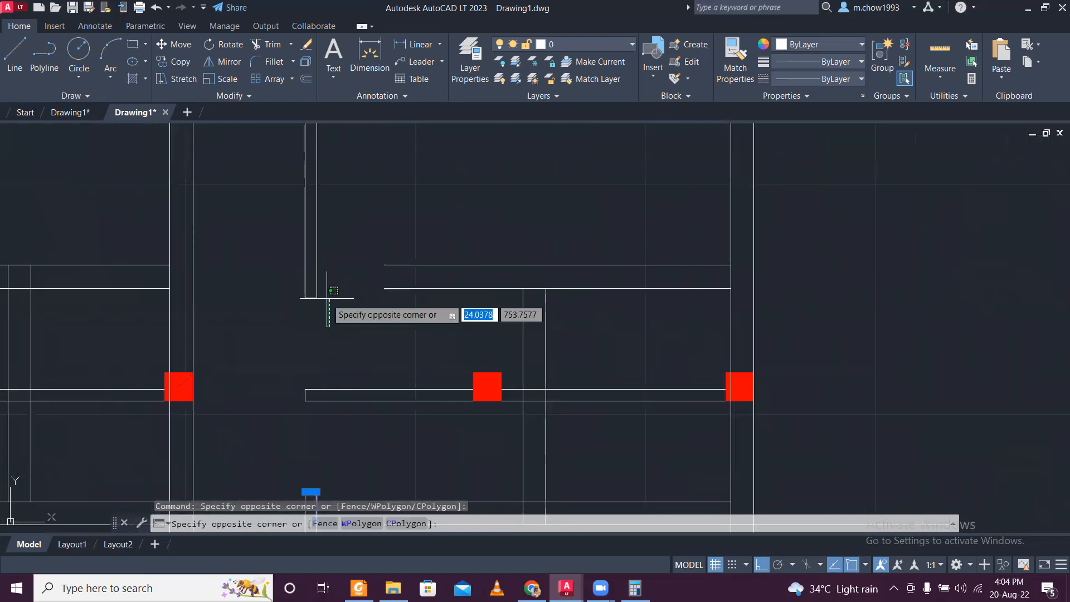
{"action": "left_click", "coordinate": [304, 269]}
{"action": "key", "text": "Delete"}
{"action": "scroll", "coordinate": [329, 301], "scroll_direction": "down", "scroll_amount": 4}
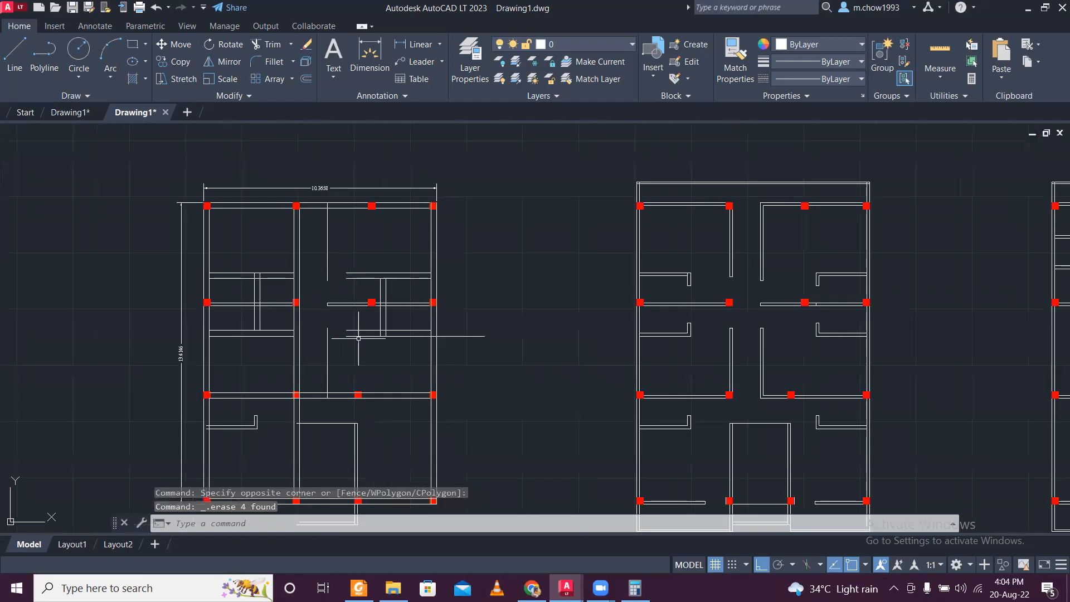
- Shorten the lower vertical corridor line so it ends on the upper face of the horizontal wall below it
{"action": "scroll", "coordinate": [353, 346], "scroll_direction": "up", "scroll_amount": 5}
{"action": "left_click", "coordinate": [315, 384]}
{"action": "scroll", "coordinate": [296, 373], "scroll_direction": "down", "scroll_amount": 4}
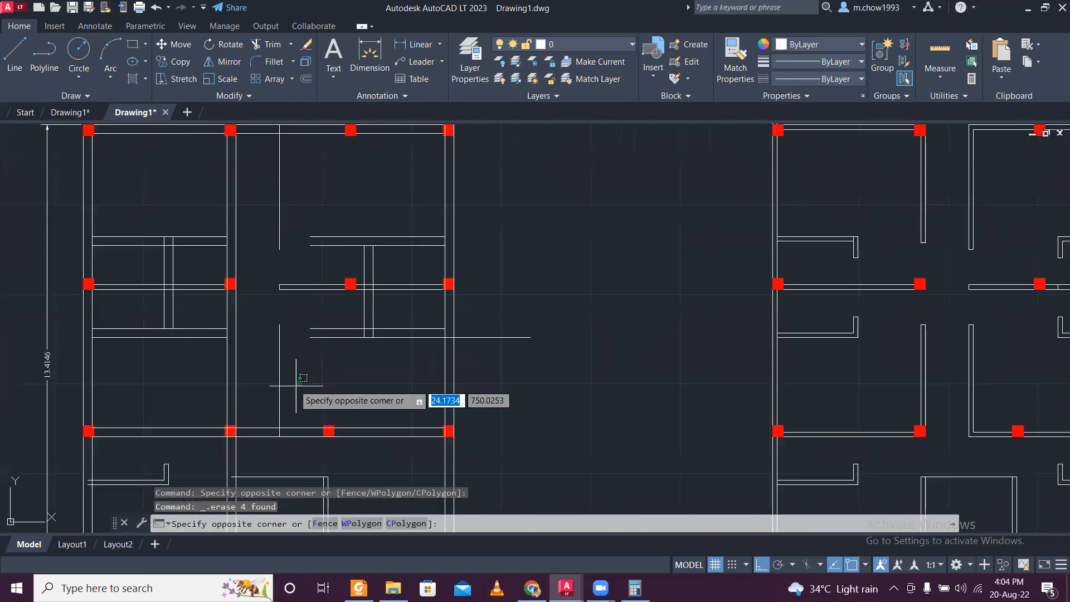
{"action": "left_click", "coordinate": [301, 389]}
{"action": "scroll", "coordinate": [270, 450], "scroll_direction": "up", "scroll_amount": 5}
{"action": "left_click", "coordinate": [328, 378]}
{"action": "left_click", "coordinate": [273, 370]}
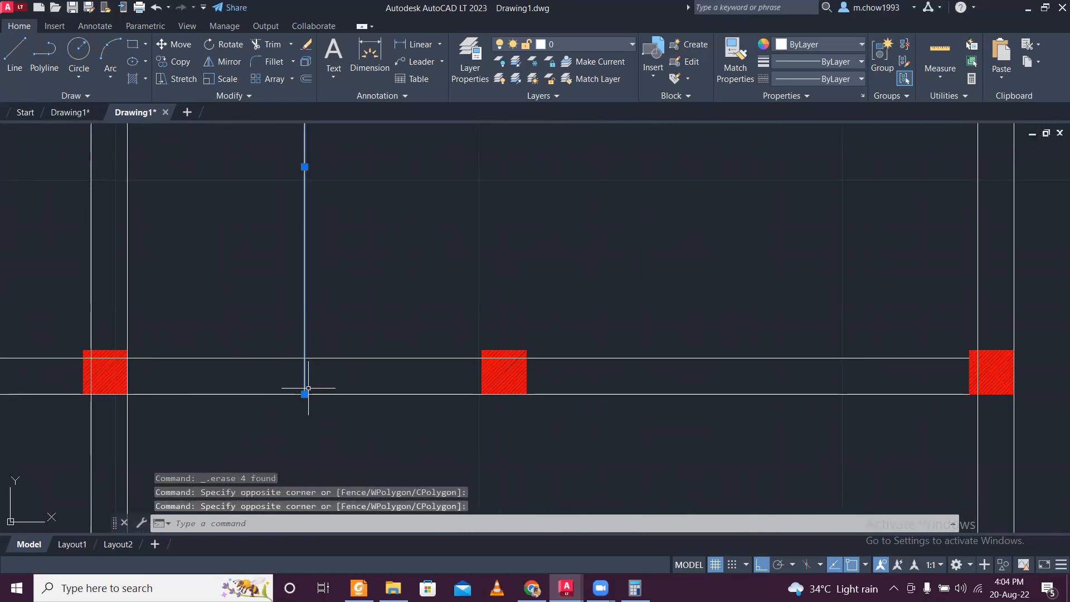
{"action": "left_click", "coordinate": [305, 394]}
{"action": "left_click", "coordinate": [304, 362]}
{"action": "scroll", "coordinate": [310, 367], "scroll_direction": "down", "scroll_amount": 5}
- Shorten the upper vertical corridor line so it starts at the inner face of the top exterior wall
{"action": "middle_click_drag", "start_coordinate": [314, 251], "coordinate": [320, 317]}
{"action": "scroll", "coordinate": [320, 316], "scroll_direction": "up", "scroll_amount": 8}
{"action": "key", "text": "Escape"}
{"action": "left_click", "coordinate": [340, 294]}
{"action": "left_click", "coordinate": [312, 286]}
{"action": "left_click", "coordinate": [312, 273]}
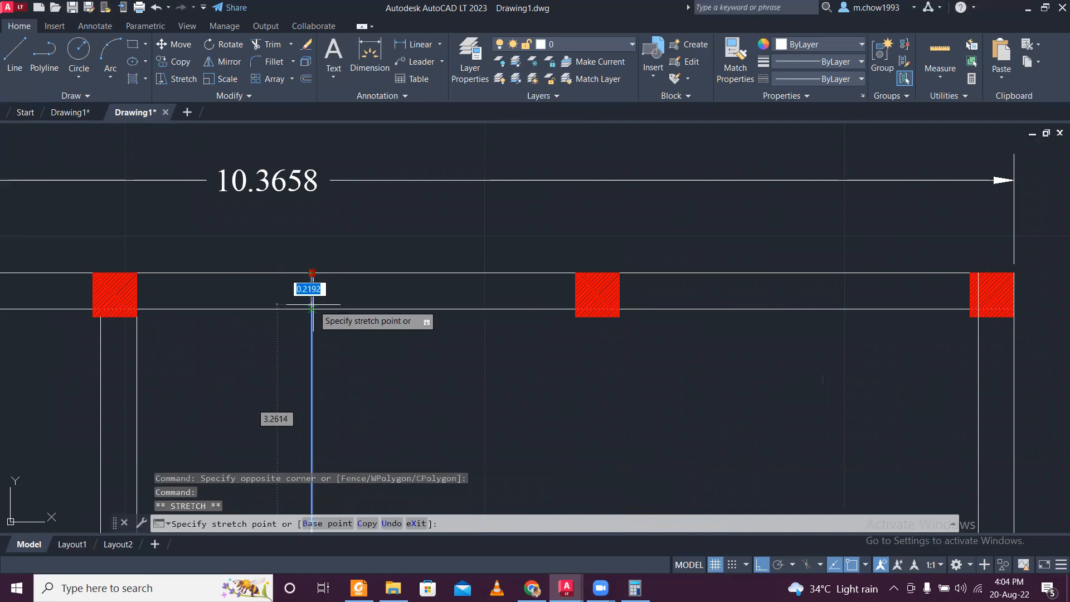
{"action": "scroll", "coordinate": [331, 355], "scroll_direction": "down", "scroll_amount": 6}
- Join the upper and lower vertical corridor lines into one continuous line
{"action": "scroll", "coordinate": [329, 368], "scroll_direction": "up", "scroll_amount": 3}
{"action": "left_click", "coordinate": [332, 439]}
{"action": "left_click", "coordinate": [314, 428]}
{"action": "left_click", "coordinate": [334, 358]}
{"action": "left_click", "coordinate": [319, 322]}
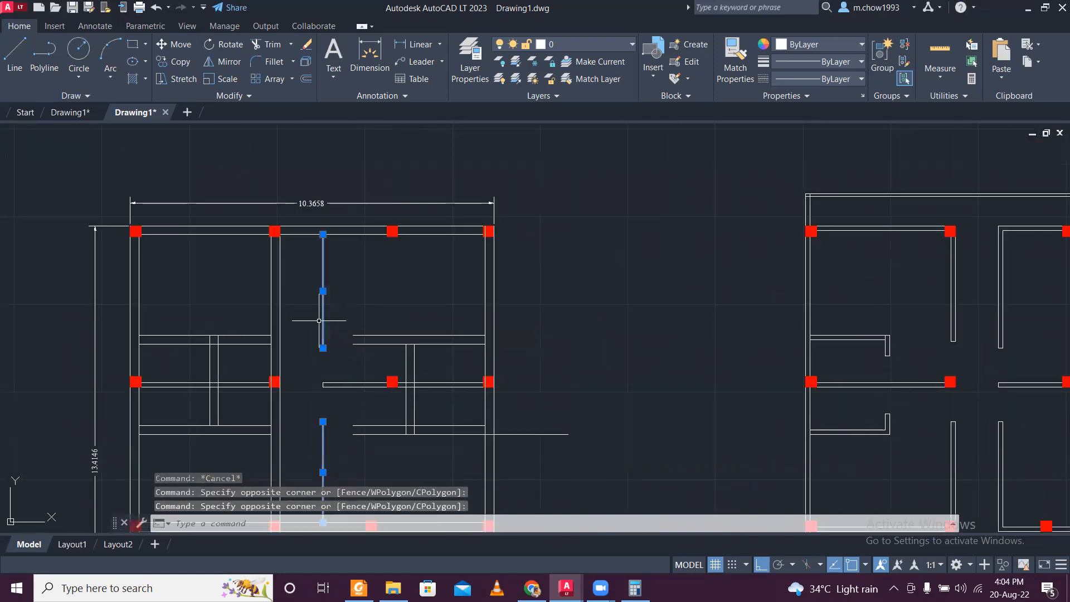
{"action": "type", "text": "J"}
{"action": "key", "text": "Return"}
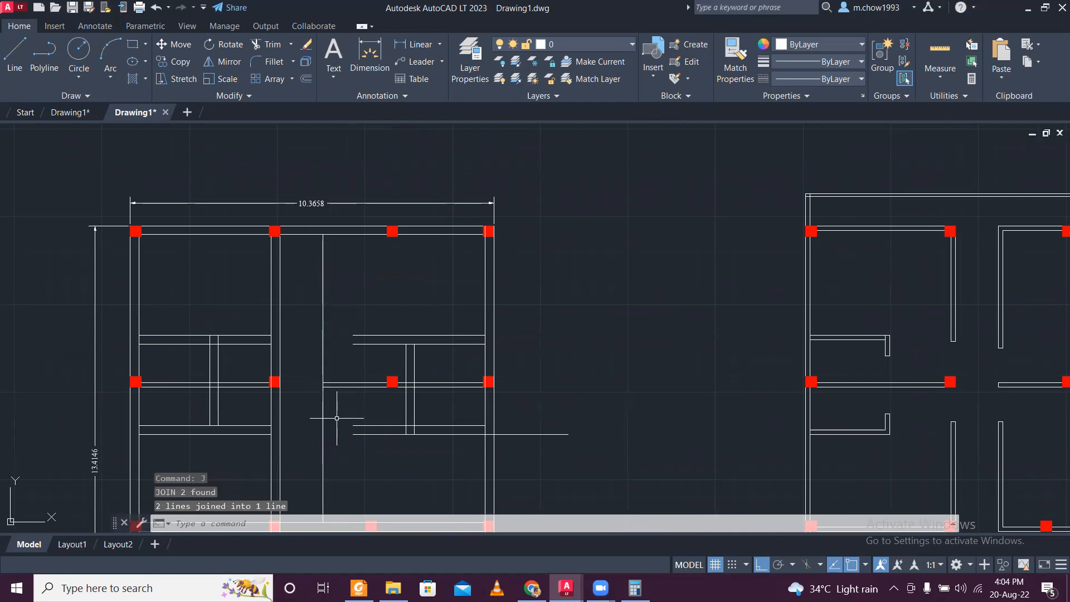
- Offset the joined vertical corridor line 0.25 to the right to form the wall's second face
{"action": "type", "text": "o"}
{"action": "key", "text": "Return"}
{"action": "key", "text": "Return"}
{"action": "left_click", "coordinate": [324, 405]}
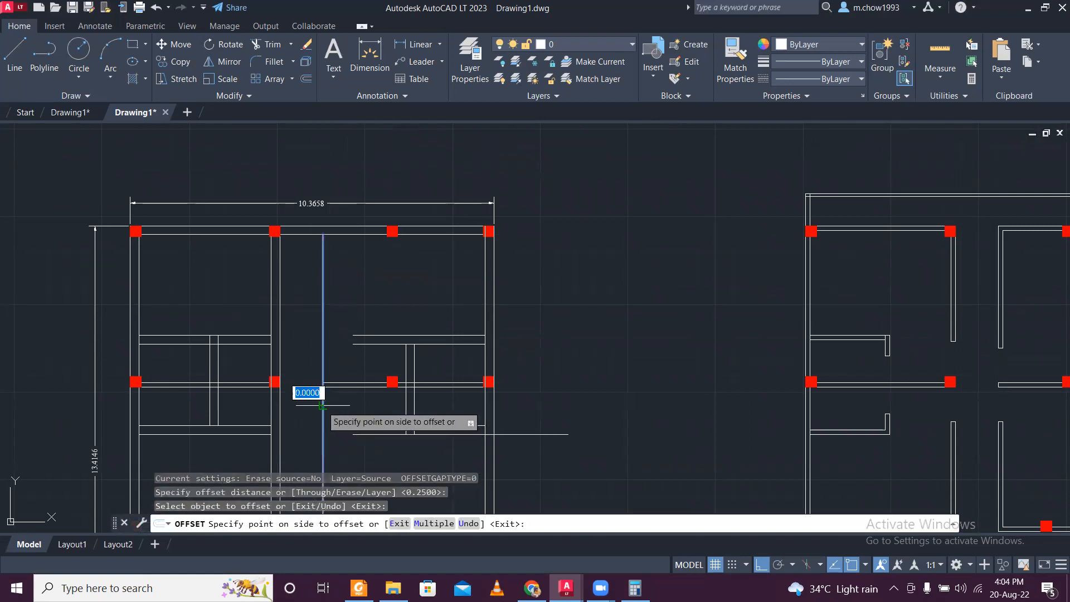
{"action": "left_click", "coordinate": [339, 399]}
{"action": "scroll", "coordinate": [345, 397], "scroll_direction": "up", "scroll_amount": 6}
{"action": "key", "text": "Escape"}
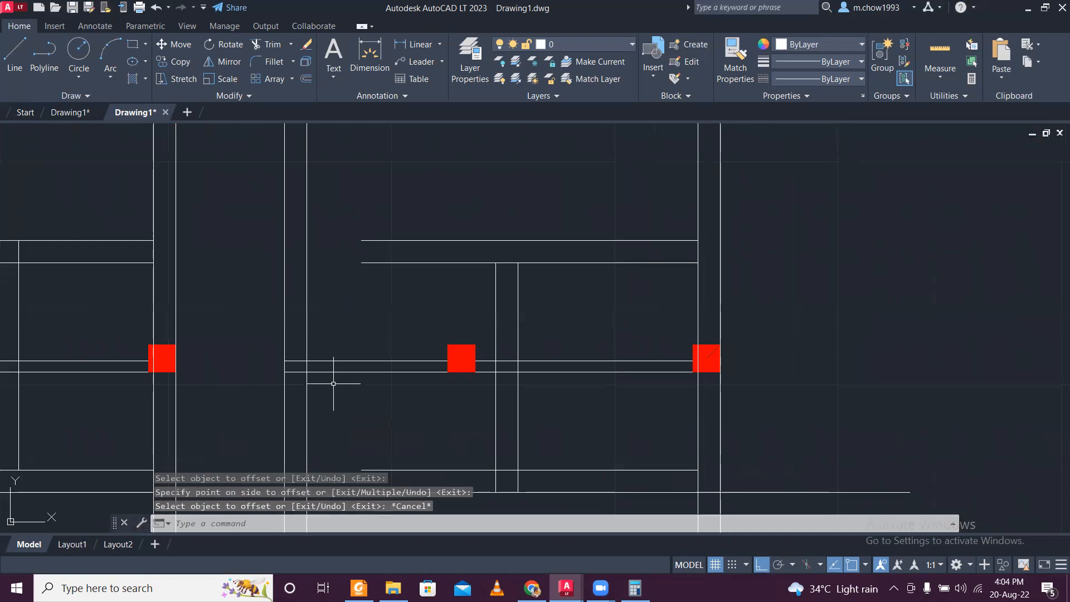
{"action": "scroll", "coordinate": [287, 380], "scroll_direction": "down", "scroll_amount": 6}
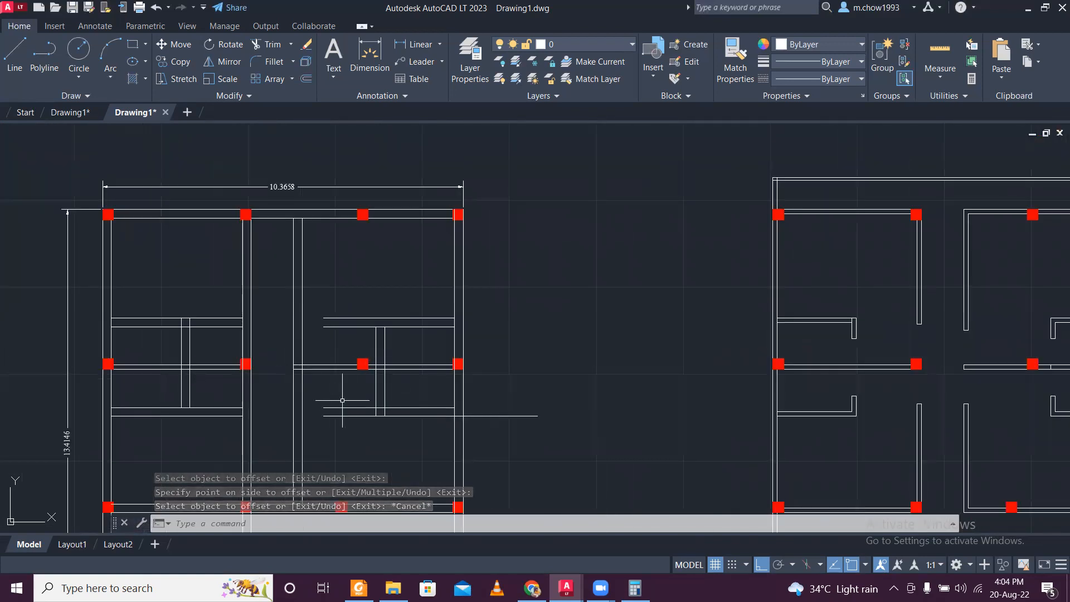
- Extend the right-hand horizontal partition lines to the right face of the new vertical corridor wall
{"action": "scroll", "coordinate": [326, 402], "scroll_direction": "up", "scroll_amount": 2}
{"action": "left_click", "coordinate": [299, 379]}
{"action": "left_click", "coordinate": [285, 381]}
{"action": "type", "text": "EX"}
{"action": "key", "text": "Return"}
{"action": "mouse_move", "coordinate": [370, 429]}
{"action": "left_mouse_down"}
{"action": "mouse_move", "coordinate": [353, 398]}
{"action": "mouse_move", "coordinate": [355, 360]}
{"action": "left_mouse_up"}
{"action": "key", "text": "Escape"}
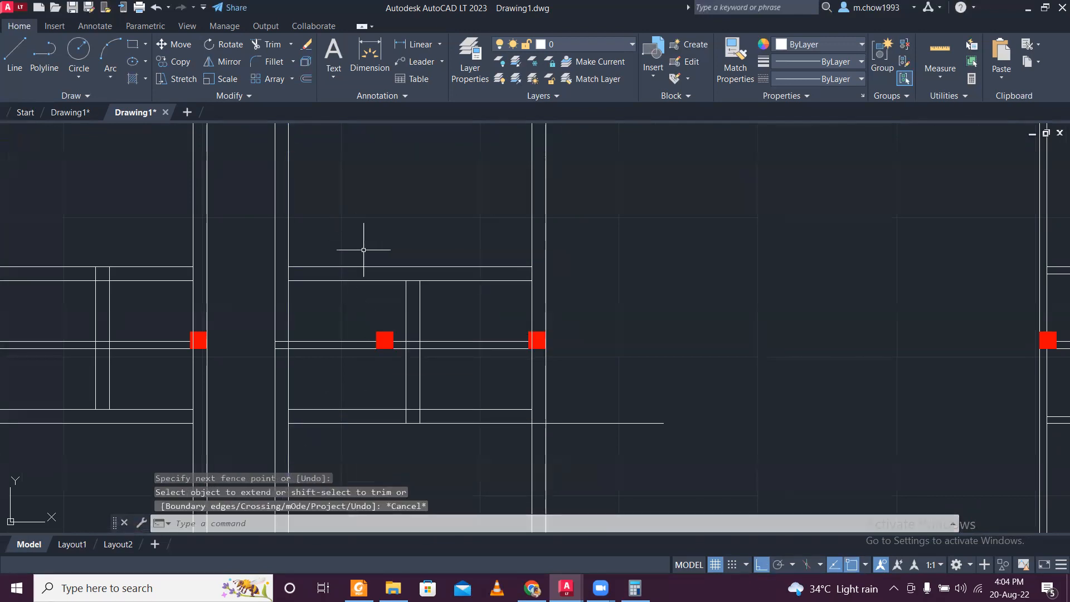
{"action": "scroll", "coordinate": [364, 256], "scroll_direction": "down", "scroll_amount": 3}
{"action": "scroll", "coordinate": [362, 277], "scroll_direction": "up", "scroll_amount": 4}
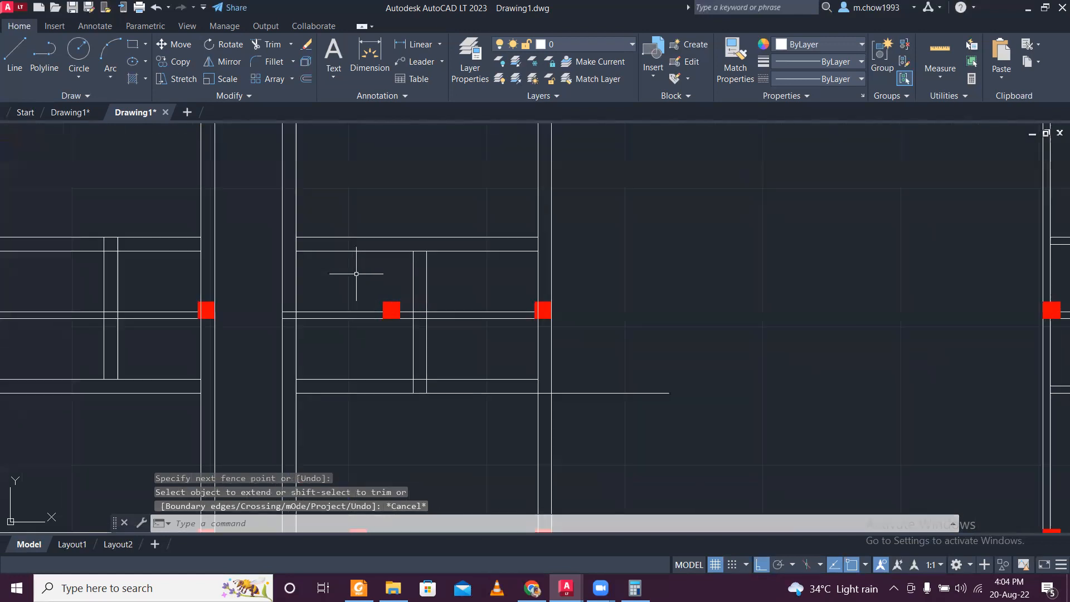
- Delete the upper face lines of the thin middle horizontal wall on both sides of the corridor
{"action": "middle_click_drag", "start_coordinate": [147, 304], "coordinate": [326, 337]}
{"action": "scroll", "coordinate": [326, 336], "scroll_direction": "up", "scroll_amount": 4}
{"action": "left_click", "coordinate": [378, 377]}
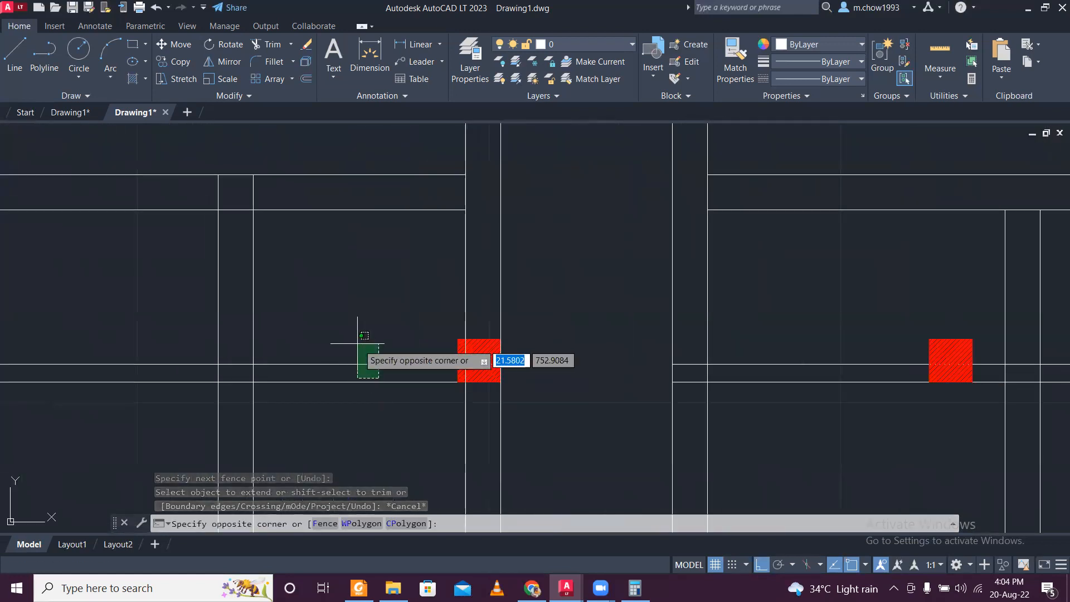
{"action": "left_click", "coordinate": [354, 340]}
{"action": "scroll", "coordinate": [354, 340], "scroll_direction": "down", "scroll_amount": 2}
{"action": "middle_click_drag", "start_coordinate": [636, 351], "coordinate": [530, 349]}
{"action": "scroll", "coordinate": [531, 350], "scroll_direction": "up", "scroll_amount": 2}
{"action": "left_click", "coordinate": [537, 364]}
{"action": "left_click", "coordinate": [520, 329]}
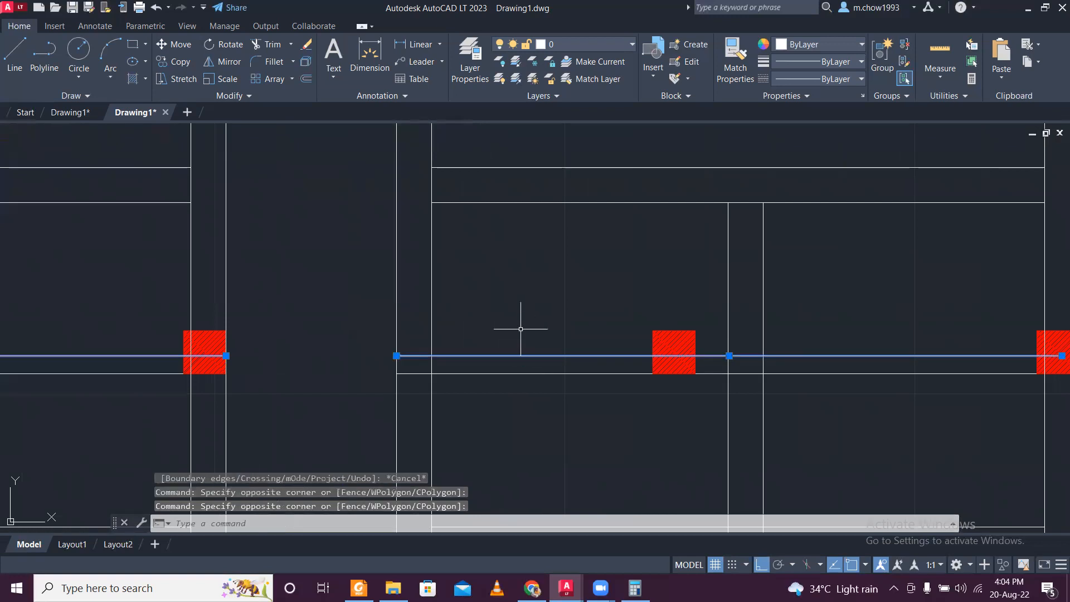
{"action": "scroll", "coordinate": [519, 331], "scroll_direction": "down", "scroll_amount": 4}
{"action": "key", "text": "Delete"}
- Join the two remaining lower lines of the middle horizontal wall into one line across the corridor
{"action": "scroll", "coordinate": [368, 356], "scroll_direction": "up", "scroll_amount": 4}
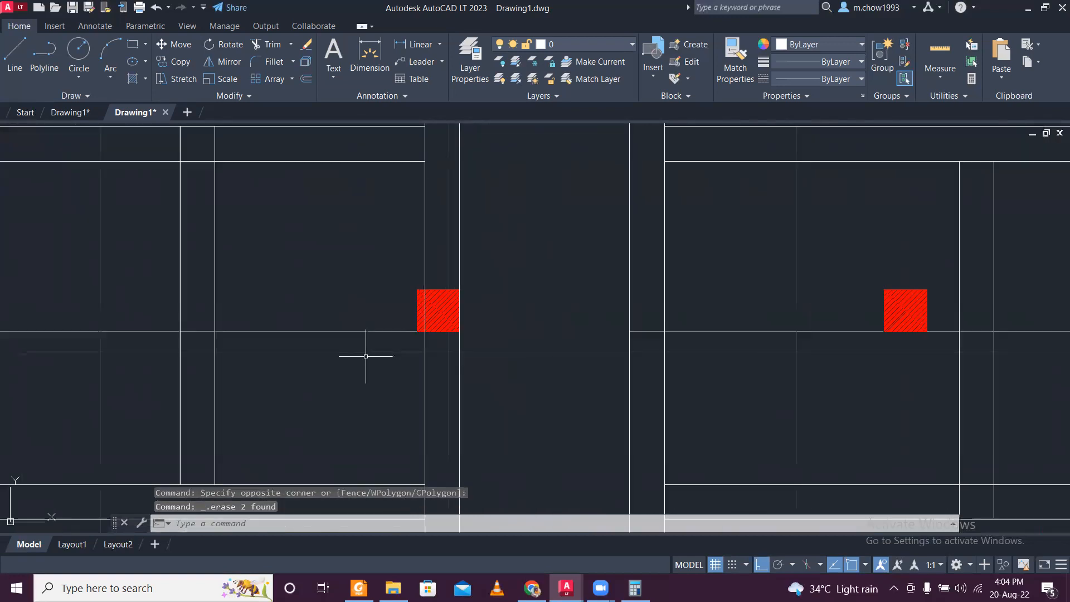
{"action": "left_click", "coordinate": [365, 354]}
{"action": "left_click", "coordinate": [311, 282]}
{"action": "left_click", "coordinate": [766, 360]}
{"action": "left_click", "coordinate": [722, 268]}
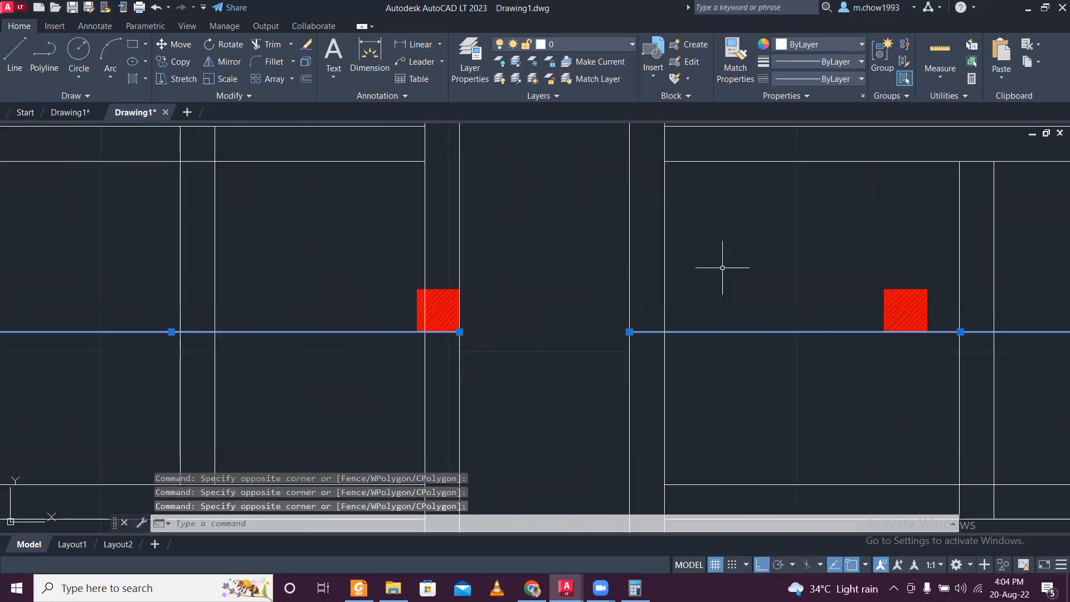
{"action": "key", "text": "Return"}
{"action": "scroll", "coordinate": [521, 298], "scroll_direction": "down", "scroll_amount": 4}
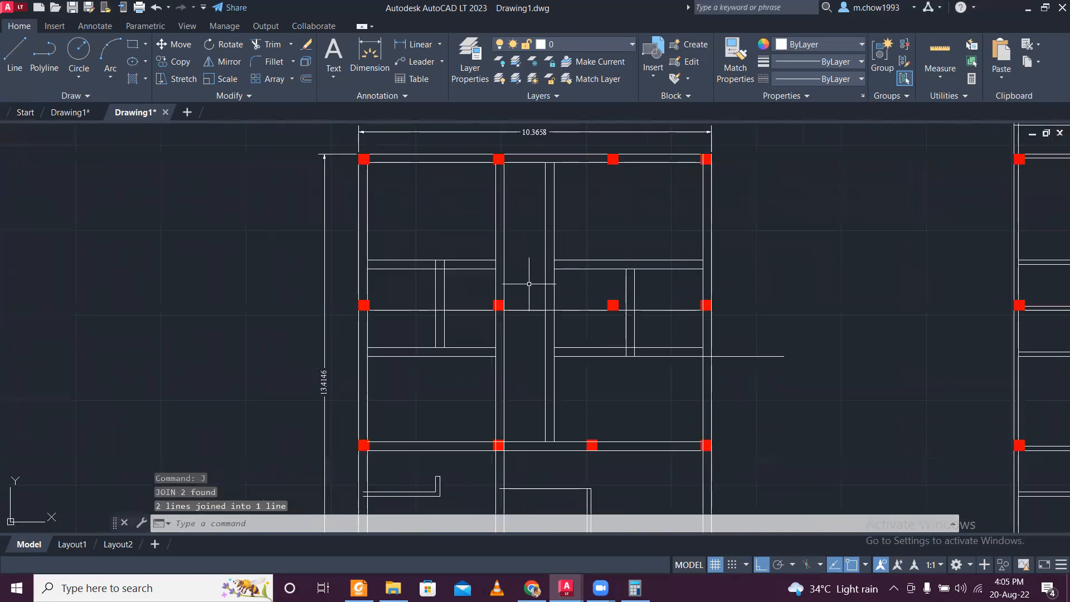
- Offset the joined middle horizontal line 0.25 upward to form the wall's second face
{"action": "scroll", "coordinate": [502, 337], "scroll_direction": "up", "scroll_amount": 2}
{"action": "type", "text": "o"}
{"action": "key", "text": "Return"}
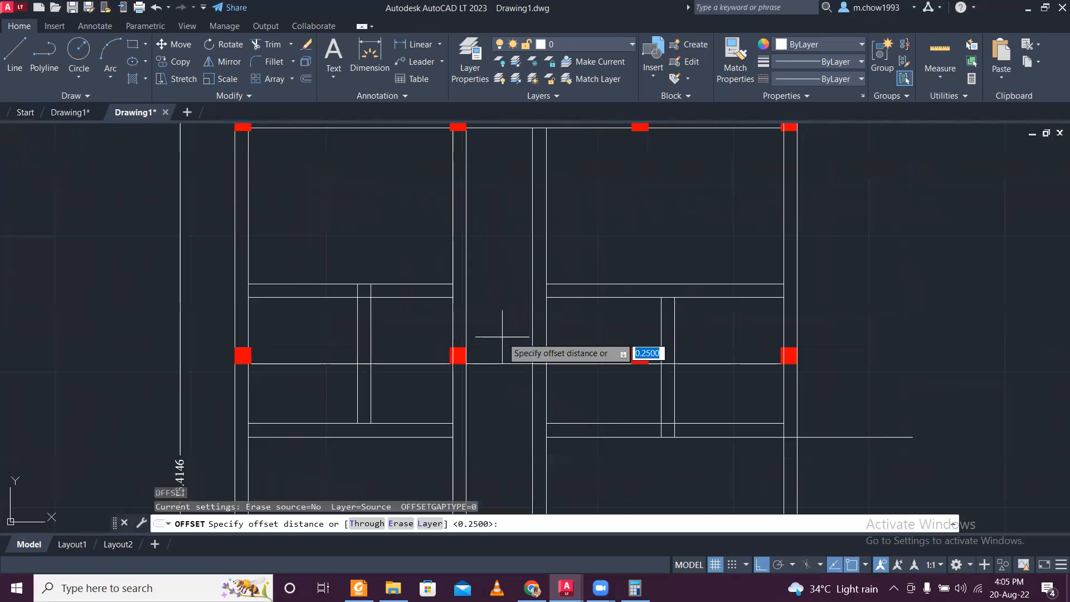
{"action": "key", "text": "Return"}
{"action": "left_click", "coordinate": [504, 363]}
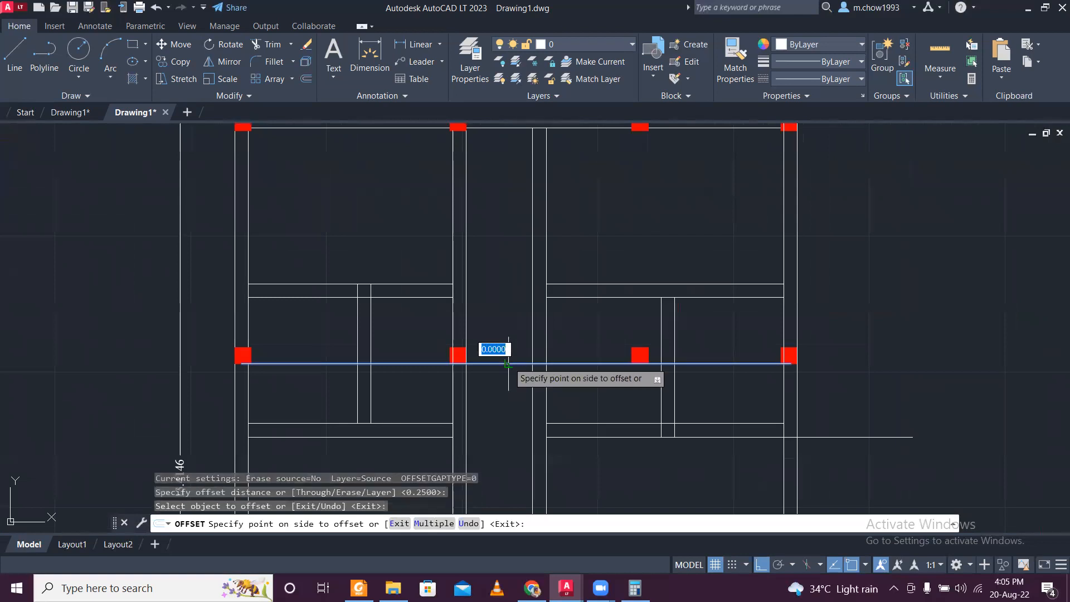
{"action": "left_click", "coordinate": [506, 339]}
- Compare the redrawn middle wall, corridor and toilet partitions with the original feet-and-inches floor plan drawing
{"action": "scroll", "coordinate": [506, 339], "scroll_direction": "down", "scroll_amount": 6}
{"action": "scroll", "coordinate": [663, 349], "scroll_direction": "up", "scroll_amount": 1}
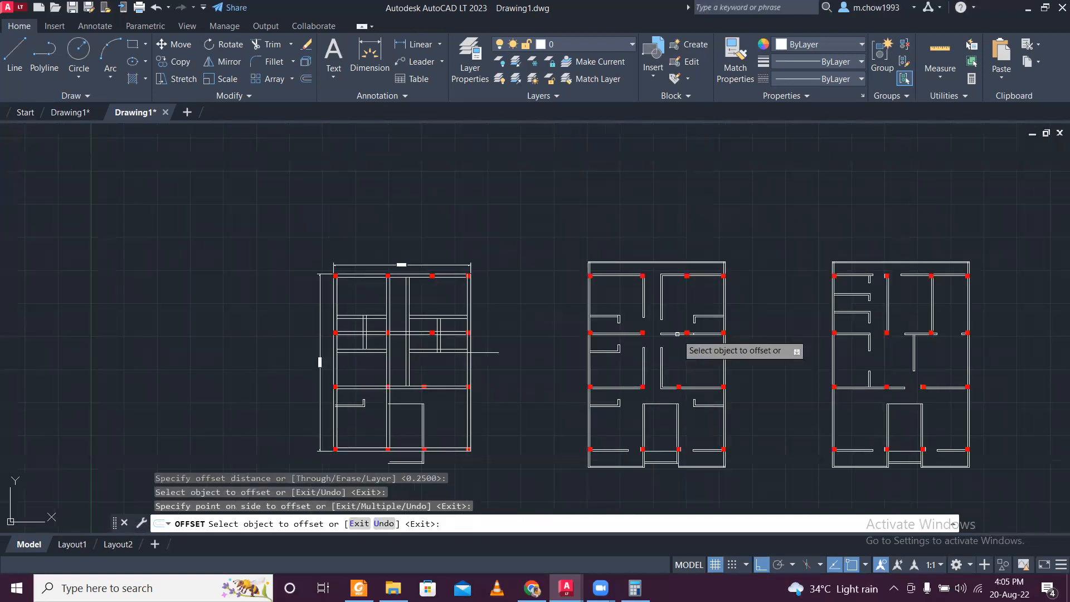
{"action": "scroll", "coordinate": [393, 325], "scroll_direction": "up", "scroll_amount": 6}
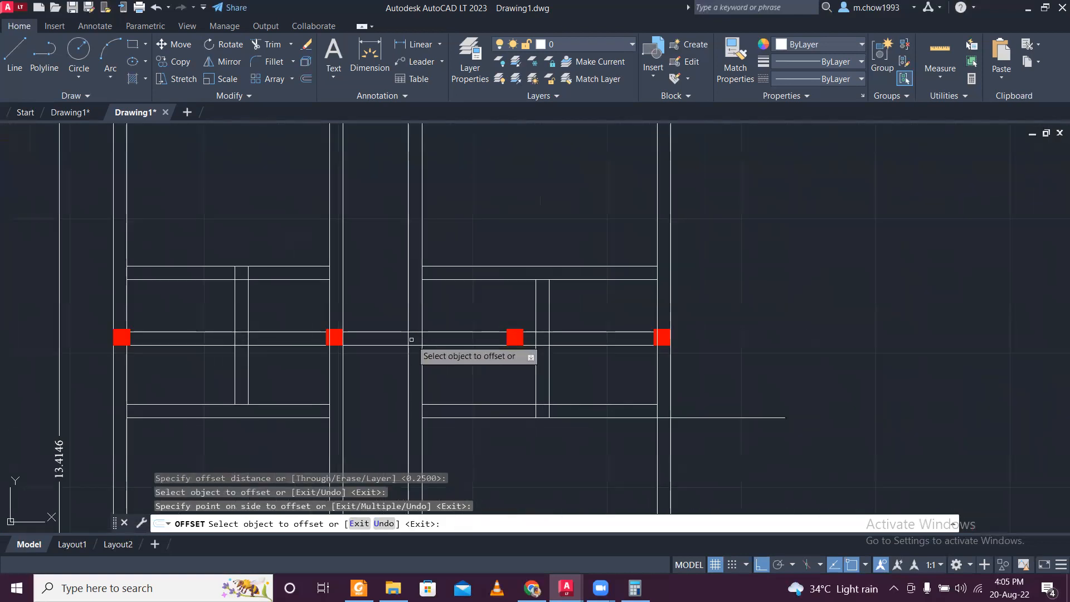
{"action": "left_click", "coordinate": [61, 116]}
{"action": "scroll", "coordinate": [436, 317], "scroll_direction": "down", "scroll_amount": 5}
{"action": "scroll", "coordinate": [279, 321], "scroll_direction": "up", "scroll_amount": 3}
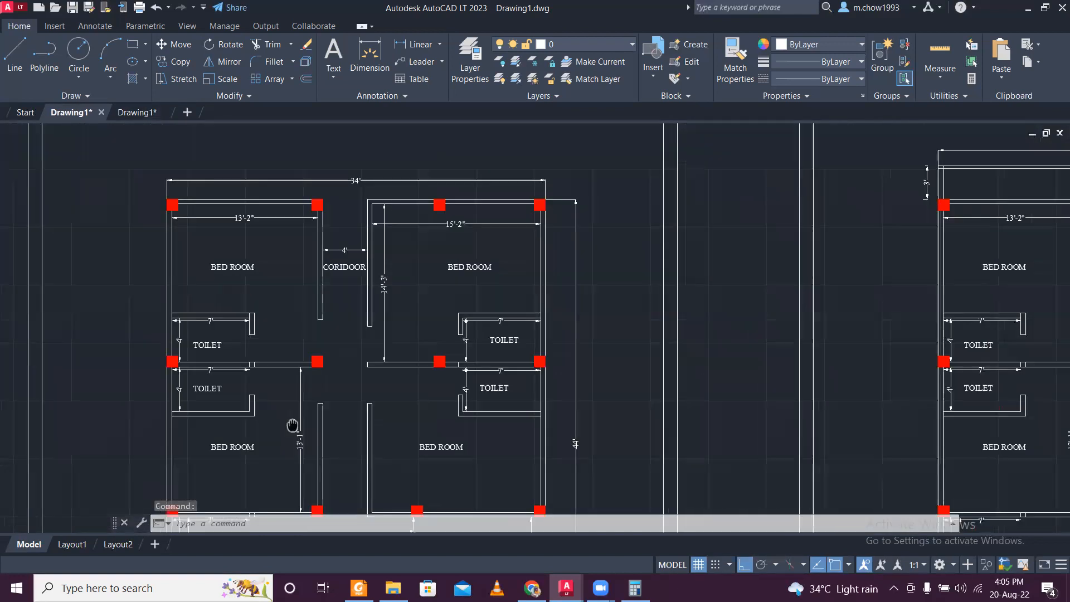
{"action": "left_click", "coordinate": [143, 112]}
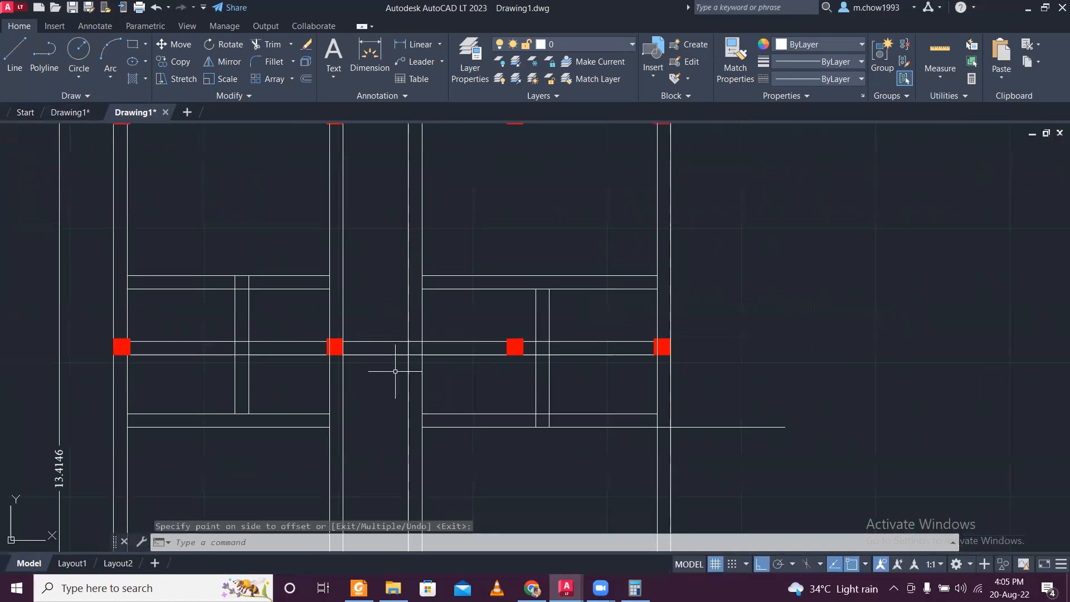
{"action": "middle_click_drag", "start_coordinate": [404, 334], "coordinate": [391, 379]}
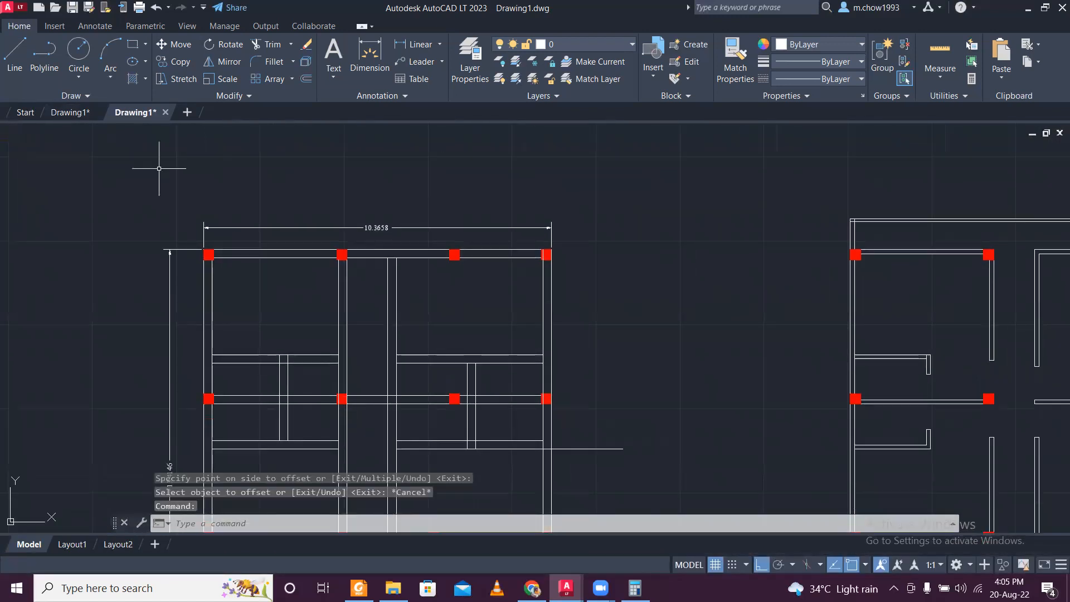
{"action": "left_click", "coordinate": [72, 113]}
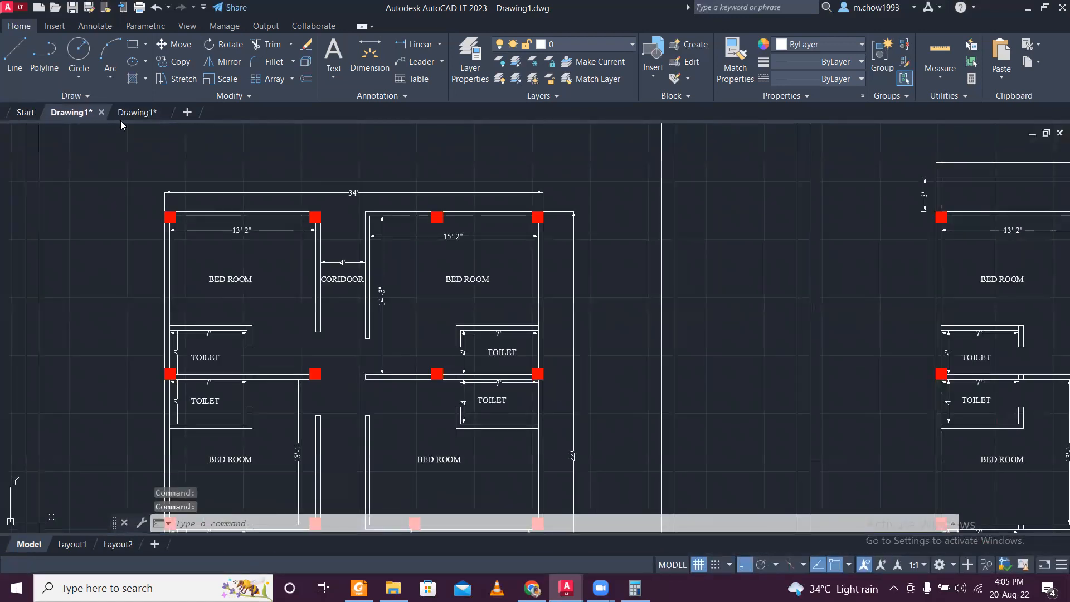
{"action": "left_click", "coordinate": [134, 115]}
- Delete the horizontal guide line that runs past the right exterior wall from the lower right partition
{"action": "scroll", "coordinate": [446, 407], "scroll_direction": "down", "scroll_amount": 3}
{"action": "scroll", "coordinate": [466, 411], "scroll_direction": "up", "scroll_amount": 2}
{"action": "scroll", "coordinate": [469, 410], "scroll_direction": "up", "scroll_amount": 2}
{"action": "left_click", "coordinate": [493, 409]}
{"action": "left_click", "coordinate": [479, 346]}
{"action": "key", "text": "Delete"}
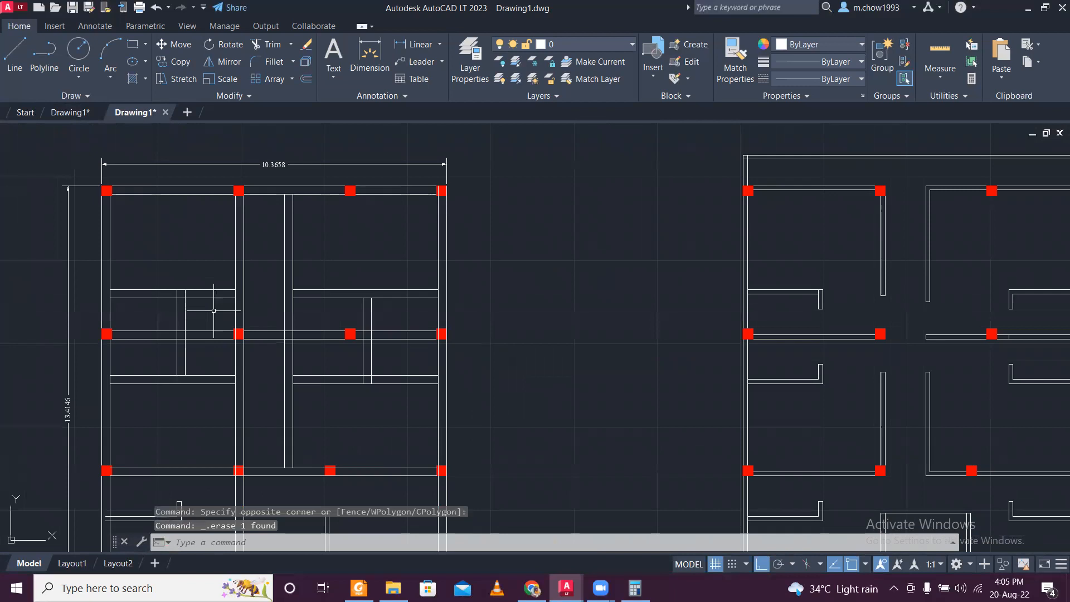
- Trim the line segments inside the crossing of the left vertical partition and the middle horizontal wall
{"action": "scroll", "coordinate": [186, 330], "scroll_direction": "up", "scroll_amount": 8}
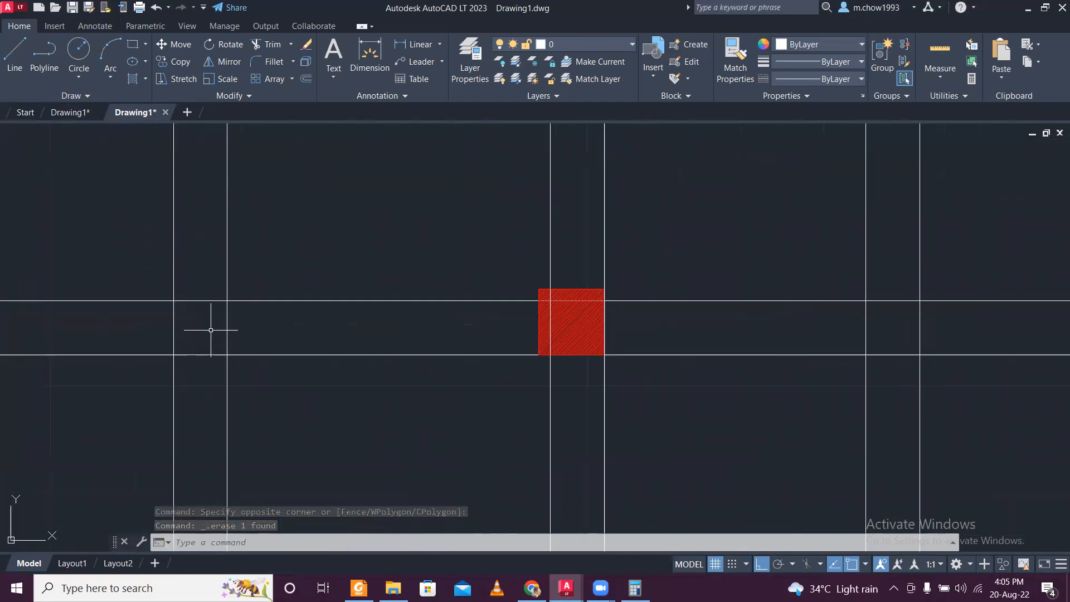
{"action": "type", "text": "tr"}
{"action": "key", "text": "Return"}
{"action": "left_click", "coordinate": [148, 328]}
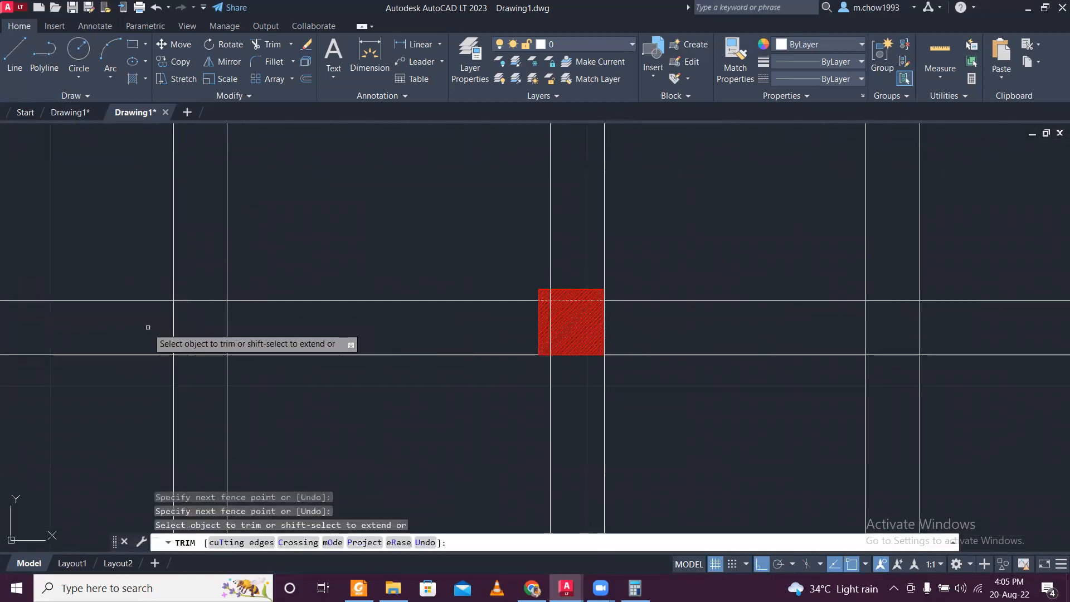
{"action": "key", "text": "Return"}
{"action": "left_click", "coordinate": [193, 277]}
{"action": "left_click", "coordinate": [196, 377]}
- Trim the line segments inside the crossing of the right vertical partition and the middle horizontal wall
{"action": "scroll", "coordinate": [197, 341], "scroll_direction": "down", "scroll_amount": 5}
{"action": "scroll", "coordinate": [513, 361], "scroll_direction": "up", "scroll_amount": 5}
{"action": "left_click", "coordinate": [469, 275]}
{"action": "left_click", "coordinate": [372, 268]}
{"action": "left_click", "coordinate": [405, 223]}
{"action": "left_click", "coordinate": [409, 327]}
{"action": "scroll", "coordinate": [409, 320], "scroll_direction": "down", "scroll_amount": 5}
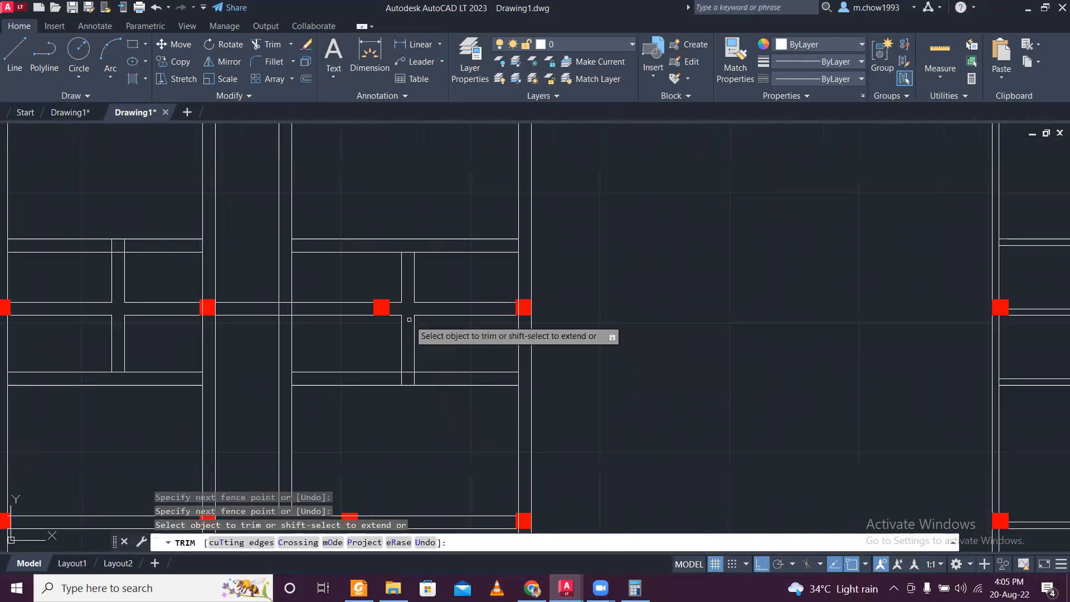
- Trim the middle horizontal wall's two lines where they cross the corridor between the long vertical walls
{"action": "scroll", "coordinate": [268, 315], "scroll_direction": "up", "scroll_amount": 4}
{"action": "scroll", "coordinate": [347, 301], "scroll_direction": "up", "scroll_amount": 4}
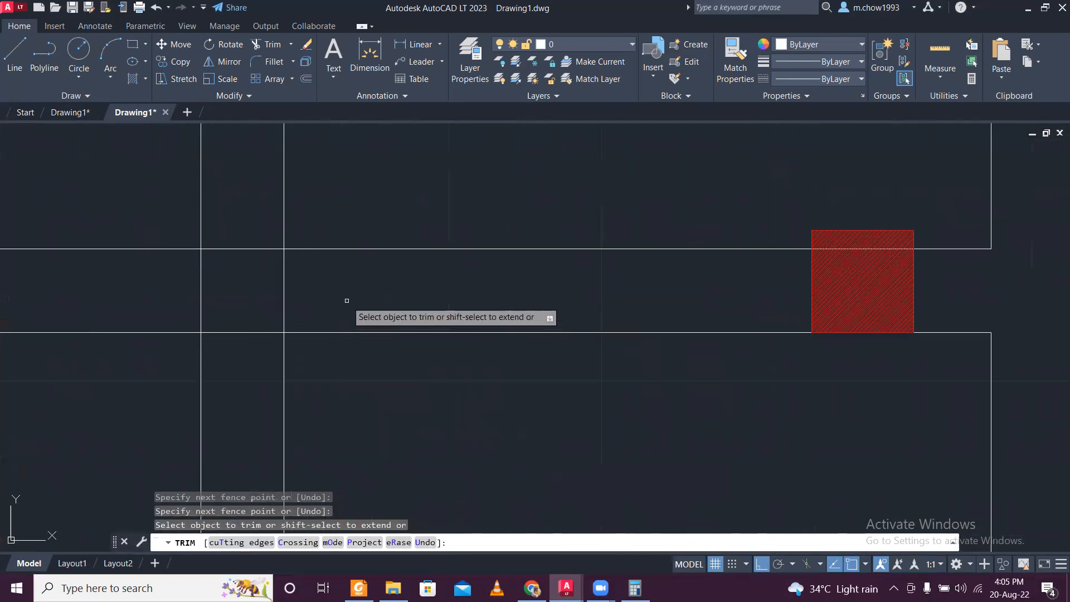
{"action": "left_click", "coordinate": [347, 300]}
{"action": "scroll", "coordinate": [358, 303], "scroll_direction": "down", "scroll_amount": 5}
{"action": "scroll", "coordinate": [383, 294], "scroll_direction": "up", "scroll_amount": 5}
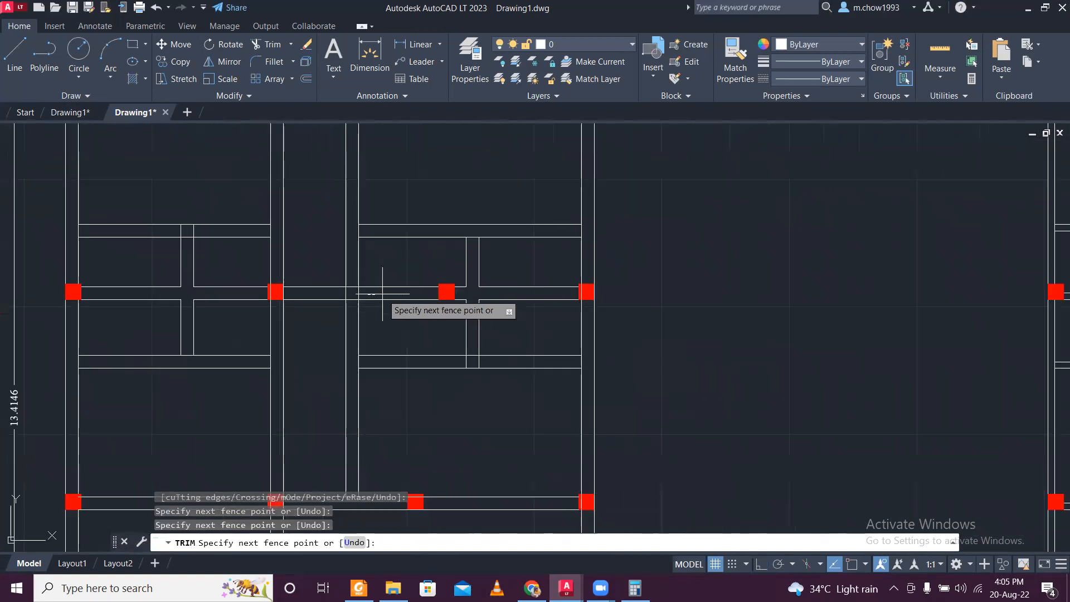
{"action": "key", "text": "Escape"}
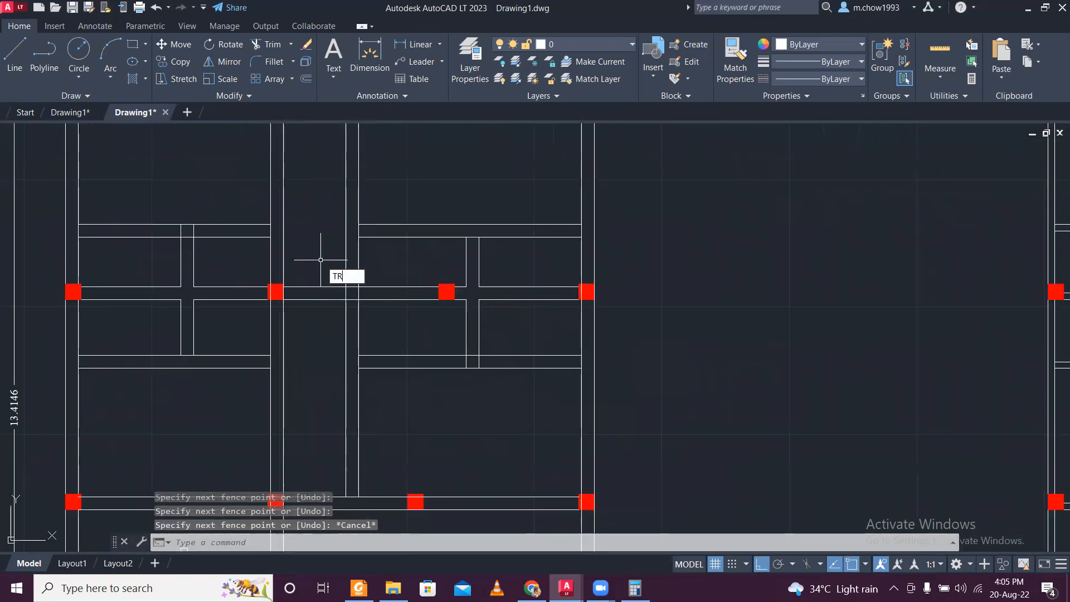
{"action": "type", "text": "TR"}
{"action": "key", "text": "Return"}
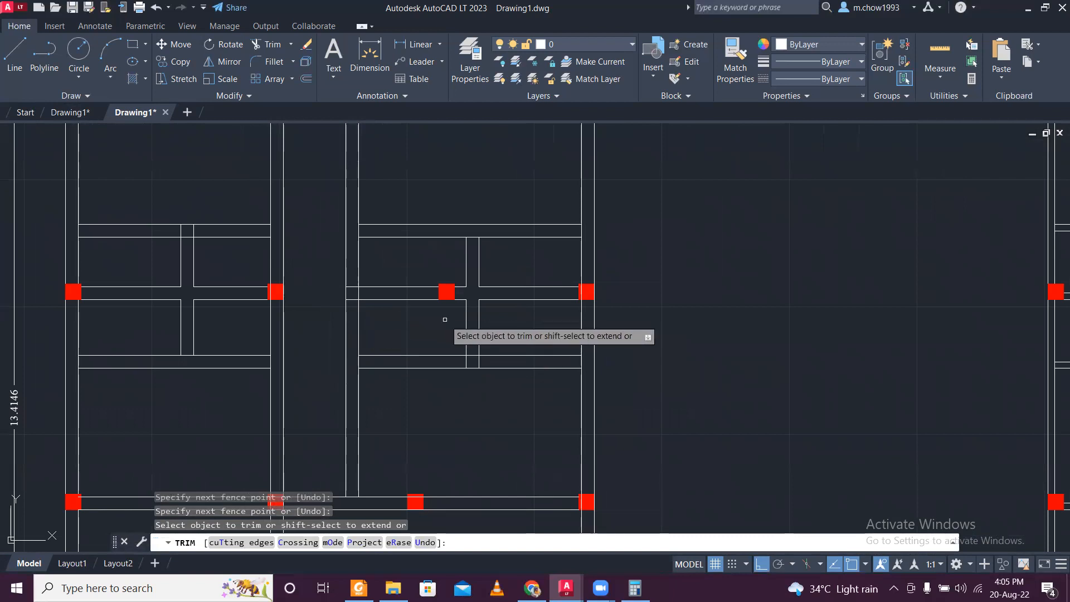
{"action": "scroll", "coordinate": [435, 310], "scroll_direction": "down", "scroll_amount": 2}
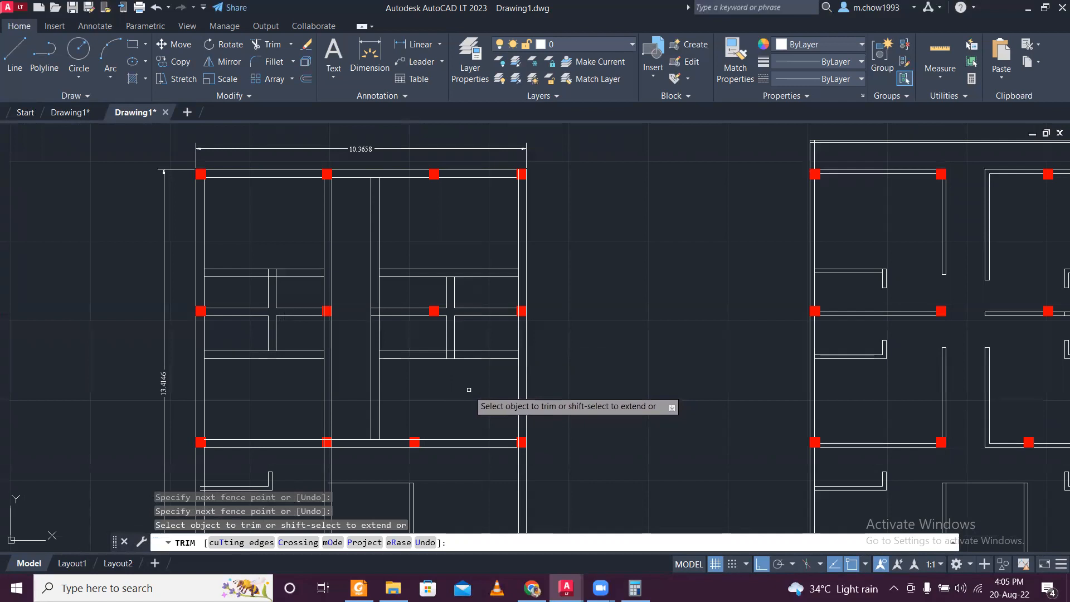
{"action": "scroll", "coordinate": [469, 390], "scroll_direction": "up", "scroll_amount": 2}
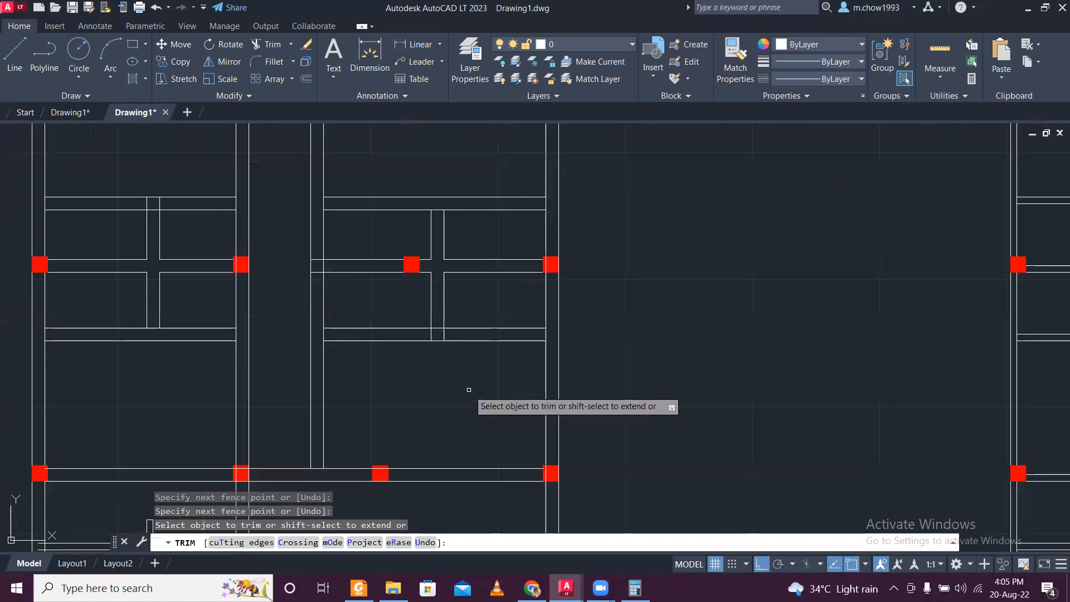
- Trim the middle horizontal wall's lines on both sides of the corridor, up to the toilet partitions and the column
{"action": "mouse_move", "coordinate": [446, 273]}
{"action": "middle_mouse_down"}
{"action": "mouse_move", "coordinate": [441, 320]}
{"action": "mouse_move", "coordinate": [457, 384]}
{"action": "middle_mouse_up"}
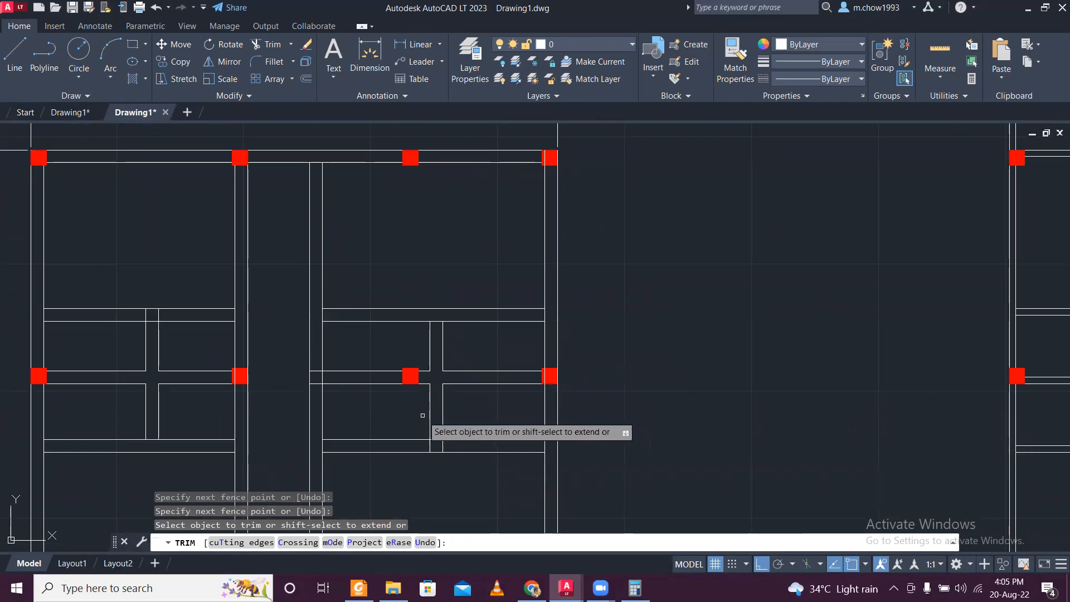
{"action": "left_click", "coordinate": [366, 404]}
{"action": "left_click", "coordinate": [365, 349]}
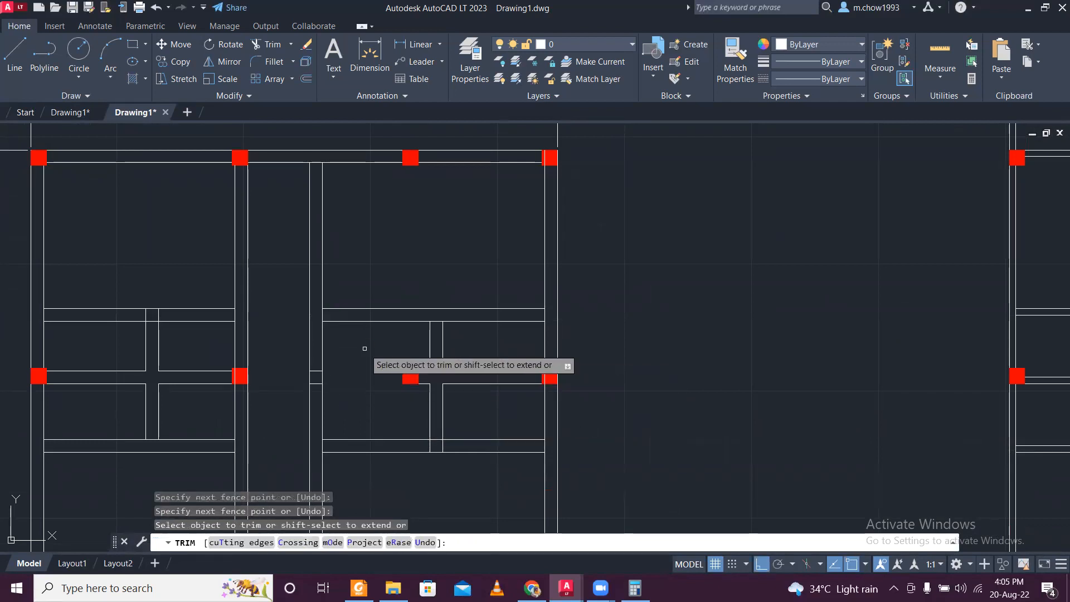
{"action": "left_click", "coordinate": [170, 348]}
{"action": "left_click", "coordinate": [170, 396]}
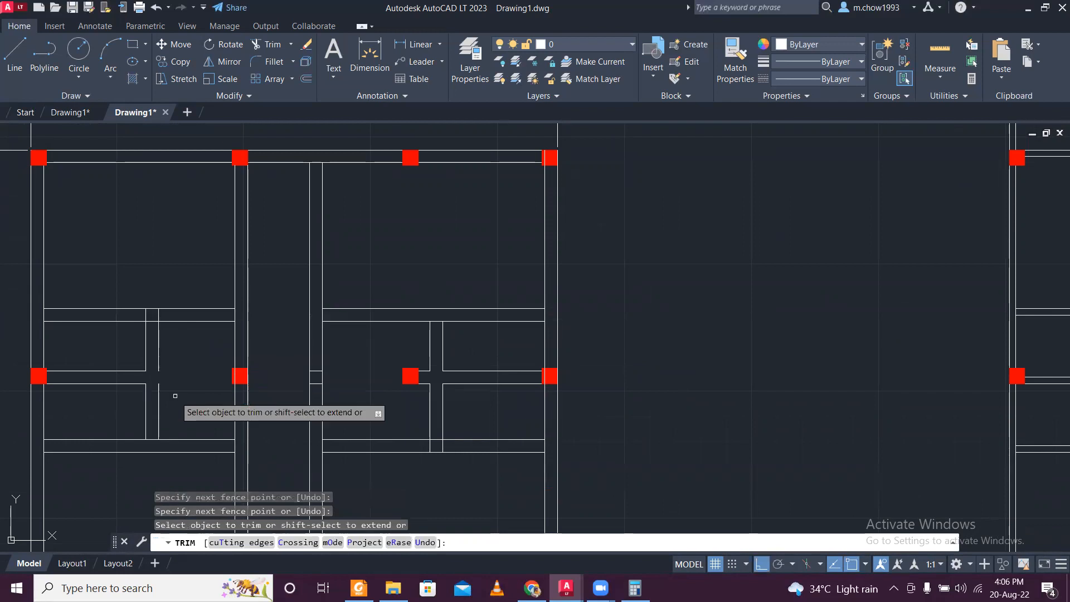
- Join the two segments of the left vertical partition's corridor-side line into one line
{"action": "scroll", "coordinate": [161, 393], "scroll_direction": "up", "scroll_amount": 4}
{"action": "key", "text": "Escape"}
{"action": "left_click", "coordinate": [189, 393]}
{"action": "left_click", "coordinate": [157, 304]}
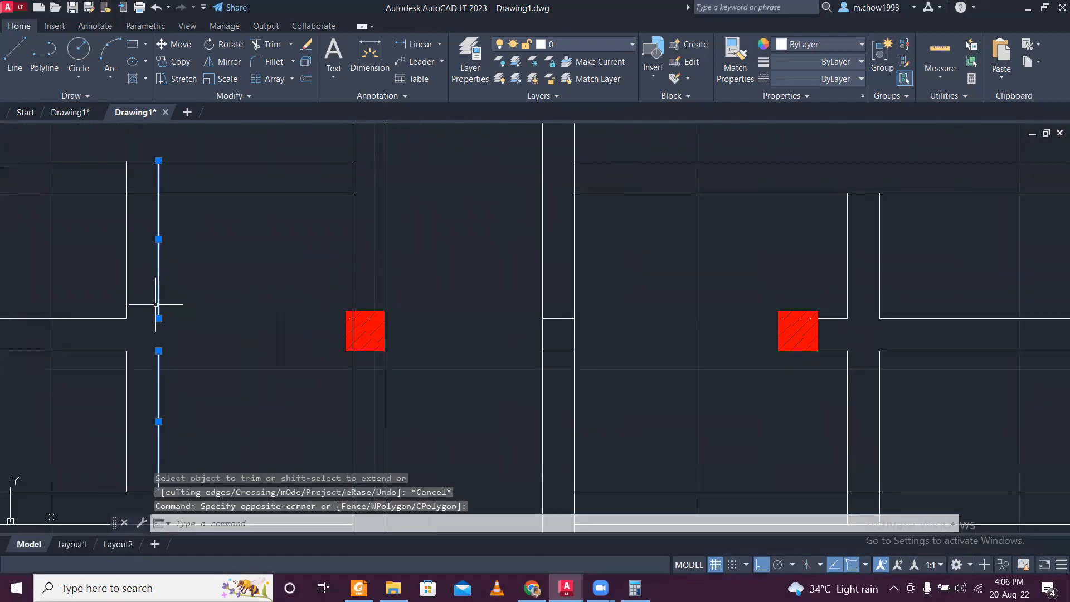
{"action": "type", "text": "J"}
{"action": "key", "text": "Return"}
{"action": "scroll", "coordinate": [136, 329], "scroll_direction": "down", "scroll_amount": 1}
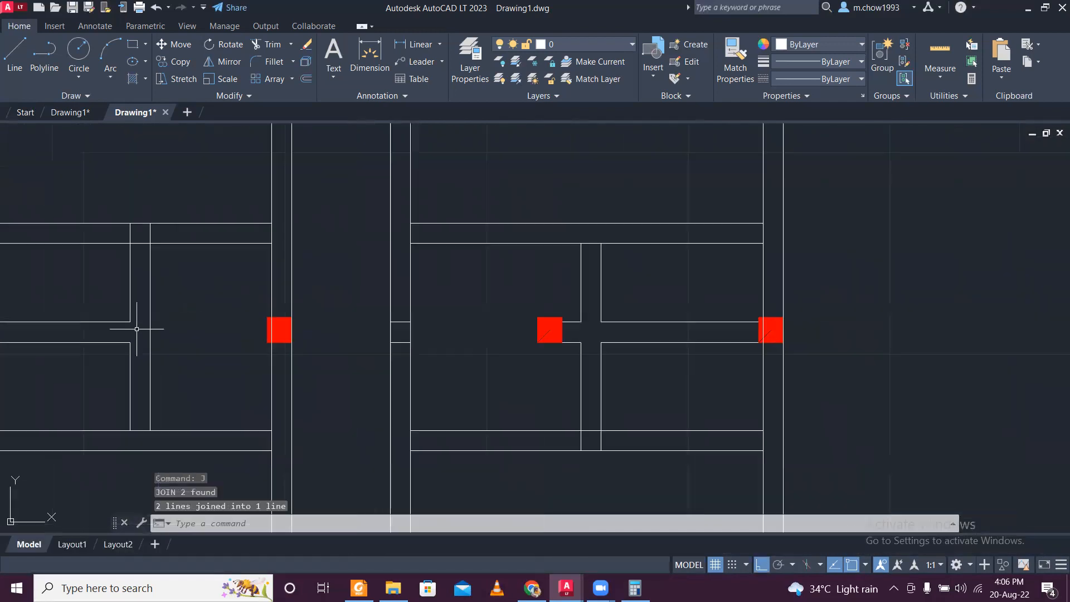
- Join the two segments of the right vertical partition's corridor-side line into one line
{"action": "scroll", "coordinate": [572, 348], "scroll_direction": "up", "scroll_amount": 4}
{"action": "left_click", "coordinate": [614, 370]}
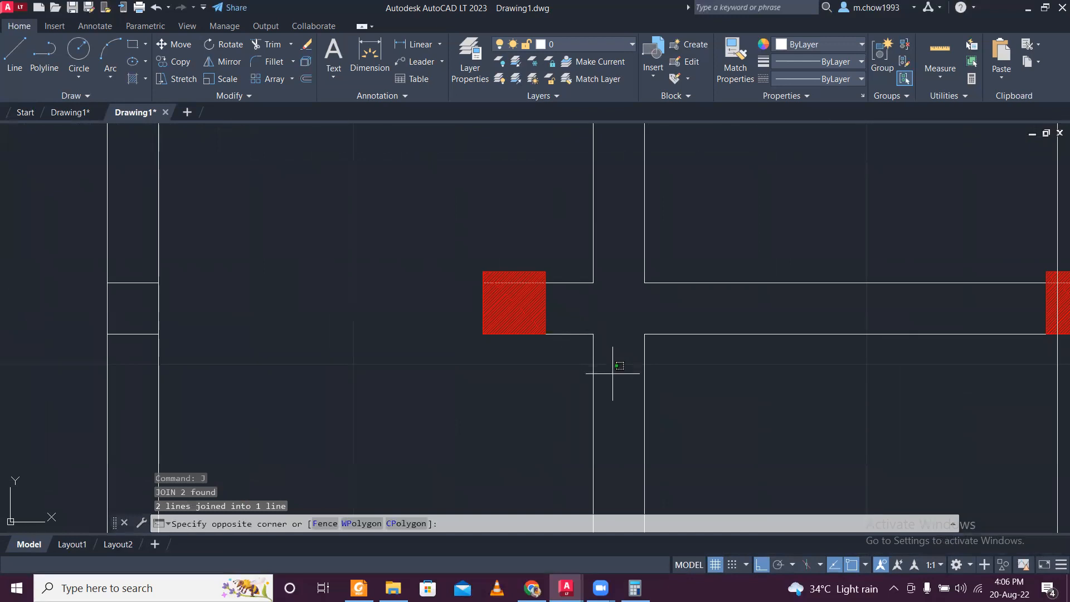
{"action": "left_click", "coordinate": [583, 344]}
{"action": "left_click", "coordinate": [609, 274]}
{"action": "left_click", "coordinate": [566, 223]}
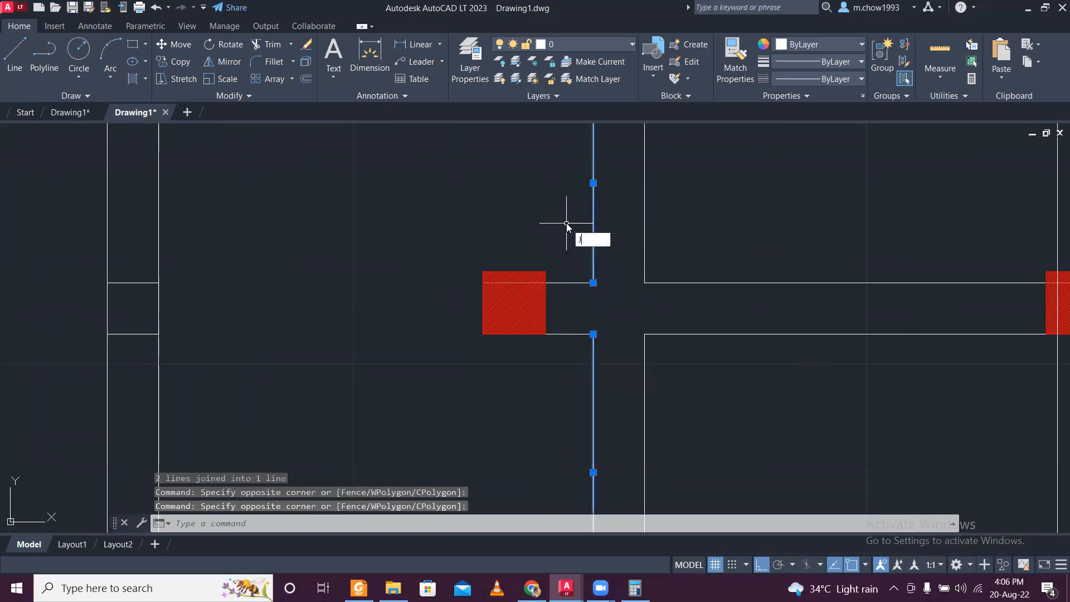
{"action": "key", "text": "Return"}
- Delete the two short horizontal stubs between the column and the right vertical partition
{"action": "left_click", "coordinate": [577, 350]}
{"action": "left_click", "coordinate": [560, 256]}
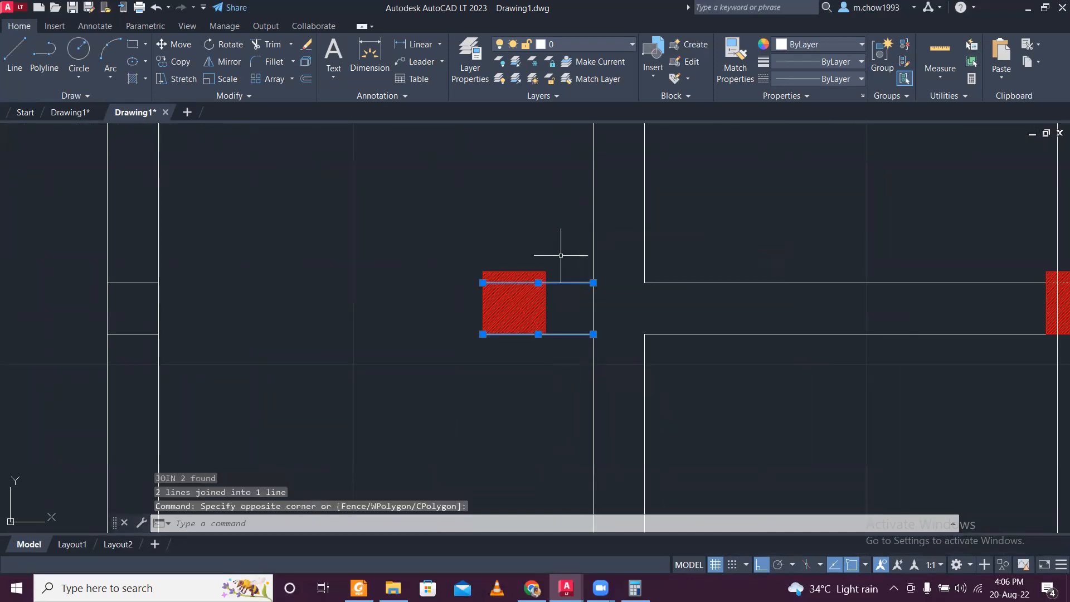
{"action": "key", "text": "Delete"}
{"action": "scroll", "coordinate": [561, 254], "scroll_direction": "down", "scroll_amount": 6}
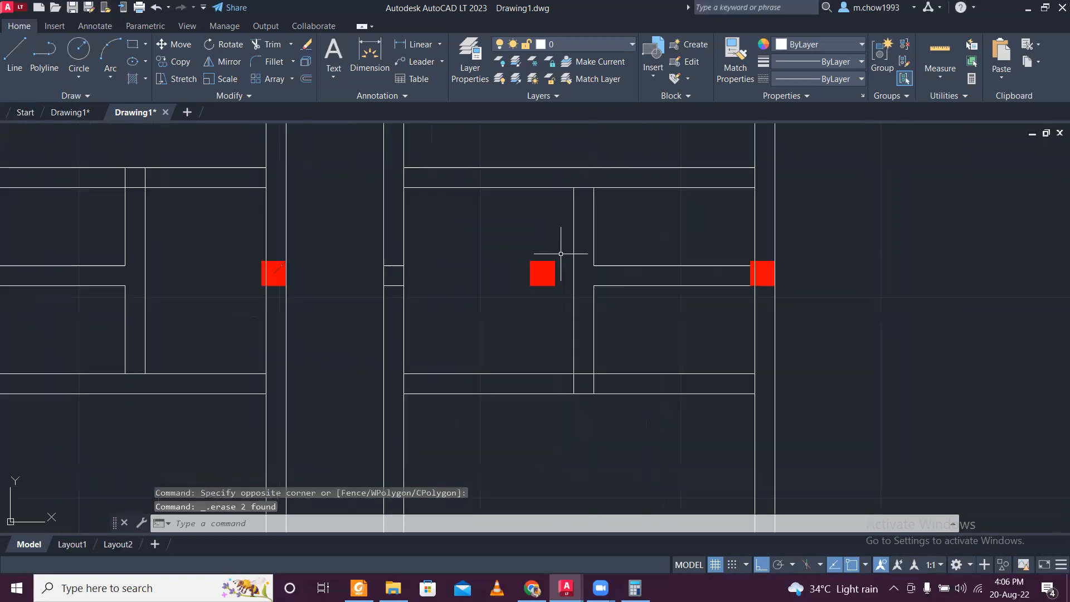
- Undo the recent deletions, joins and trims on the middle horizontal wall, back to its uncut partition crossings
{"action": "scroll", "coordinate": [548, 384], "scroll_direction": "up", "scroll_amount": 2}
{"action": "left_click", "coordinate": [408, 341]}
{"action": "left_click", "coordinate": [501, 403]}
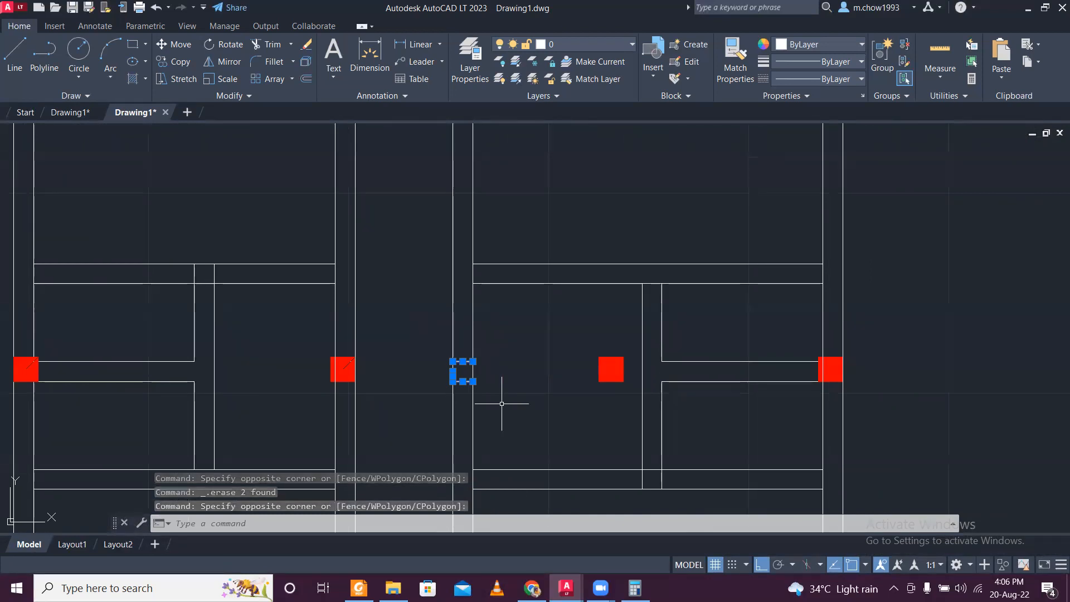
{"action": "scroll", "coordinate": [502, 403], "scroll_direction": "down", "scroll_amount": 3}
{"action": "scroll", "coordinate": [496, 399], "scroll_direction": "up", "scroll_amount": 2}
{"action": "scroll", "coordinate": [496, 398], "scroll_direction": "down", "scroll_amount": 2}
{"action": "middle_click_drag", "start_coordinate": [496, 398], "coordinate": [488, 367]}
{"action": "scroll", "coordinate": [488, 367], "scroll_direction": "up", "scroll_amount": 2}
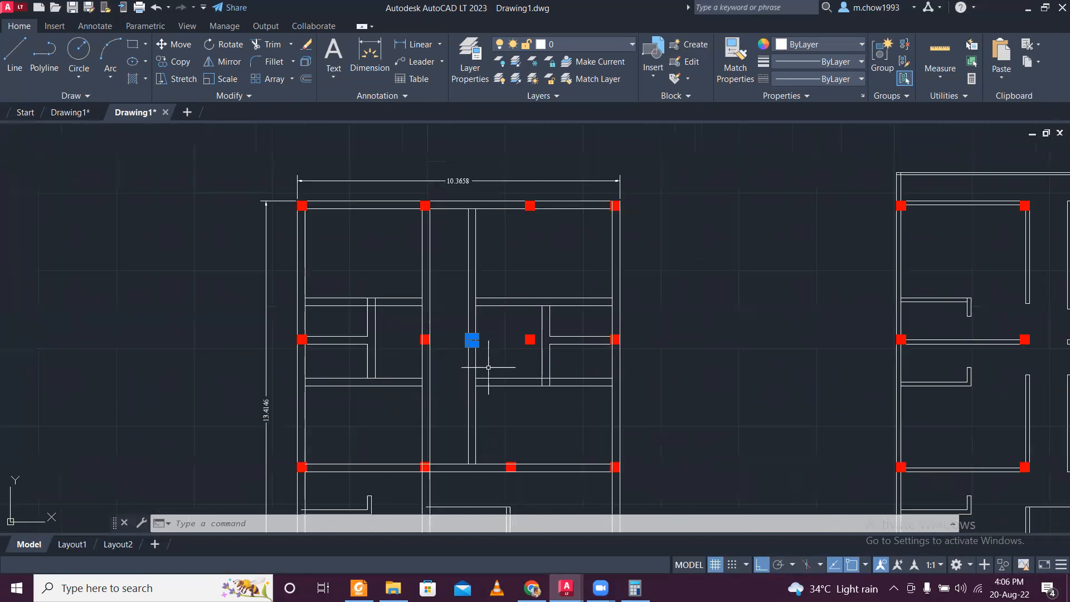
{"action": "key", "text": "ctrl+z"}
{"action": "key", "text": "ctrl+z"}
{"action": "key", "text": "ctrl+z"}
{"action": "key", "text": "ctrl+z"}
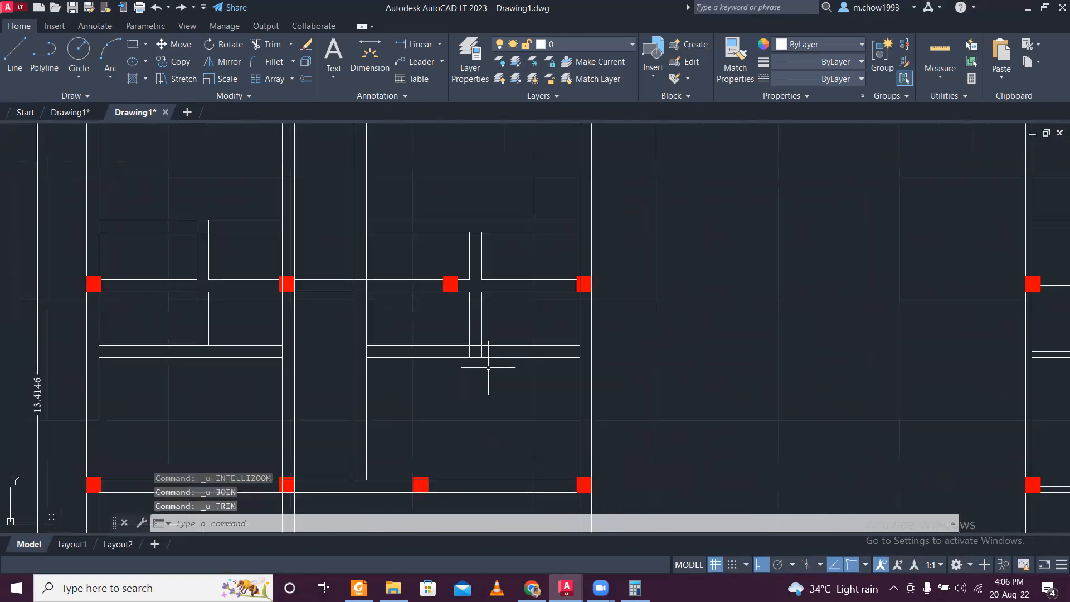
{"action": "scroll", "coordinate": [489, 368], "scroll_direction": "down", "scroll_amount": 8}
{"action": "scroll", "coordinate": [488, 368], "scroll_direction": "up", "scroll_amount": 2}
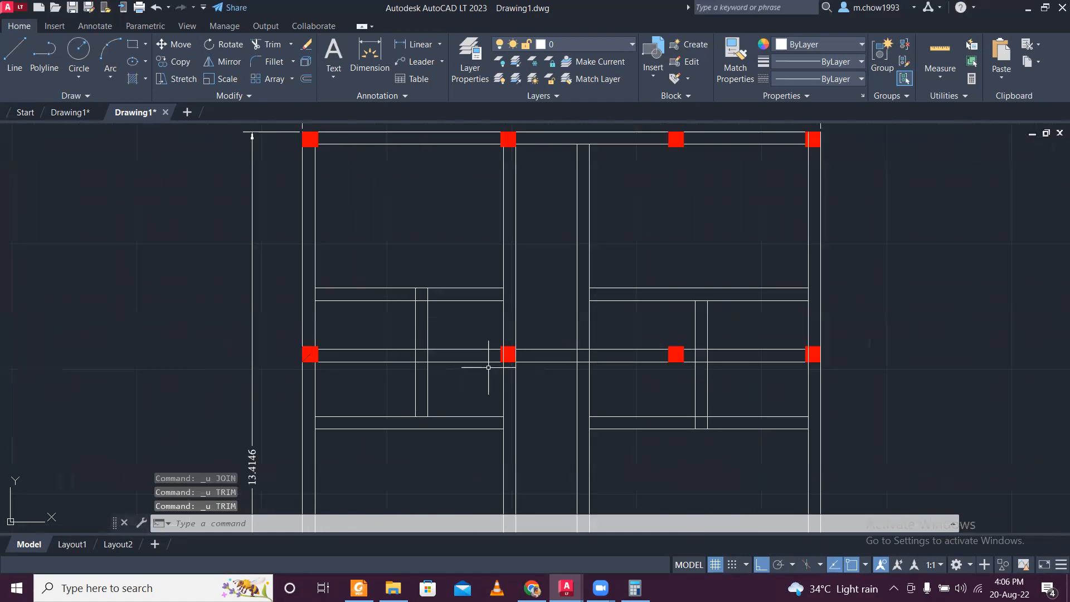
- Trim all line segments inside the crossing of the left vertical partition and the middle horizontal wall
{"action": "scroll", "coordinate": [442, 366], "scroll_direction": "up", "scroll_amount": 4}
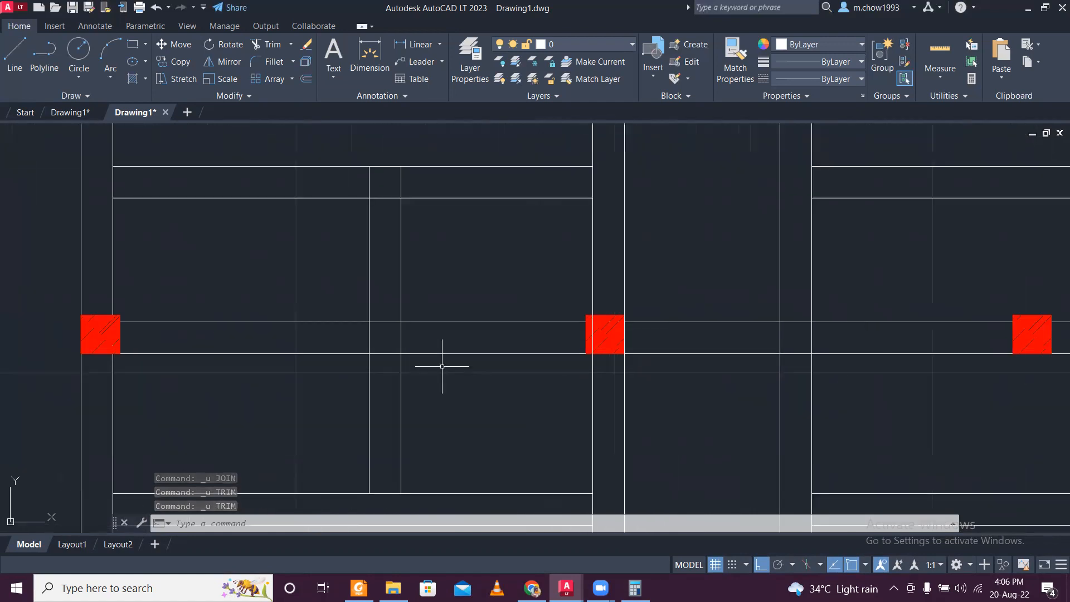
{"action": "type", "text": "TR"}
{"action": "key", "text": "Return"}
{"action": "left_click", "coordinate": [415, 335]}
{"action": "left_click", "coordinate": [338, 335]}
{"action": "left_click", "coordinate": [385, 308]}
{"action": "left_click", "coordinate": [389, 371]}
{"action": "key", "text": "Return"}
{"action": "scroll", "coordinate": [569, 351], "scroll_direction": "down", "scroll_amount": 4}
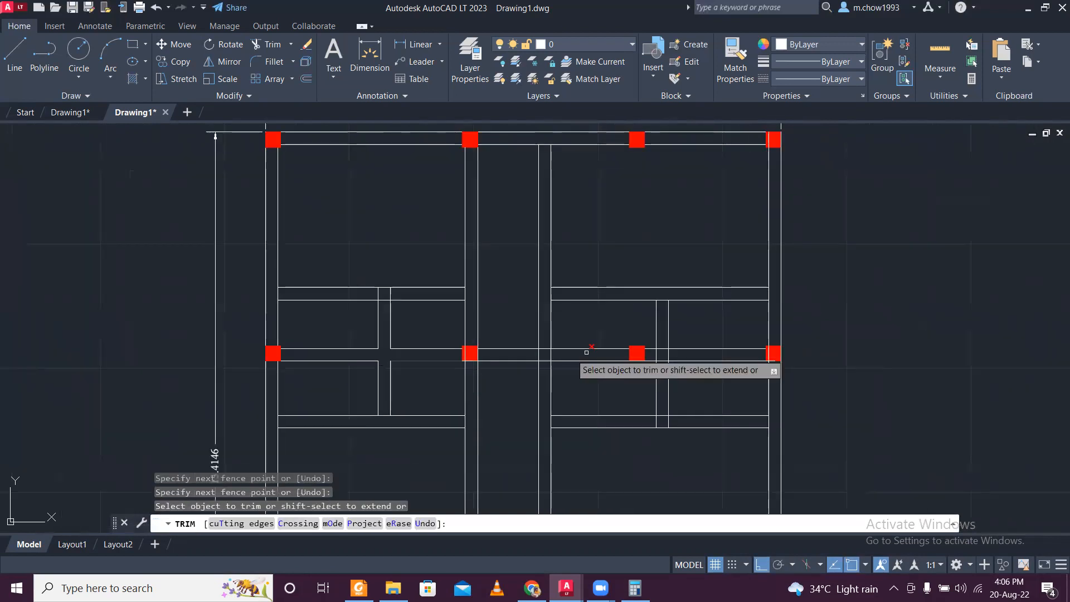
- Trim all line segments inside the crossing of the right vertical partition and the middle horizontal wall
{"action": "scroll", "coordinate": [652, 383], "scroll_direction": "up", "scroll_amount": 6}
{"action": "left_click", "coordinate": [592, 406]}
{"action": "left_click", "coordinate": [525, 406]}
{"action": "key", "text": "Return"}
{"action": "left_click", "coordinate": [558, 351]}
{"action": "left_click", "coordinate": [562, 458]}
{"action": "key", "text": "Return"}
{"action": "scroll", "coordinate": [562, 458], "scroll_direction": "down", "scroll_amount": 4}
{"action": "key", "text": "Escape"}
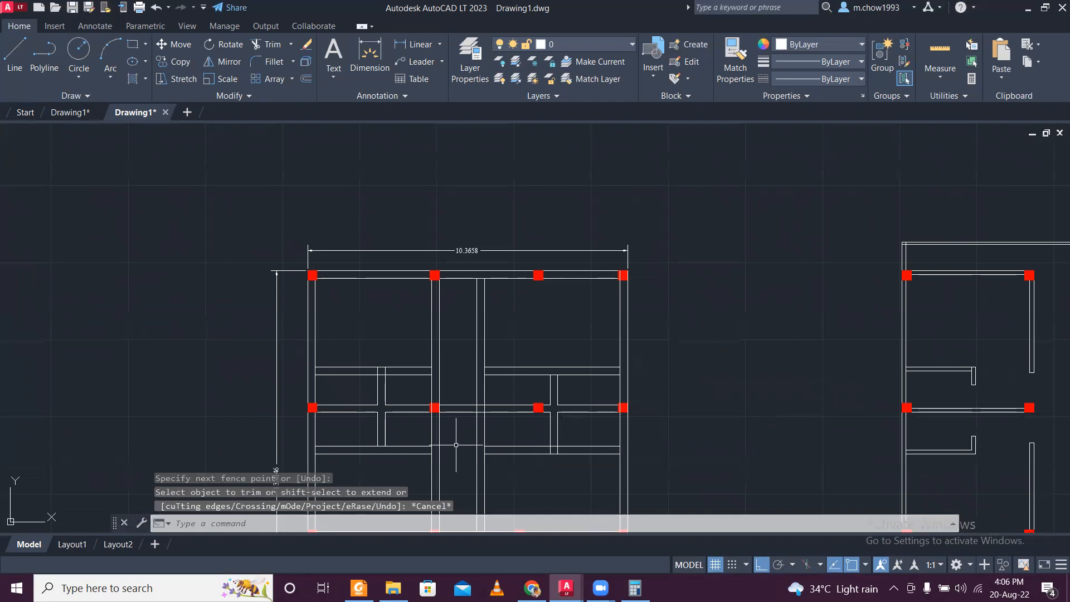
- Trim the line segments at the junction of the left vertical partition and the upper horizontal partition
{"action": "scroll", "coordinate": [430, 444], "scroll_direction": "up", "scroll_amount": 2}
{"action": "middle_click_drag", "start_coordinate": [422, 414], "coordinate": [422, 364]}
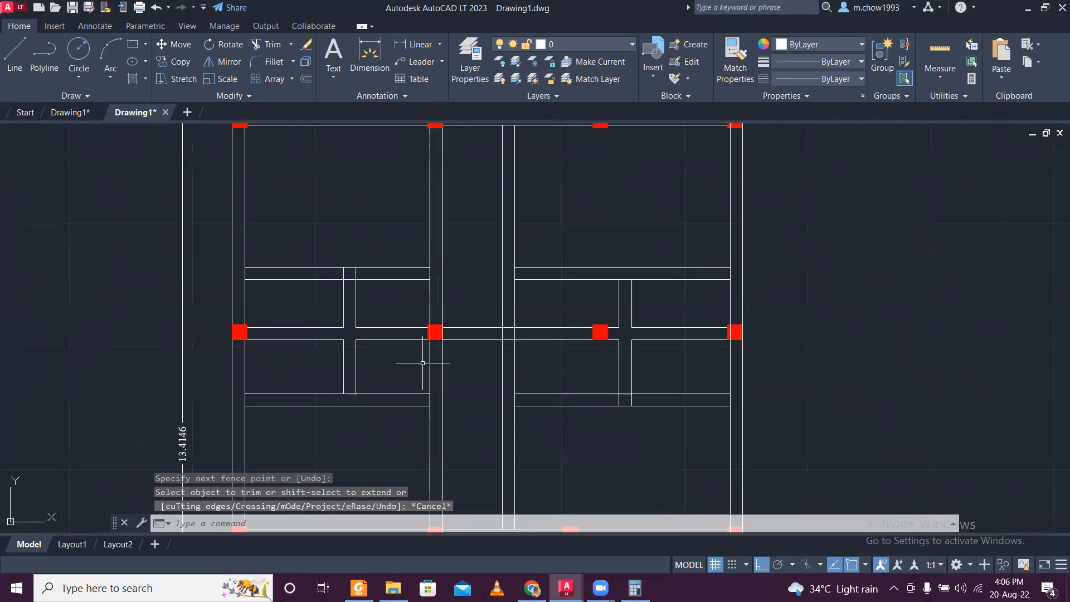
{"action": "scroll", "coordinate": [330, 249], "scroll_direction": "up", "scroll_amount": 3}
{"action": "type", "text": "tr"}
{"action": "key", "text": "Return"}
{"action": "left_click", "coordinate": [394, 342]}
{"action": "left_click", "coordinate": [354, 342]}
{"action": "left_click", "coordinate": [376, 360]}
{"action": "left_click", "coordinate": [384, 341]}
{"action": "scroll", "coordinate": [382, 341], "scroll_direction": "down", "scroll_amount": 2}
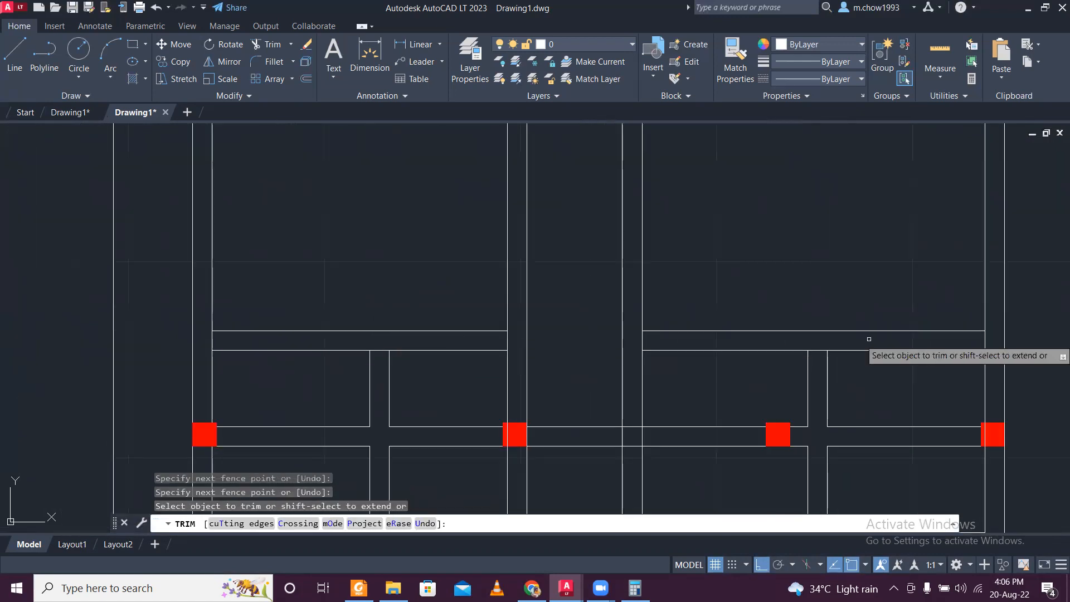
- Trim the right vertical partition's junctions with the adjoining horizontal partitions
{"action": "scroll", "coordinate": [733, 318], "scroll_direction": "up", "scroll_amount": 2}
{"action": "scroll", "coordinate": [578, 454], "scroll_direction": "down", "scroll_amount": 4}
{"action": "scroll", "coordinate": [758, 467], "scroll_direction": "up", "scroll_amount": 4}
{"action": "left_click", "coordinate": [747, 437]}
{"action": "left_click", "coordinate": [781, 437]}
{"action": "key", "text": "Return"}
{"action": "scroll", "coordinate": [743, 448], "scroll_direction": "down", "scroll_amount": 4}
{"action": "mouse_move", "coordinate": [743, 448]}
{"action": "middle_mouse_down"}
{"action": "mouse_move", "coordinate": [662, 351]}
{"action": "mouse_move", "coordinate": [586, 407]}
{"action": "mouse_move", "coordinate": [597, 292]}
{"action": "mouse_move", "coordinate": [572, 275]}
{"action": "middle_mouse_up"}
{"action": "scroll", "coordinate": [586, 407], "scroll_direction": "down", "scroll_amount": 2}
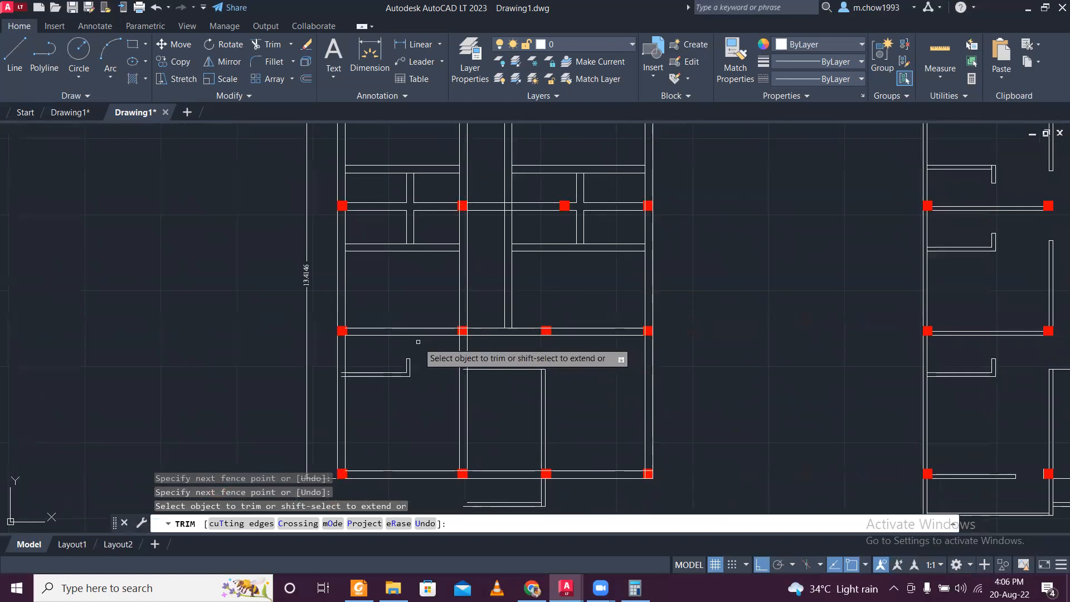
{"action": "scroll", "coordinate": [372, 364], "scroll_direction": "up", "scroll_amount": 3}
{"action": "key", "text": "Escape"}
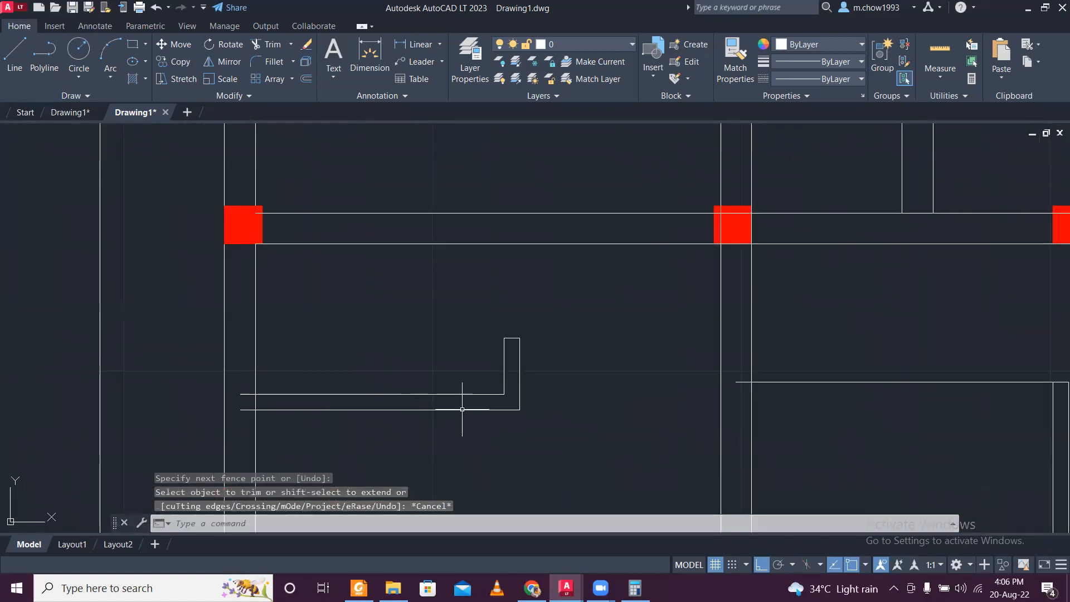
- Delete the inner lines of the old L-shaped partition in the lower left room and trim its remaining horizontal line at the exterior wall
{"action": "left_click", "coordinate": [512, 403]}
{"action": "left_click", "coordinate": [490, 324]}
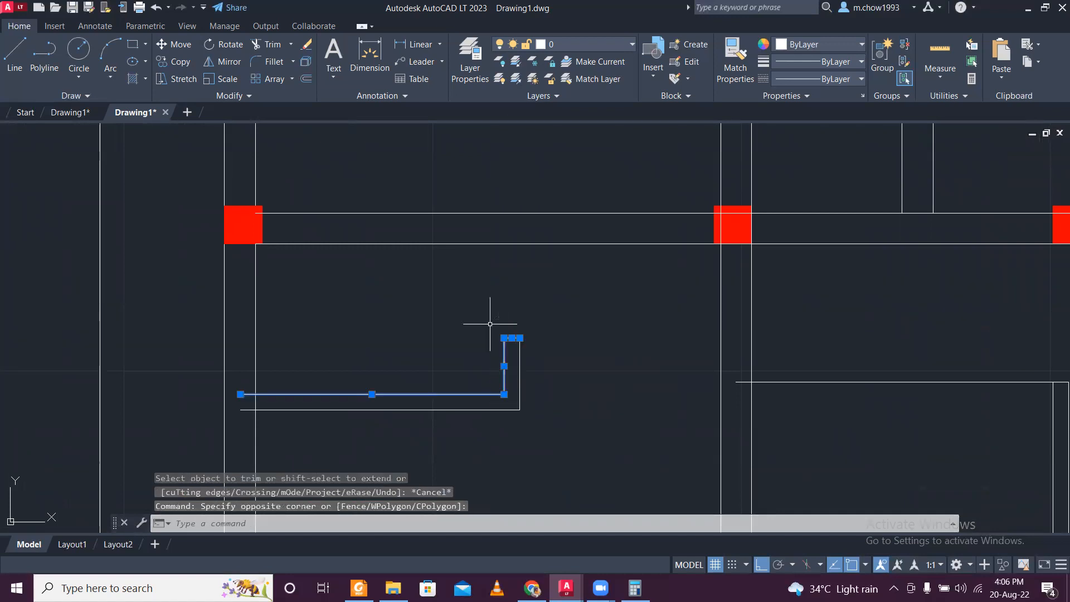
{"action": "key", "text": "Delete"}
{"action": "scroll", "coordinate": [230, 427], "scroll_direction": "up", "scroll_amount": 3}
{"action": "type", "text": "TR"}
{"action": "key", "text": "space"}
{"action": "left_click_drag", "start_coordinate": [266, 405], "coordinate": [273, 381]}
{"action": "key", "text": "Escape"}
{"action": "scroll", "coordinate": [273, 399], "scroll_direction": "down", "scroll_amount": 3}
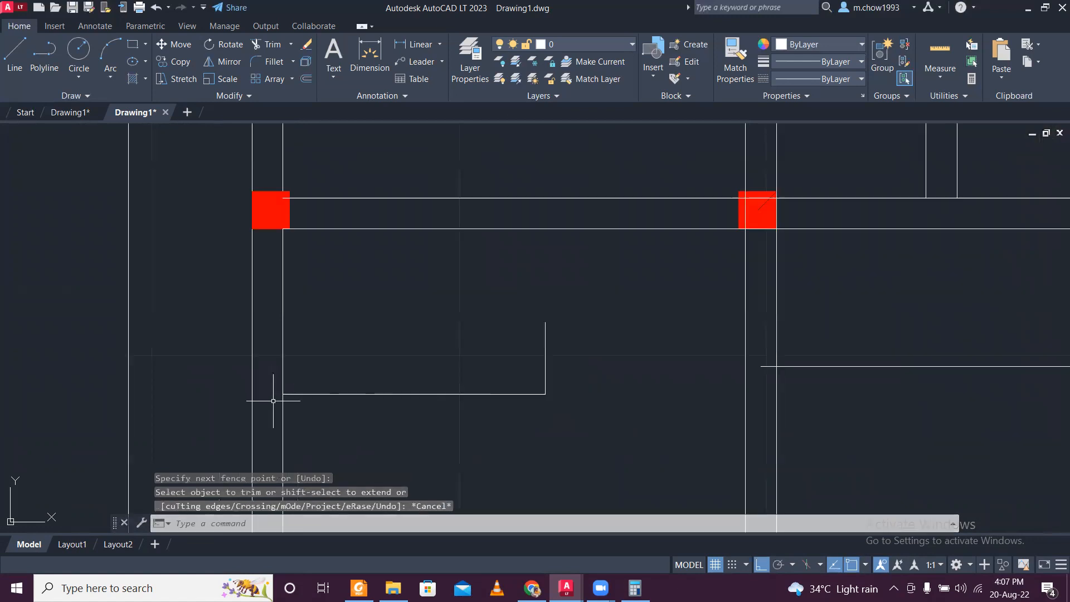
- Offset the L-shaped partition's horizontal and vertical lines inward by 0.25
{"action": "type", "text": "O"}
{"action": "key", "text": "space"}
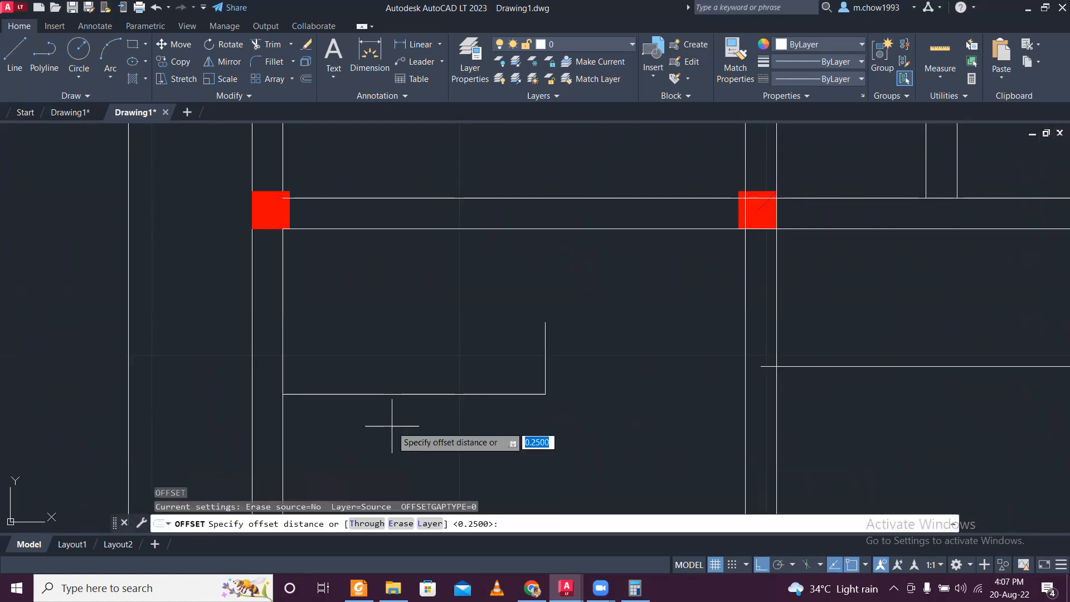
{"action": "key", "text": "space"}
{"action": "left_click", "coordinate": [393, 394]}
{"action": "left_click", "coordinate": [469, 353]}
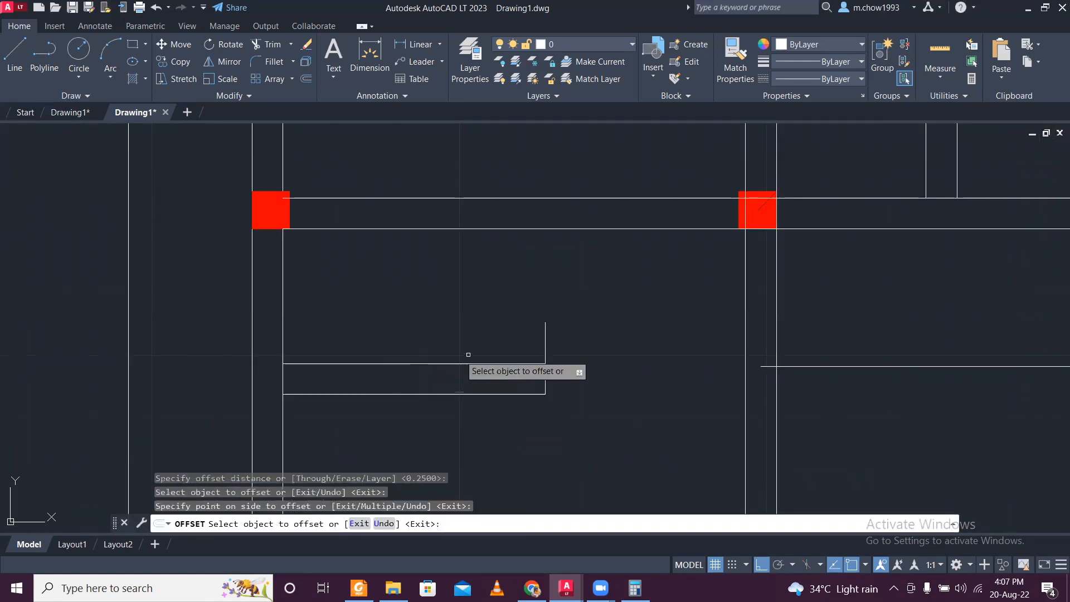
{"action": "left_click", "coordinate": [544, 346]}
{"action": "left_click", "coordinate": [491, 323]}
{"action": "key", "text": "Escape"}
- Extend the L-shaped partition's two vertical lines up to the horizontal wall above
{"action": "left_click_drag", "start_coordinate": [569, 267], "coordinate": [551, 229]}
{"action": "left_click", "coordinate": [550, 234]}
{"action": "left_click", "coordinate": [541, 231]}
{"action": "left_click", "coordinate": [548, 243]}
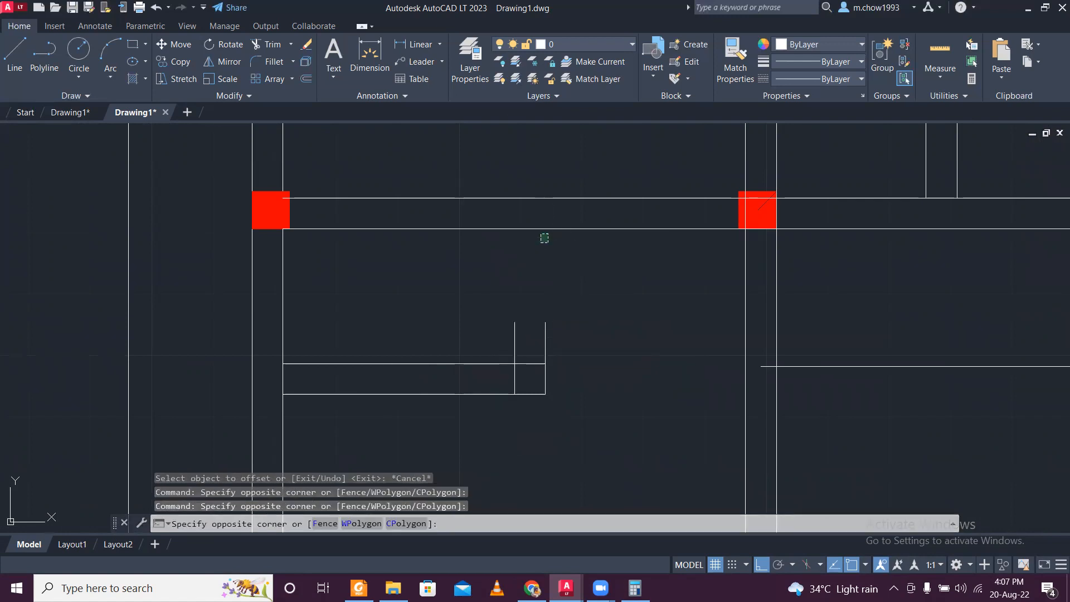
{"action": "left_click", "coordinate": [530, 222]}
{"action": "type", "text": "x"}
{"action": "key", "text": "Return"}
{"action": "left_click", "coordinate": [617, 329]}
{"action": "left_click", "coordinate": [485, 347]}
{"action": "key", "text": "Escape"}
- Extend the L-shaped partition's two horizontal lines to the near face of the long vertical interior wall
{"action": "middle_click_drag", "start_coordinate": [625, 385], "coordinate": [534, 359]}
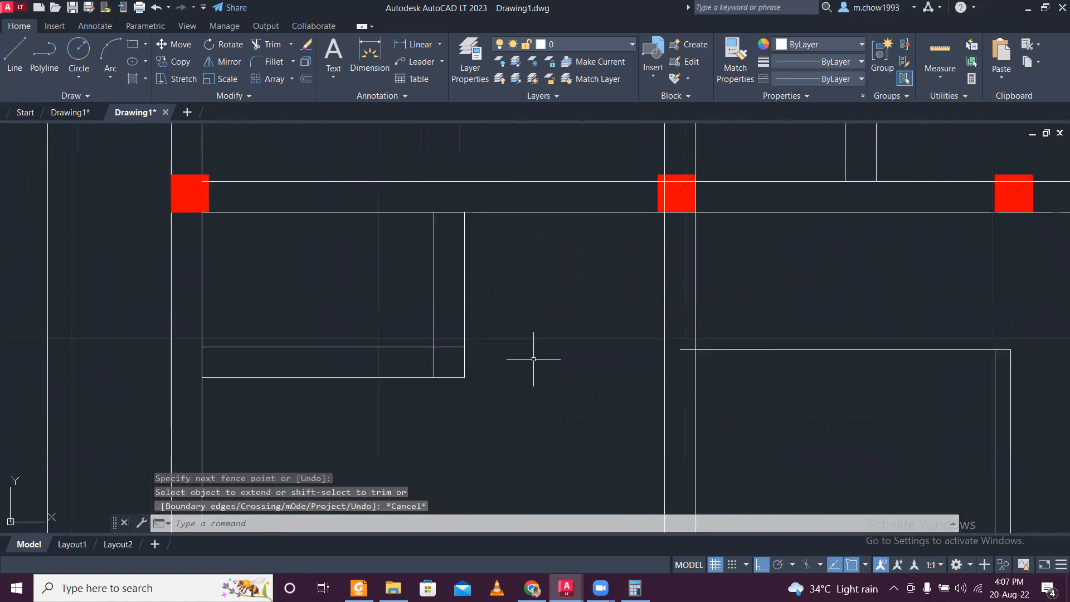
{"action": "left_click", "coordinate": [689, 395]}
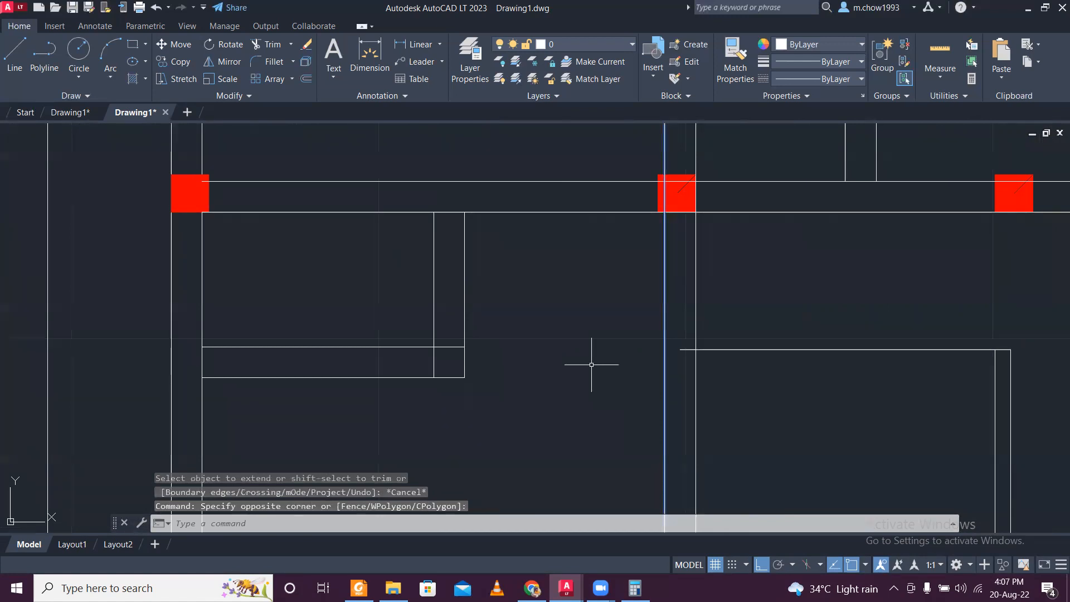
{"action": "type", "text": "ex"}
{"action": "key", "text": "Return"}
{"action": "left_click", "coordinate": [387, 318]}
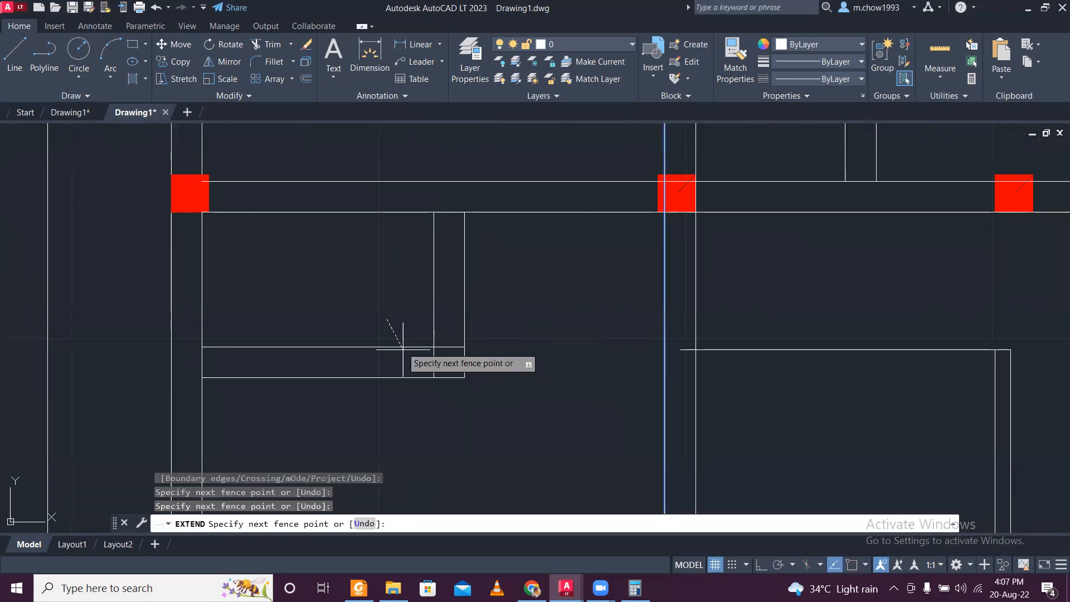
{"action": "left_click", "coordinate": [449, 419]}
{"action": "key", "text": "Escape"}
- Trim the line segments inside the T-junction of the lower left room's vertical and horizontal partitions
{"action": "type", "text": "tr"}
{"action": "key", "text": "Return"}
{"action": "left_click", "coordinate": [491, 361]}
{"action": "left_click", "coordinate": [413, 368]}
{"action": "left_click", "coordinate": [452, 365]}
{"action": "key", "text": "Return"}
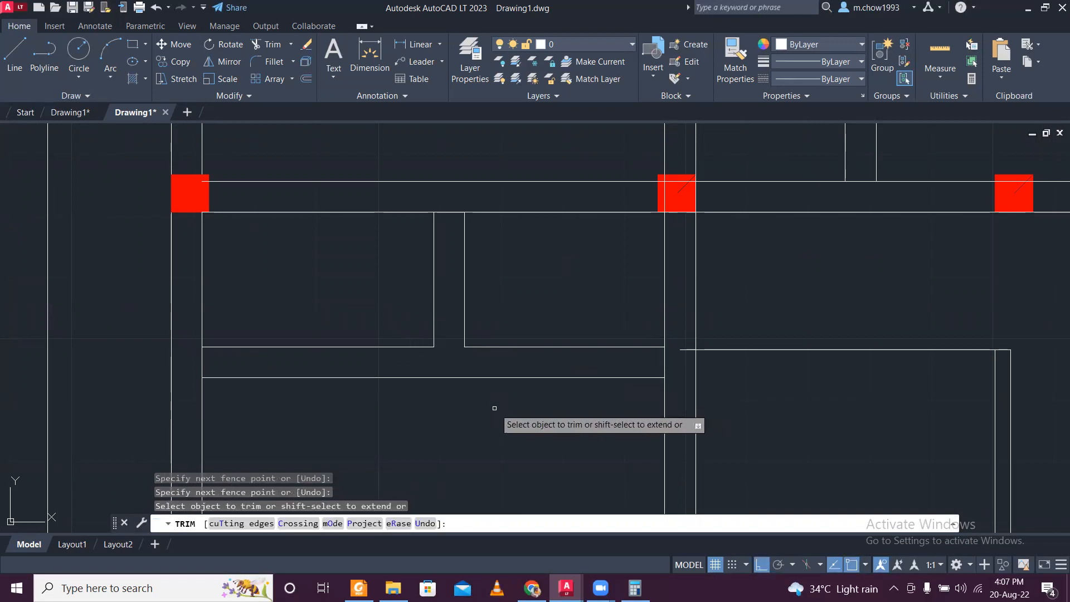
- Erase the old horizontal line running from the long vertical interior wall to the thin vertical pair in the lower bay
{"action": "key", "text": "Escape"}
{"action": "scroll", "coordinate": [484, 416], "scroll_direction": "down", "scroll_amount": 5}
{"action": "middle_click_drag", "start_coordinate": [574, 448], "coordinate": [495, 428]}
{"action": "middle_click_drag", "start_coordinate": [496, 332], "coordinate": [368, 376]}
{"action": "scroll", "coordinate": [392, 364], "scroll_direction": "down", "scroll_amount": 2}
{"action": "scroll", "coordinate": [400, 399], "scroll_direction": "up", "scroll_amount": 4}
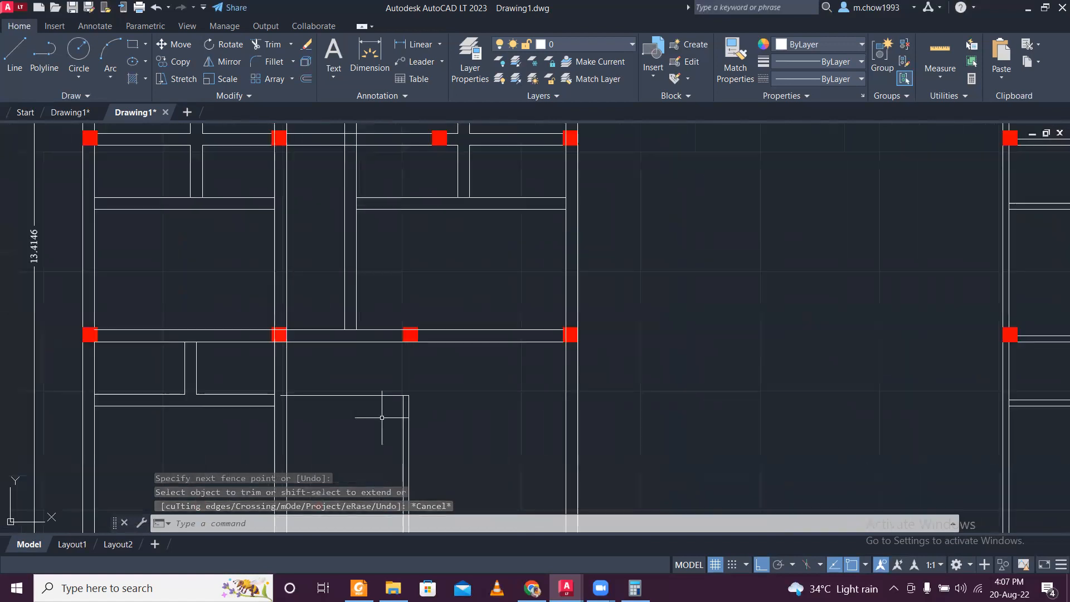
{"action": "middle_click_drag", "start_coordinate": [444, 411], "coordinate": [433, 335]}
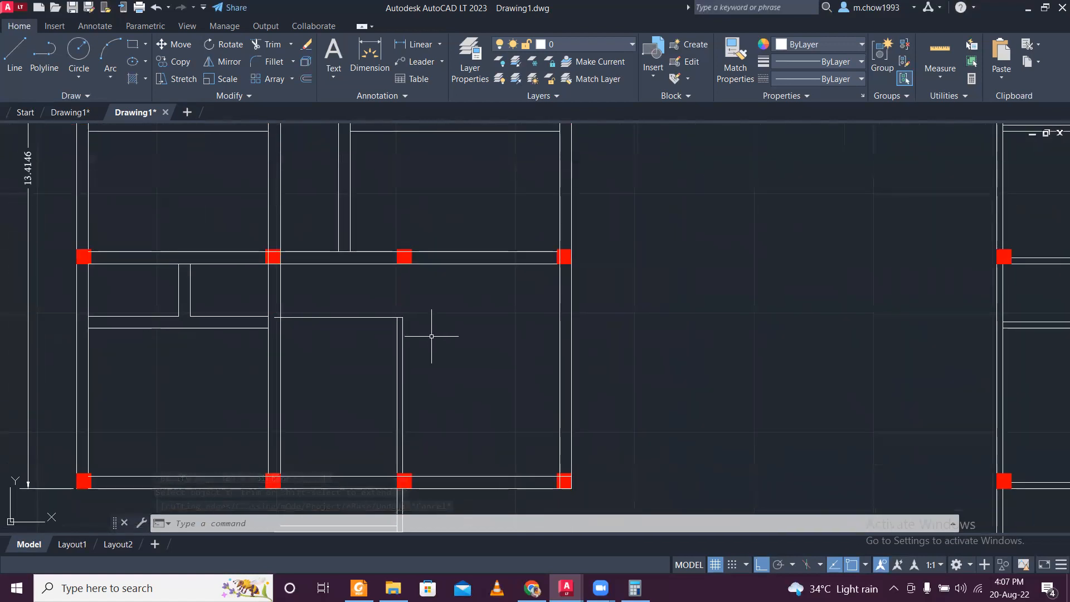
{"action": "scroll", "coordinate": [331, 339], "scroll_direction": "up", "scroll_amount": 2}
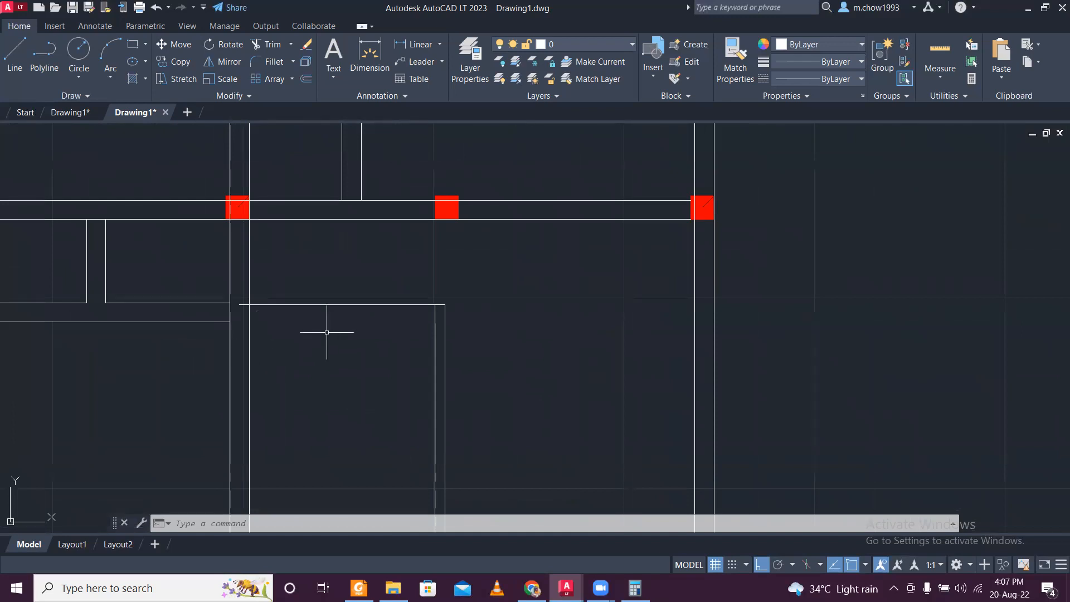
{"action": "scroll", "coordinate": [233, 315], "scroll_direction": "up", "scroll_amount": 3}
{"action": "left_click", "coordinate": [425, 320]}
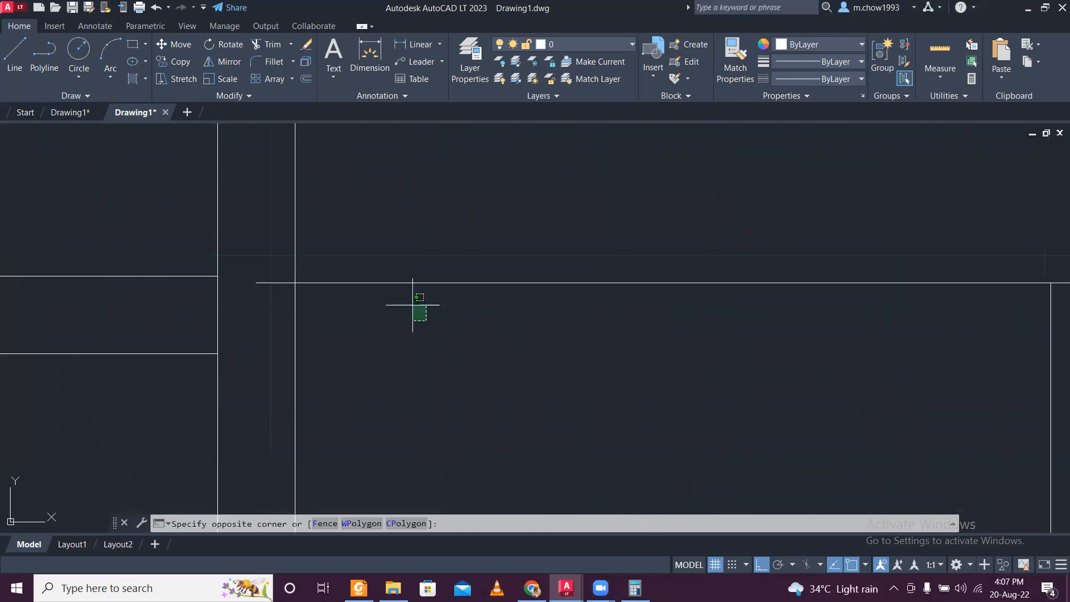
{"action": "left_click", "coordinate": [385, 262]}
{"action": "scroll", "coordinate": [379, 274], "scroll_direction": "down", "scroll_amount": 3}
{"action": "key", "text": "Delete"}
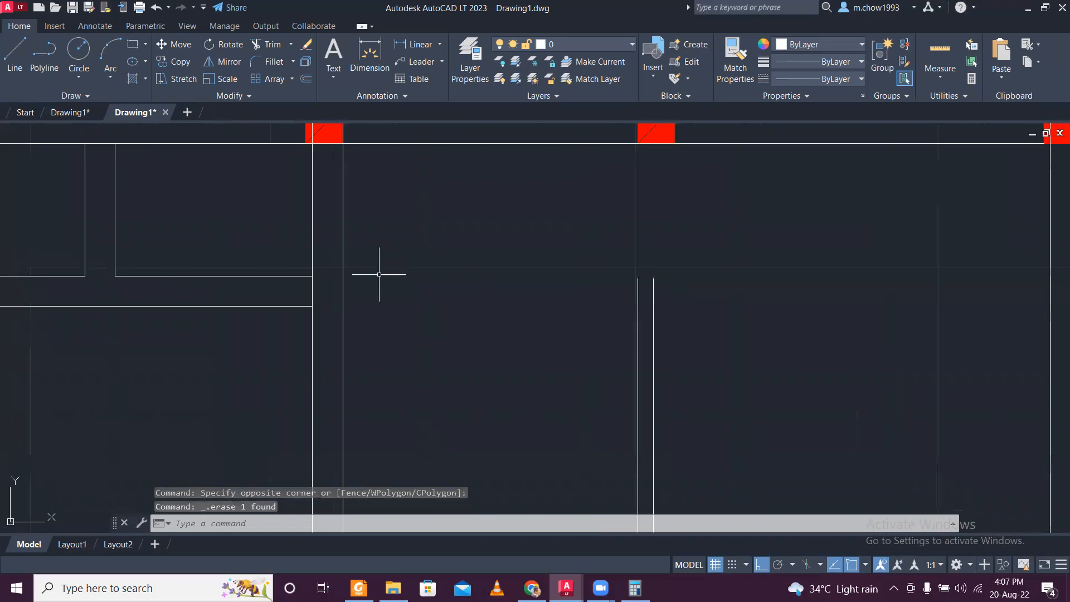
- Erase the right-hand line of the thin vertical pair in the lower bay
{"action": "scroll", "coordinate": [403, 255], "scroll_direction": "down", "scroll_amount": 3}
{"action": "scroll", "coordinate": [498, 311], "scroll_direction": "down", "scroll_amount": 2}
{"action": "middle_click_drag", "start_coordinate": [502, 299], "coordinate": [493, 365]}
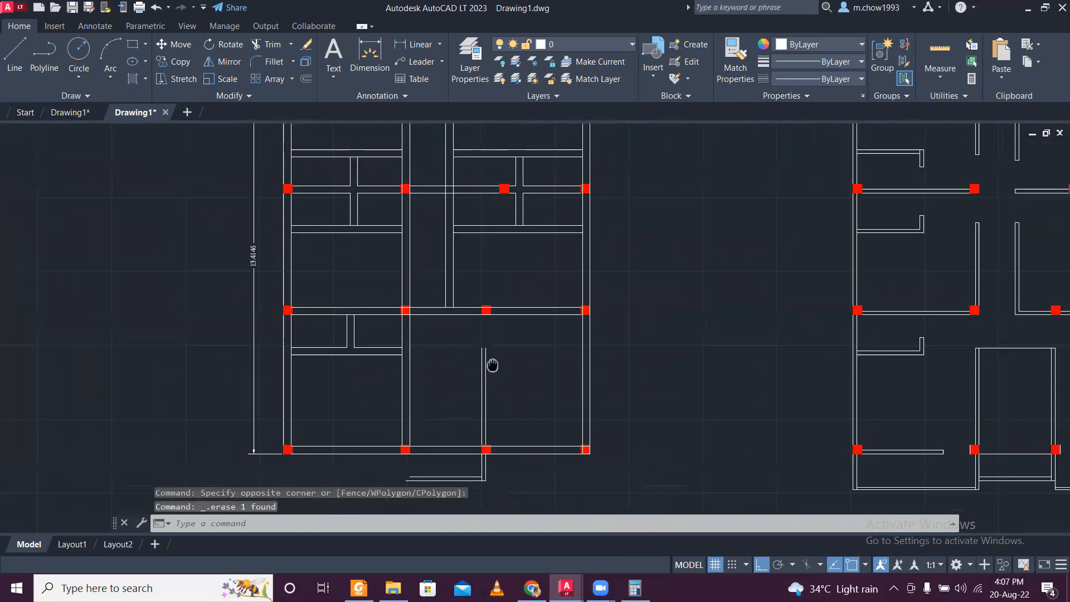
{"action": "scroll", "coordinate": [455, 354], "scroll_direction": "up", "scroll_amount": 3}
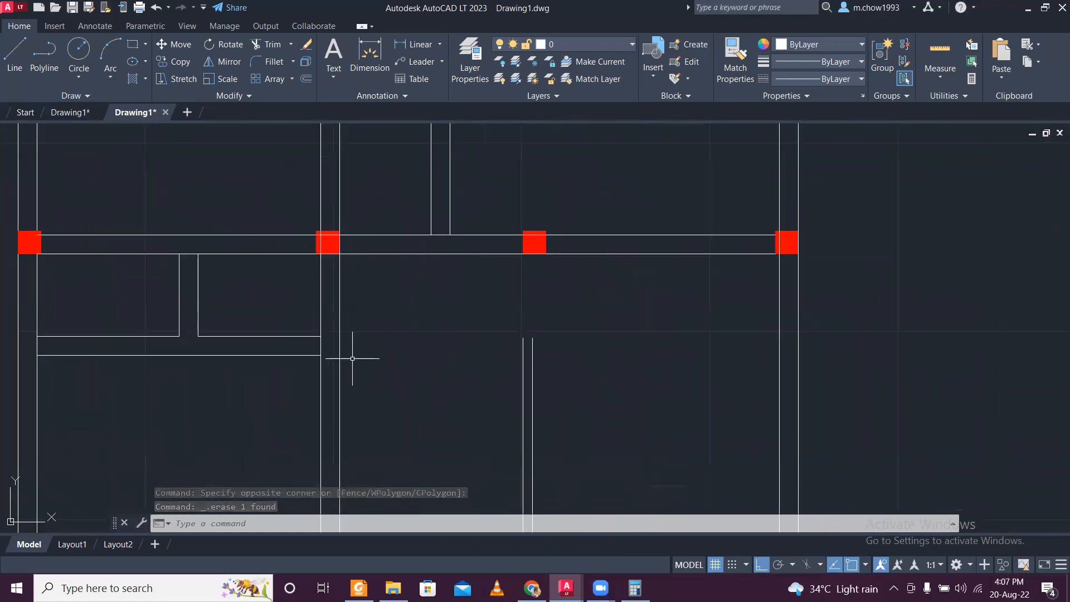
{"action": "scroll", "coordinate": [519, 360], "scroll_direction": "up", "scroll_amount": 2}
{"action": "left_click", "coordinate": [526, 354]}
{"action": "left_click", "coordinate": [517, 323]}
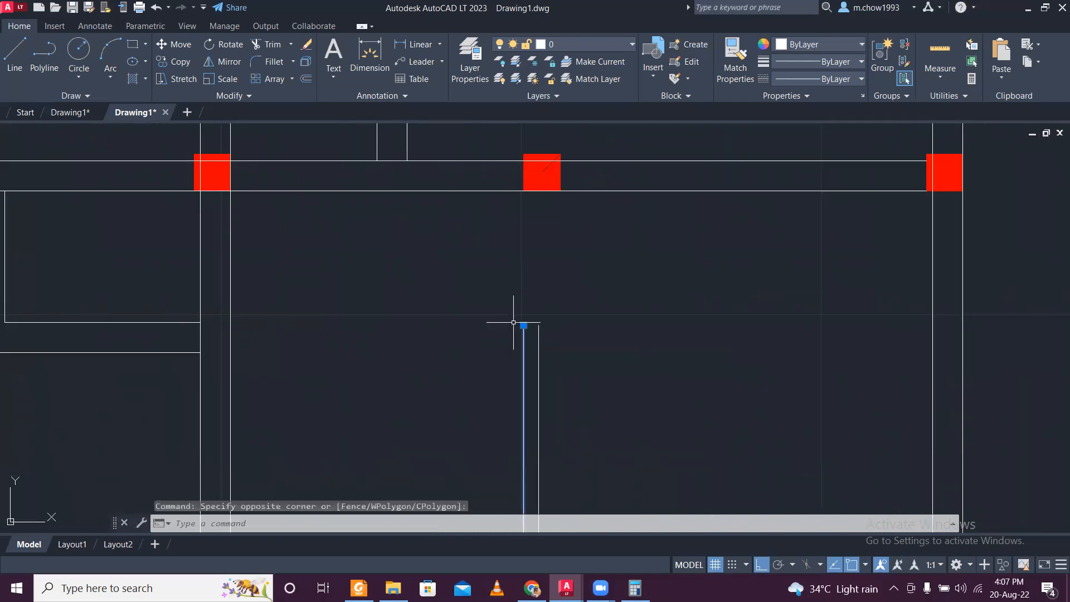
{"action": "scroll", "coordinate": [517, 332], "scroll_direction": "down", "scroll_amount": 4}
{"action": "scroll", "coordinate": [520, 454], "scroll_direction": "up", "scroll_amount": 2}
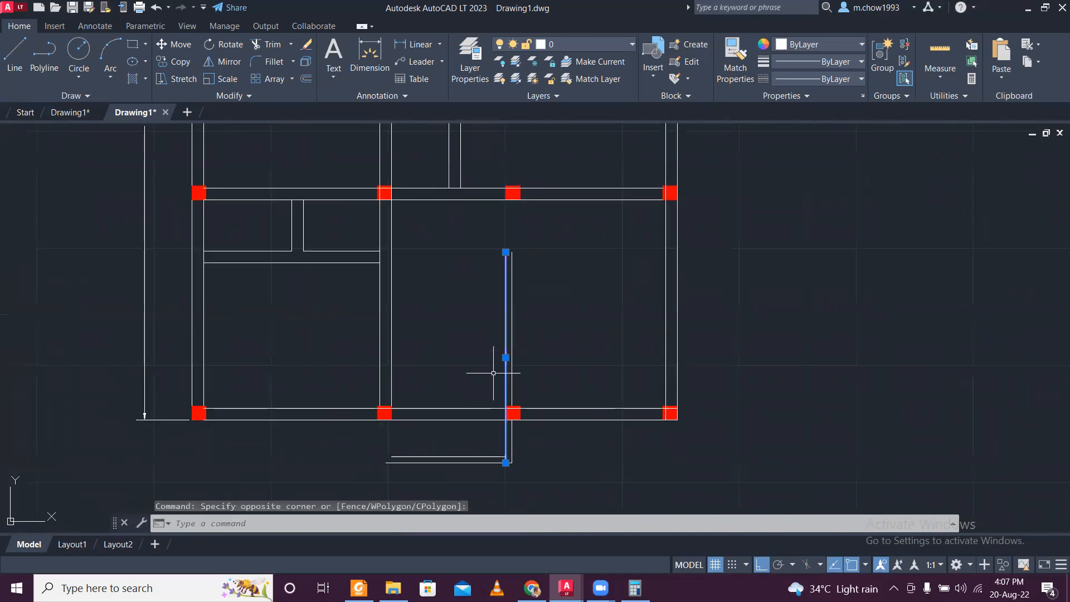
{"action": "scroll", "coordinate": [516, 461], "scroll_direction": "up", "scroll_amount": 2}
{"action": "scroll", "coordinate": [515, 452], "scroll_direction": "up", "scroll_amount": 2}
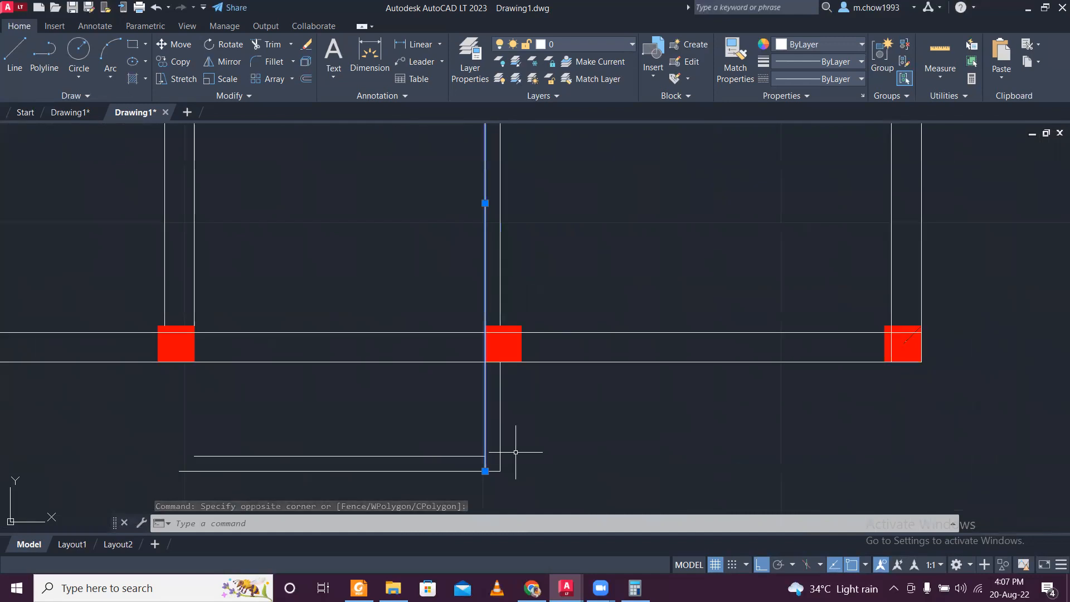
{"action": "key", "text": "Escape"}
{"action": "left_click", "coordinate": [510, 444]}
{"action": "left_click", "coordinate": [496, 413]}
{"action": "key", "text": "Delete"}
- Stretch the remaining vertical line's upper end to the lower left corner of the column on the horizontal wall above
{"action": "left_click", "coordinate": [498, 417]}
{"action": "left_click", "coordinate": [449, 399]}
{"action": "scroll", "coordinate": [478, 359], "scroll_direction": "down", "scroll_amount": 8}
{"action": "scroll", "coordinate": [477, 288], "scroll_direction": "up", "scroll_amount": 2}
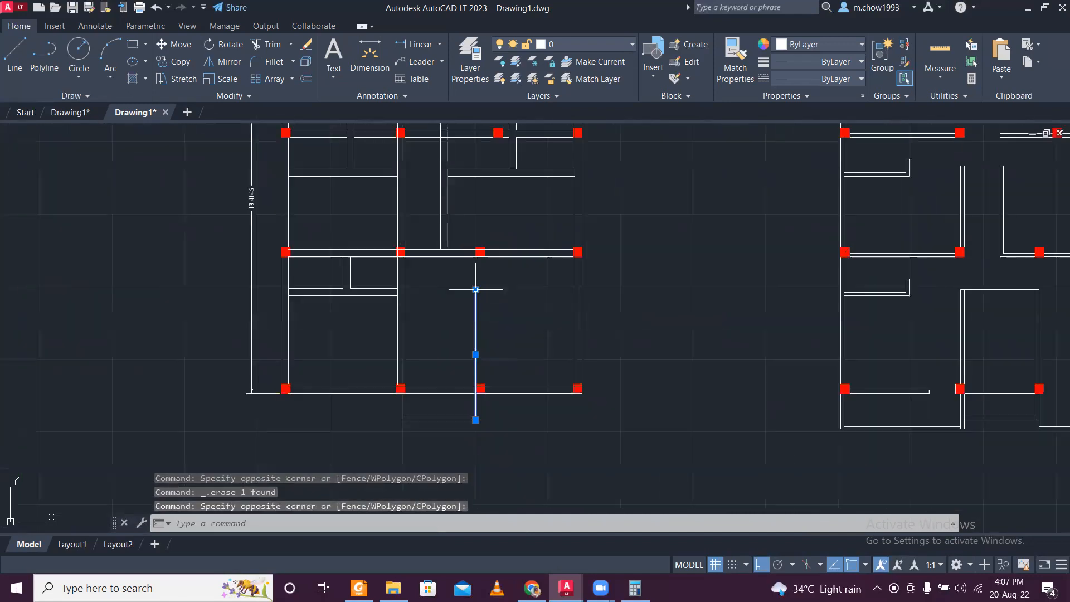
{"action": "left_click", "coordinate": [476, 287]}
{"action": "middle_click_drag", "start_coordinate": [481, 187], "coordinate": [454, 370]}
{"action": "scroll", "coordinate": [455, 368], "scroll_direction": "up", "scroll_amount": 2}
{"action": "scroll", "coordinate": [455, 365], "scroll_direction": "up", "scroll_amount": 1}
{"action": "scroll", "coordinate": [456, 371], "scroll_direction": "down", "scroll_amount": 3}
{"action": "scroll", "coordinate": [462, 429], "scroll_direction": "up", "scroll_amount": 3}
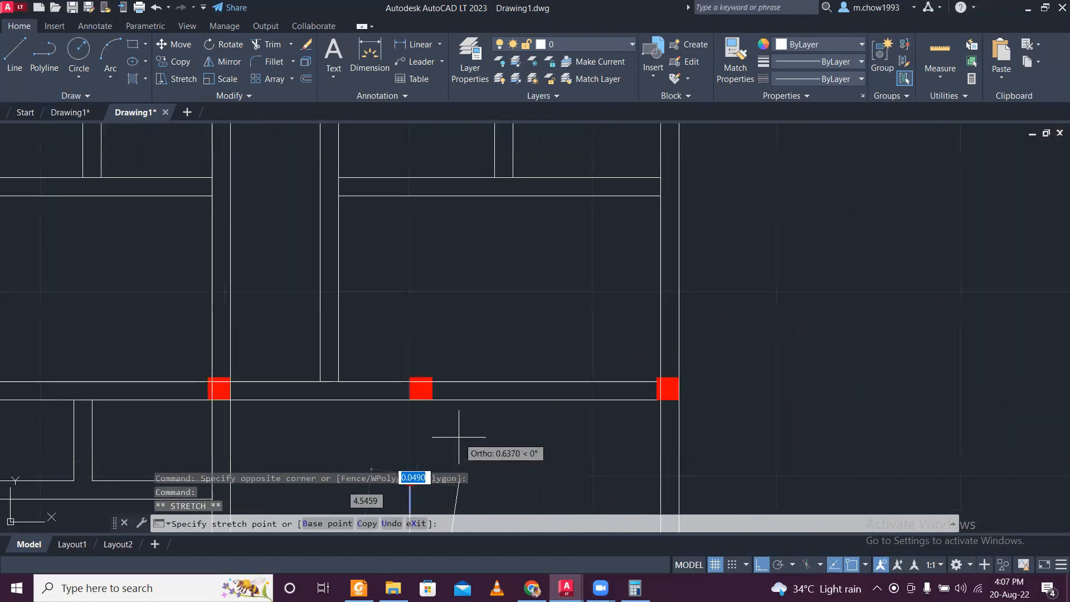
{"action": "scroll", "coordinate": [417, 407], "scroll_direction": "up", "scroll_amount": 3}
{"action": "key", "text": "Escape"}
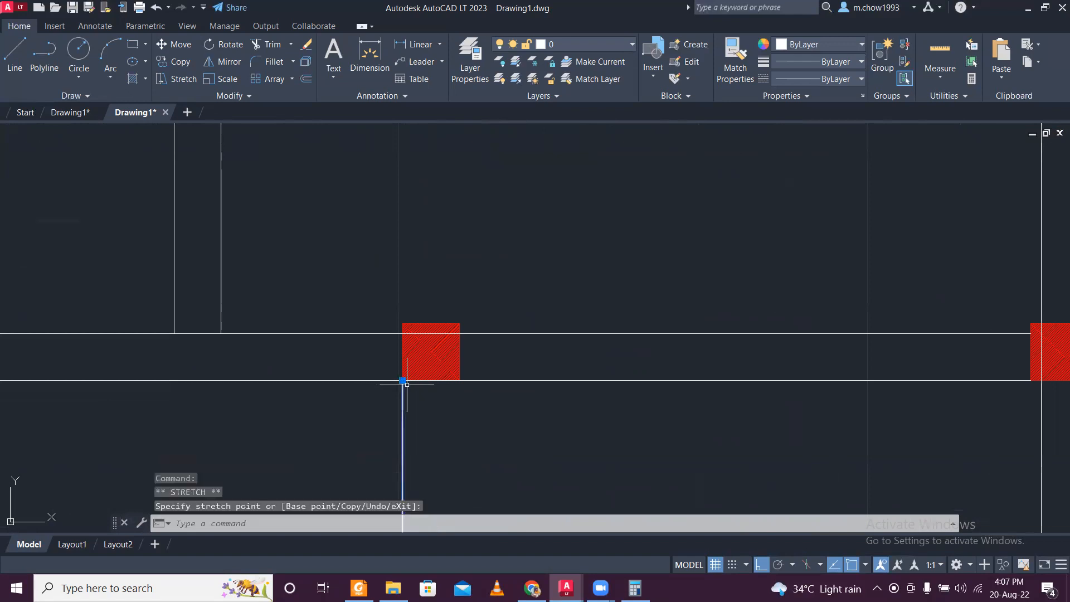
- Try to offset the lengthened vertical line to the right by 250
{"action": "scroll", "coordinate": [421, 371], "scroll_direction": "down", "scroll_amount": 8}
{"action": "middle_click_drag", "start_coordinate": [478, 407], "coordinate": [477, 398]}
{"action": "middle_click_drag", "start_coordinate": [514, 504], "coordinate": [492, 414]}
{"action": "scroll", "coordinate": [455, 456], "scroll_direction": "up", "scroll_amount": 2}
{"action": "left_click", "coordinate": [426, 461]}
{"action": "left_click", "coordinate": [397, 449]}
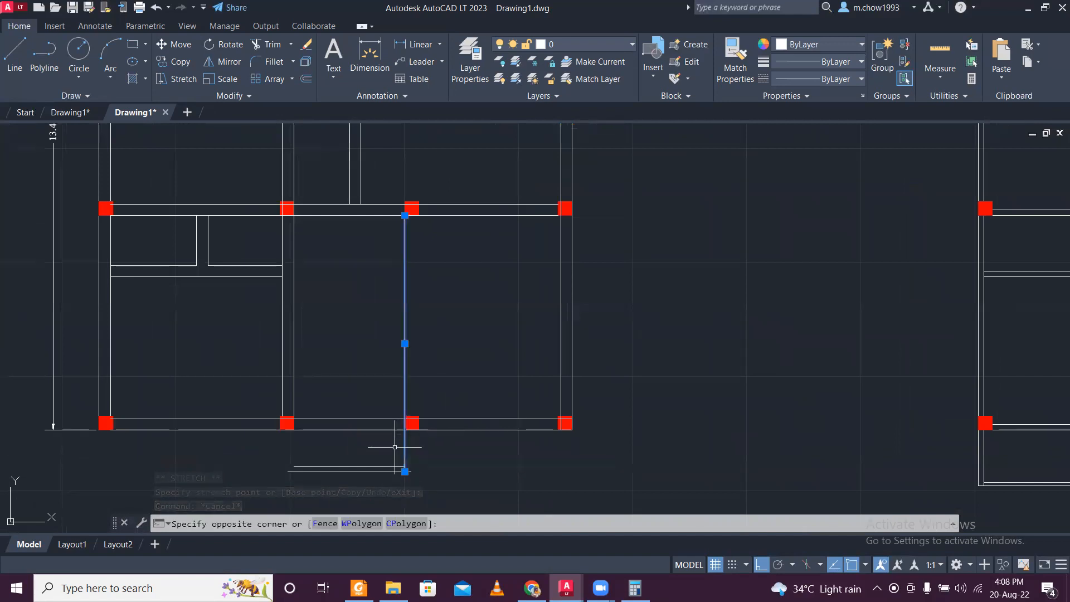
{"action": "key", "text": "Escape"}
{"action": "type", "text": "o"}
{"action": "key", "text": "Return"}
{"action": "type", "text": "25"}
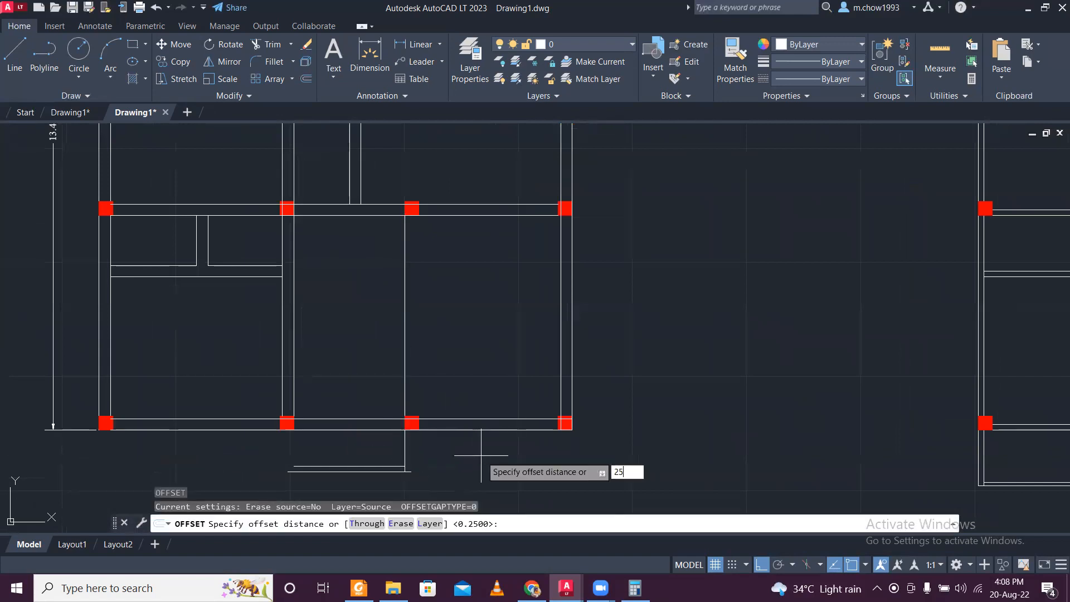
{"action": "type", "text": "0"}
{"action": "key", "text": "Return"}
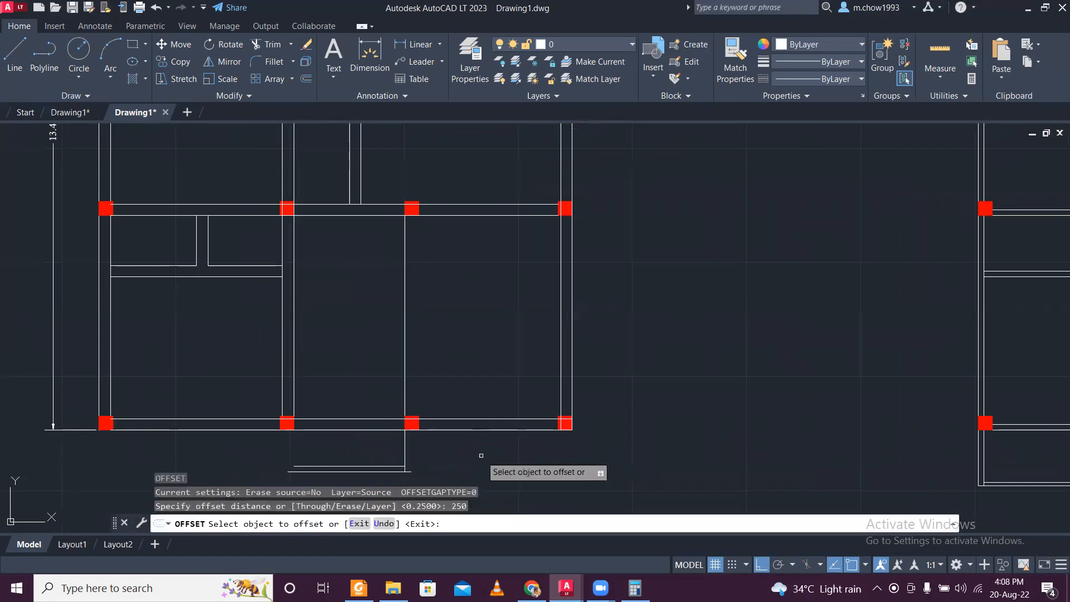
{"action": "left_click", "coordinate": [407, 351]}
{"action": "left_click", "coordinate": [446, 340]}
{"action": "key", "text": "Escape"}
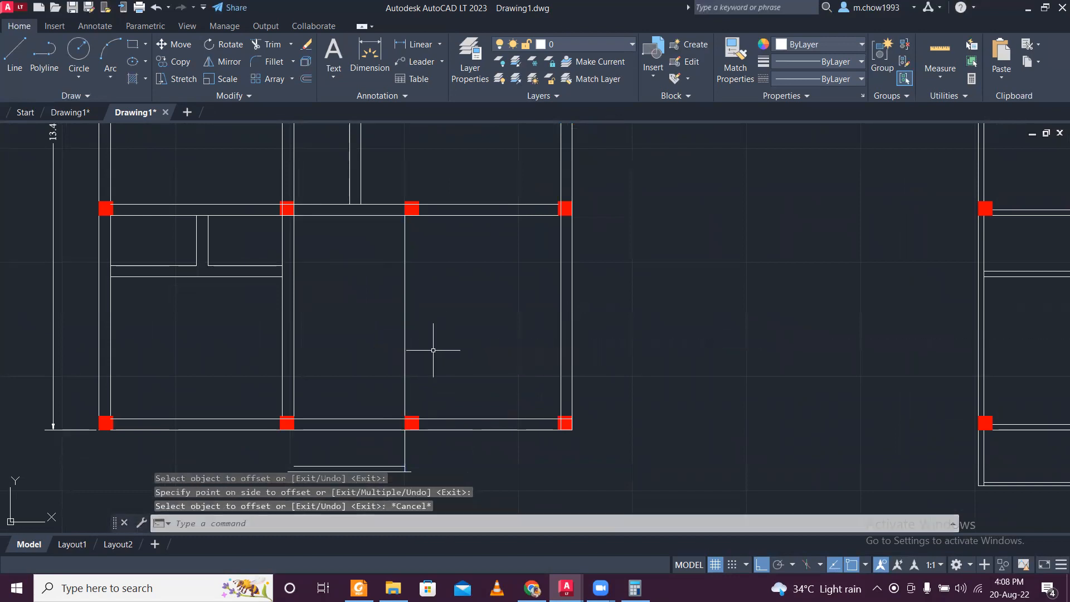
- Undo the 250 offset of the vertical line
{"action": "scroll", "coordinate": [408, 454], "scroll_direction": "up", "scroll_amount": 6}
{"action": "key", "text": "ctrl+z"}
{"action": "key", "text": "ctrl+z"}
{"action": "key", "text": "ctrl+z"}
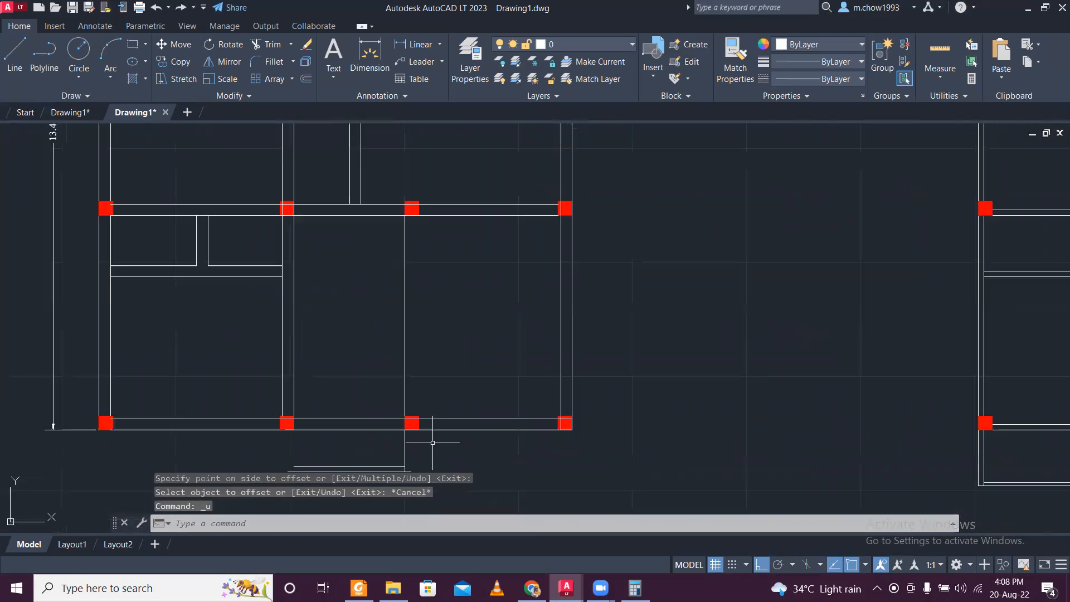
- Offset the lower bay's vertical line to the right by 0.25
{"action": "scroll", "coordinate": [444, 420], "scroll_direction": "down", "scroll_amount": 8}
{"action": "middle_click_drag", "start_coordinate": [454, 418], "coordinate": [471, 283]}
{"action": "scroll", "coordinate": [468, 296], "scroll_direction": "up", "scroll_amount": 2}
{"action": "type", "text": "o"}
{"action": "key", "text": "Return"}
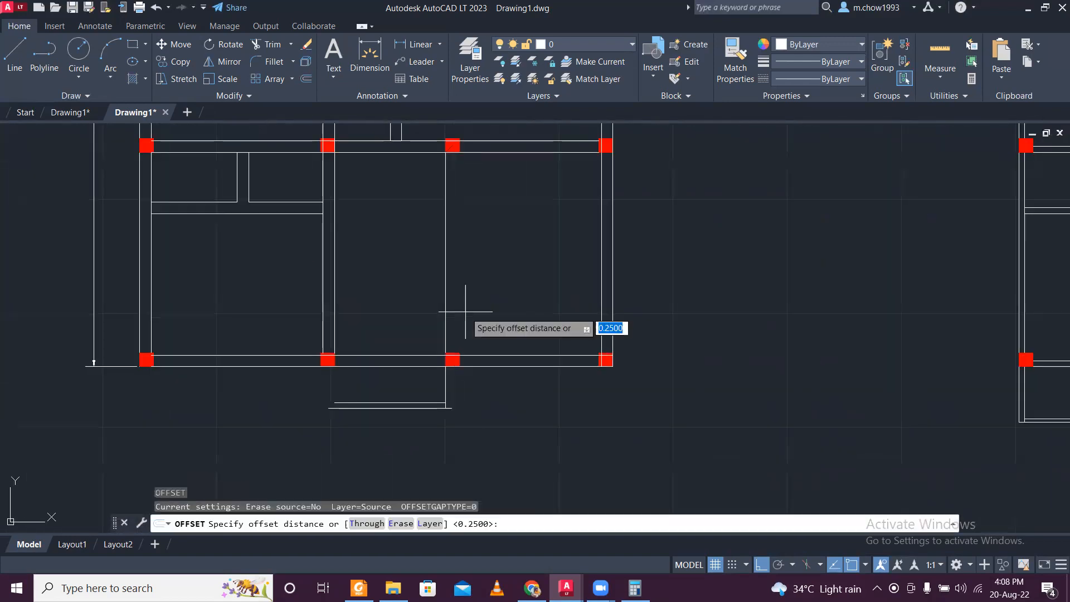
{"action": "key", "text": "Return"}
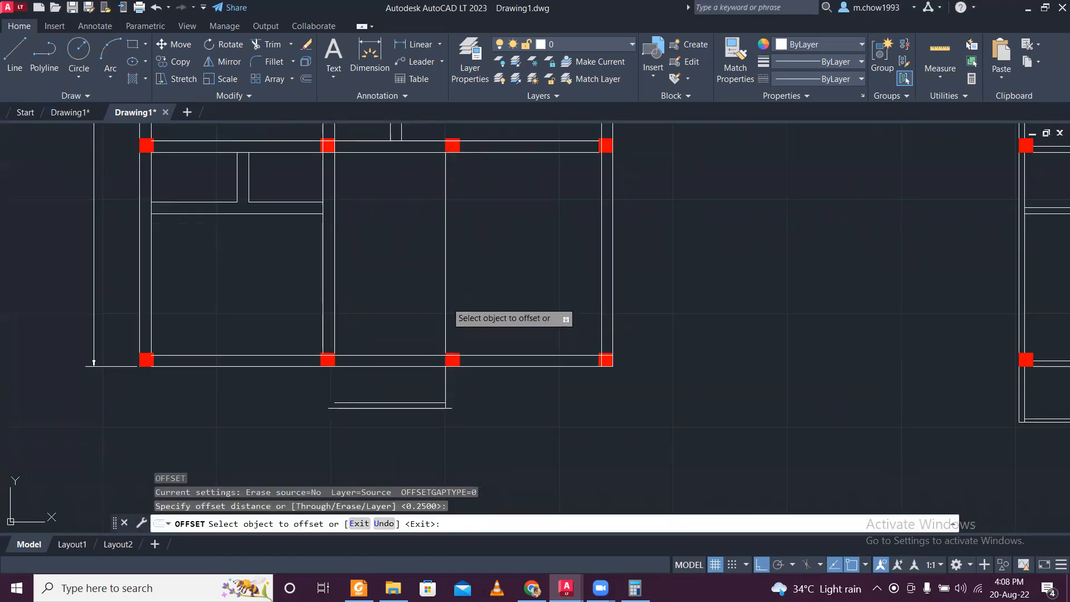
{"action": "left_click", "coordinate": [446, 299]}
{"action": "left_click", "coordinate": [478, 296]}
{"action": "key", "text": "Escape"}
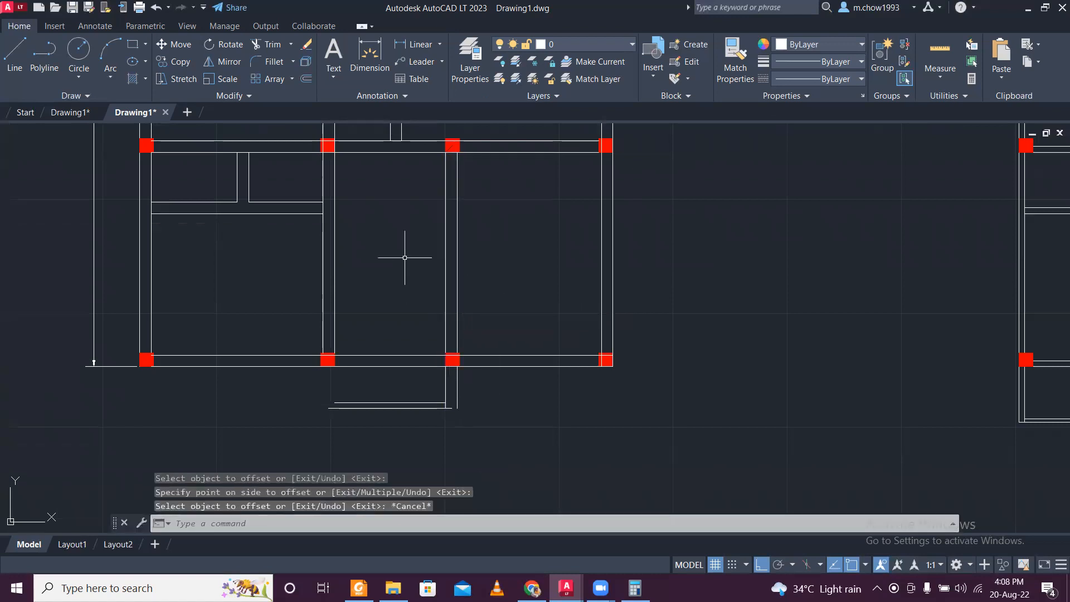
- Extend the lower left room's two horizontal partition lines across the long interior wall to the new vertical wall
{"action": "scroll", "coordinate": [452, 270], "scroll_direction": "up", "scroll_amount": 2}
{"action": "left_click", "coordinate": [452, 269]}
{"action": "left_click", "coordinate": [410, 255]}
{"action": "type", "text": "E"}
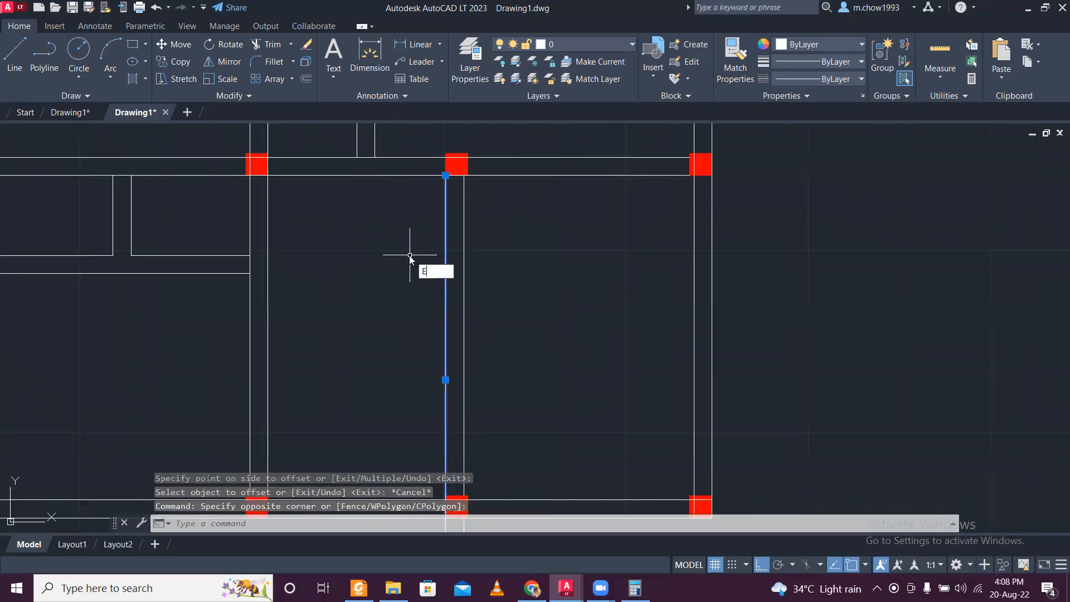
{"action": "type", "text": "X"}
{"action": "key", "text": "Return"}
{"action": "left_click", "coordinate": [208, 229]}
{"action": "left_click", "coordinate": [232, 312]}
{"action": "key", "text": "Escape"}
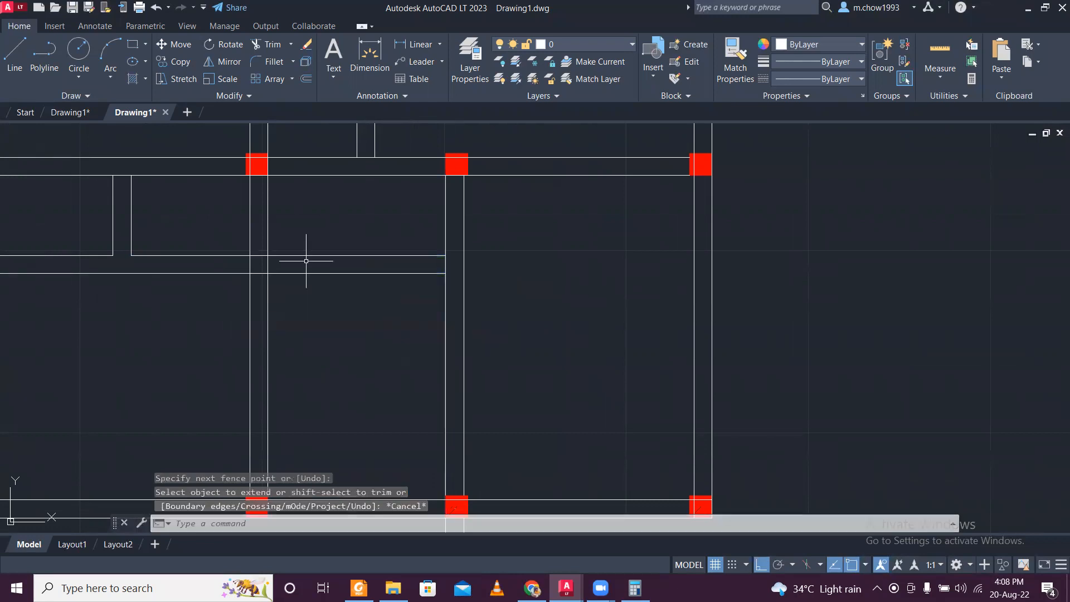
- Trim the line segments where the extended horizontal partition crosses the long vertical interior wall
{"action": "type", "text": "tr"}
{"action": "key", "text": "Return"}
{"action": "scroll", "coordinate": [287, 263], "scroll_direction": "up", "scroll_amount": 3}
{"action": "left_click", "coordinate": [286, 263]}
{"action": "left_click", "coordinate": [180, 270]}
{"action": "key", "text": "Return"}
{"action": "left_click", "coordinate": [222, 225]}
{"action": "key", "text": "Escape"}
{"action": "scroll", "coordinate": [235, 288], "scroll_direction": "down", "scroll_amount": 3}
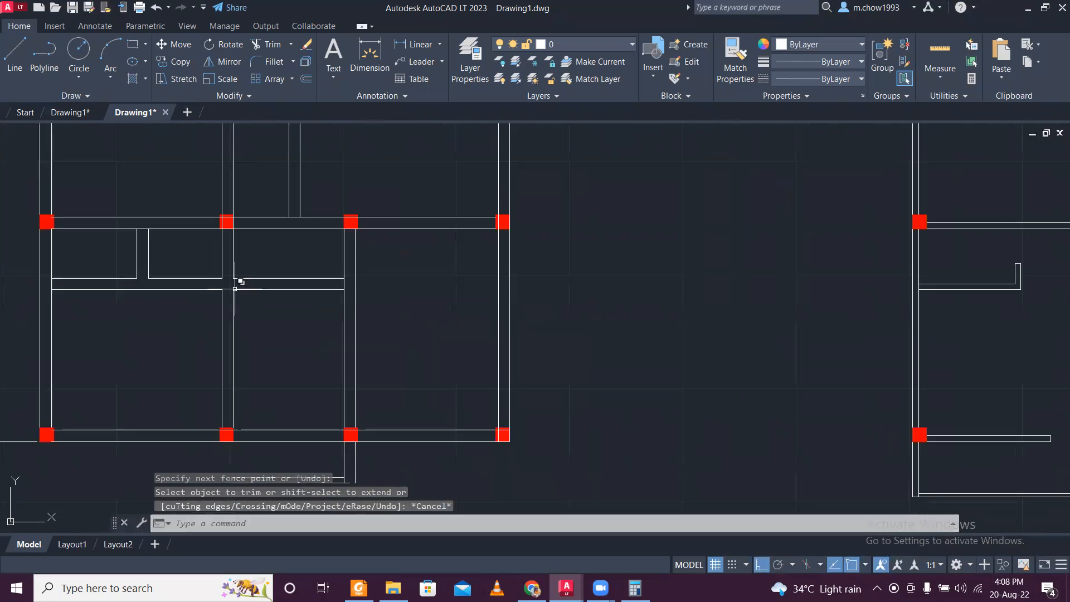
- Erase the upper of the two horizontal lines projecting below the lower exterior wall
{"action": "scroll", "coordinate": [360, 388], "scroll_direction": "up", "scroll_amount": 4}
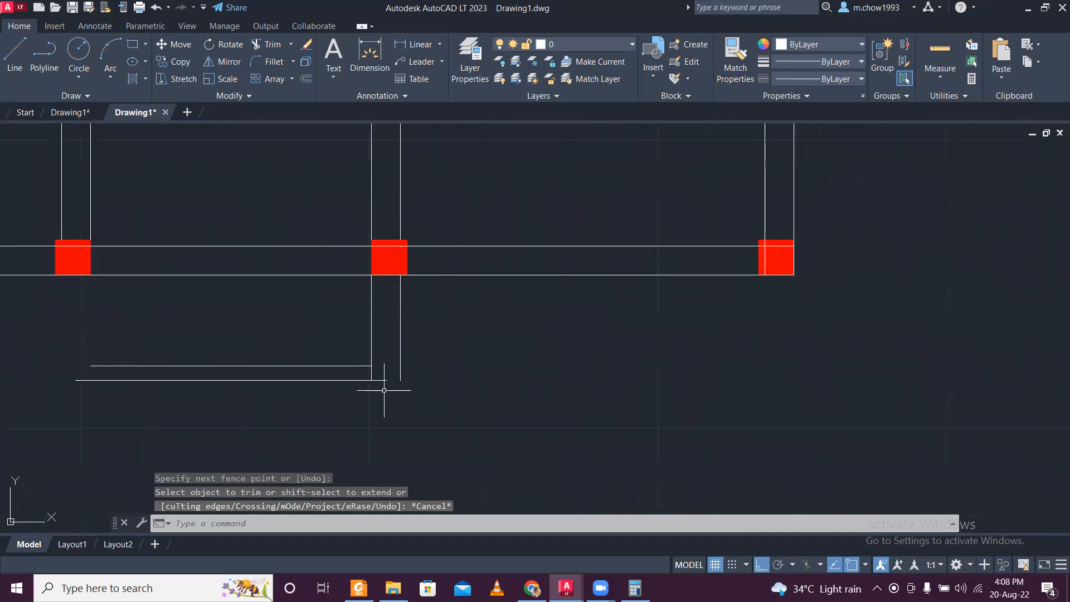
{"action": "left_click", "coordinate": [319, 369]}
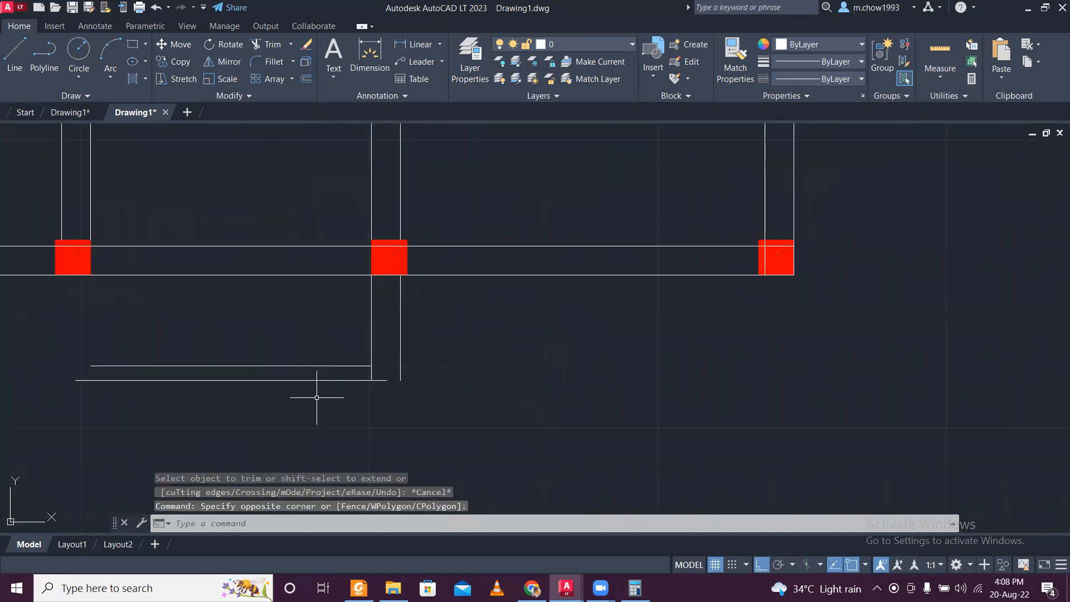
{"action": "left_click", "coordinate": [284, 323]}
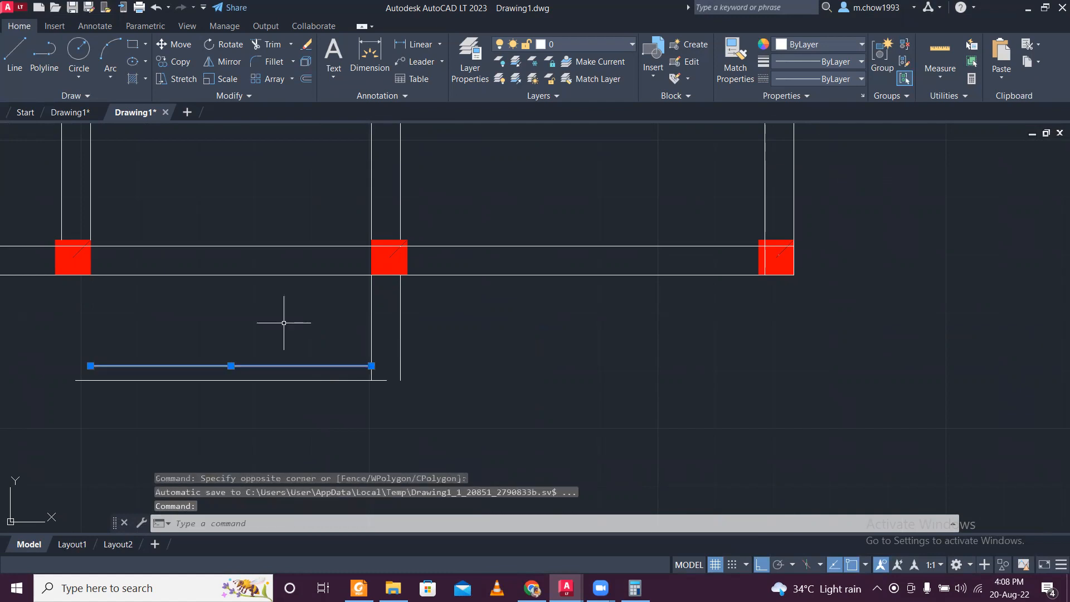
{"action": "key", "text": "Delete"}
- Stretch the remaining projecting horizontal line right to the outer vertical line's endpoint and left past the long interior wall
{"action": "scroll", "coordinate": [501, 404], "scroll_direction": "up", "scroll_amount": 4}
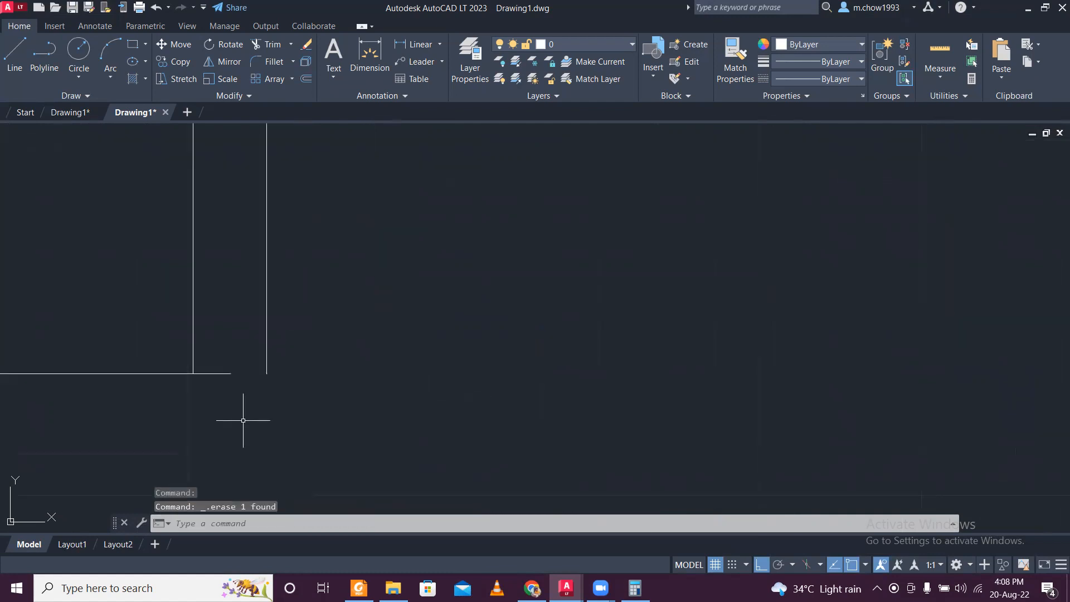
{"action": "left_click", "coordinate": [239, 423]}
{"action": "left_click", "coordinate": [208, 357]}
{"action": "left_click", "coordinate": [230, 373]}
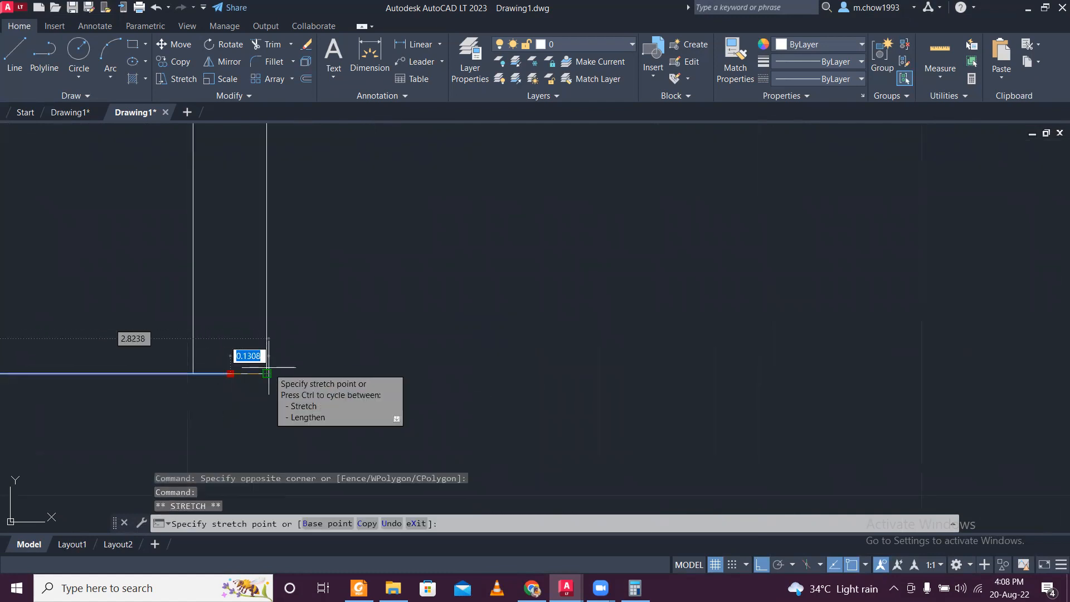
{"action": "left_click", "coordinate": [267, 373]}
{"action": "scroll", "coordinate": [180, 395], "scroll_direction": "down", "scroll_amount": 2}
{"action": "middle_click_drag", "start_coordinate": [179, 395], "coordinate": [295, 398]}
{"action": "key", "text": "Escape"}
{"action": "left_click", "coordinate": [272, 405]}
{"action": "left_click", "coordinate": [247, 373]}
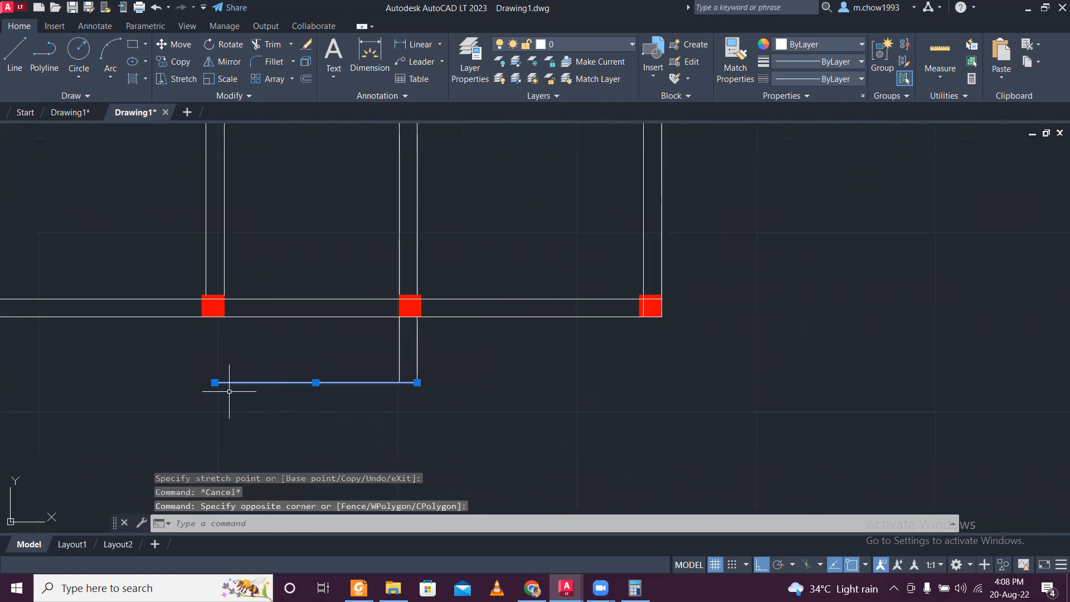
{"action": "left_click", "coordinate": [215, 383]}
{"action": "left_click", "coordinate": [91, 377]}
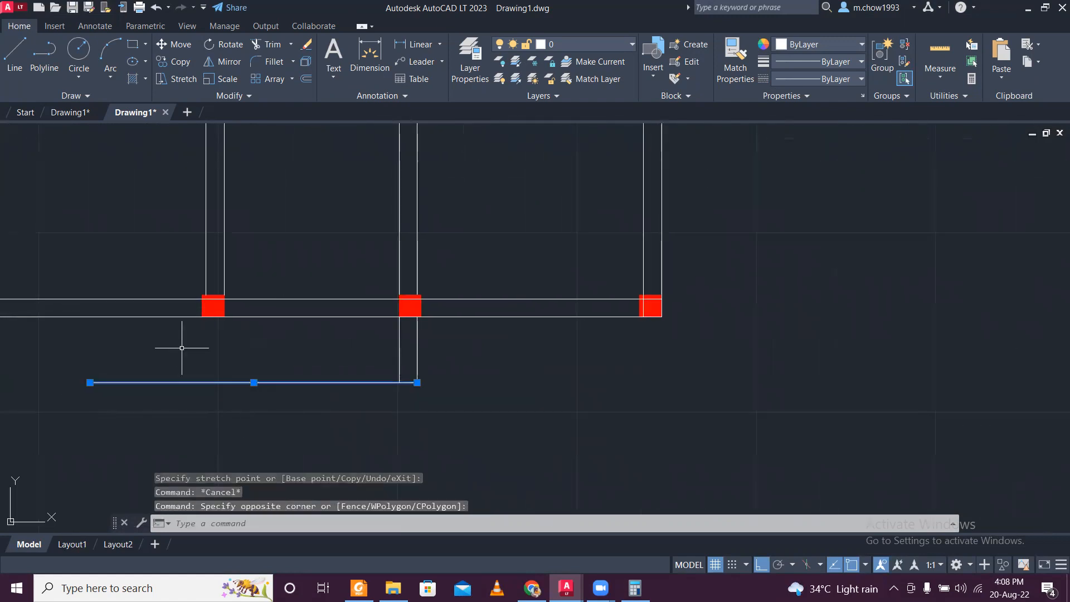
- Extend the long interior wall's two vertical lines down to the projecting horizontal line and trim that line's left overhang
{"action": "key", "text": "Return"}
{"action": "left_click", "coordinate": [279, 261]}
{"action": "left_click", "coordinate": [166, 269]}
{"action": "key", "text": "Escape"}
{"action": "type", "text": "tr"}
{"action": "key", "text": "Return"}
{"action": "left_click", "coordinate": [173, 349]}
{"action": "left_click", "coordinate": [158, 430]}
{"action": "key", "text": "Escape"}
{"action": "scroll", "coordinate": [304, 408], "scroll_direction": "down", "scroll_amount": 2}
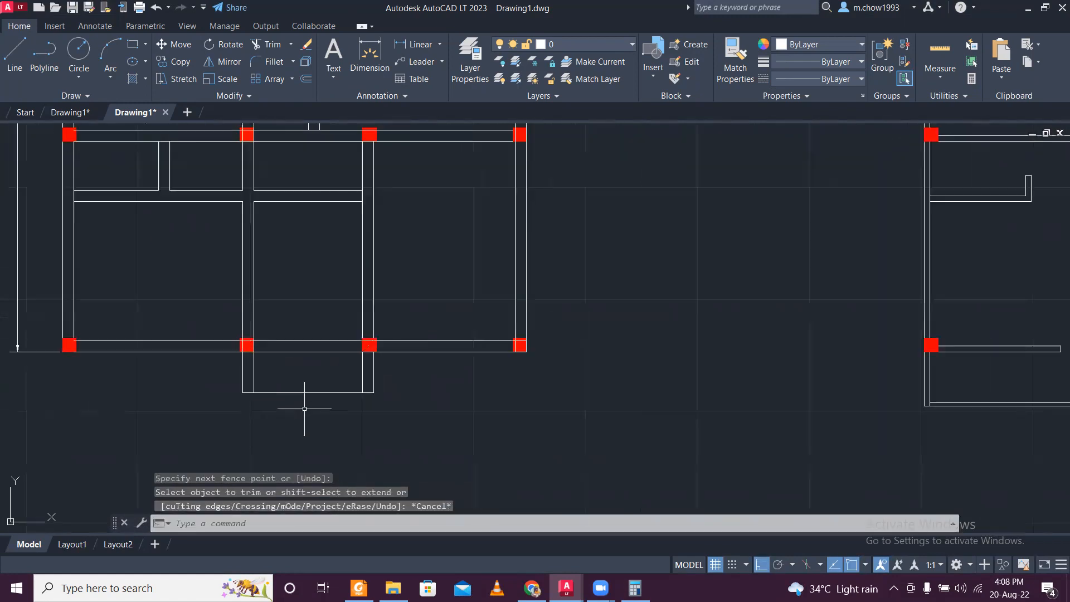
{"action": "type", "text": "o"}
{"action": "key", "text": "Return"}
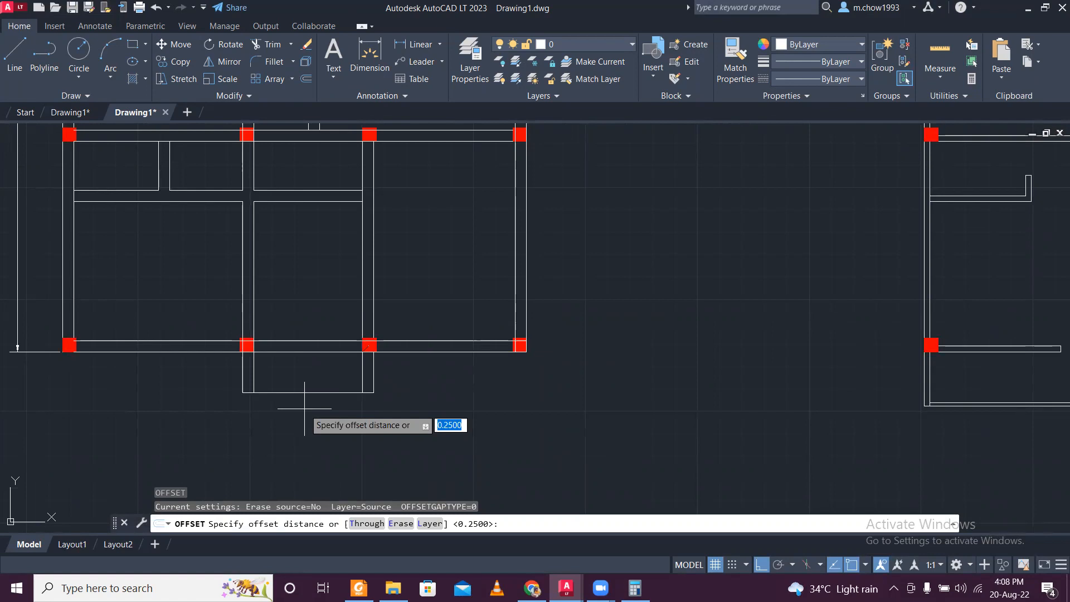
{"action": "scroll", "coordinate": [304, 409], "scroll_direction": "up", "scroll_amount": 2}
{"action": "key", "text": "Escape"}
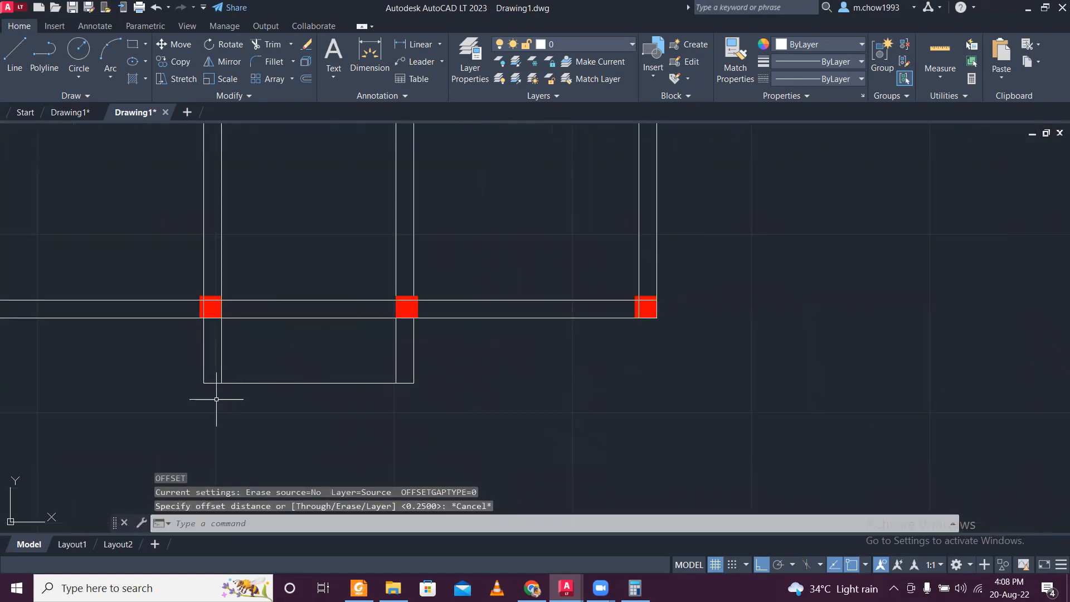
- Trim away the projecting outline below the lower exterior wall so the plan ends at that wall
{"action": "type", "text": "TR"}
{"action": "key", "text": "Return"}
{"action": "left_click_drag", "start_coordinate": [167, 365], "coordinate": [457, 364]}
{"action": "scroll", "coordinate": [335, 376], "scroll_direction": "down", "scroll_amount": 4}
{"action": "left_click_drag", "start_coordinate": [344, 369], "coordinate": [306, 415]}
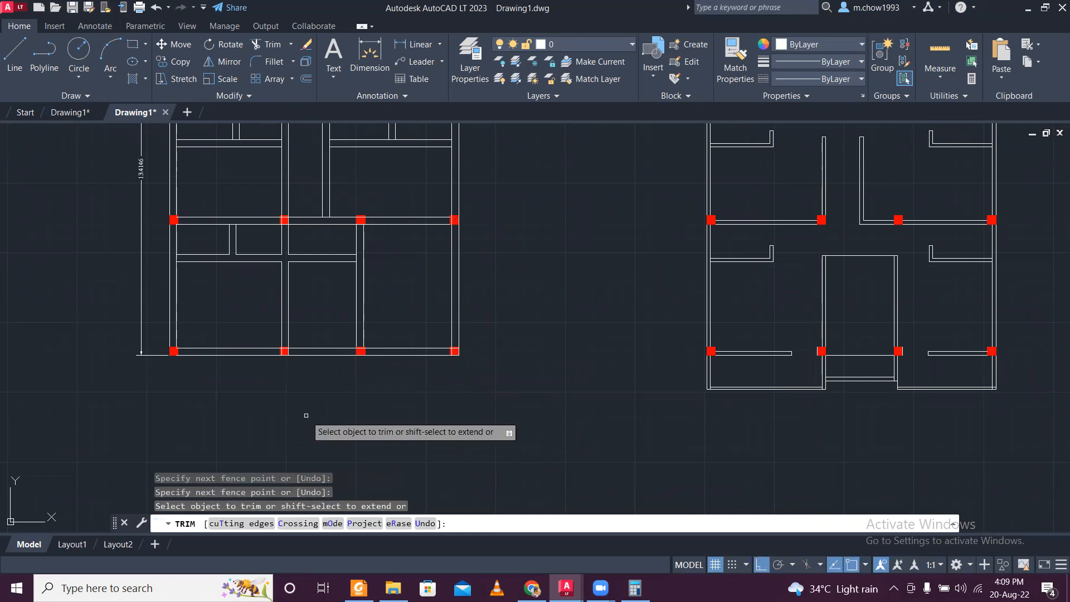
{"action": "mouse_move", "coordinate": [409, 255]}
{"action": "middle_mouse_down"}
{"action": "mouse_move", "coordinate": [366, 402]}
{"action": "mouse_move", "coordinate": [366, 391]}
{"action": "middle_mouse_up"}
{"action": "middle_click_drag", "start_coordinate": [363, 395], "coordinate": [393, 380]}
{"action": "scroll", "coordinate": [392, 380], "scroll_direction": "down", "scroll_amount": 2}
{"action": "key", "text": "Escape"}
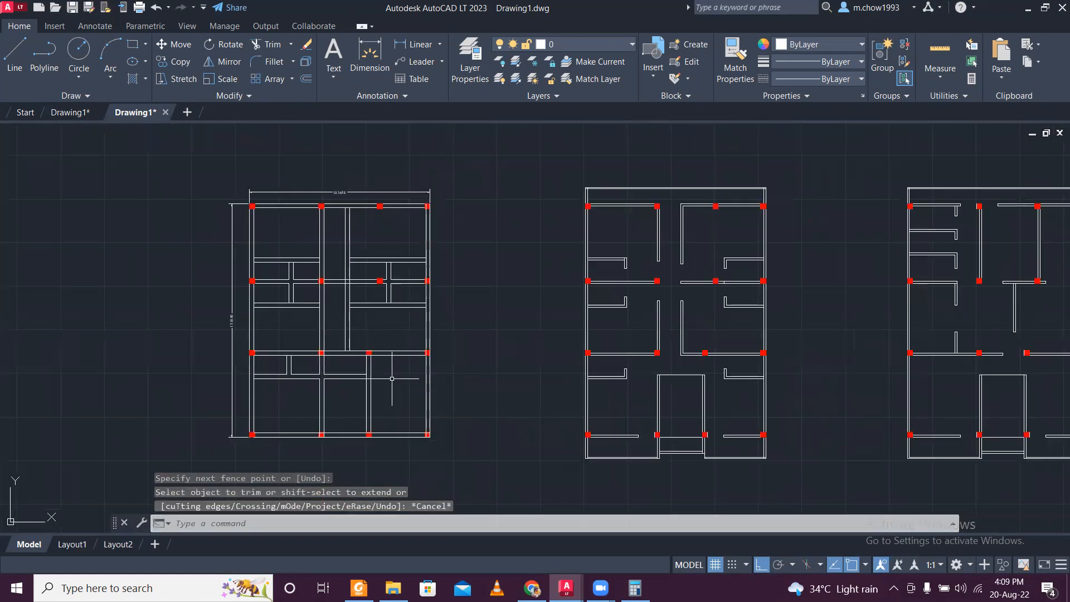
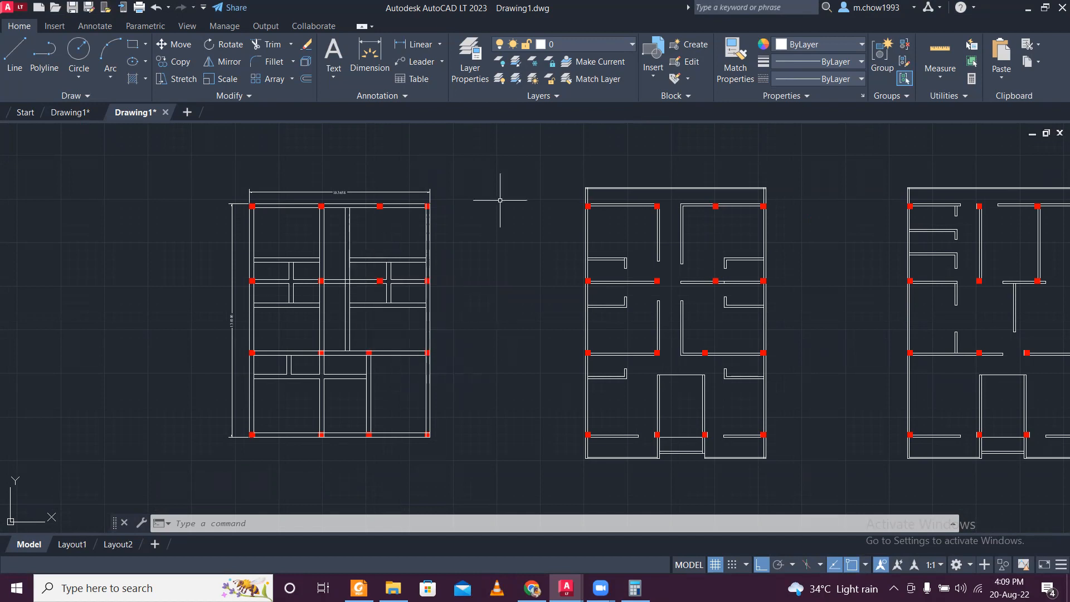
- Create a new layer named cl and set its color to index color 252
{"action": "left_click", "coordinate": [596, 59]}
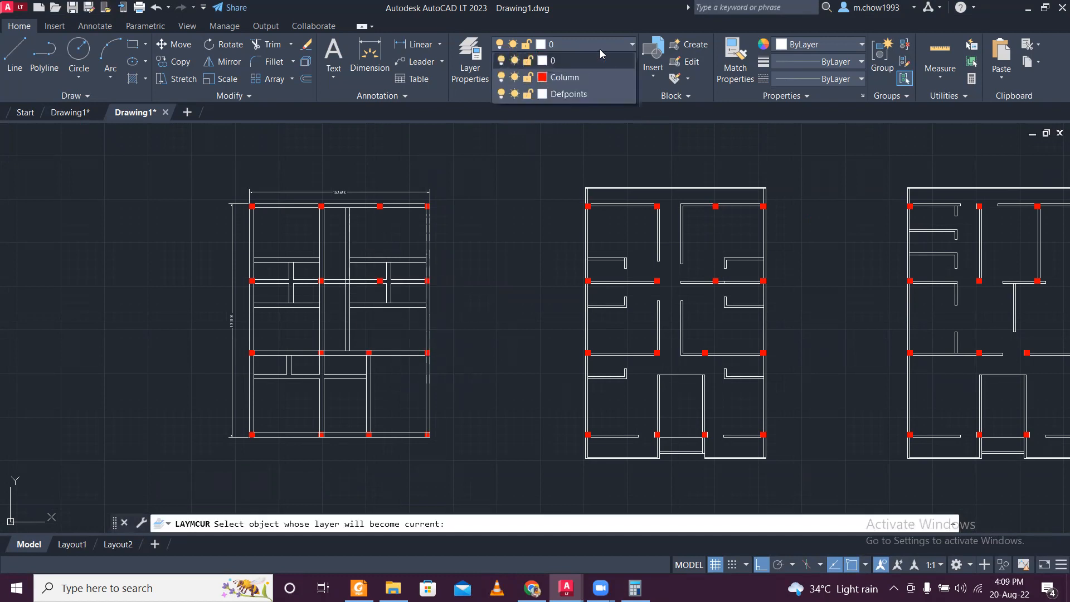
{"action": "left_click", "coordinate": [470, 61]}
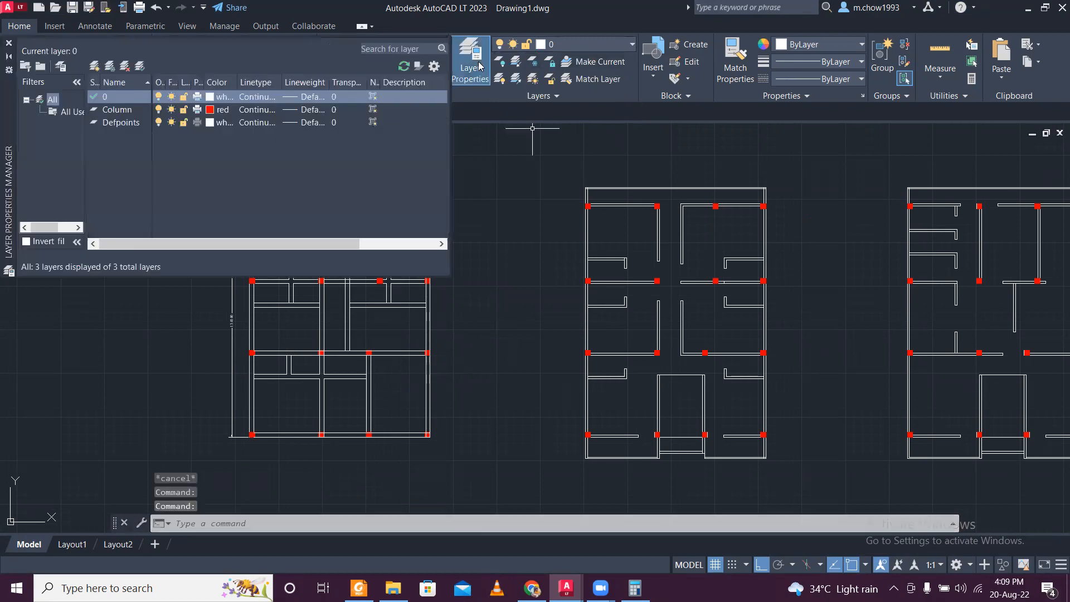
{"action": "left_click", "coordinate": [94, 66]}
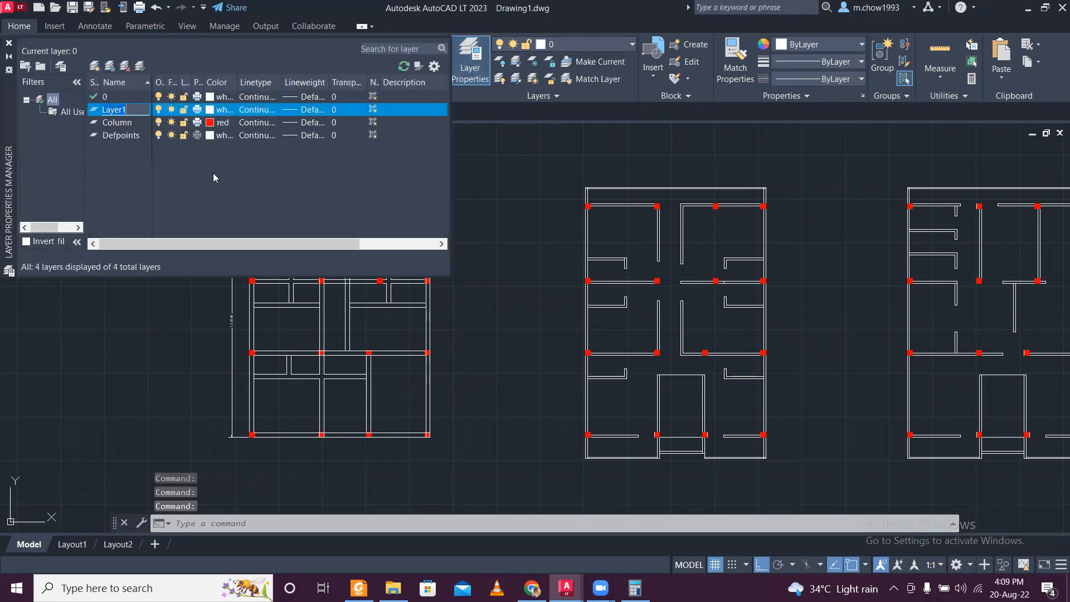
{"action": "type", "text": "cl"}
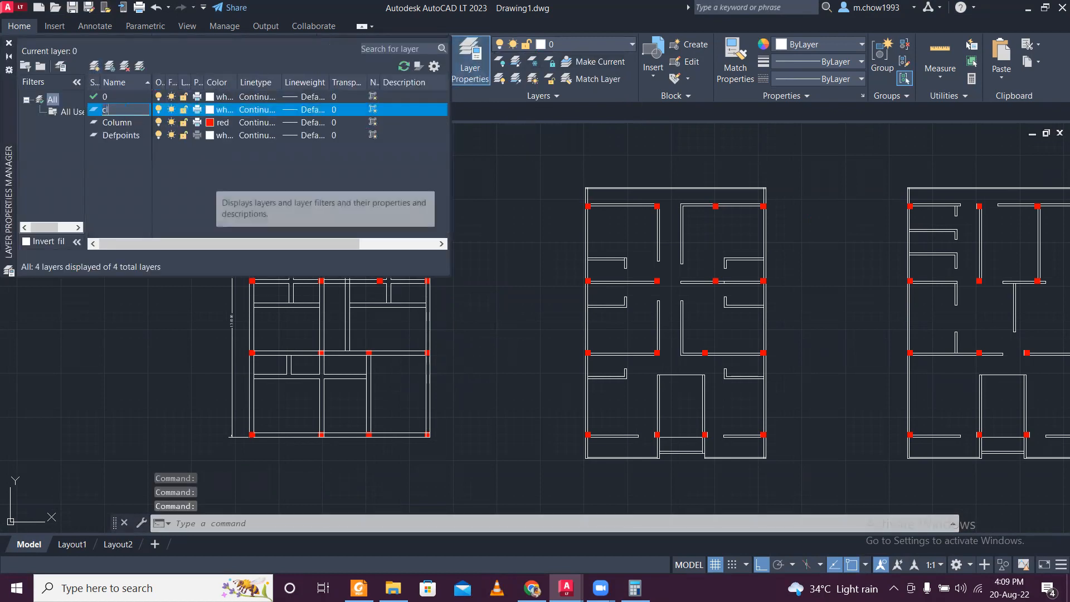
{"action": "left_click", "coordinate": [218, 110]}
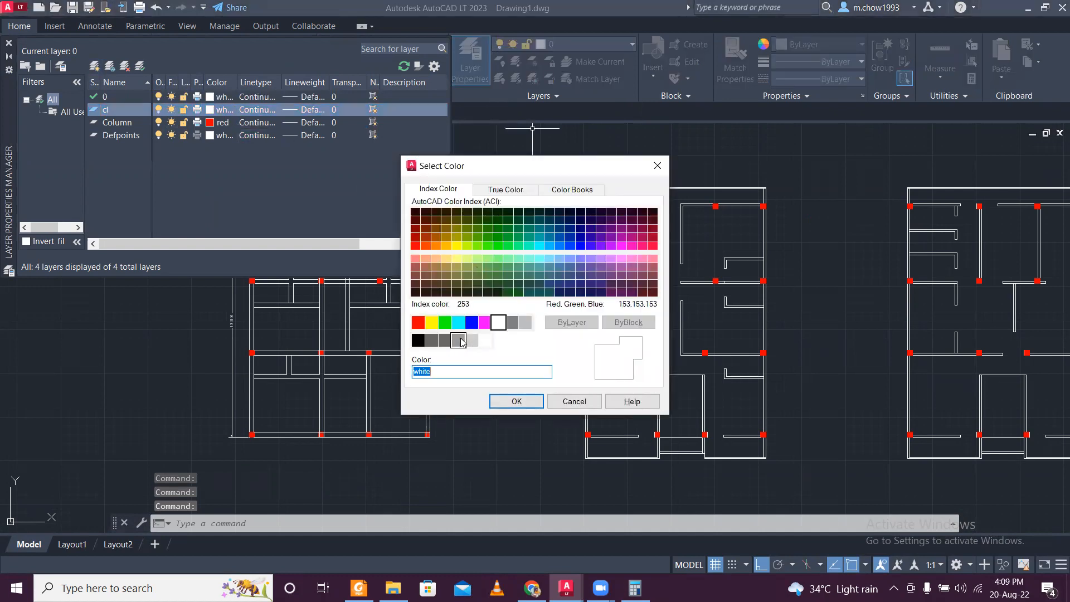
{"action": "left_click", "coordinate": [458, 340]}
{"action": "left_click", "coordinate": [444, 340]}
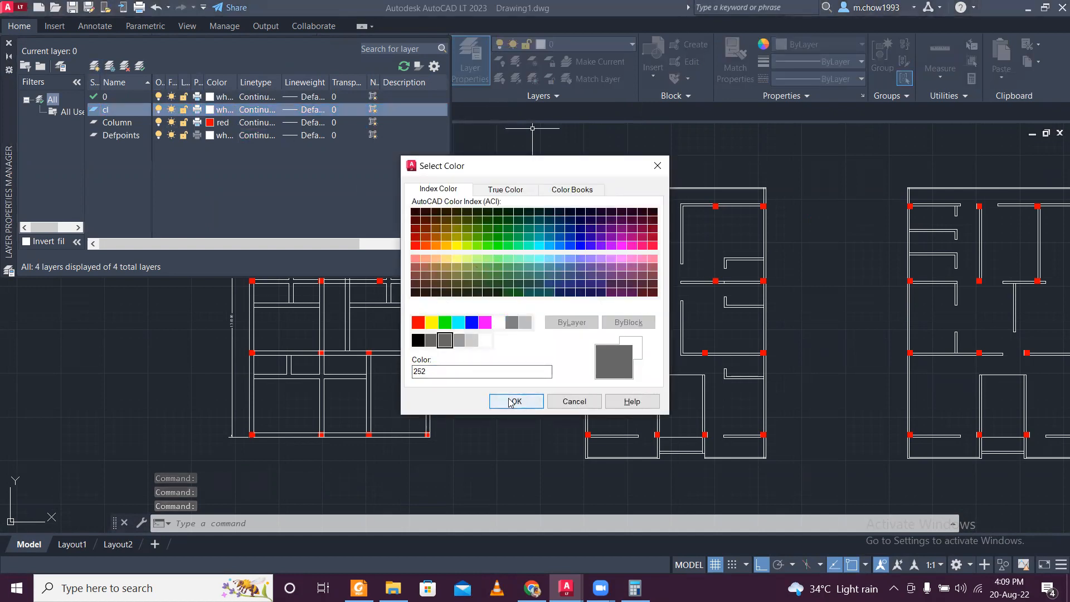
{"action": "left_click", "coordinate": [517, 402]}
- Load the ACAD_ISO03W100 dashed linetype and assign it to the cl layer
{"action": "left_click", "coordinate": [258, 109]}
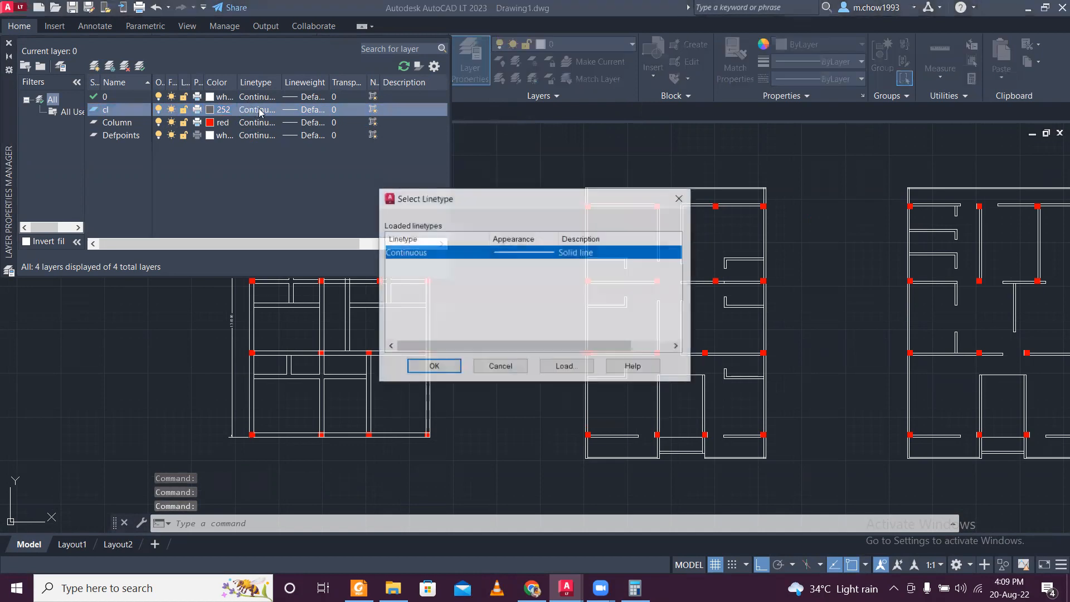
{"action": "left_click", "coordinate": [566, 367]}
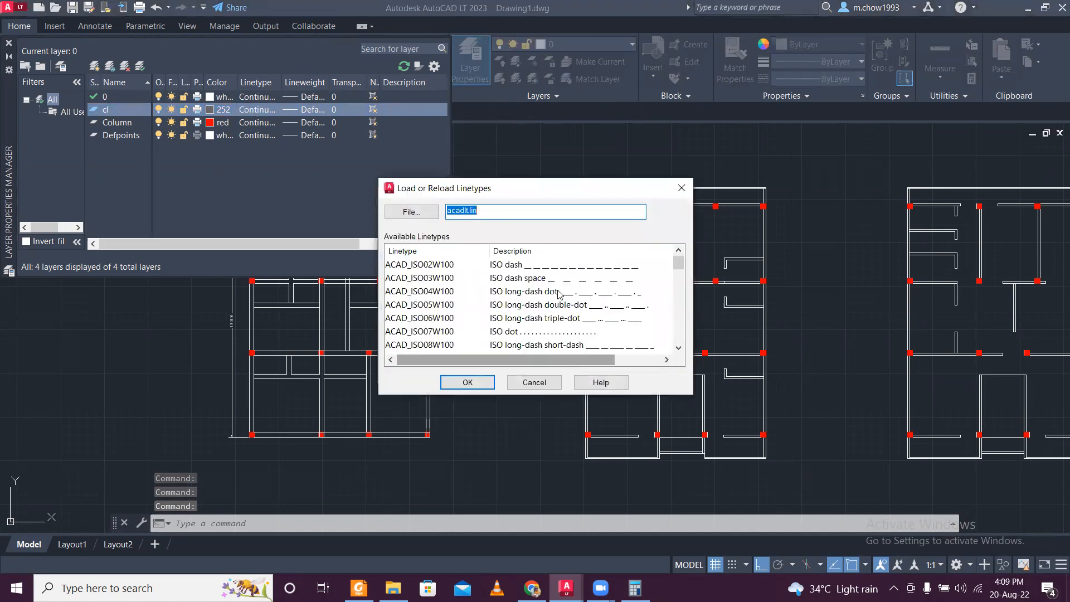
{"action": "left_click", "coordinate": [570, 279]}
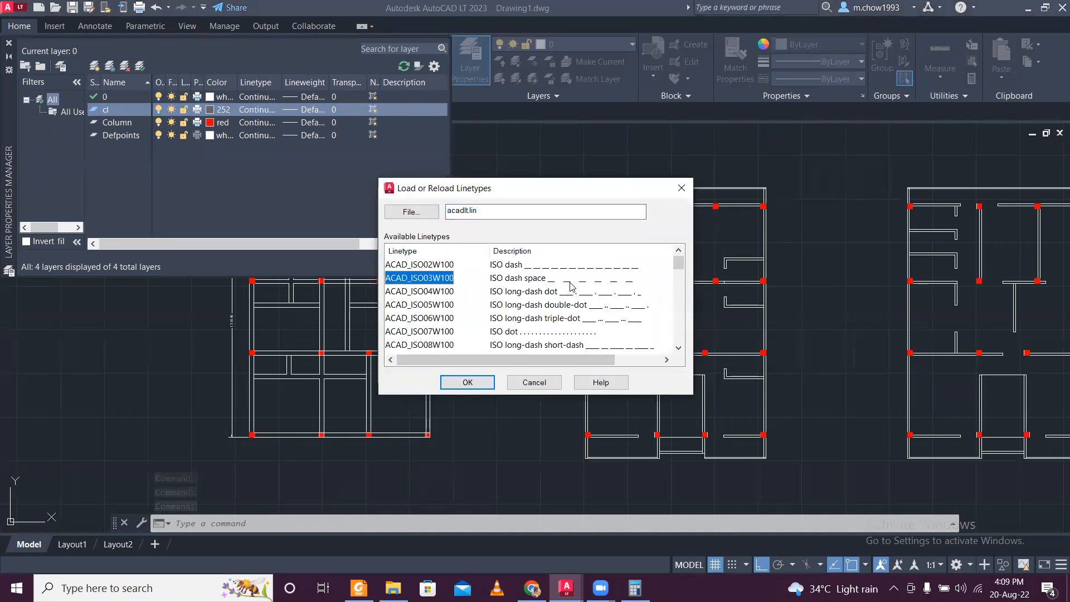
{"action": "left_click", "coordinate": [467, 383]}
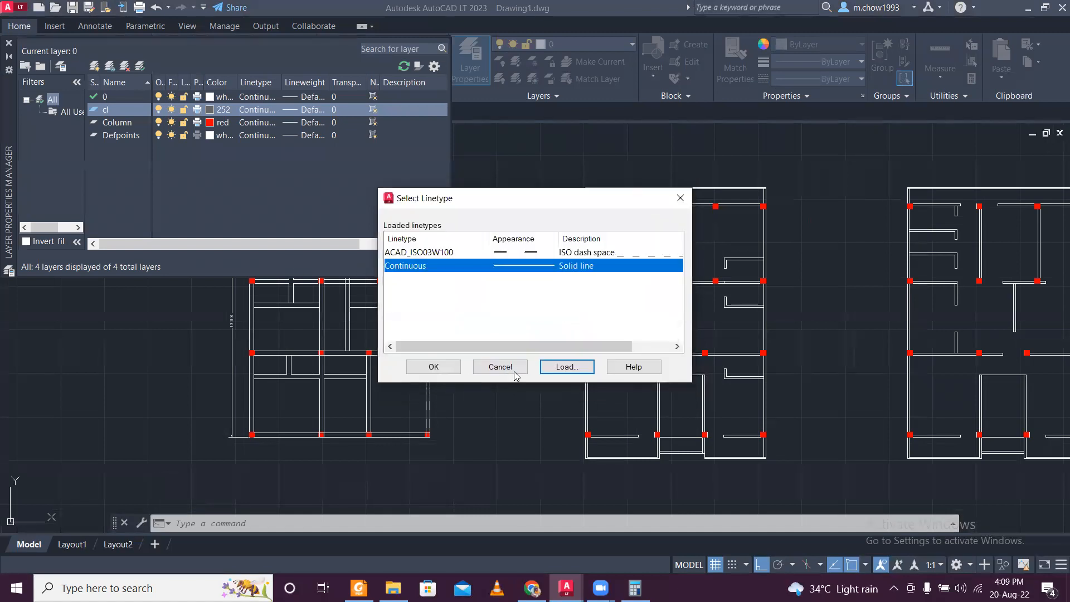
{"action": "left_click", "coordinate": [433, 367]}
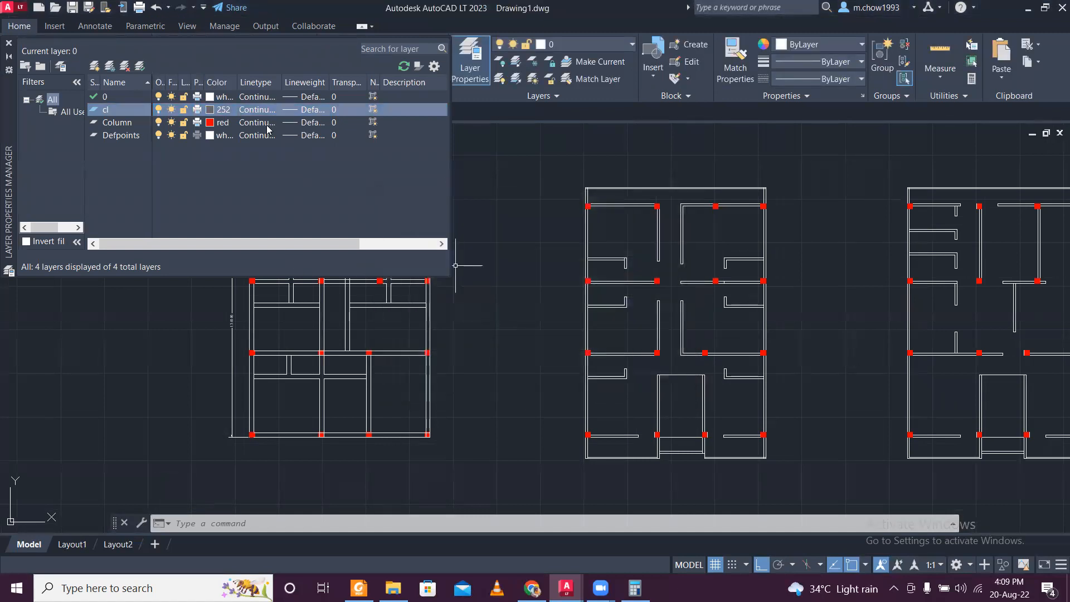
{"action": "left_click", "coordinate": [262, 110]}
{"action": "left_click", "coordinate": [559, 253]}
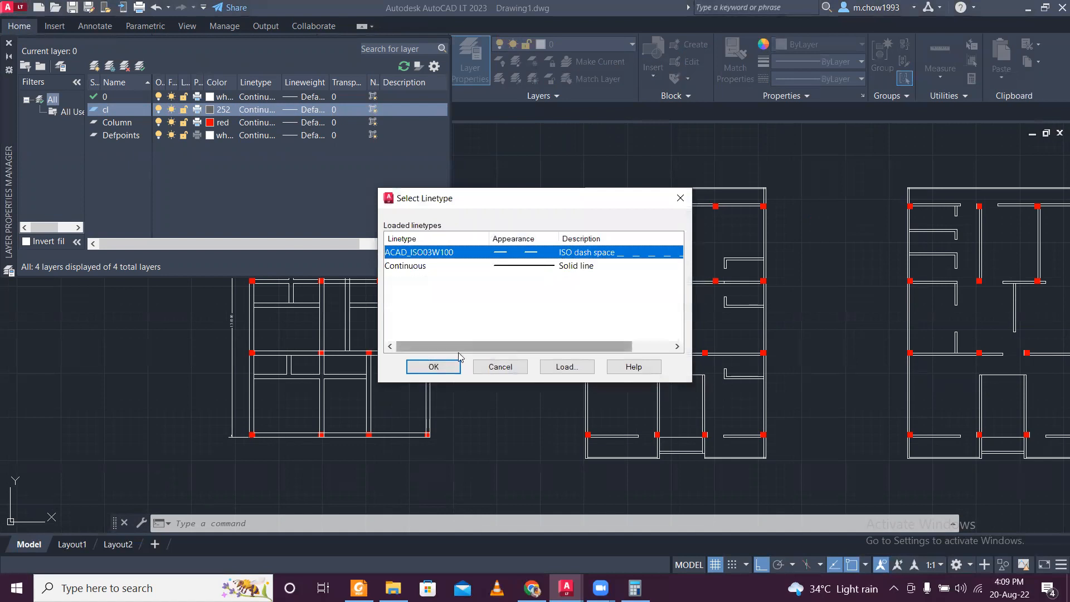
{"action": "left_click", "coordinate": [435, 367]}
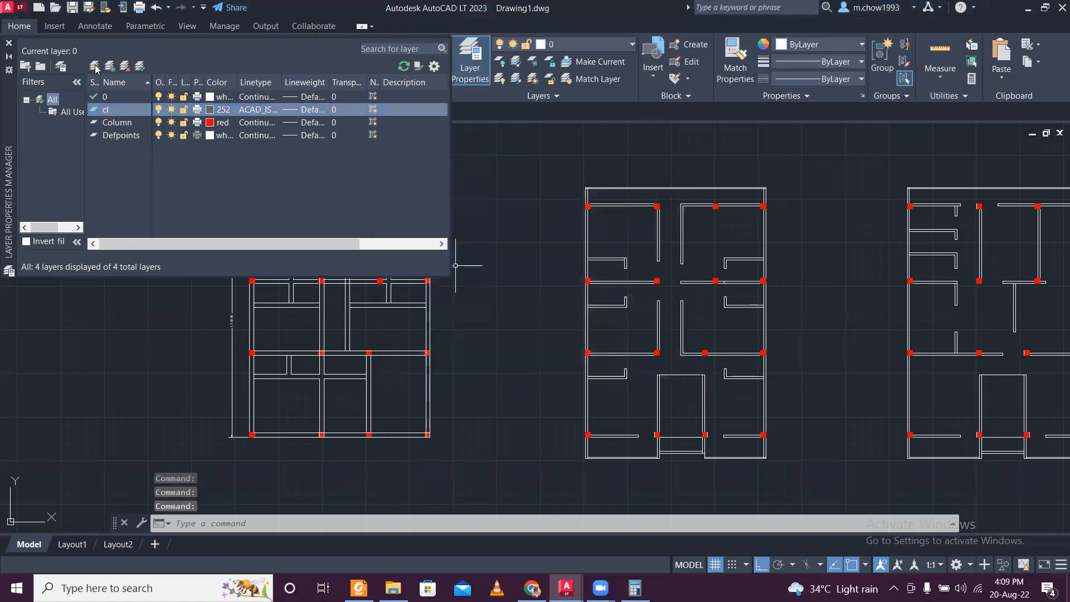
- Close the layer manager and make cl the current layer
{"action": "left_click", "coordinate": [9, 43]}
{"action": "left_click", "coordinate": [594, 45]}
{"action": "left_click", "coordinate": [593, 84]}
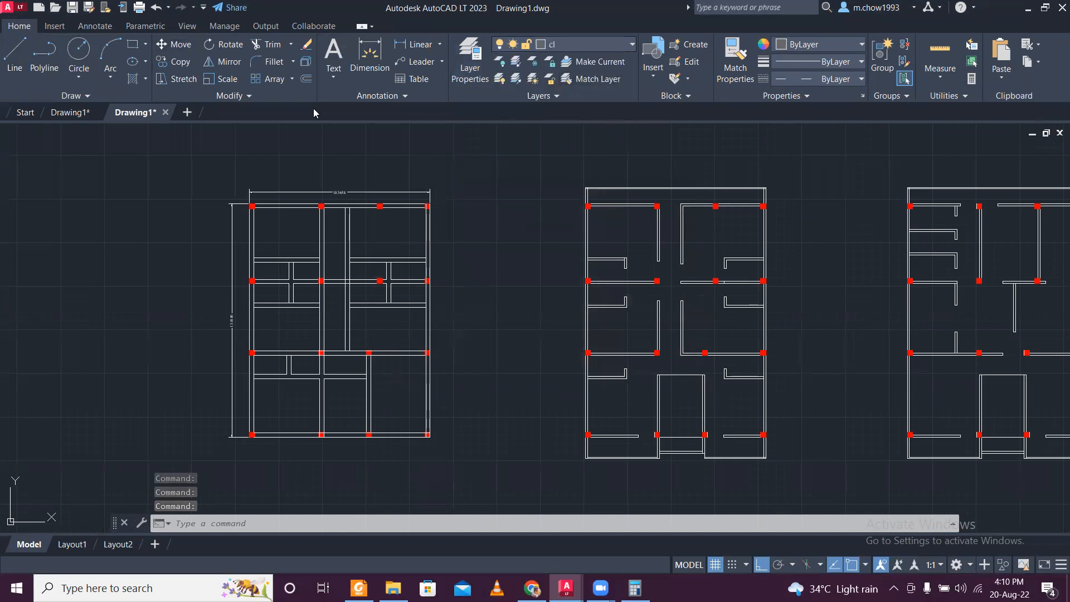
- Draw a vertical centre line from the upper-left column's centre upward beyond the ground floor plan's upper wall
{"action": "left_click", "coordinate": [21, 49]}
{"action": "scroll", "coordinate": [289, 223], "scroll_direction": "up", "scroll_amount": 8}
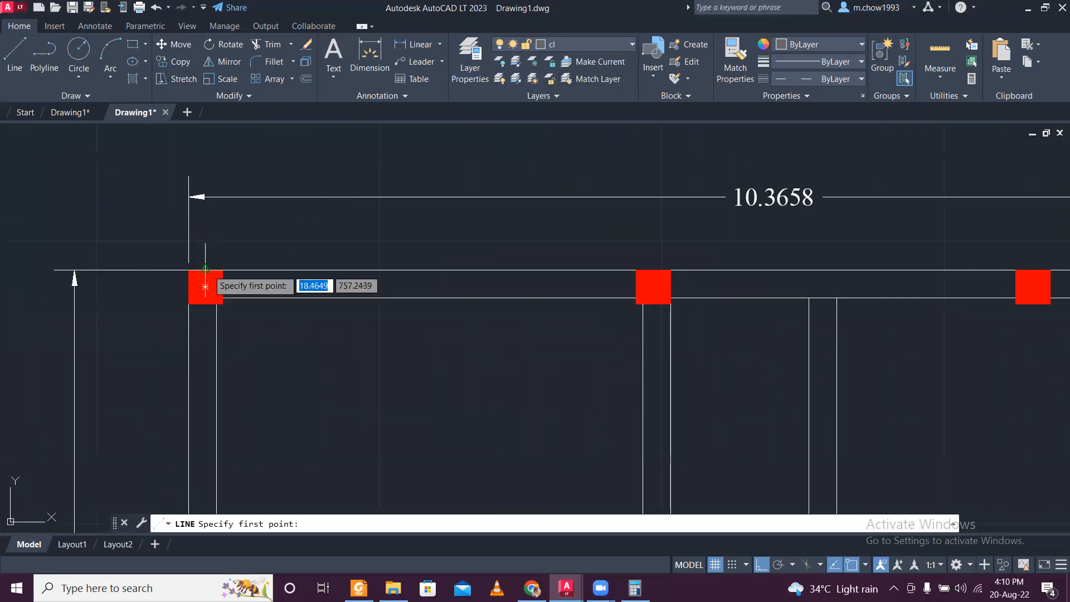
{"action": "left_click", "coordinate": [205, 286]}
{"action": "scroll", "coordinate": [201, 212], "scroll_direction": "down", "scroll_amount": 5}
{"action": "key", "text": "Escape"}
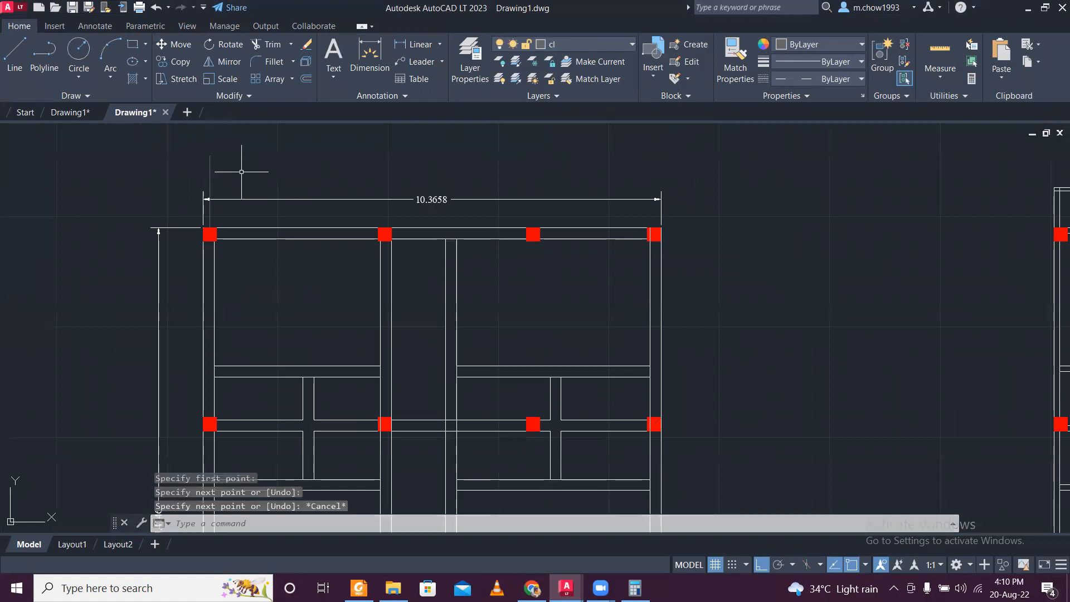
- Stretch the vertical centre line's lower end down beyond the lower-left column
{"action": "left_click", "coordinate": [241, 172]}
{"action": "left_click", "coordinate": [188, 146]}
{"action": "left_click", "coordinate": [209, 228]}
{"action": "scroll", "coordinate": [210, 189], "scroll_direction": "down", "scroll_amount": 5}
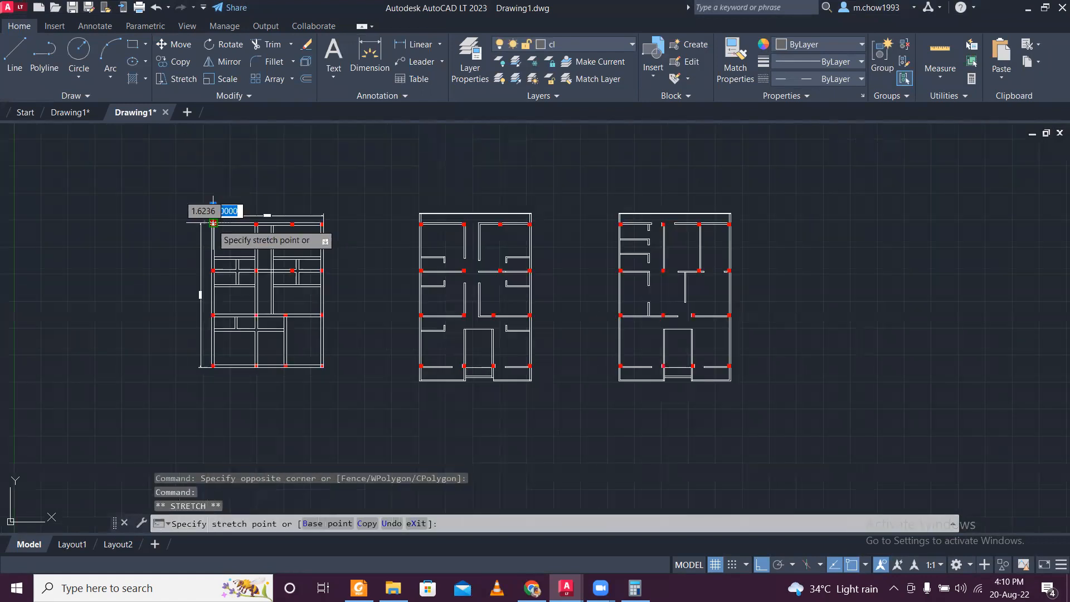
{"action": "scroll", "coordinate": [214, 212], "scroll_direction": "up", "scroll_amount": 3}
{"action": "key", "text": "Escape"}
{"action": "scroll", "coordinate": [220, 393], "scroll_direction": "up", "scroll_amount": 4}
- Copy the vertical centre line from the lower-left column's centre to the centres of the other three columns along the lower wall
{"action": "left_click", "coordinate": [142, 349]}
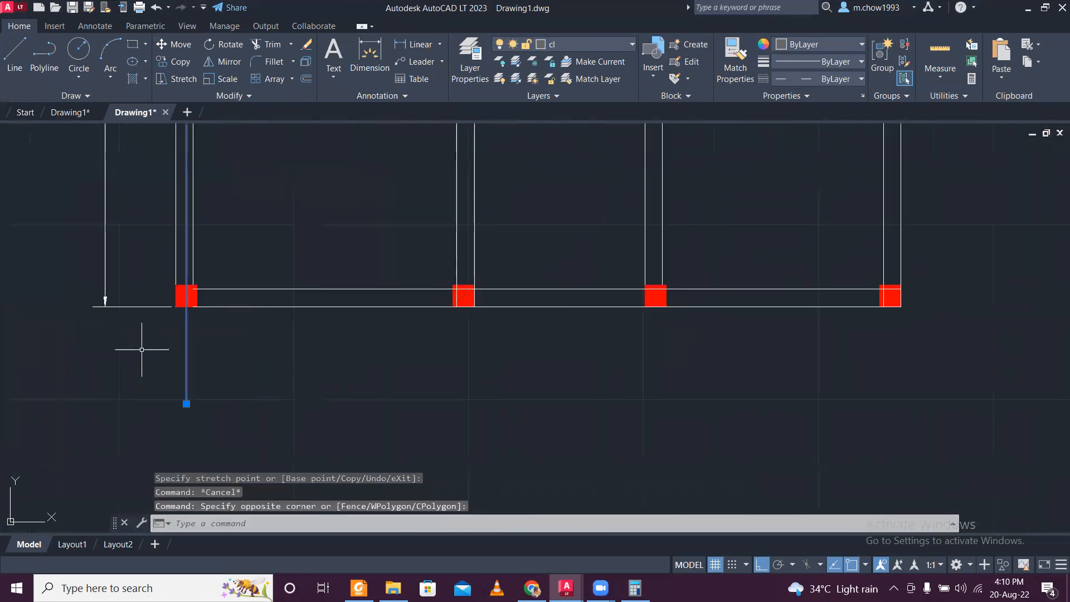
{"action": "left_click", "coordinate": [170, 62]}
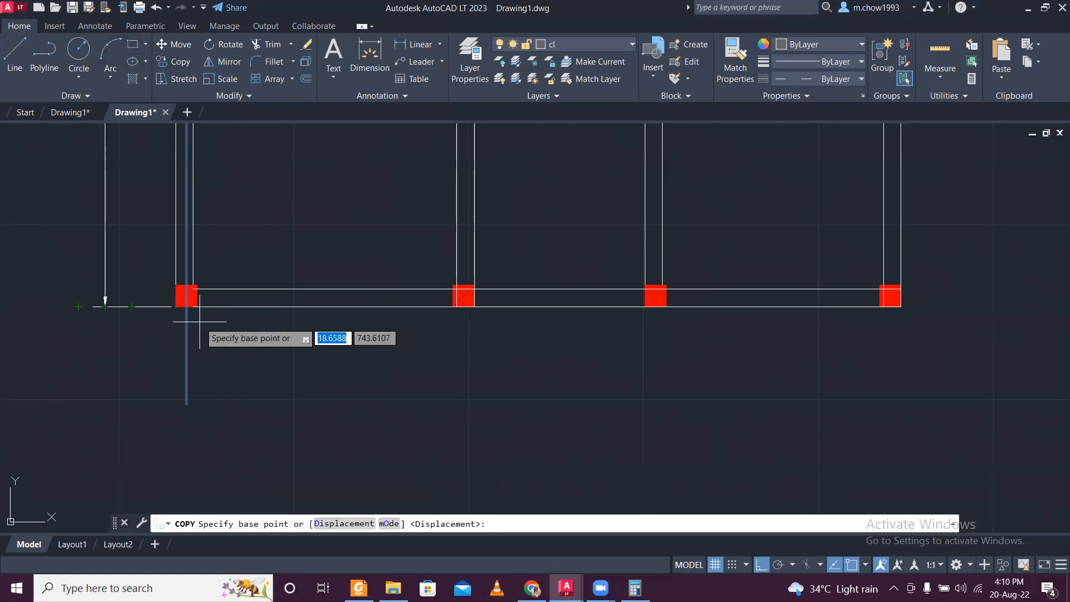
{"action": "left_click", "coordinate": [187, 295]}
{"action": "left_click", "coordinate": [464, 296]}
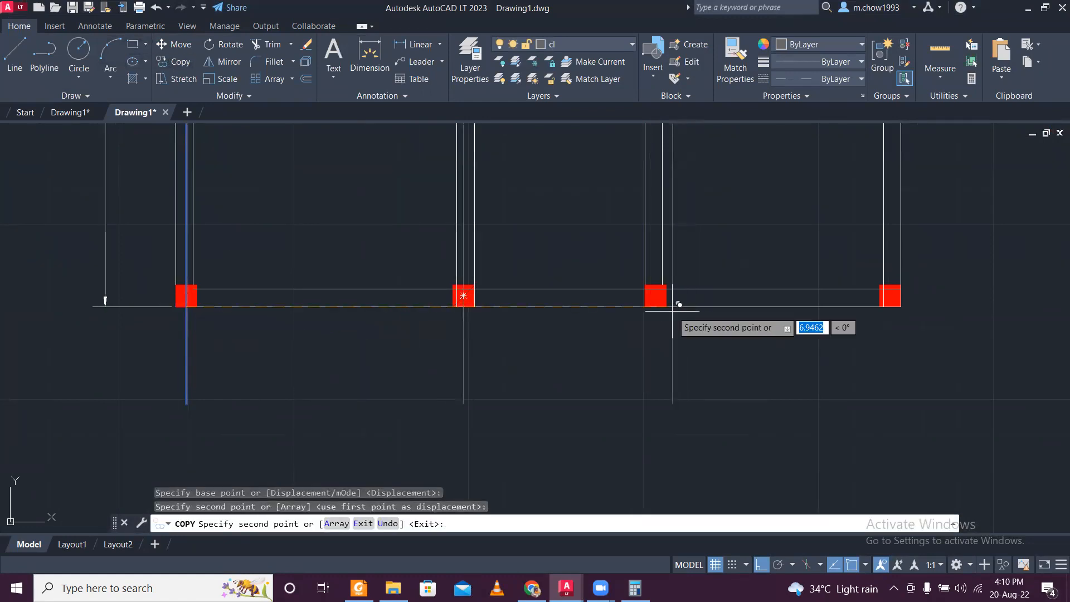
{"action": "left_click", "coordinate": [660, 301]}
{"action": "scroll", "coordinate": [666, 301], "scroll_direction": "up", "scroll_amount": 8}
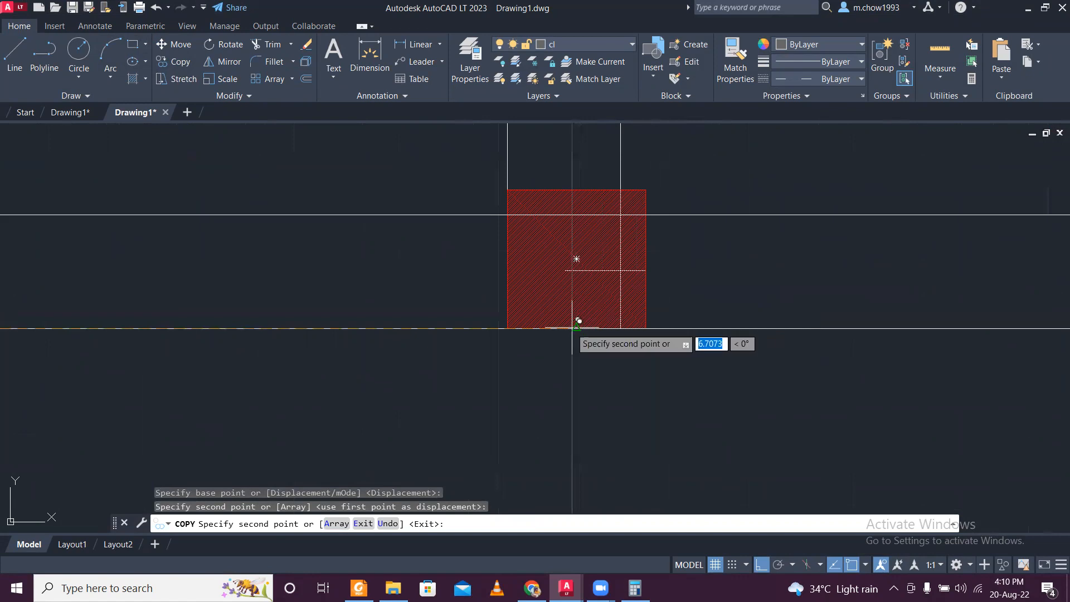
{"action": "scroll", "coordinate": [552, 304], "scroll_direction": "down", "scroll_amount": 6}
{"action": "scroll", "coordinate": [544, 269], "scroll_direction": "up", "scroll_amount": 5}
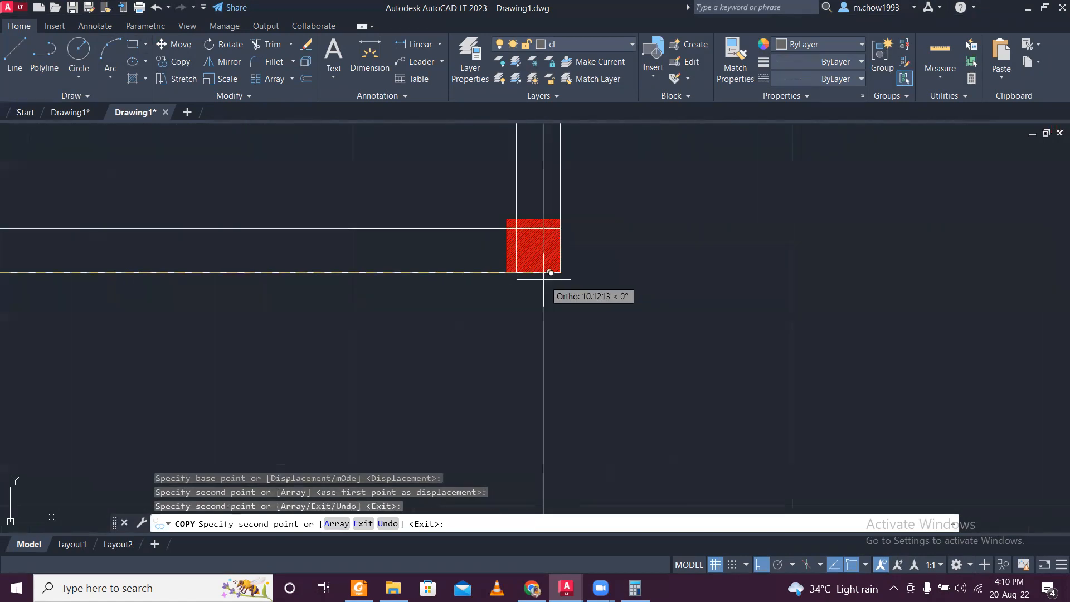
{"action": "scroll", "coordinate": [571, 287], "scroll_direction": "down", "scroll_amount": 5}
{"action": "key", "text": "Escape"}
{"action": "scroll", "coordinate": [429, 263], "scroll_direction": "down", "scroll_amount": 1}
- Draw a horizontal centre line from the upper-left column's centre leftward beyond the exterior wall
{"action": "scroll", "coordinate": [416, 211], "scroll_direction": "up", "scroll_amount": 5}
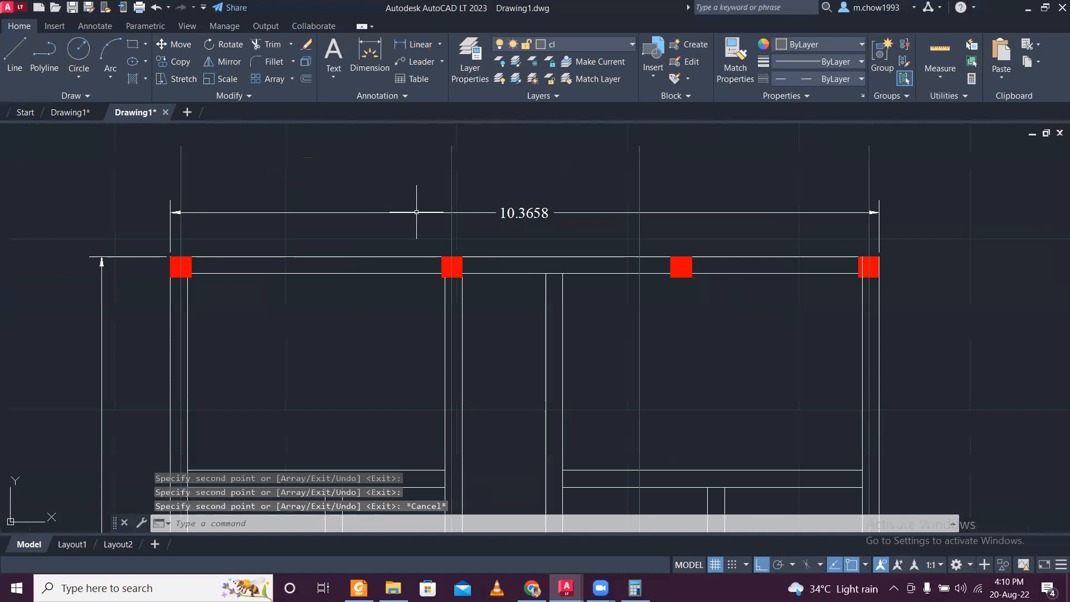
{"action": "left_click", "coordinate": [15, 55]}
{"action": "scroll", "coordinate": [128, 257], "scroll_direction": "up", "scroll_amount": 4}
{"action": "left_click", "coordinate": [234, 252]}
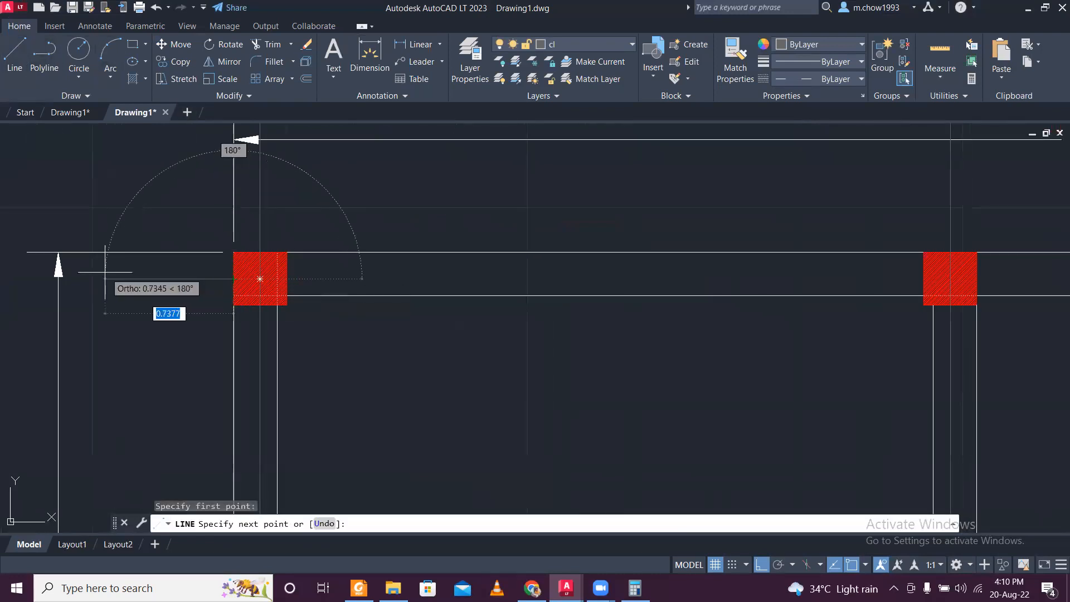
{"action": "scroll", "coordinate": [109, 271], "scroll_direction": "down", "scroll_amount": 4}
{"action": "key", "text": "Escape"}
- Stretch the horizontal centre line's inner end right, beyond the upper-right column
{"action": "scroll", "coordinate": [125, 285], "scroll_direction": "up", "scroll_amount": 4}
{"action": "left_click", "coordinate": [132, 276]}
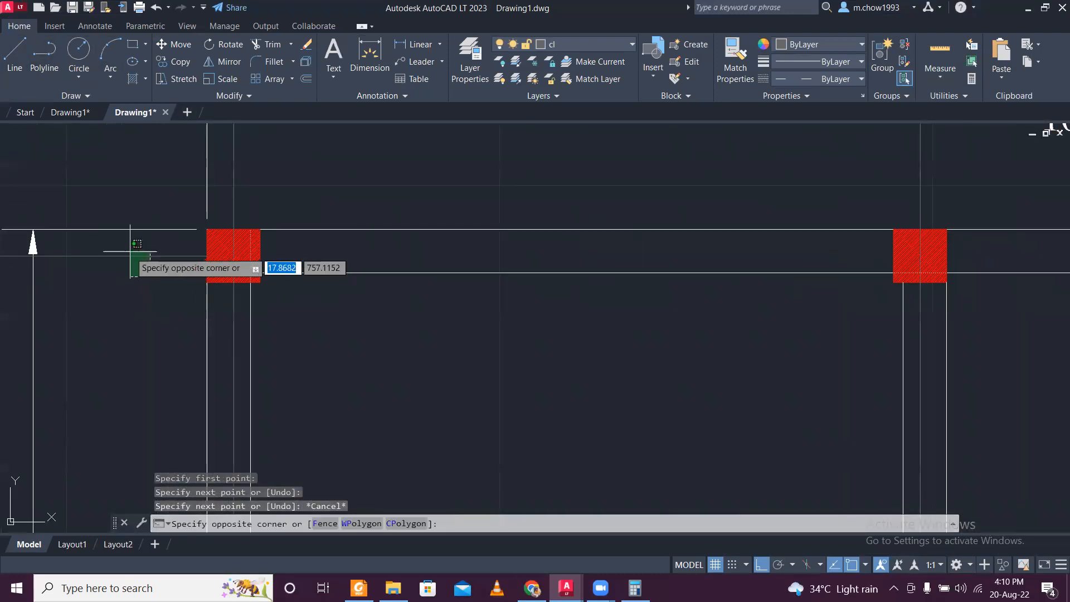
{"action": "left_click", "coordinate": [129, 252]}
{"action": "left_click", "coordinate": [207, 256]}
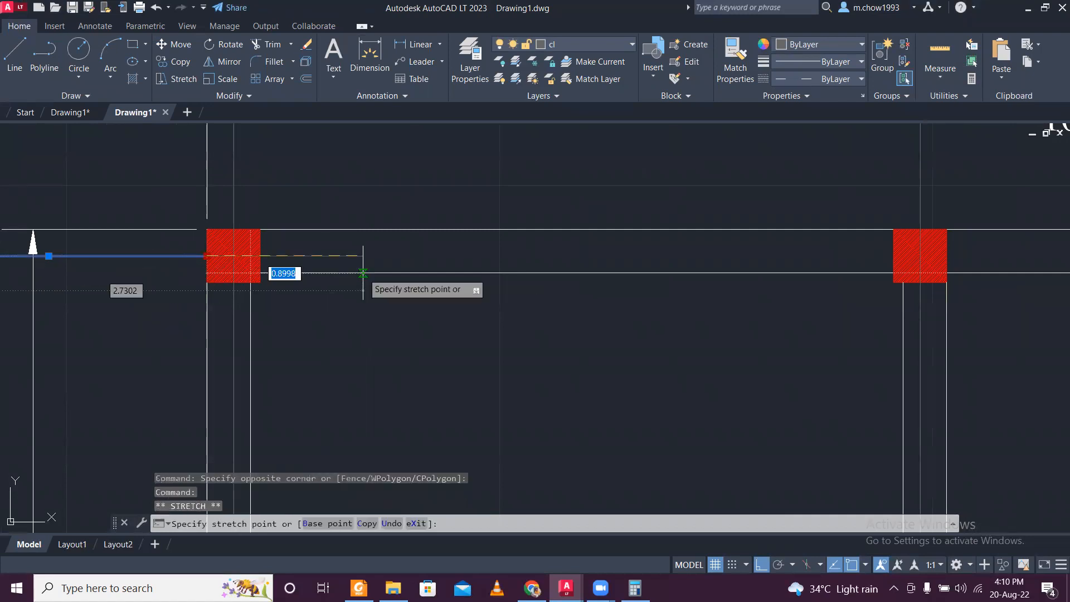
{"action": "scroll", "coordinate": [365, 265], "scroll_direction": "down", "scroll_amount": 4}
{"action": "scroll", "coordinate": [632, 277], "scroll_direction": "up", "scroll_amount": 3}
{"action": "scroll", "coordinate": [632, 277], "scroll_direction": "up", "scroll_amount": 3}
{"action": "key", "text": "Escape"}
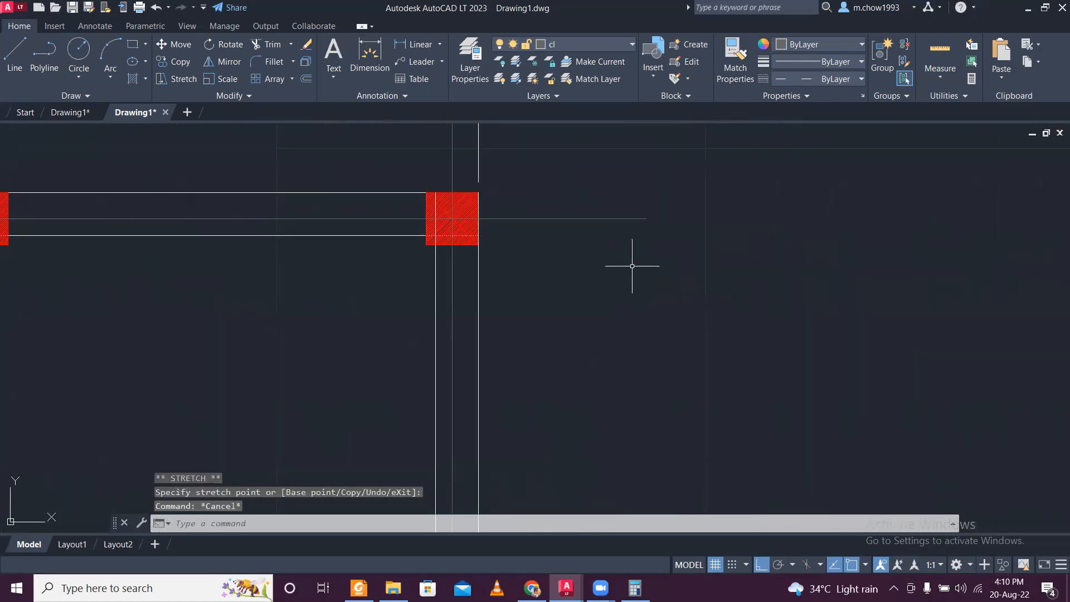
- Copy the horizontal centre line from the upper-right column's centre to the centres of the three column rows below
{"action": "left_click", "coordinate": [630, 267]}
{"action": "left_click", "coordinate": [573, 179]}
{"action": "left_click", "coordinate": [172, 62]}
{"action": "left_click", "coordinate": [478, 219]}
{"action": "scroll", "coordinate": [485, 234], "scroll_direction": "down", "scroll_amount": 4}
{"action": "scroll", "coordinate": [483, 339], "scroll_direction": "up", "scroll_amount": 4}
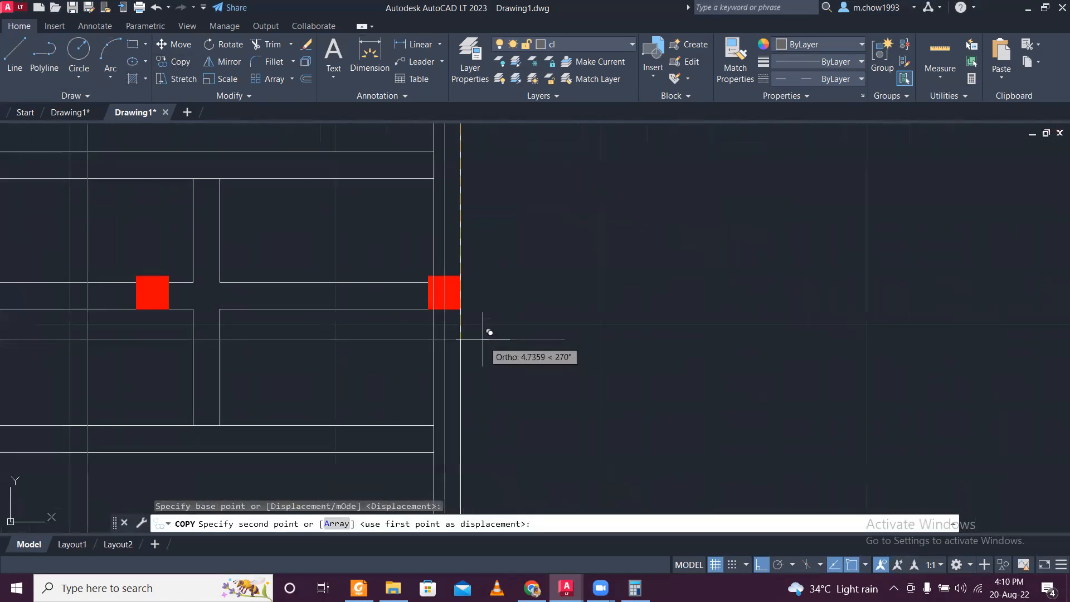
{"action": "left_click", "coordinate": [461, 284]}
{"action": "scroll", "coordinate": [478, 351], "scroll_direction": "down", "scroll_amount": 4}
{"action": "scroll", "coordinate": [452, 398], "scroll_direction": "up", "scroll_amount": 4}
{"action": "left_click", "coordinate": [457, 406]}
{"action": "scroll", "coordinate": [457, 406], "scroll_direction": "down", "scroll_amount": 4}
{"action": "middle_click_drag", "start_coordinate": [461, 414], "coordinate": [490, 314]}
{"action": "scroll", "coordinate": [490, 363], "scroll_direction": "up", "scroll_amount": 4}
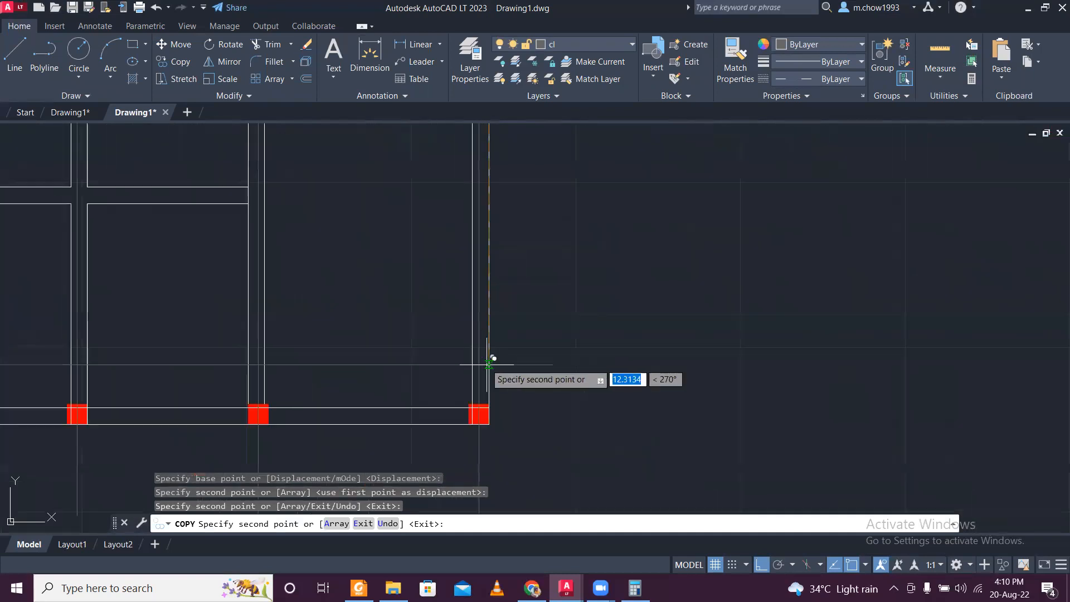
{"action": "scroll", "coordinate": [492, 412], "scroll_direction": "up", "scroll_amount": 4}
{"action": "left_click", "coordinate": [483, 415]}
{"action": "scroll", "coordinate": [521, 320], "scroll_direction": "down", "scroll_amount": 4}
{"action": "key", "text": "Escape"}
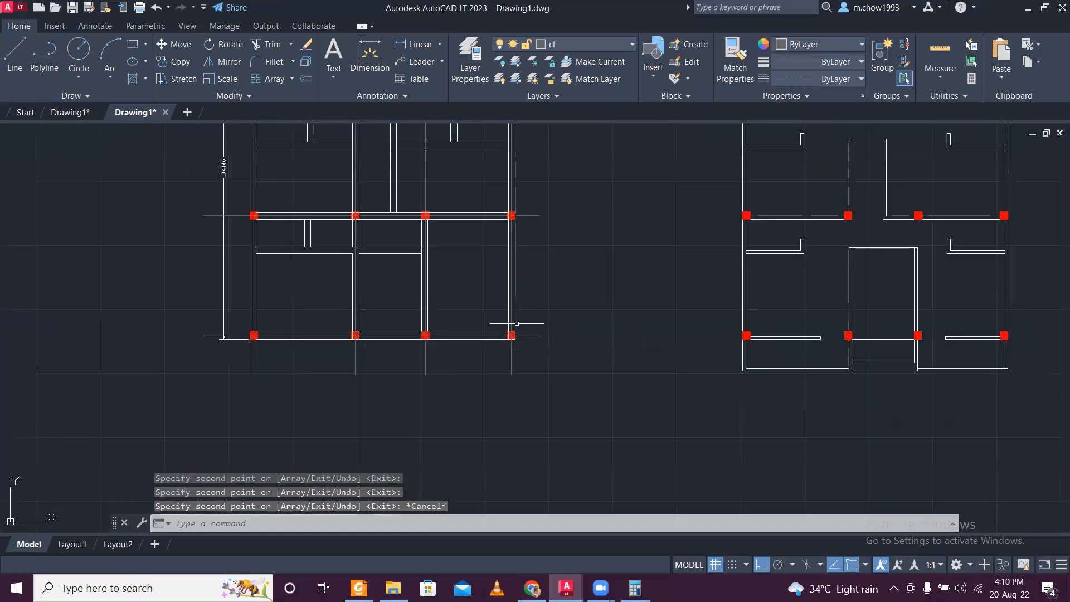
- Delete the overall width and height dimensions from the ground floor plan
{"action": "scroll", "coordinate": [504, 375], "scroll_direction": "up", "scroll_amount": 1}
{"action": "scroll", "coordinate": [306, 285], "scroll_direction": "up", "scroll_amount": 4}
{"action": "scroll", "coordinate": [307, 285], "scroll_direction": "up", "scroll_amount": 4}
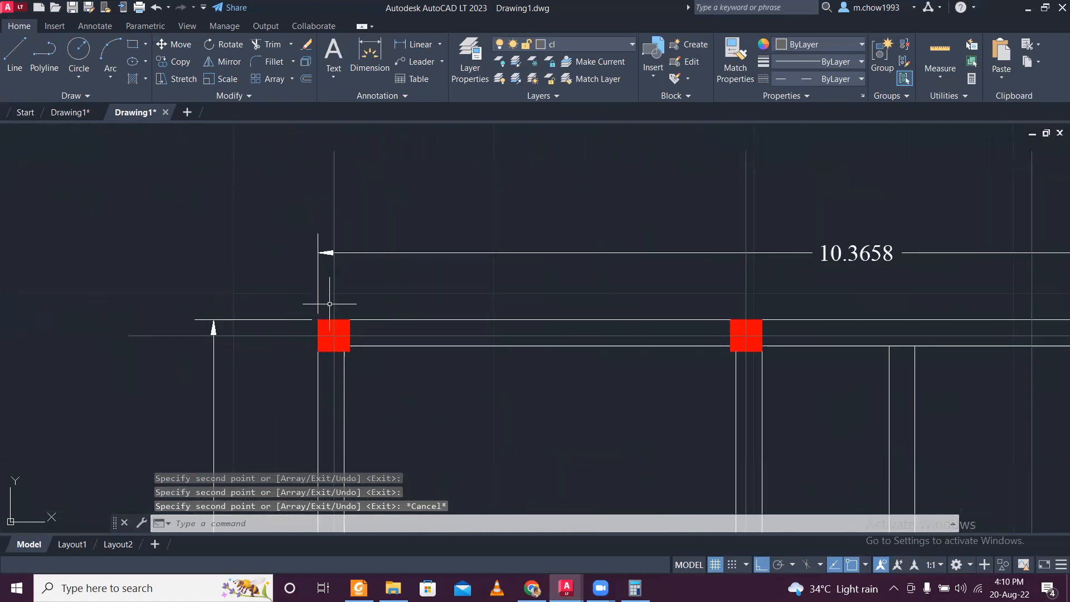
{"action": "left_click", "coordinate": [317, 299]}
{"action": "left_click_drag", "start_coordinate": [275, 345], "coordinate": [192, 369]}
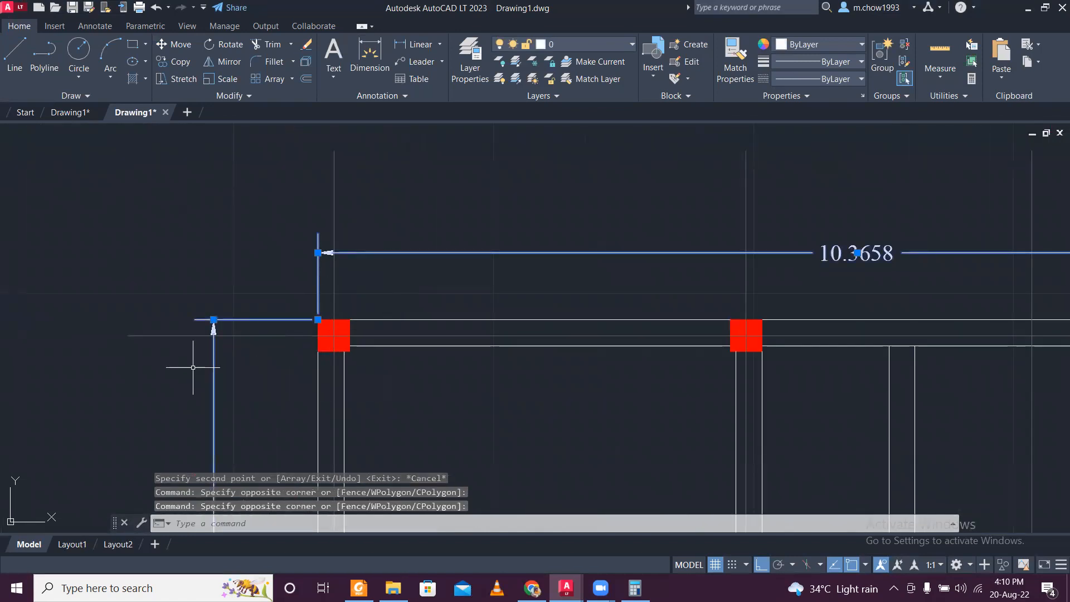
{"action": "key", "text": "Delete"}
{"action": "scroll", "coordinate": [248, 262], "scroll_direction": "down", "scroll_amount": 4}
{"action": "mouse_move", "coordinate": [319, 331]}
{"action": "middle_mouse_down"}
{"action": "mouse_move", "coordinate": [335, 258]}
{"action": "mouse_move", "coordinate": [373, 365]}
{"action": "mouse_move", "coordinate": [380, 360]}
{"action": "middle_mouse_up"}
{"action": "scroll", "coordinate": [332, 301], "scroll_direction": "up", "scroll_amount": 2}
{"action": "scroll", "coordinate": [364, 257], "scroll_direction": "down", "scroll_amount": 2}
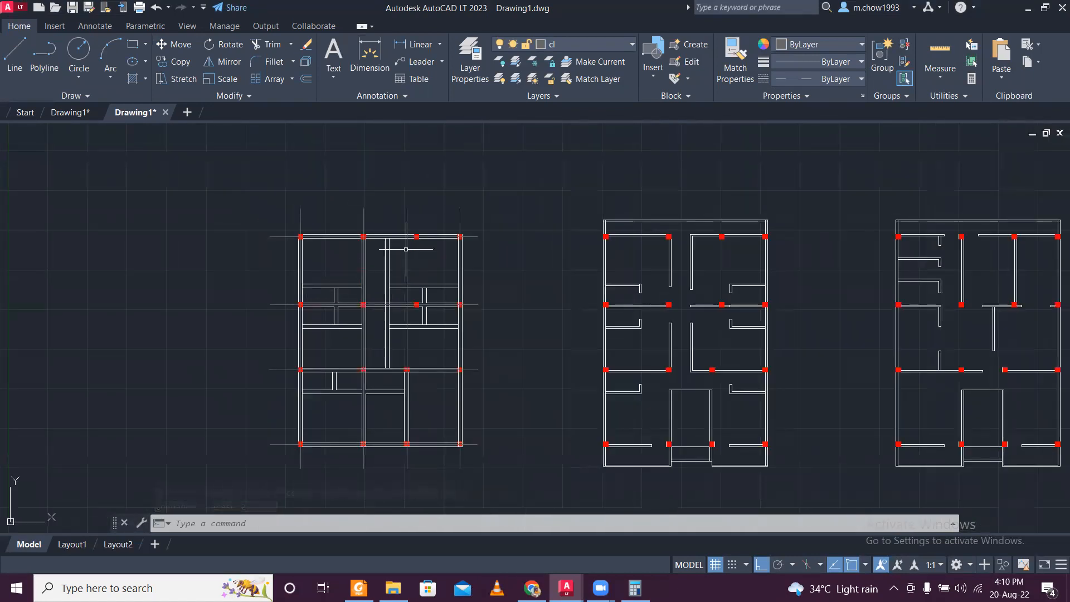
{"action": "scroll", "coordinate": [387, 229], "scroll_direction": "up", "scroll_amount": 2}
{"action": "scroll", "coordinate": [324, 207], "scroll_direction": "down", "scroll_amount": 2}
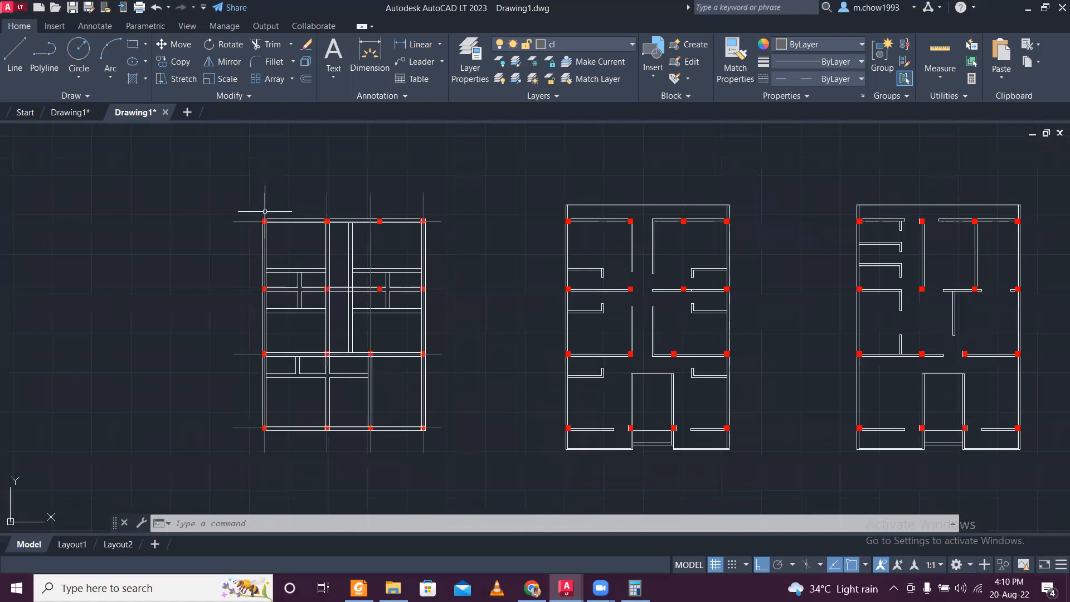
{"action": "scroll", "coordinate": [299, 219], "scroll_direction": "up", "scroll_amount": 1}
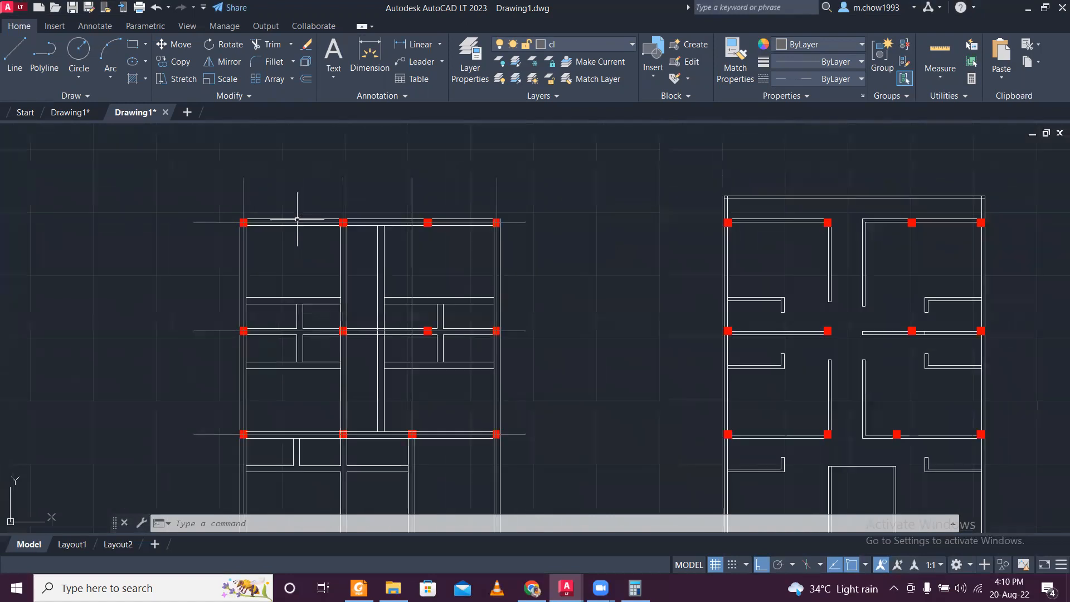
{"action": "scroll", "coordinate": [283, 284], "scroll_direction": "up", "scroll_amount": 1}
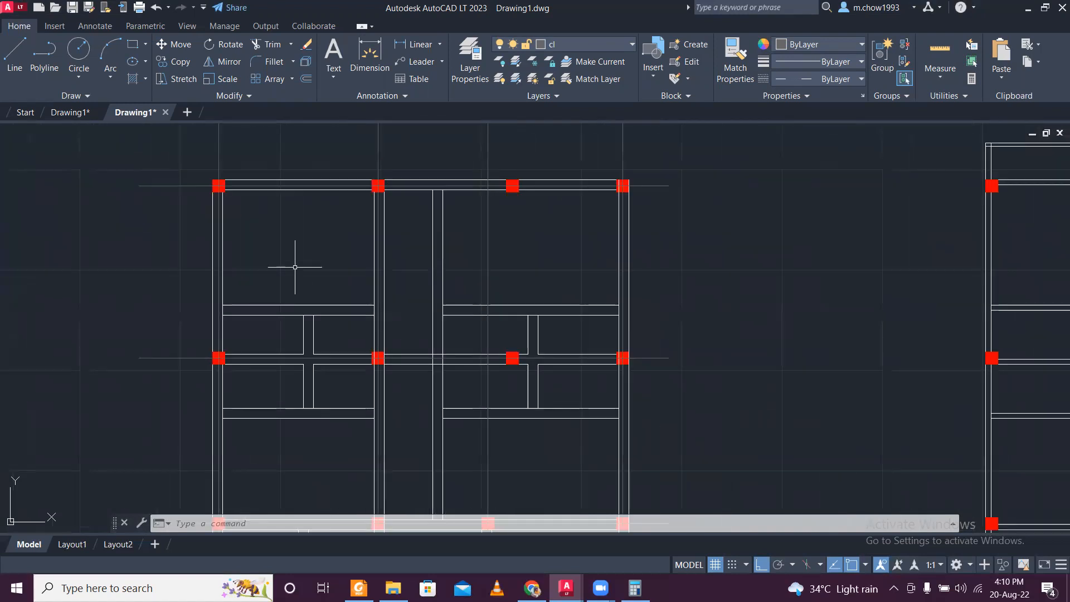
{"action": "scroll", "coordinate": [295, 267], "scroll_direction": "down", "scroll_amount": 2}
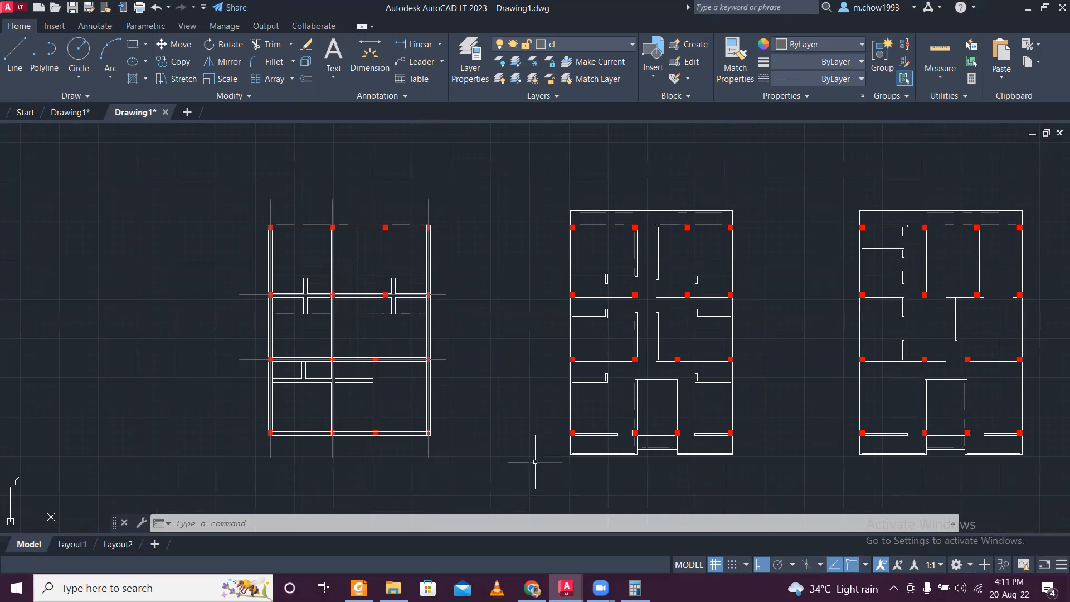
{"action": "scroll", "coordinate": [310, 232], "scroll_direction": "up", "scroll_amount": 6}
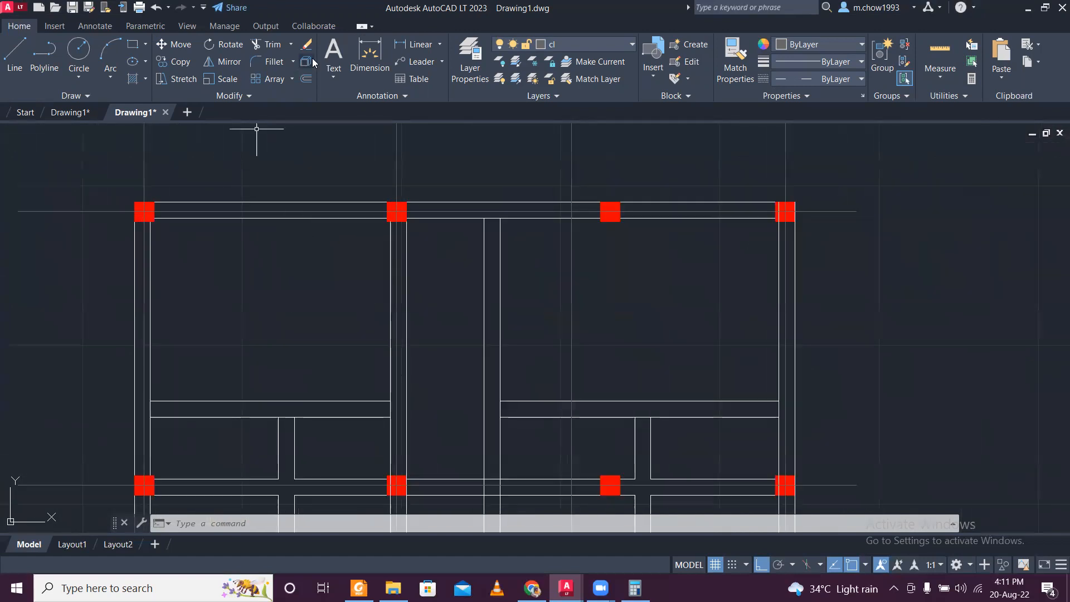
{"action": "scroll", "coordinate": [320, 141], "scroll_direction": "down", "scroll_amount": 2}
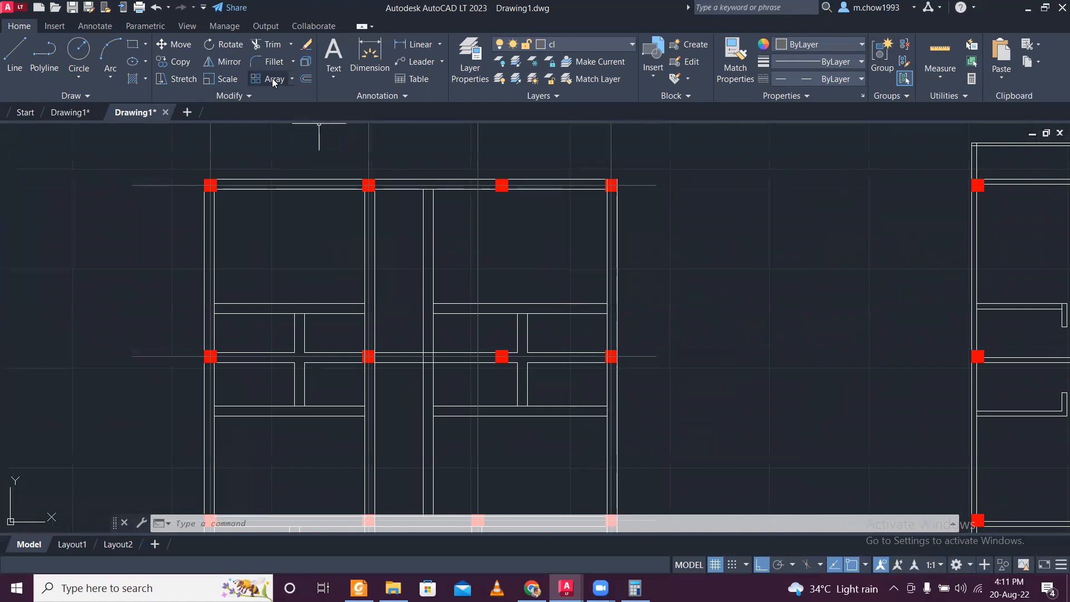
{"action": "left_click", "coordinate": [15, 53]}
{"action": "scroll", "coordinate": [285, 333], "scroll_direction": "up", "scroll_amount": 2}
{"action": "left_click", "coordinate": [278, 286]}
{"action": "left_click", "coordinate": [278, 302]}
{"action": "key", "text": "Escape"}
{"action": "scroll", "coordinate": [292, 298], "scroll_direction": "up", "scroll_amount": 4}
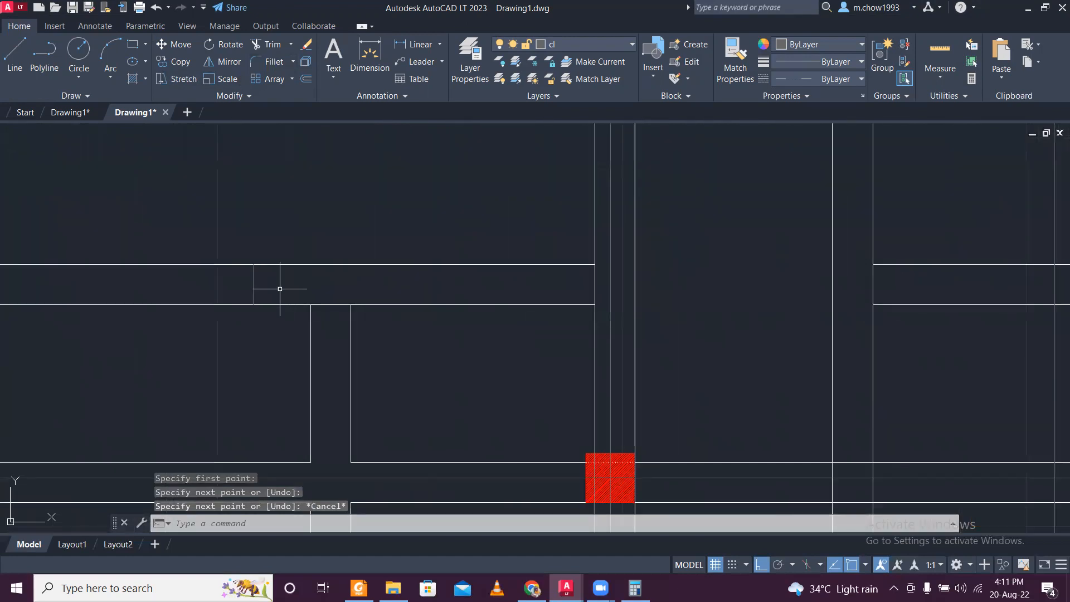
{"action": "left_click_drag", "start_coordinate": [280, 289], "coordinate": [222, 275]}
{"action": "key", "text": "Delete"}
- Make layer 0 current and draw a short line across the thickness of the upper-left horizontal interior wall
{"action": "left_click", "coordinate": [560, 45]}
{"action": "left_click", "coordinate": [548, 62]}
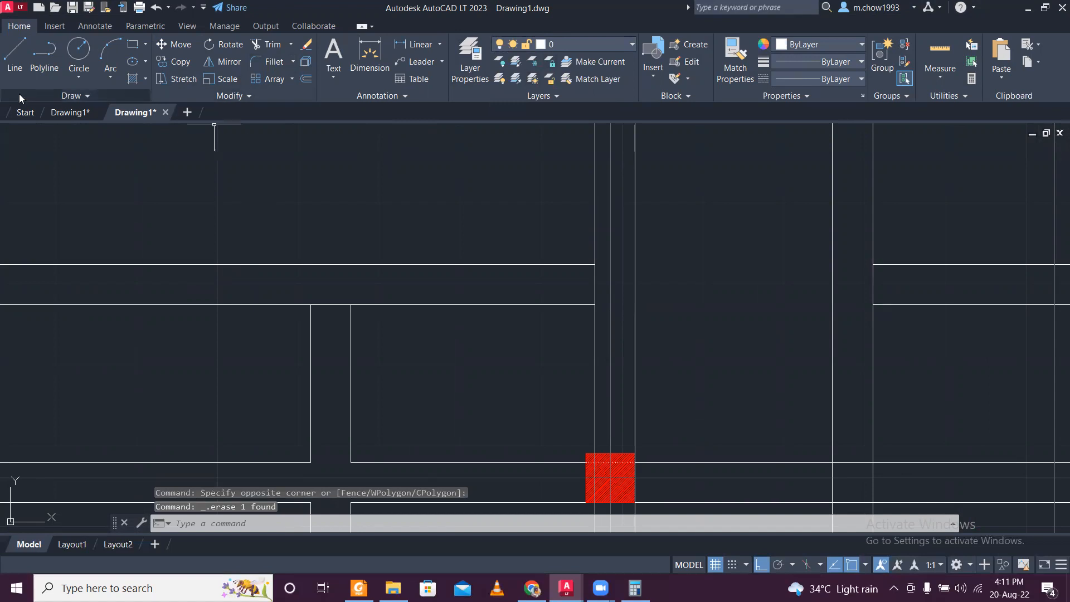
{"action": "left_click", "coordinate": [14, 50]}
{"action": "left_click", "coordinate": [148, 265]}
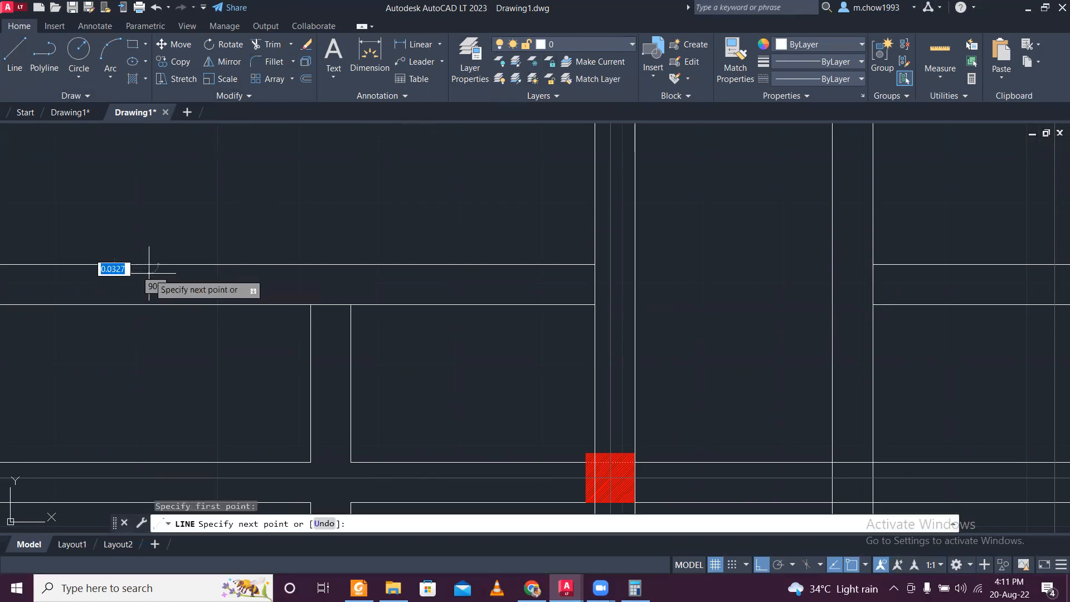
{"action": "left_click", "coordinate": [149, 304]}
{"action": "key", "text": "Escape"}
- Draw a short line across the thickness of the left vertical partition just above the second column row
{"action": "scroll", "coordinate": [149, 296], "scroll_direction": "down", "scroll_amount": 4}
{"action": "middle_click_drag", "start_coordinate": [657, 285], "coordinate": [467, 337]}
{"action": "scroll", "coordinate": [444, 348], "scroll_direction": "up", "scroll_amount": 2}
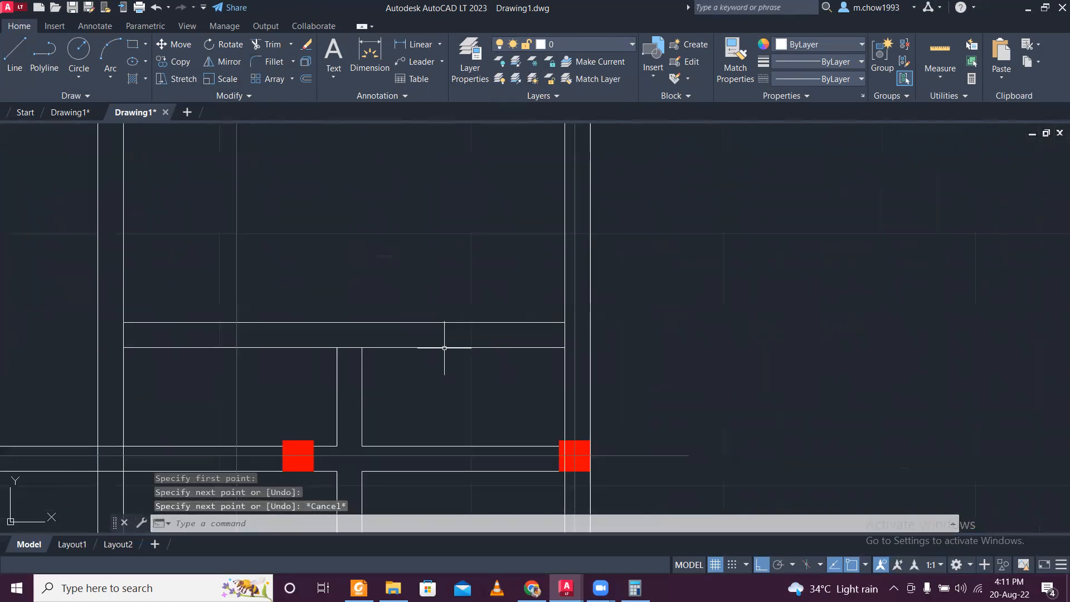
{"action": "key", "text": "Return"}
{"action": "key", "text": "Escape"}
{"action": "scroll", "coordinate": [299, 363], "scroll_direction": "down", "scroll_amount": 3}
{"action": "scroll", "coordinate": [228, 367], "scroll_direction": "up", "scroll_amount": 1}
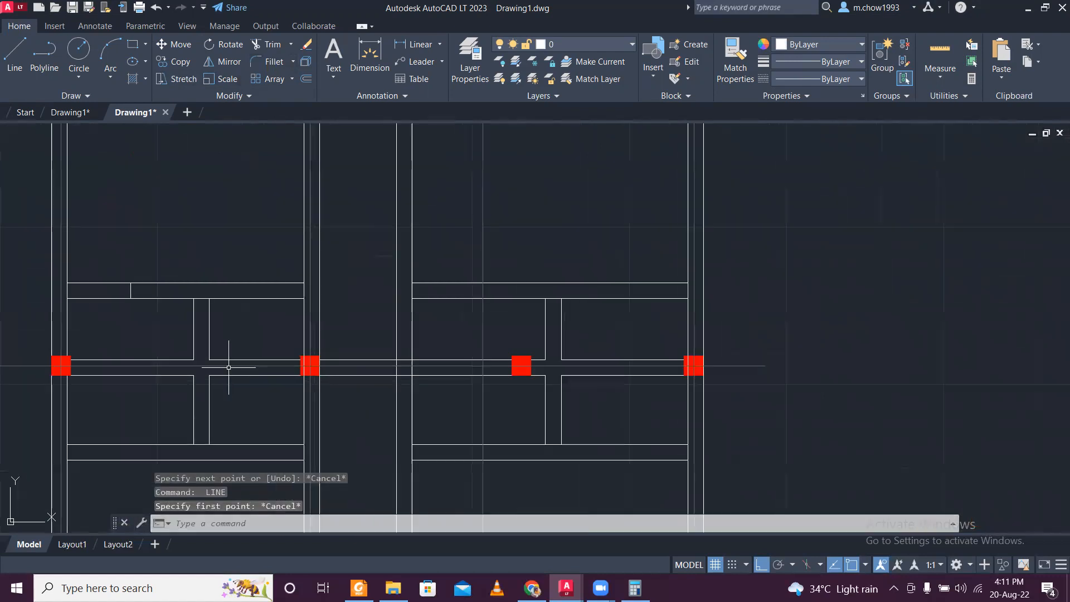
{"action": "scroll", "coordinate": [187, 337], "scroll_direction": "up", "scroll_amount": 4}
{"action": "key", "text": "Return"}
{"action": "left_click", "coordinate": [241, 327]}
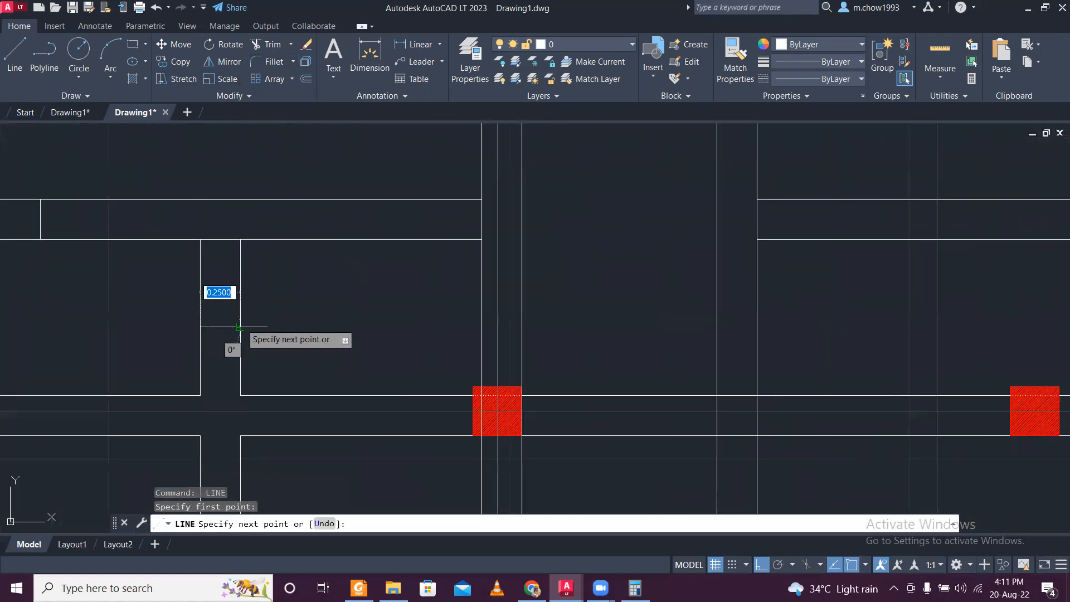
{"action": "key", "text": "Escape"}
{"action": "scroll", "coordinate": [251, 313], "scroll_direction": "down", "scroll_amount": 4}
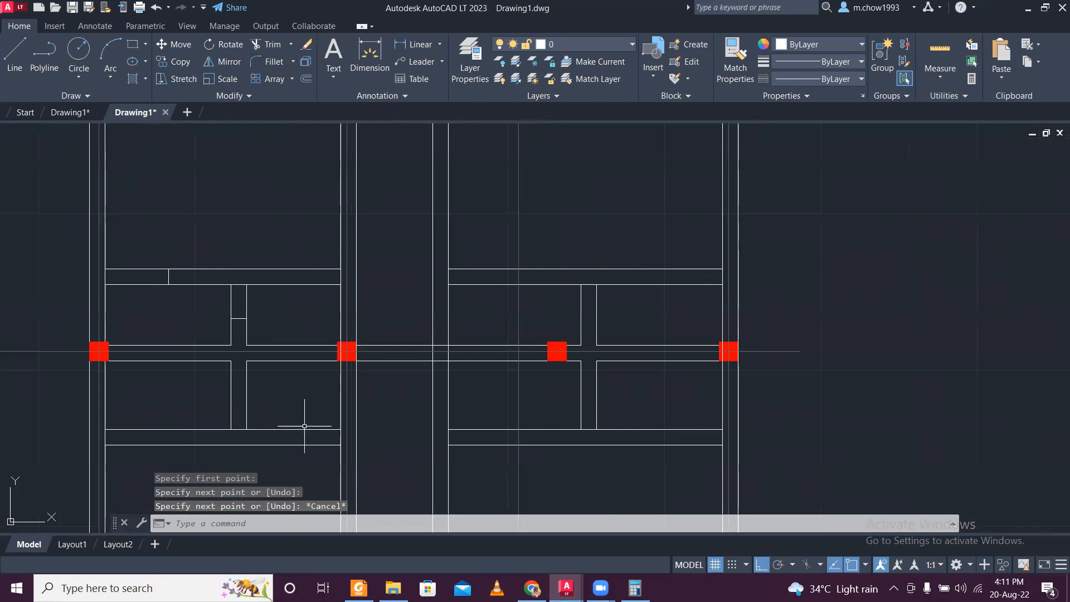
- Draw a short line across the left horizontal interior wall just below the second column row
{"action": "middle_click_drag", "start_coordinate": [305, 426], "coordinate": [327, 349]}
{"action": "key", "text": "Return"}
{"action": "left_click", "coordinate": [203, 352]}
{"action": "left_click", "coordinate": [202, 368]}
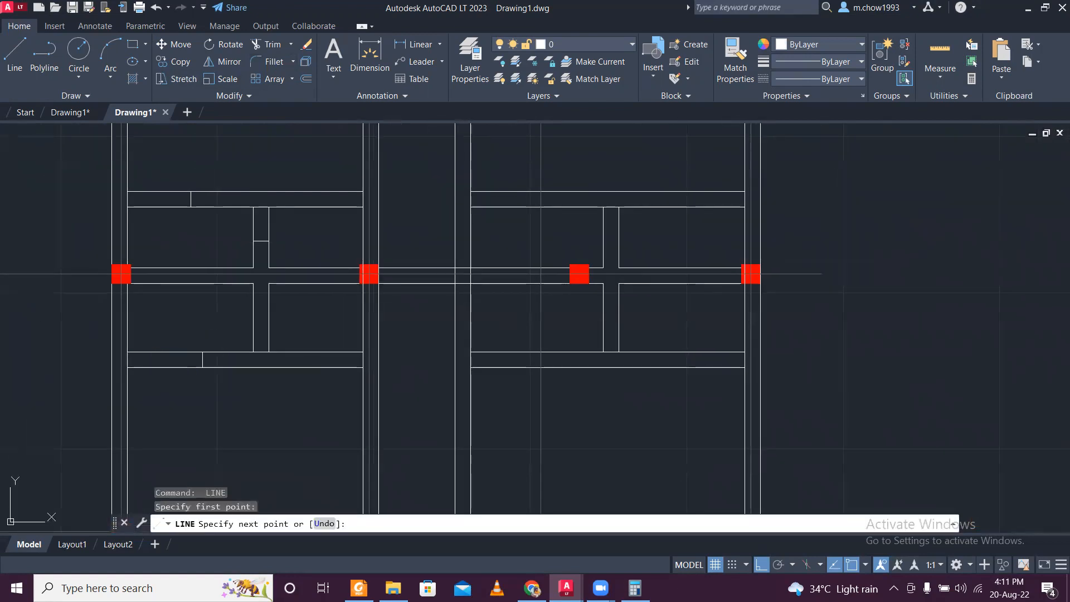
{"action": "key", "text": "Escape"}
- Draw a short line across the left horizontal interior wall below the third column row
{"action": "scroll", "coordinate": [216, 358], "scroll_direction": "down", "scroll_amount": 5}
{"action": "scroll", "coordinate": [232, 407], "scroll_direction": "up", "scroll_amount": 3}
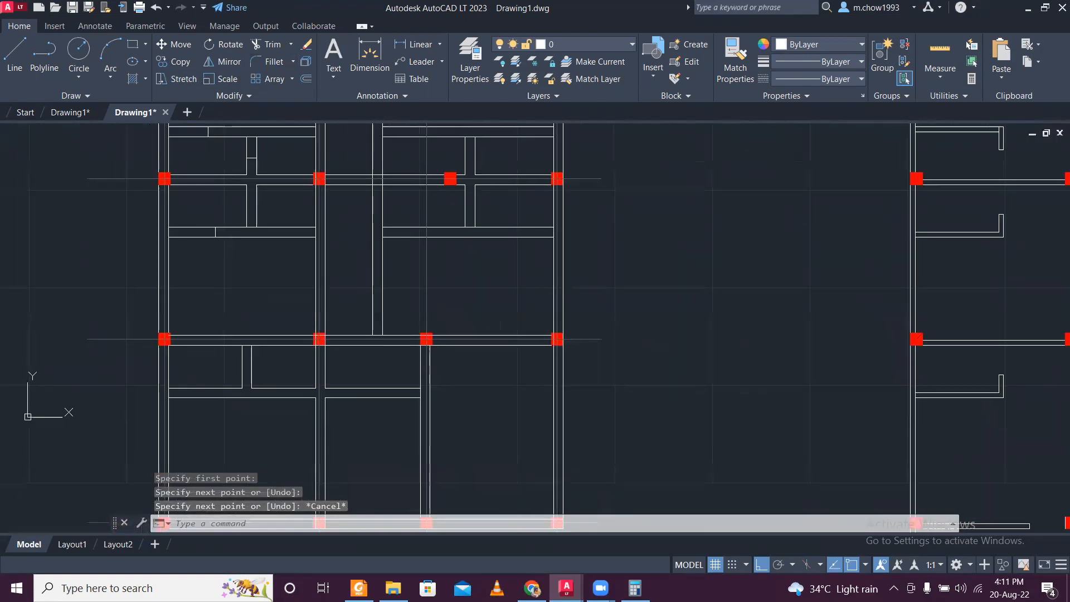
{"action": "scroll", "coordinate": [218, 344], "scroll_direction": "up", "scroll_amount": 4}
{"action": "scroll", "coordinate": [212, 324], "scroll_direction": "down", "scroll_amount": 2}
{"action": "middle_click_drag", "start_coordinate": [215, 432], "coordinate": [215, 358]}
{"action": "key", "text": "Return"}
{"action": "left_click", "coordinate": [201, 332]}
{"action": "left_click", "coordinate": [201, 348]}
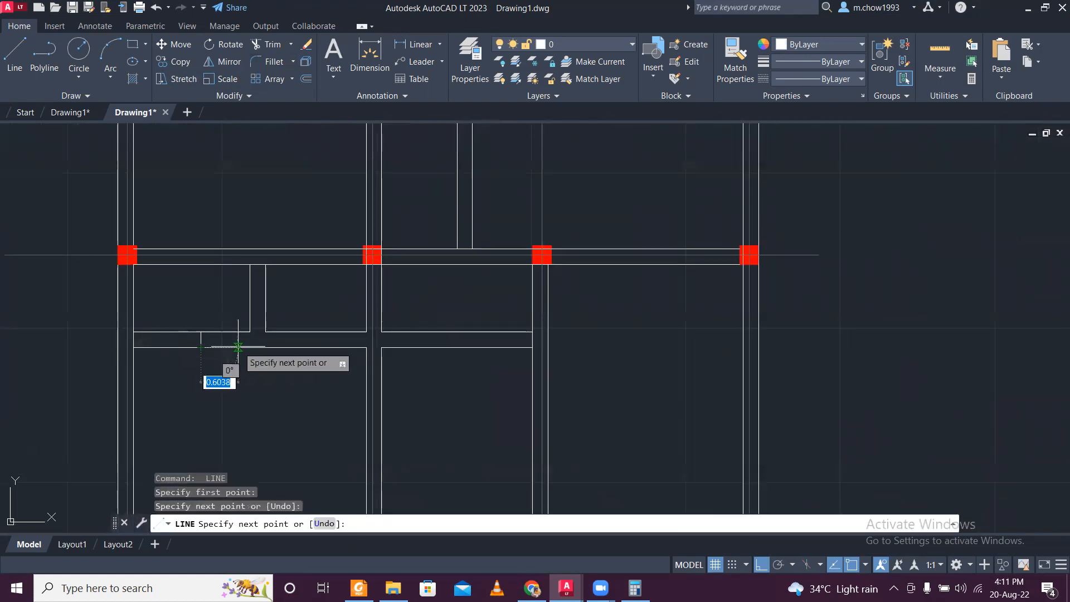
{"action": "key", "text": "Escape"}
- Draw a short line across the long vertical interior wall, a little above the third column row
{"action": "scroll", "coordinate": [238, 344], "scroll_direction": "down", "scroll_amount": 4}
{"action": "middle_click_drag", "start_coordinate": [371, 368], "coordinate": [377, 403]}
{"action": "middle_click_drag", "start_coordinate": [364, 379], "coordinate": [368, 403]}
{"action": "middle_click_drag", "start_coordinate": [362, 339], "coordinate": [363, 372]}
{"action": "scroll", "coordinate": [362, 371], "scroll_direction": "up", "scroll_amount": 2}
{"action": "scroll", "coordinate": [335, 377], "scroll_direction": "up", "scroll_amount": 2}
{"action": "scroll", "coordinate": [323, 375], "scroll_direction": "down", "scroll_amount": 5}
{"action": "scroll", "coordinate": [310, 376], "scroll_direction": "up", "scroll_amount": 5}
{"action": "key", "text": "Return"}
{"action": "left_click", "coordinate": [316, 372]}
{"action": "left_click", "coordinate": [327, 373]}
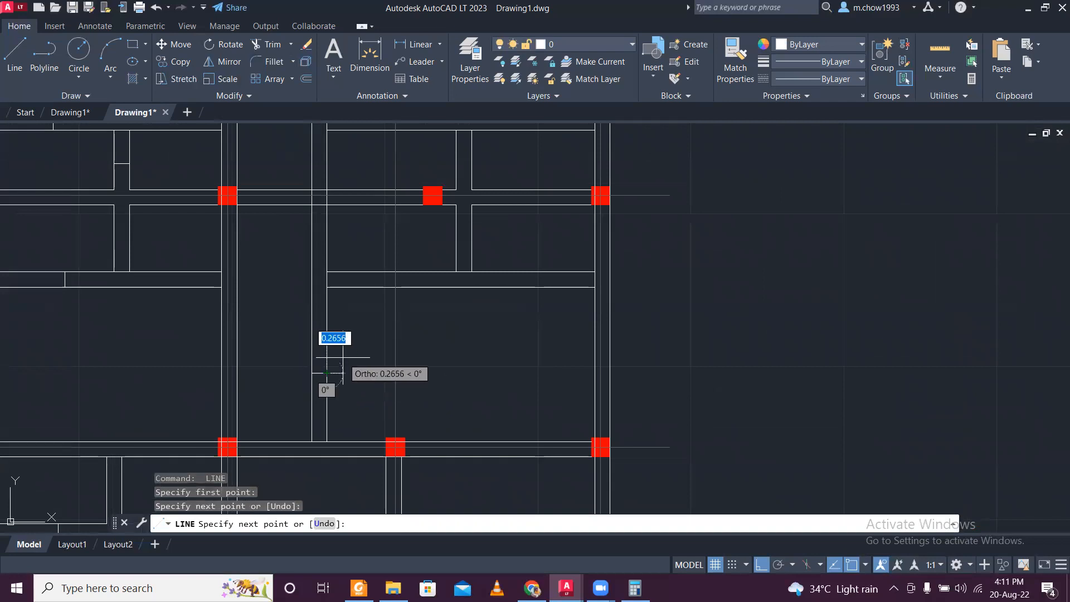
{"action": "key", "text": "Escape"}
- Draw a short line across the right vertical partition just below the second column row
{"action": "scroll", "coordinate": [338, 362], "scroll_direction": "down", "scroll_amount": 3}
{"action": "middle_click_drag", "start_coordinate": [372, 358], "coordinate": [334, 384]}
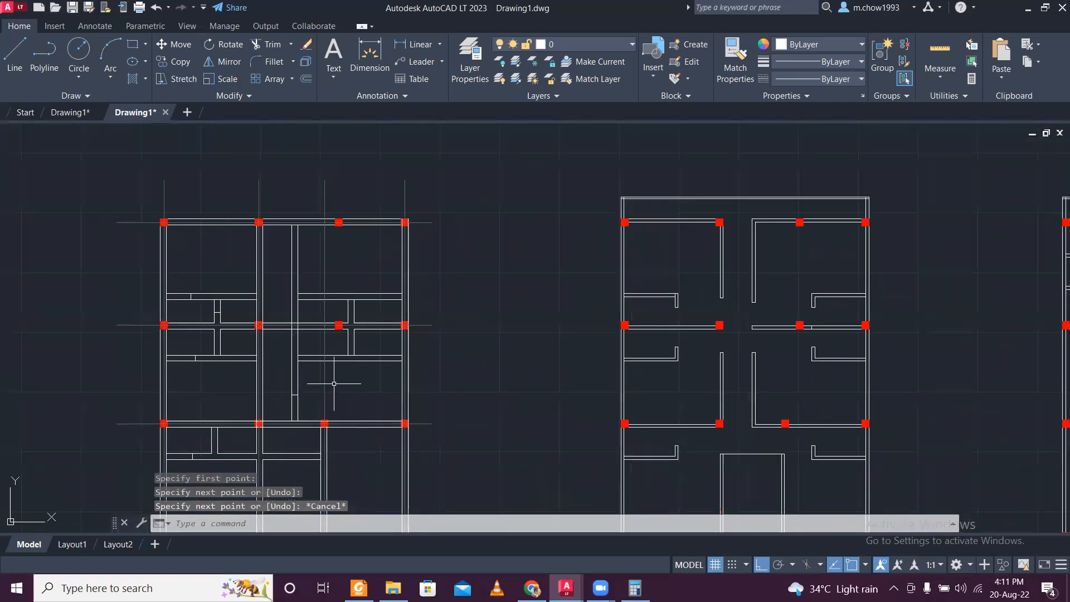
{"action": "scroll", "coordinate": [363, 335], "scroll_direction": "up", "scroll_amount": 5}
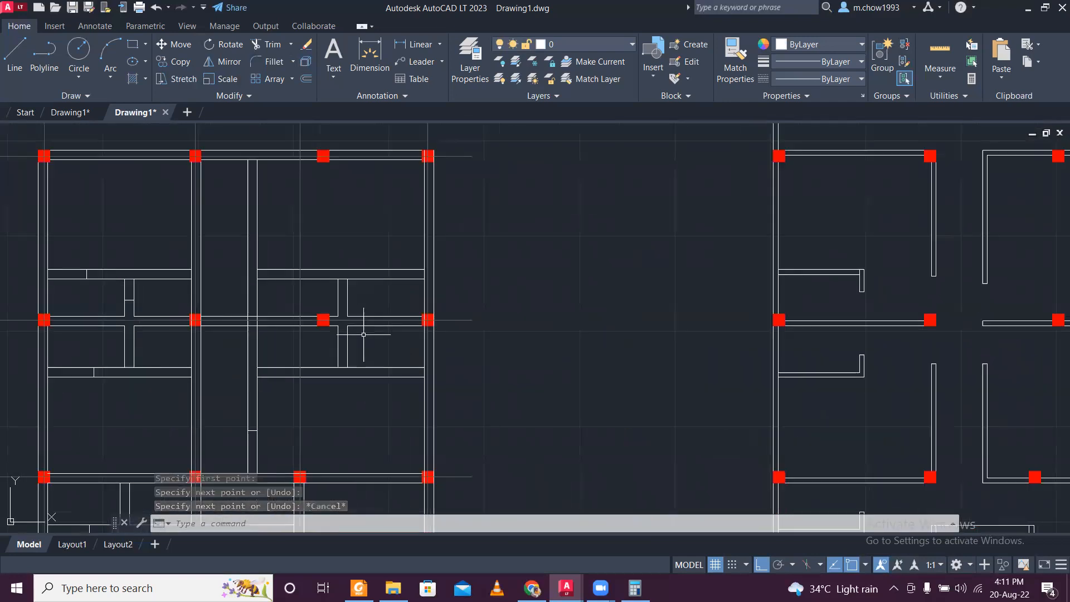
{"action": "scroll", "coordinate": [364, 334], "scroll_direction": "up", "scroll_amount": 5}
{"action": "key", "text": "Return"}
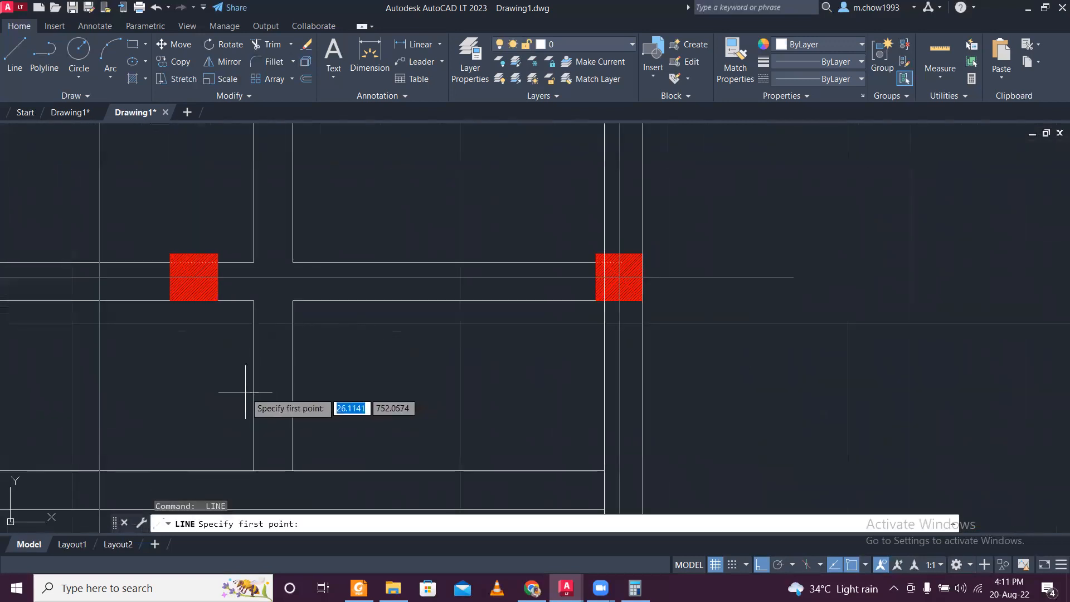
{"action": "left_click", "coordinate": [254, 384]}
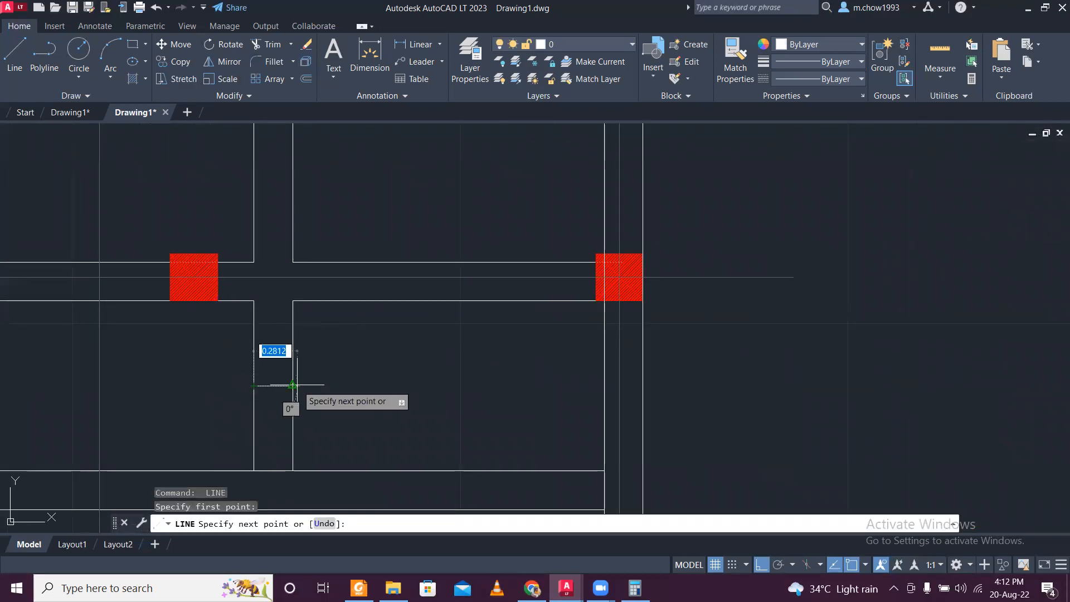
{"action": "left_click", "coordinate": [294, 384]}
{"action": "key", "text": "Escape"}
- Look over the ground floor plan's interior walls and the short lines drawn across them
{"action": "scroll", "coordinate": [313, 368], "scroll_direction": "down", "scroll_amount": 5}
{"action": "scroll", "coordinate": [382, 334], "scroll_direction": "down", "scroll_amount": 4}
{"action": "scroll", "coordinate": [371, 347], "scroll_direction": "up", "scroll_amount": 4}
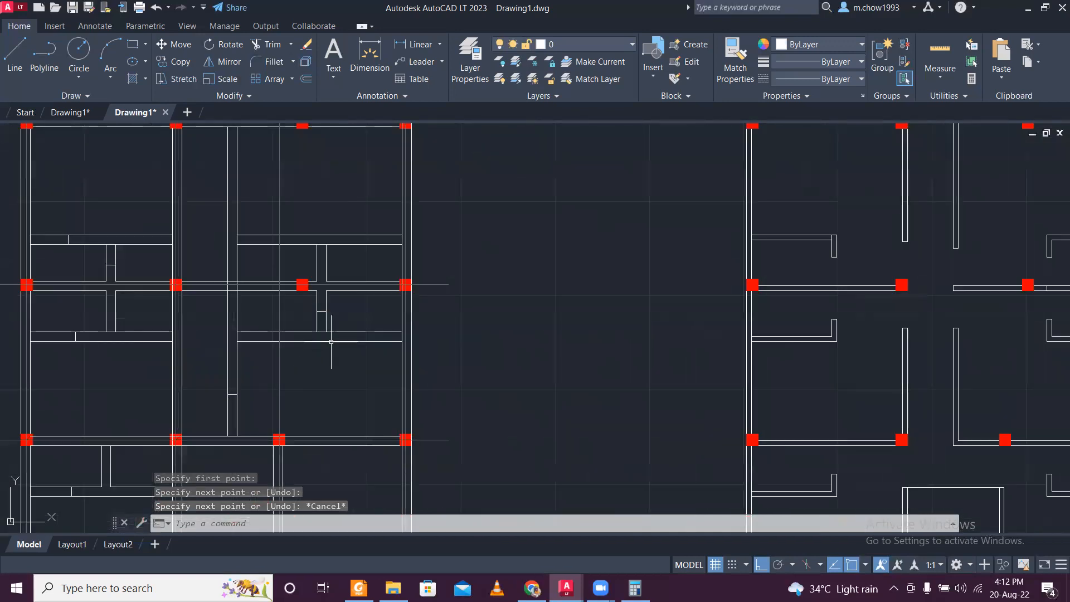
{"action": "scroll", "coordinate": [331, 342], "scroll_direction": "down", "scroll_amount": 2}
{"action": "middle_click_drag", "start_coordinate": [394, 346], "coordinate": [339, 361]}
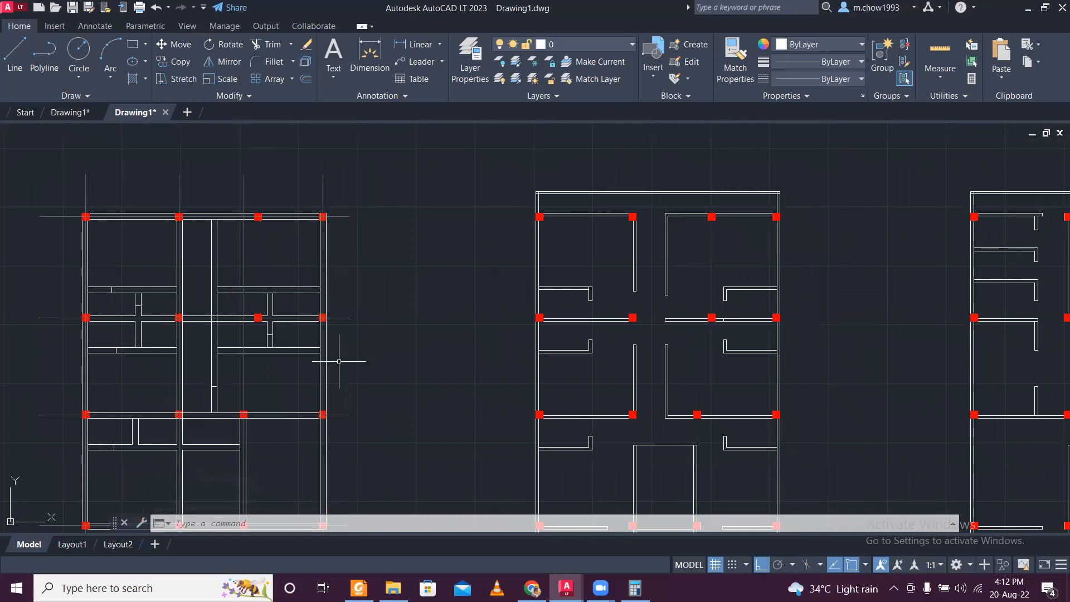
{"action": "middle_click_drag", "start_coordinate": [264, 375], "coordinate": [319, 323]}
{"action": "mouse_move", "coordinate": [303, 371]}
{"action": "middle_mouse_down"}
{"action": "mouse_move", "coordinate": [313, 344]}
{"action": "mouse_move", "coordinate": [310, 359]}
{"action": "mouse_move", "coordinate": [351, 396]}
{"action": "middle_mouse_up"}
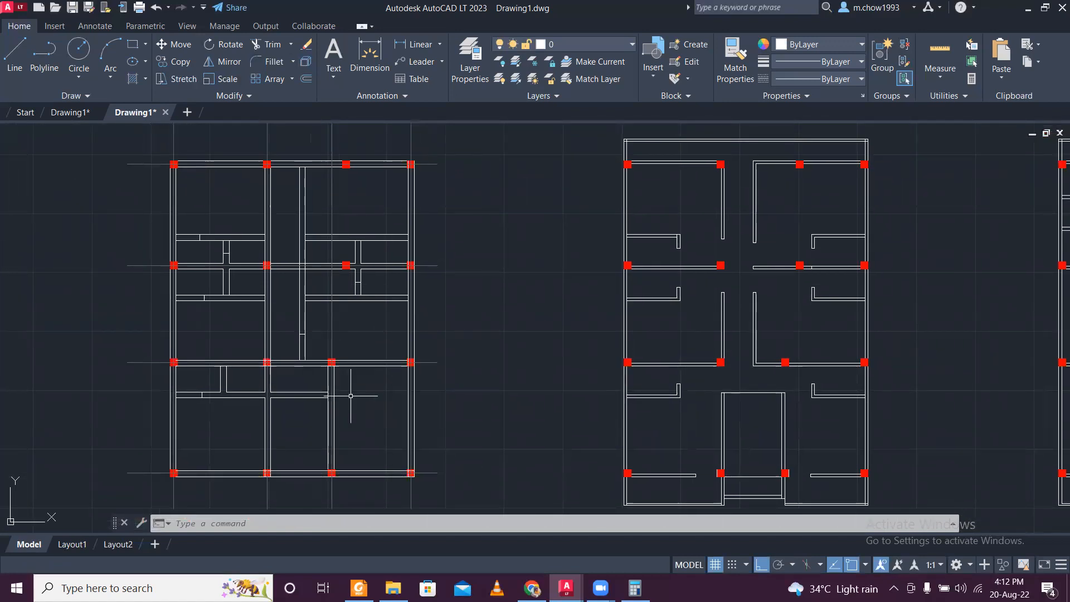
{"action": "scroll", "coordinate": [290, 409], "scroll_direction": "up", "scroll_amount": 2}
{"action": "scroll", "coordinate": [288, 406], "scroll_direction": "down", "scroll_amount": 4}
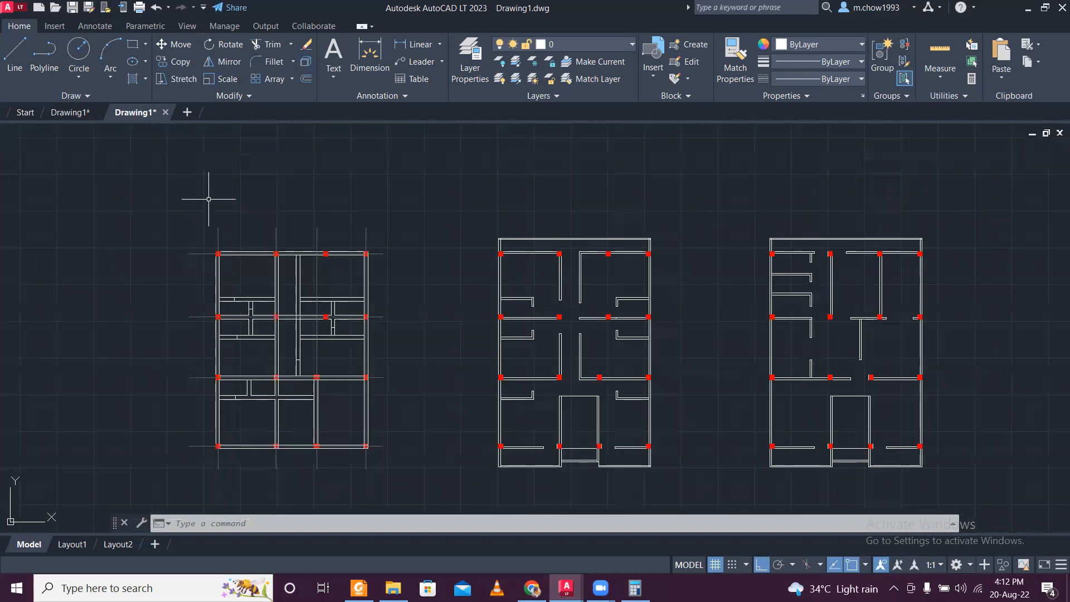
- Copy the top horizontal centre line down to the midpoint of the short line across the upper-left interior wall
{"action": "scroll", "coordinate": [209, 199], "scroll_direction": "up", "scroll_amount": 4}
{"action": "left_click", "coordinate": [198, 339]}
{"action": "left_click", "coordinate": [167, 241]}
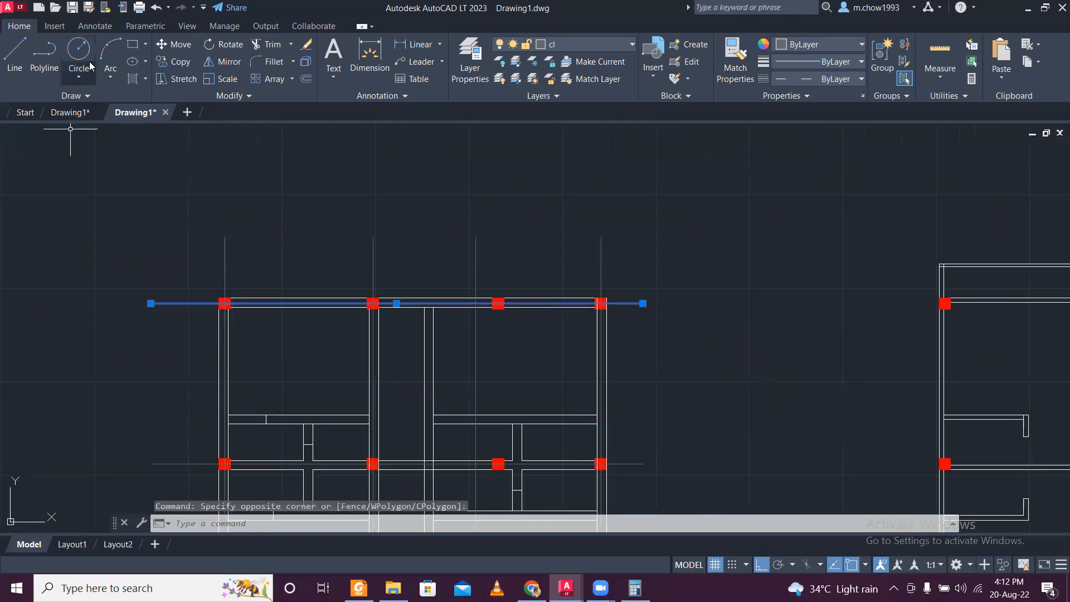
{"action": "left_click", "coordinate": [174, 61]}
{"action": "scroll", "coordinate": [268, 291], "scroll_direction": "up", "scroll_amount": 2}
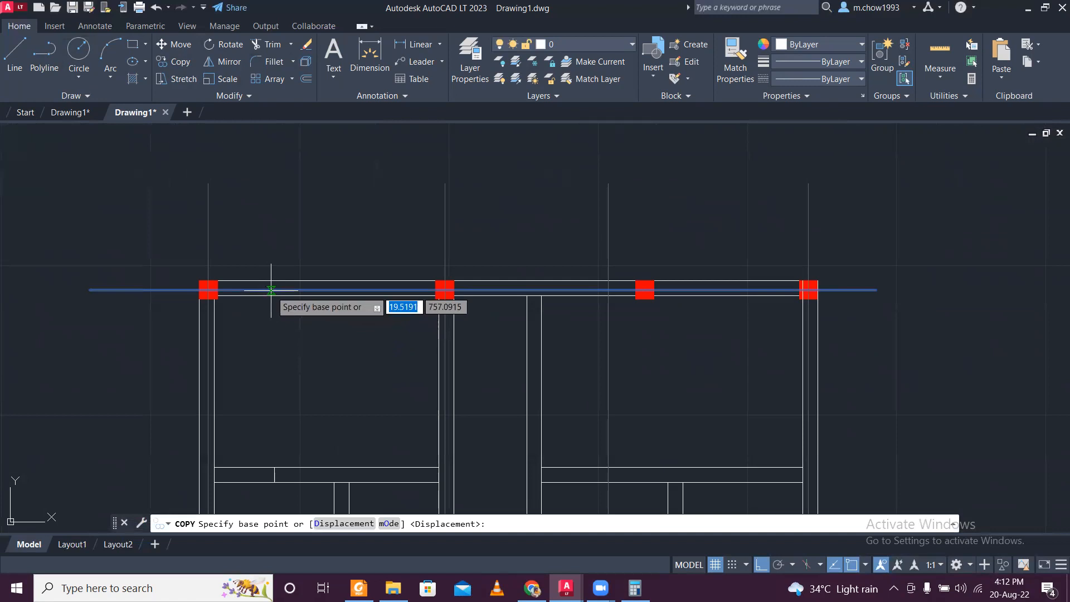
{"action": "left_click", "coordinate": [271, 290]}
{"action": "scroll", "coordinate": [270, 461], "scroll_direction": "up", "scroll_amount": 3}
{"action": "middle_click_drag", "start_coordinate": [257, 487], "coordinate": [278, 358]}
{"action": "scroll", "coordinate": [277, 358], "scroll_direction": "up", "scroll_amount": 2}
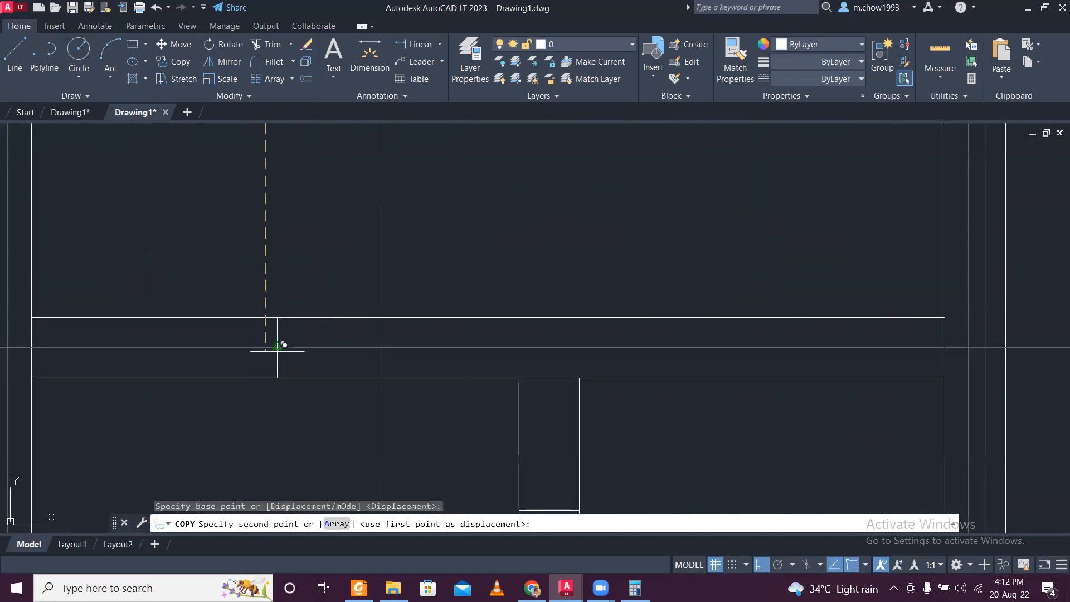
{"action": "scroll", "coordinate": [279, 347], "scroll_direction": "down", "scroll_amount": 5}
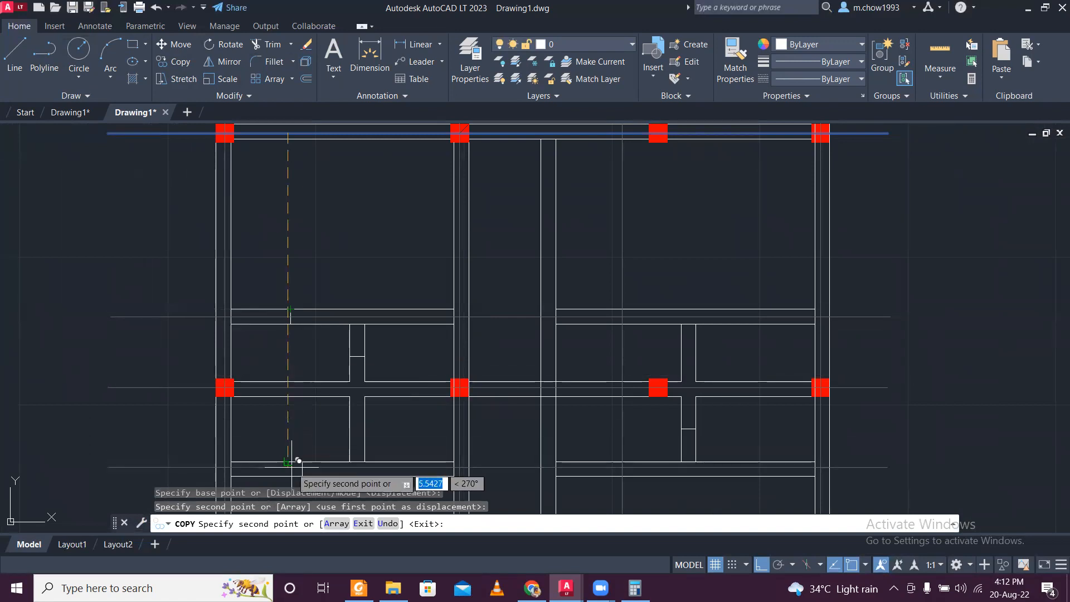
- Place two more copies of the top centre line at the midpoints of the short lines in the two lower horizontal interior walls
{"action": "scroll", "coordinate": [291, 462], "scroll_direction": "up", "scroll_amount": 5}
{"action": "scroll", "coordinate": [328, 438], "scroll_direction": "down", "scroll_amount": 3}
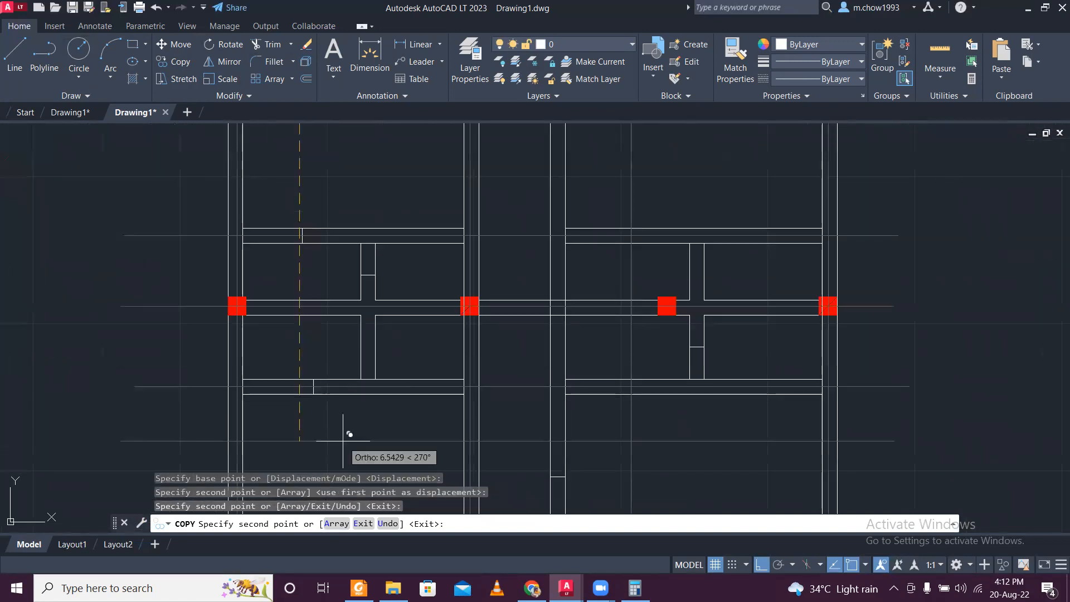
{"action": "scroll", "coordinate": [292, 416], "scroll_direction": "up", "scroll_amount": 3}
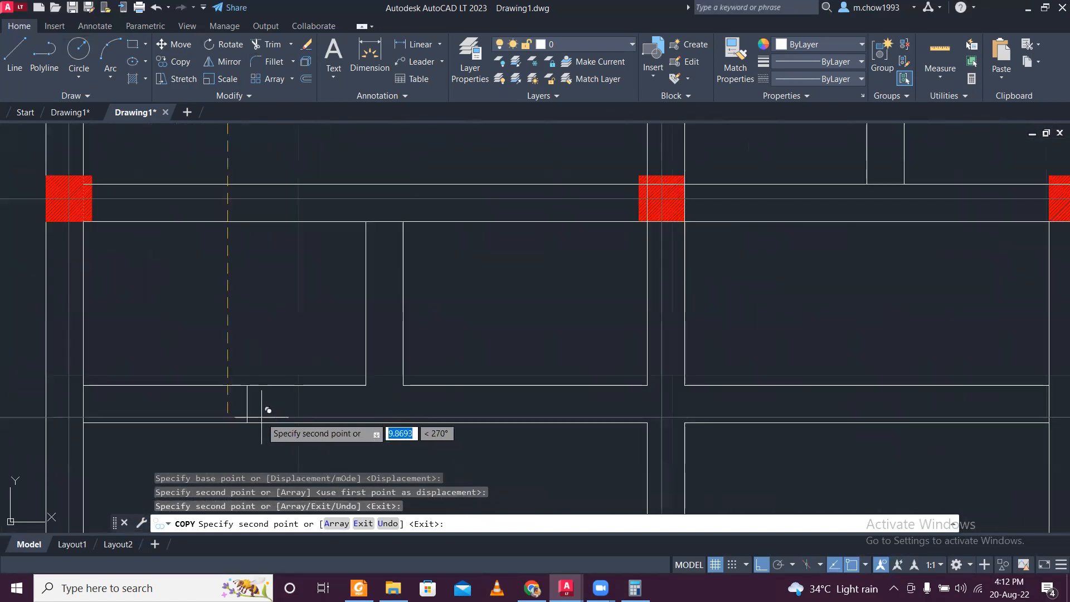
{"action": "scroll", "coordinate": [251, 401], "scroll_direction": "down", "scroll_amount": 6}
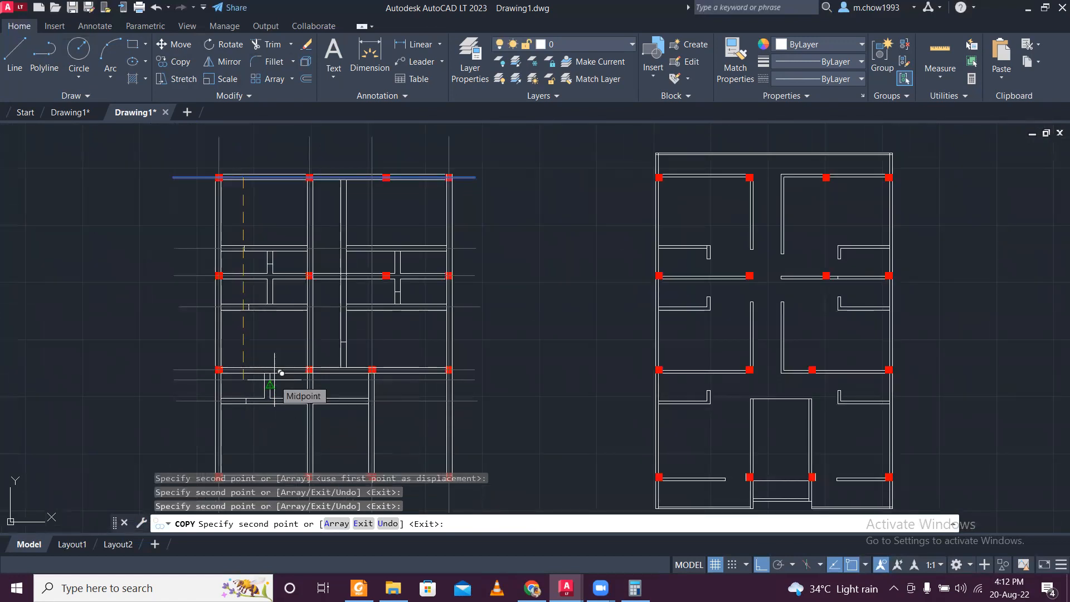
{"action": "key", "text": "Escape"}
{"action": "scroll", "coordinate": [272, 322], "scroll_direction": "up", "scroll_amount": 3}
{"action": "scroll", "coordinate": [273, 304], "scroll_direction": "down", "scroll_amount": 3}
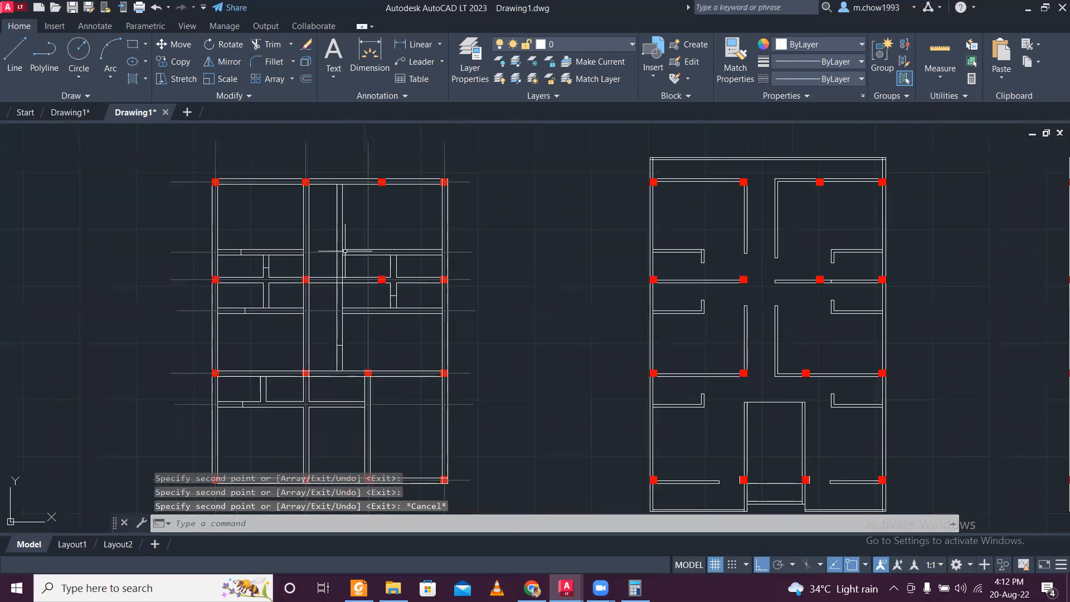
- Copy the vertical centre line of the lower third column to the midpoint of the short line in the right vertical partition
{"action": "scroll", "coordinate": [374, 239], "scroll_direction": "up", "scroll_amount": 3}
{"action": "left_click", "coordinate": [388, 309]}
{"action": "left_click", "coordinate": [365, 307]}
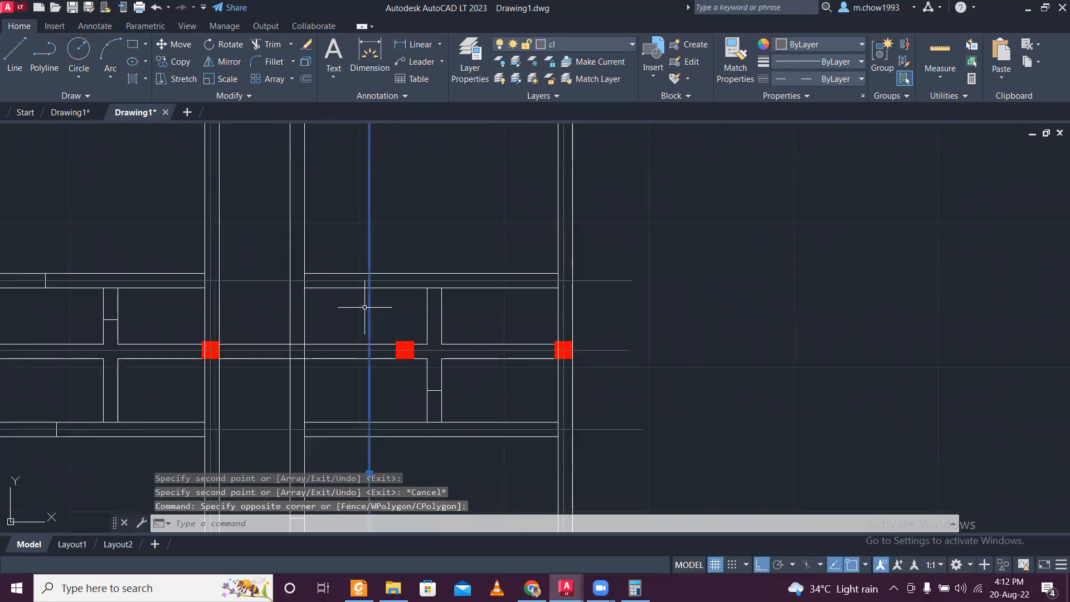
{"action": "left_click", "coordinate": [175, 61]}
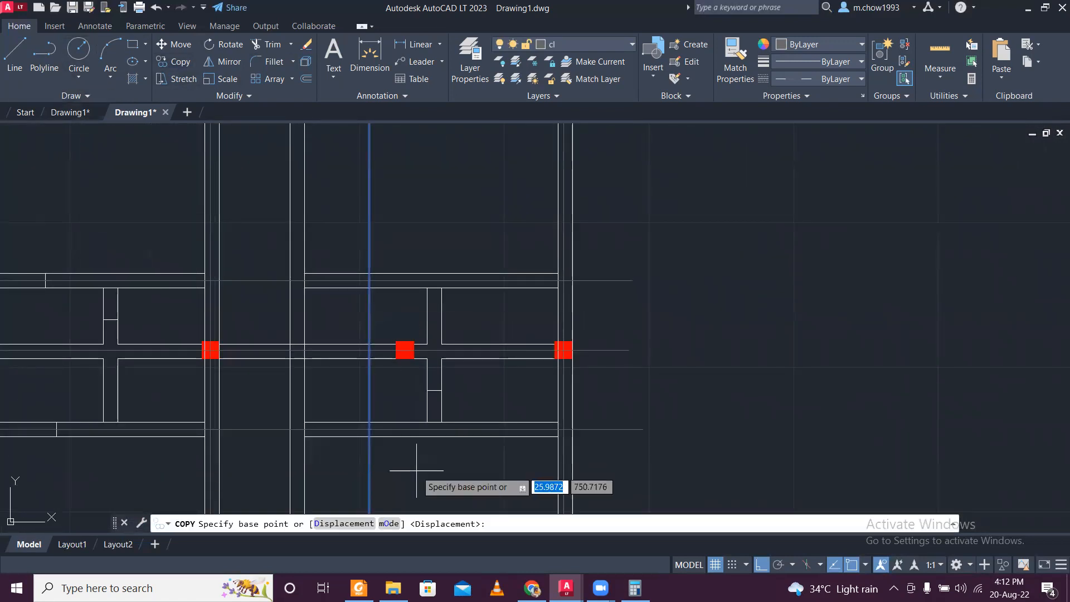
{"action": "scroll", "coordinate": [385, 424], "scroll_direction": "up", "scroll_amount": 2}
{"action": "left_click", "coordinate": [361, 375]}
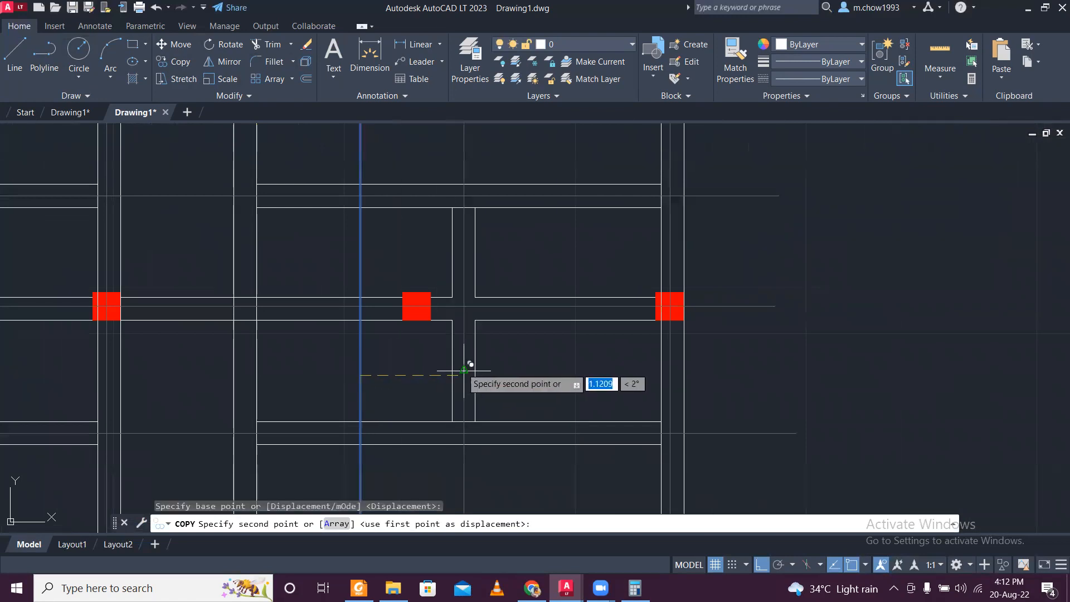
{"action": "left_click", "coordinate": [464, 370]}
{"action": "scroll", "coordinate": [466, 369], "scroll_direction": "down", "scroll_amount": 4}
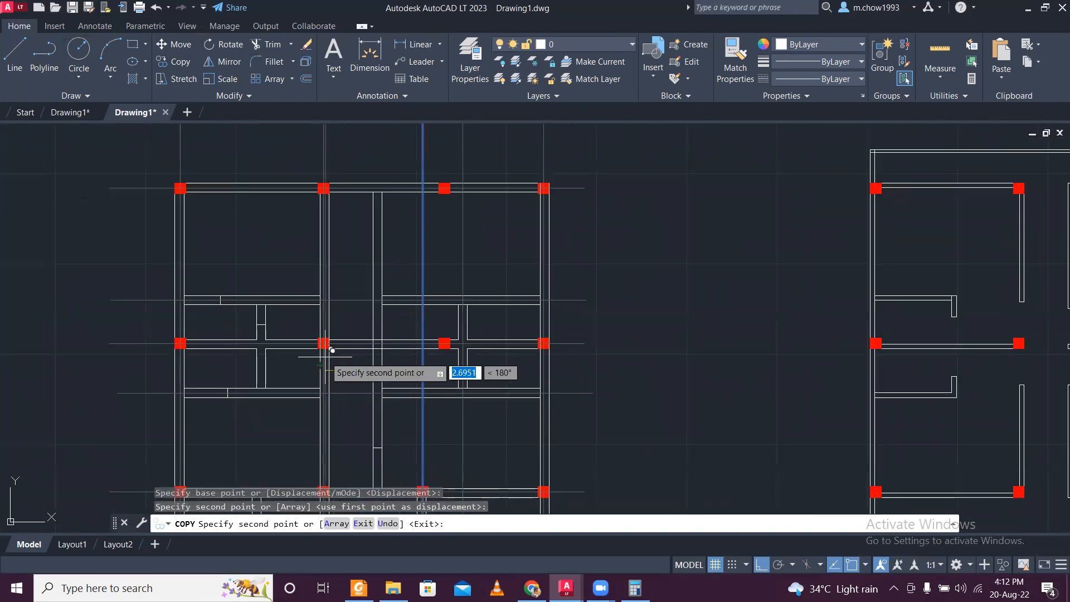
{"action": "key", "text": "Escape"}
- Copy the second column's vertical centre line to the midpoint of the short line in the upper-left vertical partition
{"action": "scroll", "coordinate": [257, 329], "scroll_direction": "up", "scroll_amount": 4}
{"action": "left_click", "coordinate": [179, 312]}
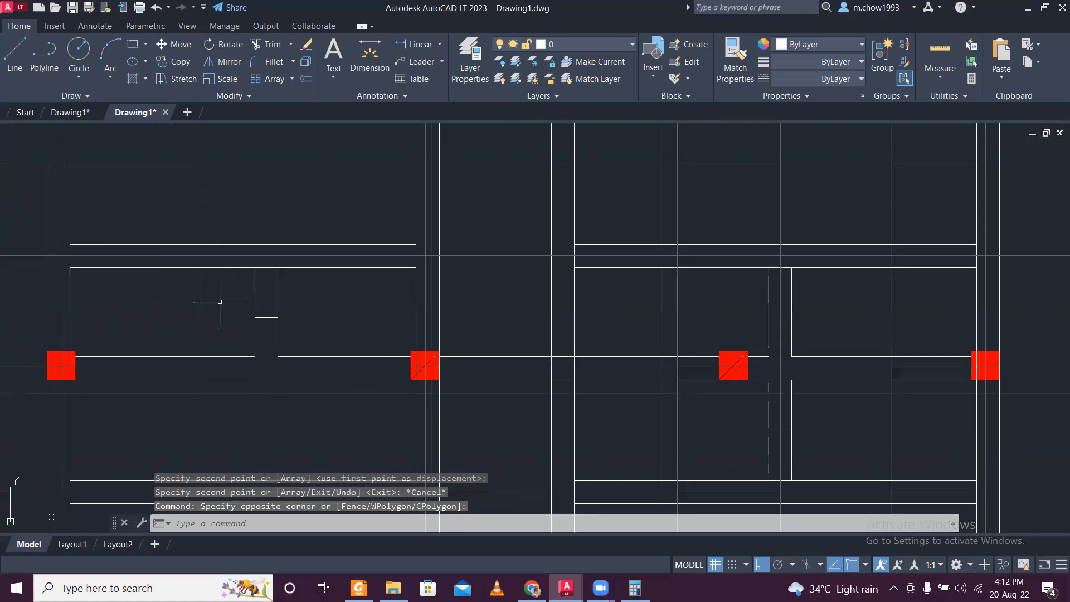
{"action": "scroll", "coordinate": [220, 302], "scroll_direction": "down", "scroll_amount": 2}
{"action": "scroll", "coordinate": [350, 301], "scroll_direction": "up", "scroll_amount": 4}
{"action": "left_click", "coordinate": [382, 297]}
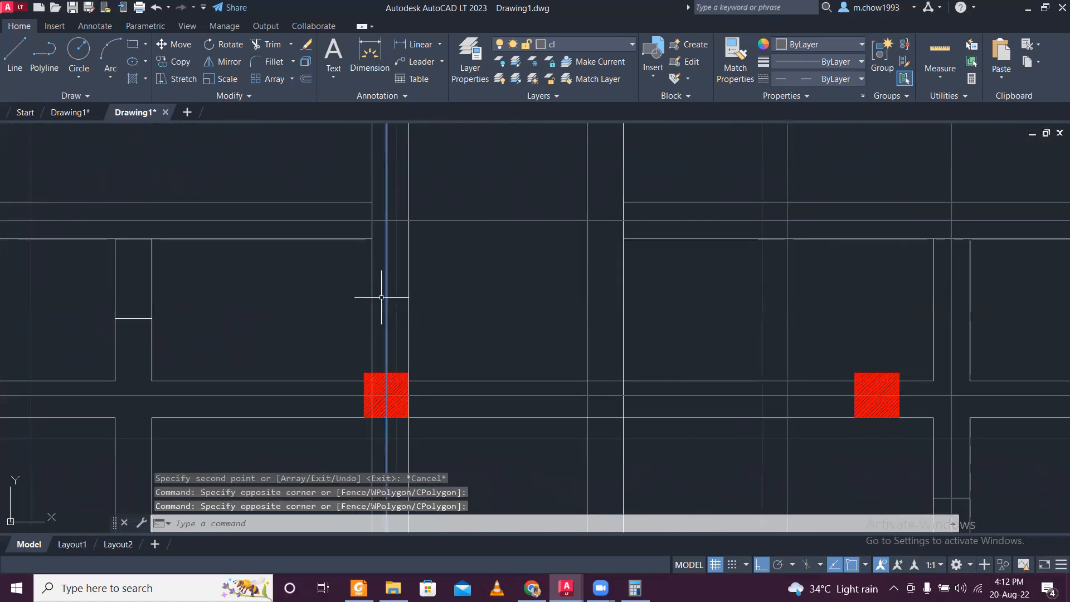
{"action": "left_click", "coordinate": [162, 66]}
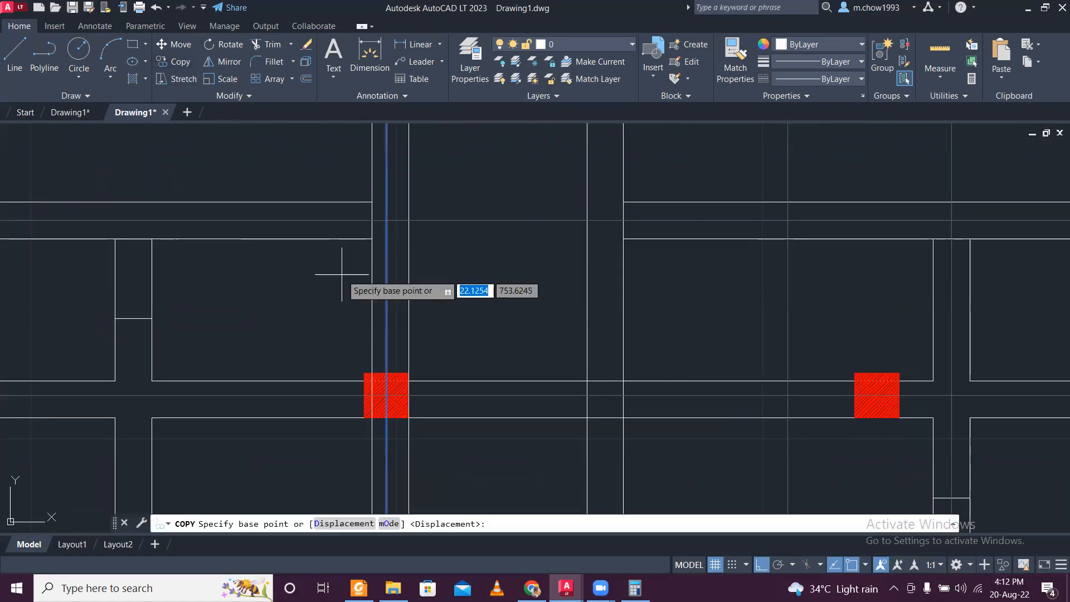
{"action": "left_click", "coordinate": [385, 312]}
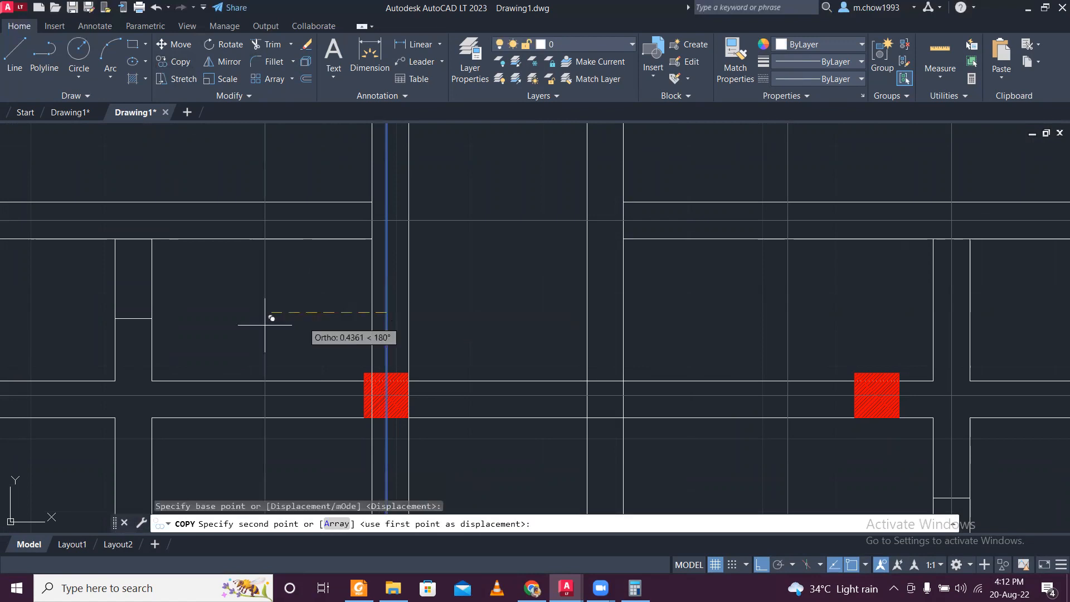
{"action": "left_click", "coordinate": [136, 311]}
{"action": "scroll", "coordinate": [249, 292], "scroll_direction": "down", "scroll_amount": 4}
{"action": "key", "text": "Escape"}
- Draw a rectangle about 11.95 by 15.06 around the ground floor plan, crossing the overhanging ends of the centre lines
{"action": "scroll", "coordinate": [254, 295], "scroll_direction": "down", "scroll_amount": 3}
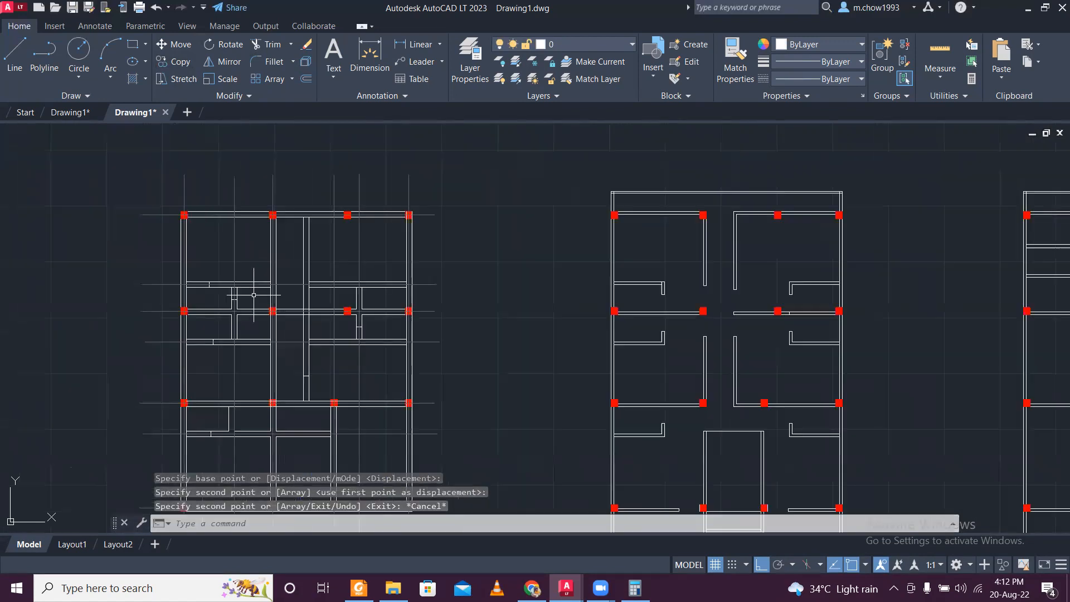
{"action": "scroll", "coordinate": [232, 352], "scroll_direction": "down", "scroll_amount": 2}
{"action": "scroll", "coordinate": [216, 335], "scroll_direction": "up", "scroll_amount": 2}
{"action": "scroll", "coordinate": [220, 340], "scroll_direction": "down", "scroll_amount": 3}
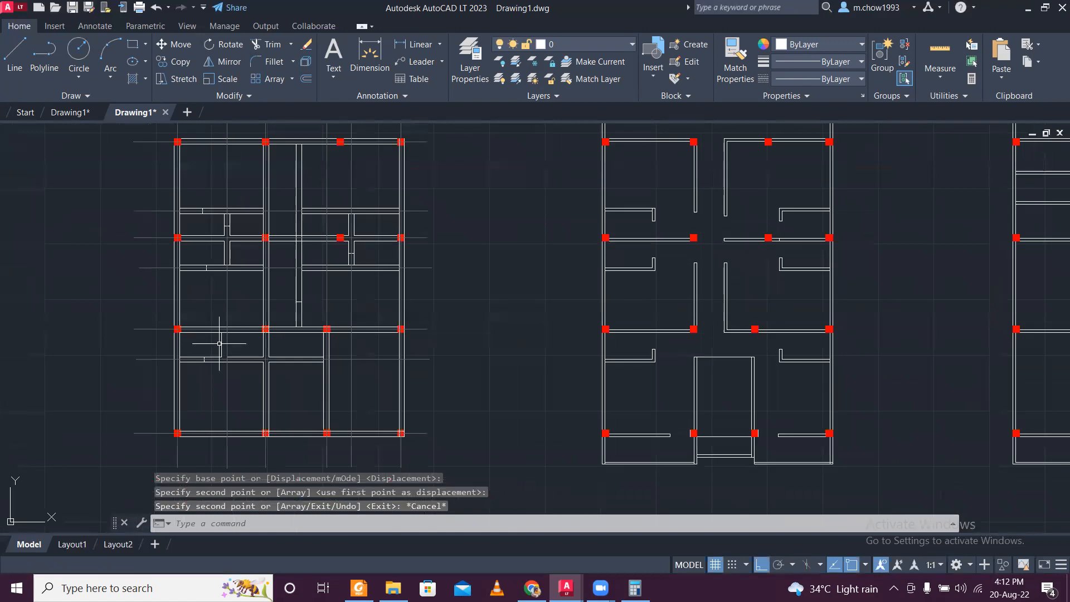
{"action": "left_click", "coordinate": [134, 48]}
{"action": "left_click", "coordinate": [135, 48]}
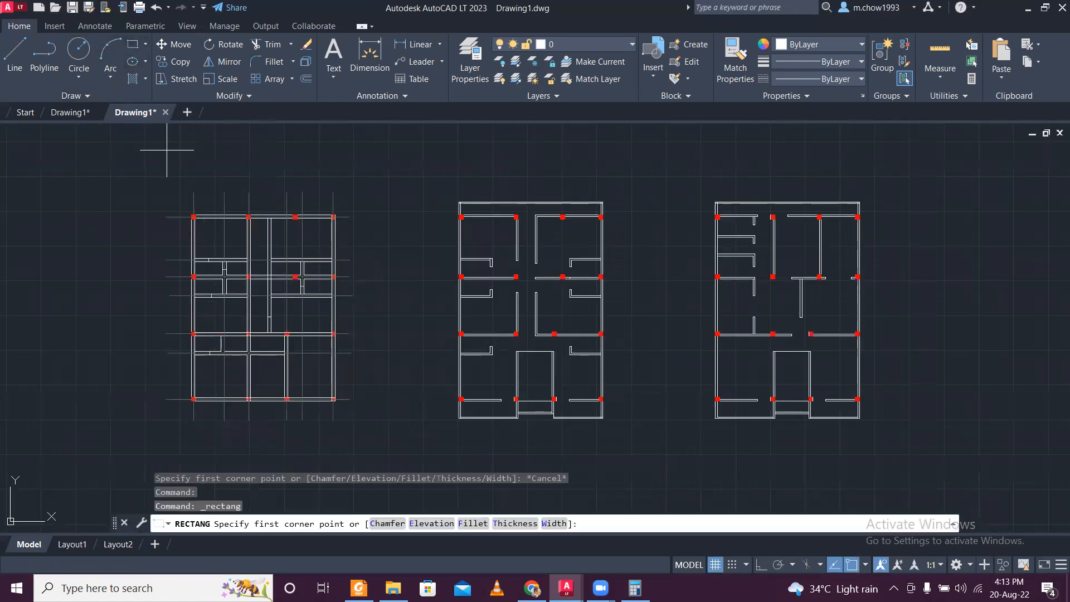
{"action": "left_click", "coordinate": [174, 199]}
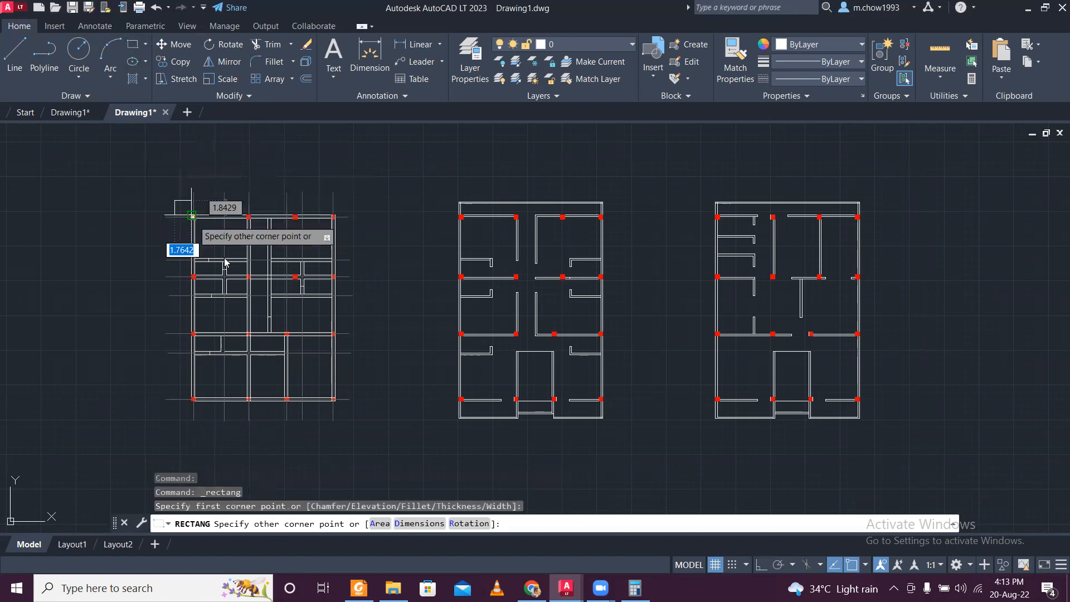
{"action": "scroll", "coordinate": [341, 409], "scroll_direction": "up", "scroll_amount": 2}
{"action": "left_click", "coordinate": [340, 409]}
- Using the rectangle as the cutting edge, trim the centre line ends that extend past its right side
{"action": "left_click", "coordinate": [351, 412]}
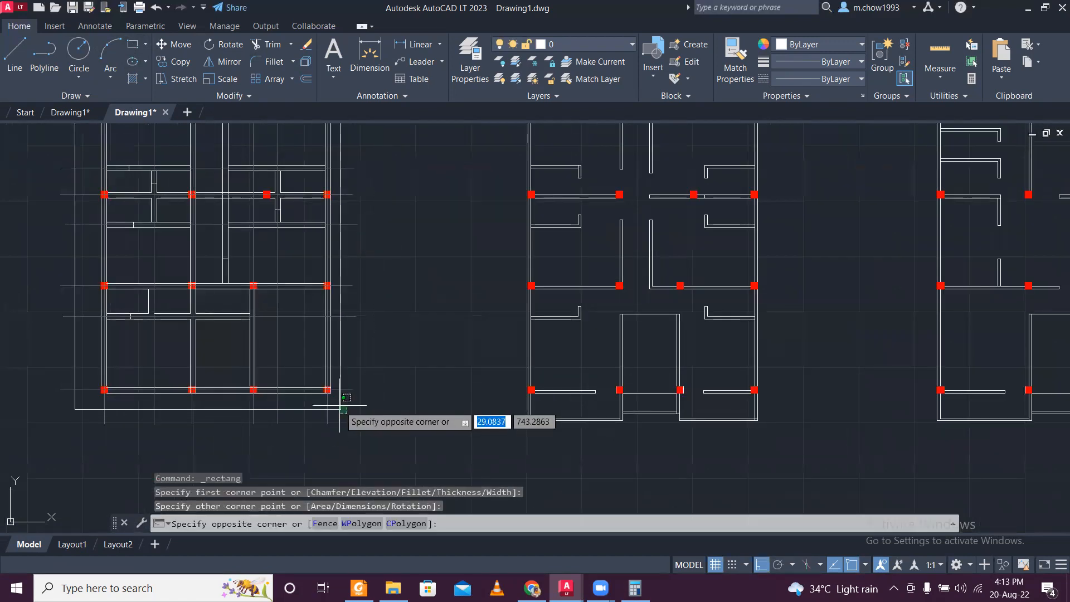
{"action": "left_click", "coordinate": [340, 402]}
{"action": "type", "text": "TR"}
{"action": "key", "text": "Return"}
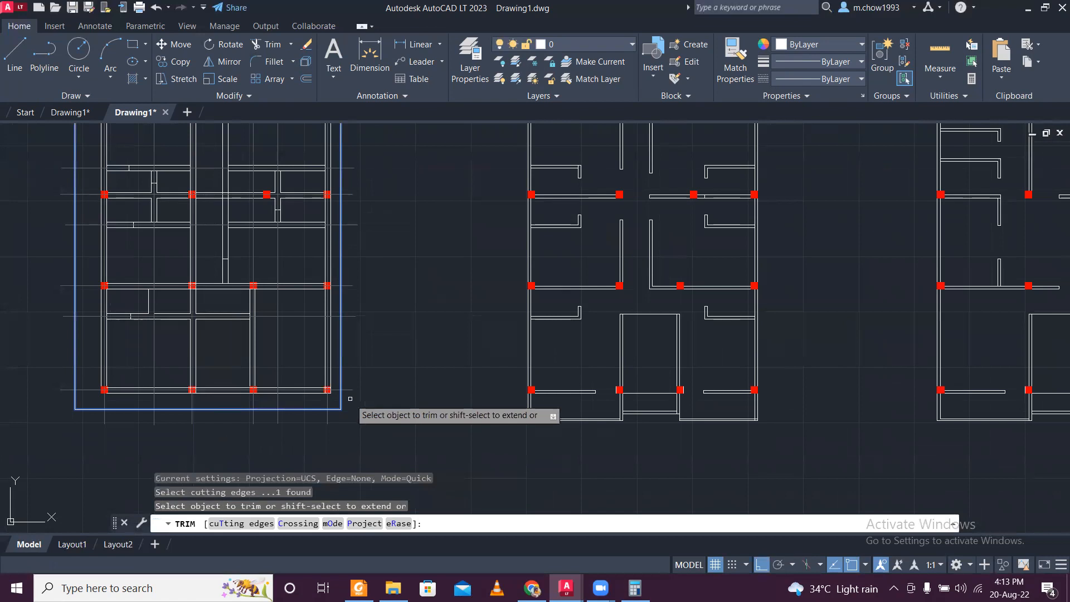
{"action": "scroll", "coordinate": [354, 404], "scroll_direction": "up", "scroll_amount": 4}
{"action": "left_click", "coordinate": [358, 394]}
{"action": "scroll", "coordinate": [353, 219], "scroll_direction": "down", "scroll_amount": 4}
{"action": "middle_click_drag", "start_coordinate": [353, 219], "coordinate": [415, 376]}
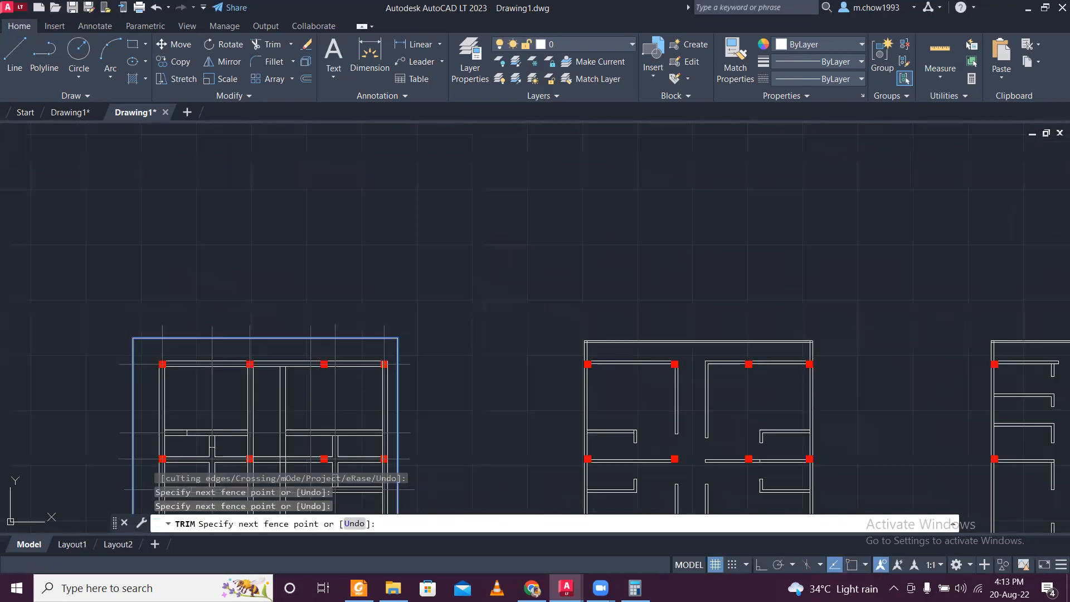
{"action": "scroll", "coordinate": [432, 382], "scroll_direction": "up", "scroll_amount": 4}
{"action": "key", "text": "Return"}
- Fence-trim the vertical centre line ends that project above the rectangle's top edge
{"action": "left_click", "coordinate": [369, 265]}
{"action": "middle_click_drag", "start_coordinate": [291, 235], "coordinate": [607, 257]}
{"action": "middle_click_drag", "start_coordinate": [220, 232], "coordinate": [402, 289]}
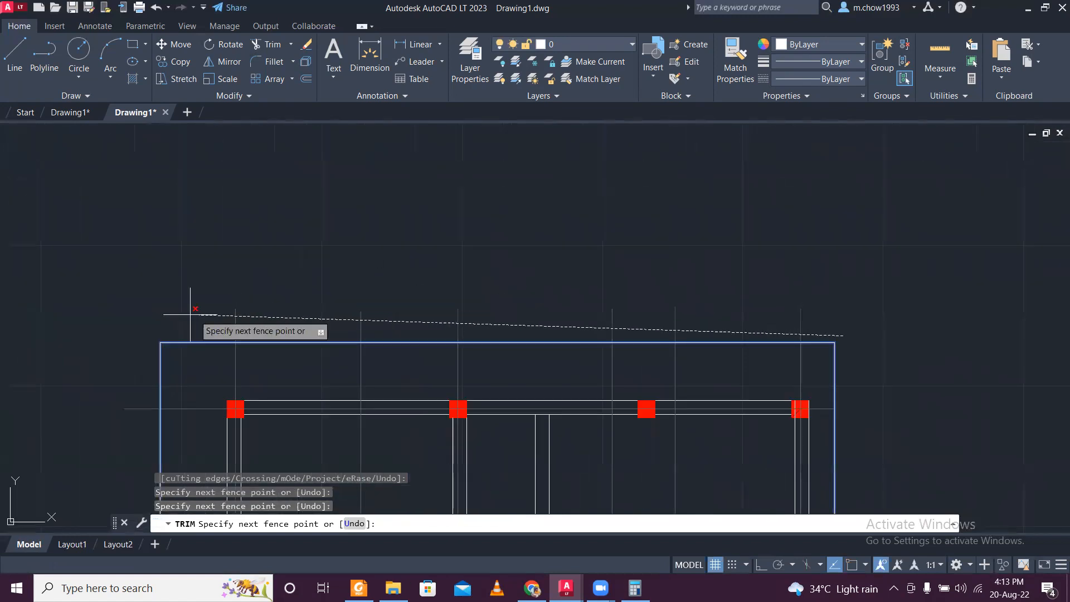
{"action": "left_click", "coordinate": [144, 320]}
{"action": "left_click", "coordinate": [139, 348]}
- Trim the remaining centre line ends outside the rectangle's left and bottom sides
{"action": "scroll", "coordinate": [135, 463], "scroll_direction": "down", "scroll_amount": 6}
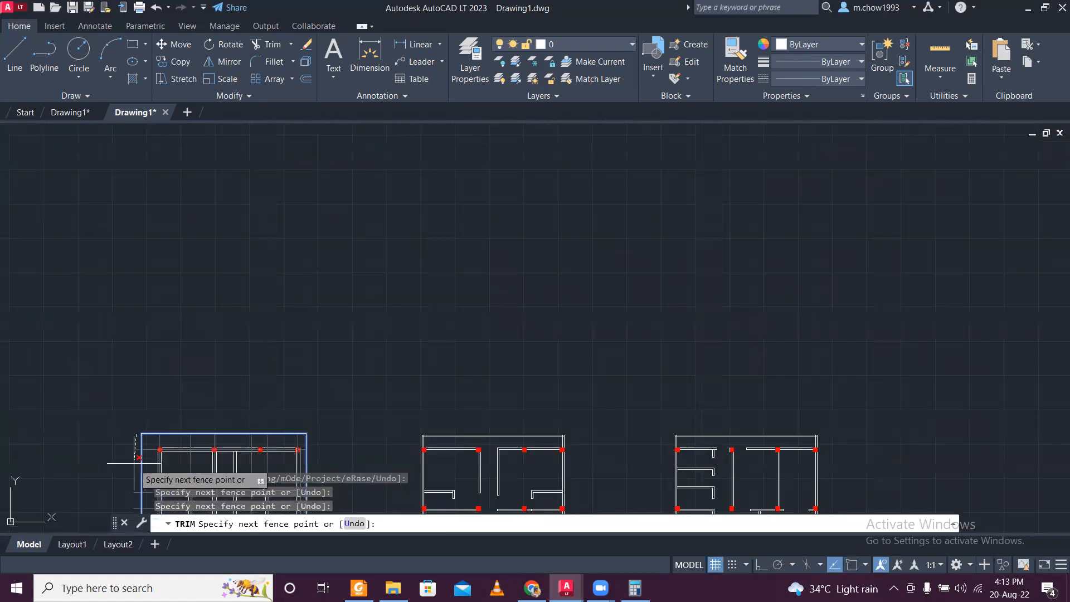
{"action": "middle_click_drag", "start_coordinate": [128, 466], "coordinate": [268, 119]}
{"action": "left_click", "coordinate": [276, 286]}
{"action": "scroll", "coordinate": [284, 282], "scroll_direction": "up", "scroll_amount": 8}
{"action": "left_click", "coordinate": [299, 241]}
{"action": "scroll", "coordinate": [304, 238], "scroll_direction": "down", "scroll_amount": 6}
{"action": "left_click", "coordinate": [624, 238]}
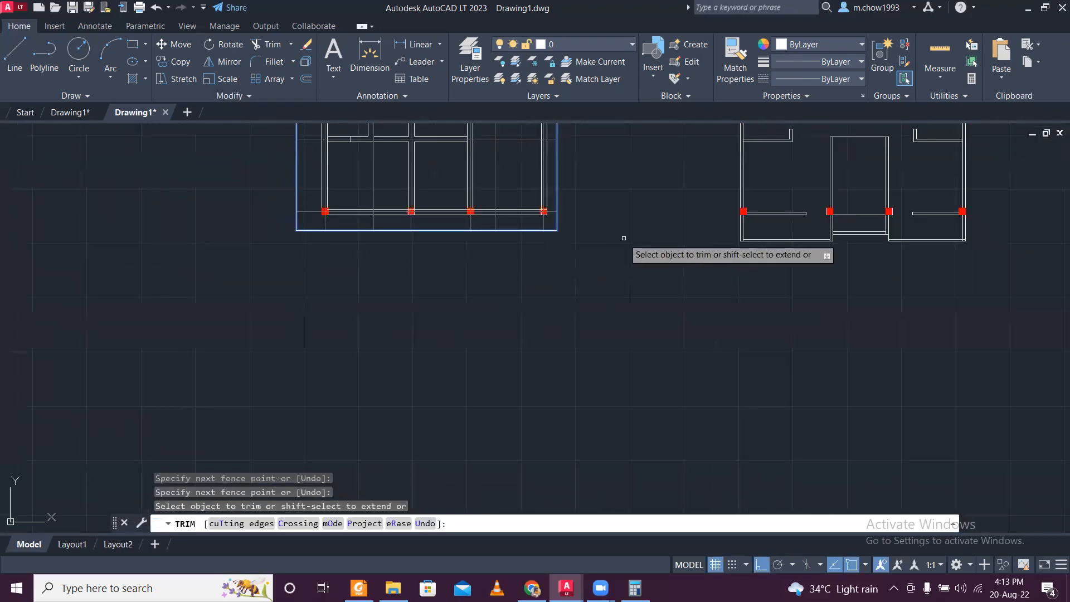
{"action": "key", "text": "Escape"}
- Erase the rectangle used as the trimming boundary around the ground floor plan
{"action": "scroll", "coordinate": [566, 233], "scroll_direction": "up", "scroll_amount": 4}
{"action": "left_click", "coordinate": [457, 241]}
{"action": "left_click", "coordinate": [440, 207]}
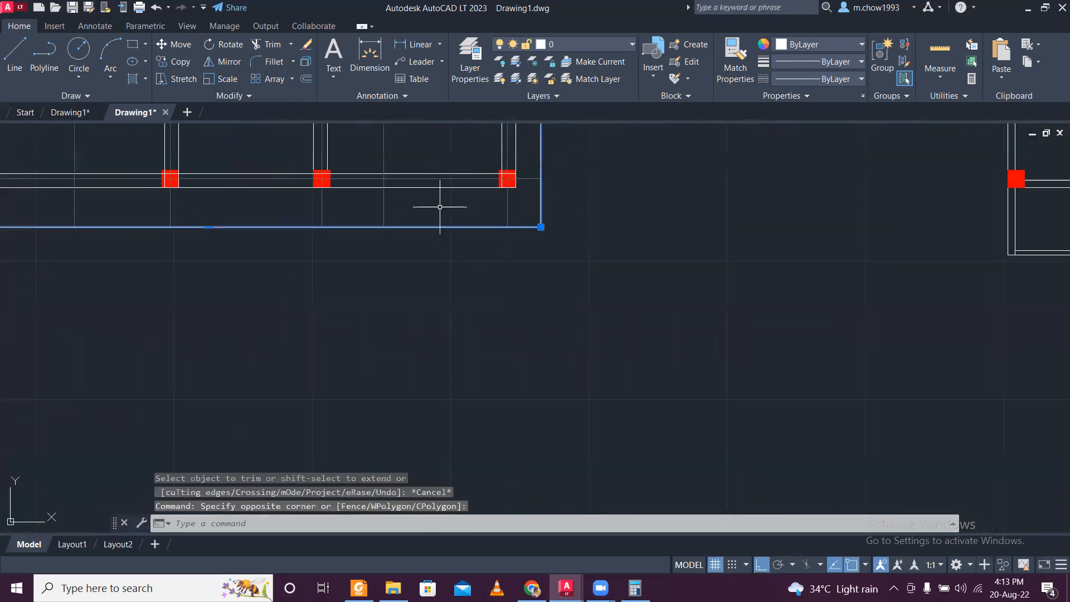
{"action": "key", "text": "Delete"}
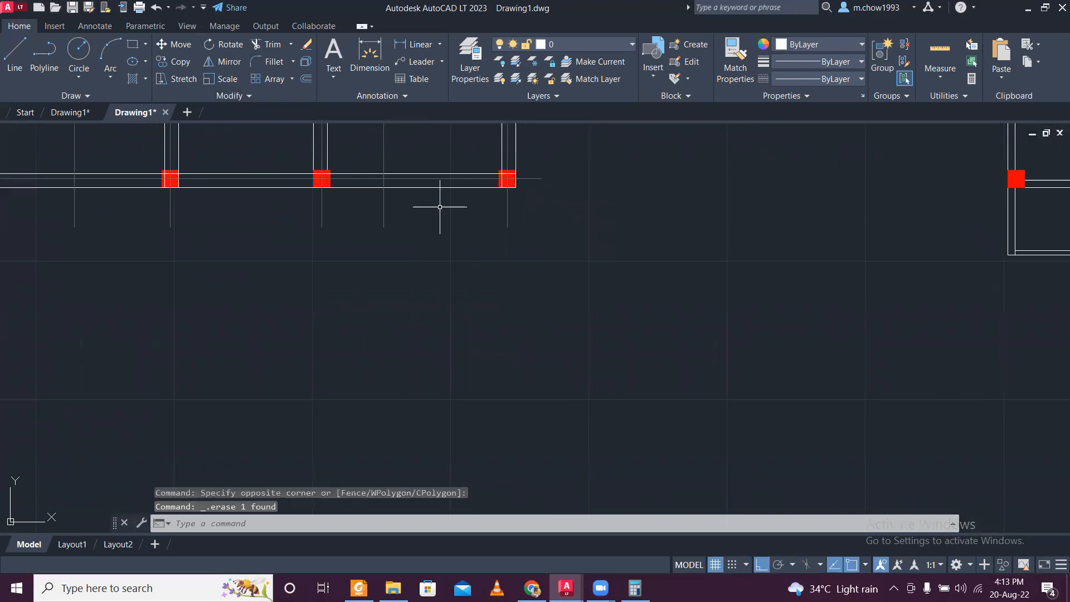
- Erase the five short lines across the interior walls, keeping only the one in the central vertical wall
{"action": "scroll", "coordinate": [440, 206], "scroll_direction": "down", "scroll_amount": 5}
{"action": "scroll", "coordinate": [479, 215], "scroll_direction": "up", "scroll_amount": 5}
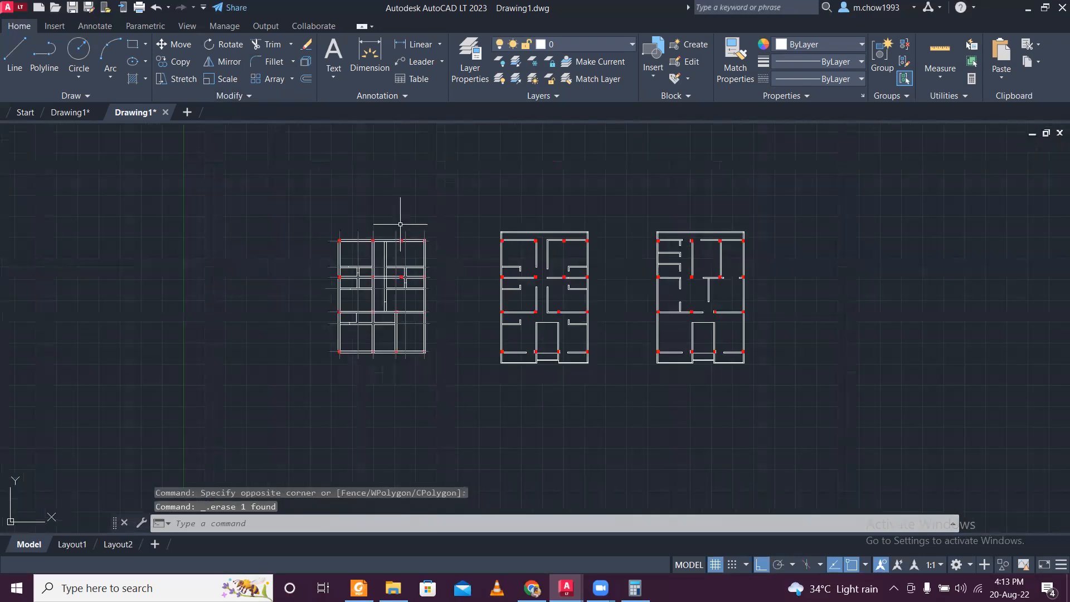
{"action": "scroll", "coordinate": [414, 256], "scroll_direction": "up", "scroll_amount": 2}
{"action": "scroll", "coordinate": [412, 248], "scroll_direction": "down", "scroll_amount": 2}
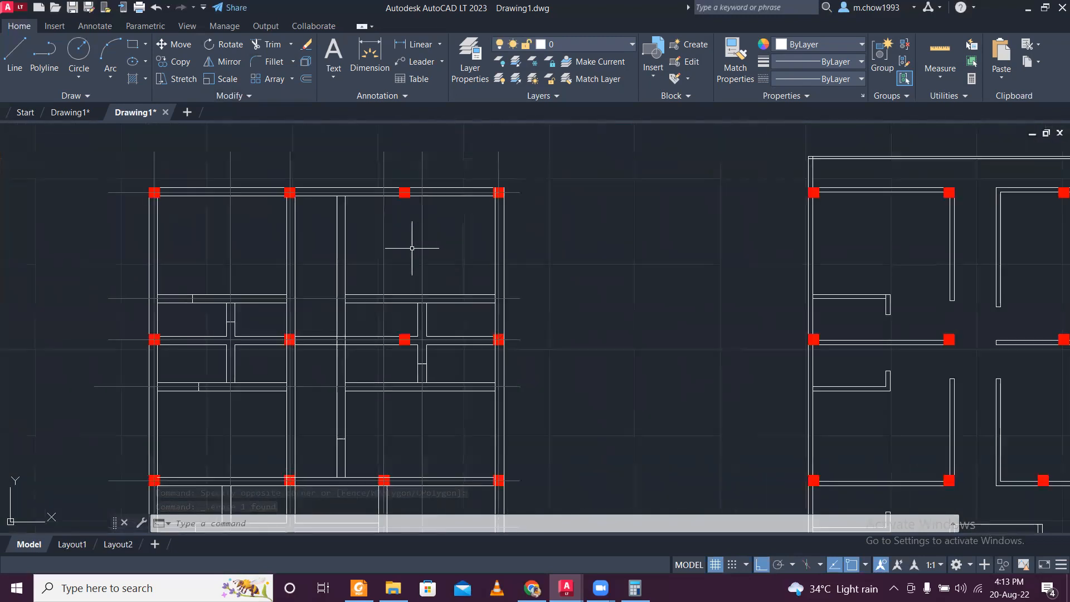
{"action": "scroll", "coordinate": [409, 236], "scroll_direction": "down", "scroll_amount": 2}
{"action": "scroll", "coordinate": [374, 377], "scroll_direction": "up", "scroll_amount": 6}
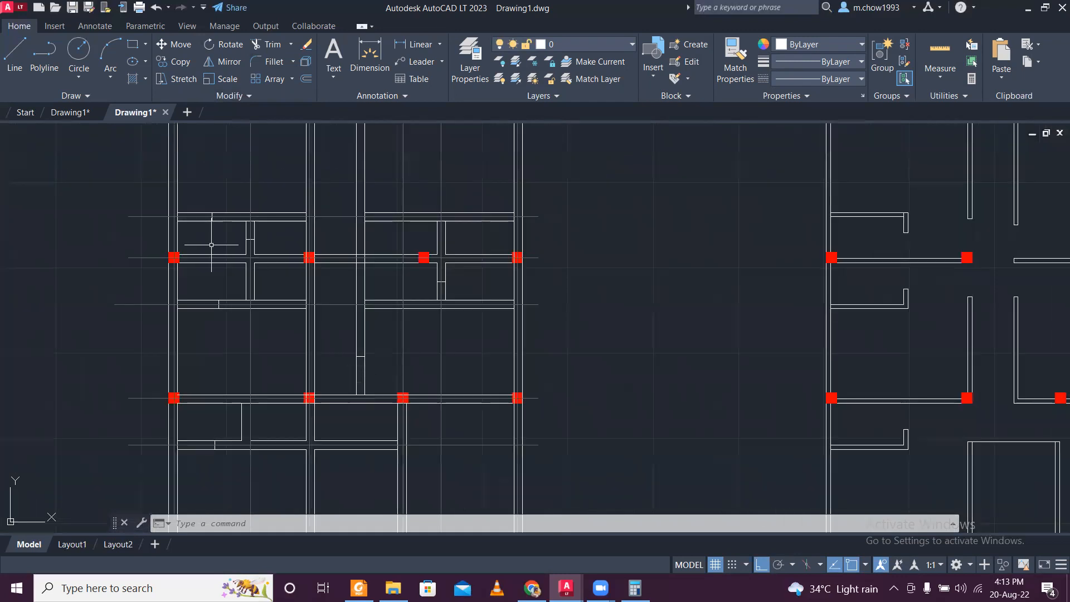
{"action": "left_click_drag", "start_coordinate": [136, 167], "coordinate": [162, 239]}
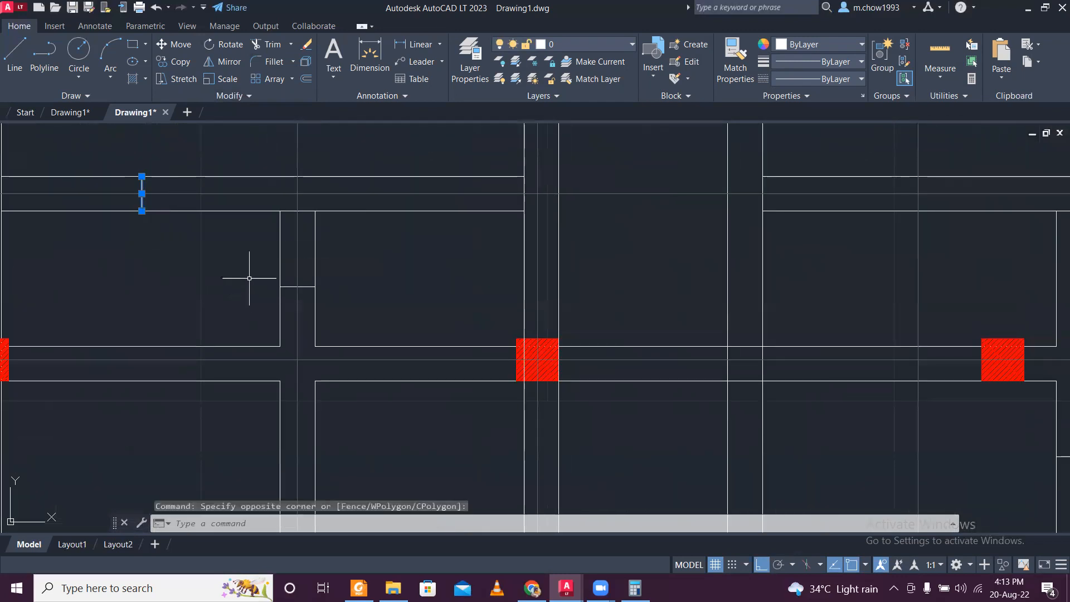
{"action": "left_click_drag", "start_coordinate": [251, 279], "coordinate": [354, 303]}
{"action": "scroll", "coordinate": [354, 303], "scroll_direction": "down", "scroll_amount": 4}
{"action": "scroll", "coordinate": [549, 331], "scroll_direction": "up", "scroll_amount": 3}
{"action": "left_click_drag", "start_coordinate": [552, 346], "coordinate": [645, 370]}
{"action": "scroll", "coordinate": [641, 365], "scroll_direction": "down", "scroll_amount": 5}
{"action": "scroll", "coordinate": [334, 379], "scroll_direction": "up", "scroll_amount": 2}
{"action": "left_click_drag", "start_coordinate": [246, 362], "coordinate": [273, 435]}
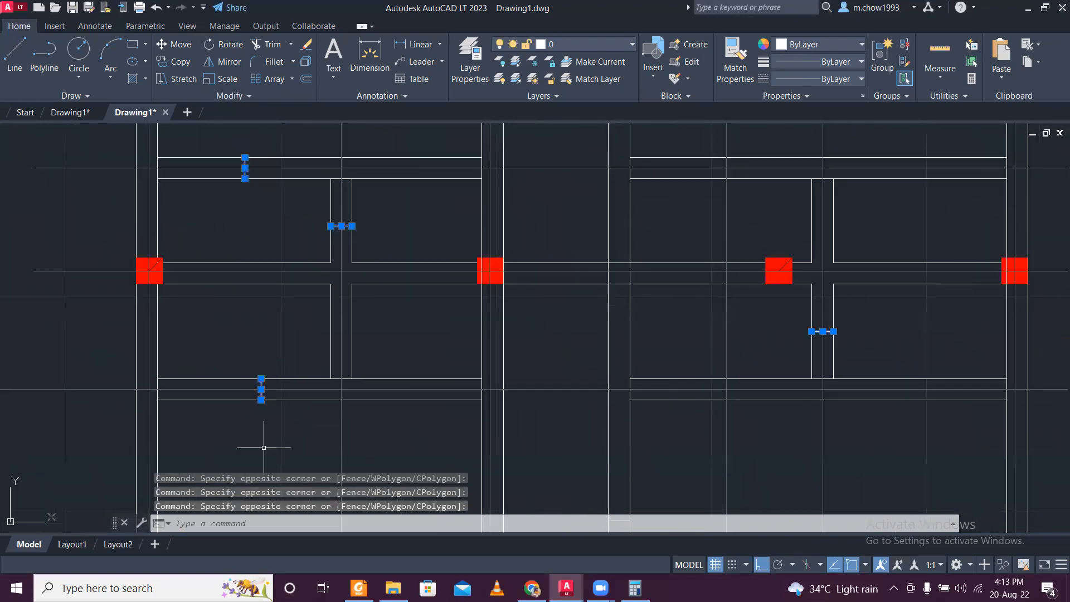
{"action": "scroll", "coordinate": [289, 267], "scroll_direction": "down", "scroll_amount": 2}
{"action": "scroll", "coordinate": [479, 321], "scroll_direction": "up", "scroll_amount": 2}
{"action": "left_click_drag", "start_coordinate": [481, 324], "coordinate": [574, 341]}
{"action": "scroll", "coordinate": [425, 248], "scroll_direction": "down", "scroll_amount": 3}
{"action": "scroll", "coordinate": [499, 327], "scroll_direction": "up", "scroll_amount": 4}
{"action": "left_click_drag", "start_coordinate": [308, 293], "coordinate": [437, 377]}
{"action": "left_click", "coordinate": [334, 364]}
{"action": "scroll", "coordinate": [317, 353], "scroll_direction": "down", "scroll_amount": 3}
{"action": "scroll", "coordinate": [385, 446], "scroll_direction": "up", "scroll_amount": 3}
{"action": "scroll", "coordinate": [435, 377], "scroll_direction": "down", "scroll_amount": 2}
{"action": "key", "text": "Delete"}
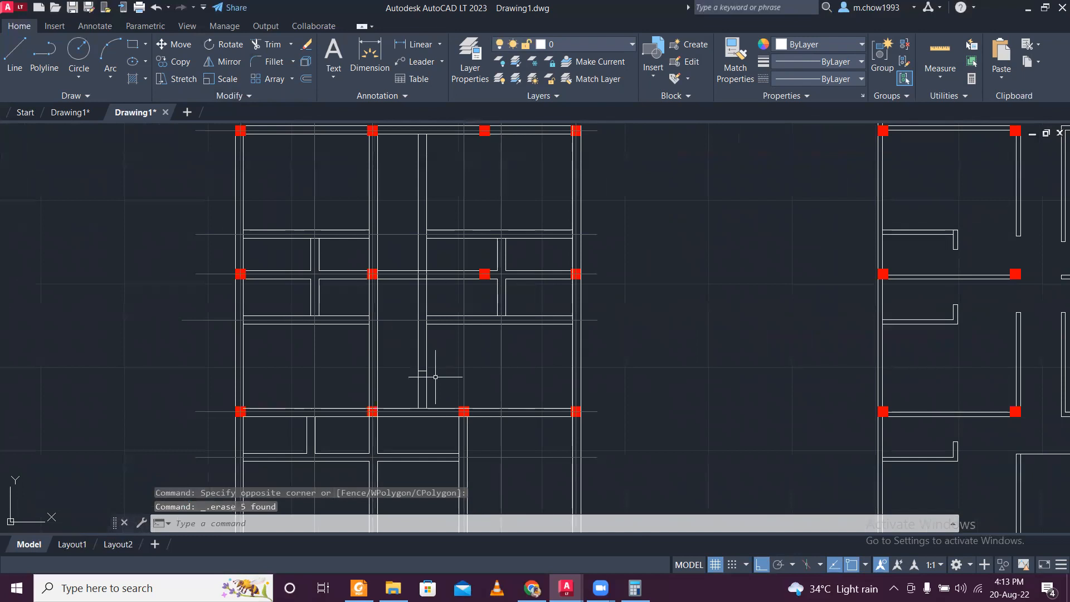
- Copy the lower third column's vertical centre line to the midpoint of the short line in the central vertical wall
{"action": "scroll", "coordinate": [427, 376], "scroll_direction": "up", "scroll_amount": 4}
{"action": "left_click", "coordinate": [503, 357]}
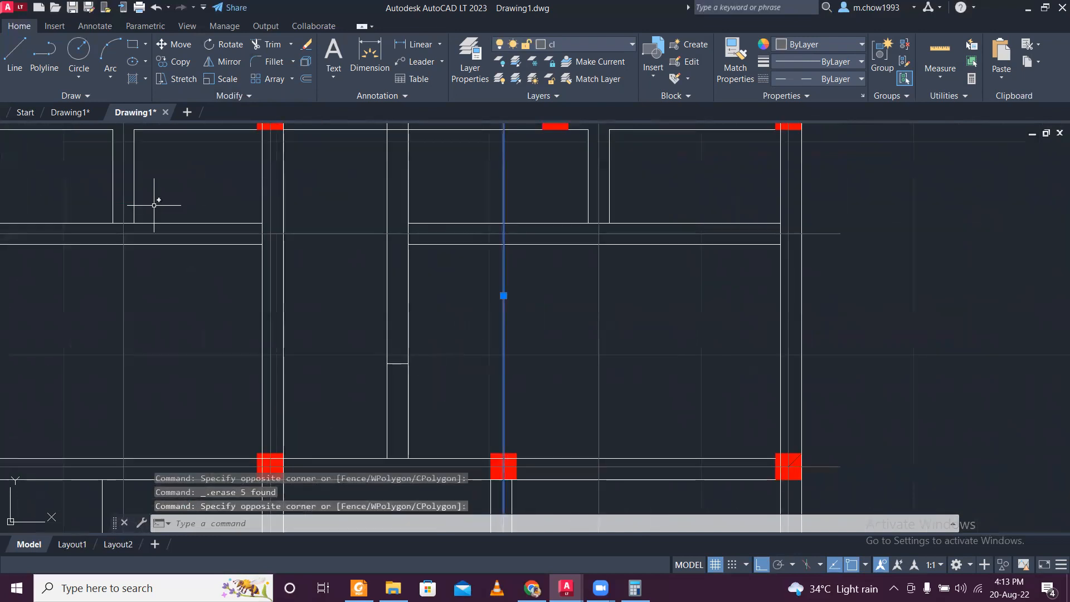
{"action": "scroll", "coordinate": [311, 227], "scroll_direction": "down", "scroll_amount": 4}
{"action": "scroll", "coordinate": [312, 201], "scroll_direction": "up", "scroll_amount": 2}
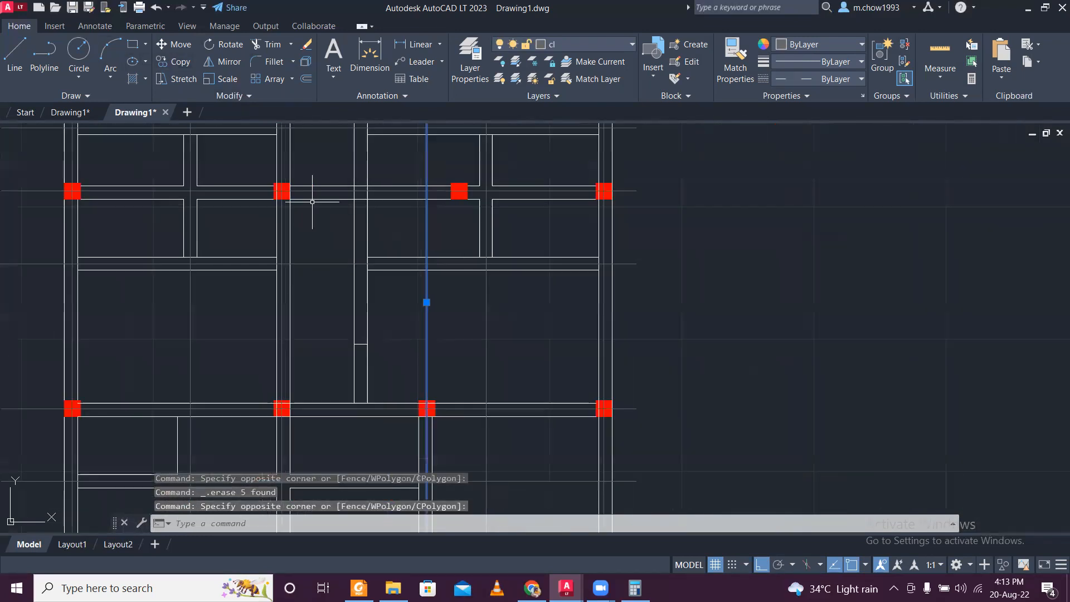
{"action": "left_click", "coordinate": [177, 62]}
{"action": "scroll", "coordinate": [426, 310], "scroll_direction": "up", "scroll_amount": 3}
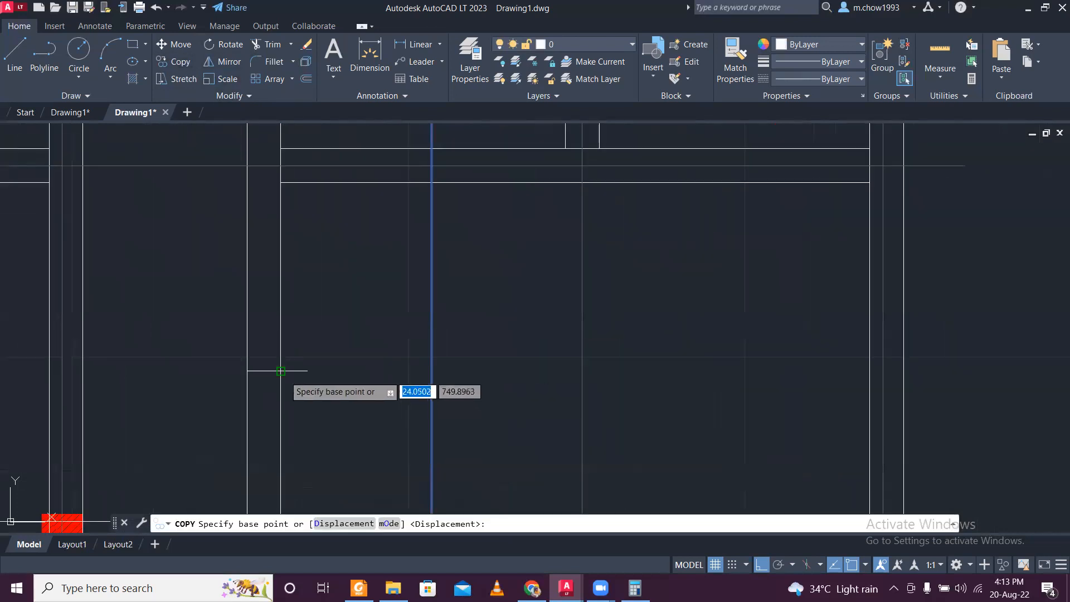
{"action": "left_click", "coordinate": [432, 371]}
{"action": "left_click", "coordinate": [264, 370]}
{"action": "key", "text": "Escape"}
{"action": "scroll", "coordinate": [383, 375], "scroll_direction": "down", "scroll_amount": 5}
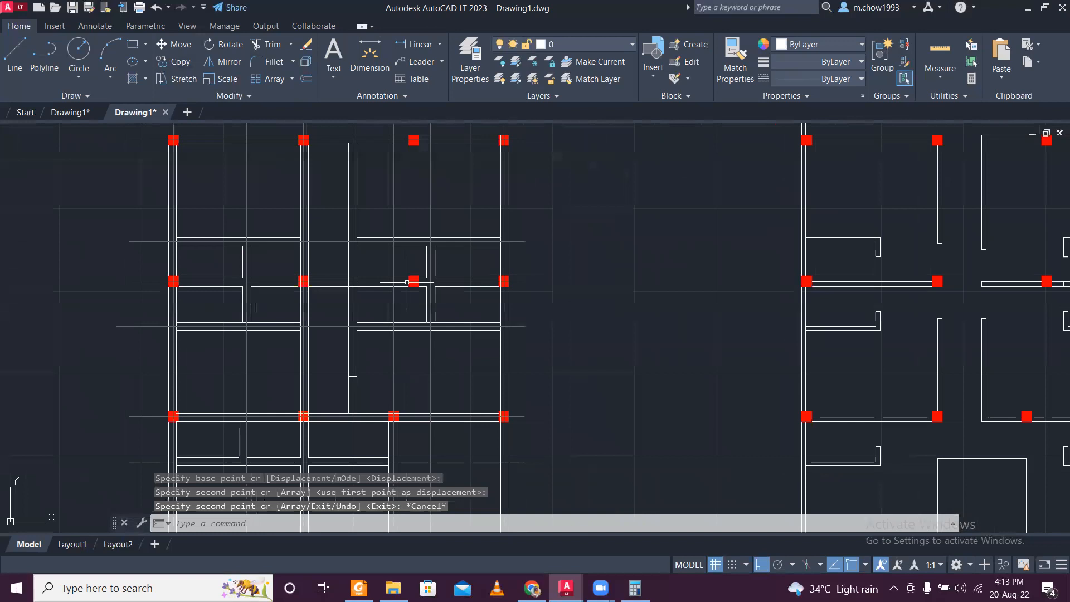
- Erase the remaining short line across the central vertical wall
{"action": "scroll", "coordinate": [422, 292], "scroll_direction": "up", "scroll_amount": 7}
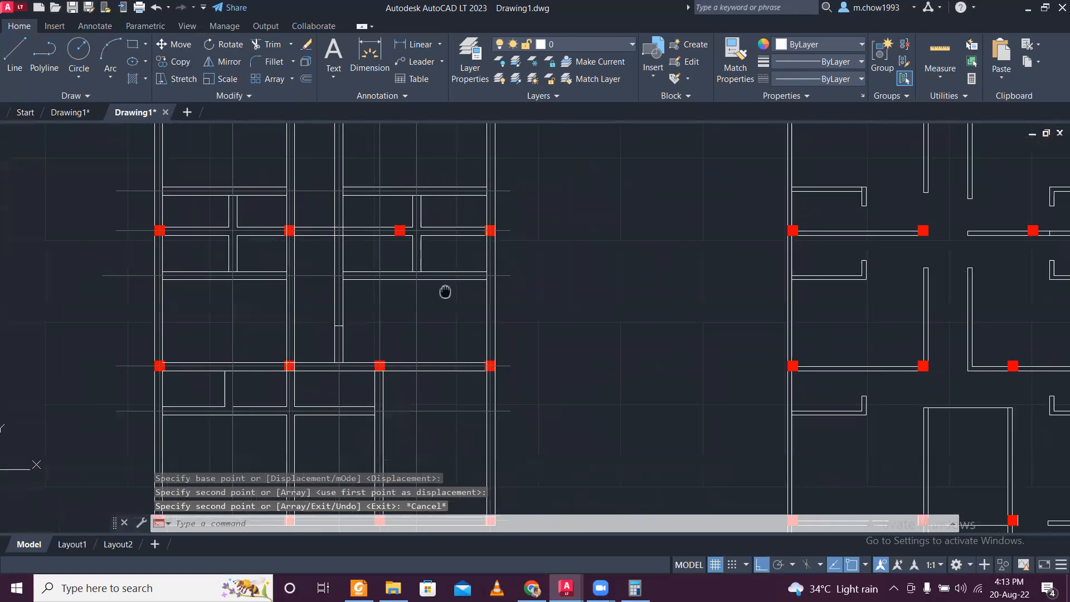
{"action": "left_click", "coordinate": [215, 323]}
{"action": "left_click", "coordinate": [346, 371]}
{"action": "key", "text": "Delete"}
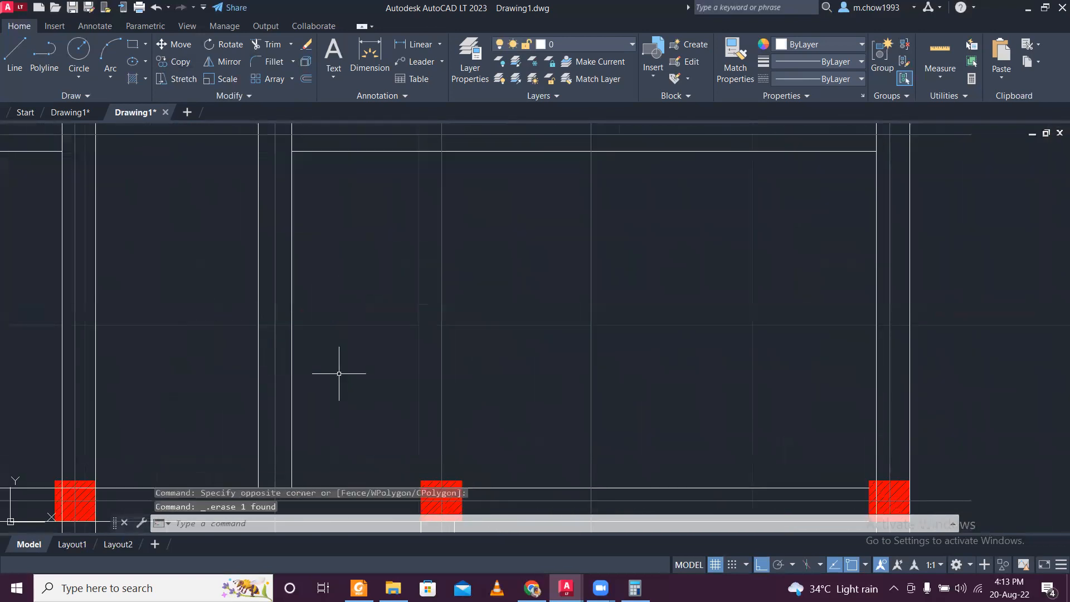
{"action": "scroll", "coordinate": [346, 370], "scroll_direction": "down", "scroll_amount": 4}
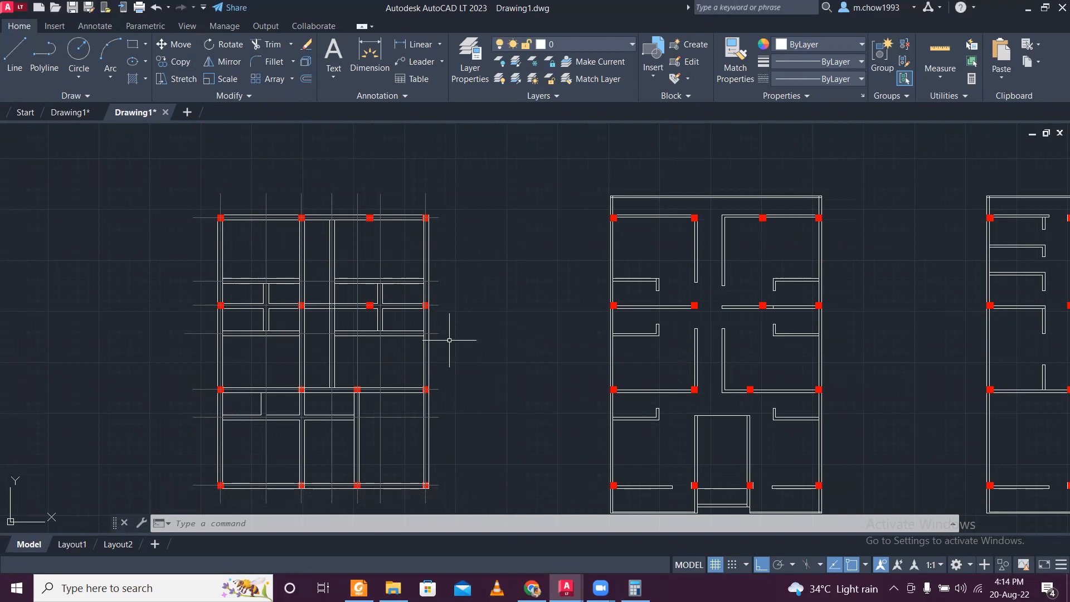
{"action": "middle_click_drag", "start_coordinate": [448, 350], "coordinate": [466, 286]}
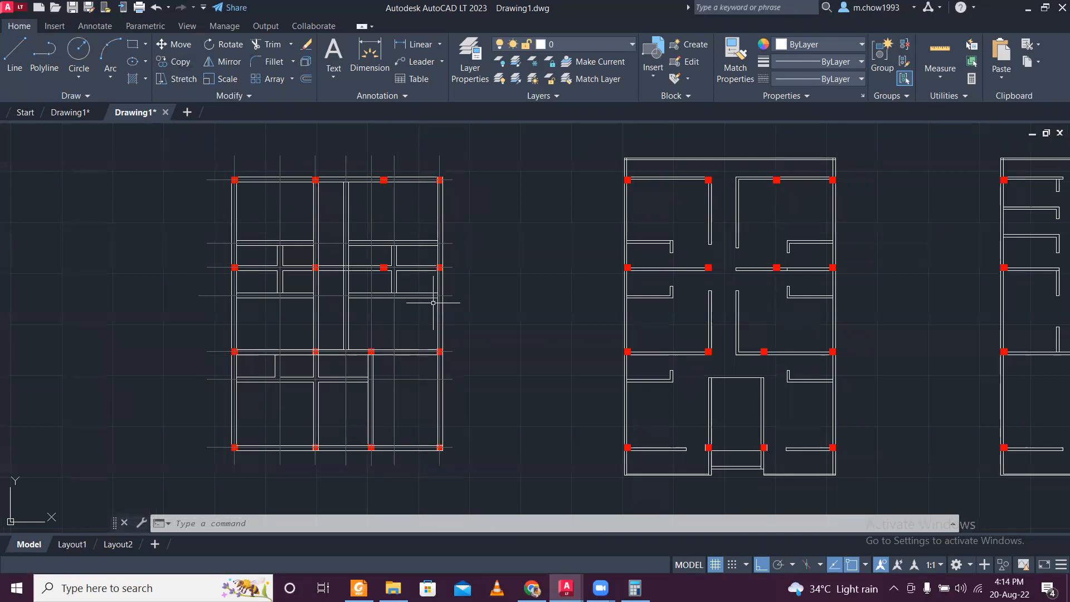
{"action": "scroll", "coordinate": [299, 464], "scroll_direction": "up", "scroll_amount": 4}
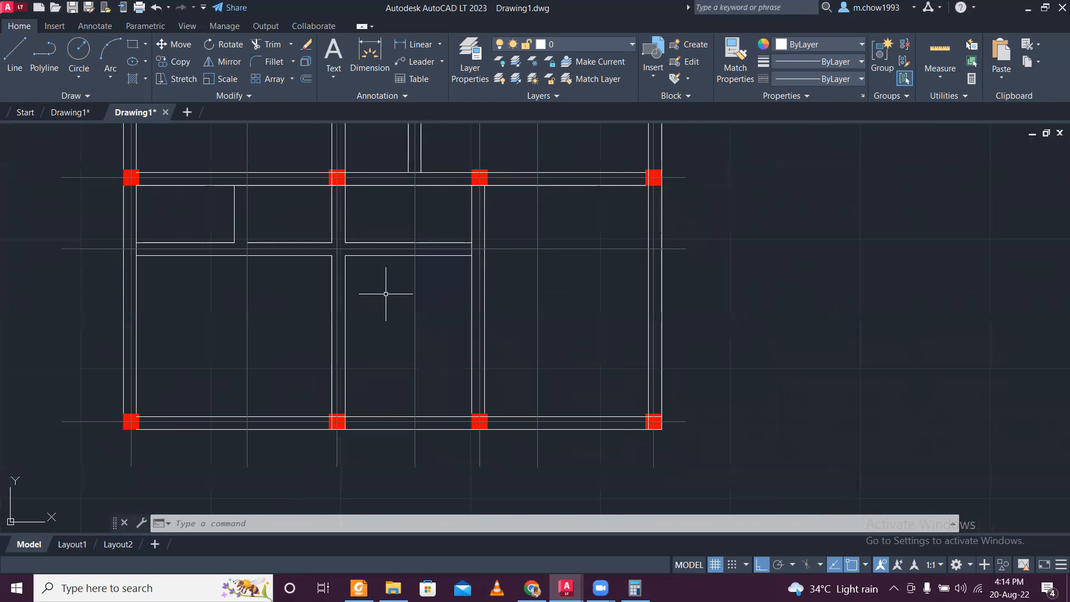
- Add a horizontal linear dimension below the ground floor plan from the leftmost centre line to the second vertical centre line
{"action": "left_click", "coordinate": [426, 51]}
{"action": "scroll", "coordinate": [138, 469], "scroll_direction": "up", "scroll_amount": 4}
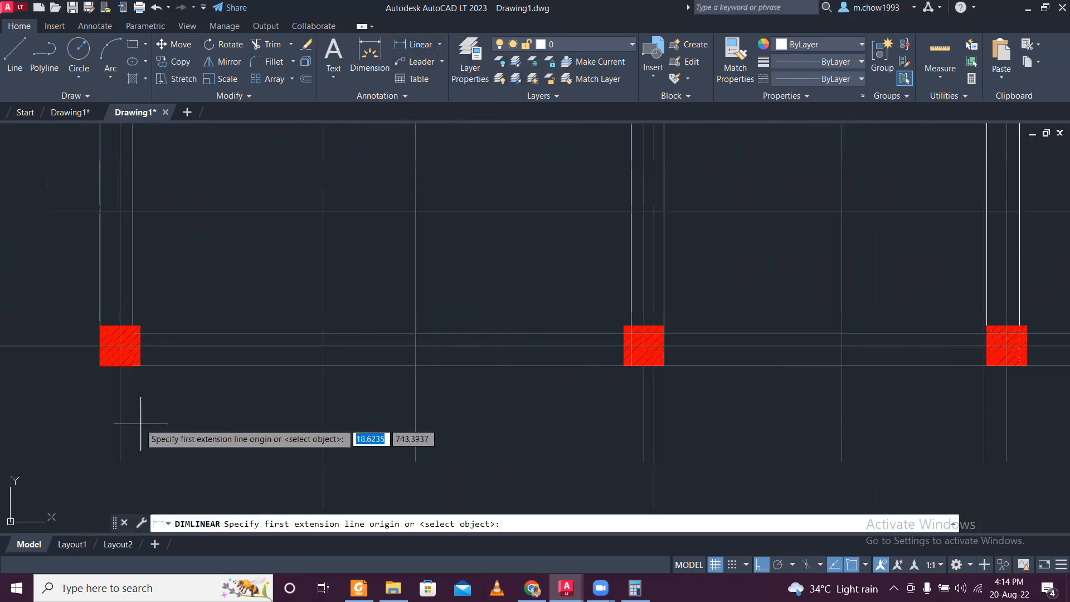
{"action": "left_click", "coordinate": [120, 393]}
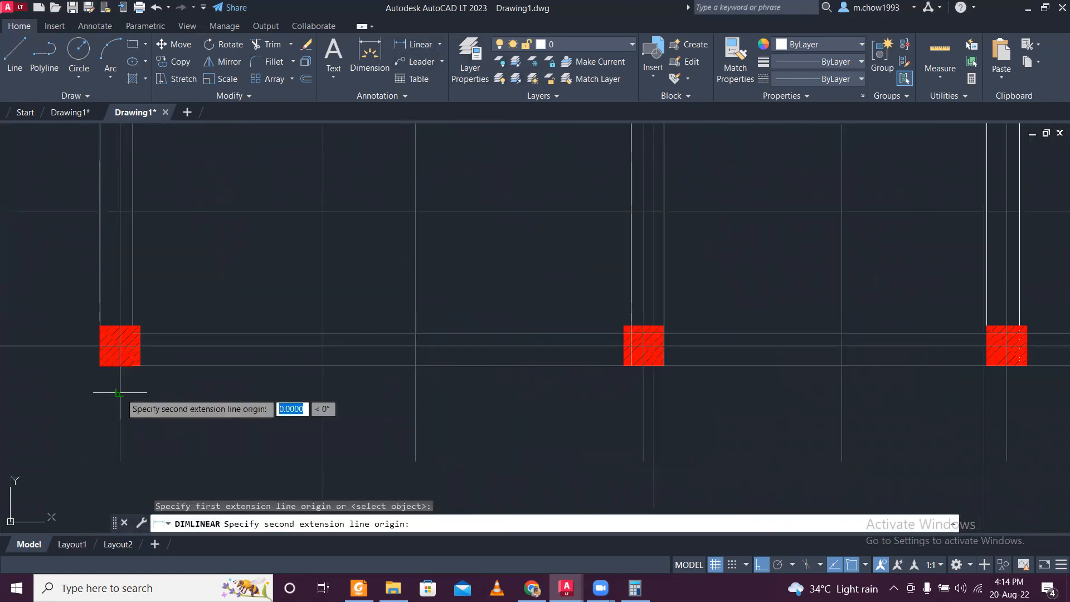
{"action": "left_click", "coordinate": [422, 395]}
{"action": "left_click", "coordinate": [418, 388]}
{"action": "scroll", "coordinate": [350, 416], "scroll_direction": "down", "scroll_amount": 2}
{"action": "scroll", "coordinate": [351, 416], "scroll_direction": "up", "scroll_amount": 2}
- Dimension the distance from the leftmost centre line to the second bottom column's centre line, placed below the first dimension
{"action": "key", "text": "Return"}
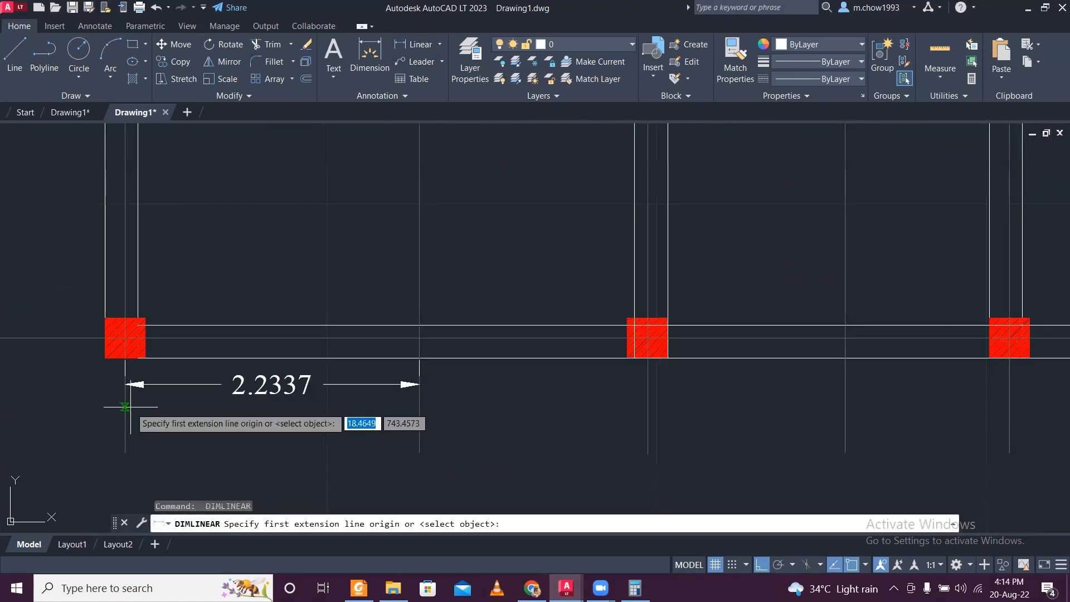
{"action": "left_click", "coordinate": [124, 402]}
{"action": "left_click", "coordinate": [648, 407]}
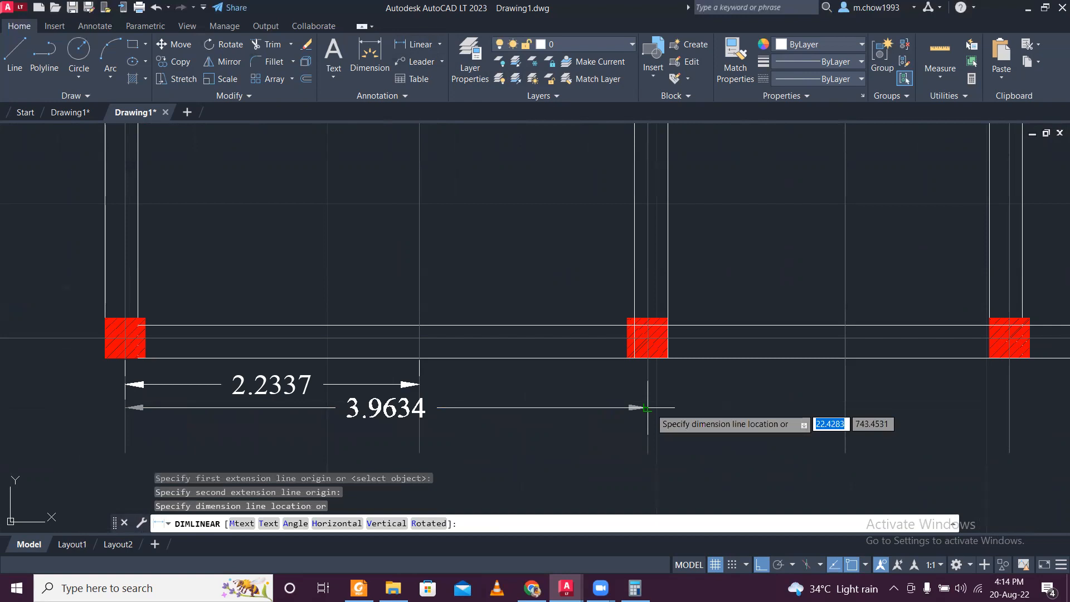
{"action": "left_click", "coordinate": [648, 407]}
{"action": "middle_click_drag", "start_coordinate": [648, 407], "coordinate": [394, 376]}
{"action": "scroll", "coordinate": [479, 382], "scroll_direction": "down", "scroll_amount": 4}
{"action": "scroll", "coordinate": [349, 380], "scroll_direction": "up", "scroll_amount": 4}
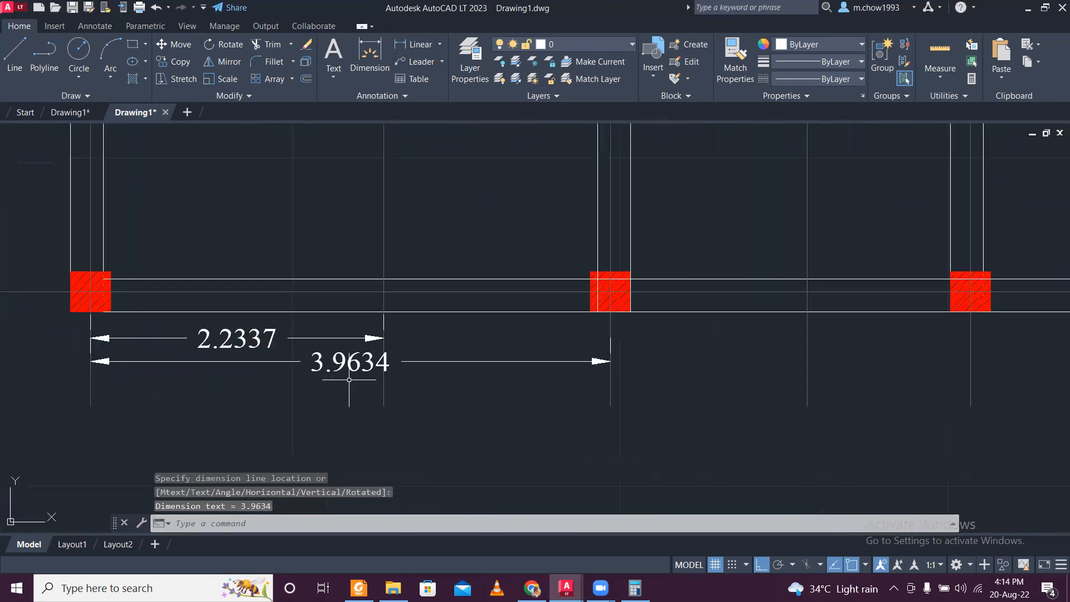
- Add a linear dimension from the leftmost centre line to the vertical centre line between the second and third bottom columns
{"action": "key", "text": "Return"}
{"action": "left_click", "coordinate": [90, 380]}
{"action": "left_click", "coordinate": [807, 387]}
{"action": "left_click", "coordinate": [814, 370]}
{"action": "middle_click_drag", "start_coordinate": [831, 393], "coordinate": [679, 408]}
{"action": "scroll", "coordinate": [679, 408], "scroll_direction": "down", "scroll_amount": 4}
{"action": "key", "text": "Return"}
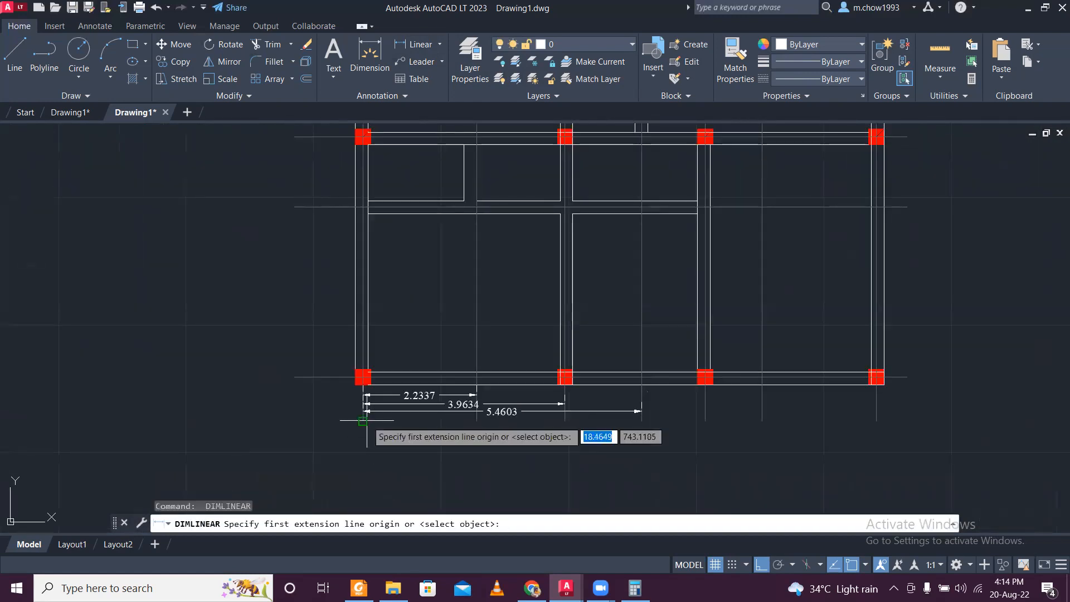
{"action": "scroll", "coordinate": [370, 421], "scroll_direction": "up", "scroll_amount": 5}
{"action": "left_click", "coordinate": [350, 419]}
{"action": "left_click", "coordinate": [341, 418]}
{"action": "scroll", "coordinate": [341, 418], "scroll_direction": "down", "scroll_amount": 3}
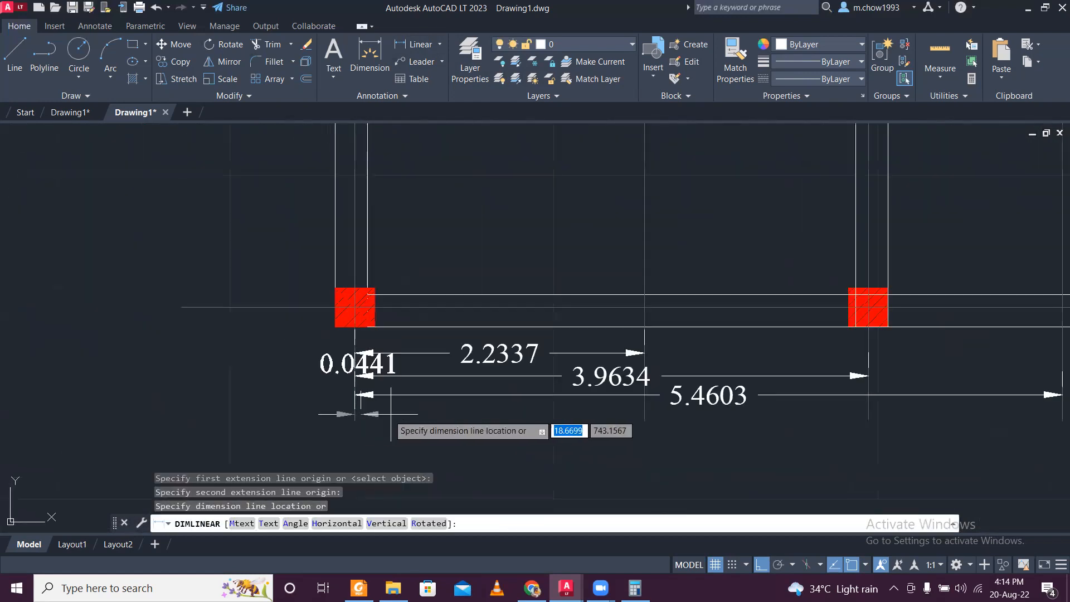
{"action": "key", "text": "Escape"}
- Dimension from the leftmost centre line to the third bottom column's centre line, placed beneath the existing dimensions
{"action": "key", "text": "Return"}
{"action": "left_click", "coordinate": [353, 417]}
{"action": "scroll", "coordinate": [353, 417], "scroll_direction": "down", "scroll_amount": 3}
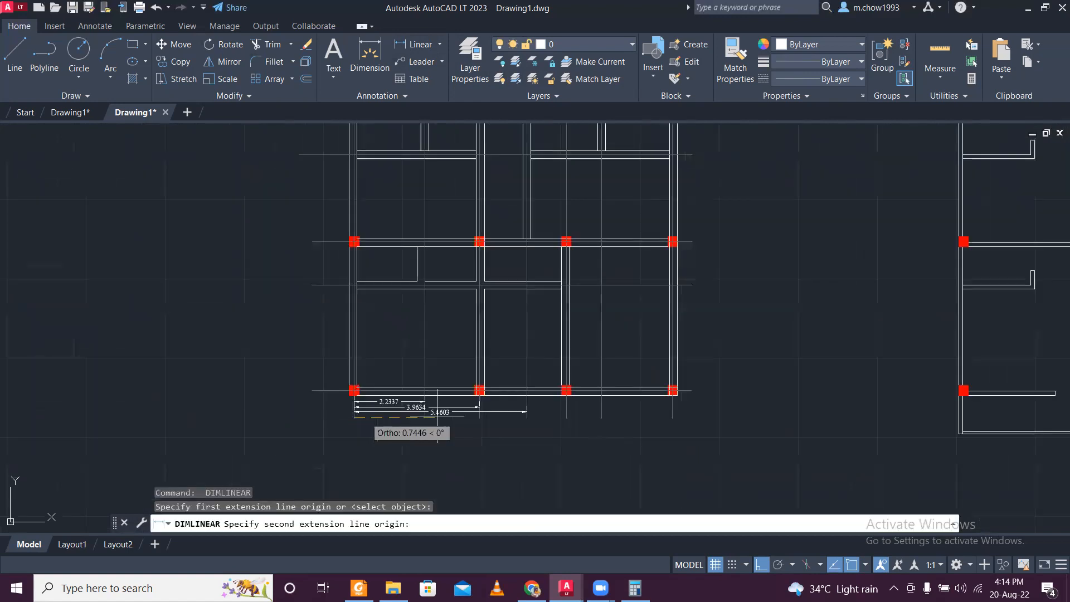
{"action": "scroll", "coordinate": [576, 430], "scroll_direction": "up", "scroll_amount": 4}
{"action": "left_click", "coordinate": [516, 383]}
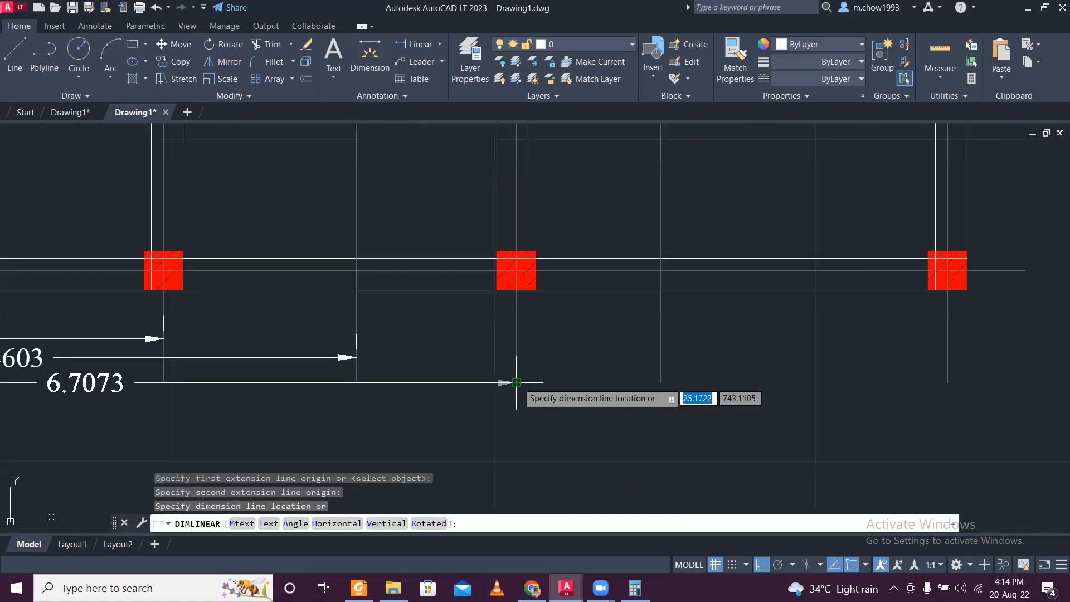
{"action": "left_click", "coordinate": [516, 383]}
{"action": "scroll", "coordinate": [520, 375], "scroll_direction": "down", "scroll_amount": 4}
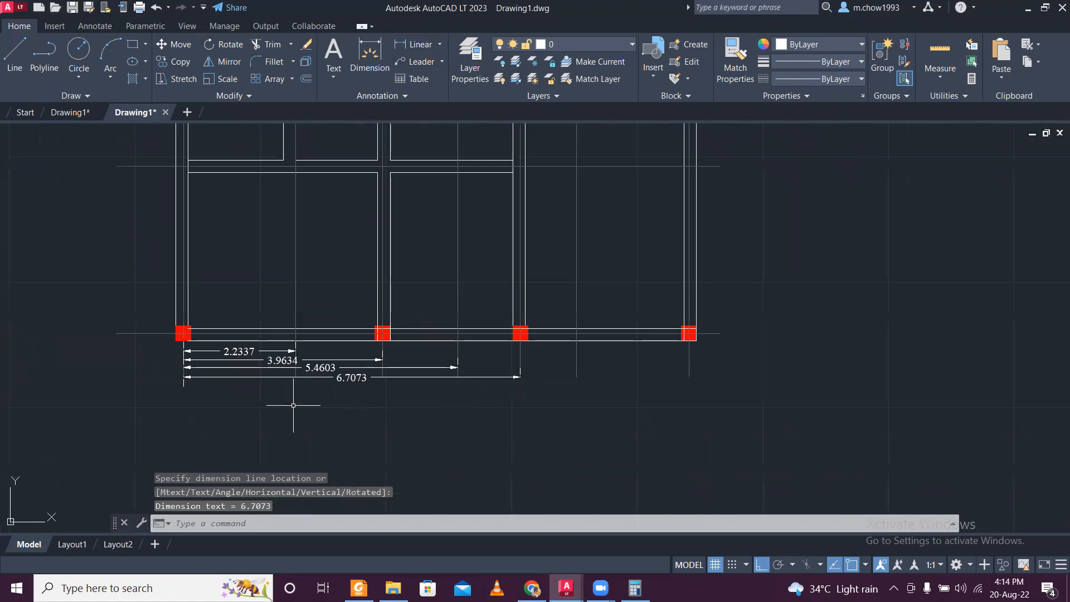
- Add a linear dimension from the leftmost centre line to the vertical centre line between the third and right bottom columns
{"action": "scroll", "coordinate": [195, 388], "scroll_direction": "up", "scroll_amount": 4}
{"action": "key", "text": "Return"}
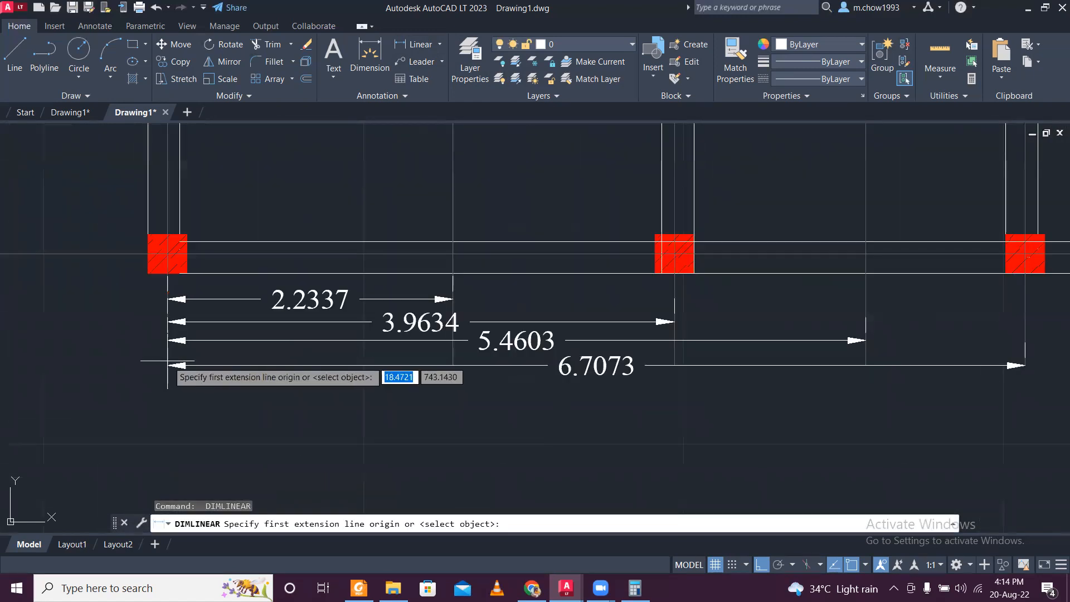
{"action": "left_click", "coordinate": [184, 376]}
{"action": "scroll", "coordinate": [167, 362], "scroll_direction": "down", "scroll_amount": 4}
{"action": "scroll", "coordinate": [547, 357], "scroll_direction": "up", "scroll_amount": 4}
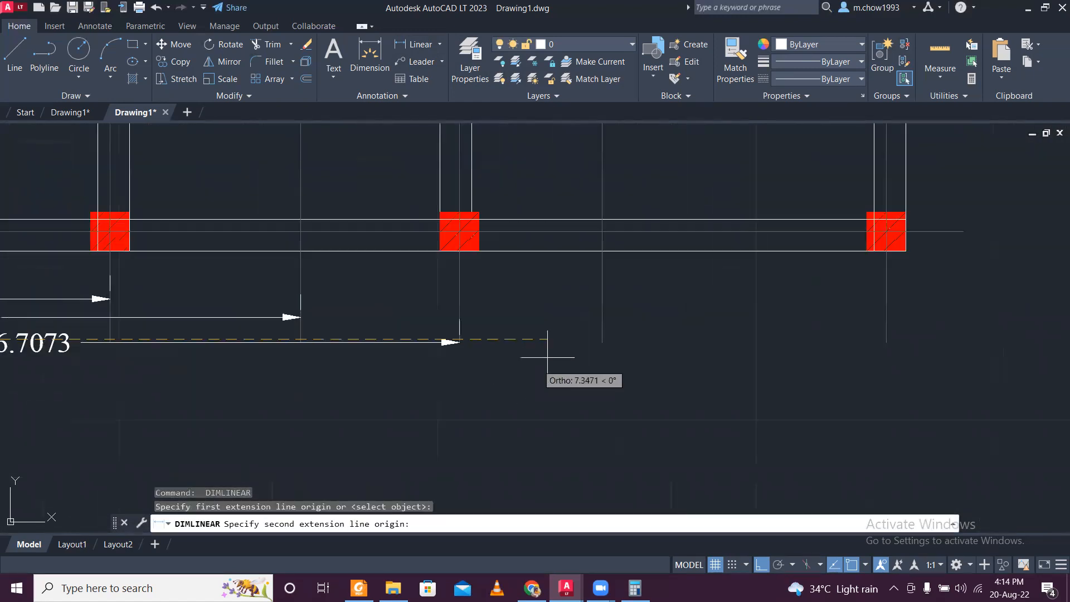
{"action": "left_click", "coordinate": [600, 336]}
{"action": "left_click", "coordinate": [592, 379]}
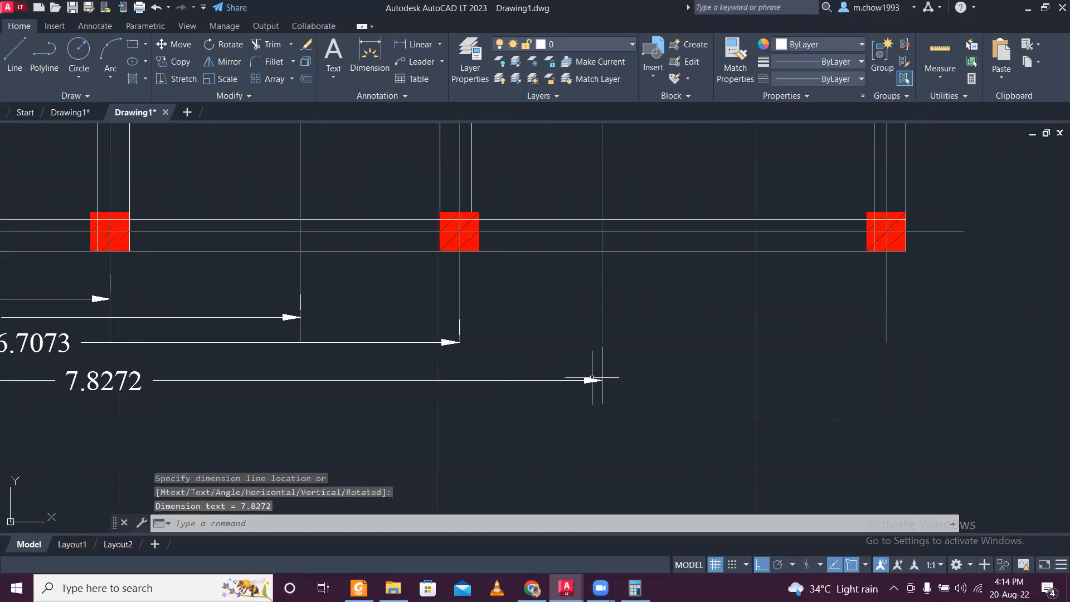
- Place a lowest horizontal dimension from the leftmost centre line to a point about 9.04 m away, short of the right column
{"action": "scroll", "coordinate": [592, 380], "scroll_direction": "down", "scroll_amount": 2}
{"action": "scroll", "coordinate": [346, 353], "scroll_direction": "up", "scroll_amount": 4}
{"action": "key", "text": "Return"}
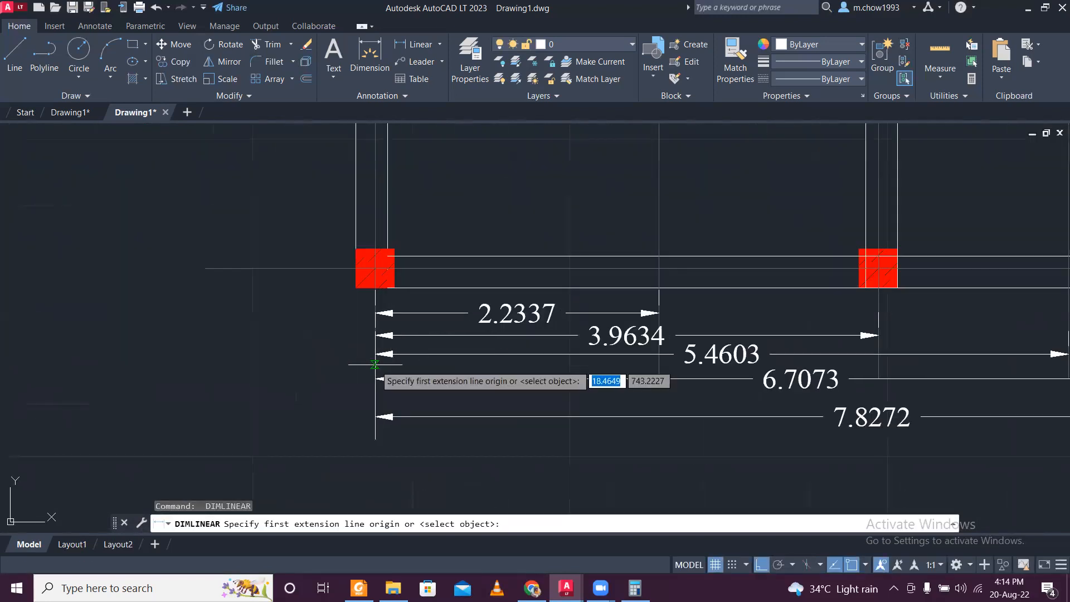
{"action": "left_click", "coordinate": [375, 364]}
{"action": "scroll", "coordinate": [374, 364], "scroll_direction": "down", "scroll_amount": 3}
{"action": "scroll", "coordinate": [808, 357], "scroll_direction": "up", "scroll_amount": 2}
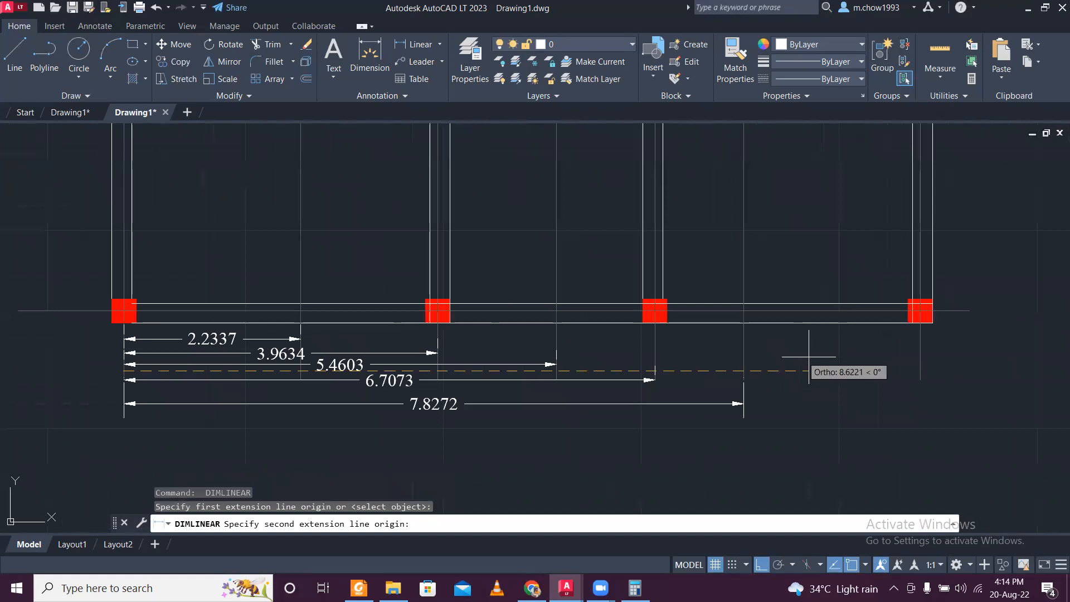
{"action": "left_click", "coordinate": [840, 371]}
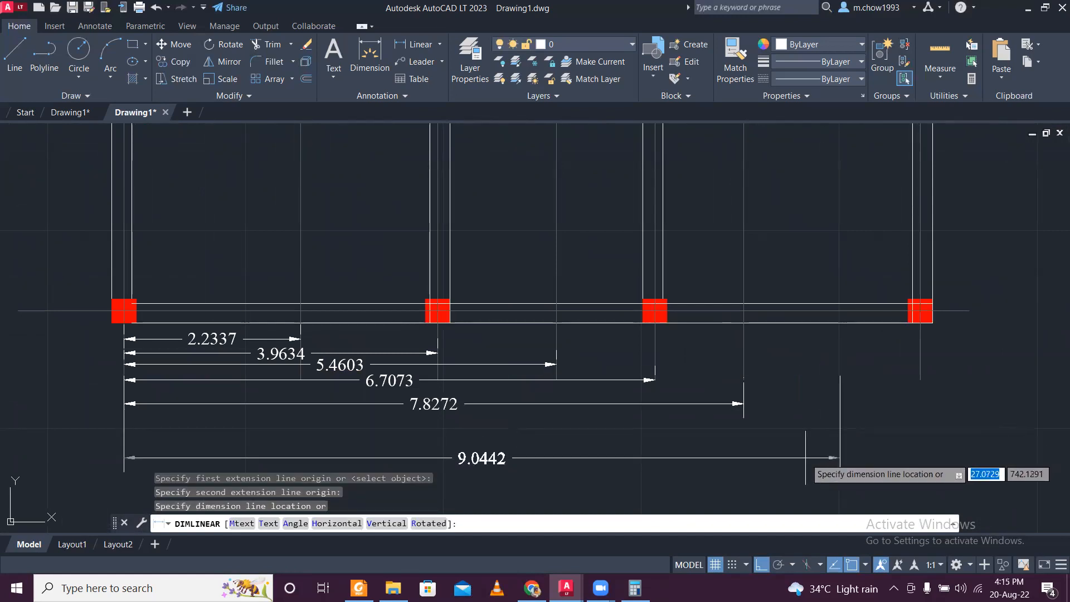
{"action": "left_click", "coordinate": [805, 424]}
- Stretch the lowest dimension's right extension line origin straight up to the upper line of the bottom wall
{"action": "scroll", "coordinate": [812, 367], "scroll_direction": "up", "scroll_amount": 5}
{"action": "left_click", "coordinate": [813, 366]}
{"action": "scroll", "coordinate": [759, 324], "scroll_direction": "up", "scroll_amount": 3}
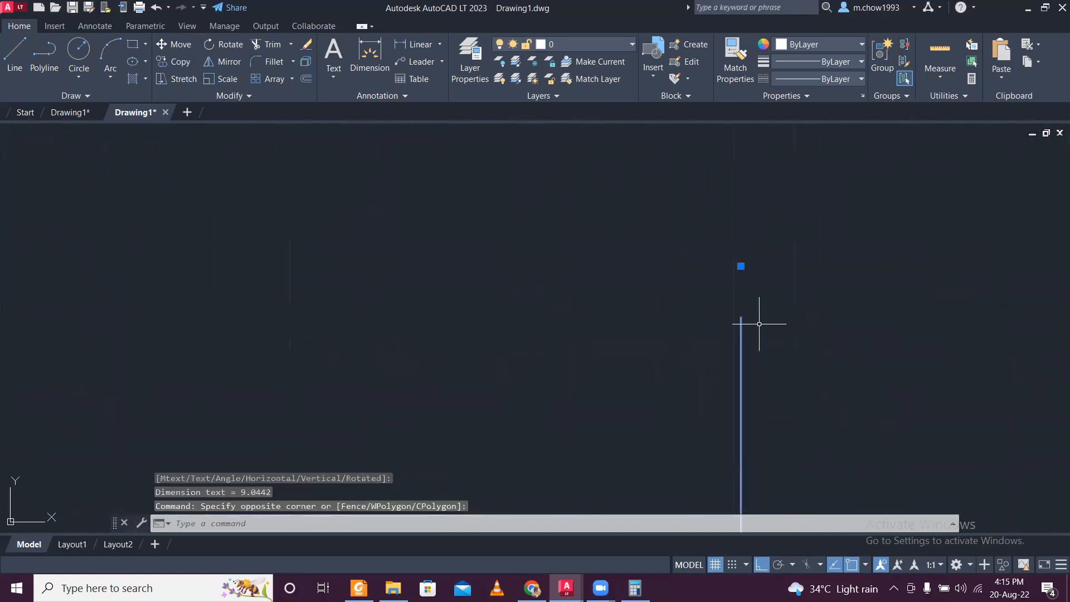
{"action": "left_click", "coordinate": [740, 266]}
{"action": "left_click", "coordinate": [735, 266]}
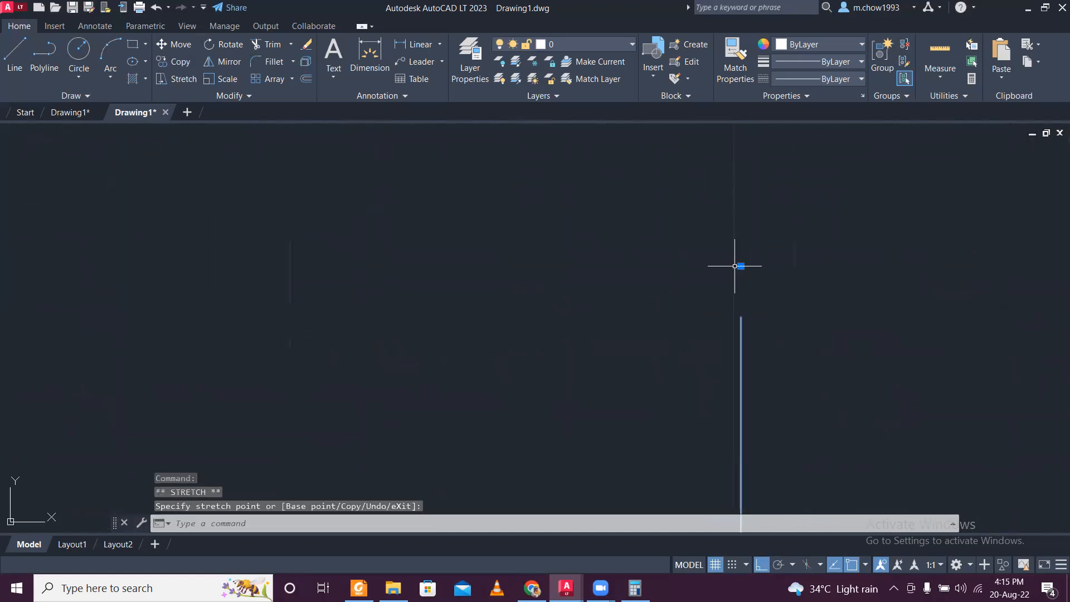
{"action": "left_click", "coordinate": [716, 292]}
{"action": "scroll", "coordinate": [712, 296], "scroll_direction": "down", "scroll_amount": 3}
{"action": "scroll", "coordinate": [715, 276], "scroll_direction": "up", "scroll_amount": 4}
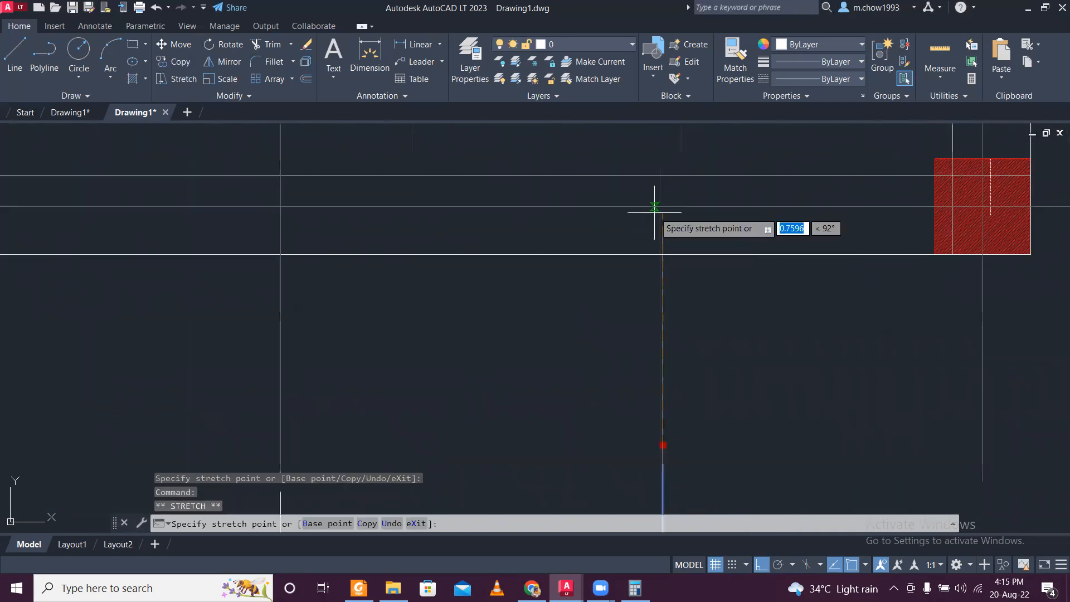
{"action": "left_click", "coordinate": [663, 175]}
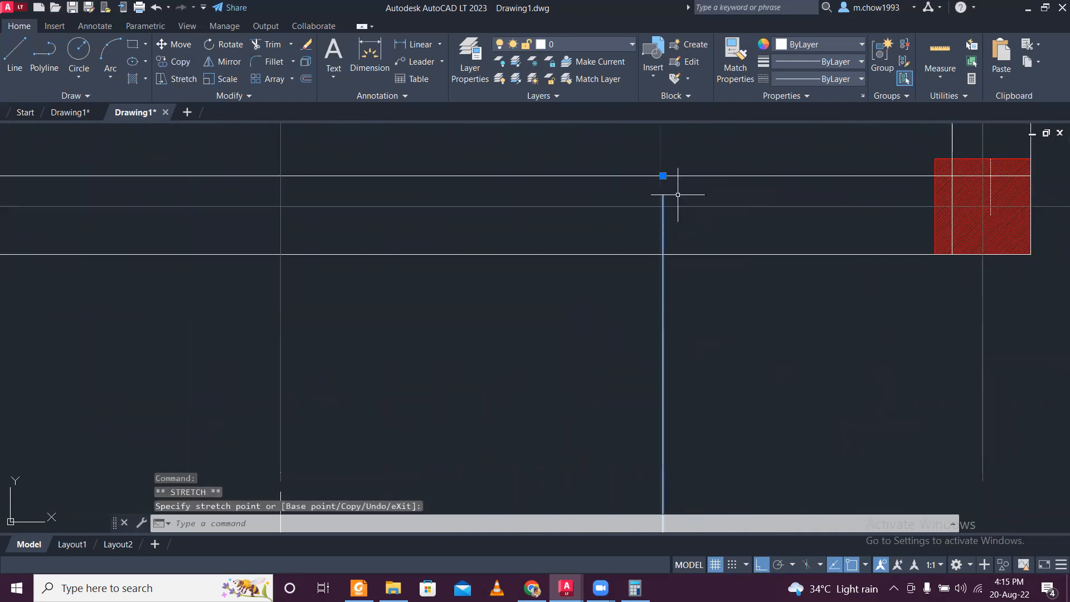
{"action": "scroll", "coordinate": [677, 195], "scroll_direction": "up", "scroll_amount": 4}
{"action": "left_click", "coordinate": [542, 278]}
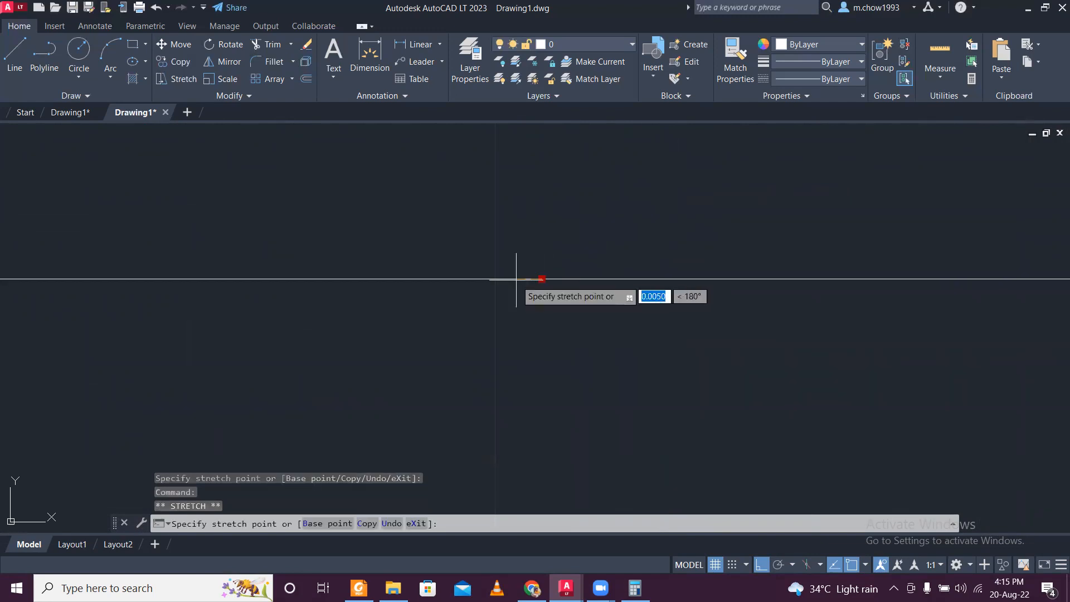
{"action": "scroll", "coordinate": [497, 279], "scroll_direction": "down", "scroll_amount": 6}
{"action": "scroll", "coordinate": [538, 358], "scroll_direction": "up", "scroll_amount": 2}
{"action": "middle_click_drag", "start_coordinate": [547, 398], "coordinate": [564, 579]}
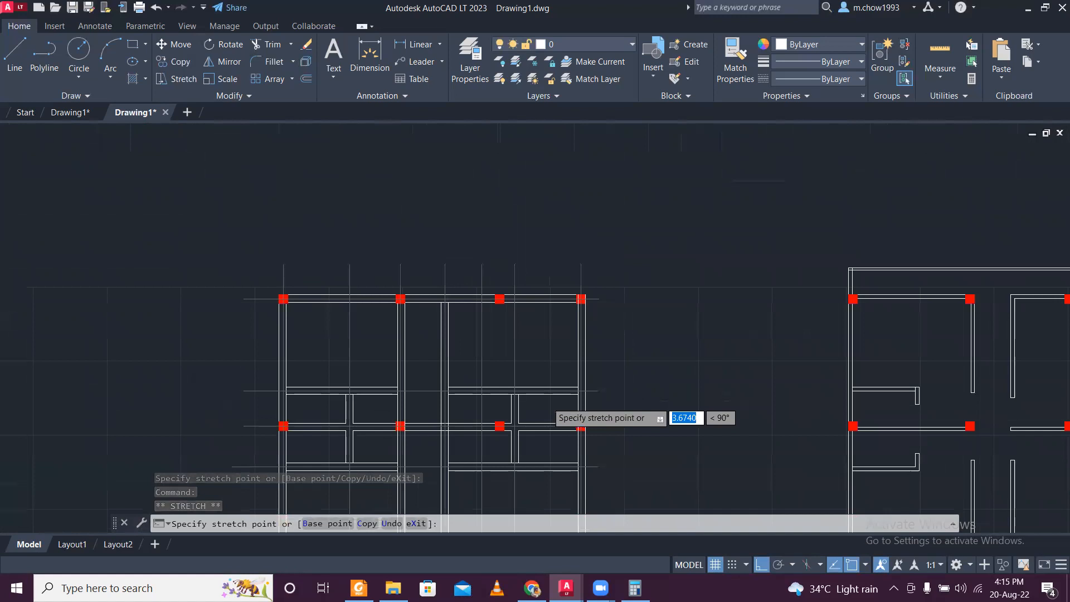
{"action": "scroll", "coordinate": [565, 504], "scroll_direction": "down", "scroll_amount": 2}
{"action": "key", "text": "Escape"}
{"action": "scroll", "coordinate": [566, 377], "scroll_direction": "up", "scroll_amount": 5}
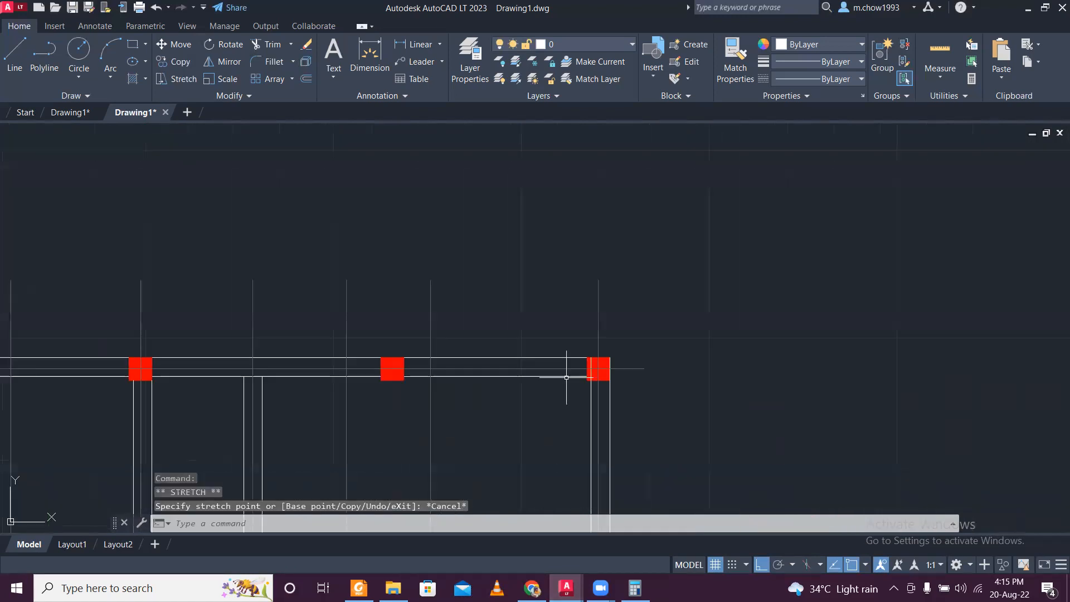
- Stretch the lowest dimension's right extension line origin to the bottom right column's vertical centre line
{"action": "left_click", "coordinate": [641, 327]}
{"action": "left_click", "coordinate": [496, 288]}
{"action": "scroll", "coordinate": [527, 276], "scroll_direction": "down", "scroll_amount": 6}
{"action": "middle_click_drag", "start_coordinate": [560, 398], "coordinate": [587, 221]}
{"action": "scroll", "coordinate": [557, 417], "scroll_direction": "up", "scroll_amount": 2}
{"action": "scroll", "coordinate": [557, 417], "scroll_direction": "up", "scroll_amount": 4}
{"action": "scroll", "coordinate": [564, 195], "scroll_direction": "up", "scroll_amount": 2}
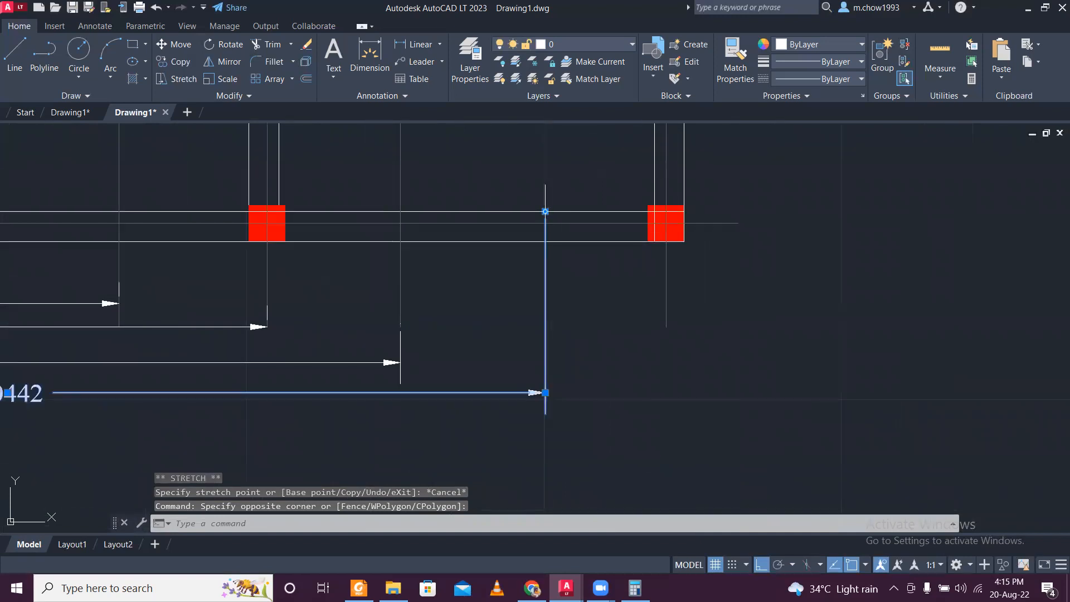
{"action": "left_click", "coordinate": [545, 211]}
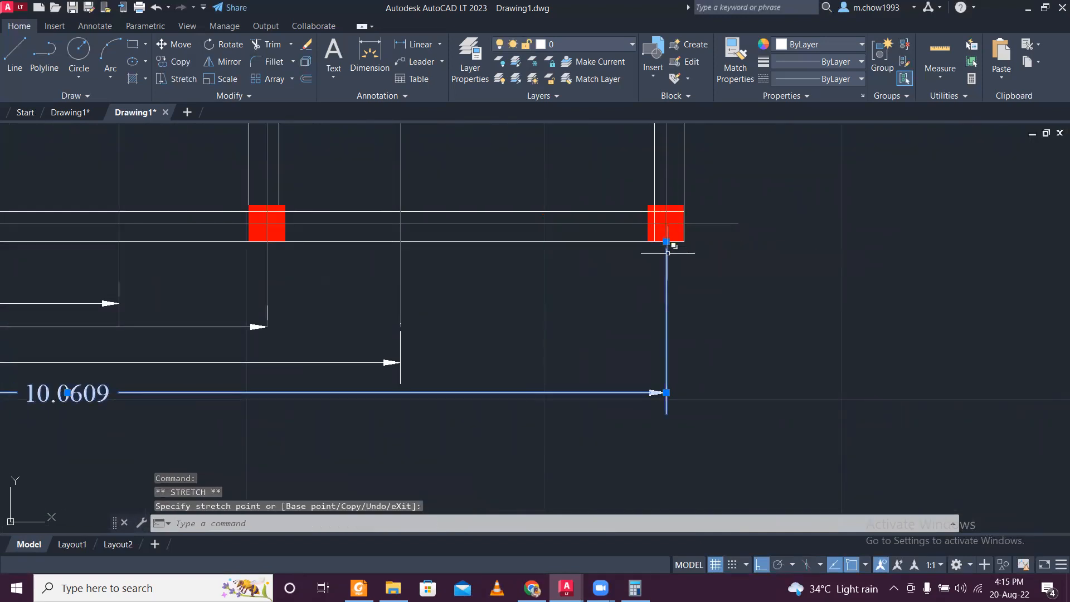
{"action": "key", "text": "Escape"}
- Add a vertical dimension beside the plan's left wall from the bottom centre line to the first horizontal centre line above it
{"action": "scroll", "coordinate": [573, 375], "scroll_direction": "down", "scroll_amount": 5}
{"action": "scroll", "coordinate": [537, 415], "scroll_direction": "up", "scroll_amount": 2}
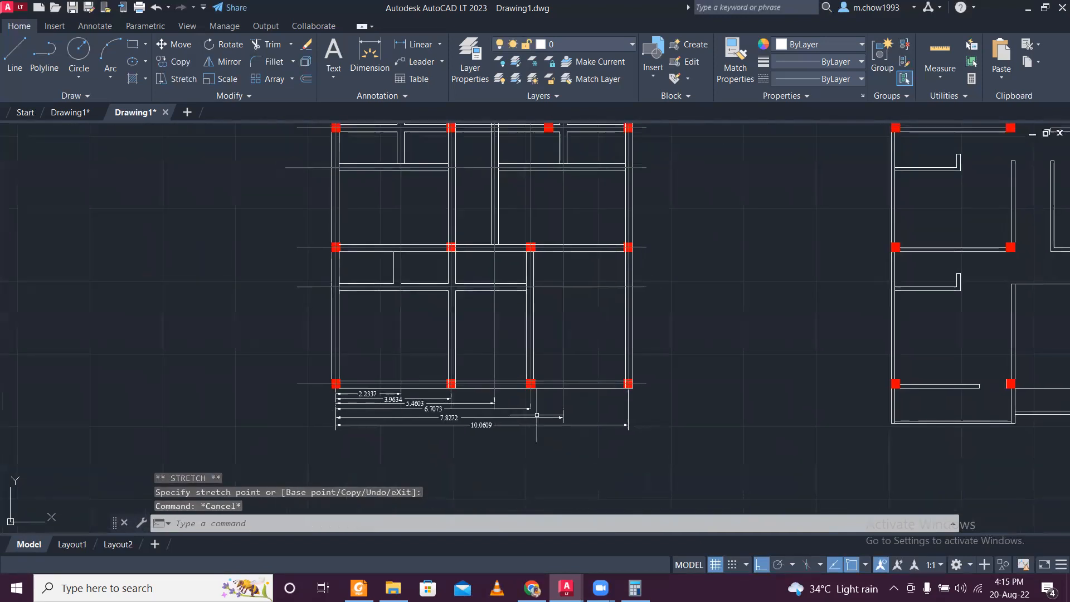
{"action": "middle_click_drag", "start_coordinate": [462, 335], "coordinate": [459, 359]}
{"action": "middle_click_drag", "start_coordinate": [463, 299], "coordinate": [464, 449]}
{"action": "middle_click_drag", "start_coordinate": [458, 394], "coordinate": [503, 294]}
{"action": "middle_click_drag", "start_coordinate": [393, 418], "coordinate": [438, 304]}
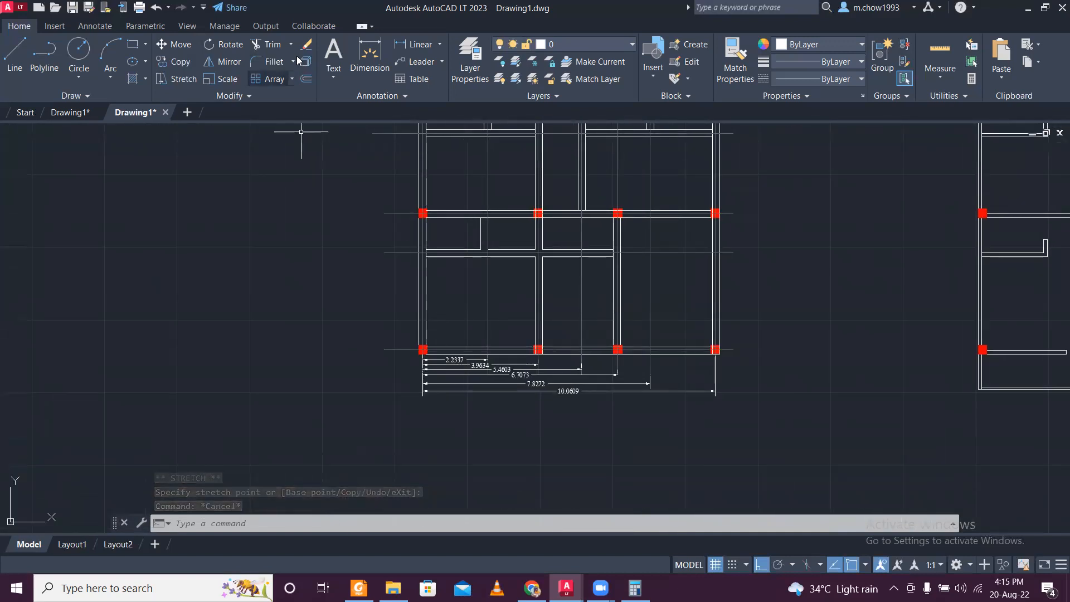
{"action": "left_click", "coordinate": [419, 44]}
{"action": "scroll", "coordinate": [412, 308], "scroll_direction": "up", "scroll_amount": 2}
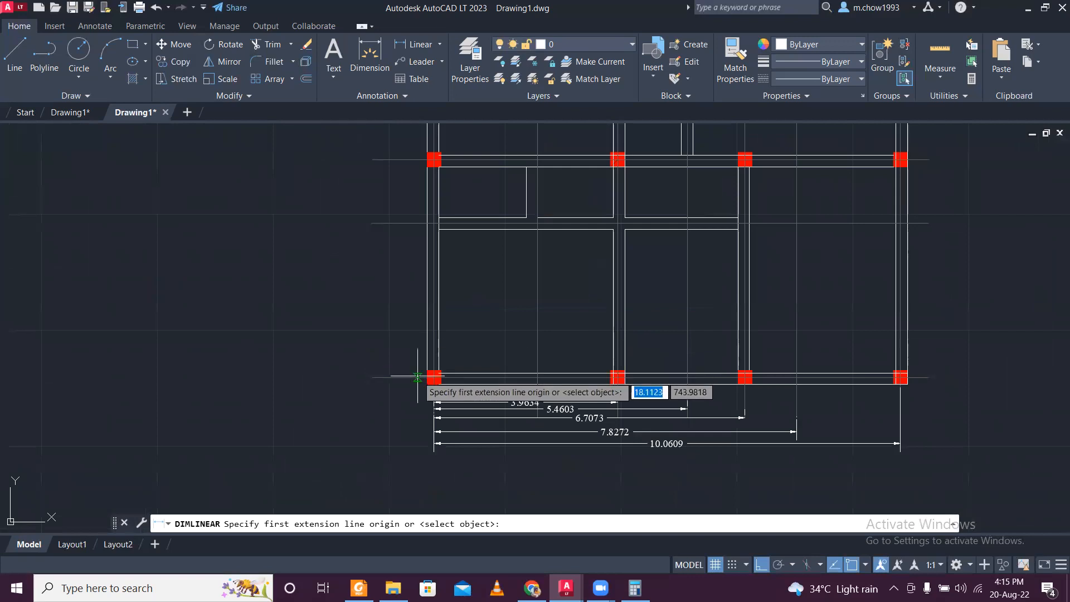
{"action": "left_click", "coordinate": [417, 377]}
{"action": "left_click", "coordinate": [417, 224]}
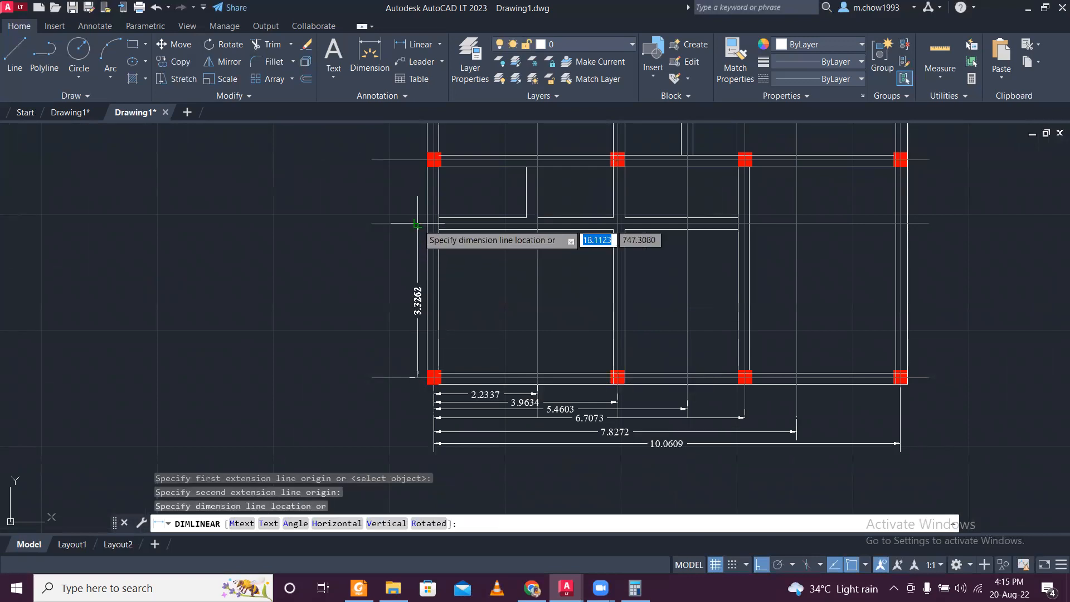
{"action": "left_click", "coordinate": [417, 226]}
- Dimension vertically from the bottom centre line to the second column row's centre line, placed outside the first vertical dimension
{"action": "key", "text": "Return"}
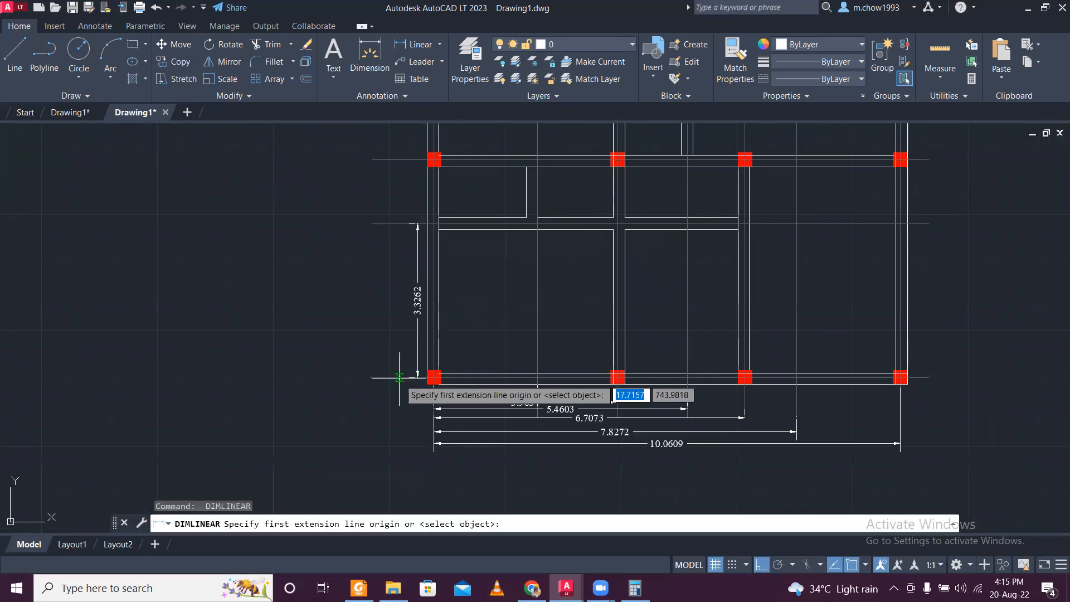
{"action": "left_click", "coordinate": [417, 377]}
{"action": "middle_click_drag", "start_coordinate": [396, 213], "coordinate": [413, 356]}
{"action": "left_click", "coordinate": [417, 301]}
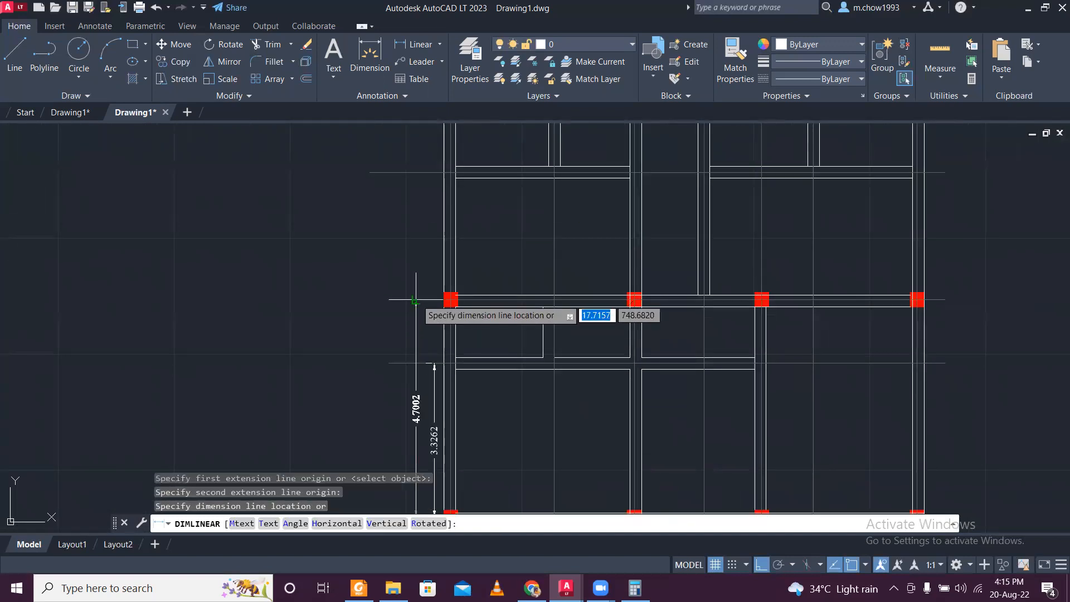
{"action": "scroll", "coordinate": [418, 300], "scroll_direction": "down", "scroll_amount": 2}
{"action": "scroll", "coordinate": [418, 425], "scroll_direction": "up", "scroll_amount": 2}
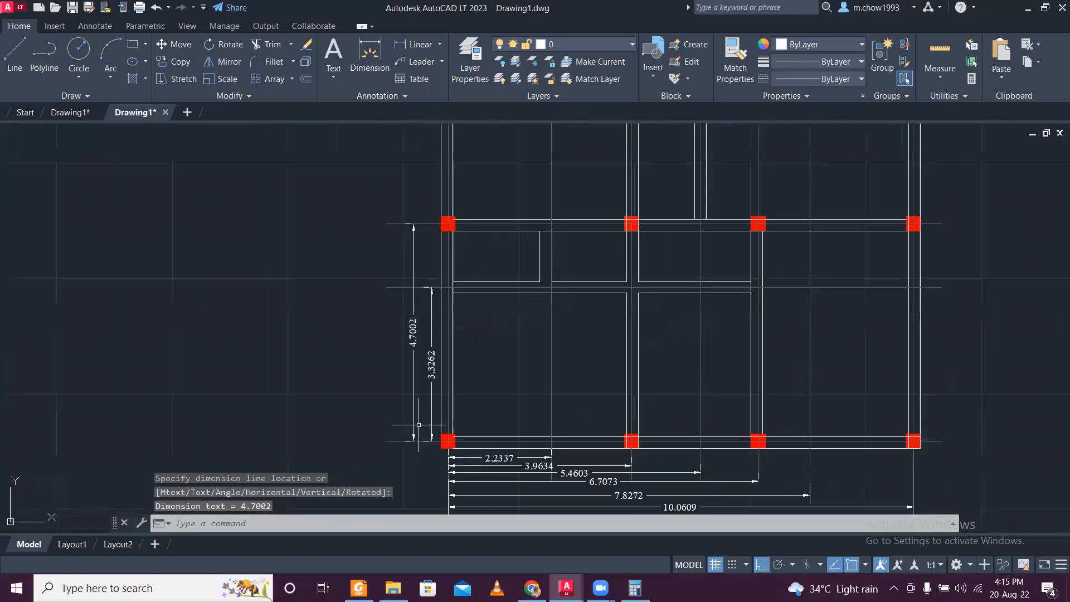
- Add a vertical dimension from the bottom centre line to the horizontal centre line between the second and third column rows
{"action": "key", "text": "Return"}
{"action": "left_click", "coordinate": [397, 441]}
{"action": "scroll", "coordinate": [411, 335], "scroll_direction": "up", "scroll_amount": 4}
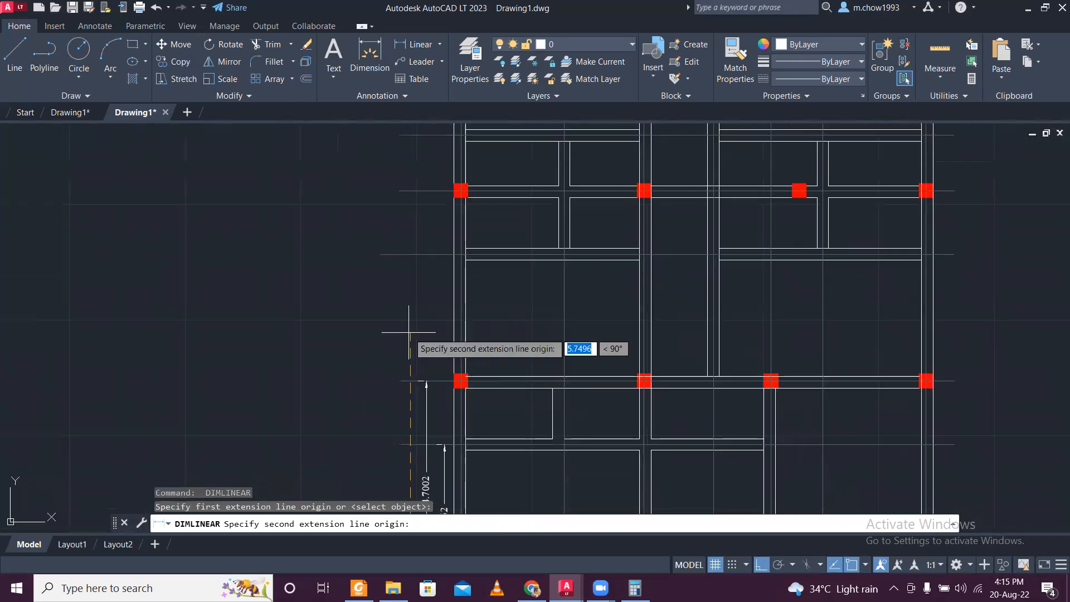
{"action": "left_click", "coordinate": [410, 233]}
{"action": "left_click", "coordinate": [411, 228]}
{"action": "scroll", "coordinate": [413, 228], "scroll_direction": "down", "scroll_amount": 2}
- Dimension vertically from the bottom centre line to the third column row's centre line along the plan's left side
{"action": "scroll", "coordinate": [419, 374], "scroll_direction": "up", "scroll_amount": 4}
{"action": "key", "text": "Return"}
{"action": "left_click", "coordinate": [396, 455]}
{"action": "scroll", "coordinate": [389, 324], "scroll_direction": "down", "scroll_amount": 4}
{"action": "middle_click_drag", "start_coordinate": [392, 290], "coordinate": [406, 488]}
{"action": "scroll", "coordinate": [425, 381], "scroll_direction": "up", "scroll_amount": 4}
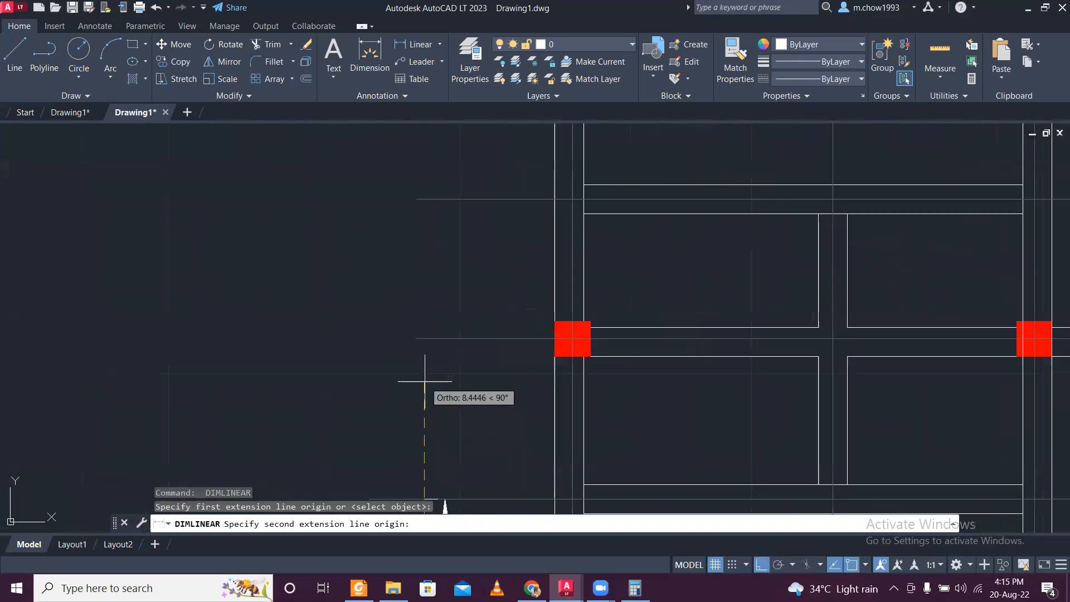
{"action": "scroll", "coordinate": [426, 338], "scroll_direction": "down", "scroll_amount": 4}
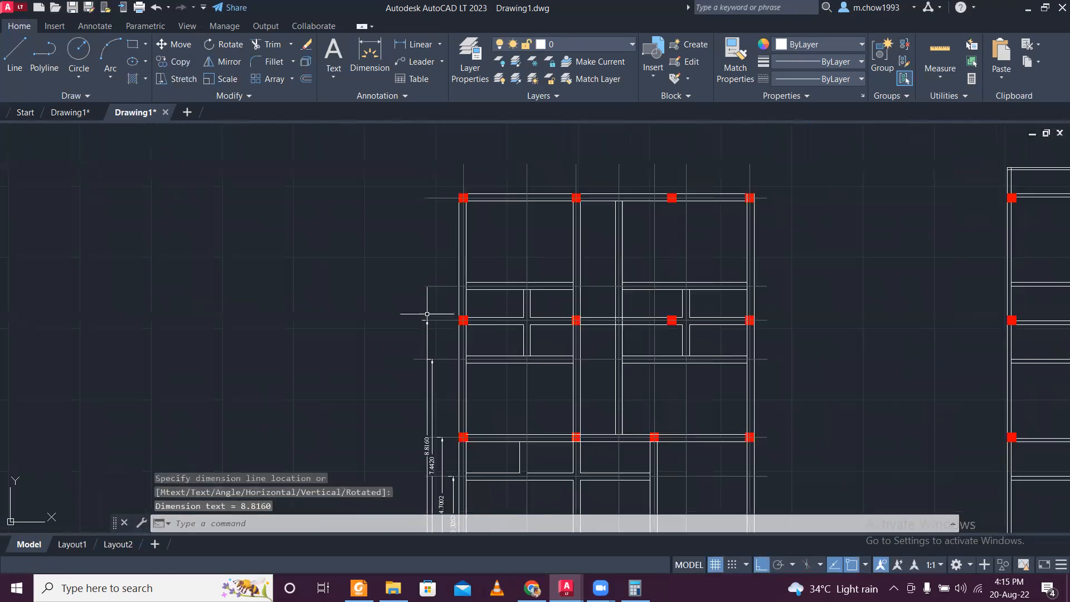
- Dimension vertically from the bottom centre line to the horizontal centre line between the third and top column rows
{"action": "scroll", "coordinate": [429, 424], "scroll_direction": "up", "scroll_amount": 3}
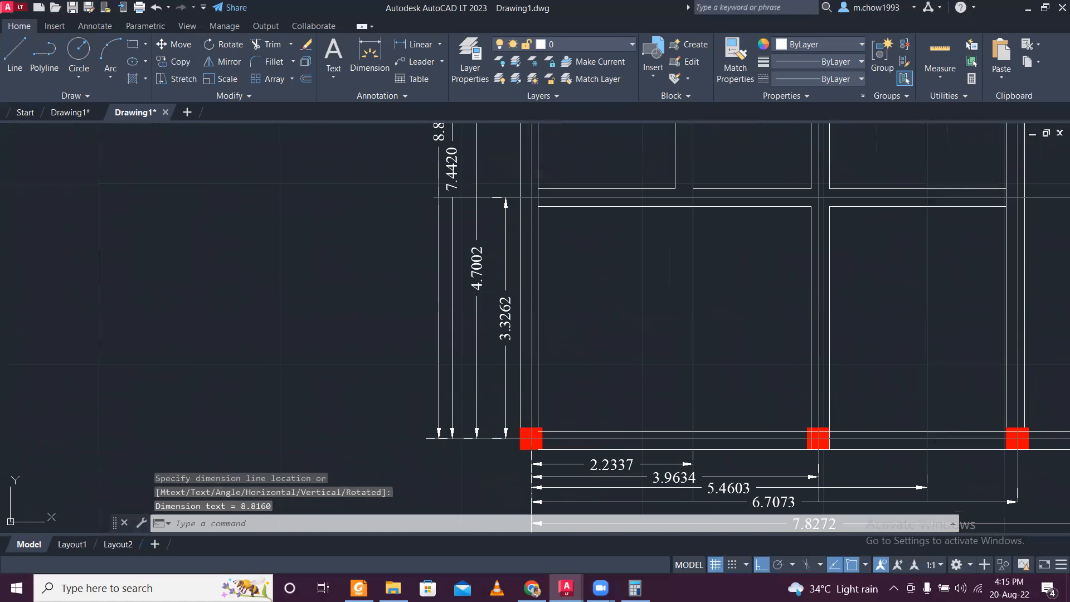
{"action": "key", "text": "Return"}
{"action": "left_click", "coordinate": [426, 438]}
{"action": "scroll", "coordinate": [428, 413], "scroll_direction": "down", "scroll_amount": 4}
{"action": "middle_click_drag", "start_coordinate": [433, 242], "coordinate": [444, 399]}
{"action": "scroll", "coordinate": [449, 337], "scroll_direction": "up", "scroll_amount": 6}
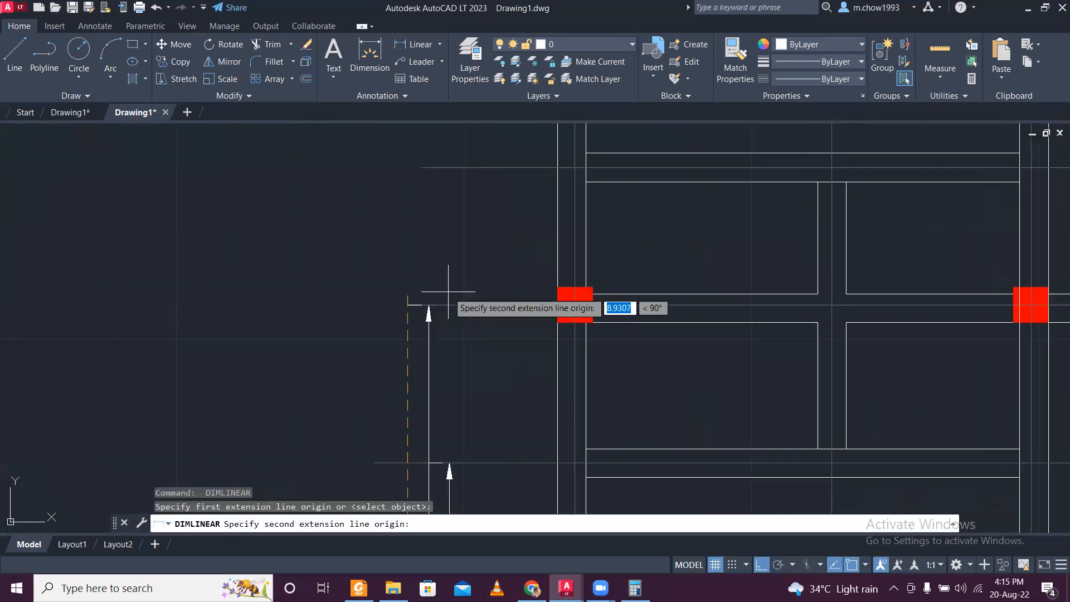
{"action": "left_click", "coordinate": [429, 169]}
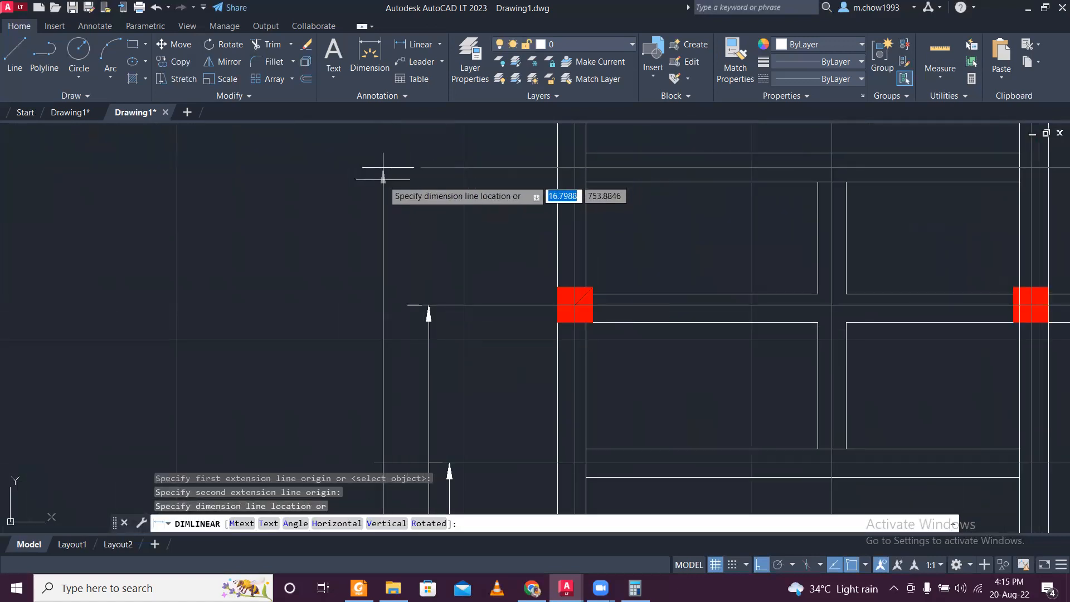
{"action": "left_click", "coordinate": [383, 168]}
- Add an outermost vertical dimension from the bottom centre line to the top column row's centre line
{"action": "scroll", "coordinate": [393, 192], "scroll_direction": "down", "scroll_amount": 5}
{"action": "scroll", "coordinate": [430, 400], "scroll_direction": "up", "scroll_amount": 4}
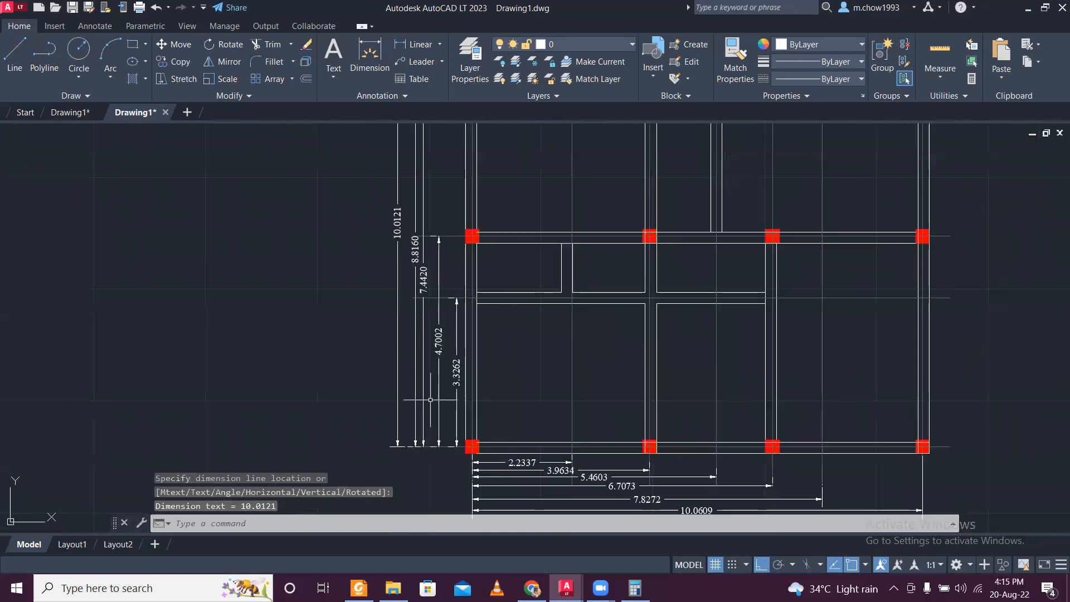
{"action": "scroll", "coordinate": [431, 399], "scroll_direction": "up", "scroll_amount": 3}
{"action": "key", "text": "Return"}
{"action": "left_click", "coordinate": [399, 446]}
{"action": "scroll", "coordinate": [399, 447], "scroll_direction": "down", "scroll_amount": 7}
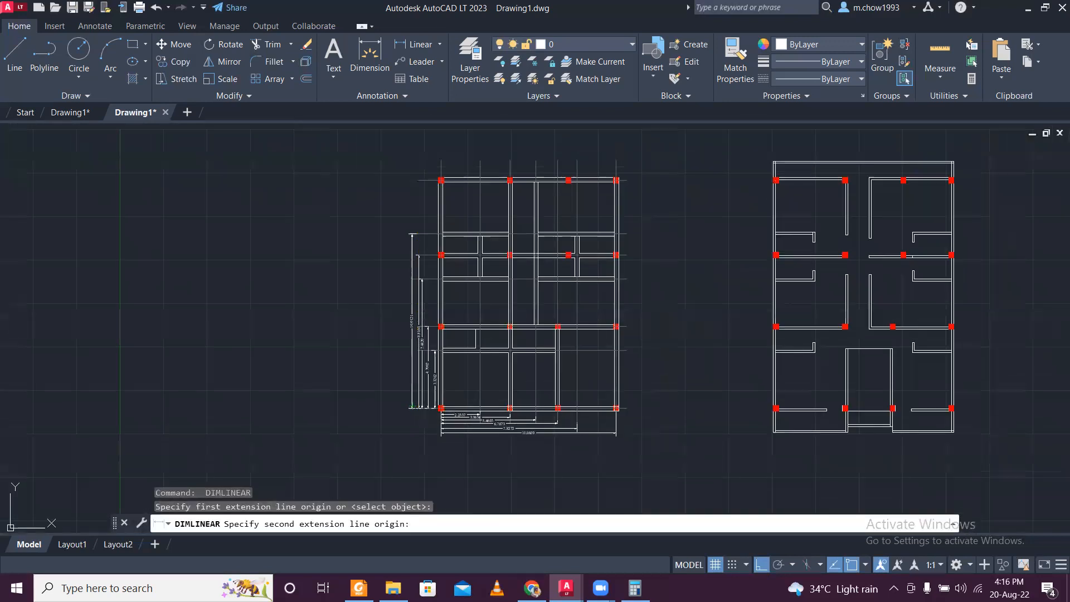
{"action": "scroll", "coordinate": [418, 234], "scroll_direction": "up", "scroll_amount": 4}
{"action": "left_click", "coordinate": [412, 303]}
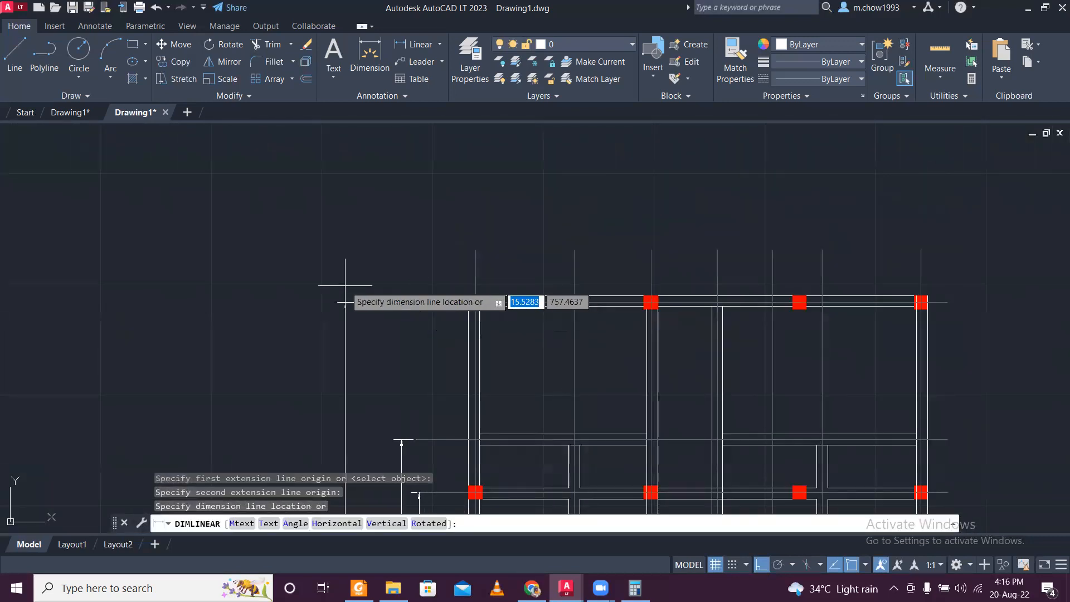
{"action": "left_click", "coordinate": [380, 306]}
- Examine the centre line dimensions along the left and bottom sides of the dimensioned plan and its column positions
{"action": "scroll", "coordinate": [387, 290], "scroll_direction": "down", "scroll_amount": 3}
{"action": "scroll", "coordinate": [412, 305], "scroll_direction": "up", "scroll_amount": 5}
{"action": "scroll", "coordinate": [412, 305], "scroll_direction": "up", "scroll_amount": 5}
{"action": "scroll", "coordinate": [365, 382], "scroll_direction": "down", "scroll_amount": 5}
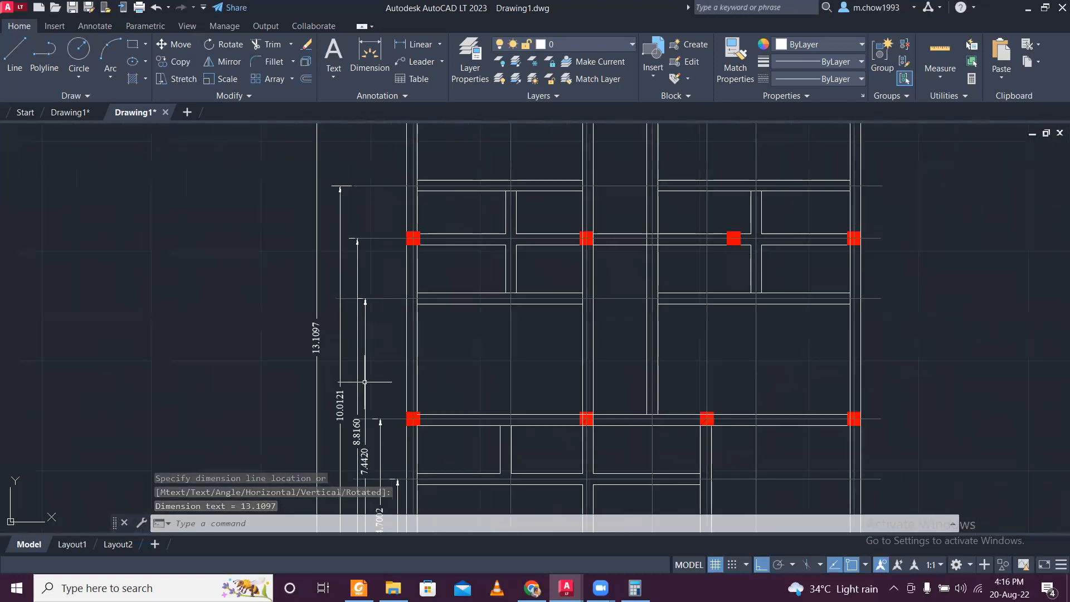
{"action": "middle_click_drag", "start_coordinate": [365, 382], "coordinate": [350, 341]}
{"action": "scroll", "coordinate": [375, 285], "scroll_direction": "down", "scroll_amount": 2}
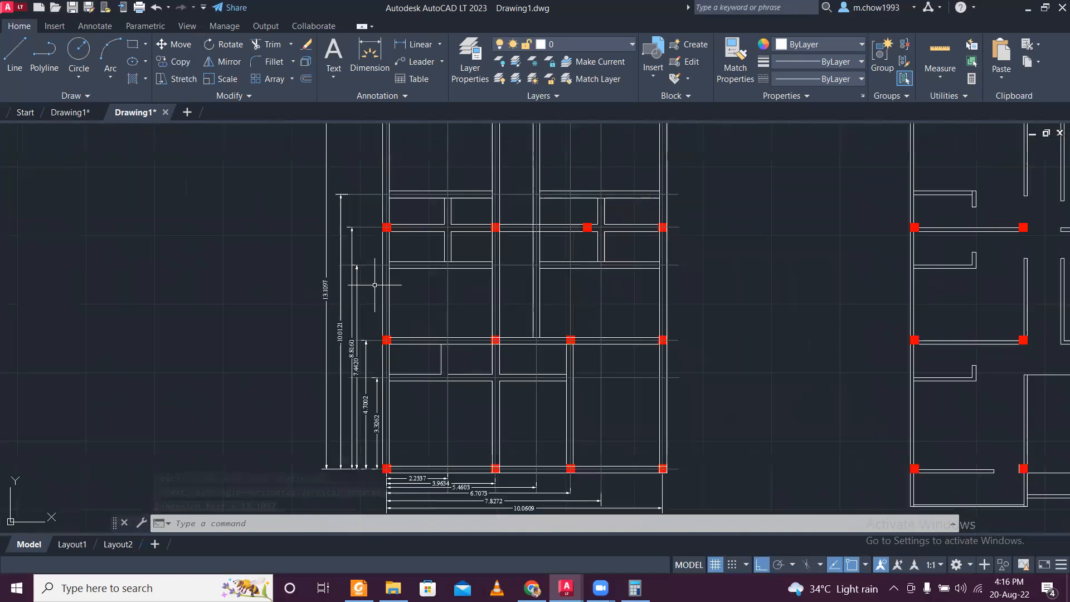
{"action": "middle_click_drag", "start_coordinate": [406, 240], "coordinate": [397, 333]}
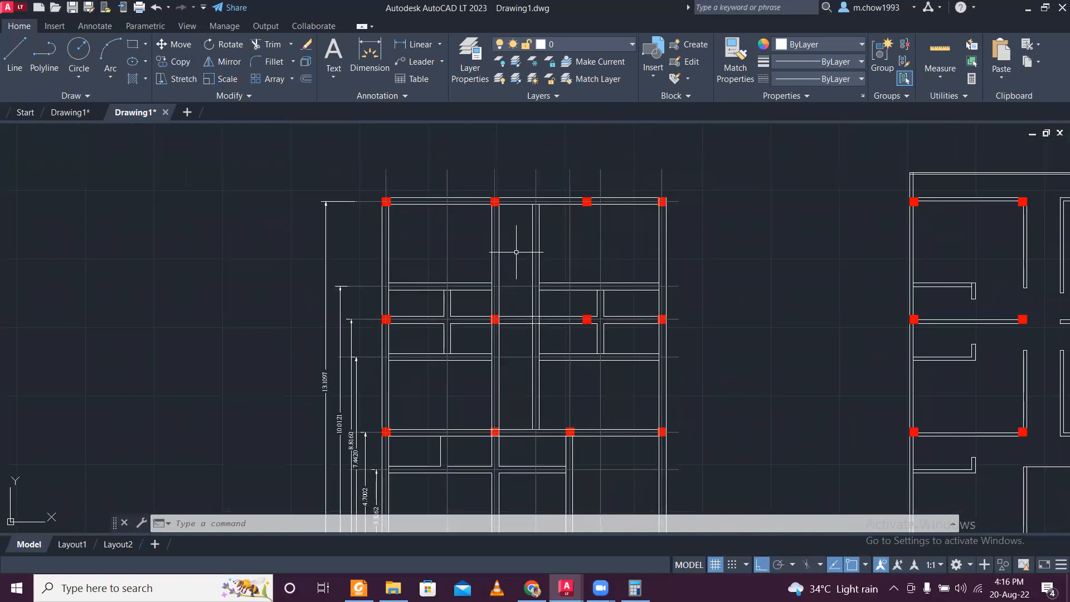
{"action": "middle_click_drag", "start_coordinate": [516, 252], "coordinate": [392, 232]}
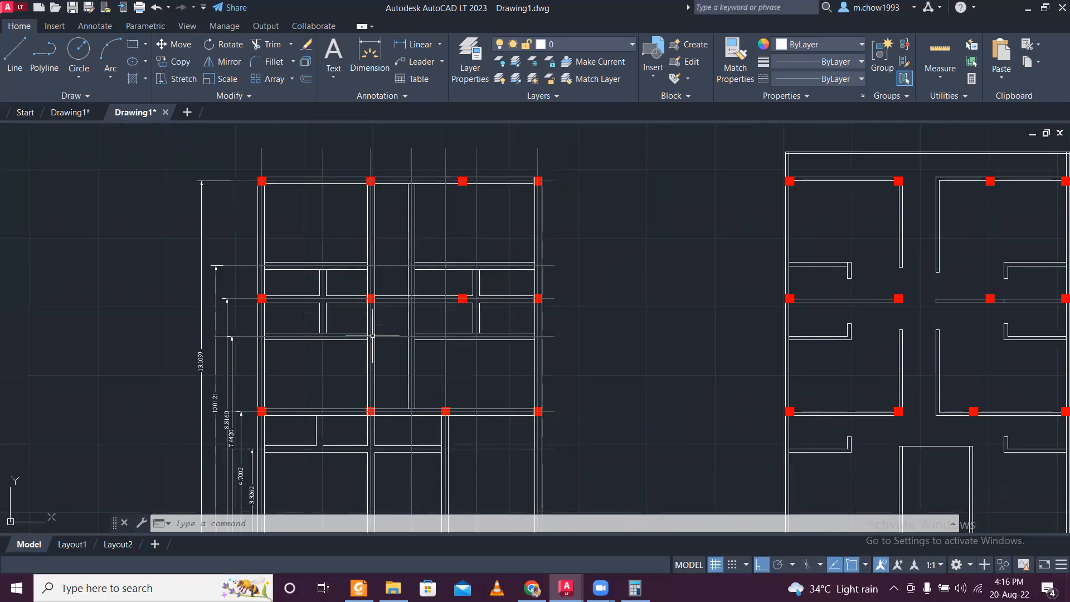
{"action": "mouse_move", "coordinate": [377, 441]}
{"action": "middle_mouse_down"}
{"action": "mouse_move", "coordinate": [354, 321]}
{"action": "mouse_move", "coordinate": [366, 294]}
{"action": "middle_mouse_up"}
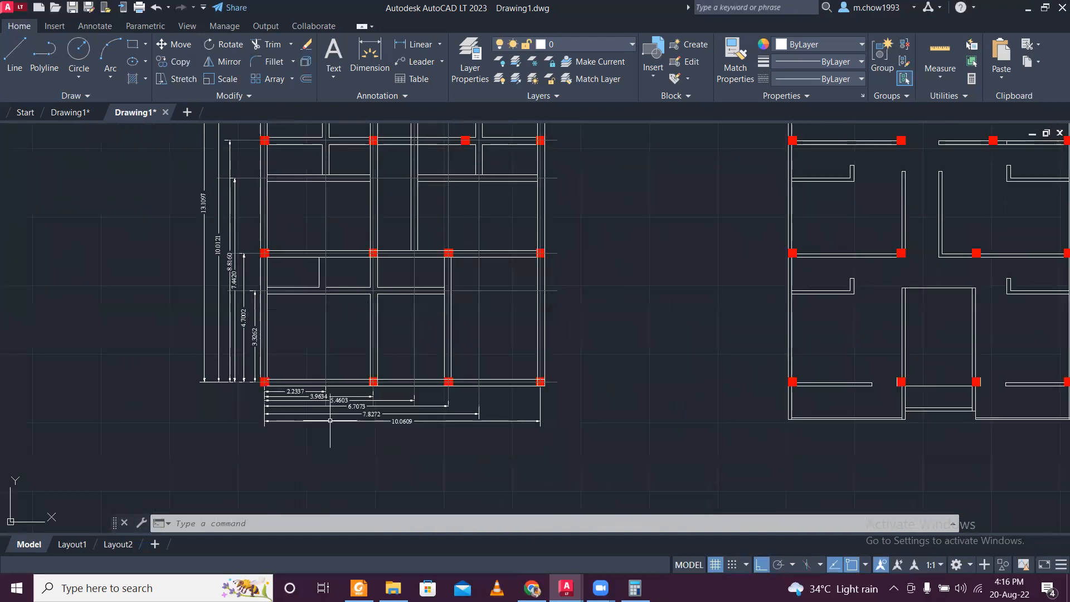
{"action": "scroll", "coordinate": [280, 375], "scroll_direction": "up", "scroll_amount": 2}
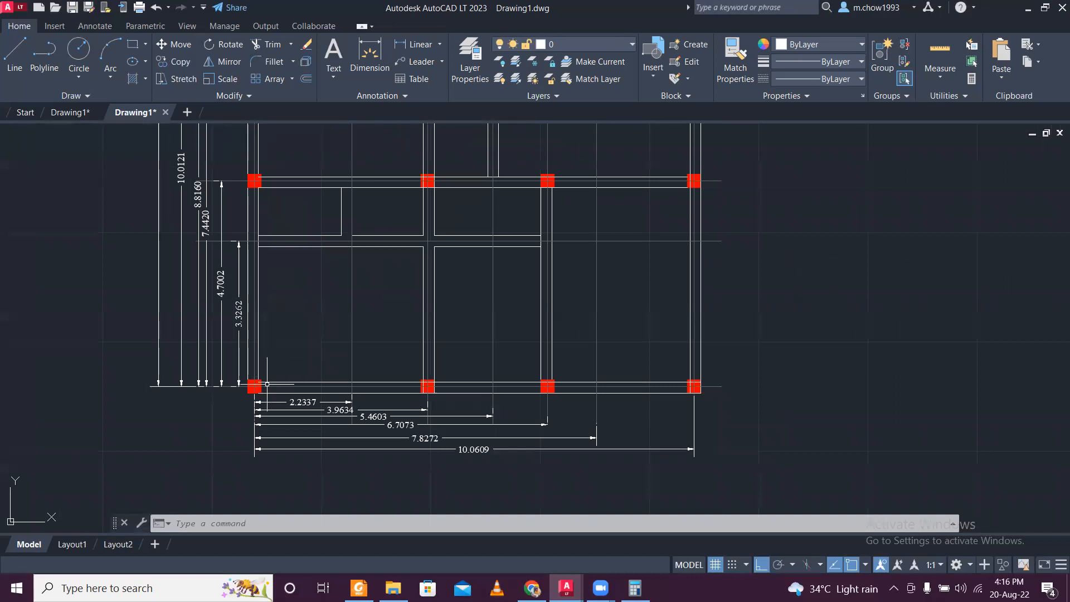
{"action": "scroll", "coordinate": [267, 384], "scroll_direction": "up", "scroll_amount": 2}
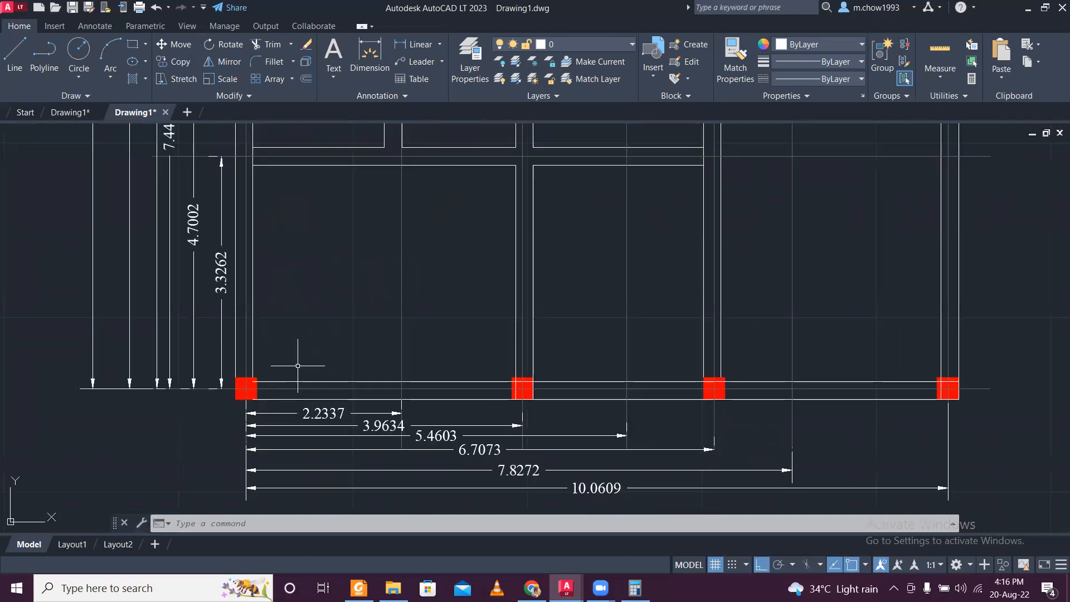
{"action": "scroll", "coordinate": [421, 379], "scroll_direction": "down", "scroll_amount": 2}
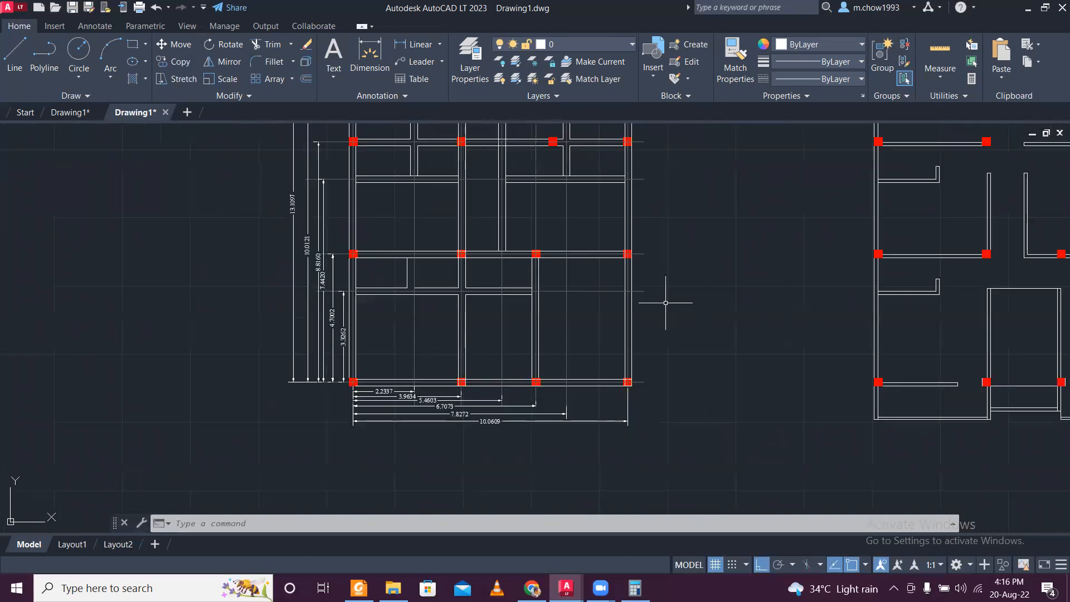
{"action": "middle_click_drag", "start_coordinate": [428, 132], "coordinate": [325, 277]}
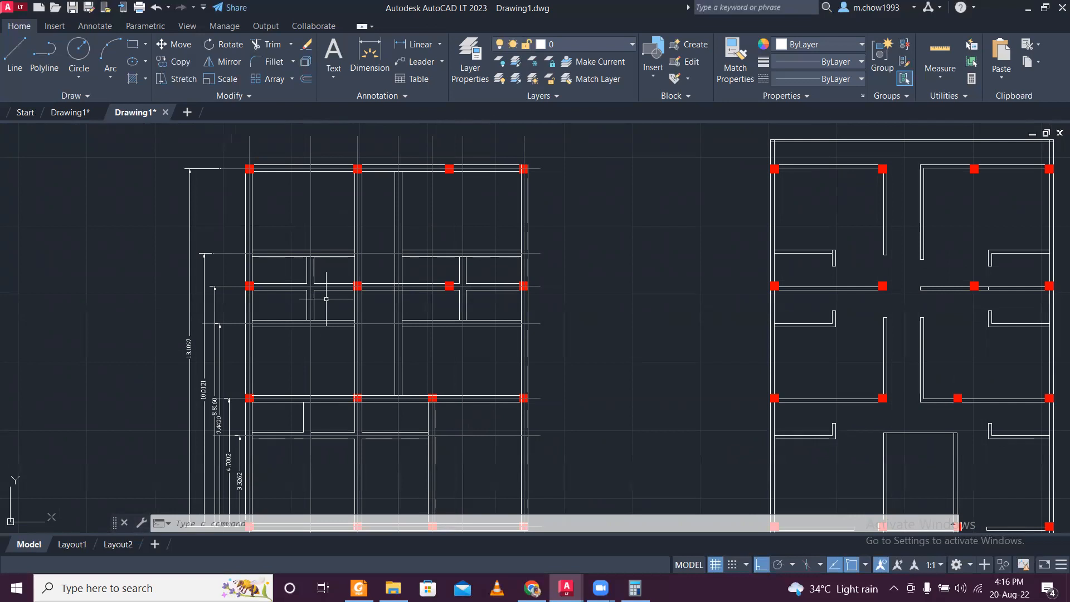
{"action": "middle_click_drag", "start_coordinate": [361, 383], "coordinate": [371, 321]}
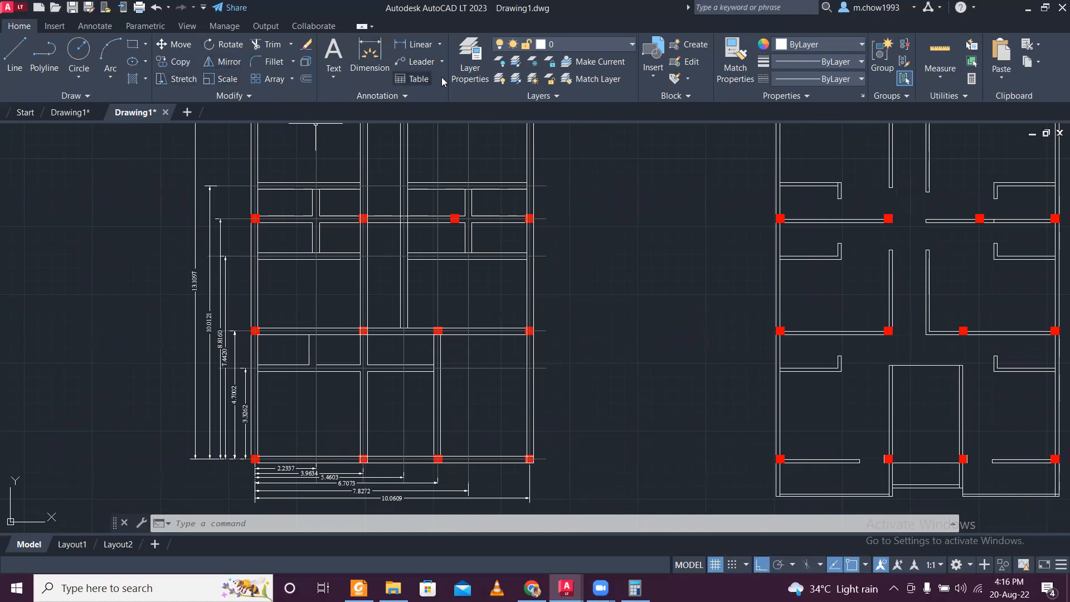
- Add the multiline text "(0,0)" just above and to the right of the plan's bottom-left column
{"action": "left_click", "coordinate": [333, 76]}
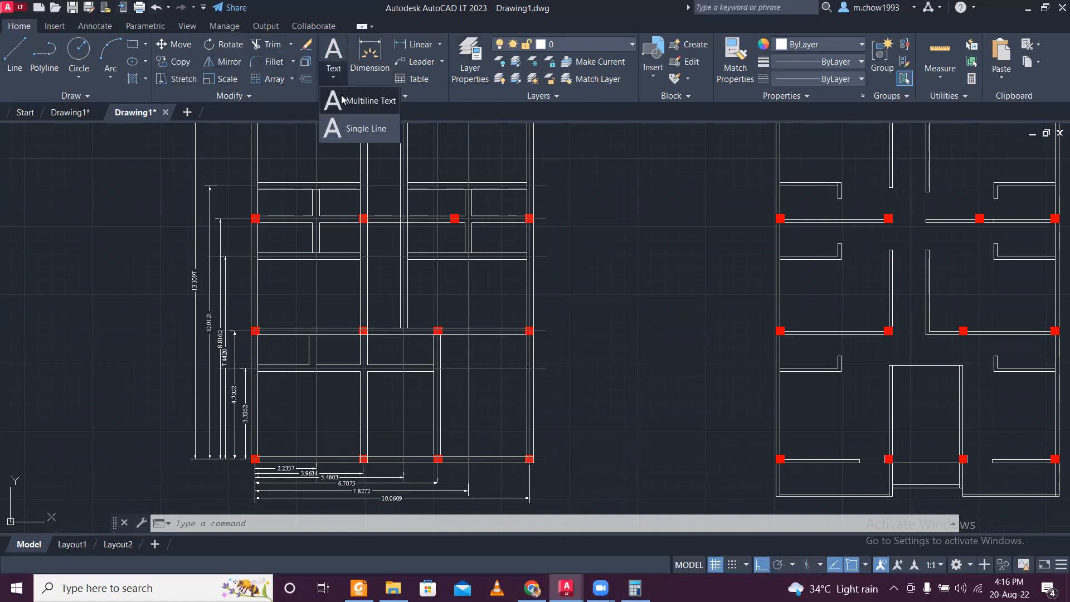
{"action": "left_click", "coordinate": [362, 101]}
{"action": "scroll", "coordinate": [262, 479], "scroll_direction": "up", "scroll_amount": 8}
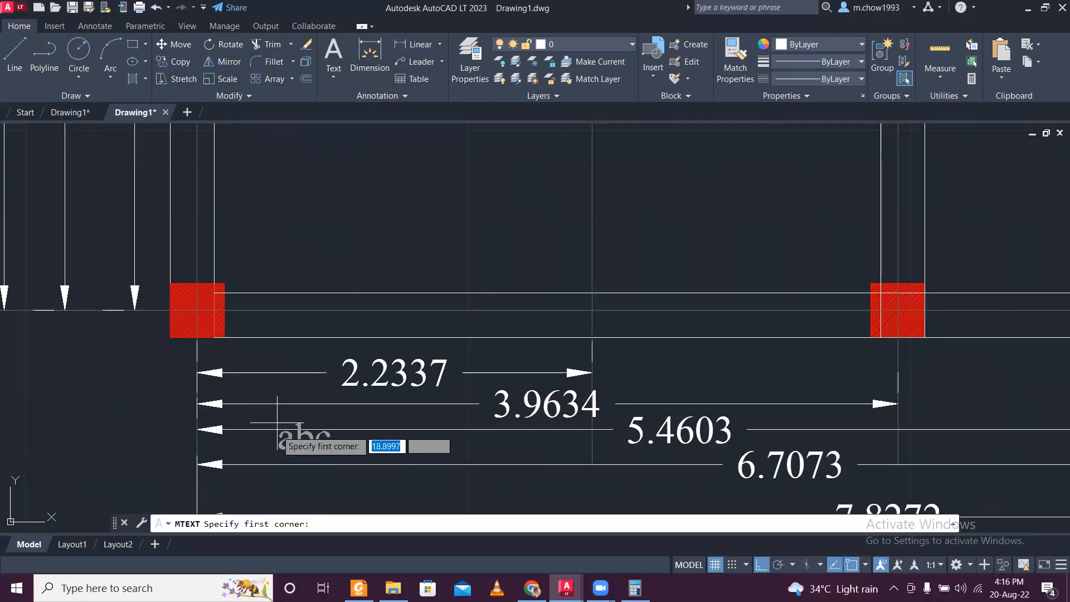
{"action": "left_click", "coordinate": [257, 248]}
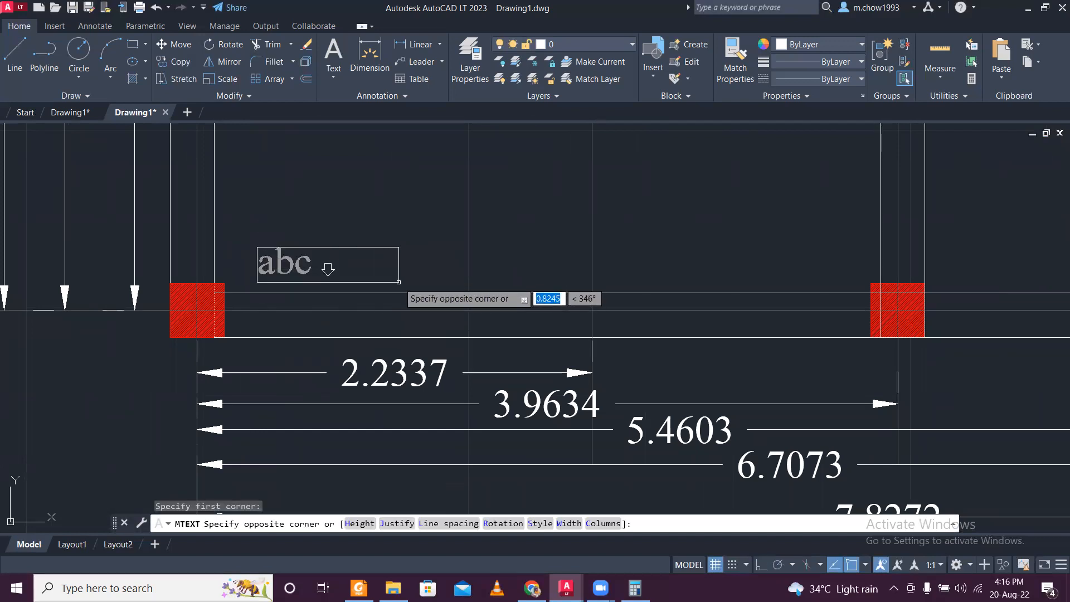
{"action": "left_click", "coordinate": [399, 290]}
{"action": "type", "text": "0"}
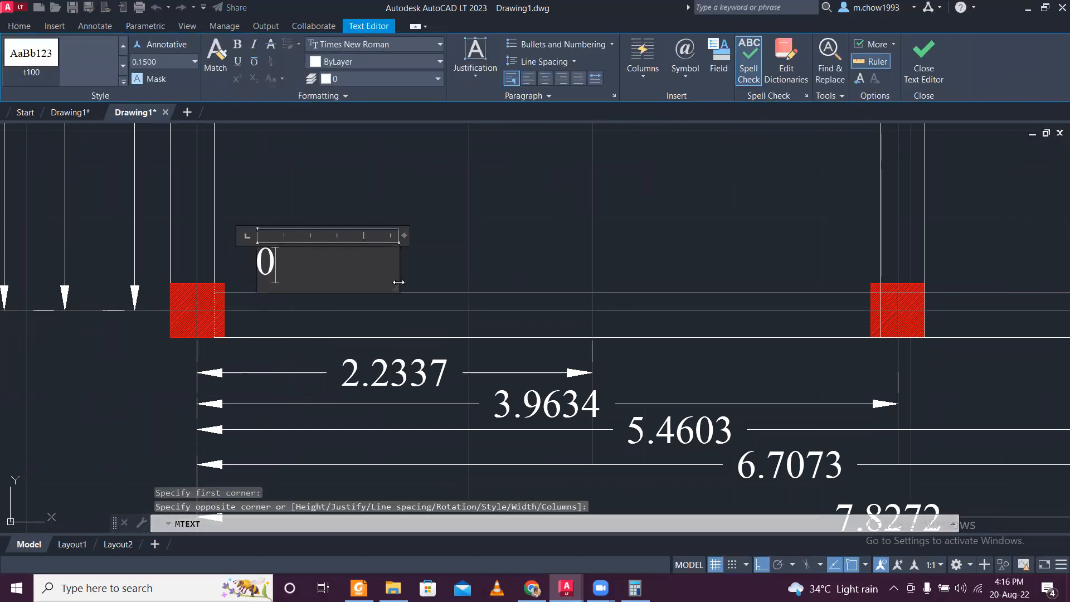
{"action": "type", "text": "("}
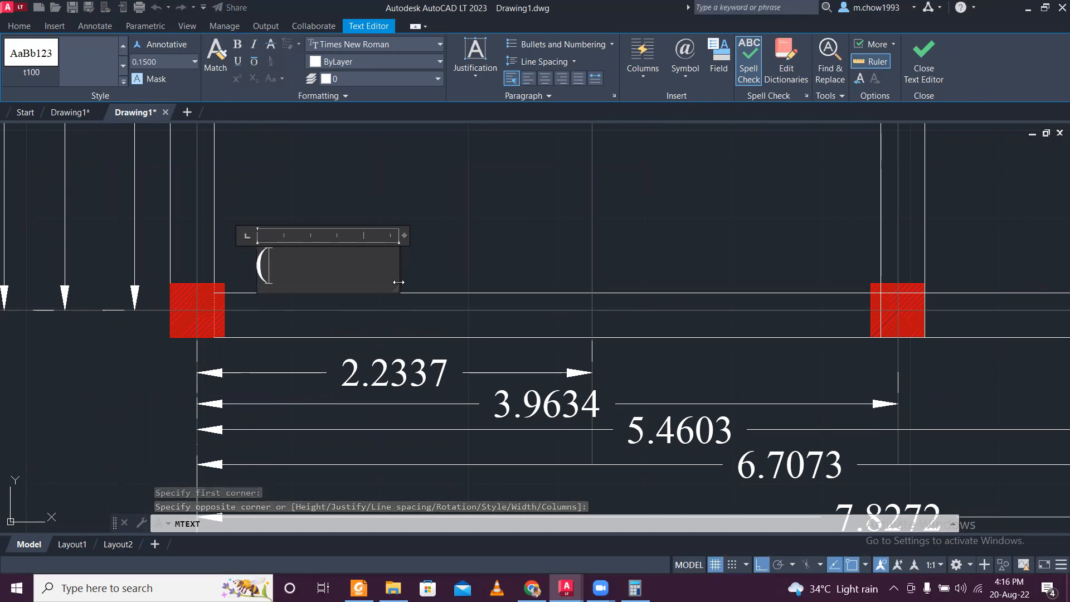
{"action": "type", "text": "0,0"}
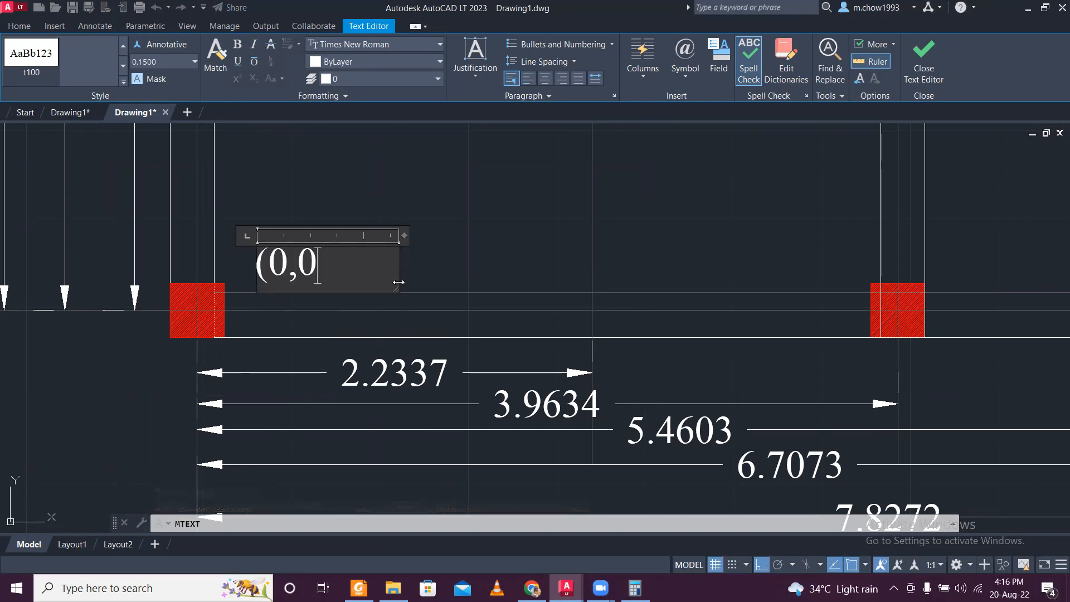
{"action": "type", "text": ")"}
{"action": "left_click", "coordinate": [635, 241]}
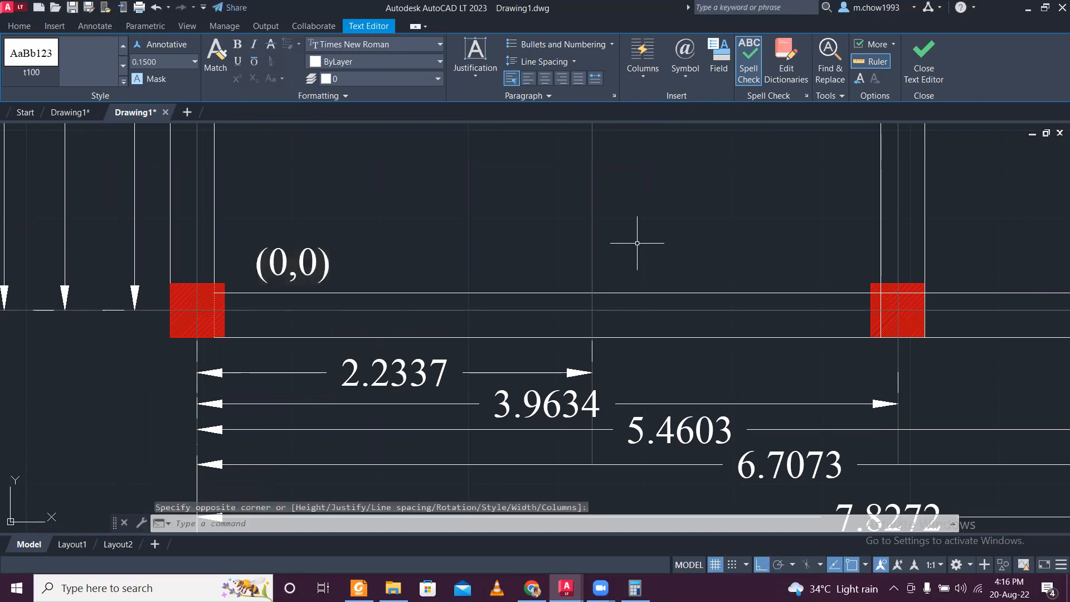
{"action": "scroll", "coordinate": [406, 259], "scroll_direction": "down", "scroll_amount": 1}
{"action": "scroll", "coordinate": [390, 258], "scroll_direction": "up", "scroll_amount": 3}
{"action": "left_click", "coordinate": [380, 263]}
{"action": "key", "text": "Escape"}
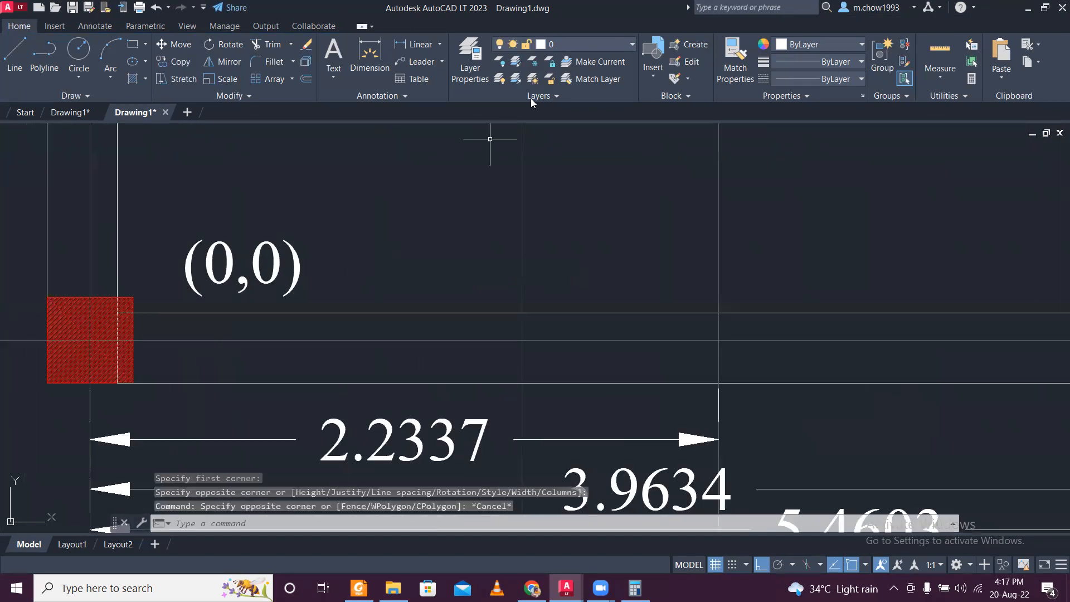
- Create a new layer named cOORDINATES and set its colour to green
{"action": "left_click", "coordinate": [583, 47]}
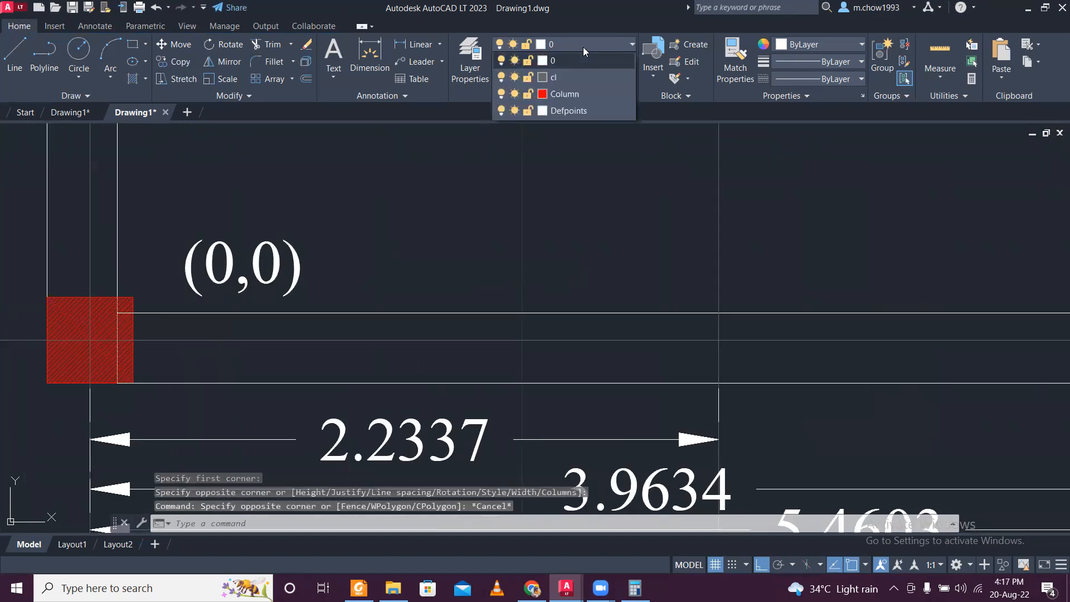
{"action": "left_click", "coordinate": [583, 47]}
{"action": "left_click", "coordinate": [471, 59]}
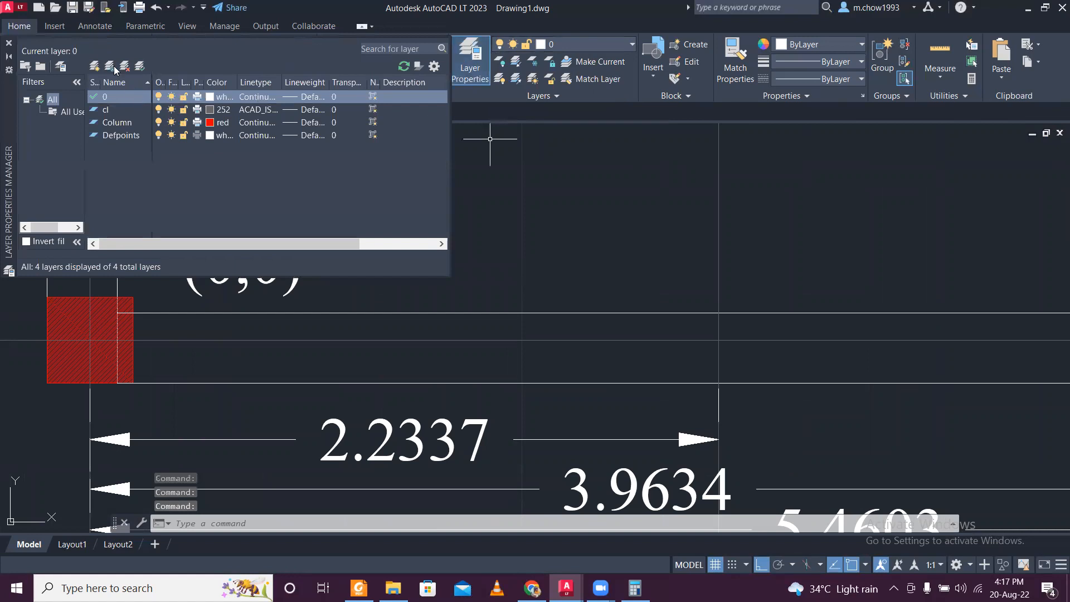
{"action": "left_click", "coordinate": [95, 68]}
{"action": "type", "text": "cOORD"}
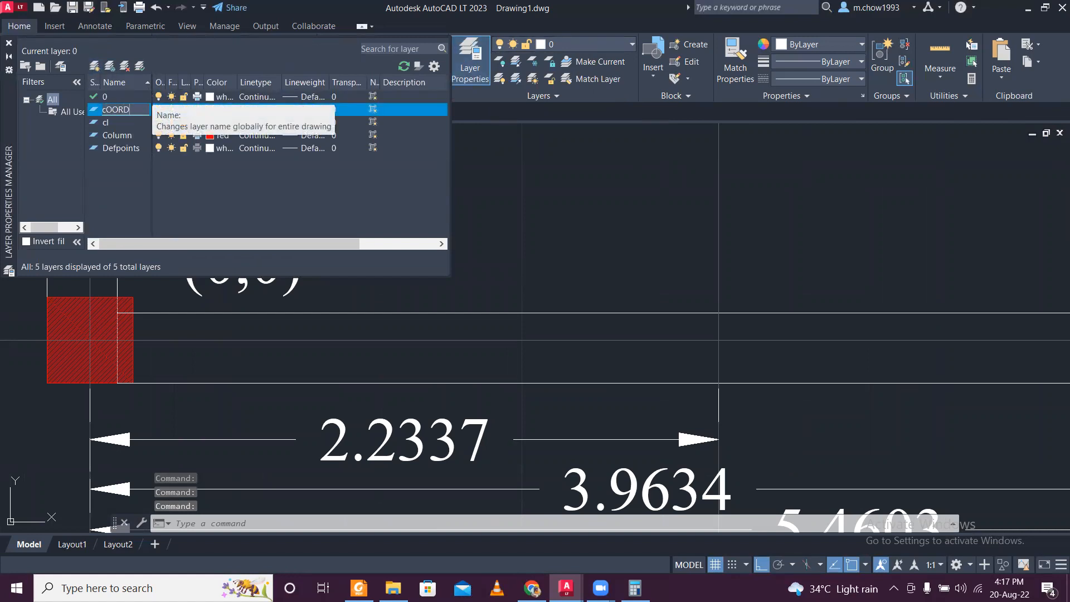
{"action": "type", "text": "INATED"}
{"action": "key", "text": "BackSpace"}
{"action": "type", "text": "S"}
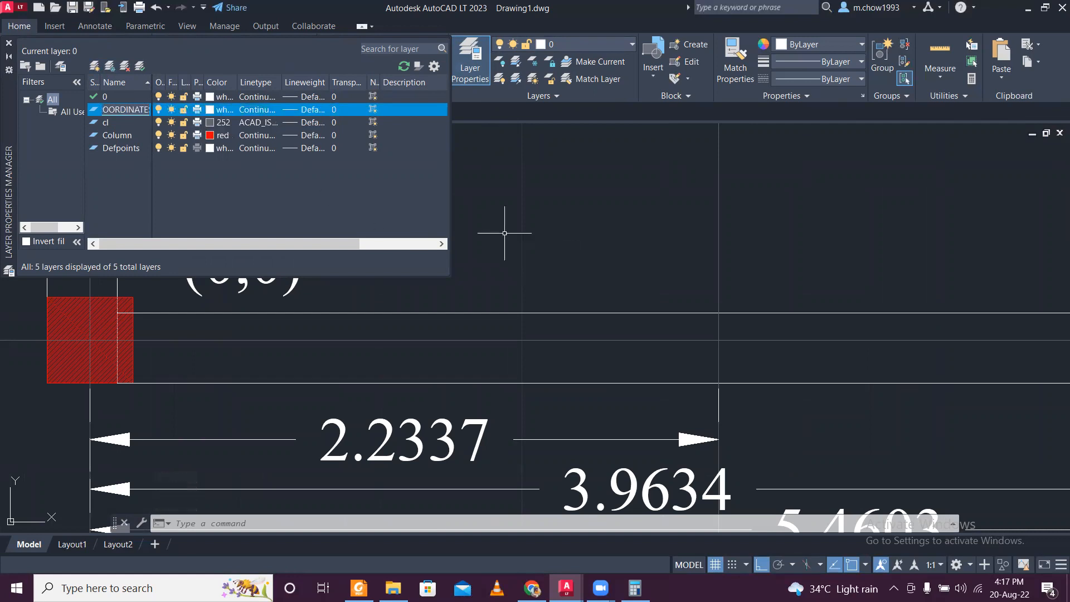
{"action": "left_click", "coordinate": [216, 111]}
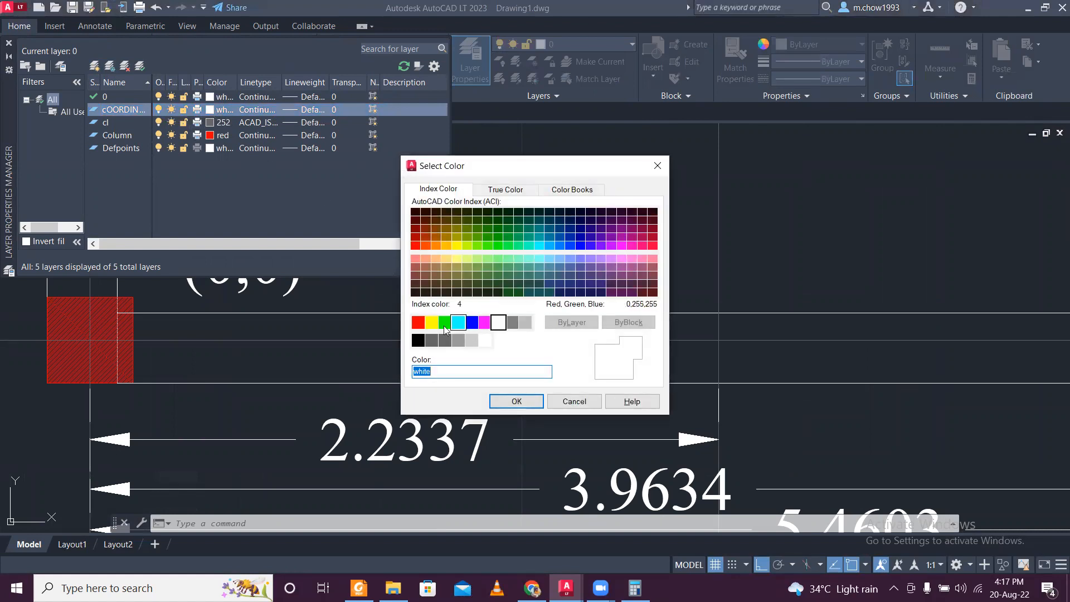
{"action": "left_click", "coordinate": [512, 402]}
{"action": "left_click", "coordinate": [8, 45]}
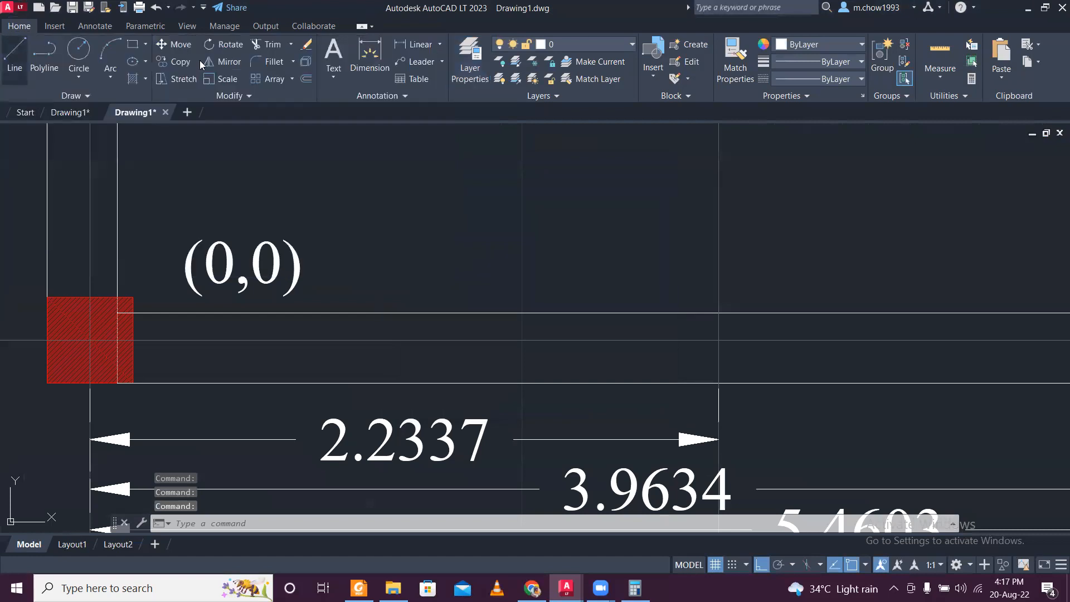
- Make the cOORDINATES layer current and move the (0,0) text onto it
{"action": "left_click", "coordinate": [599, 46]}
{"action": "left_click", "coordinate": [603, 110]}
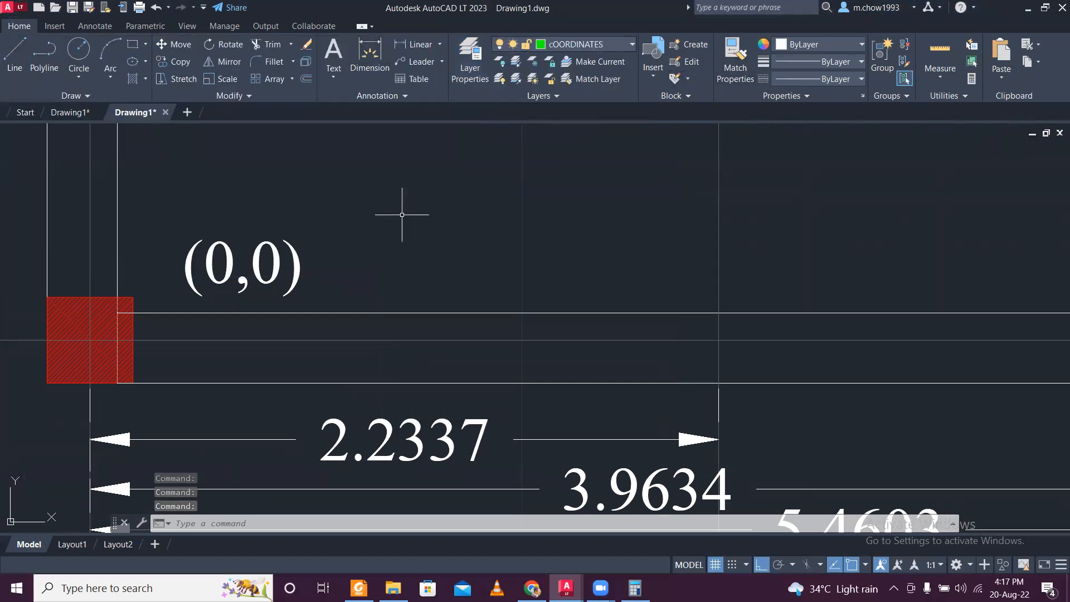
{"action": "left_click_drag", "start_coordinate": [394, 253], "coordinate": [248, 226]}
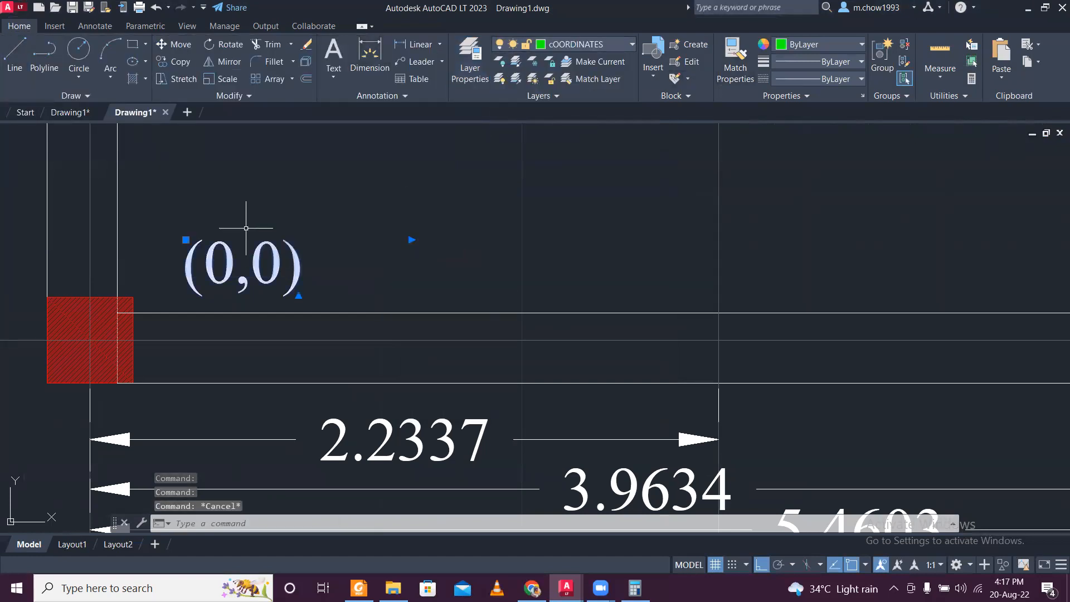
{"action": "left_click", "coordinate": [612, 47]}
{"action": "left_click", "coordinate": [596, 111]}
{"action": "key", "text": "Escape"}
- Copy the (0,0) text horizontally to beside the second column of the bottom row
{"action": "scroll", "coordinate": [469, 204], "scroll_direction": "down", "scroll_amount": 3}
{"action": "scroll", "coordinate": [457, 231], "scroll_direction": "up", "scroll_amount": 5}
{"action": "left_click", "coordinate": [377, 364]}
{"action": "left_click", "coordinate": [300, 337]}
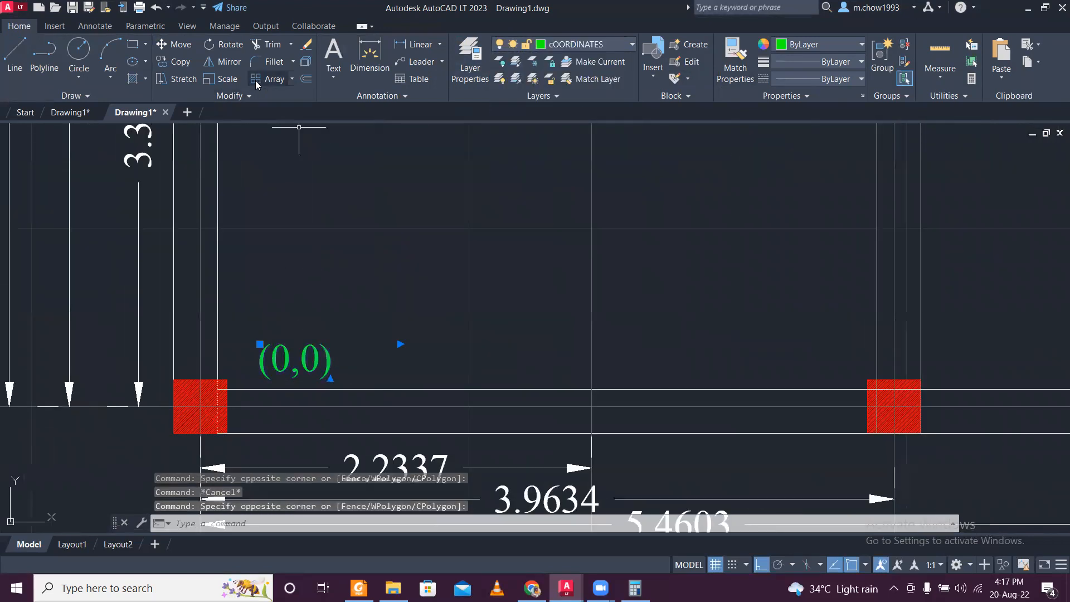
{"action": "left_click", "coordinate": [174, 62]}
{"action": "left_click", "coordinate": [289, 361]}
{"action": "scroll", "coordinate": [313, 357], "scroll_direction": "down", "scroll_amount": 3}
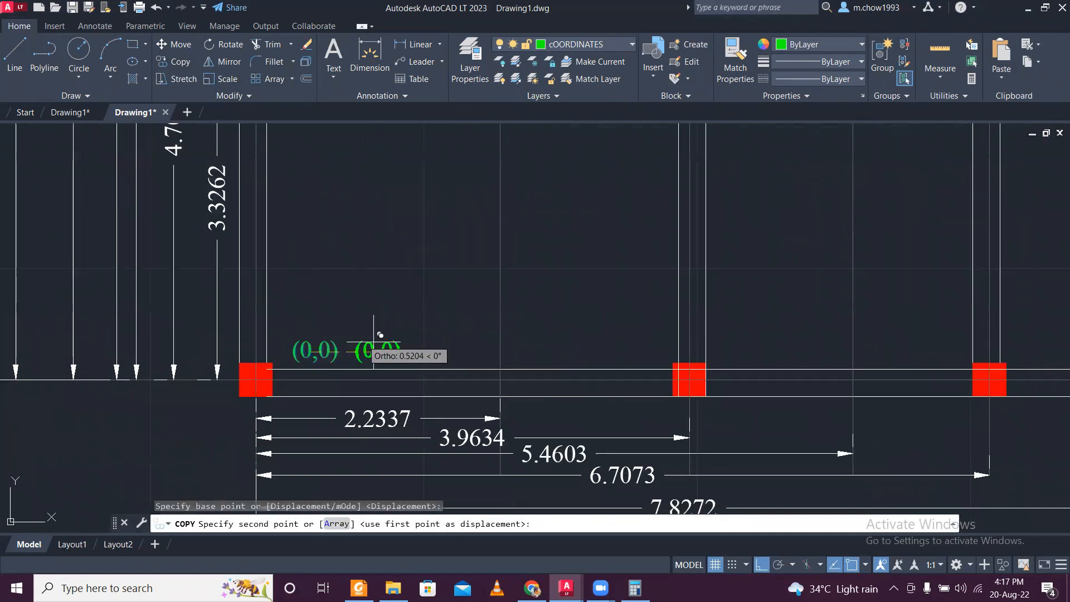
{"action": "scroll", "coordinate": [617, 346], "scroll_direction": "up", "scroll_amount": 3}
{"action": "left_click", "coordinate": [653, 350]}
{"action": "scroll", "coordinate": [653, 350], "scroll_direction": "down", "scroll_amount": 3}
{"action": "key", "text": "Escape"}
{"action": "scroll", "coordinate": [585, 311], "scroll_direction": "up", "scroll_amount": 2}
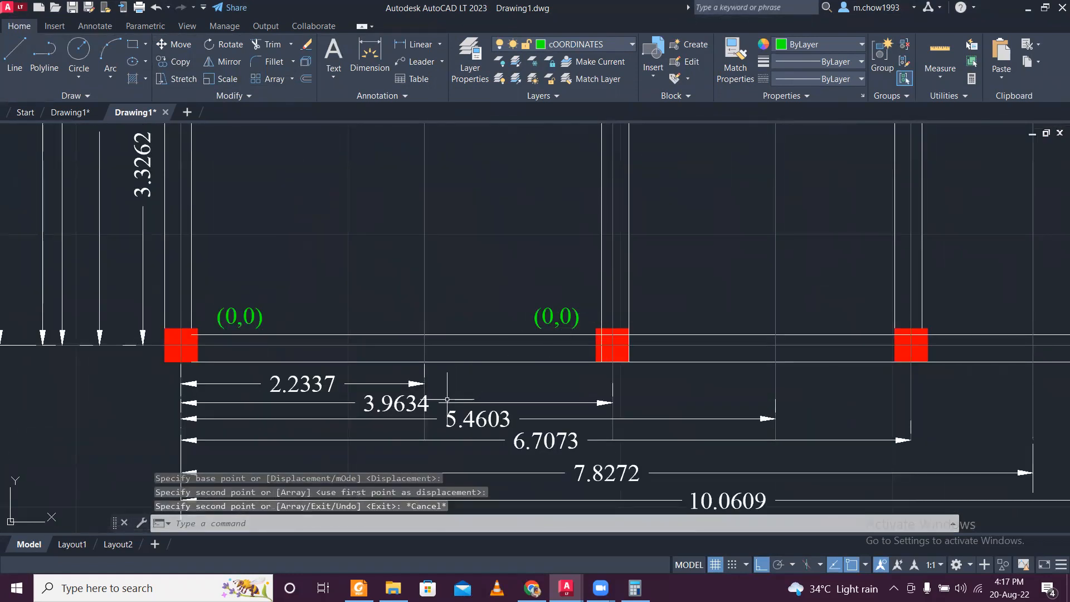
- Change the copied coordinate text beside the bottom row's second column to "(3.9634,0)"
{"action": "left_click", "coordinate": [549, 315]}
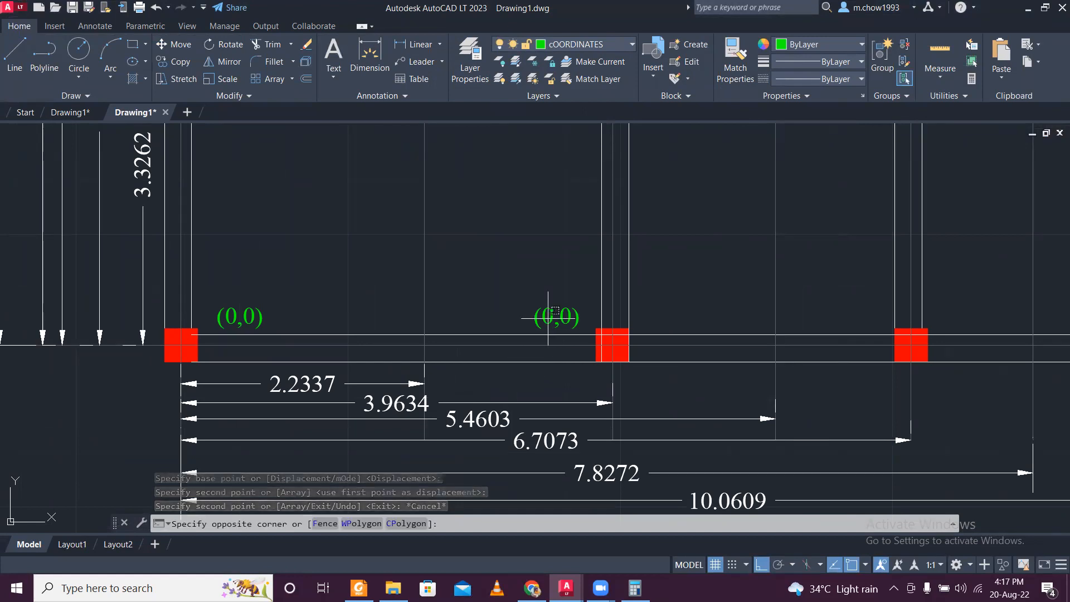
{"action": "left_click", "coordinate": [551, 314]}
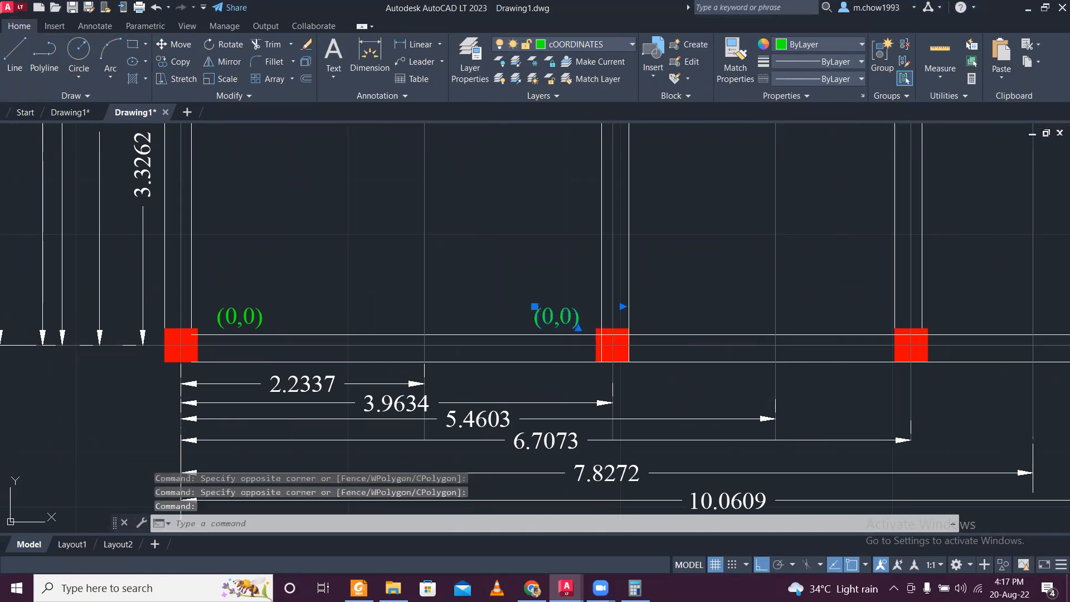
{"action": "double_click", "coordinate": [553, 313]}
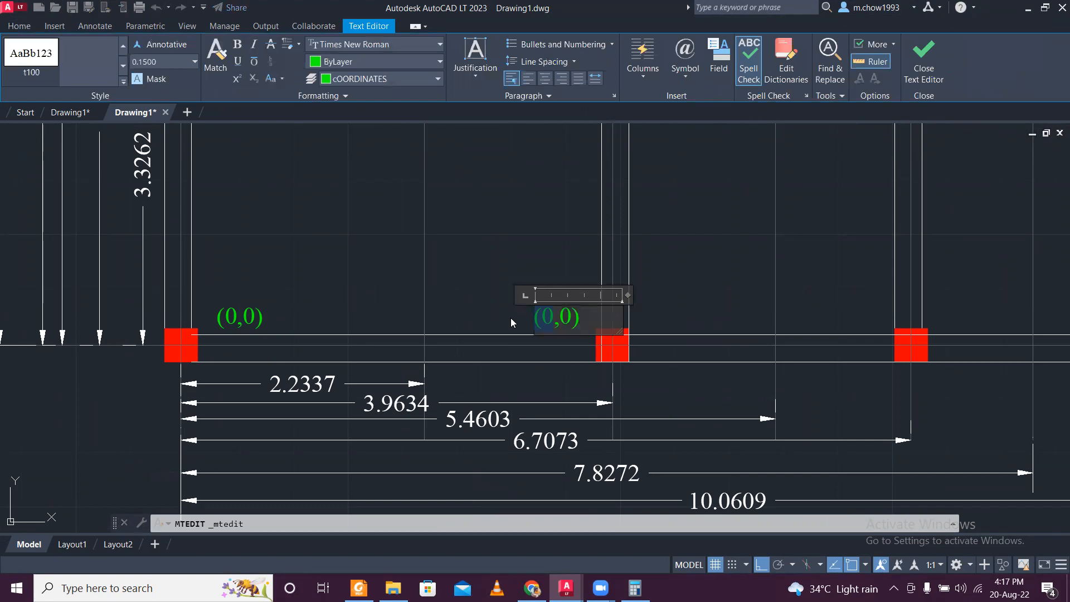
{"action": "type", "text": "3.9634"}
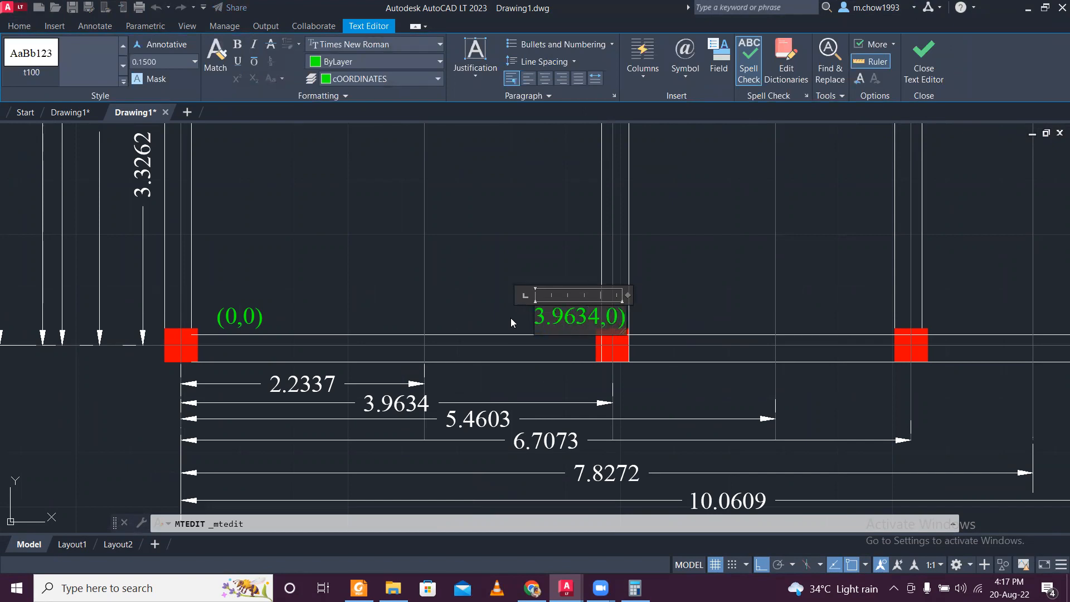
{"action": "left_click", "coordinate": [511, 322]}
{"action": "left_click", "coordinate": [566, 314]}
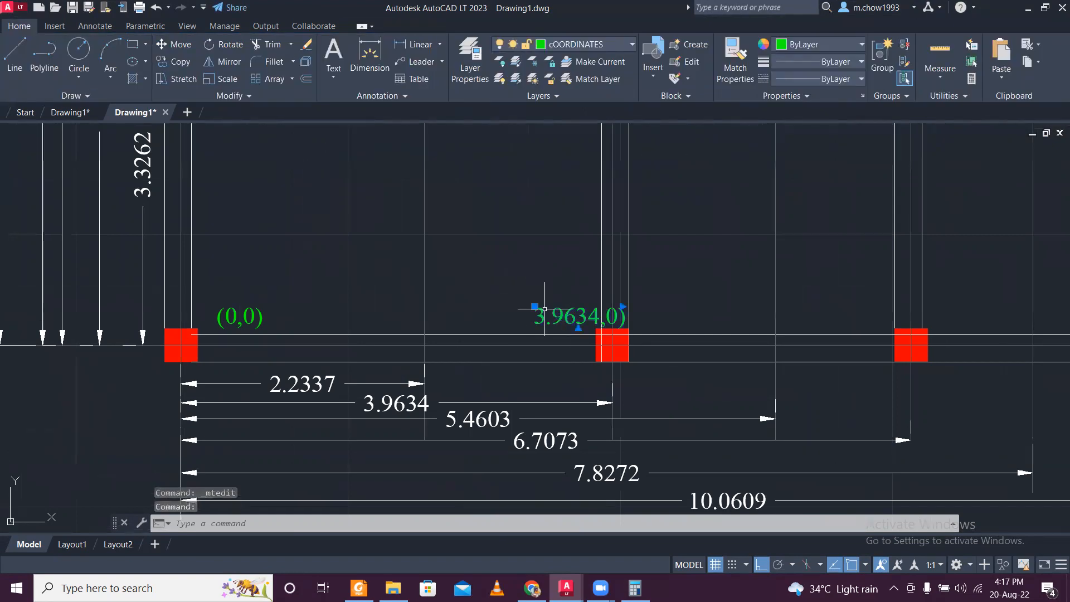
{"action": "double_click", "coordinate": [540, 312]}
{"action": "type", "text": "("}
{"action": "key", "text": "Escape"}
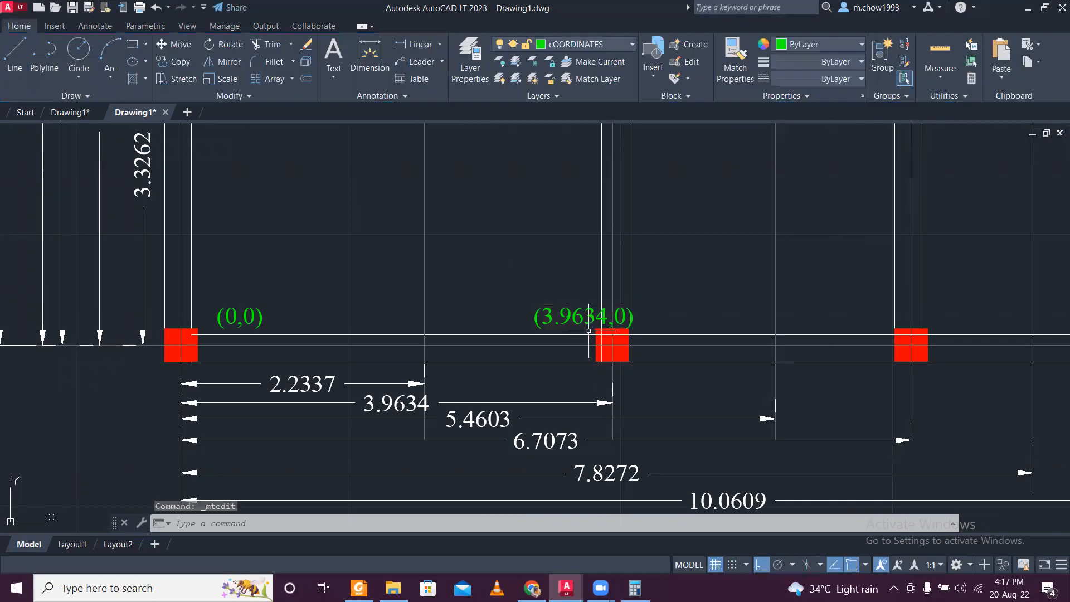
- Move the (3.9634,0) text slightly left so it sits clear of the wall lines above the second column
{"action": "type", "text": "M"}
{"action": "key", "text": "Return"}
{"action": "left_click", "coordinate": [550, 262]}
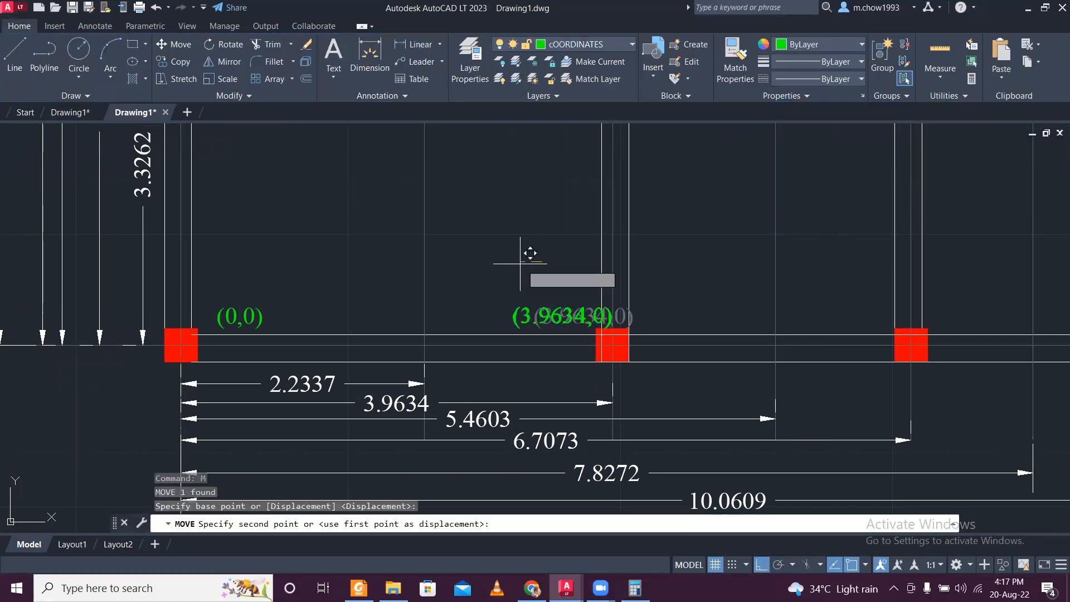
{"action": "left_click", "coordinate": [521, 262]}
- Copy the (3.9634,0) text horizontally to just left of the bottom row's third column
{"action": "scroll", "coordinate": [530, 274], "scroll_direction": "down", "scroll_amount": 3}
{"action": "mouse_move", "coordinate": [600, 298]}
{"action": "middle_mouse_down"}
{"action": "mouse_move", "coordinate": [577, 309]}
{"action": "mouse_move", "coordinate": [581, 348]}
{"action": "middle_mouse_up"}
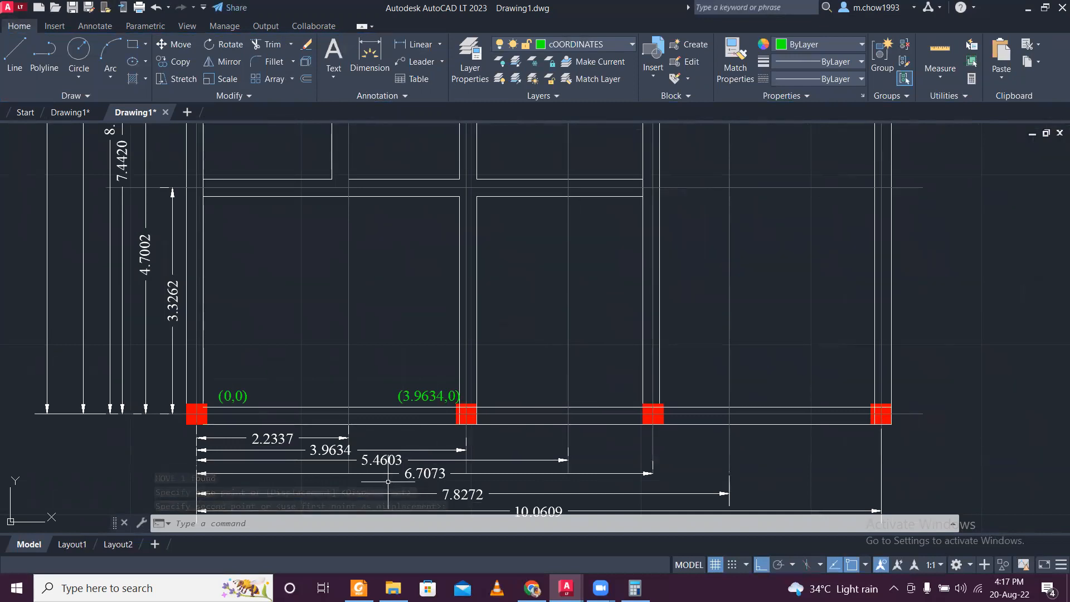
{"action": "scroll", "coordinate": [392, 480], "scroll_direction": "up", "scroll_amount": 2}
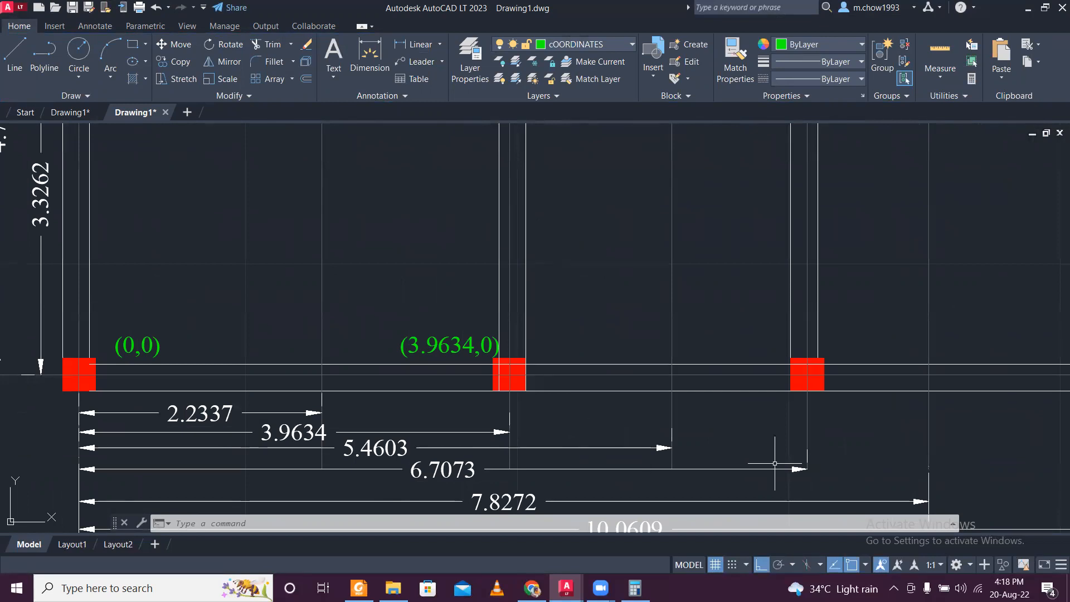
{"action": "middle_click_drag", "start_coordinate": [654, 455], "coordinate": [544, 475]}
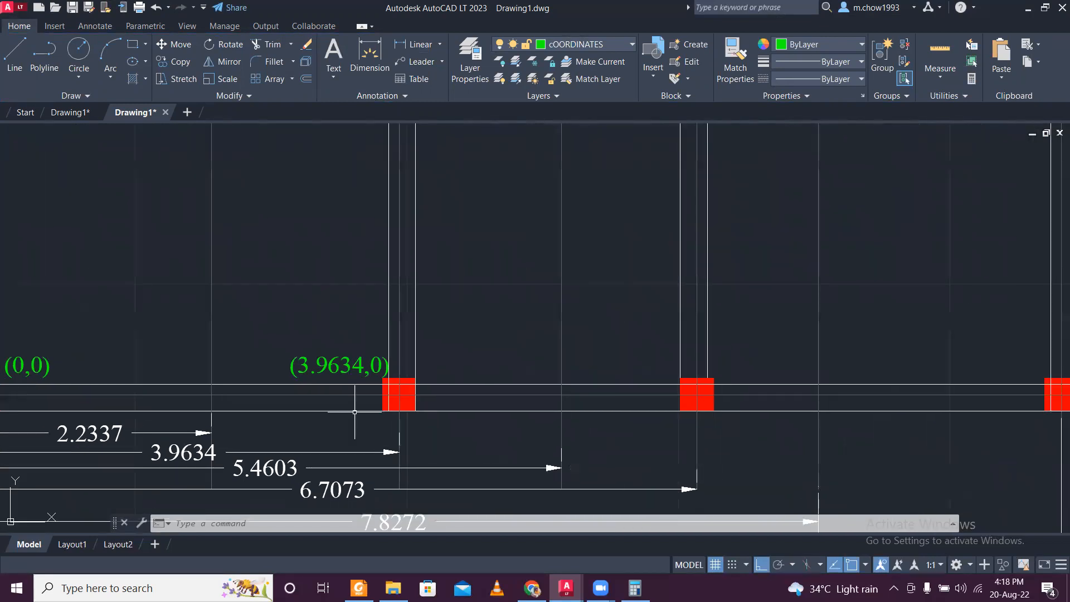
{"action": "left_click", "coordinate": [337, 372]}
{"action": "left_click", "coordinate": [179, 61]}
{"action": "left_click", "coordinate": [291, 355]}
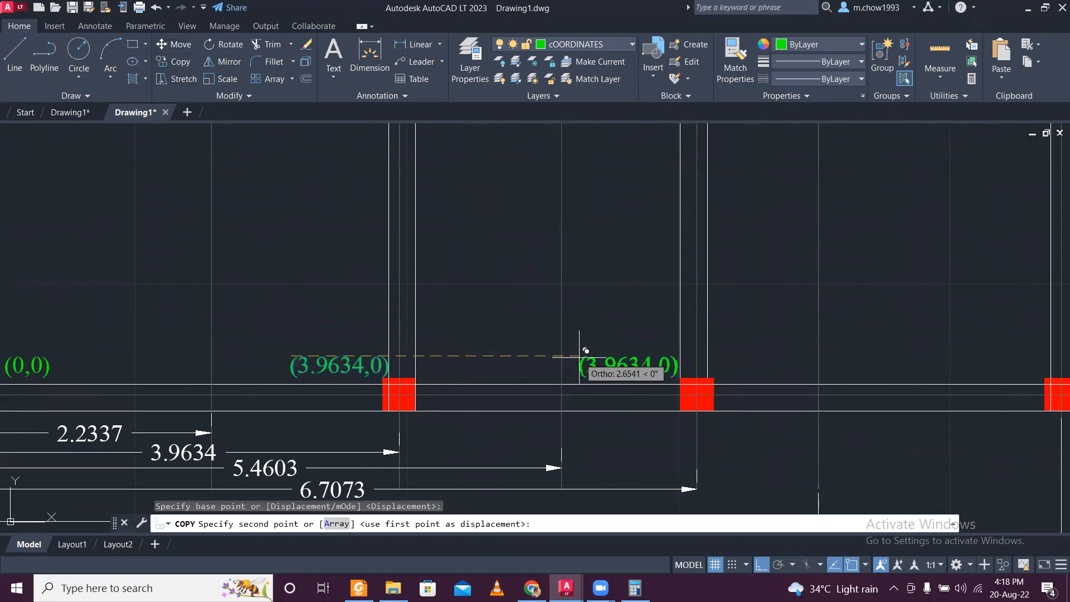
{"action": "left_click", "coordinate": [579, 355]}
{"action": "key", "text": "Escape"}
- Change the coordinate text beside the bottom row's third column to "(6.7073,0)"
{"action": "middle_click_drag", "start_coordinate": [528, 384], "coordinate": [539, 357]}
{"action": "middle_click_drag", "start_coordinate": [418, 403], "coordinate": [434, 384]}
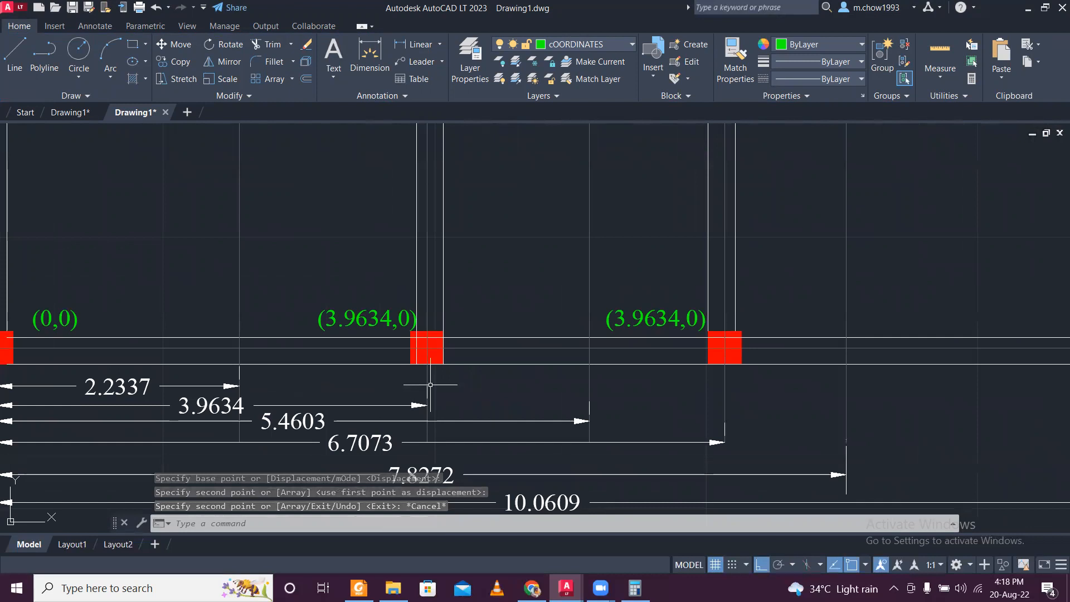
{"action": "scroll", "coordinate": [336, 365], "scroll_direction": "down", "scroll_amount": 2}
{"action": "scroll", "coordinate": [364, 367], "scroll_direction": "up", "scroll_amount": 2}
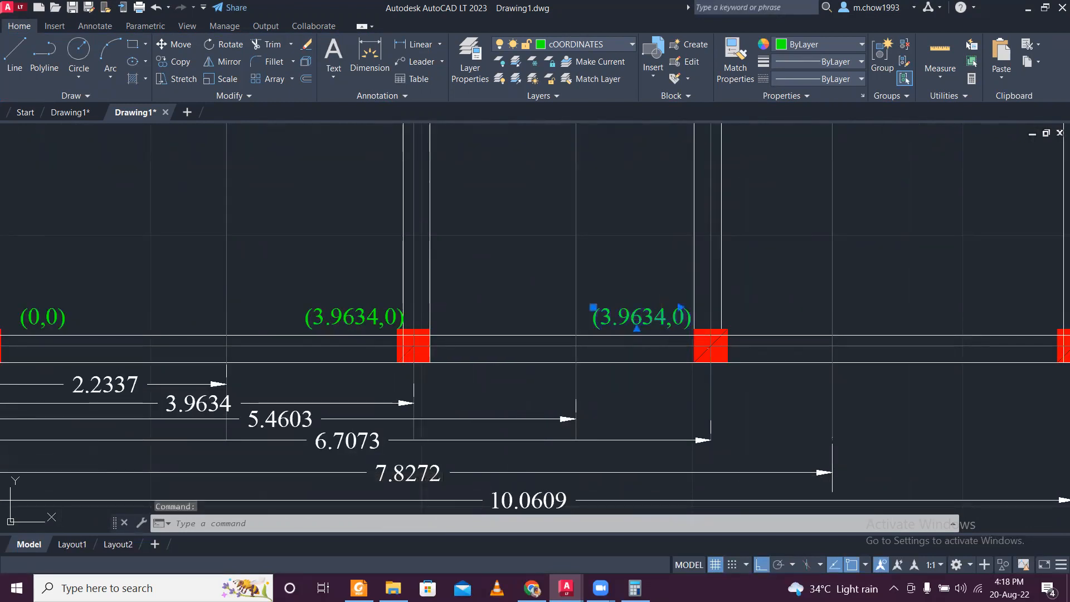
{"action": "double_click", "coordinate": [661, 322]}
{"action": "left_click_drag", "start_coordinate": [667, 317], "coordinate": [511, 329]}
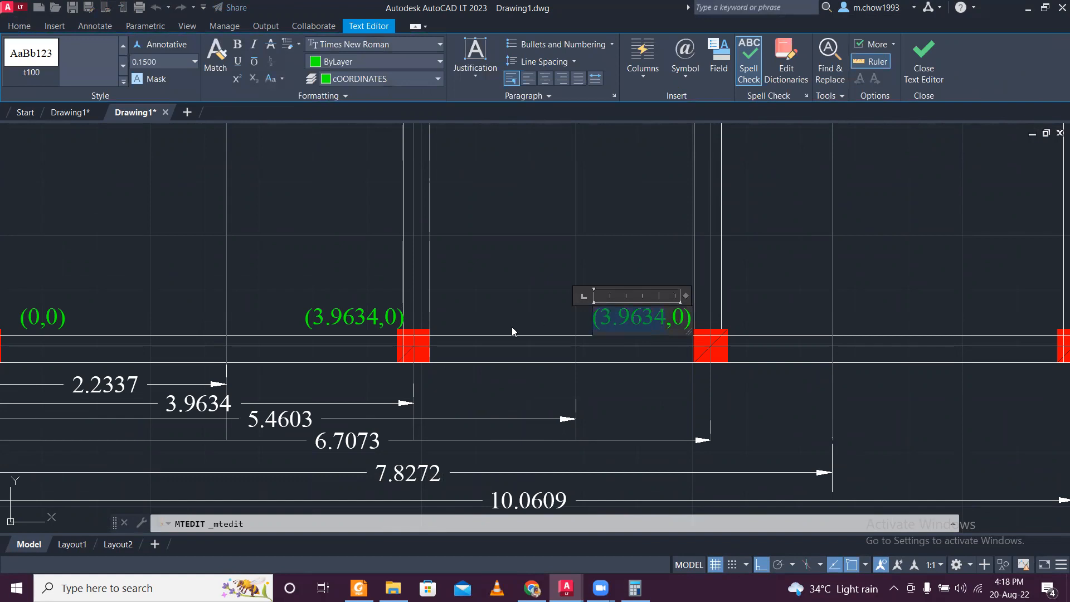
{"action": "type", "text": "(6."}
{"action": "type", "text": "707"}
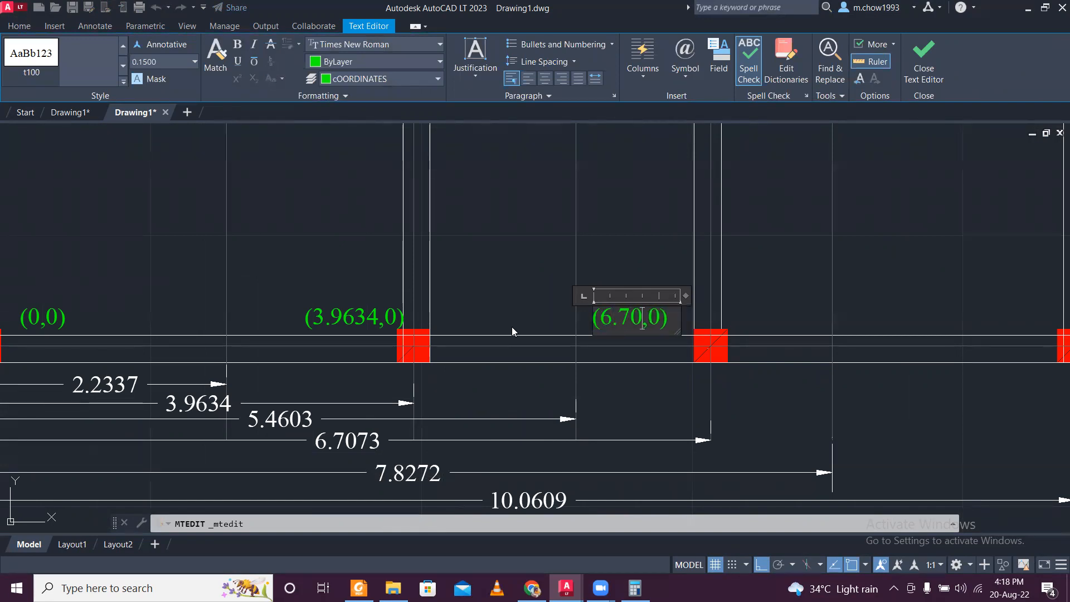
{"action": "type", "text": "3"}
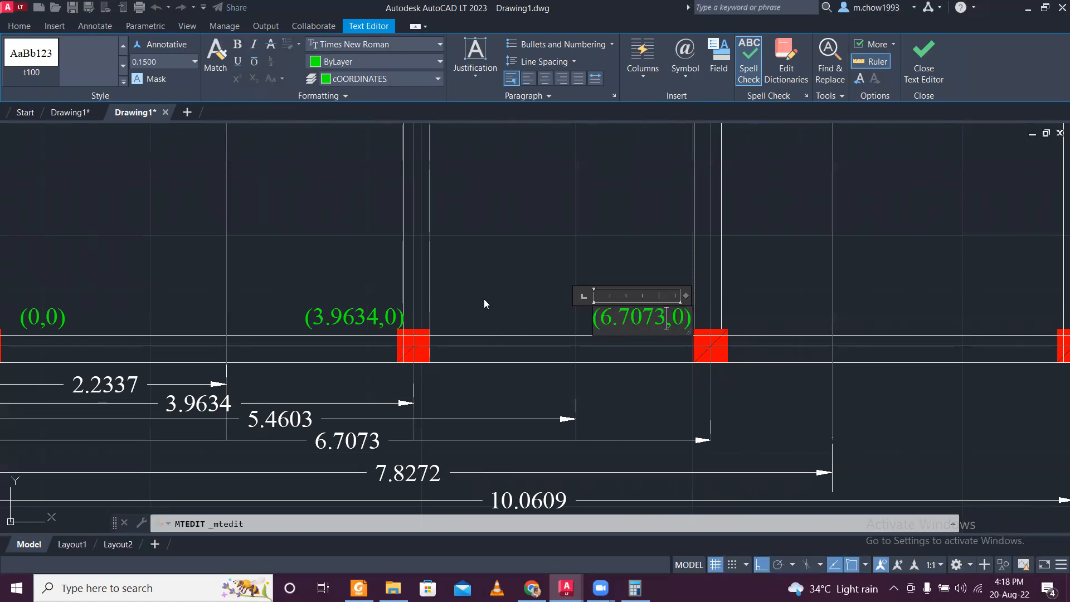
{"action": "left_click", "coordinate": [493, 286]}
- Copy the (6.7073,0) text horizontally to just left of the bottom-right column
{"action": "scroll", "coordinate": [493, 286], "scroll_direction": "down", "scroll_amount": 3}
{"action": "scroll", "coordinate": [502, 329], "scroll_direction": "up", "scroll_amount": 5}
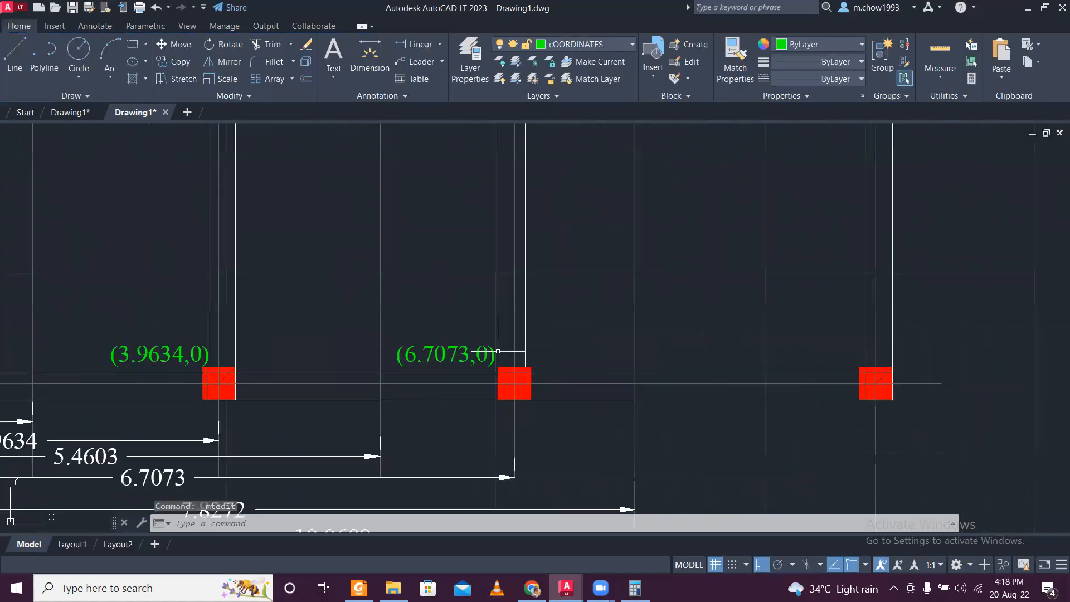
{"action": "left_click", "coordinate": [456, 346]}
{"action": "left_click", "coordinate": [168, 60]}
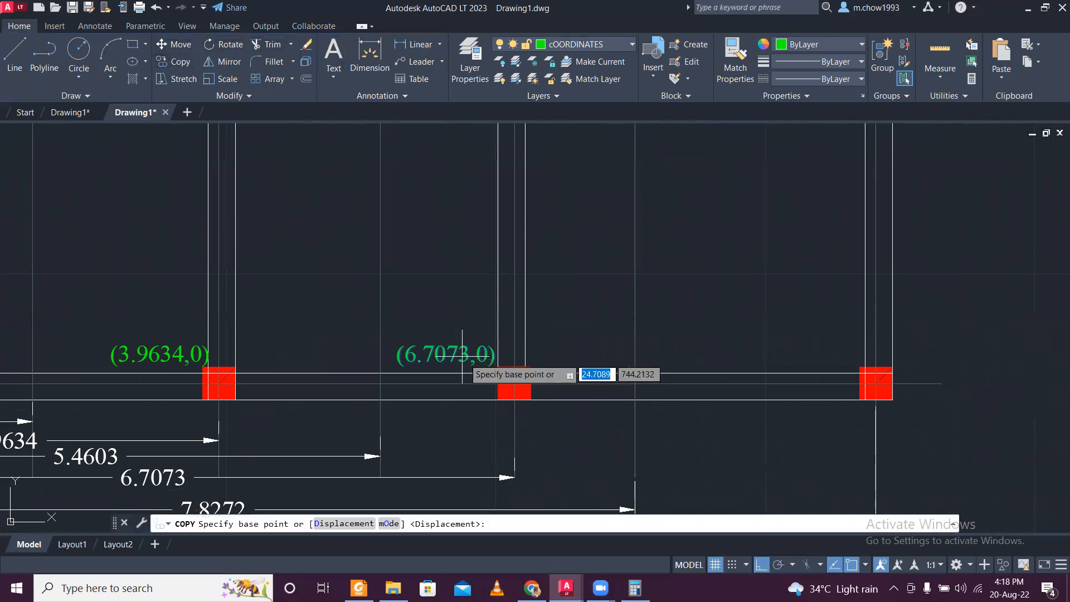
{"action": "left_click", "coordinate": [397, 345]}
{"action": "left_click", "coordinate": [762, 345]}
{"action": "key", "text": "Escape"}
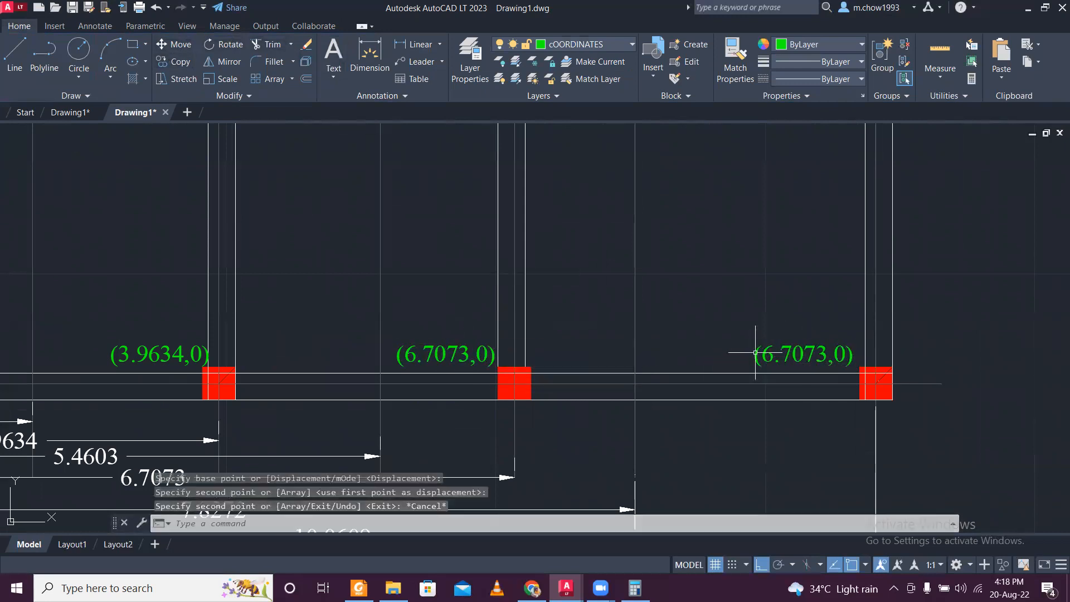
- Change the coordinate text beside the bottom-right column to "(10.0609,0)"
{"action": "scroll", "coordinate": [758, 347], "scroll_direction": "down", "scroll_amount": 3}
{"action": "scroll", "coordinate": [770, 355], "scroll_direction": "up", "scroll_amount": 2}
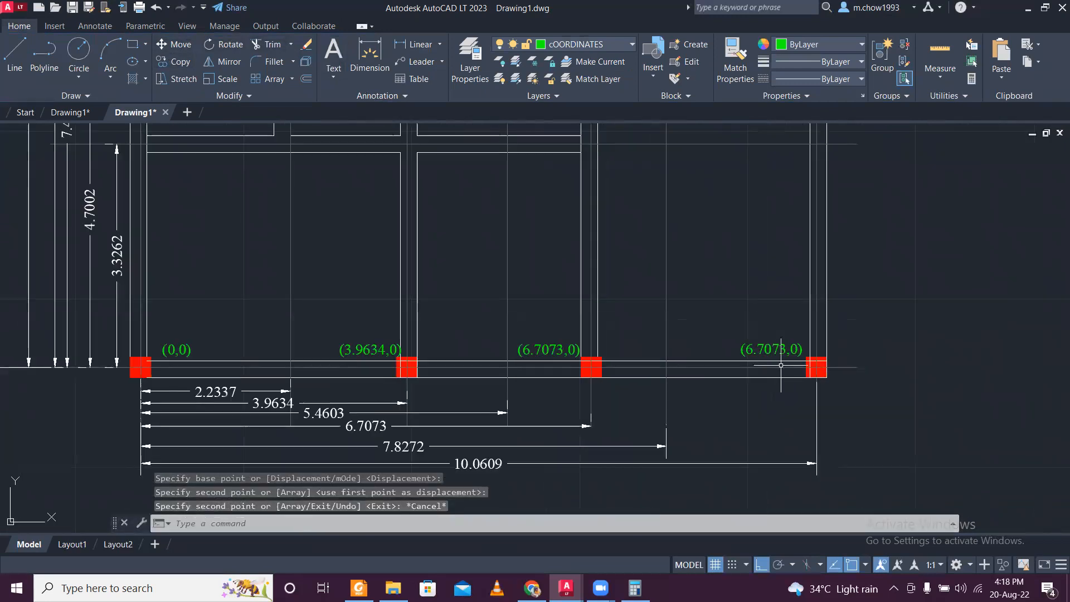
{"action": "scroll", "coordinate": [775, 356], "scroll_direction": "up", "scroll_amount": 4}
{"action": "left_click", "coordinate": [772, 349]}
{"action": "double_click", "coordinate": [772, 340]}
{"action": "left_click_drag", "start_coordinate": [776, 337], "coordinate": [696, 348]}
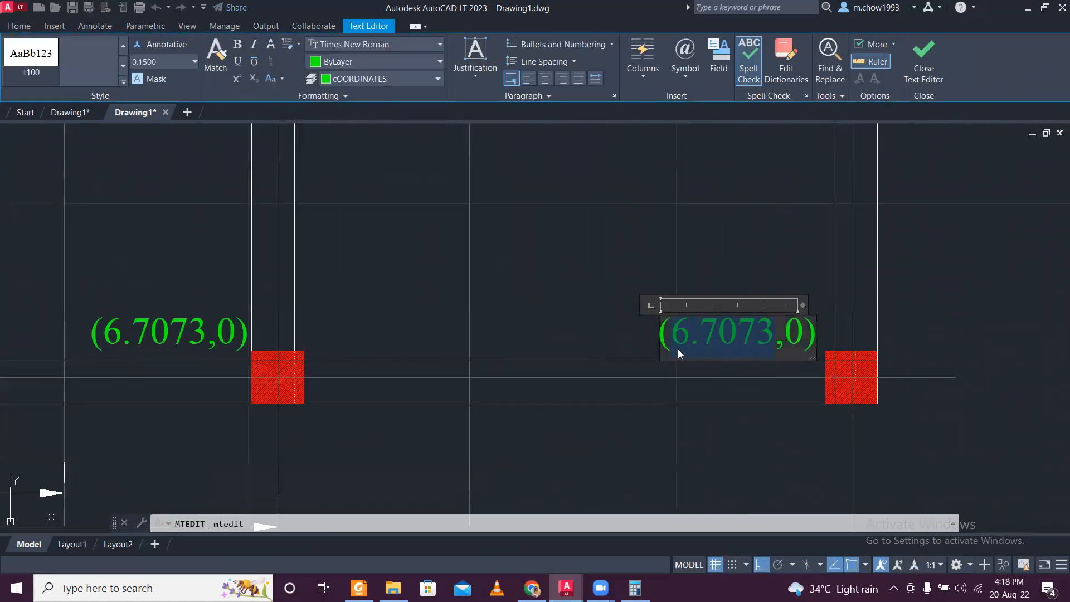
{"action": "type", "text": "10.06"}
{"action": "type", "text": "09"}
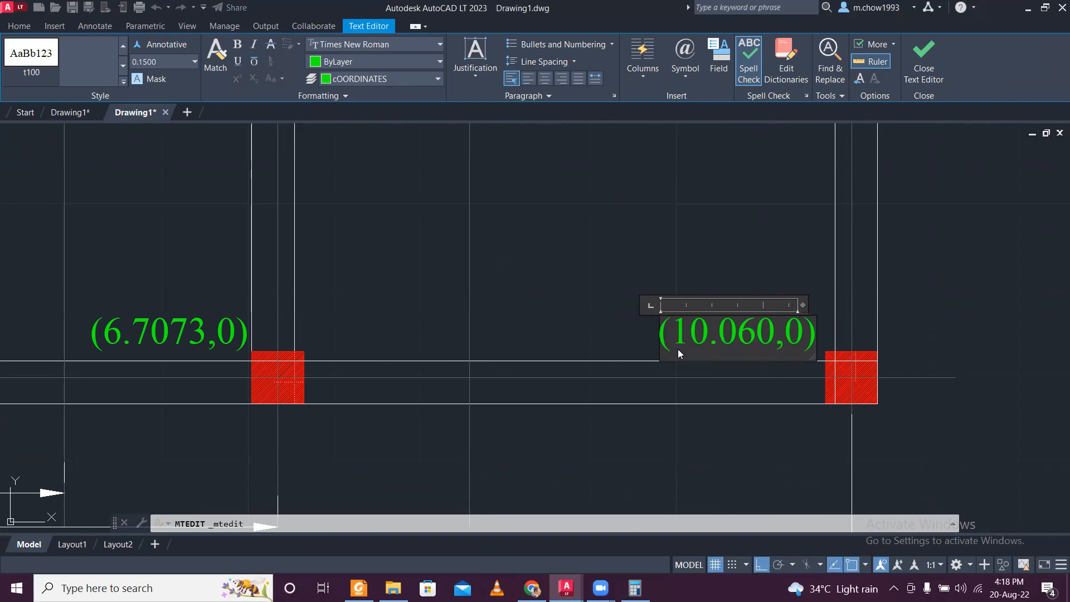
{"action": "left_click", "coordinate": [688, 290]}
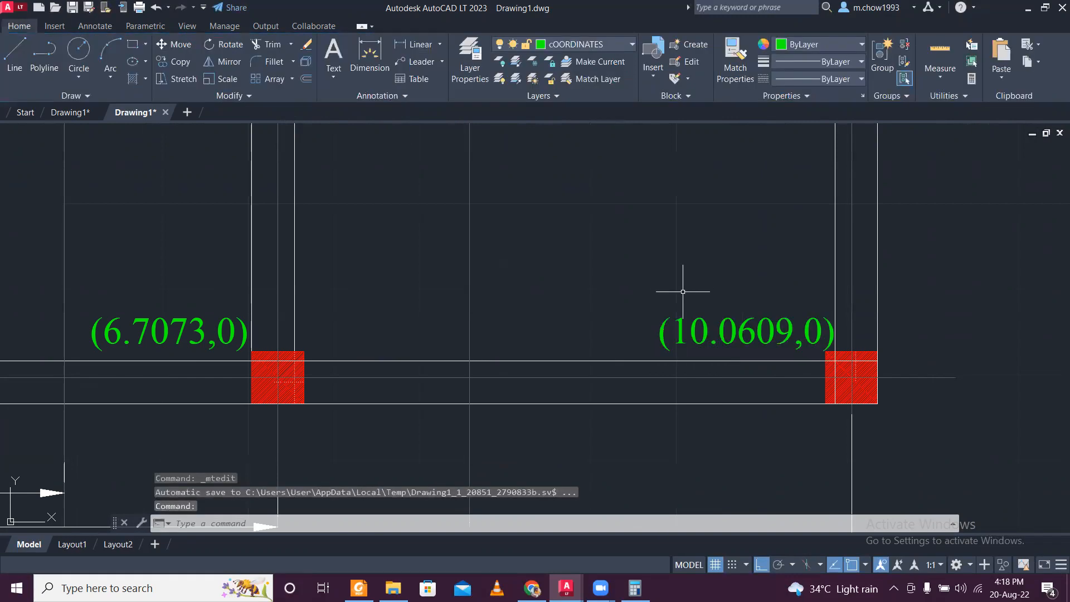
- Copy the (0,0) text straight up to just below the first interior horizontal wall at the plan's left side
{"action": "scroll", "coordinate": [691, 281], "scroll_direction": "down", "scroll_amount": 4}
{"action": "middle_click_drag", "start_coordinate": [697, 277], "coordinate": [717, 327]}
{"action": "scroll", "coordinate": [711, 315], "scroll_direction": "down", "scroll_amount": 2}
{"action": "scroll", "coordinate": [351, 334], "scroll_direction": "up", "scroll_amount": 1}
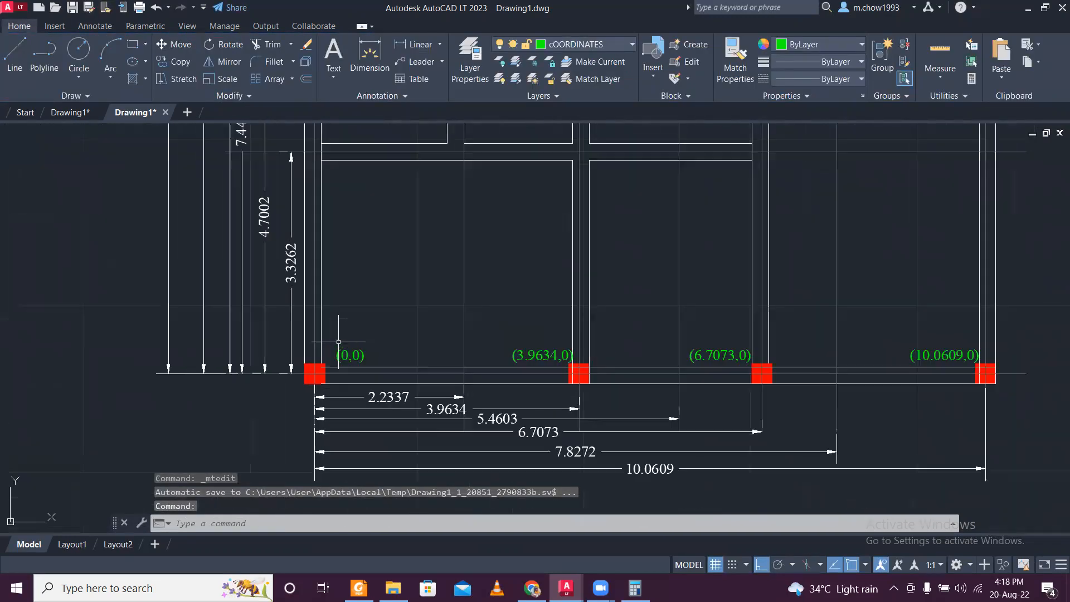
{"action": "scroll", "coordinate": [362, 357], "scroll_direction": "up", "scroll_amount": 5}
{"action": "left_click", "coordinate": [419, 424]}
{"action": "left_click", "coordinate": [413, 432]}
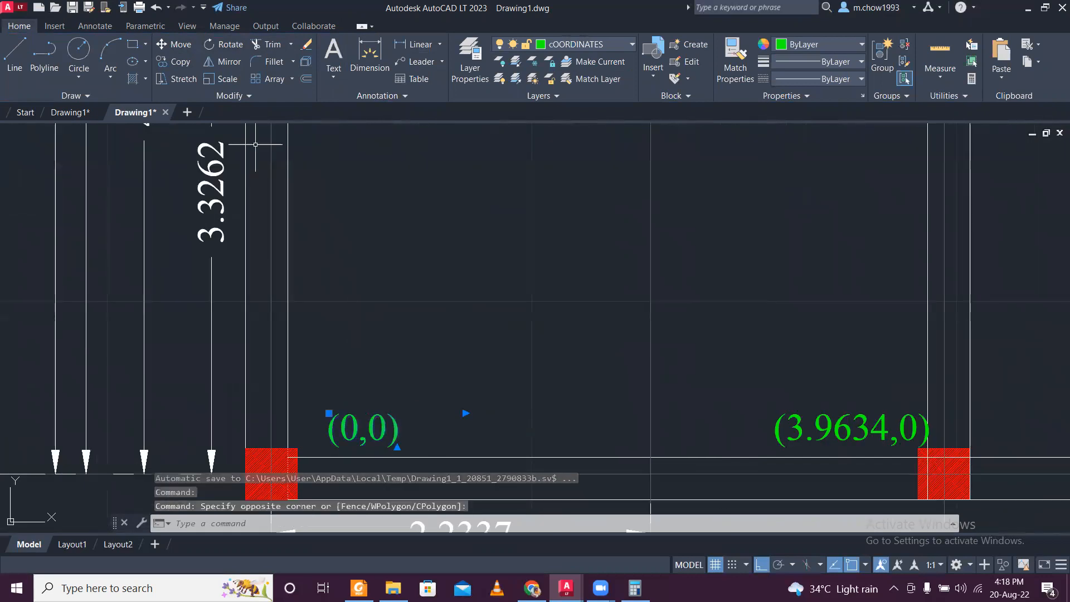
{"action": "left_click", "coordinate": [187, 66]}
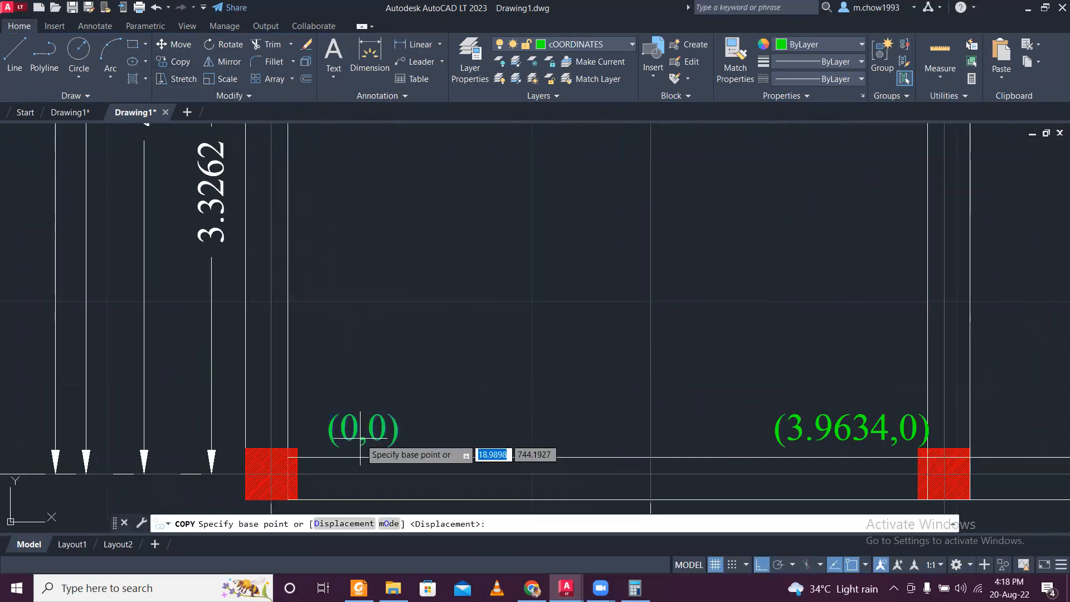
{"action": "left_click", "coordinate": [357, 446]}
{"action": "scroll", "coordinate": [358, 402], "scroll_direction": "down", "scroll_amount": 2}
{"action": "middle_click_drag", "start_coordinate": [330, 295], "coordinate": [378, 519]}
{"action": "left_click", "coordinate": [423, 430]}
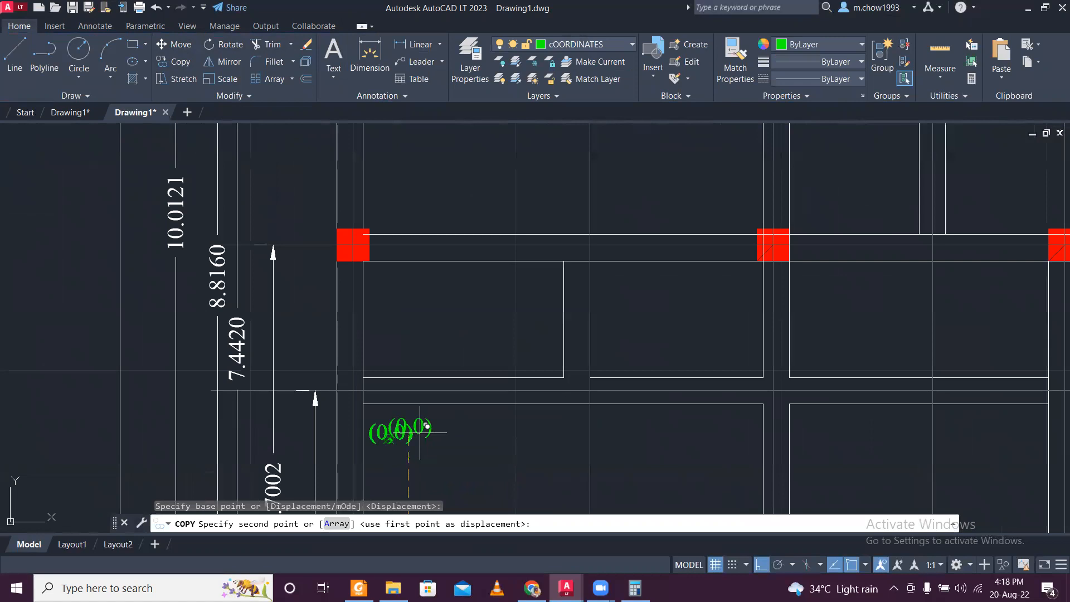
{"action": "key", "text": "Escape"}
- Change the copied text below the first interior horizontal wall to "(0,3.3262)"
{"action": "middle_click_drag", "start_coordinate": [452, 471], "coordinate": [445, 335]}
{"action": "scroll", "coordinate": [446, 334], "scroll_direction": "down", "scroll_amount": 4}
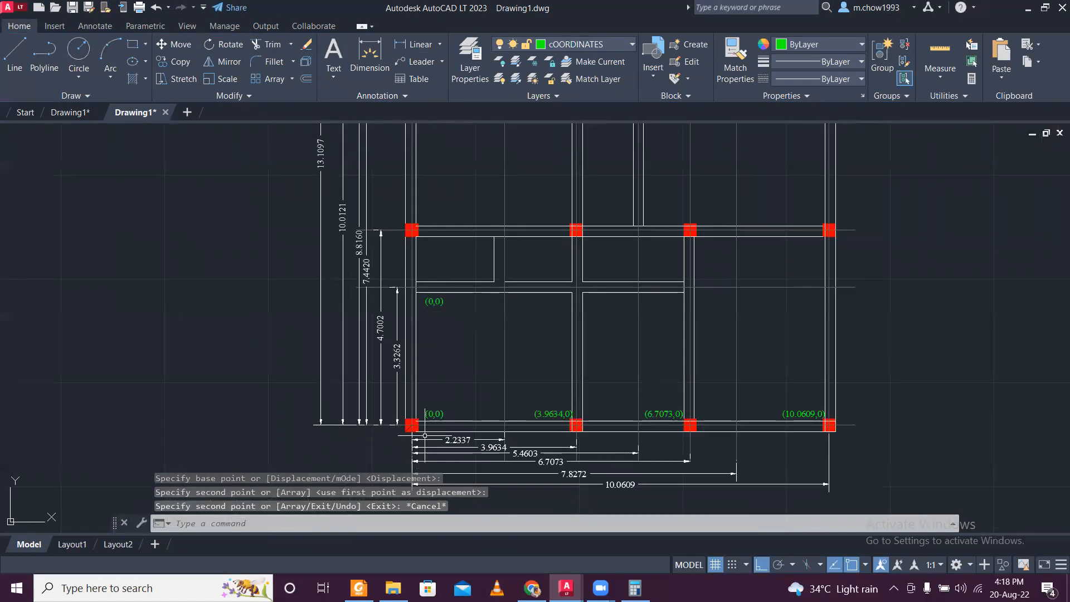
{"action": "scroll", "coordinate": [439, 406], "scroll_direction": "up", "scroll_amount": 2}
{"action": "scroll", "coordinate": [441, 252], "scroll_direction": "up", "scroll_amount": 5}
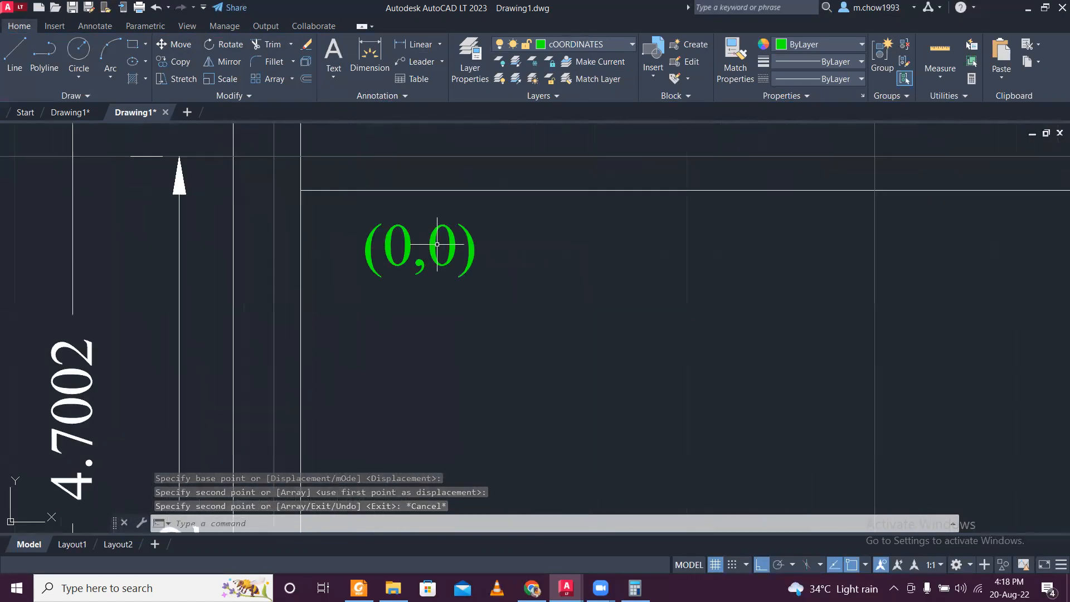
{"action": "double_click", "coordinate": [440, 252]}
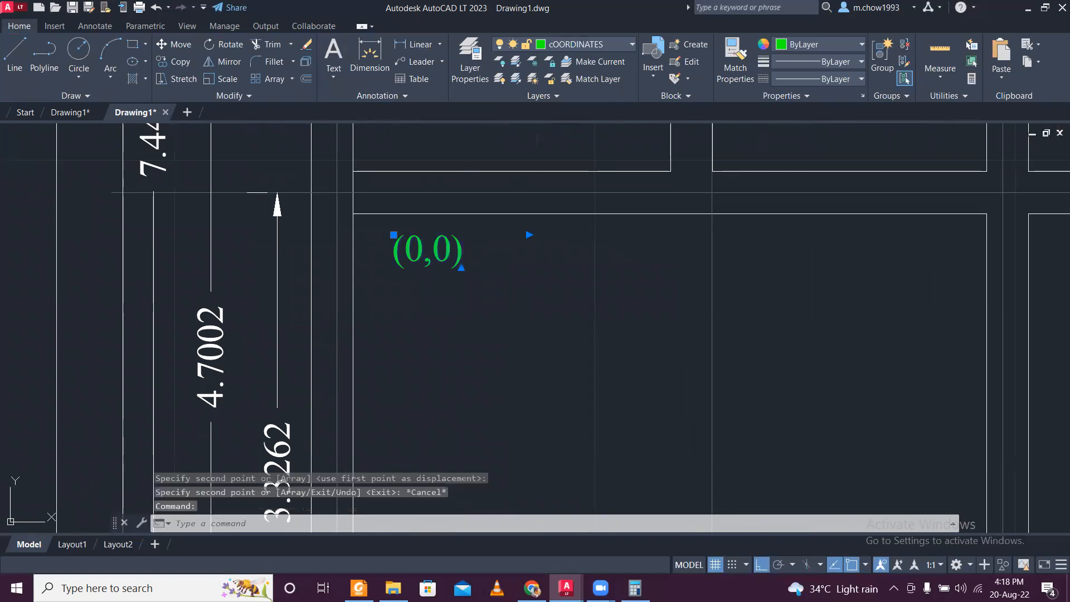
{"action": "left_click_drag", "start_coordinate": [448, 252], "coordinate": [440, 253]}
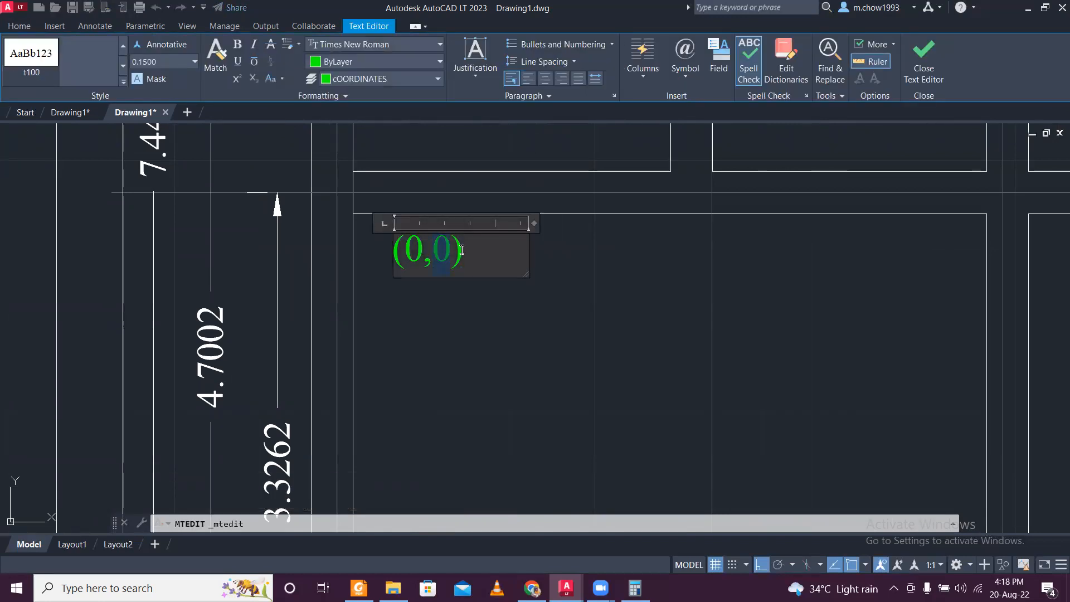
{"action": "type", "text": "3.3"}
{"action": "type", "text": "262"}
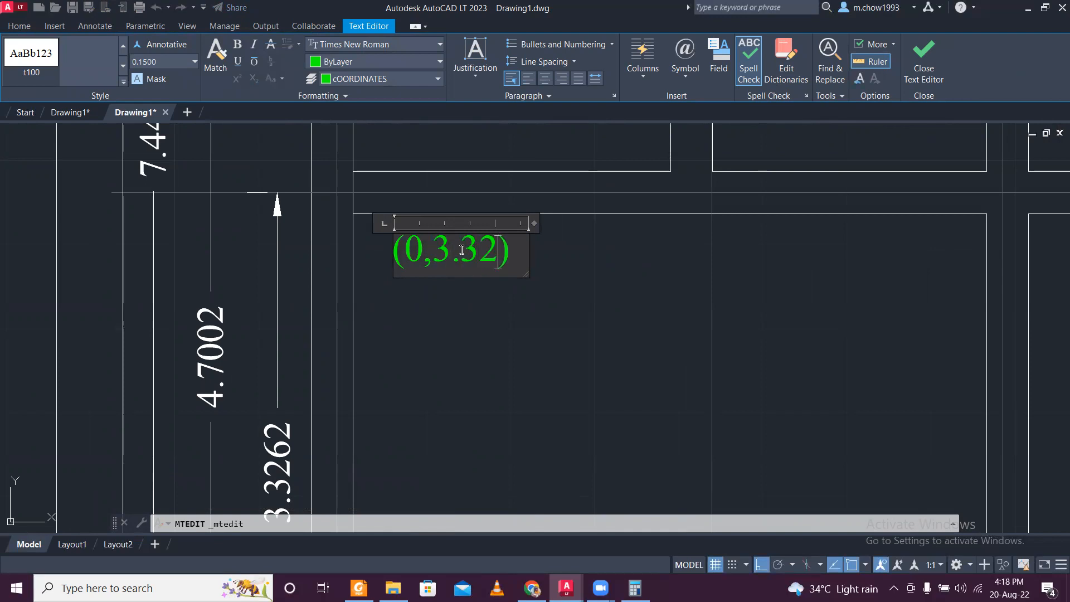
{"action": "left_click", "coordinate": [497, 335]}
{"action": "scroll", "coordinate": [499, 331], "scroll_direction": "down", "scroll_amount": 6}
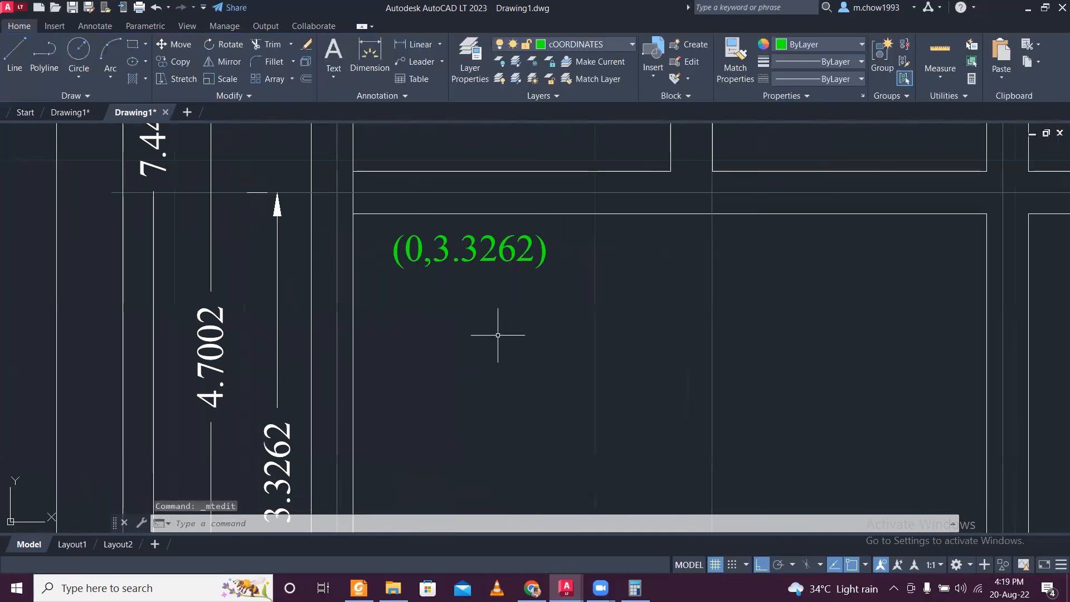
{"action": "scroll", "coordinate": [540, 303], "scroll_direction": "up", "scroll_amount": 2}
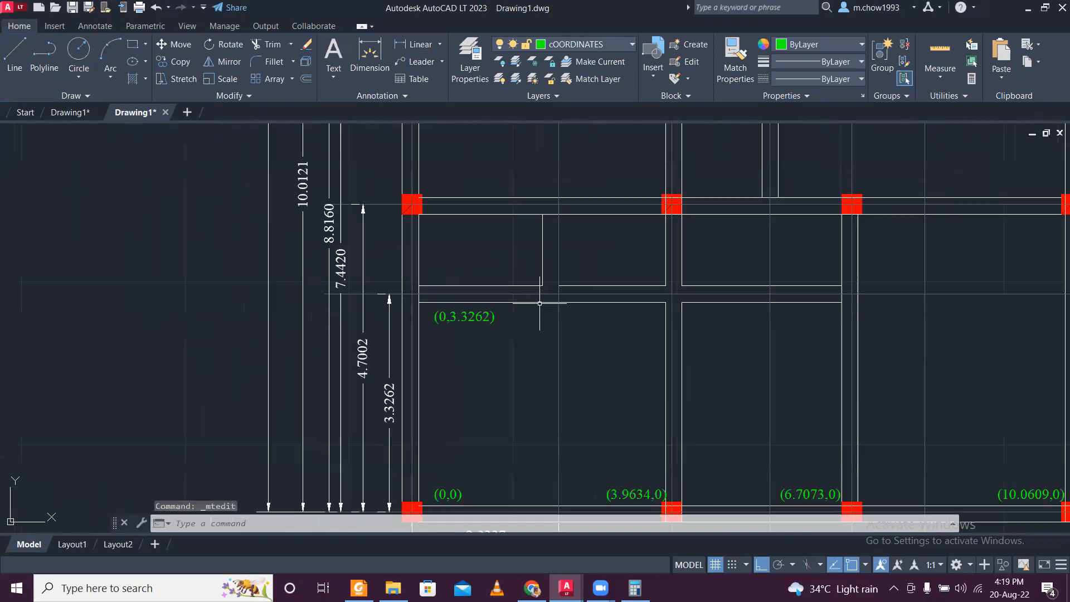
{"action": "scroll", "coordinate": [544, 293], "scroll_direction": "down", "scroll_amount": 2}
{"action": "scroll", "coordinate": [558, 200], "scroll_direction": "down", "scroll_amount": 2}
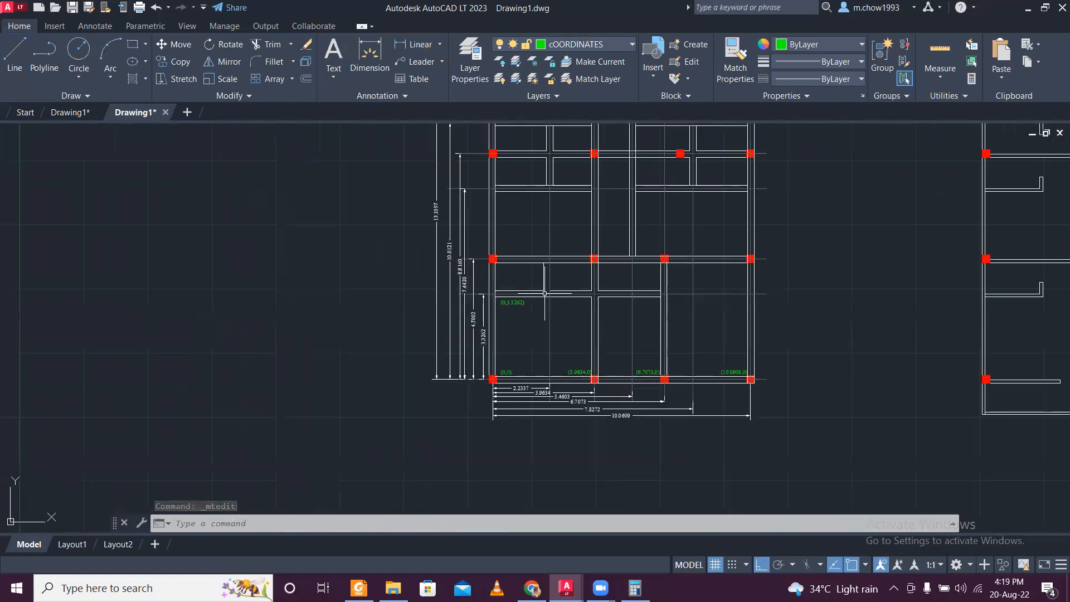
- Compare the toilet walls of the redrawn plan with the original dimensioned floor plan in the other drawing
{"action": "scroll", "coordinate": [553, 193], "scroll_direction": "up", "scroll_amount": 2}
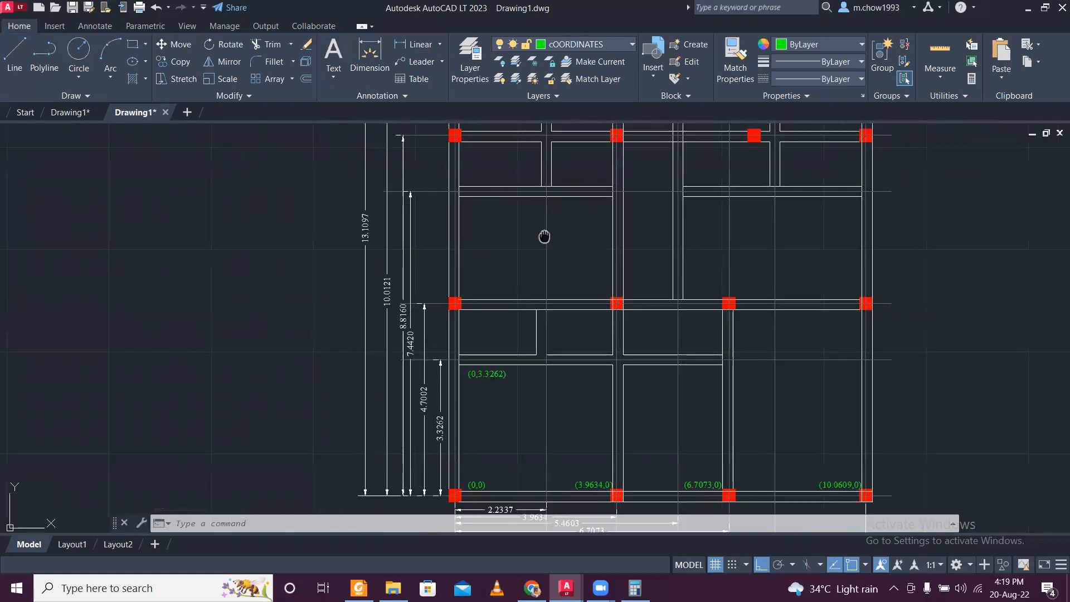
{"action": "middle_click_drag", "start_coordinate": [544, 236], "coordinate": [540, 266]}
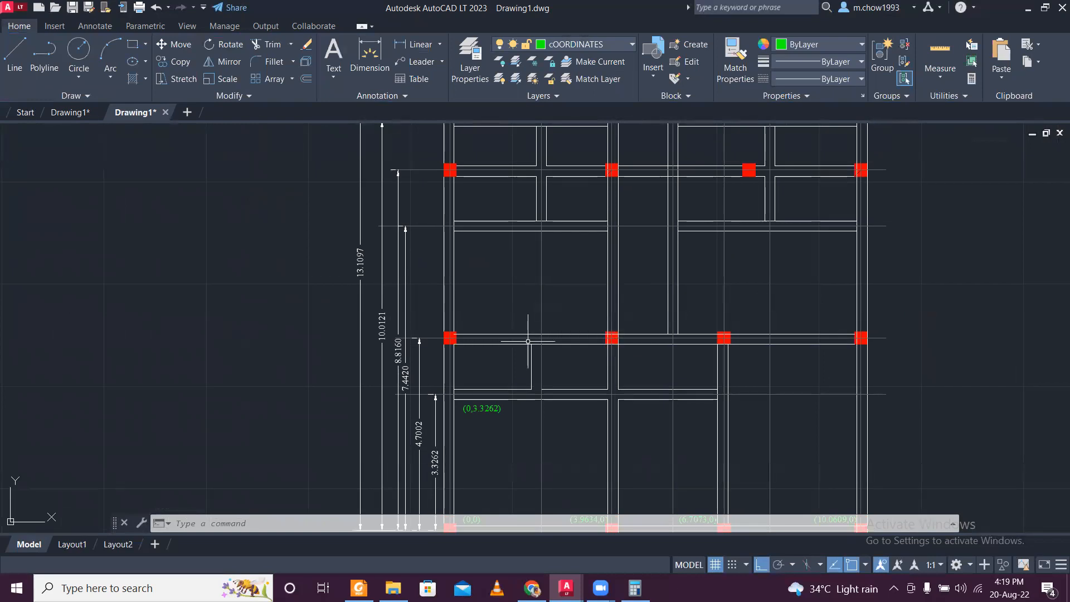
{"action": "scroll", "coordinate": [533, 336], "scroll_direction": "down", "scroll_amount": 4}
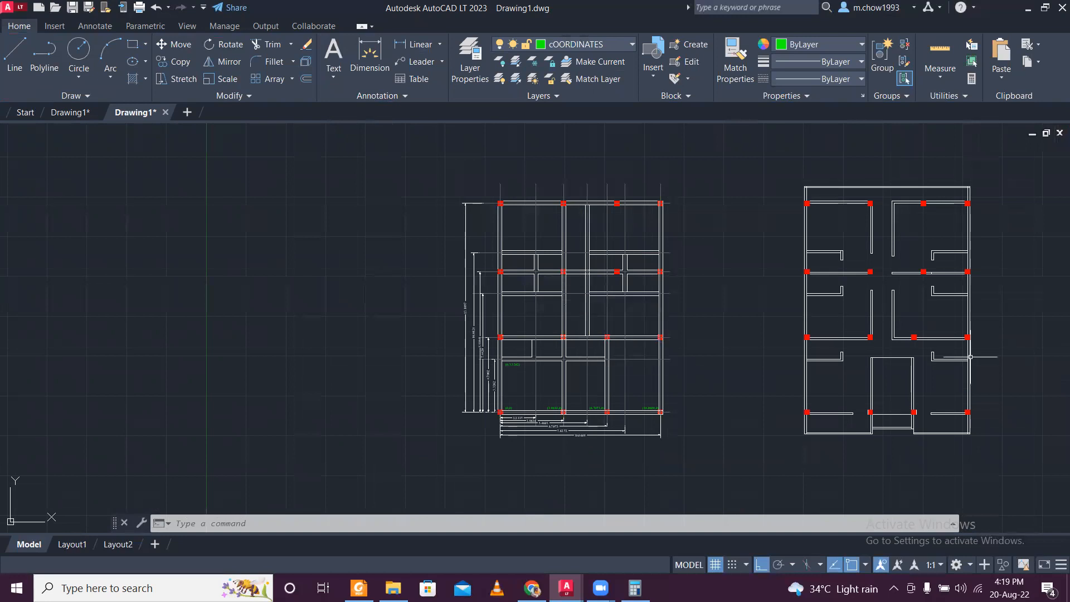
{"action": "scroll", "coordinate": [553, 266], "scroll_direction": "up", "scroll_amount": 4}
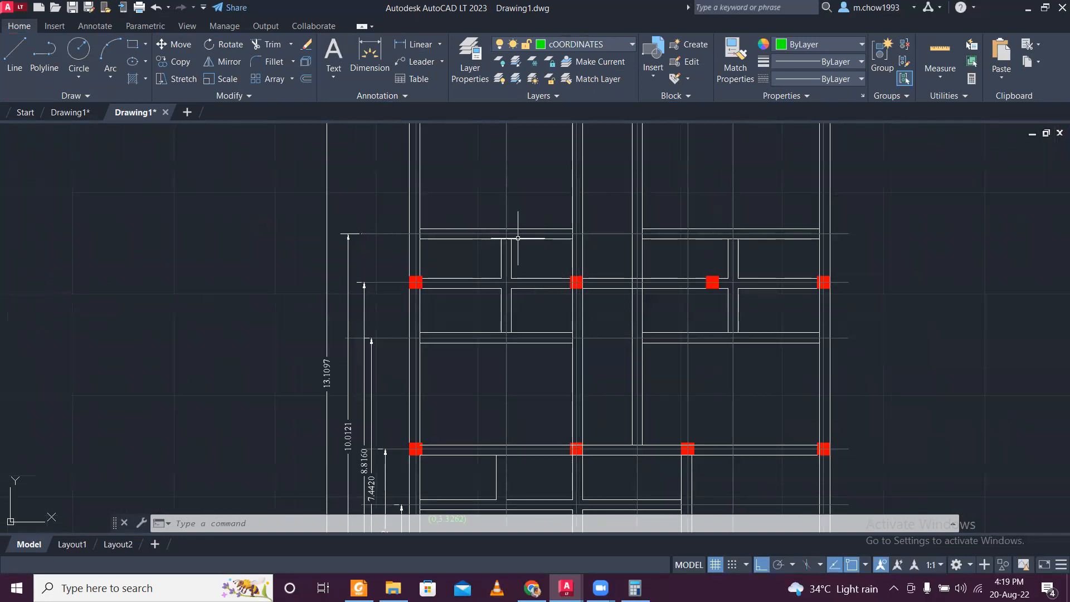
{"action": "scroll", "coordinate": [518, 238], "scroll_direction": "down", "scroll_amount": 4}
{"action": "left_click", "coordinate": [66, 112]}
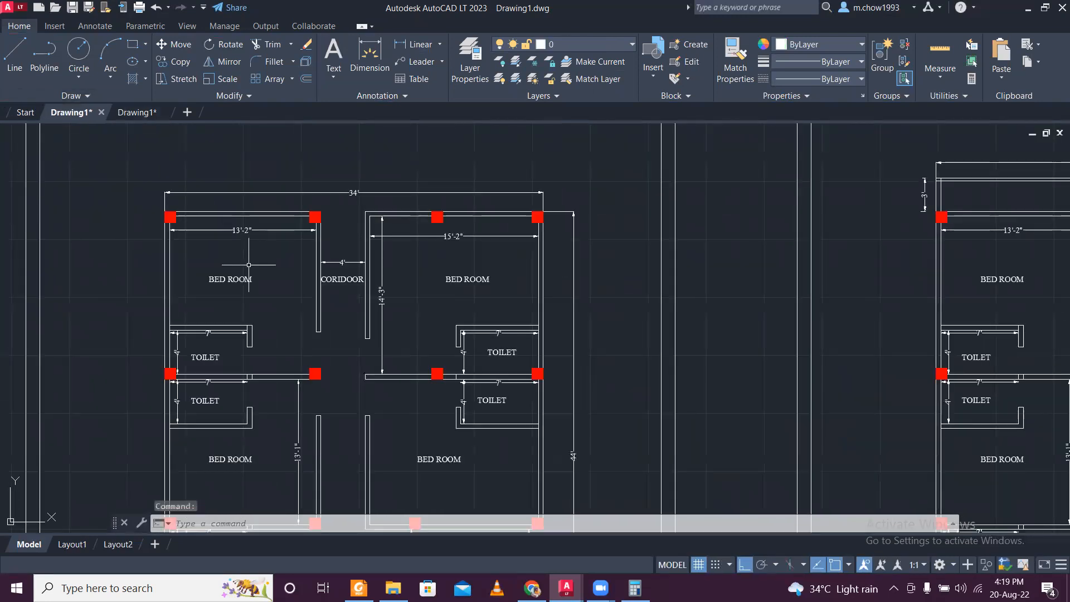
{"action": "scroll", "coordinate": [223, 409], "scroll_direction": "down", "scroll_amount": 2}
{"action": "middle_click_drag", "start_coordinate": [251, 339], "coordinate": [251, 272]}
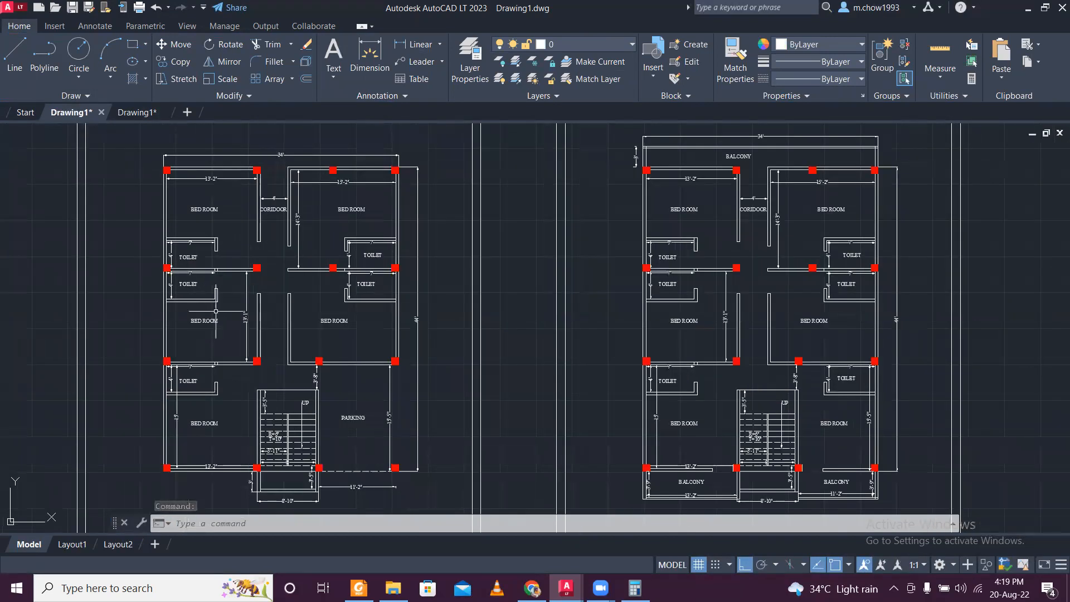
{"action": "scroll", "coordinate": [218, 300], "scroll_direction": "up", "scroll_amount": 2}
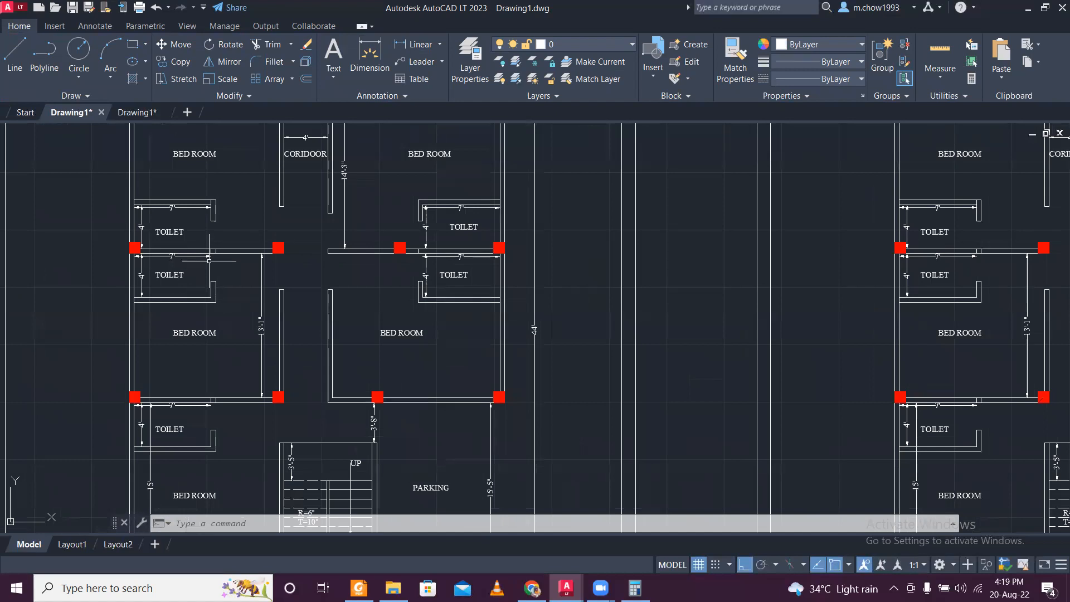
{"action": "scroll", "coordinate": [209, 260], "scroll_direction": "up", "scroll_amount": 2}
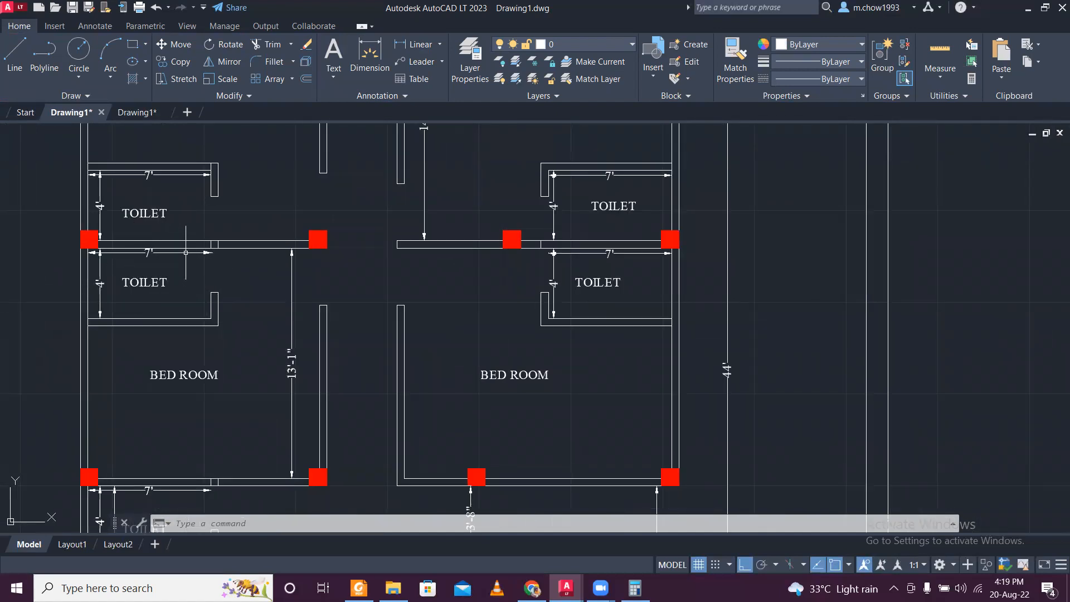
{"action": "left_click", "coordinate": [140, 113]}
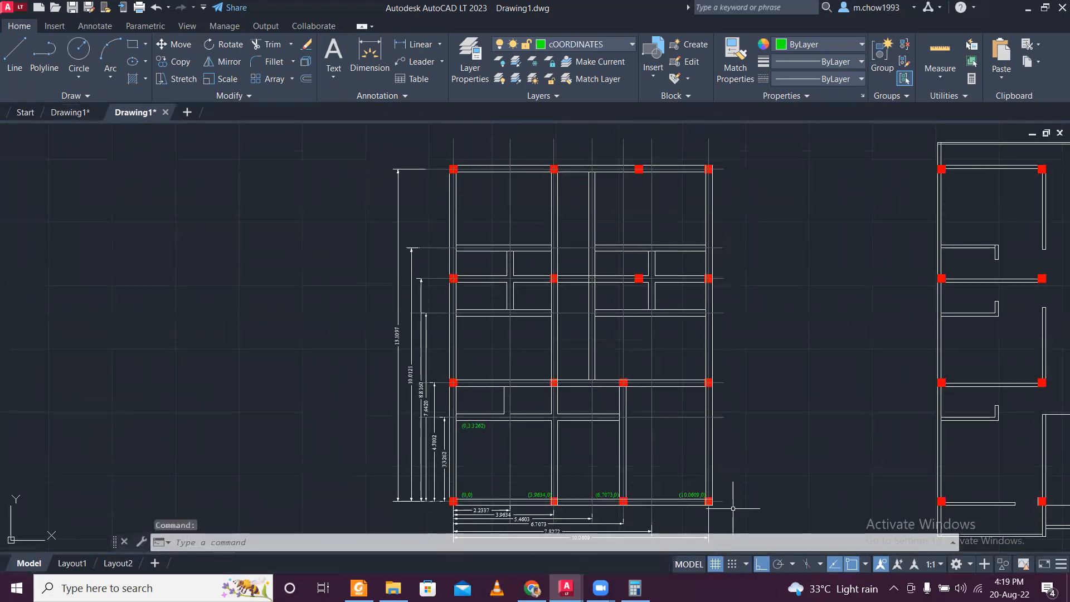
{"action": "left_click", "coordinate": [634, 588]}
{"action": "key", "text": "Escape"}
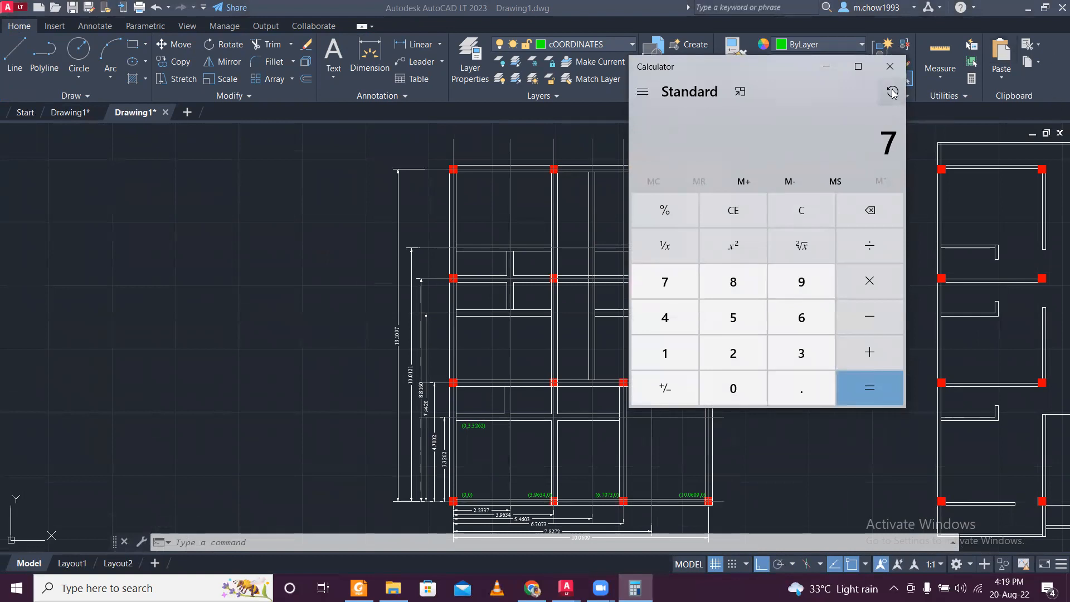
{"action": "left_click", "coordinate": [899, 68]}
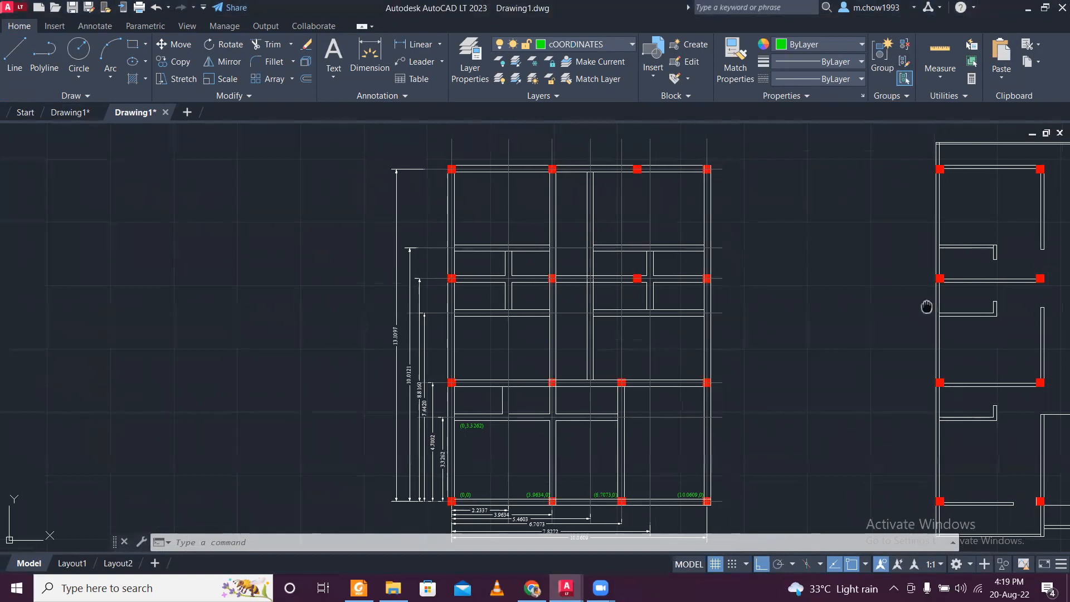
- Offset the outer left wall line of the reference plan inward by 0.25
{"action": "middle_click_drag", "start_coordinate": [927, 306], "coordinate": [519, 358]}
{"action": "scroll", "coordinate": [518, 346], "scroll_direction": "up", "scroll_amount": 4}
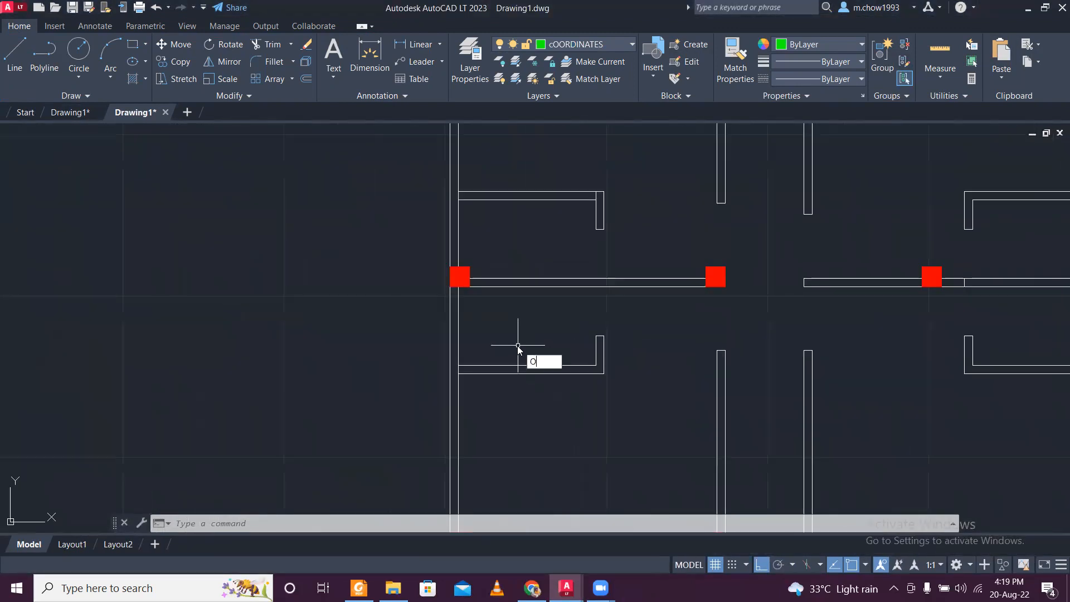
{"action": "key", "text": "Return"}
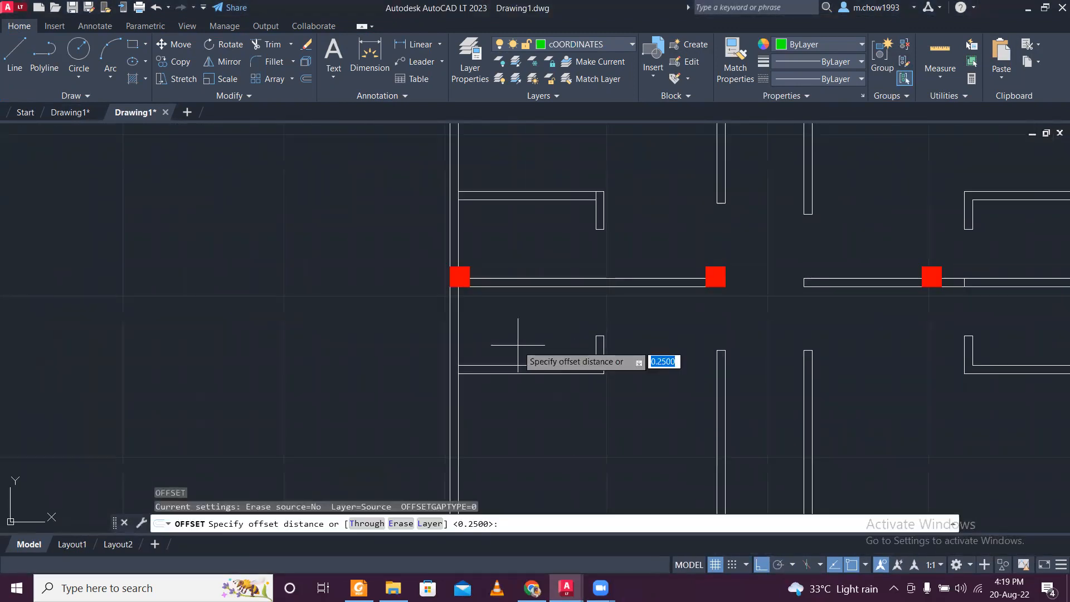
{"action": "key", "text": "Return"}
{"action": "left_click", "coordinate": [453, 323]}
{"action": "left_click", "coordinate": [524, 322]}
{"action": "key", "text": "Escape"}
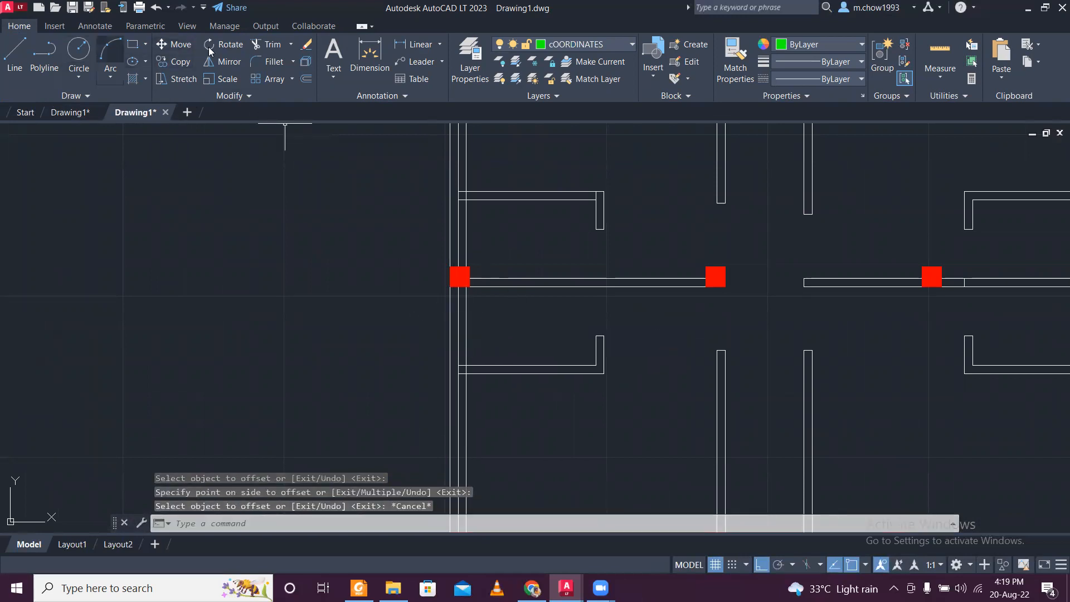
- Add a linear dimension for the upper-left toilet's clear width in the reference plan, measured from the offset wall line
{"action": "left_click", "coordinate": [417, 44]}
{"action": "scroll", "coordinate": [498, 247], "scroll_direction": "up", "scroll_amount": 2}
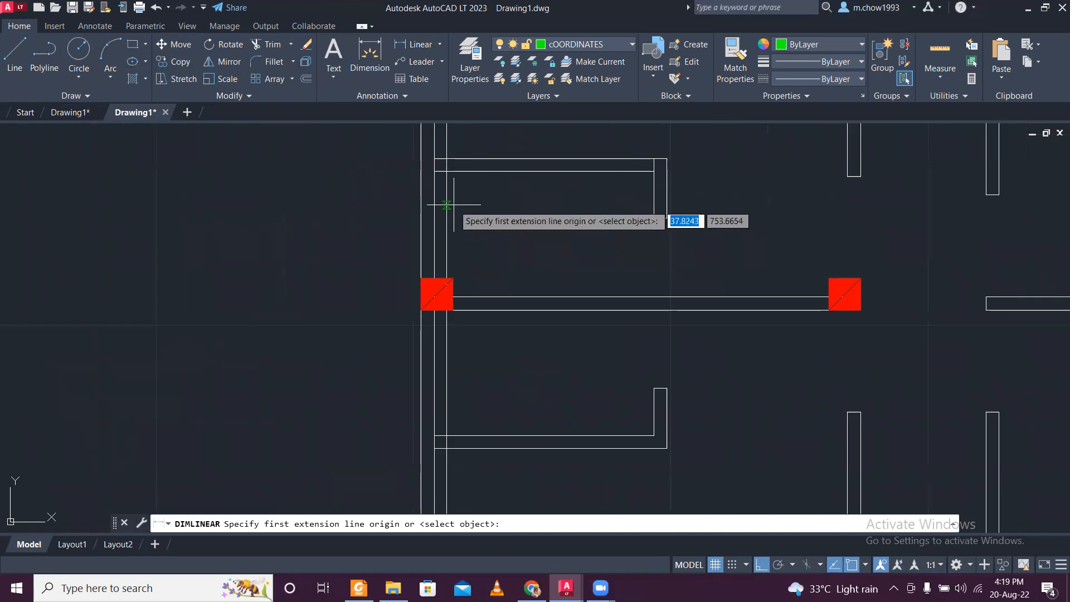
{"action": "left_click", "coordinate": [448, 203]}
{"action": "left_click", "coordinate": [654, 206]}
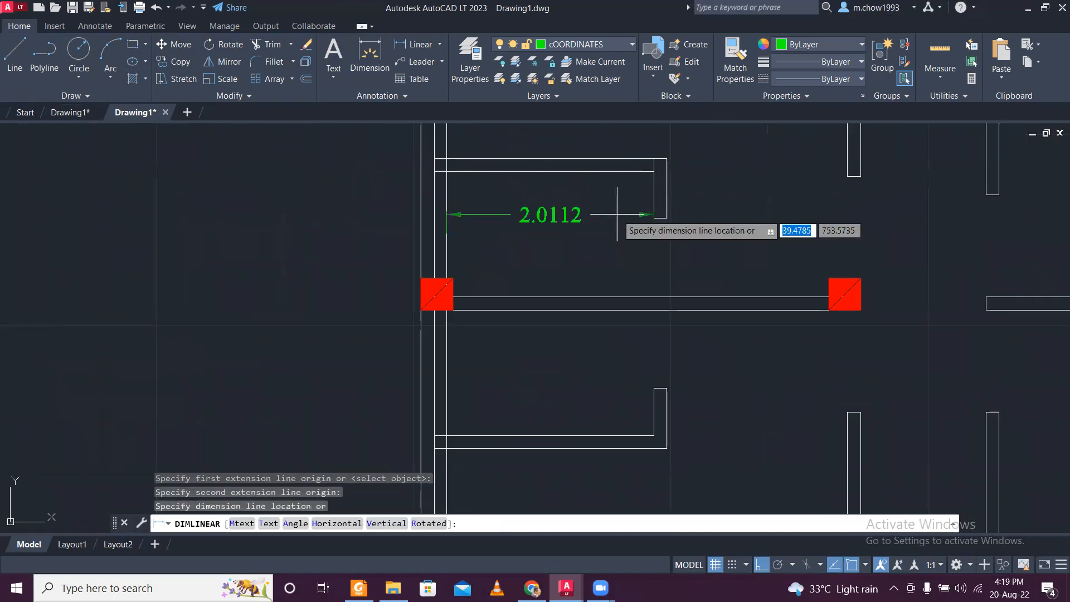
{"action": "left_click", "coordinate": [617, 216]}
- Measure the clear width of the matching upper-left toilet in the redrawn plan without placing a dimension
{"action": "scroll", "coordinate": [617, 215], "scroll_direction": "down", "scroll_amount": 2}
{"action": "middle_click_drag", "start_coordinate": [318, 250], "coordinate": [406, 251]}
{"action": "middle_click_drag", "start_coordinate": [174, 259], "coordinate": [357, 295]}
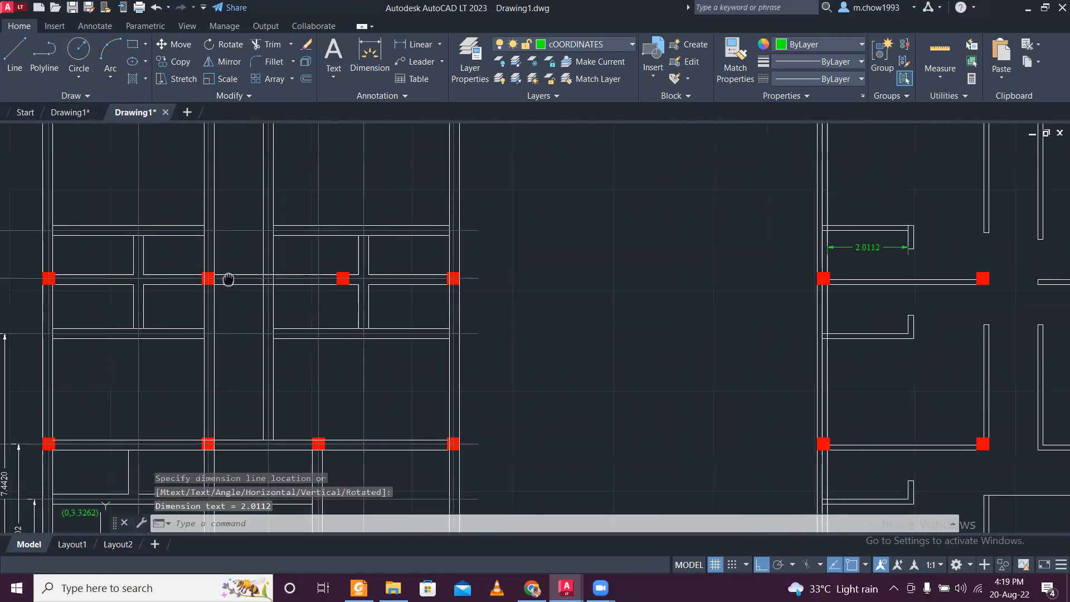
{"action": "middle_click_drag", "start_coordinate": [147, 276], "coordinate": [223, 284]}
{"action": "scroll", "coordinate": [129, 267], "scroll_direction": "up", "scroll_amount": 2}
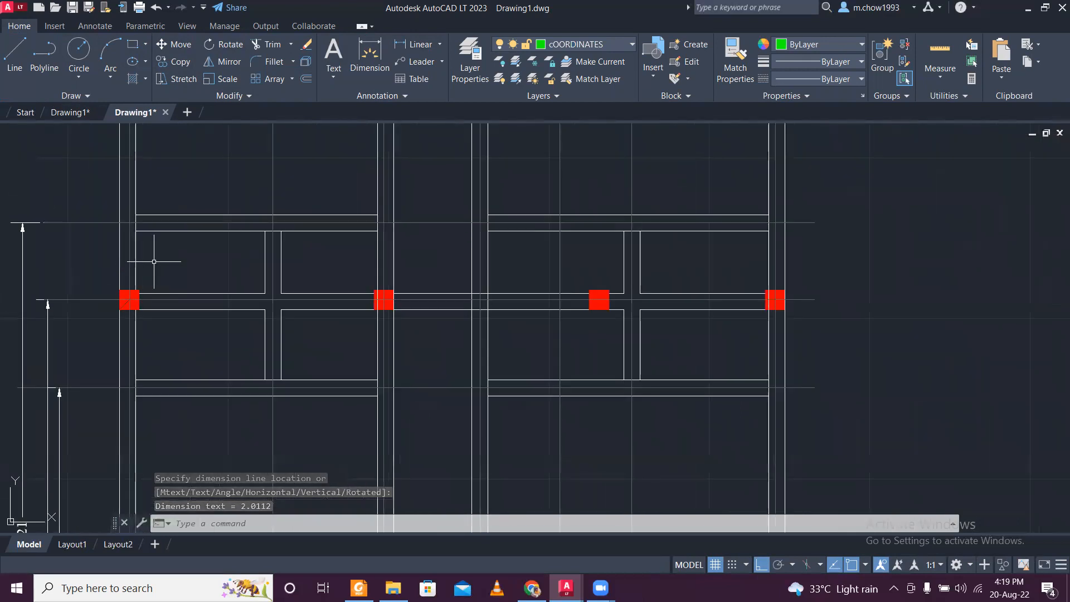
{"action": "key", "text": "Return"}
{"action": "left_click", "coordinate": [137, 264]}
{"action": "left_click", "coordinate": [263, 263]}
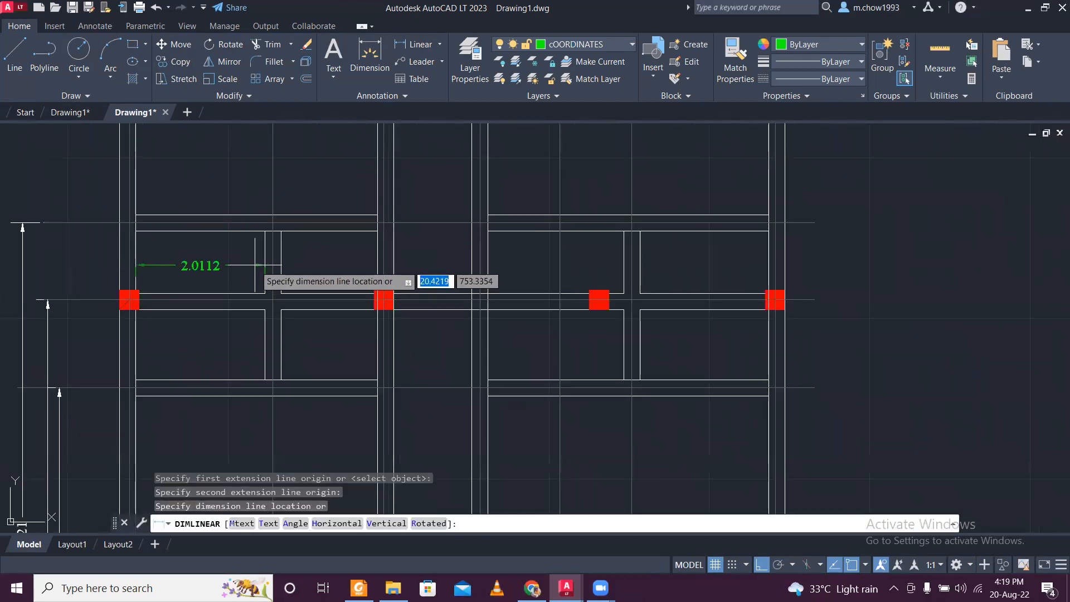
{"action": "scroll", "coordinate": [261, 261], "scroll_direction": "down", "scroll_amount": 3}
{"action": "key", "text": "Escape"}
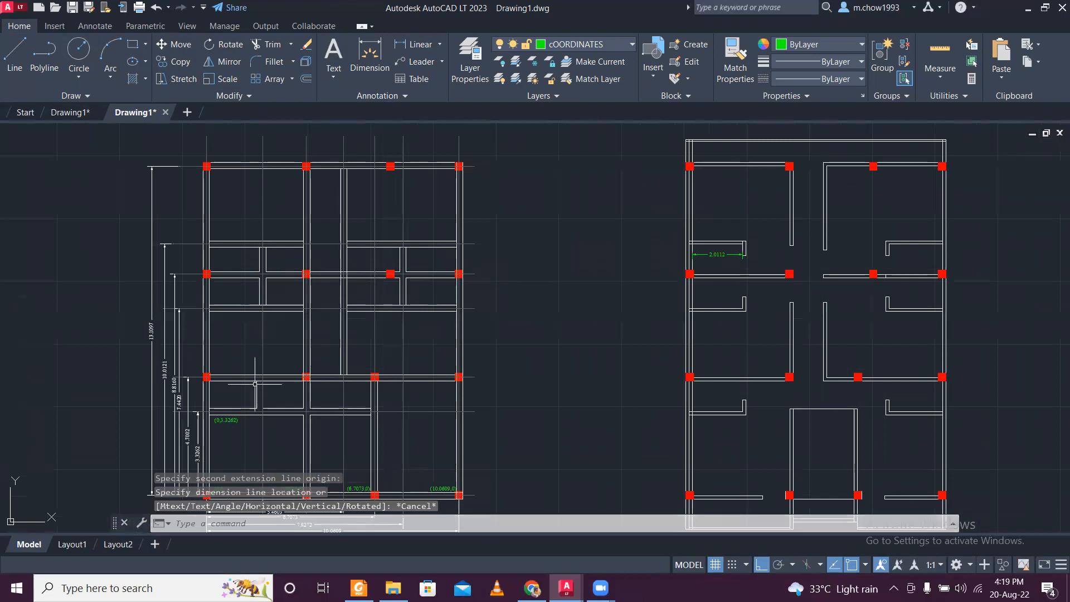
- Delete the leftover vertical line in the lower-left toilet, above the (0,3.3262) label
{"action": "scroll", "coordinate": [255, 400], "scroll_direction": "up", "scroll_amount": 3}
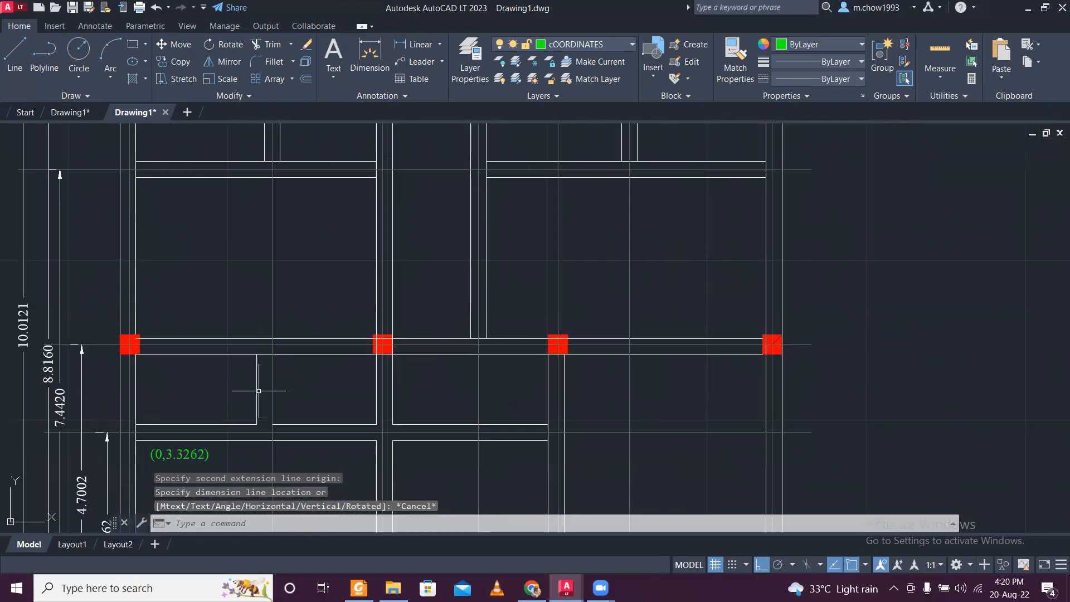
{"action": "left_click", "coordinate": [259, 390]}
{"action": "left_click", "coordinate": [254, 378]}
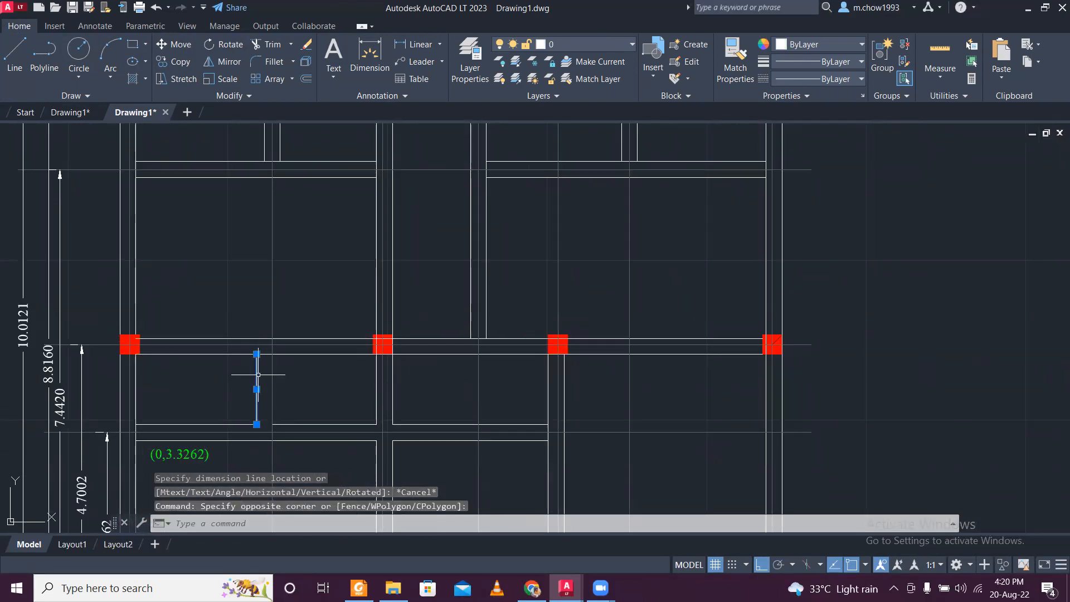
{"action": "key", "text": "Delete"}
- Copy the two vertical wall lines of the middle-left toilet straight down onto the first interior horizontal wall
{"action": "scroll", "coordinate": [258, 374], "scroll_direction": "down", "scroll_amount": 4}
{"action": "scroll", "coordinate": [307, 220], "scroll_direction": "up", "scroll_amount": 4}
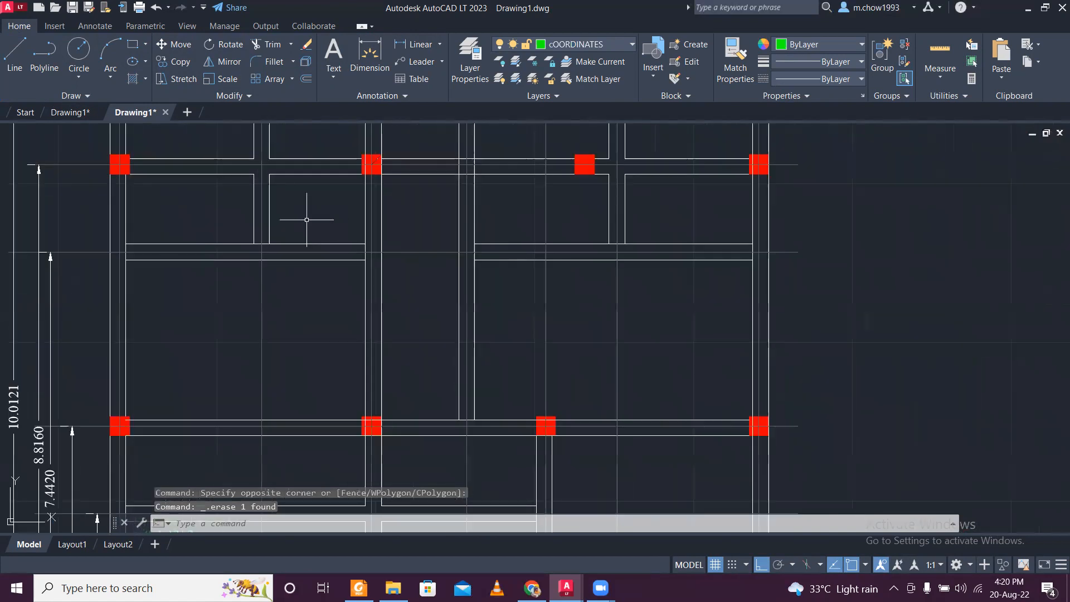
{"action": "left_click", "coordinate": [255, 220]}
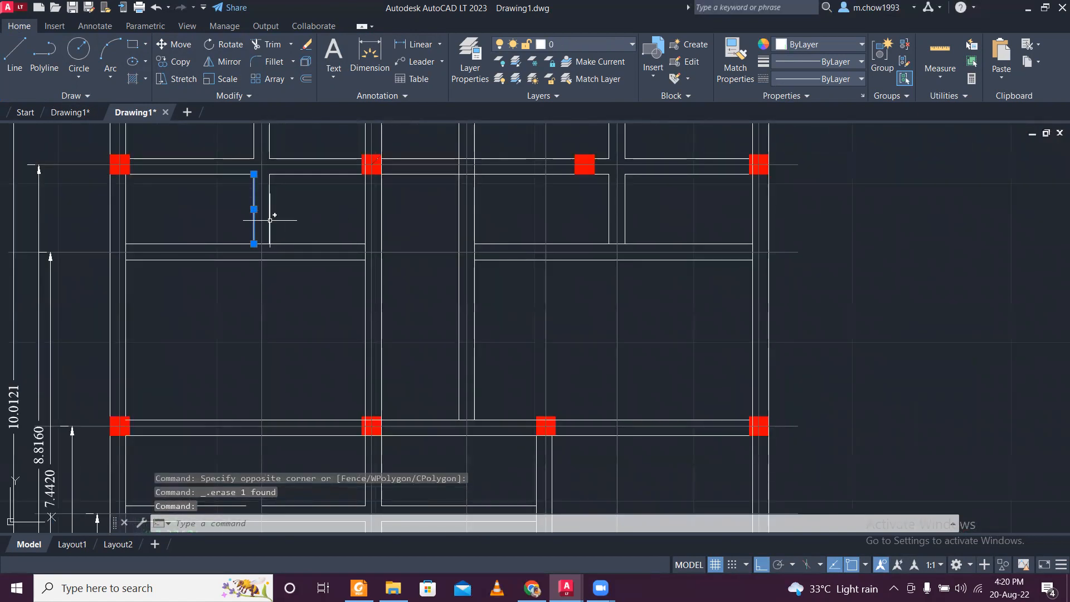
{"action": "left_click", "coordinate": [270, 220]}
{"action": "left_click", "coordinate": [175, 61]}
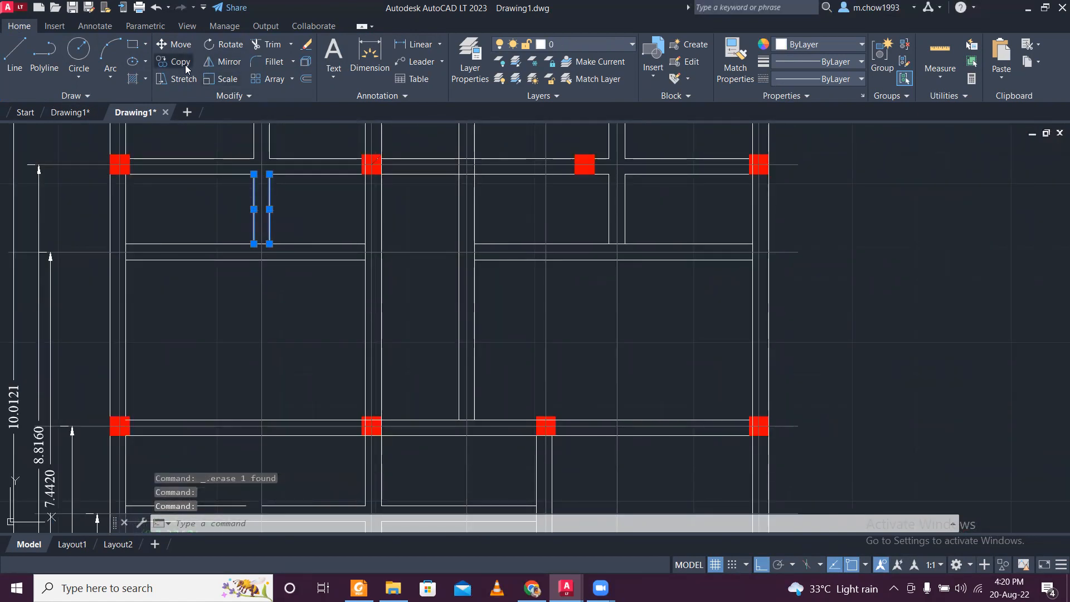
{"action": "left_click", "coordinate": [254, 244]}
{"action": "scroll", "coordinate": [253, 243], "scroll_direction": "down", "scroll_amount": 4}
{"action": "scroll", "coordinate": [263, 353], "scroll_direction": "up", "scroll_amount": 6}
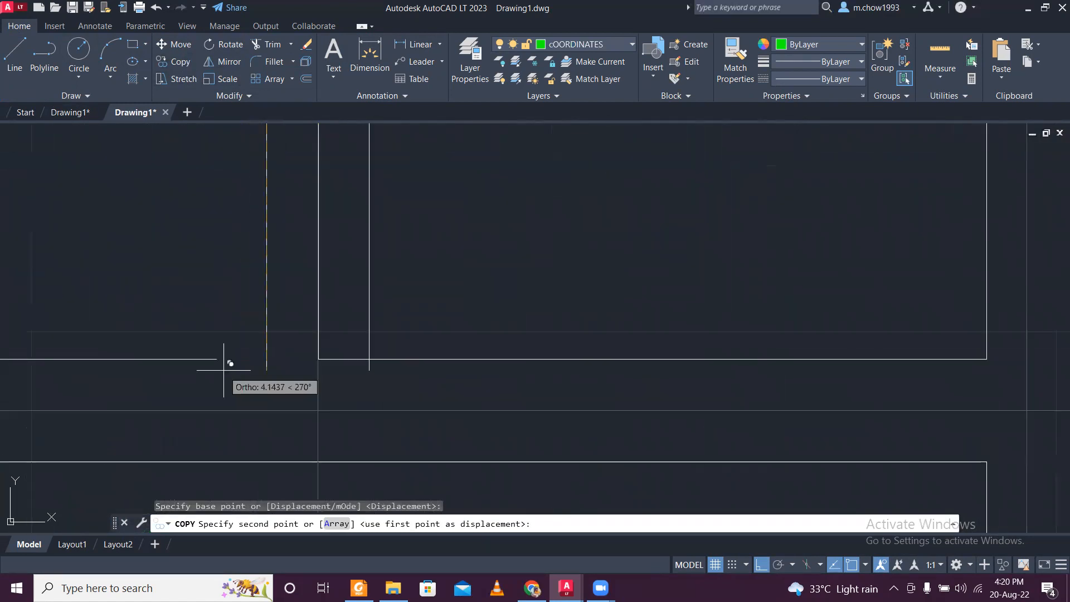
{"action": "left_click", "coordinate": [255, 358]}
{"action": "key", "text": "Escape"}
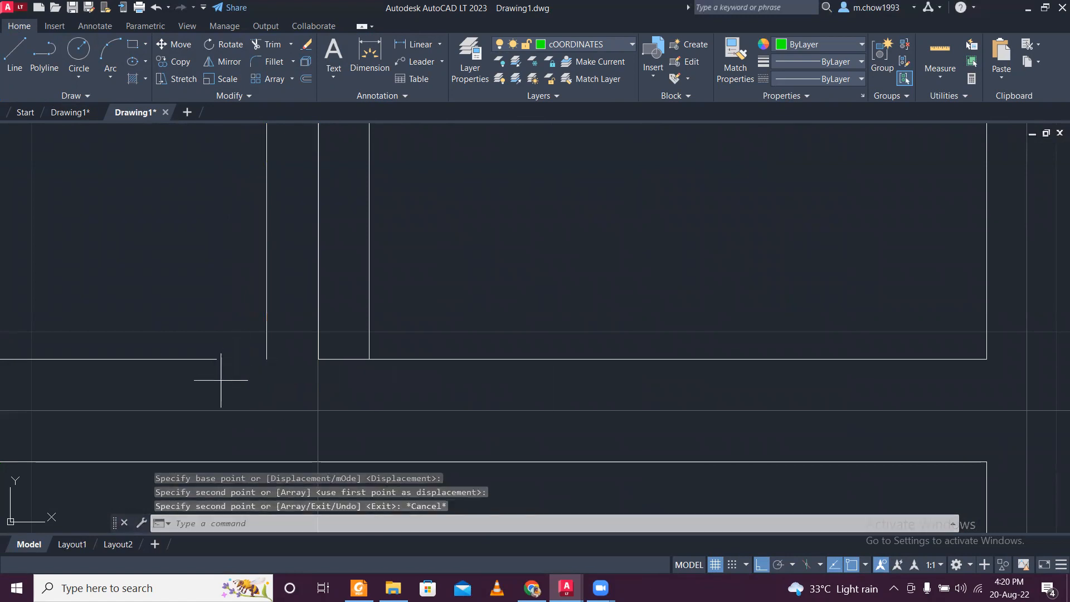
- Stretch the lower-left toilet's bottom wall line to meet the left line of the copied vertical wall
{"action": "left_click", "coordinate": [221, 380]}
{"action": "left_click", "coordinate": [206, 350]}
{"action": "left_click", "coordinate": [217, 359]}
{"action": "left_click", "coordinate": [267, 360]}
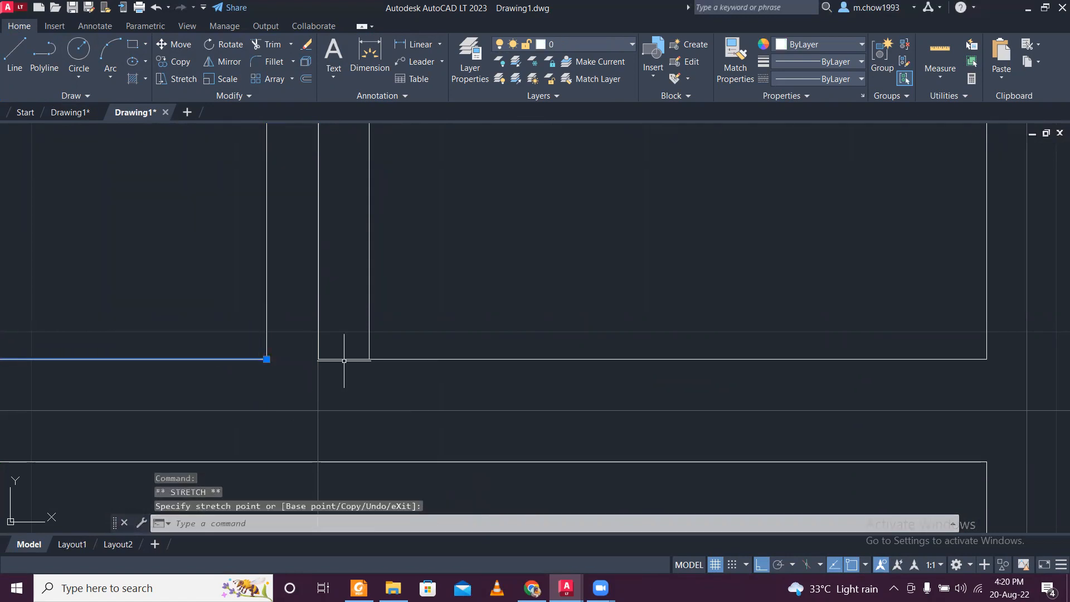
{"action": "key", "text": "Escape"}
- Erase the surplus vertical line between the two copied wall lines of the lower-left toilet
{"action": "scroll", "coordinate": [346, 353], "scroll_direction": "down", "scroll_amount": 3}
{"action": "scroll", "coordinate": [319, 342], "scroll_direction": "up", "scroll_amount": 1}
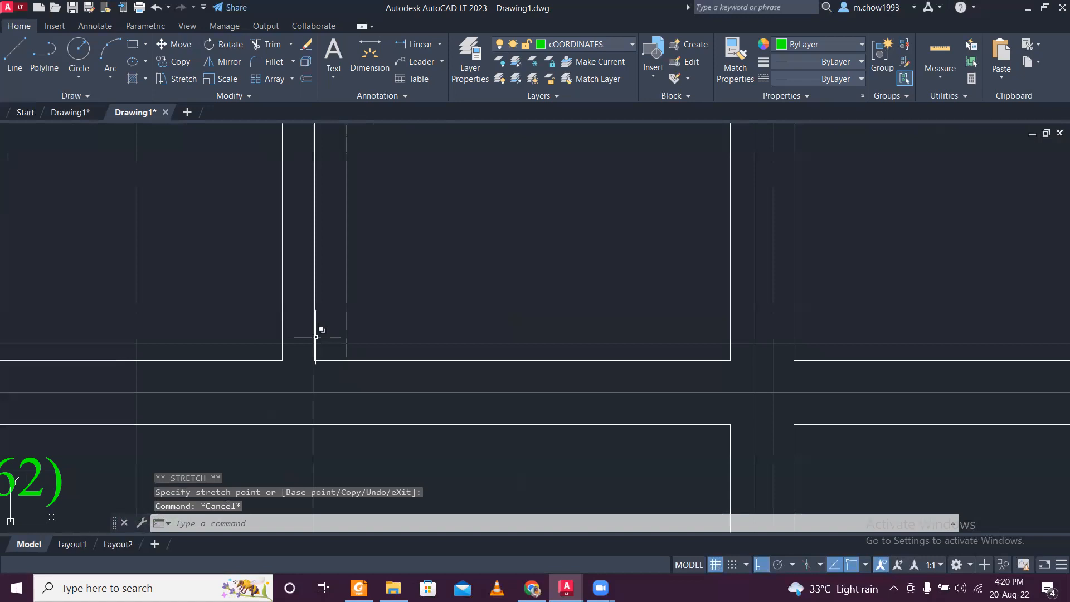
{"action": "left_click", "coordinate": [315, 336]}
{"action": "left_click", "coordinate": [286, 400]}
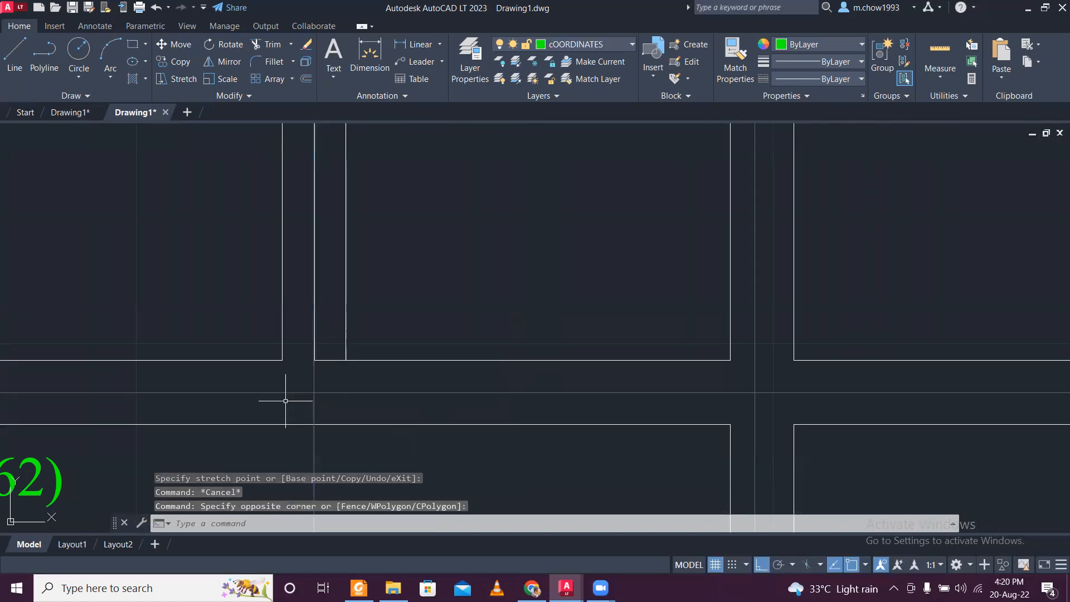
{"action": "left_click", "coordinate": [337, 311]}
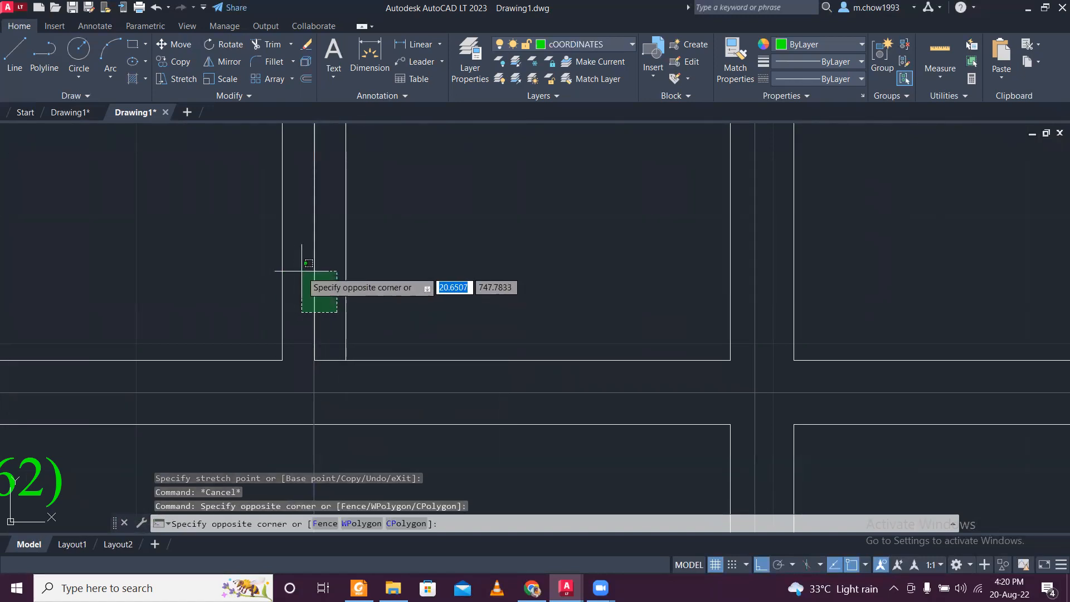
{"action": "left_click", "coordinate": [302, 271]}
{"action": "left_click", "coordinate": [346, 447]}
{"action": "left_click", "coordinate": [277, 441]}
{"action": "key", "text": "Delete"}
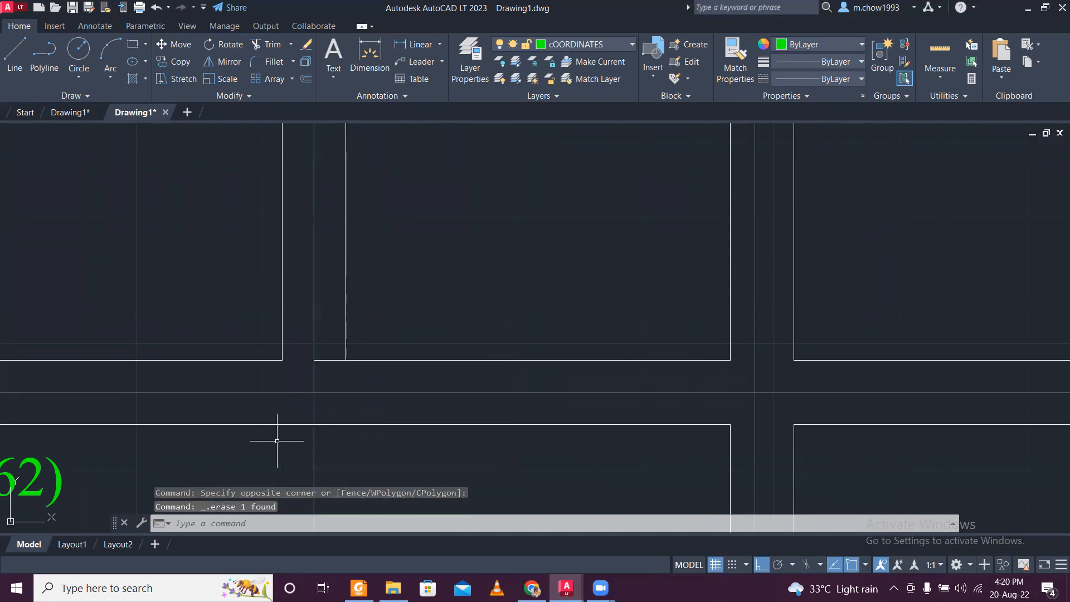
- Shorten the horizontal wall line beside the lower-left toilet so it ends at the copied wall's right line
{"action": "scroll", "coordinate": [322, 373], "scroll_direction": "up", "scroll_amount": 4}
{"action": "left_click", "coordinate": [333, 368]}
{"action": "left_click", "coordinate": [323, 325]}
{"action": "left_click", "coordinate": [300, 339]}
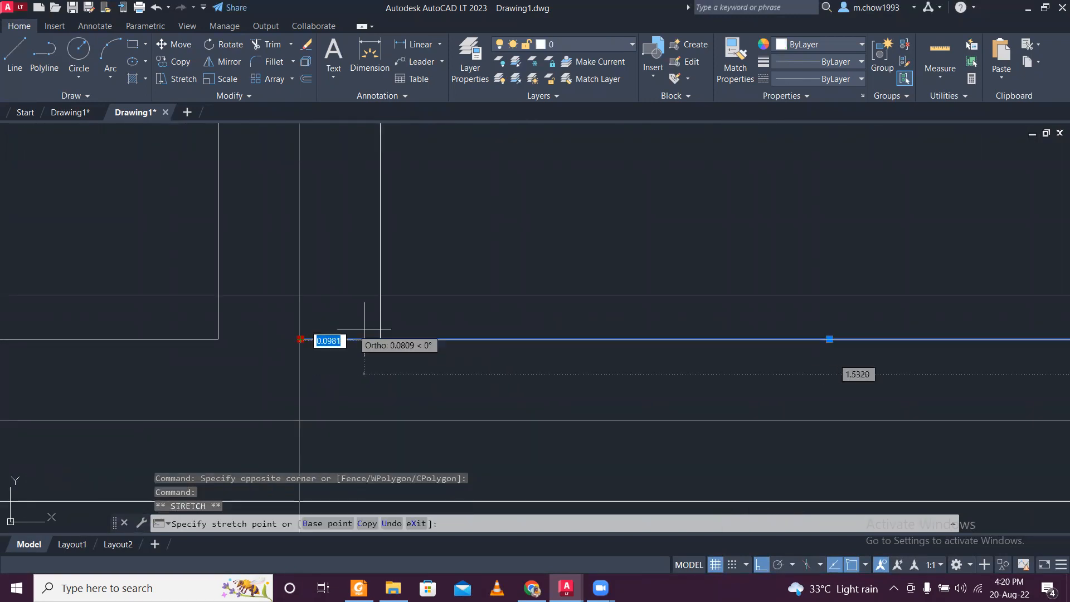
{"action": "left_click", "coordinate": [380, 339]}
{"action": "key", "text": "Escape"}
{"action": "scroll", "coordinate": [373, 355], "scroll_direction": "down", "scroll_amount": 6}
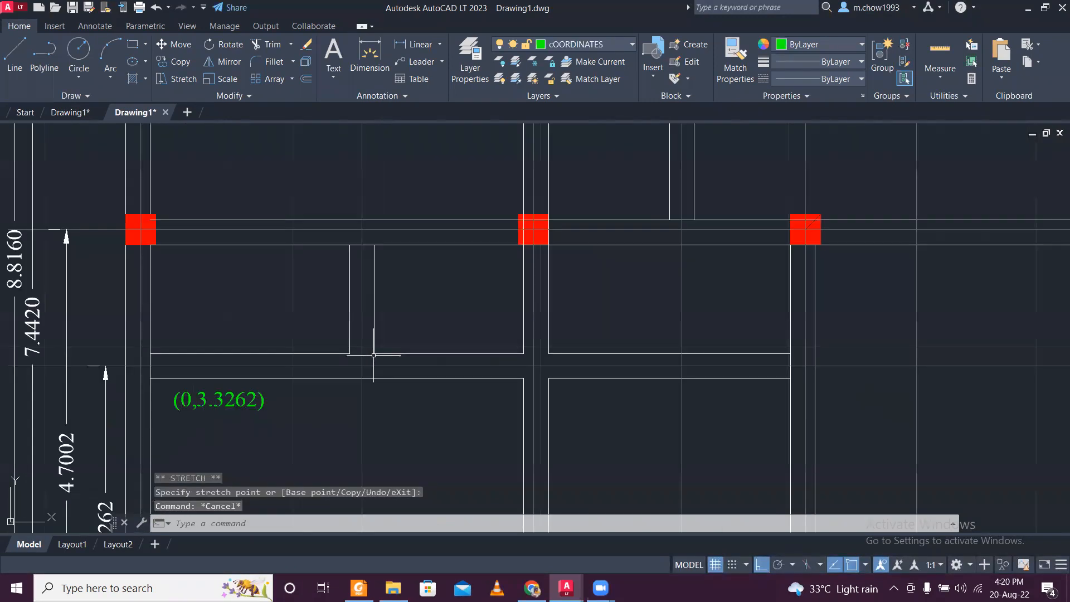
{"action": "mouse_move", "coordinate": [418, 354]}
{"action": "middle_mouse_down"}
{"action": "mouse_move", "coordinate": [412, 417]}
{"action": "mouse_move", "coordinate": [421, 322]}
{"action": "mouse_move", "coordinate": [393, 383]}
{"action": "middle_mouse_up"}
- Measure the clear height of the middle-left toilet in the redrawn plan without placing a dimension
{"action": "left_click", "coordinate": [415, 44]}
{"action": "left_click", "coordinate": [323, 228]}
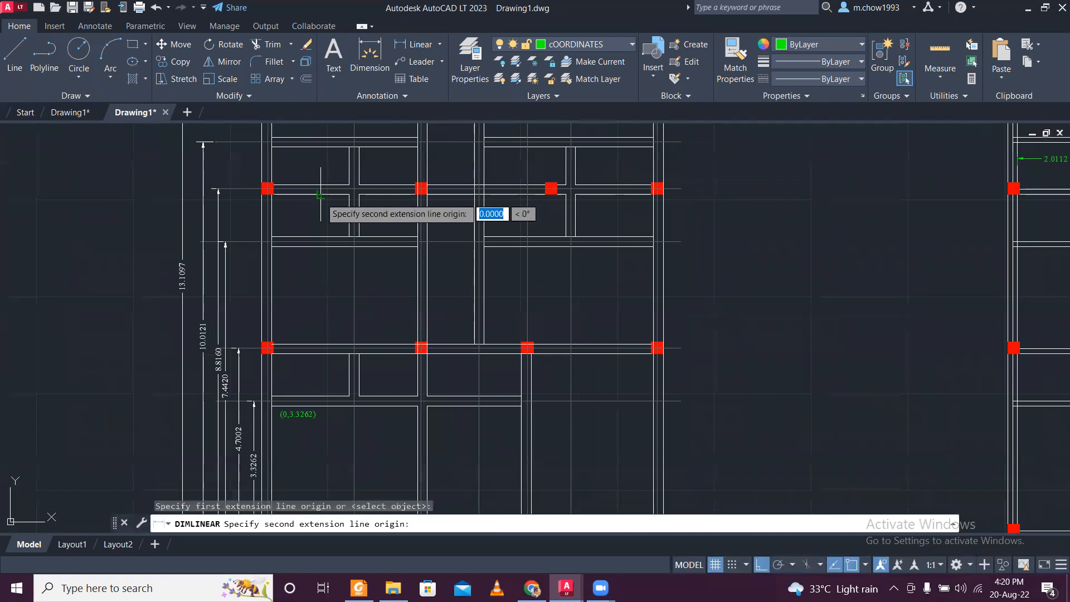
{"action": "left_click", "coordinate": [321, 194]}
{"action": "scroll", "coordinate": [308, 215], "scroll_direction": "up", "scroll_amount": 5}
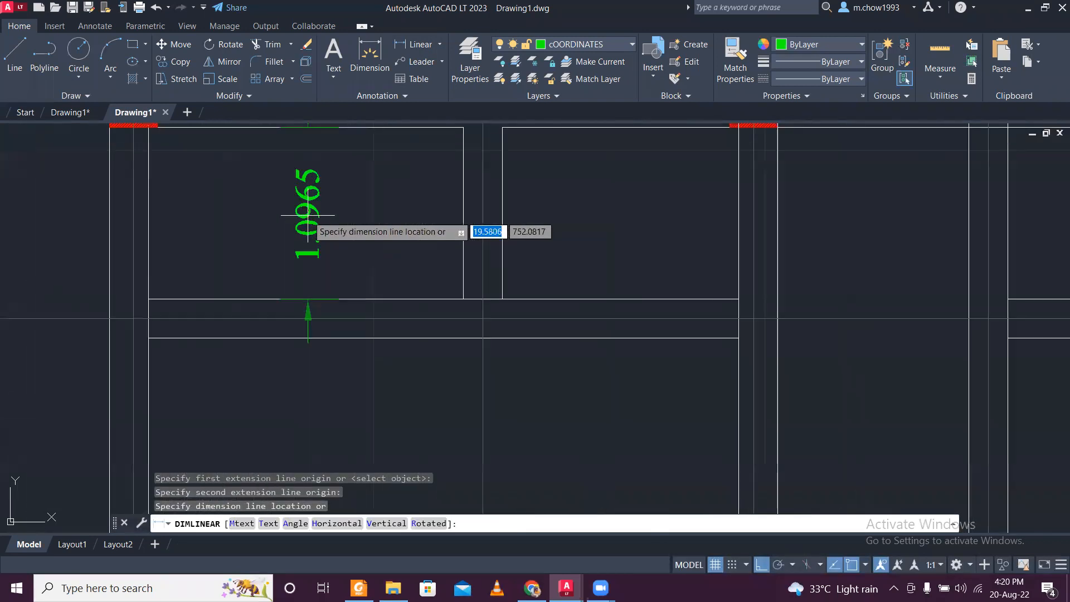
{"action": "scroll", "coordinate": [310, 215], "scroll_direction": "down", "scroll_amount": 5}
{"action": "key", "text": "Escape"}
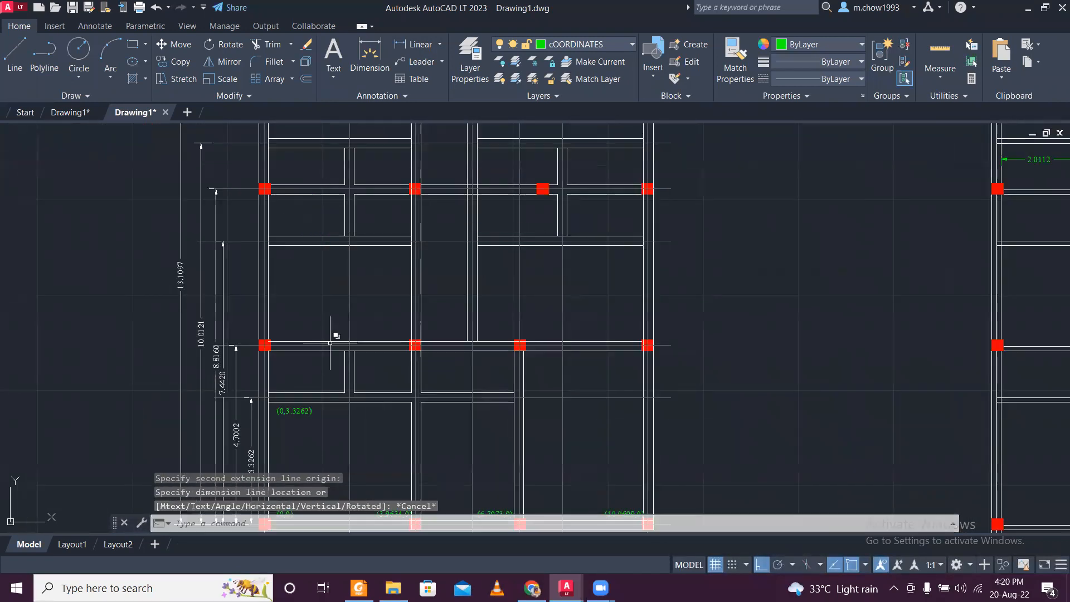
- Measure the clear height of the lower-left toilet in the redrawn plan without placing a dimension
{"action": "scroll", "coordinate": [329, 366], "scroll_direction": "up", "scroll_amount": 4}
{"action": "key", "text": "Return"}
{"action": "left_click", "coordinate": [317, 338]}
{"action": "left_click", "coordinate": [317, 445]}
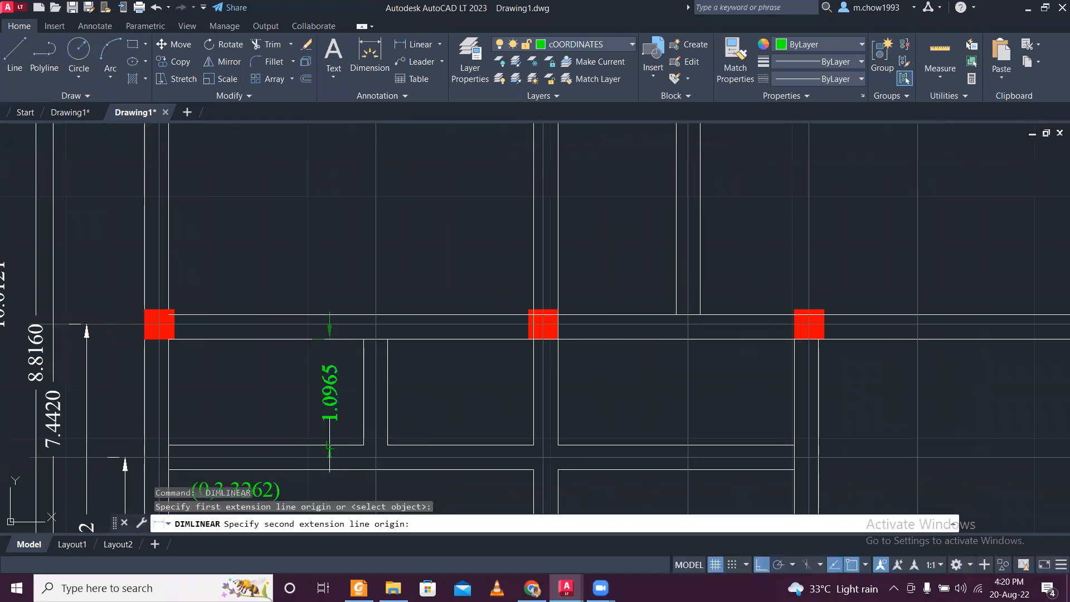
{"action": "key", "text": "Escape"}
{"action": "scroll", "coordinate": [346, 370], "scroll_direction": "down", "scroll_amount": 5}
{"action": "scroll", "coordinate": [359, 382], "scroll_direction": "up", "scroll_amount": 3}
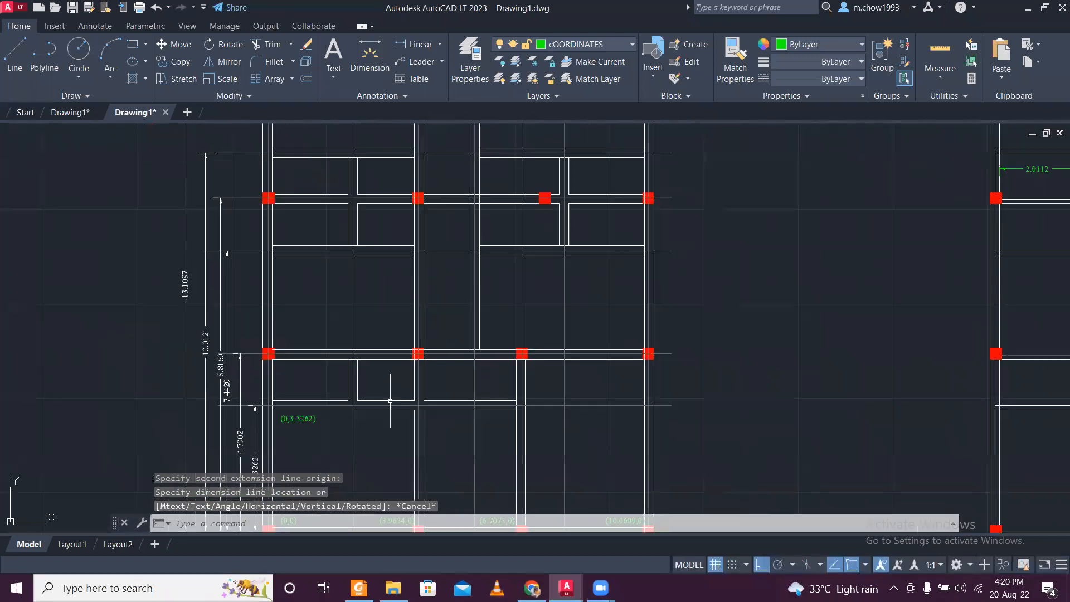
{"action": "scroll", "coordinate": [362, 424], "scroll_direction": "up", "scroll_amount": 2}
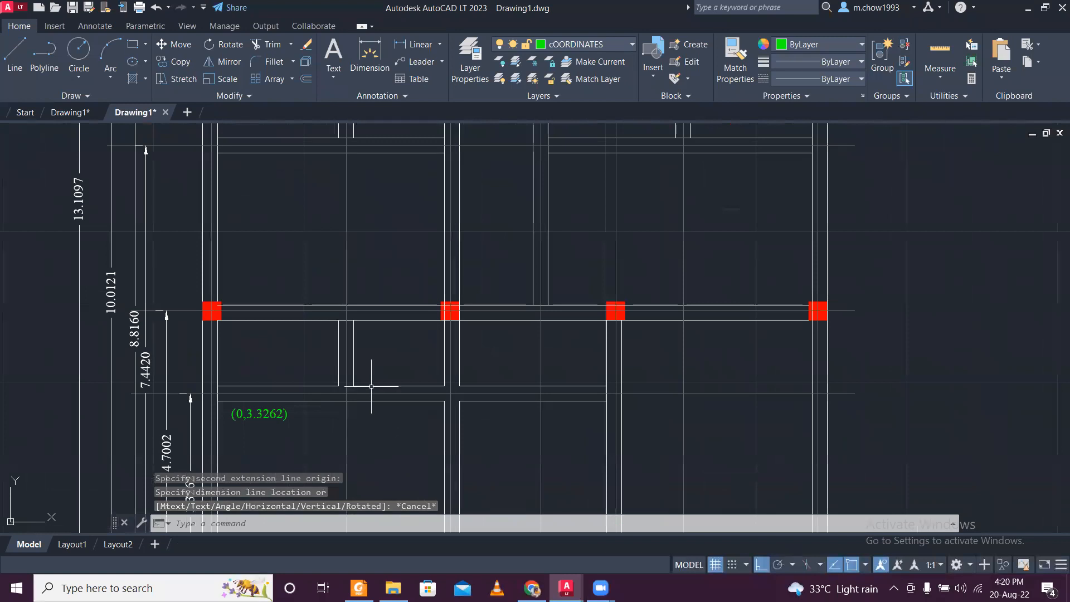
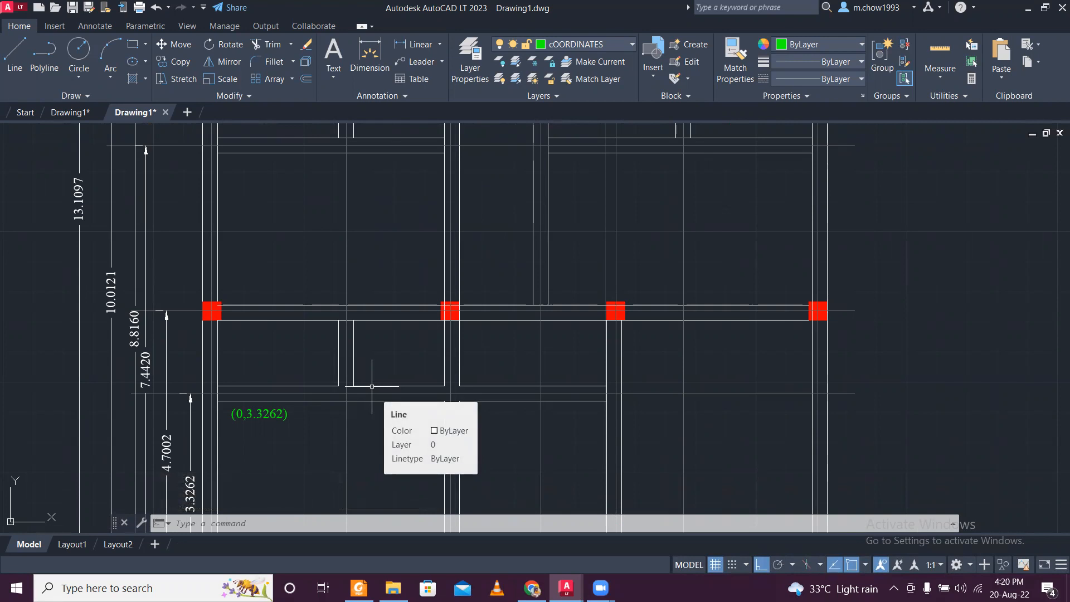
- Check the horizontal dimension from the left column line to the lower-left toilet partition's centre line
{"action": "scroll", "coordinate": [342, 425], "scroll_direction": "down", "scroll_amount": 3}
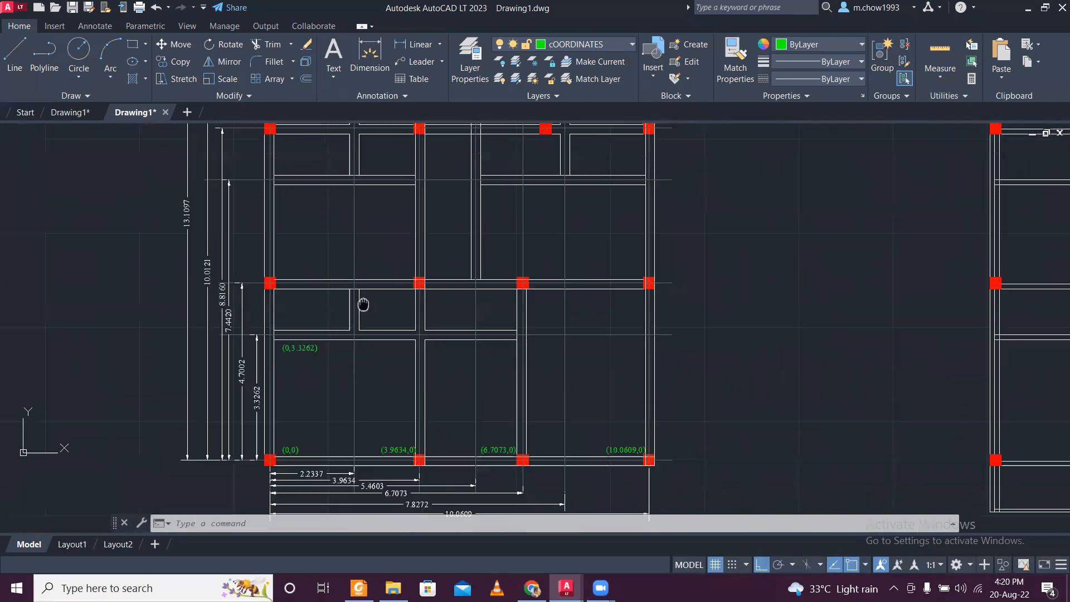
{"action": "scroll", "coordinate": [364, 295], "scroll_direction": "up", "scroll_amount": 3}
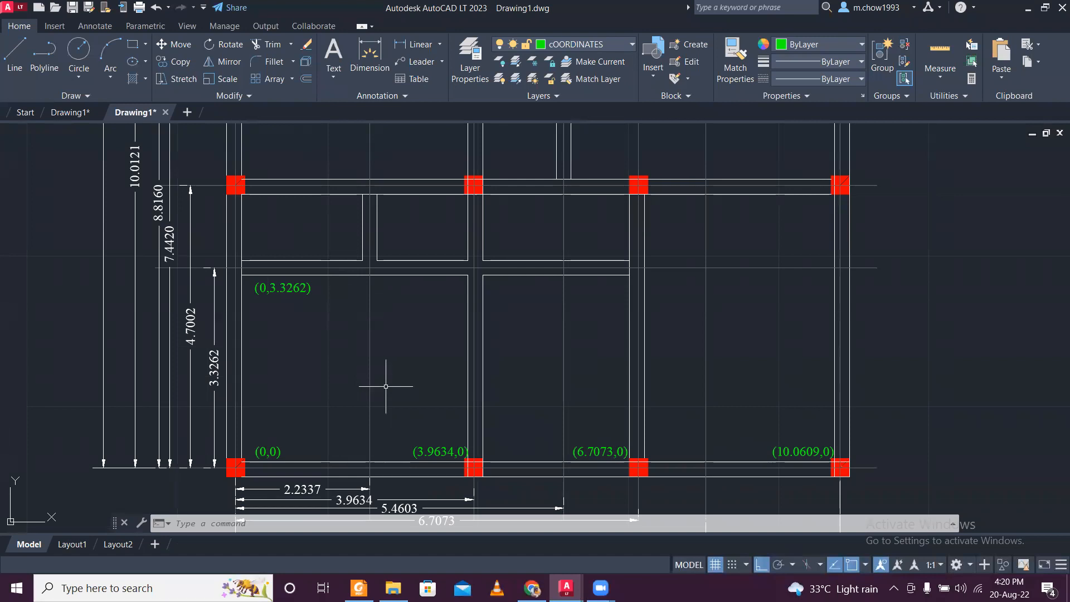
{"action": "scroll", "coordinate": [353, 484], "scroll_direction": "up", "scroll_amount": 2}
{"action": "left_click", "coordinate": [349, 495]}
{"action": "left_click", "coordinate": [336, 485]}
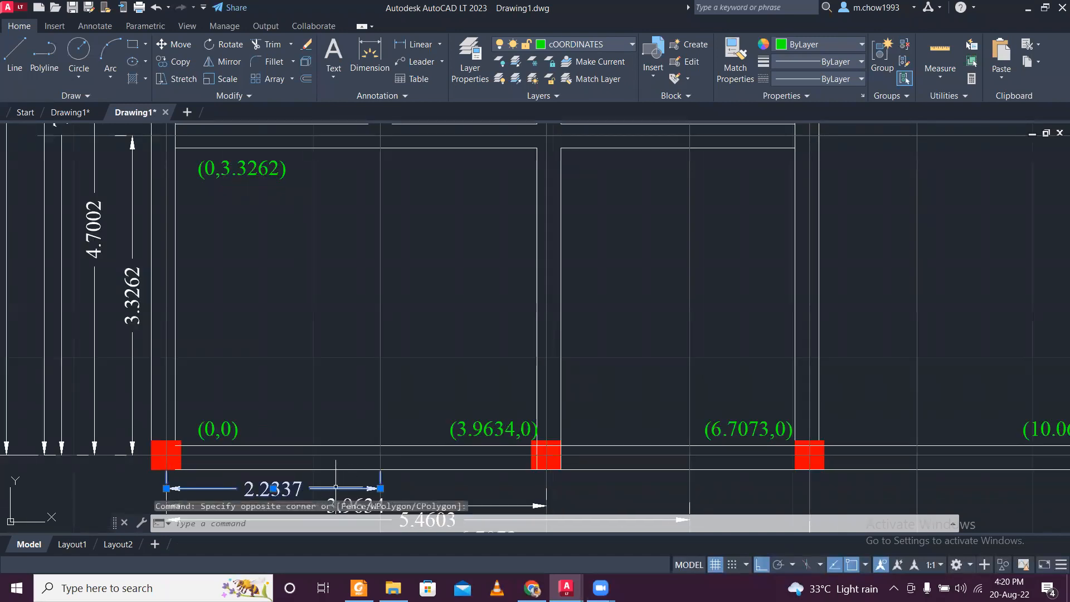
{"action": "scroll", "coordinate": [335, 486], "scroll_direction": "down", "scroll_amount": 2}
{"action": "scroll", "coordinate": [288, 487], "scroll_direction": "up", "scroll_amount": 4}
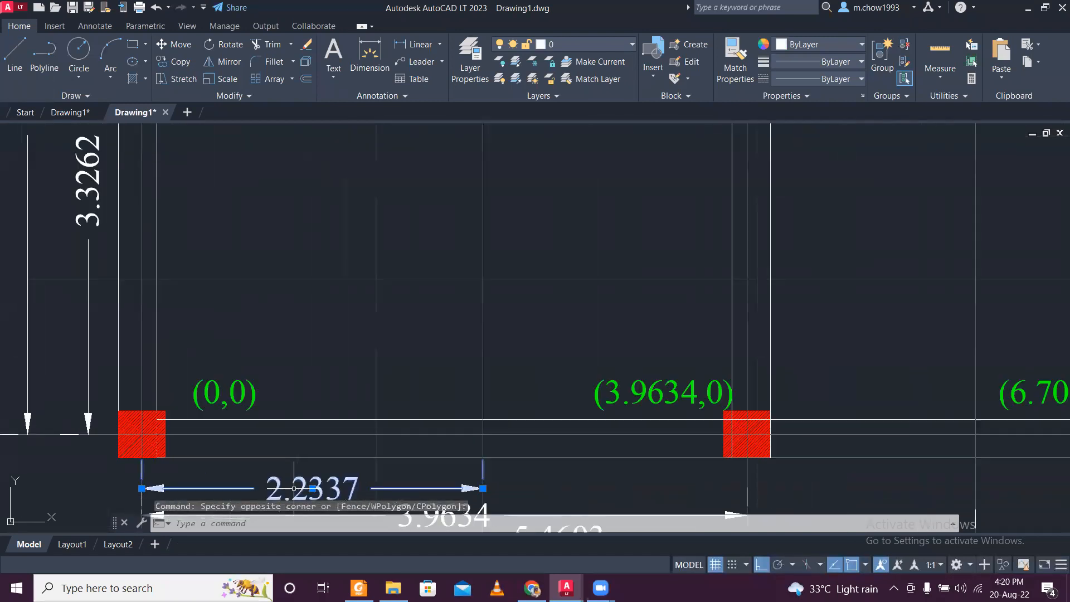
{"action": "scroll", "coordinate": [331, 488], "scroll_direction": "down", "scroll_amount": 3}
{"action": "key", "text": "Escape"}
{"action": "scroll", "coordinate": [313, 309], "scroll_direction": "up", "scroll_amount": 2}
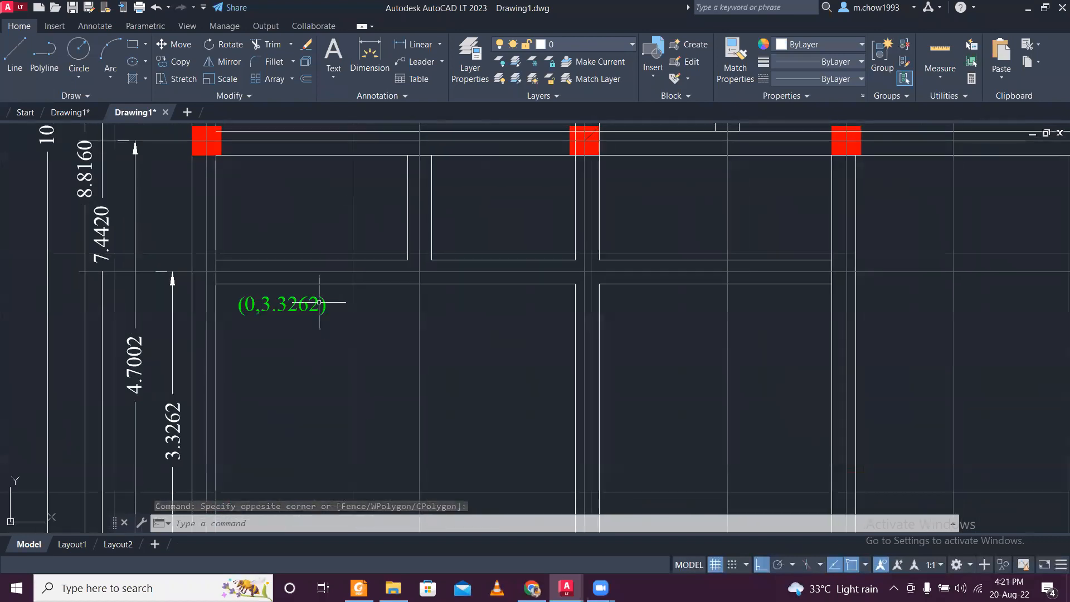
- Copy the (0,3.3262) label horizontally to just below the toilet partition's wall intersection
{"action": "left_click", "coordinate": [347, 329]}
{"action": "left_click", "coordinate": [275, 285]}
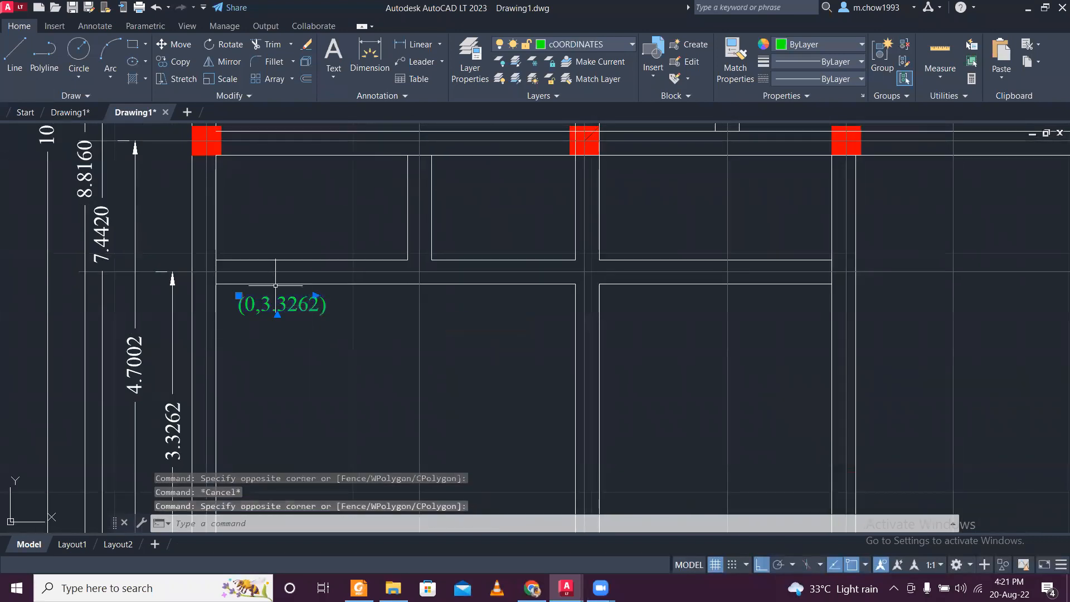
{"action": "left_click", "coordinate": [174, 61]}
{"action": "left_click", "coordinate": [266, 324]}
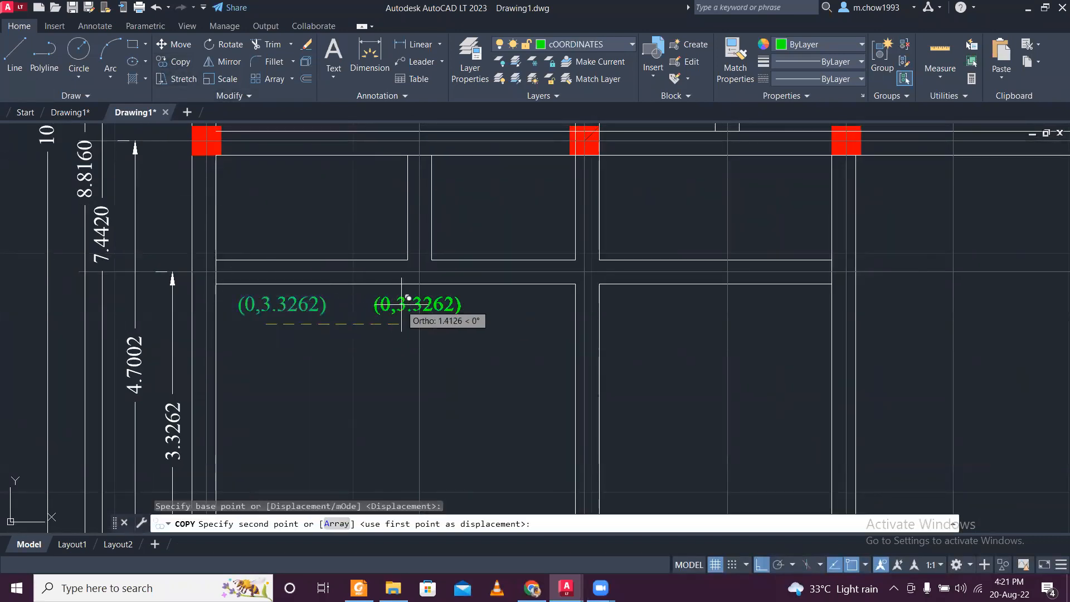
{"action": "left_click", "coordinate": [414, 301]}
{"action": "key", "text": "Return"}
- Change the first coordinate of the copied label so that it reads (2.337,3.3262)
{"action": "double_click", "coordinate": [390, 305]}
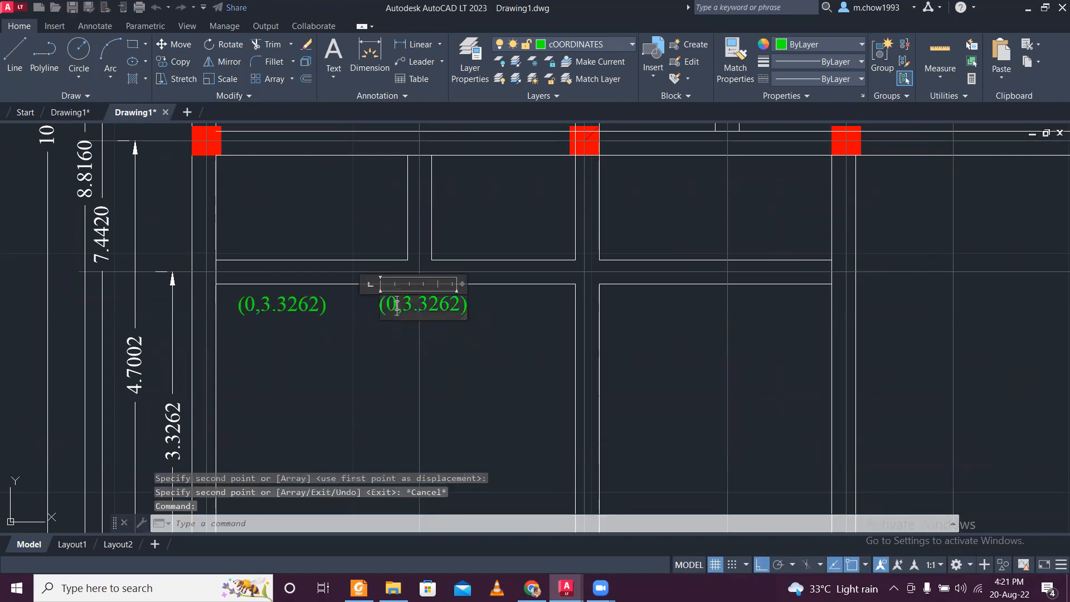
{"action": "type", "text": "2.337"}
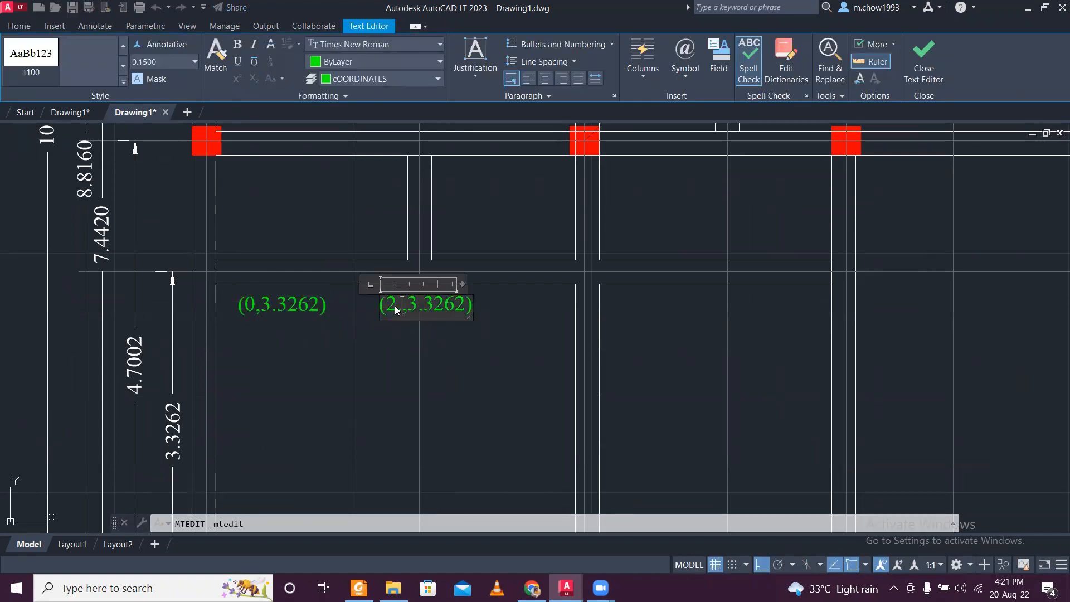
{"action": "left_click", "coordinate": [392, 363]}
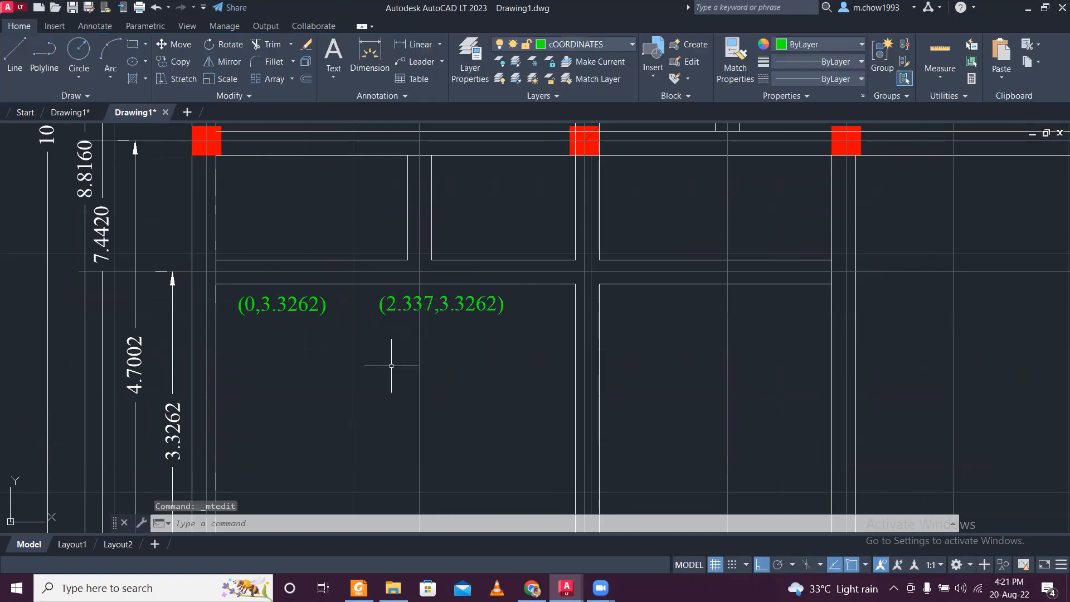
- Recheck the partition's centre-line dimension and correct the label below the toilet partition to (2.2337,3.3262)
{"action": "scroll", "coordinate": [366, 385], "scroll_direction": "down", "scroll_amount": 5}
{"action": "middle_click_drag", "start_coordinate": [360, 399], "coordinate": [352, 351]}
{"action": "scroll", "coordinate": [344, 418], "scroll_direction": "up", "scroll_amount": 5}
{"action": "scroll", "coordinate": [342, 418], "scroll_direction": "down", "scroll_amount": 2}
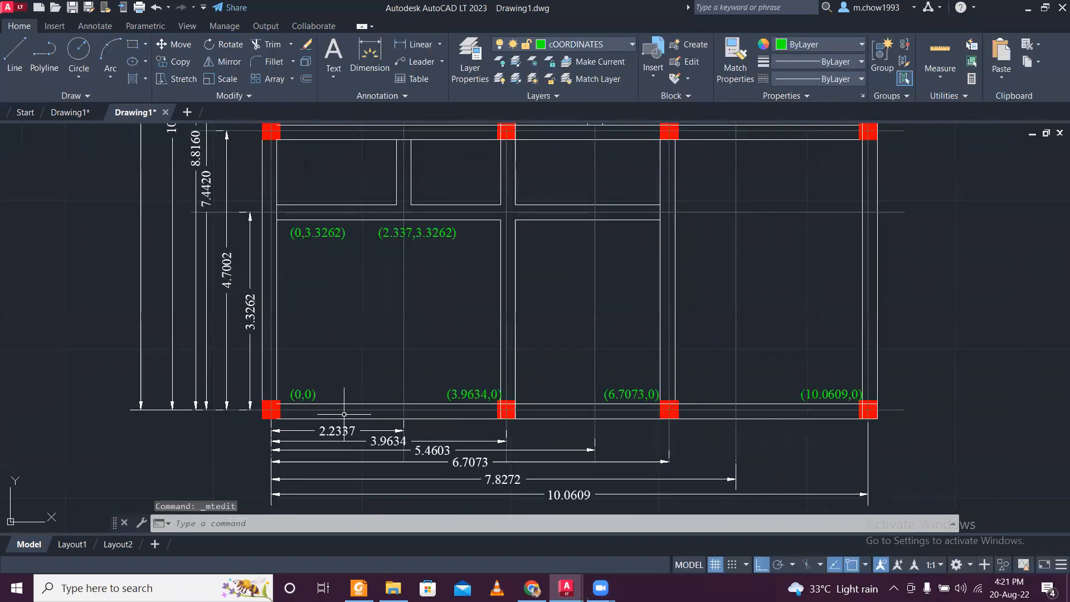
{"action": "scroll", "coordinate": [339, 440], "scroll_direction": "up", "scroll_amount": 4}
{"action": "scroll", "coordinate": [340, 440], "scroll_direction": "down", "scroll_amount": 3}
{"action": "scroll", "coordinate": [418, 220], "scroll_direction": "up", "scroll_amount": 5}
{"action": "left_click", "coordinate": [368, 259]}
{"action": "double_click", "coordinate": [351, 258]}
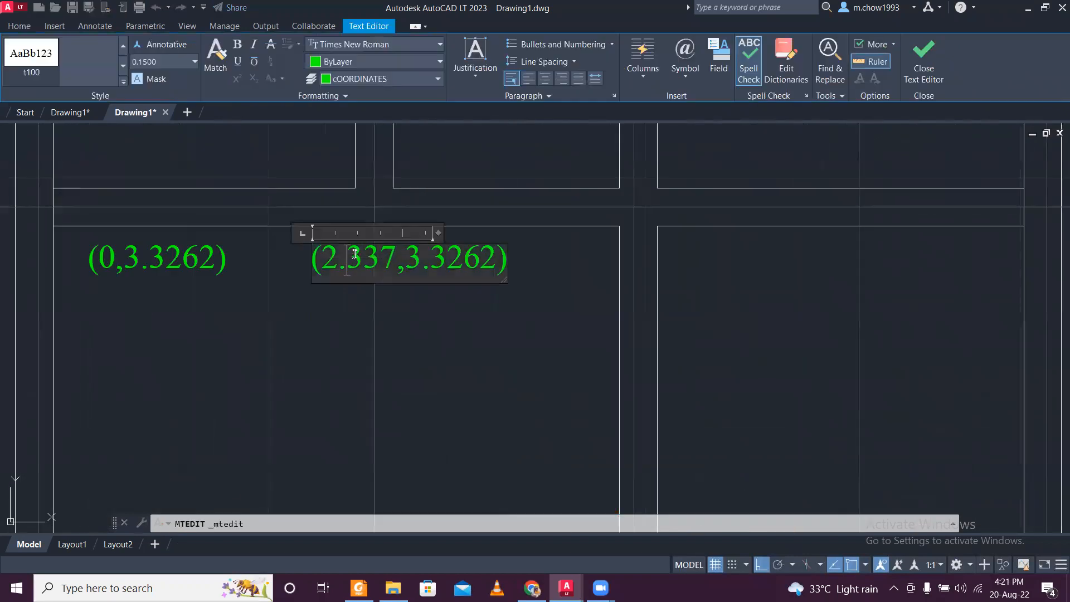
{"action": "type", "text": "2"}
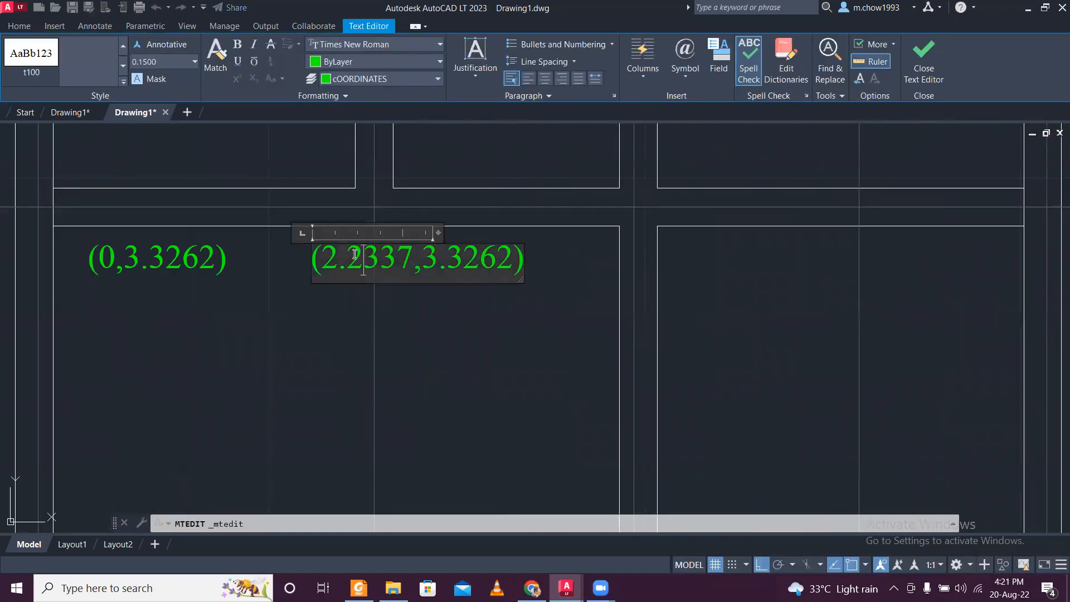
{"action": "left_click", "coordinate": [336, 217]}
{"action": "scroll", "coordinate": [336, 242], "scroll_direction": "down", "scroll_amount": 2}
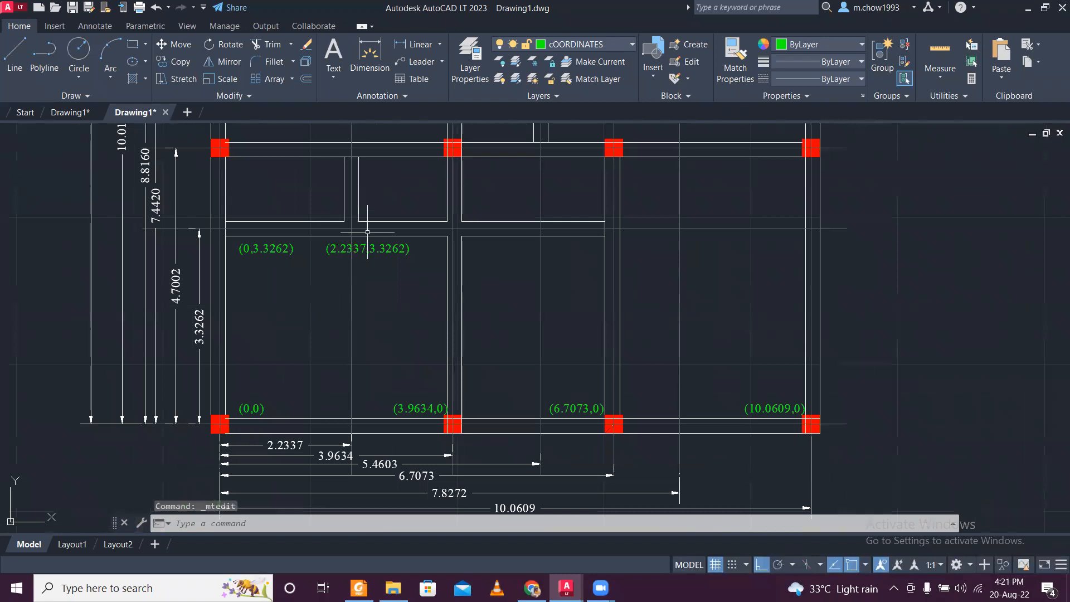
- Move the (2.2337,3.3262) label slightly to the left along its row
{"action": "scroll", "coordinate": [264, 248], "scroll_direction": "up", "scroll_amount": 4}
{"action": "scroll", "coordinate": [272, 245], "scroll_direction": "down", "scroll_amount": 2}
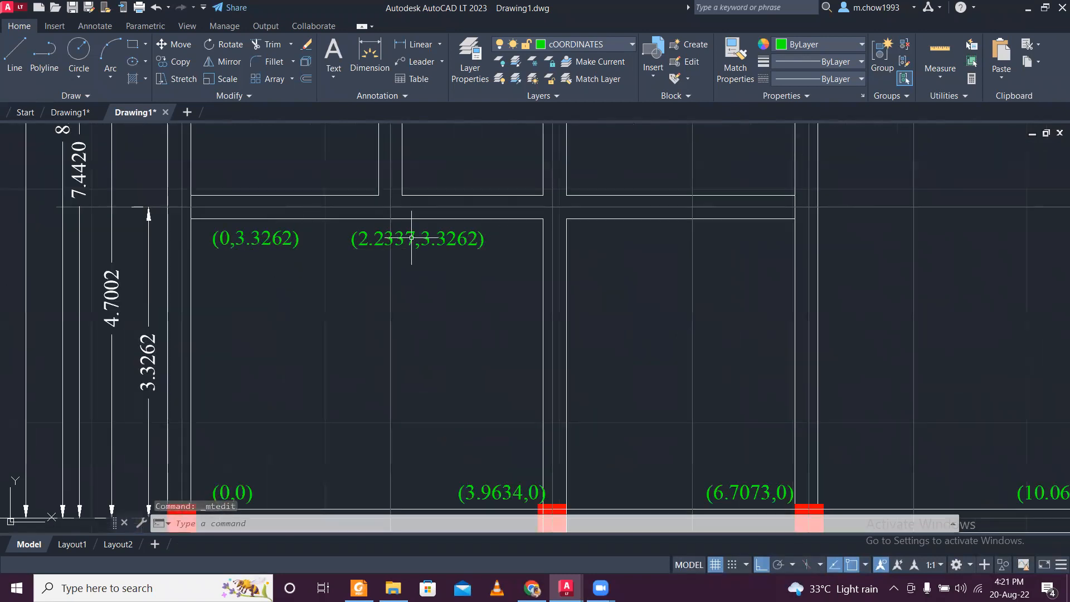
{"action": "scroll", "coordinate": [415, 239], "scroll_direction": "up", "scroll_amount": 4}
{"action": "left_click", "coordinate": [485, 296]}
{"action": "left_click", "coordinate": [436, 230]}
{"action": "type", "text": "m"}
{"action": "key", "text": "Return"}
{"action": "left_click", "coordinate": [478, 308]}
{"action": "left_click", "coordinate": [454, 308]}
{"action": "scroll", "coordinate": [437, 279], "scroll_direction": "down", "scroll_amount": 3}
{"action": "middle_click_drag", "start_coordinate": [479, 317], "coordinate": [453, 303]}
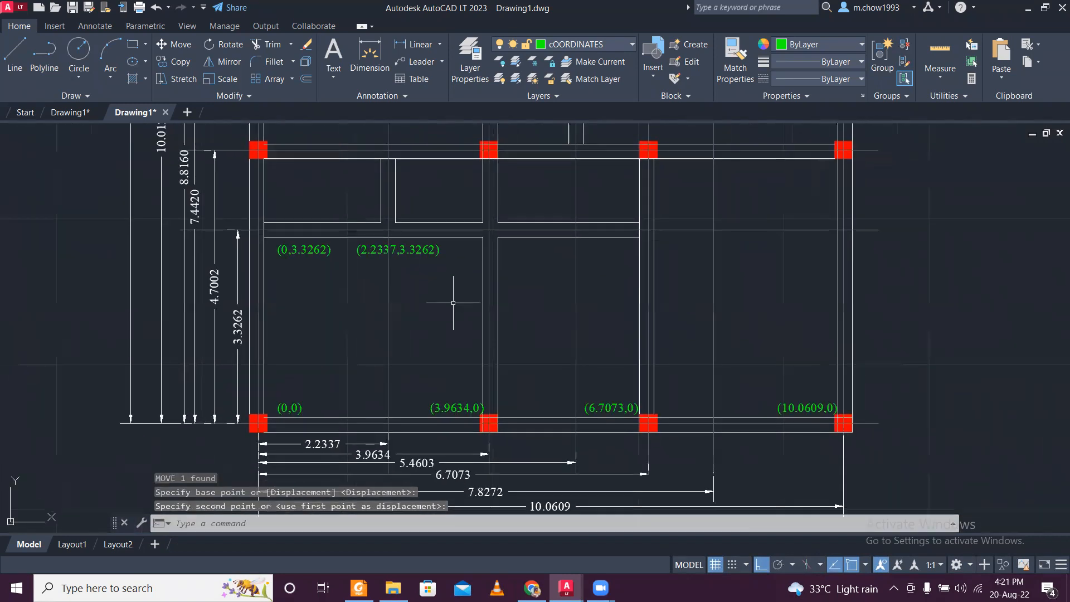
- Copy the (3.9634,0) label straight up to the row of the 3.3262 labels
{"action": "scroll", "coordinate": [484, 395], "scroll_direction": "up", "scroll_amount": 2}
{"action": "left_click", "coordinate": [454, 414]}
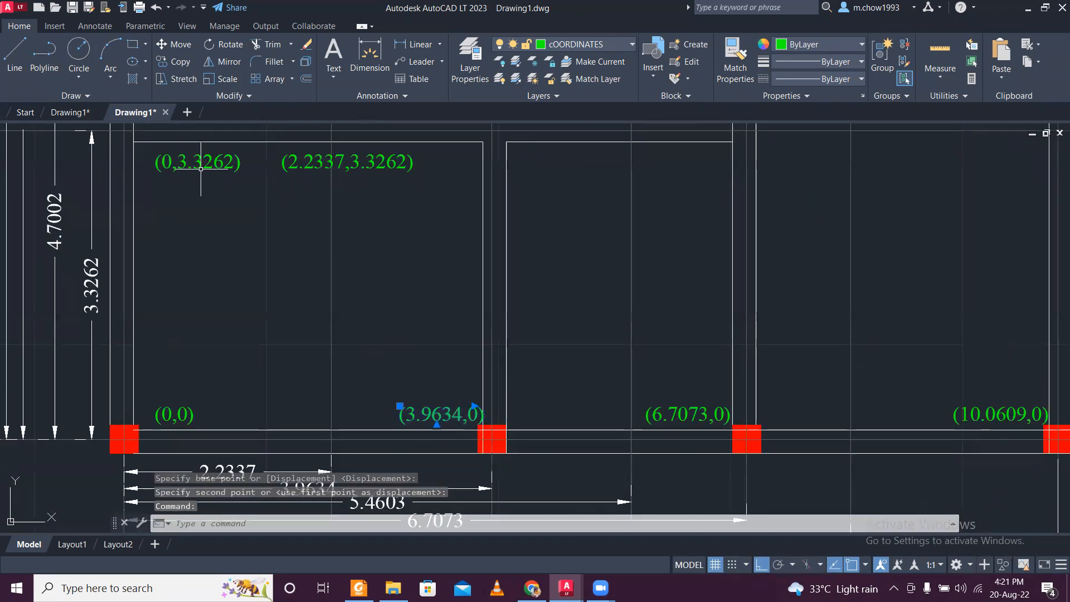
{"action": "left_click", "coordinate": [180, 62]}
{"action": "left_click", "coordinate": [400, 406]}
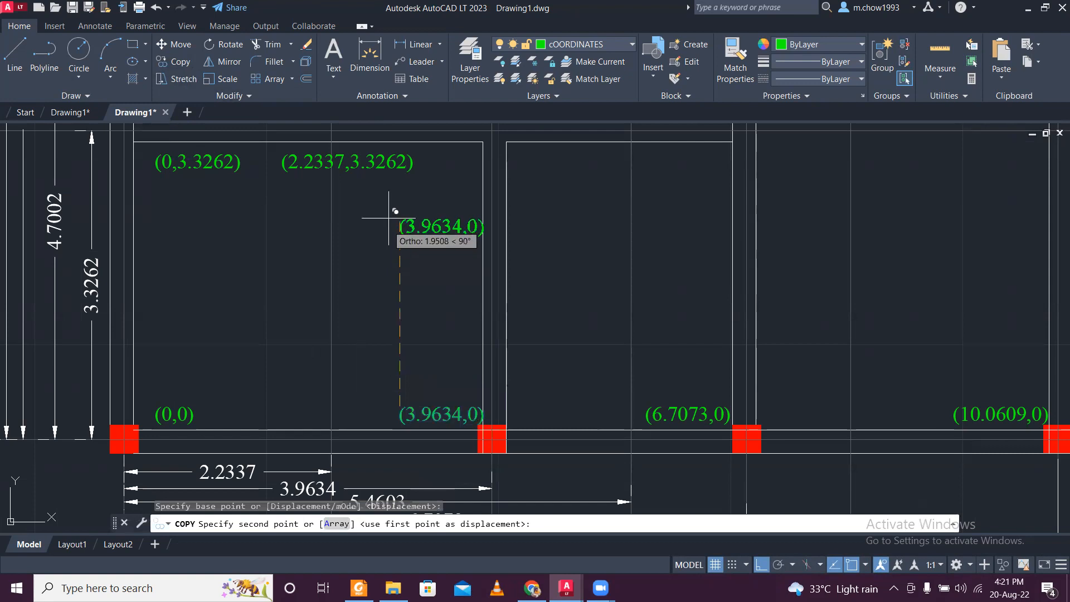
{"action": "middle_click_drag", "start_coordinate": [411, 217], "coordinate": [419, 297]}
{"action": "left_click", "coordinate": [433, 290]}
{"action": "key", "text": "Escape"}
- Move the copied (3.9634,0) label about 0.52 to the right so it clears the neighbouring label
{"action": "left_click", "coordinate": [452, 315]}
{"action": "left_click", "coordinate": [439, 298]}
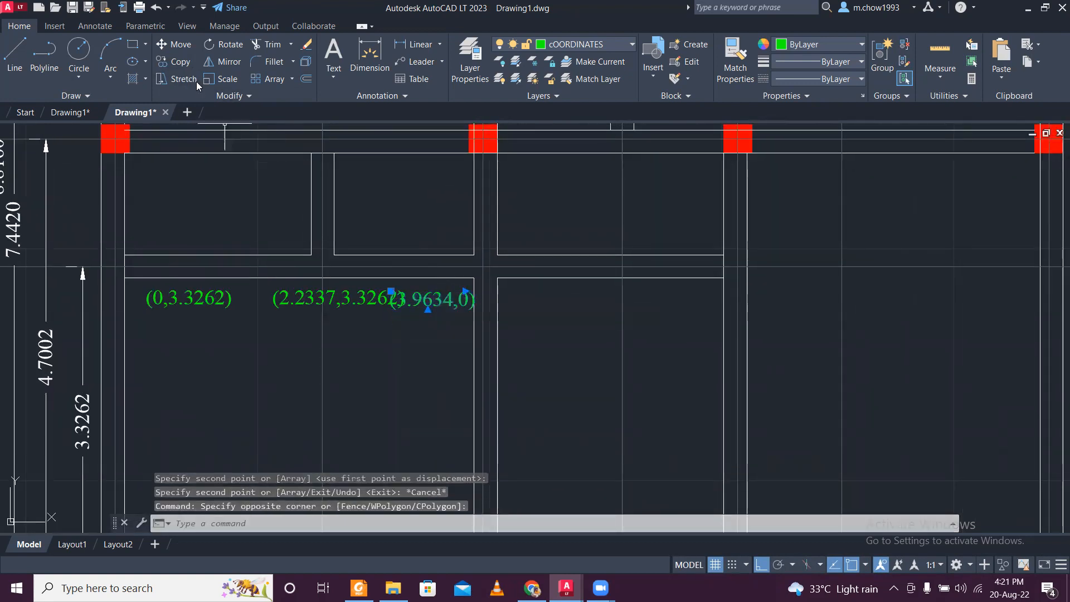
{"action": "left_click", "coordinate": [186, 49]}
{"action": "left_click", "coordinate": [435, 386]}
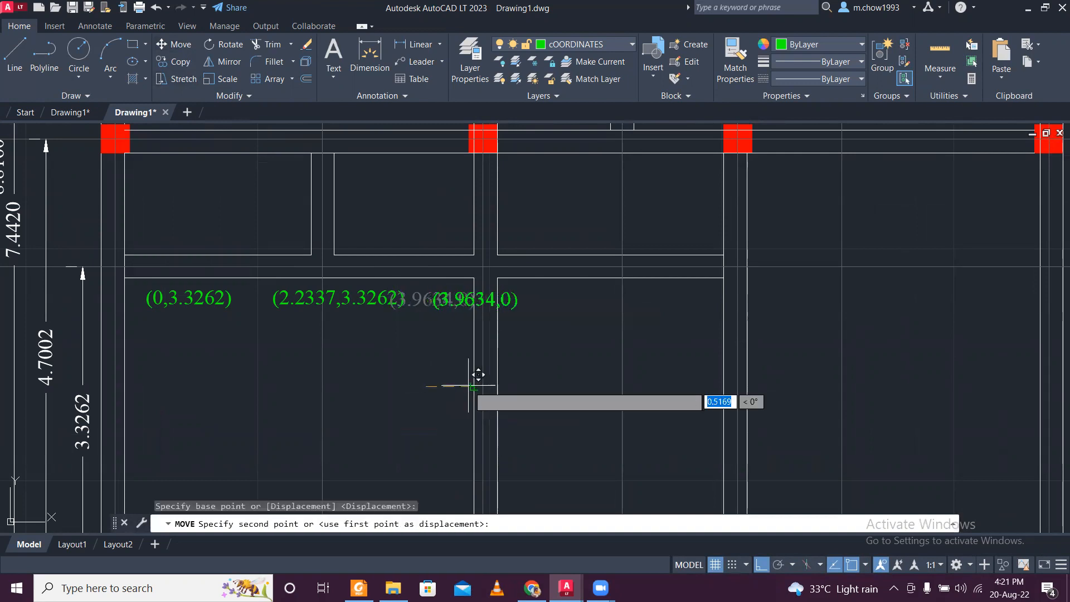
{"action": "scroll", "coordinate": [484, 376], "scroll_direction": "up", "scroll_amount": 4}
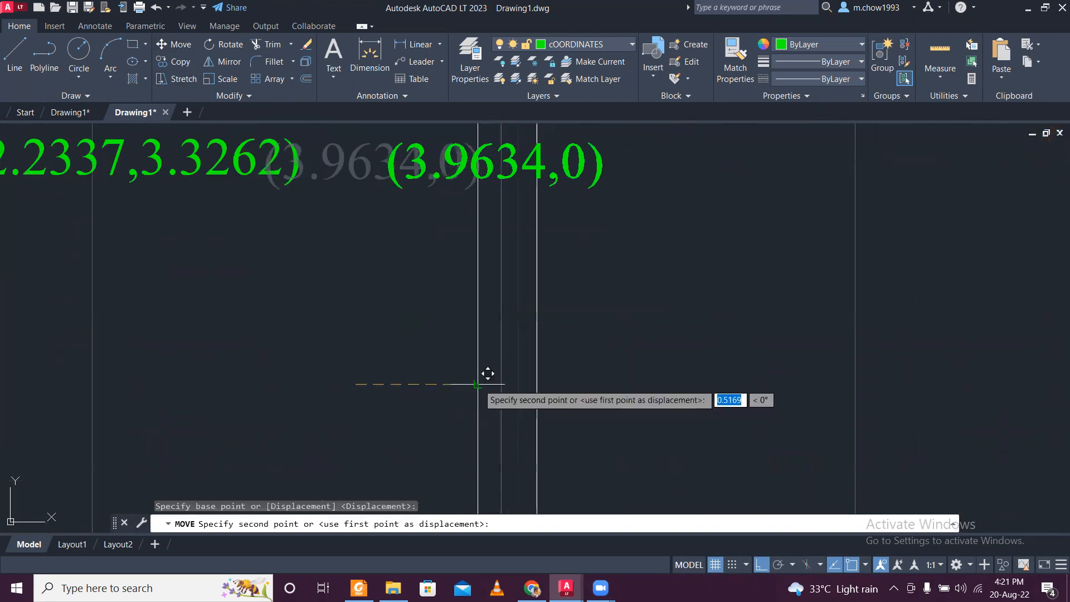
{"action": "left_click", "coordinate": [483, 384]}
{"action": "scroll", "coordinate": [483, 384], "scroll_direction": "down", "scroll_amount": 2}
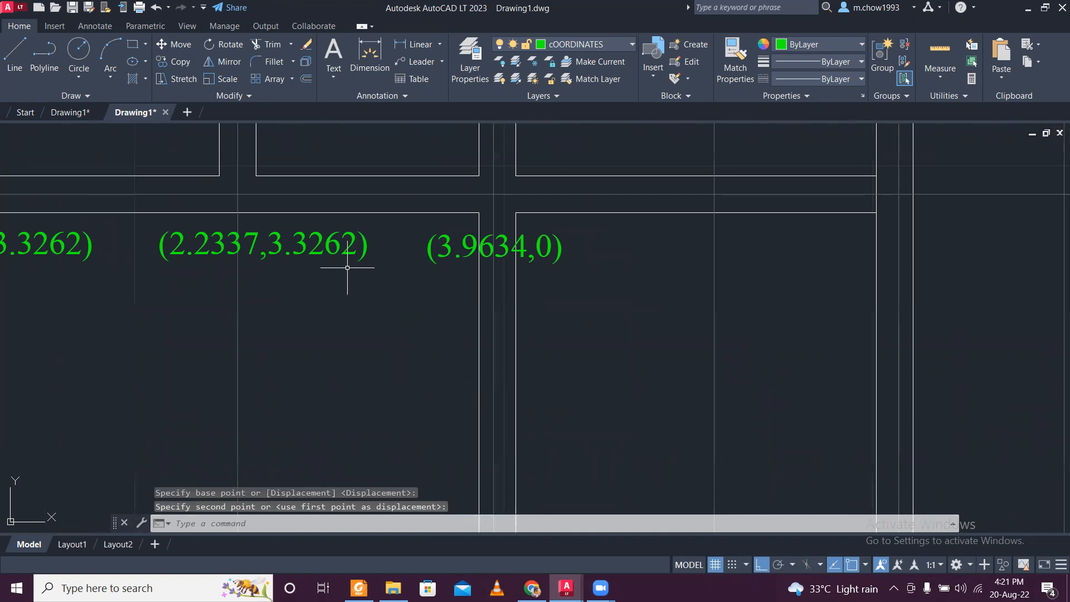
- Copy 3.3262 from the neighbouring label and replace the 0, making the moved label read (3.9634,3.3262)
{"action": "double_click", "coordinate": [350, 244]}
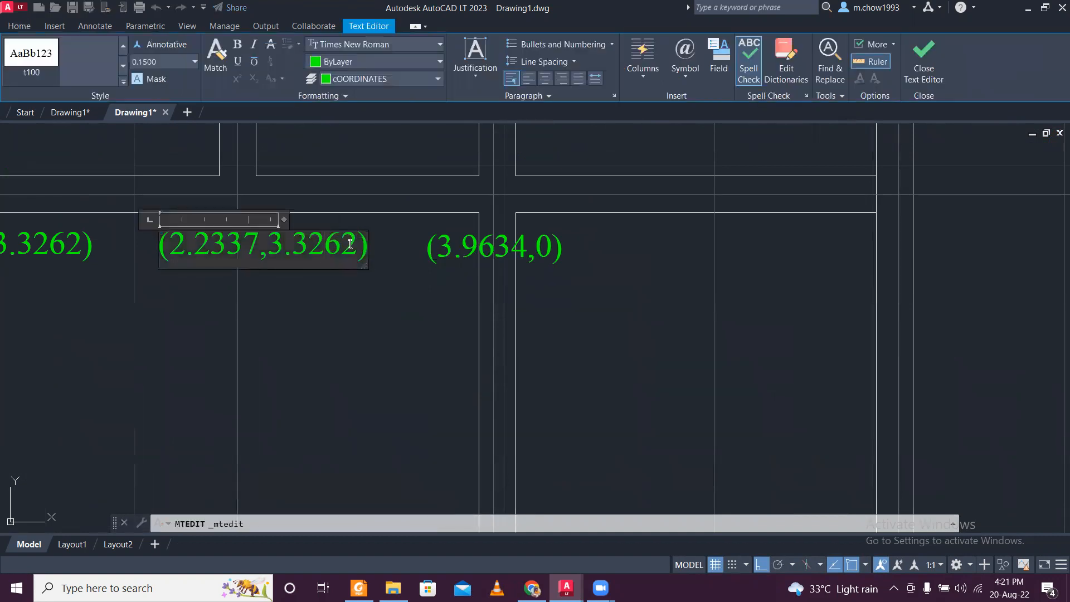
{"action": "left_click_drag", "start_coordinate": [353, 247], "coordinate": [271, 258]}
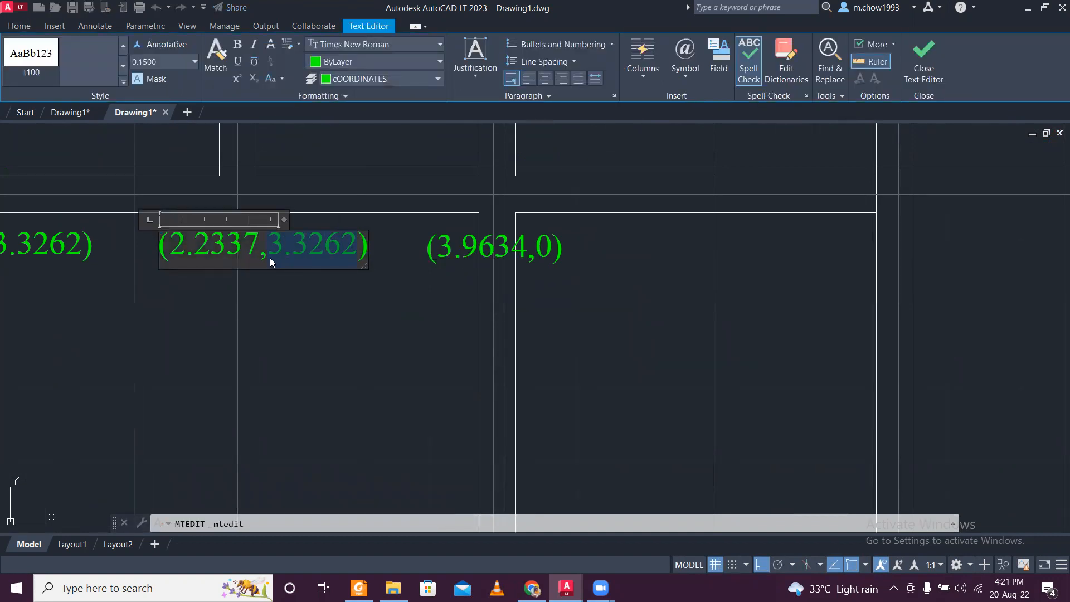
{"action": "left_click", "coordinate": [543, 239]}
{"action": "double_click", "coordinate": [553, 249]}
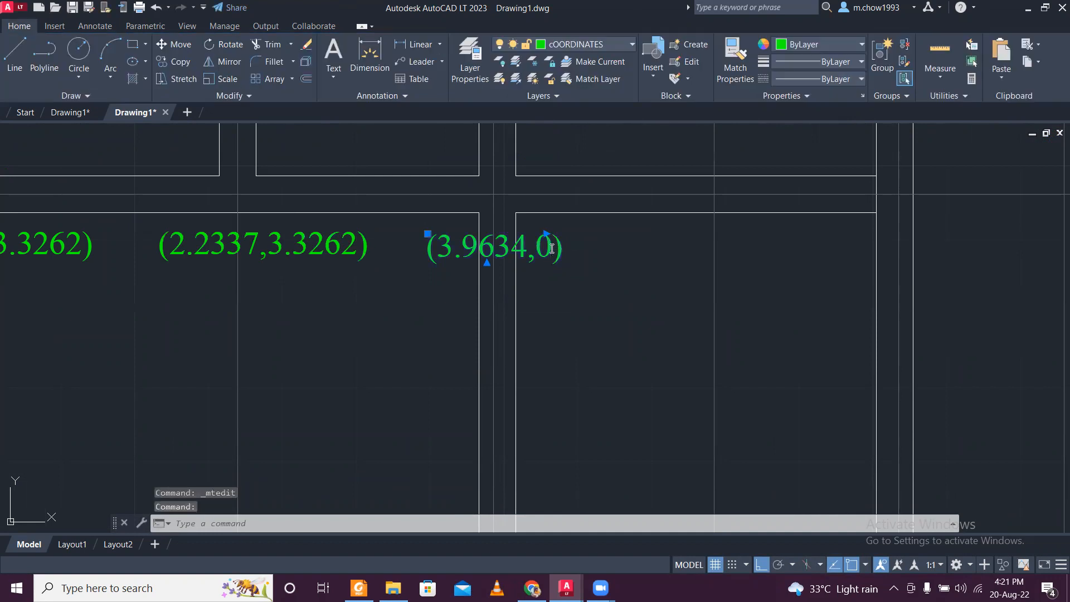
{"action": "key", "text": "ctrl+v"}
{"action": "left_click", "coordinate": [561, 342]}
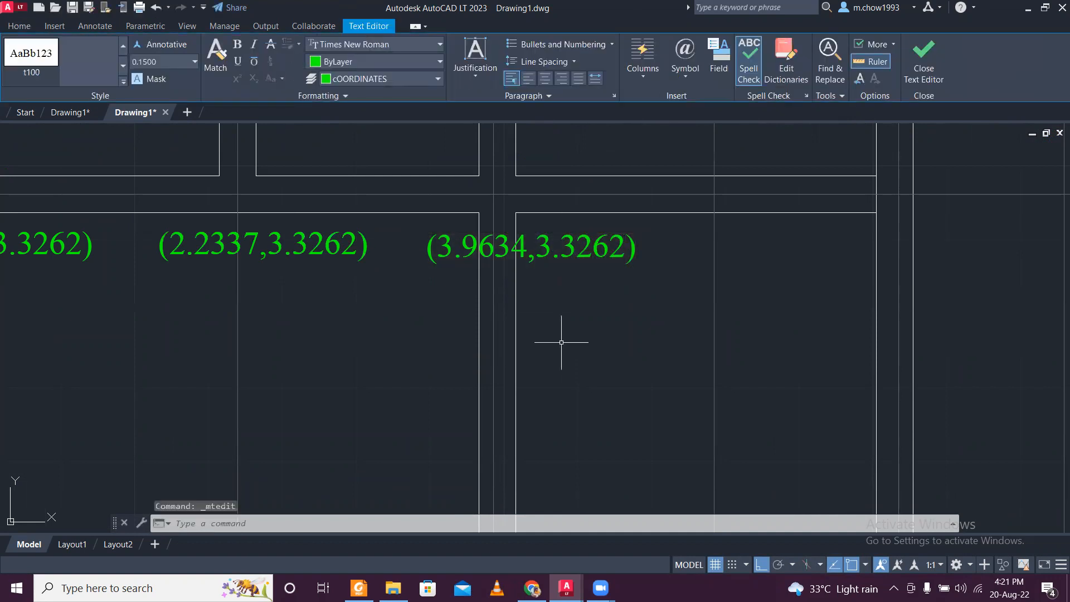
{"action": "scroll", "coordinate": [554, 342], "scroll_direction": "down", "scroll_amount": 3}
{"action": "key", "text": "Escape"}
{"action": "scroll", "coordinate": [596, 307], "scroll_direction": "up", "scroll_amount": 2}
{"action": "left_click", "coordinate": [596, 307]}
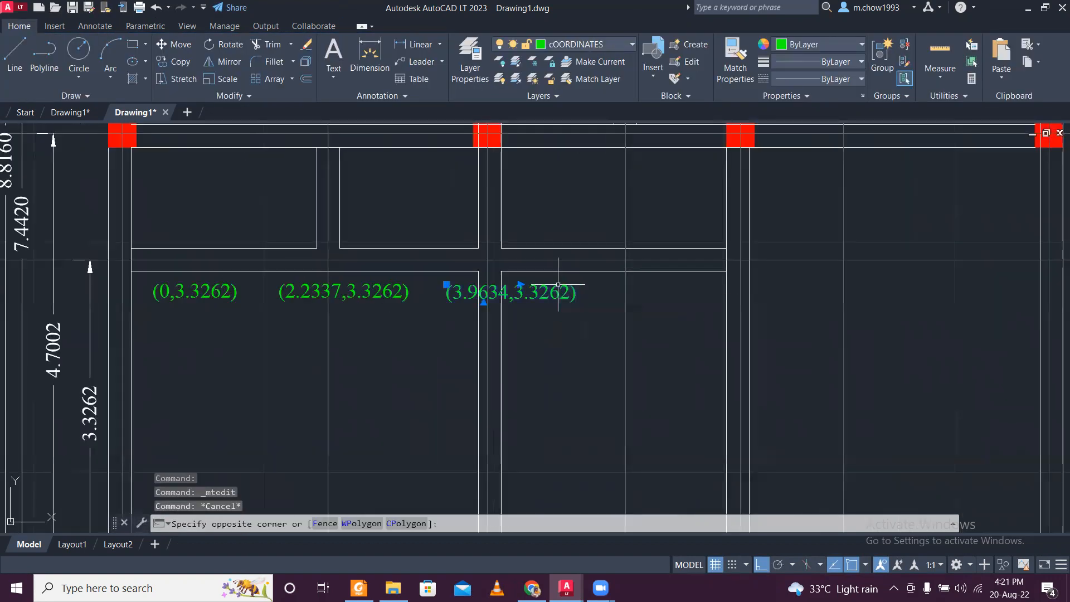
{"action": "scroll", "coordinate": [596, 307], "scroll_direction": "down", "scroll_amount": 2}
{"action": "scroll", "coordinate": [595, 306], "scroll_direction": "up", "scroll_amount": 2}
{"action": "scroll", "coordinate": [605, 318], "scroll_direction": "down", "scroll_amount": 2}
{"action": "key", "text": "Escape"}
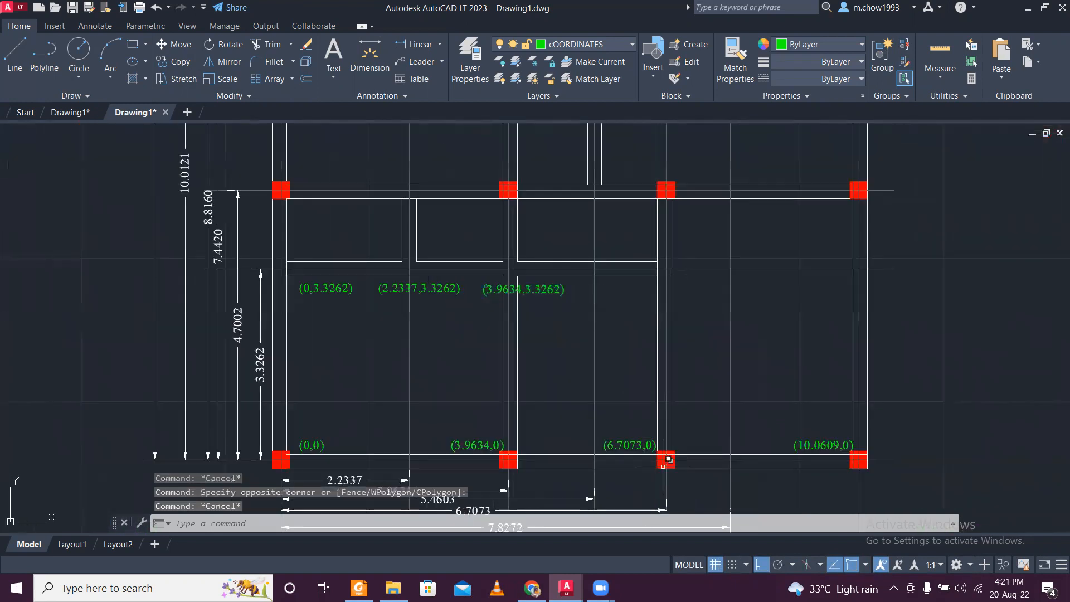
{"action": "scroll", "coordinate": [665, 466], "scroll_direction": "up", "scroll_amount": 2}
{"action": "left_click", "coordinate": [629, 444]}
{"action": "left_click", "coordinate": [619, 416]}
{"action": "key", "text": "Escape"}
- Copy the (3.9634,3.3262) label about 2.4 horizontally to the right, to the next column line's wall intersection
{"action": "left_click", "coordinate": [499, 193]}
{"action": "left_click", "coordinate": [446, 176]}
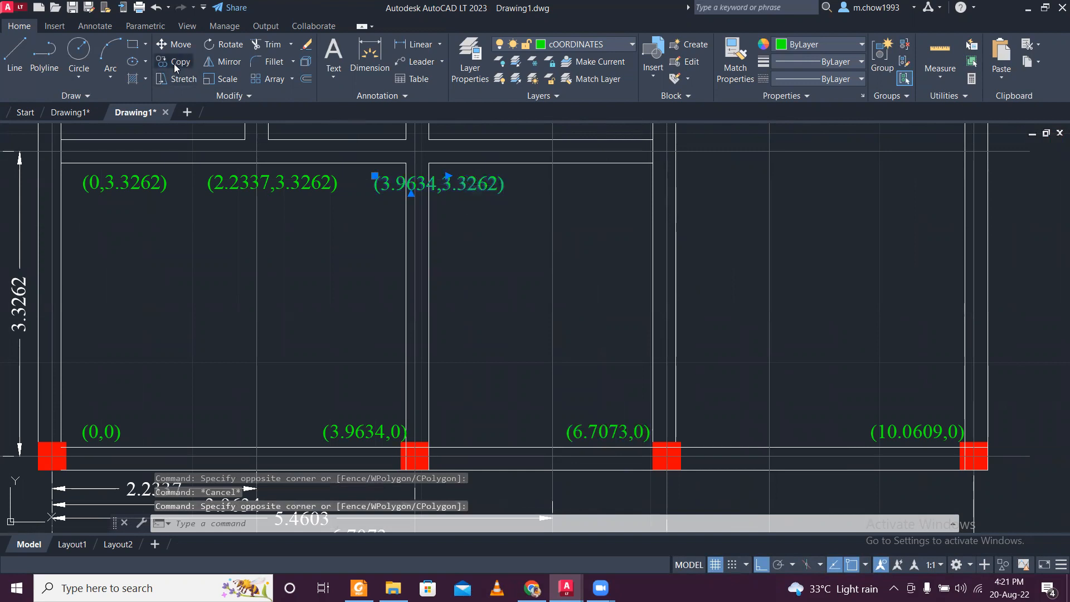
{"action": "left_click", "coordinate": [174, 67]}
{"action": "left_click", "coordinate": [374, 192]}
{"action": "scroll", "coordinate": [574, 184], "scroll_direction": "up", "scroll_amount": 2}
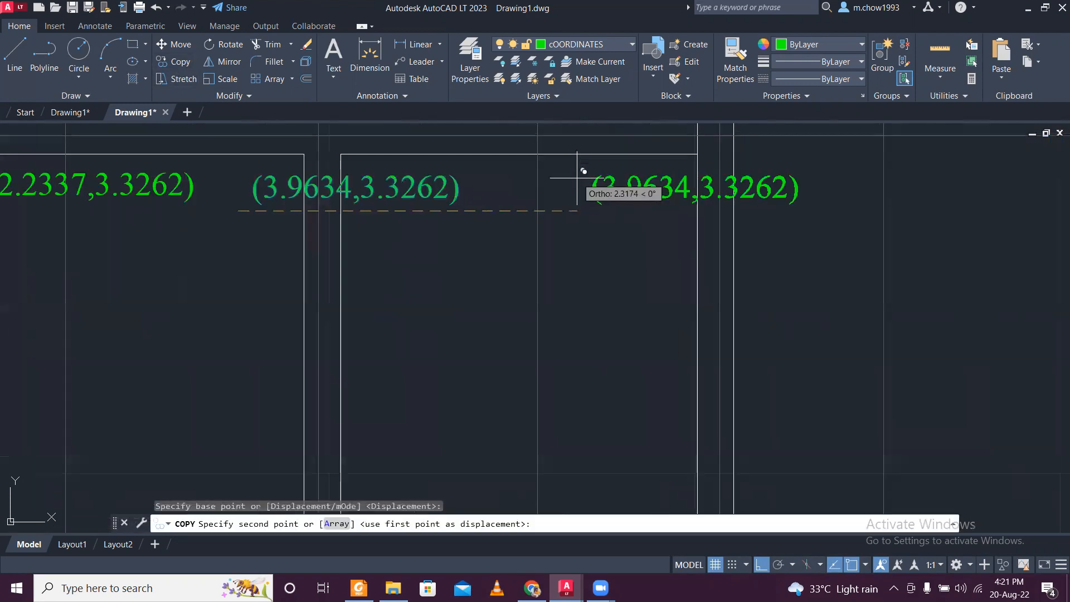
{"action": "left_click", "coordinate": [585, 178]}
{"action": "key", "text": "Escape"}
- Copy 6.7073 from the (6.7073,0) column label and replace 3.9634 in the new copy, making it read (6.7073,3.3262)
{"action": "scroll", "coordinate": [552, 195], "scroll_direction": "down", "scroll_amount": 2}
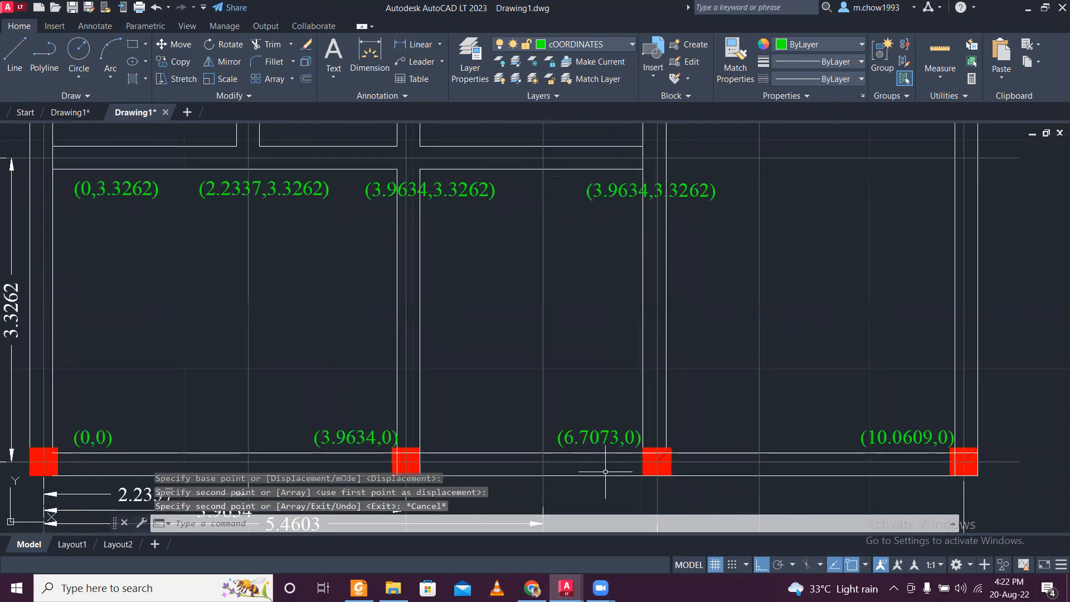
{"action": "scroll", "coordinate": [592, 440], "scroll_direction": "up", "scroll_amount": 2}
{"action": "double_click", "coordinate": [642, 439]}
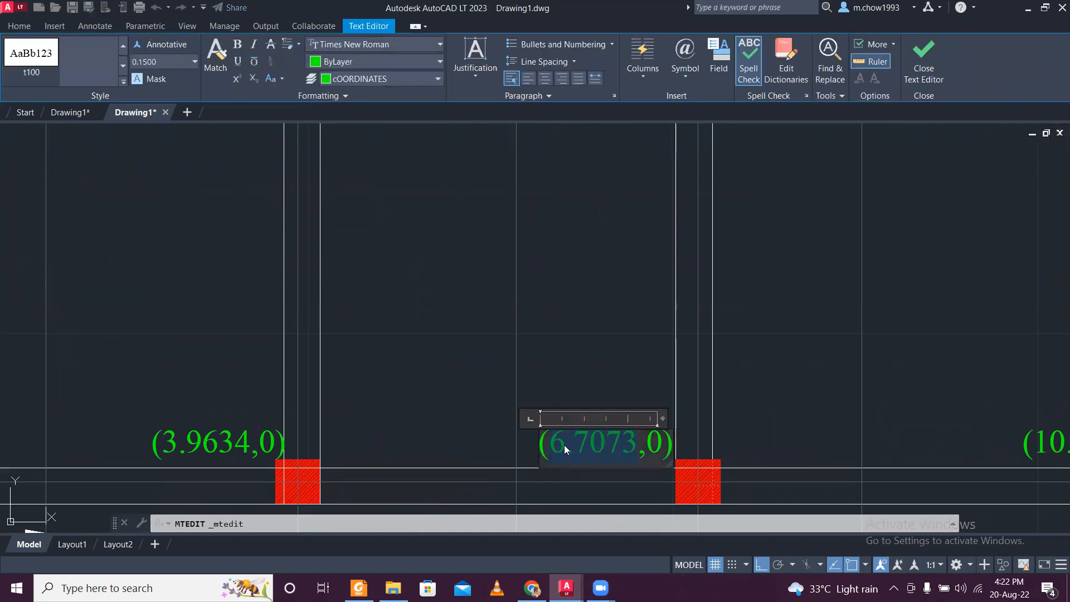
{"action": "scroll", "coordinate": [564, 445], "scroll_direction": "down", "scroll_amount": 2}
{"action": "left_click", "coordinate": [614, 217]}
{"action": "scroll", "coordinate": [623, 202], "scroll_direction": "up", "scroll_amount": 5}
{"action": "left_click", "coordinate": [621, 190]}
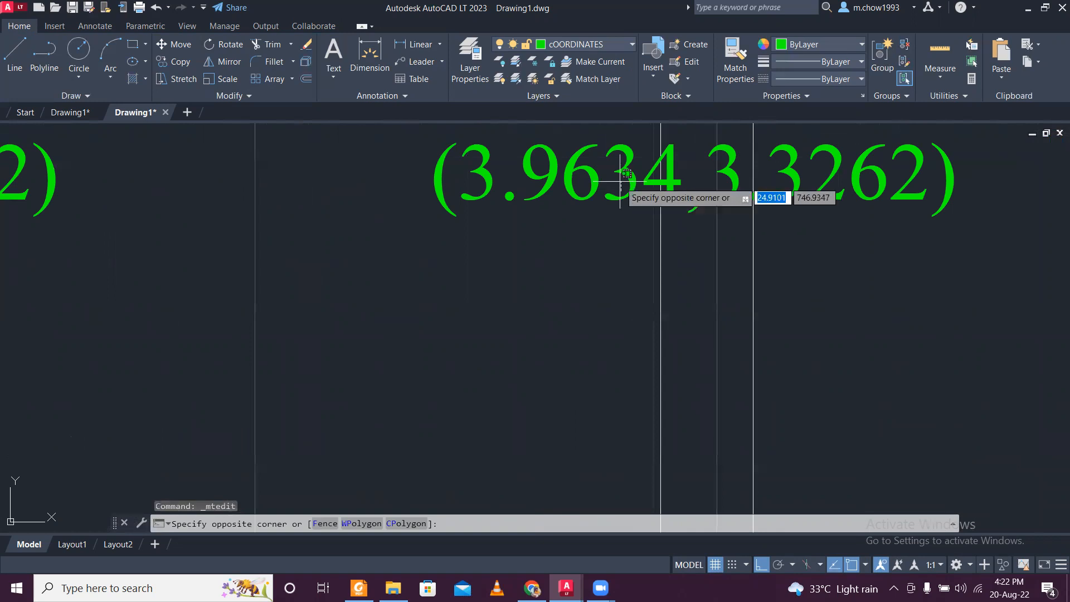
{"action": "left_click", "coordinate": [621, 174]}
{"action": "left_click", "coordinate": [621, 173]}
{"action": "left_click", "coordinate": [621, 172]}
{"action": "double_click", "coordinate": [621, 171]}
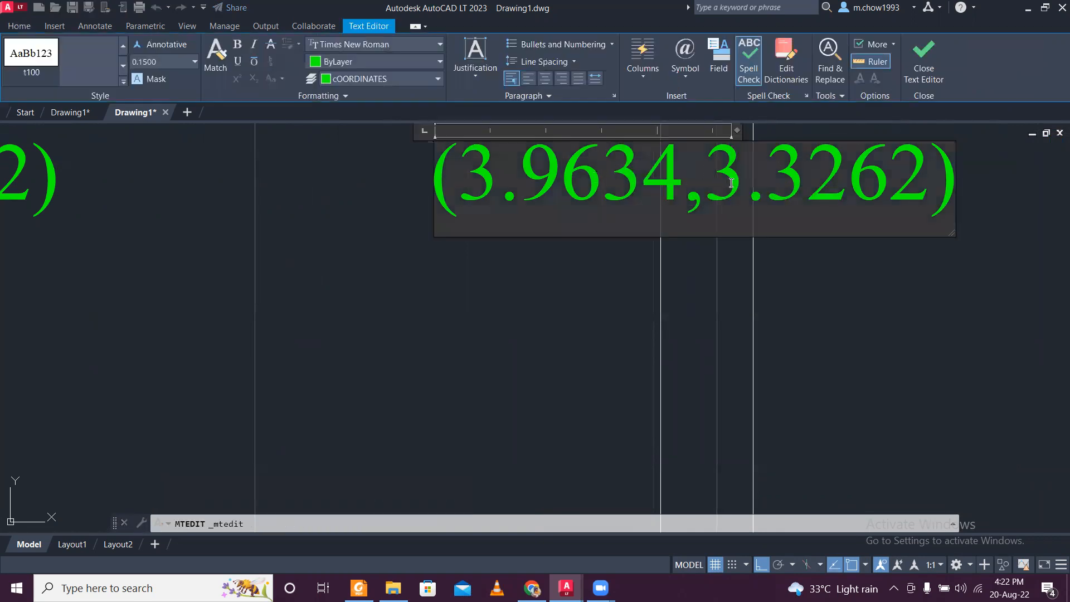
{"action": "left_click_drag", "start_coordinate": [674, 196], "coordinate": [481, 207]}
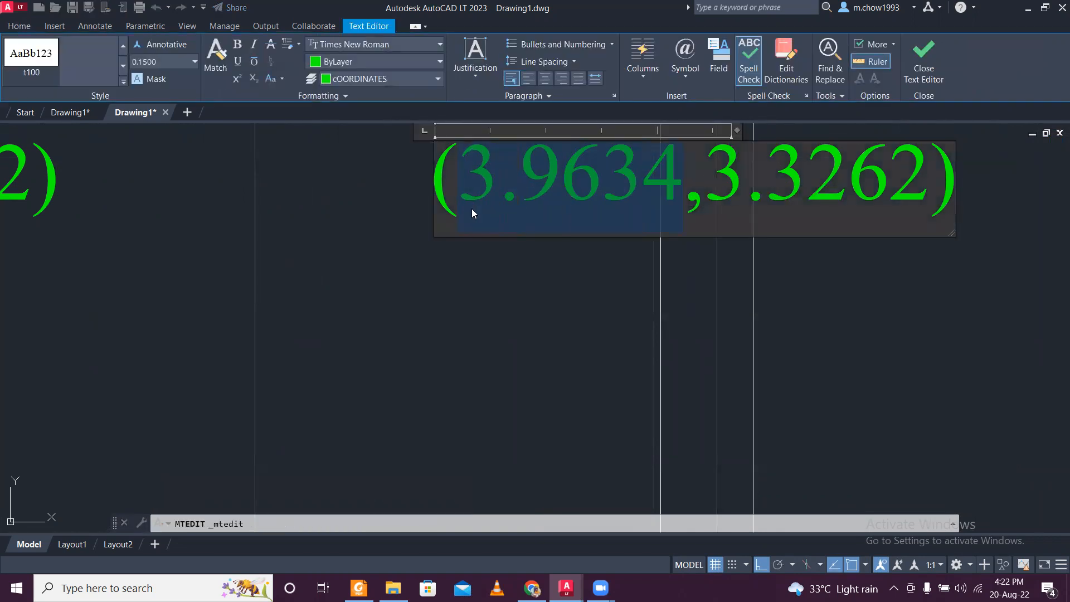
{"action": "type", "text": "6.7073"}
{"action": "left_click", "coordinate": [453, 311]}
{"action": "scroll", "coordinate": [477, 315], "scroll_direction": "down", "scroll_amount": 5}
{"action": "mouse_move", "coordinate": [567, 356]}
{"action": "middle_mouse_down"}
{"action": "mouse_move", "coordinate": [551, 333]}
{"action": "mouse_move", "coordinate": [558, 368]}
{"action": "middle_mouse_up"}
{"action": "middle_click_drag", "start_coordinate": [558, 327], "coordinate": [558, 323]}
{"action": "mouse_move", "coordinate": [455, 356]}
{"action": "middle_mouse_down"}
{"action": "mouse_move", "coordinate": [508, 316]}
{"action": "mouse_move", "coordinate": [476, 364]}
{"action": "middle_mouse_up"}
{"action": "middle_click_drag", "start_coordinate": [26, 506], "coordinate": [93, 475]}
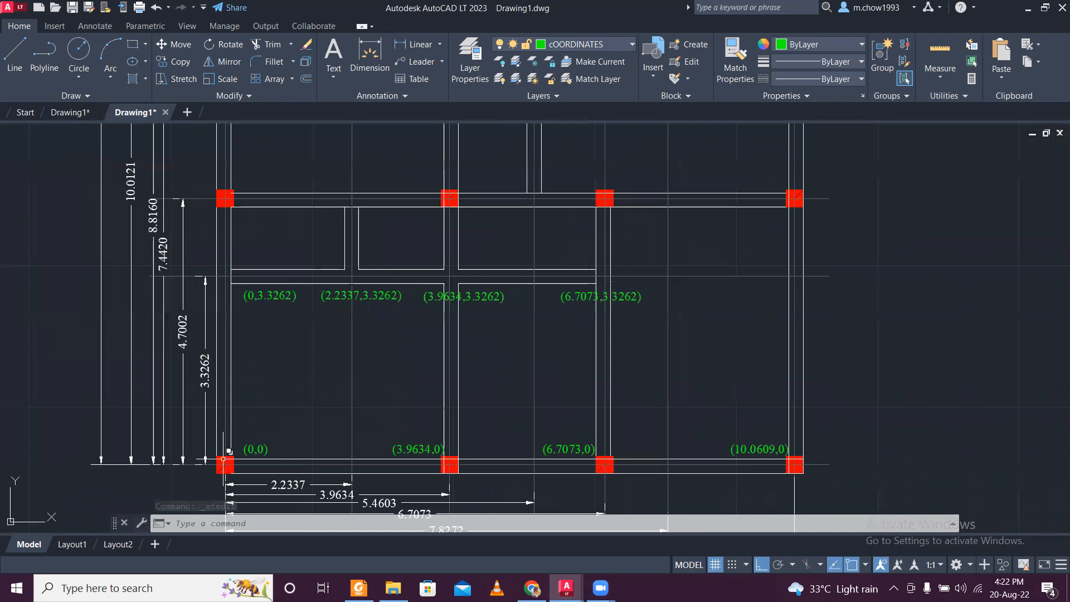
{"action": "scroll", "coordinate": [224, 459], "scroll_direction": "up", "scroll_amount": 2}
{"action": "left_click", "coordinate": [308, 443]}
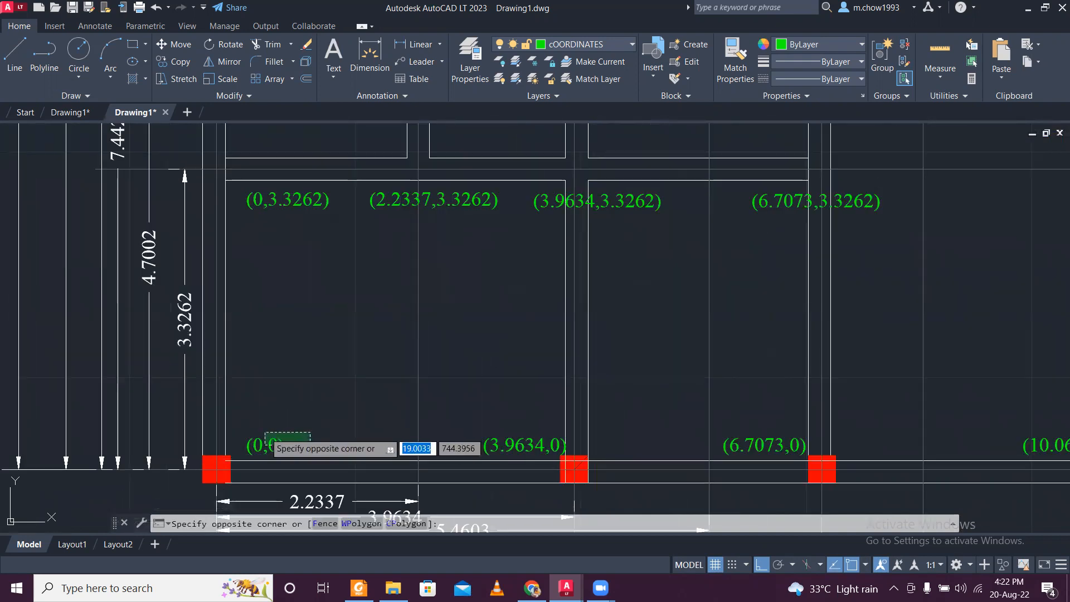
{"action": "left_click", "coordinate": [285, 430]}
{"action": "scroll", "coordinate": [285, 424], "scroll_direction": "down", "scroll_amount": 2}
{"action": "scroll", "coordinate": [286, 420], "scroll_direction": "down", "scroll_amount": 2}
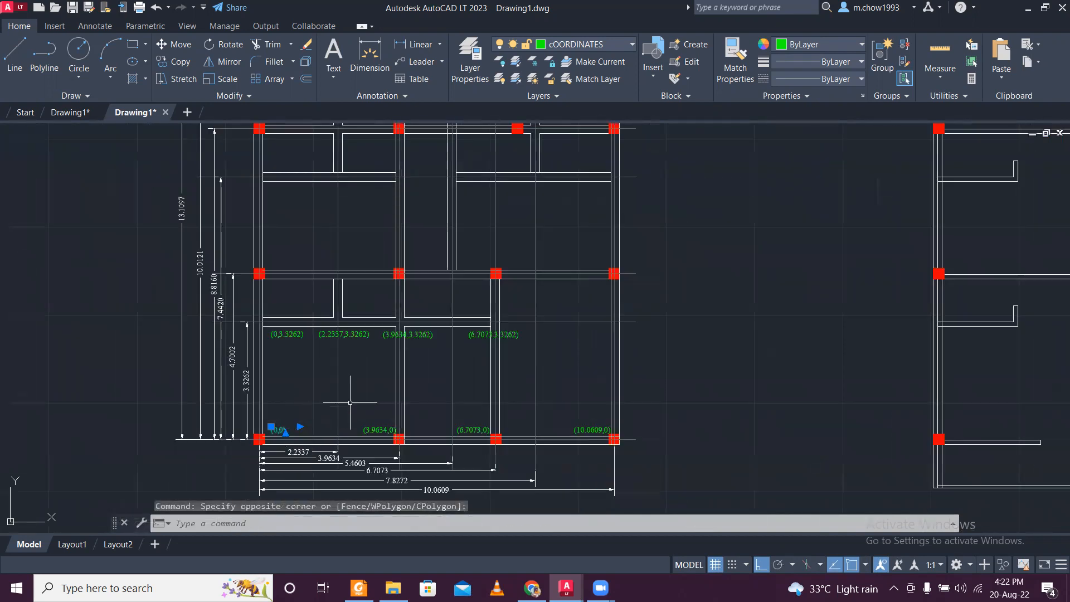
{"action": "scroll", "coordinate": [354, 398], "scroll_direction": "up", "scroll_amount": 2}
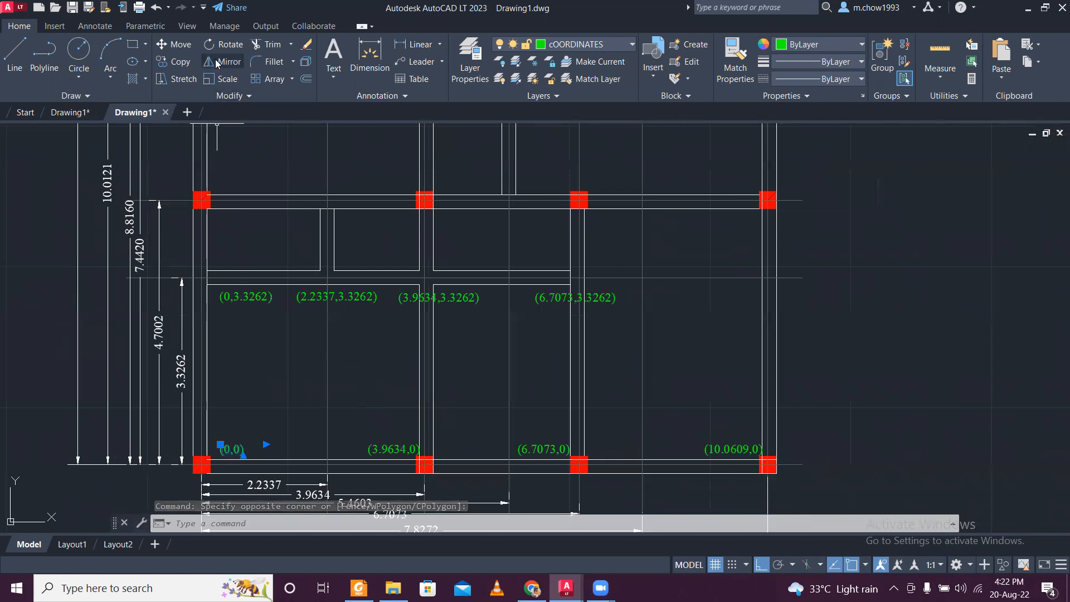
{"action": "key", "text": "Escape"}
- Copy the (0,3.3262) label straight up about 1.3, to just below the column at the 4.7002 centre line
{"action": "left_click", "coordinate": [253, 296]}
{"action": "left_click", "coordinate": [238, 291]}
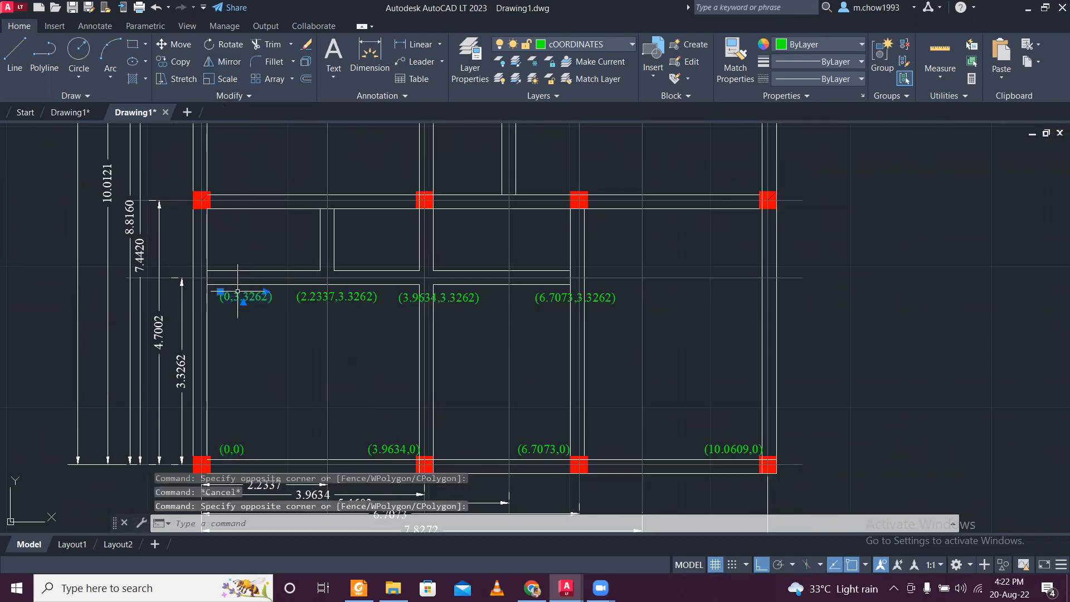
{"action": "left_click", "coordinate": [194, 67]}
{"action": "left_click", "coordinate": [265, 297]}
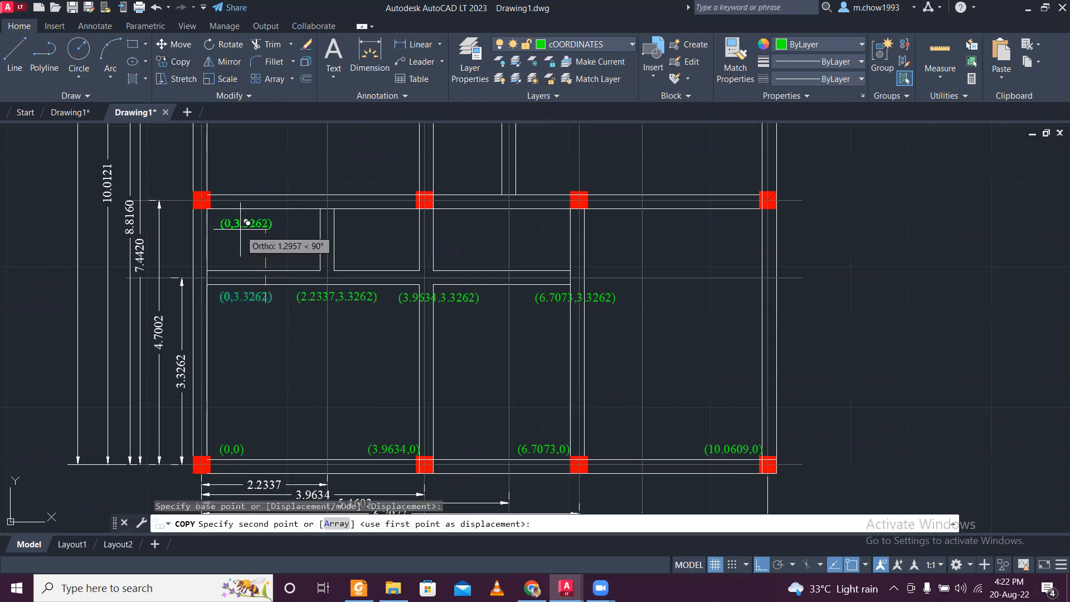
{"action": "left_click", "coordinate": [245, 221]}
{"action": "key", "text": "Escape"}
- Move the new upper (0,3.3262) label horizontally toward the outer wall so it starts at the wall's inner face
{"action": "left_click", "coordinate": [236, 226]}
{"action": "left_click", "coordinate": [226, 217]}
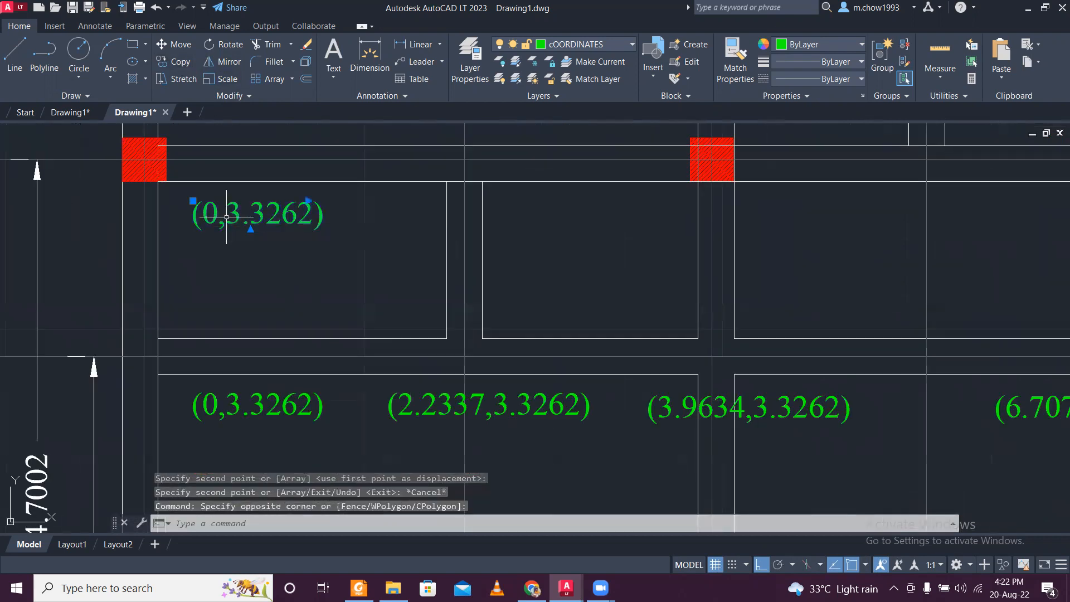
{"action": "type", "text": "m"}
{"action": "key", "text": "Return"}
{"action": "left_click", "coordinate": [296, 258]}
{"action": "left_click", "coordinate": [264, 258]}
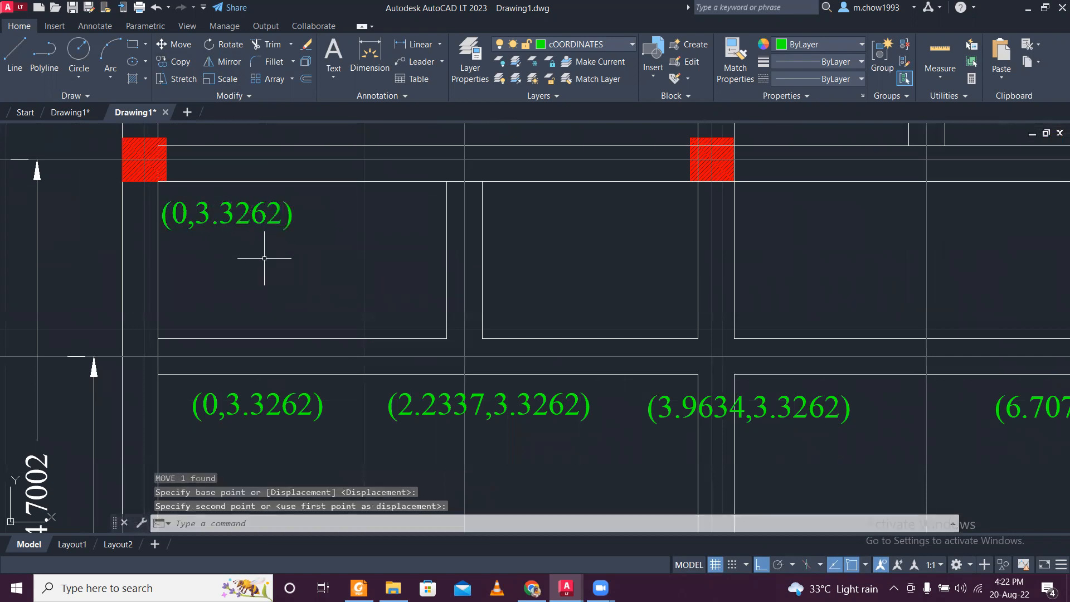
- Change the upper label's second coordinate to 4.7002 so it reads (0,4.7002)
{"action": "scroll", "coordinate": [223, 222], "scroll_direction": "down", "scroll_amount": 2}
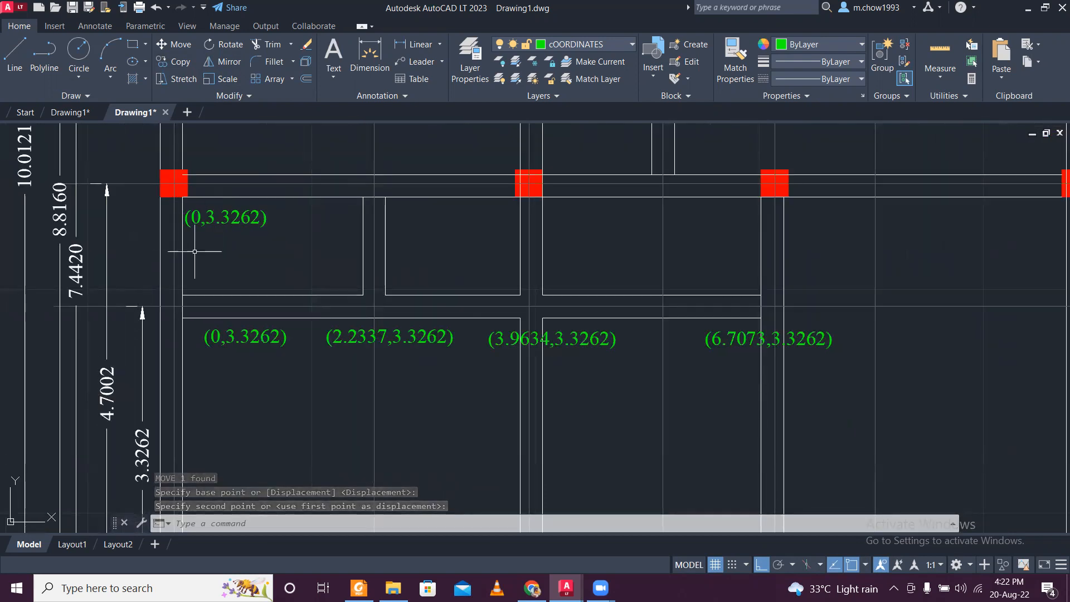
{"action": "double_click", "coordinate": [211, 220]}
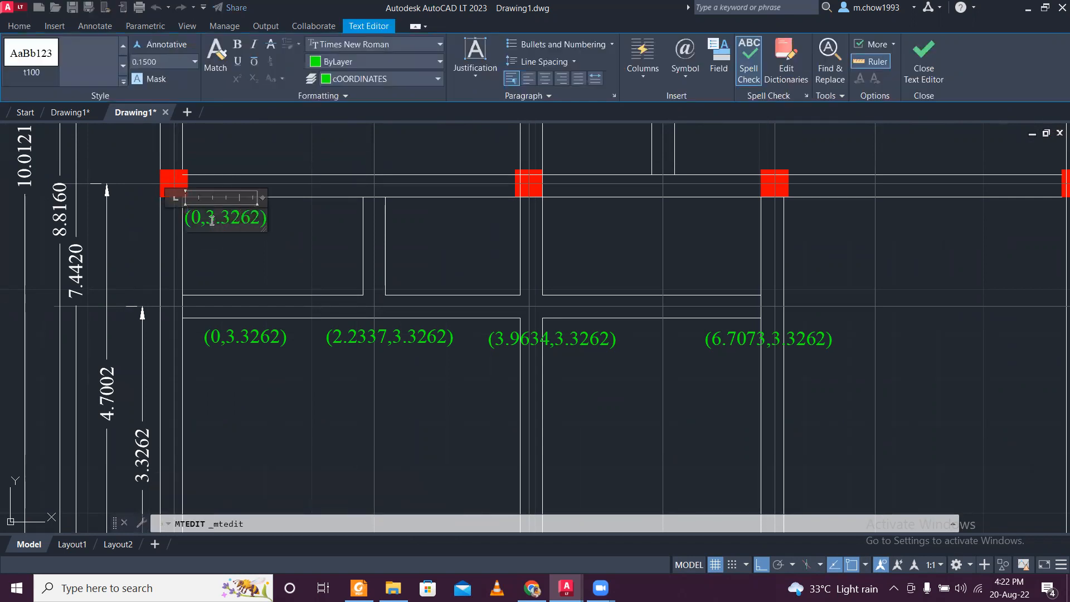
{"action": "scroll", "coordinate": [211, 221], "scroll_direction": "up", "scroll_amount": 4}
{"action": "left_click_drag", "start_coordinate": [208, 211], "coordinate": [203, 209]}
{"action": "type", "text": "4"}
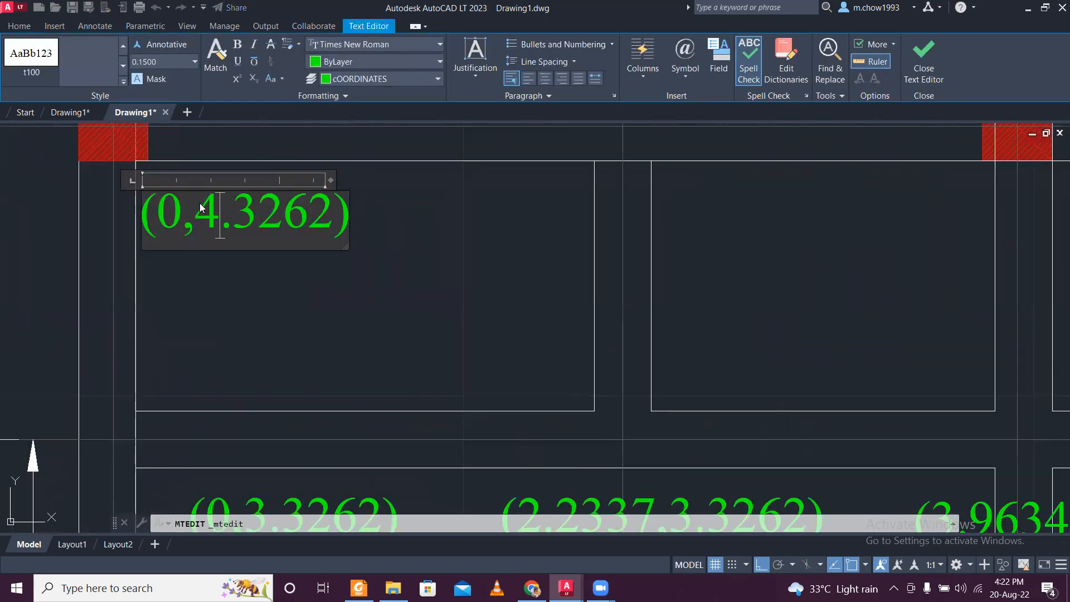
{"action": "scroll", "coordinate": [253, 237], "scroll_direction": "down", "scroll_amount": 4}
{"action": "scroll", "coordinate": [258, 229], "scroll_direction": "up", "scroll_amount": 2}
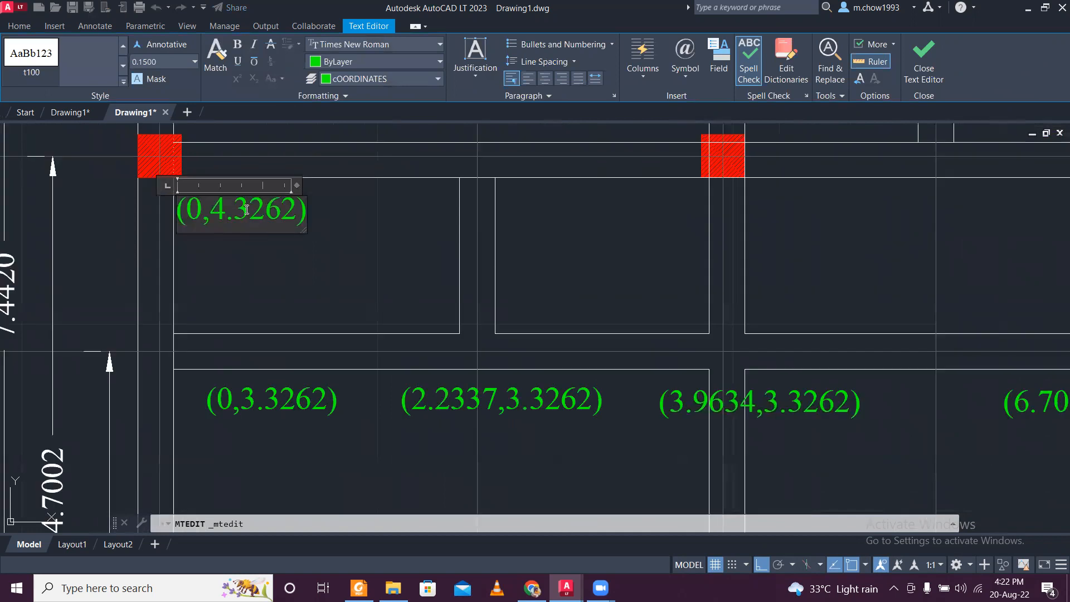
{"action": "left_click_drag", "start_coordinate": [234, 210], "coordinate": [263, 214]}
{"action": "type", "text": "00"}
{"action": "left_click", "coordinate": [282, 246]}
{"action": "scroll", "coordinate": [280, 249], "scroll_direction": "down", "scroll_amount": 2}
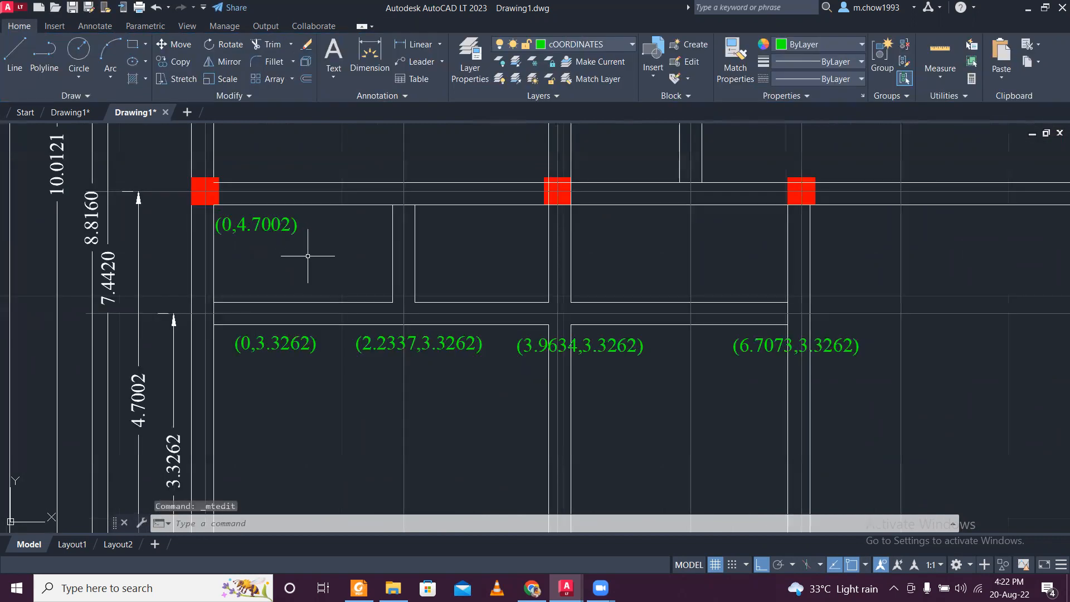
- Copy the (2.2337,3.3262) label straight up to the row of the (0,4.7002) label
{"action": "middle_click_drag", "start_coordinate": [364, 262], "coordinate": [355, 279]}
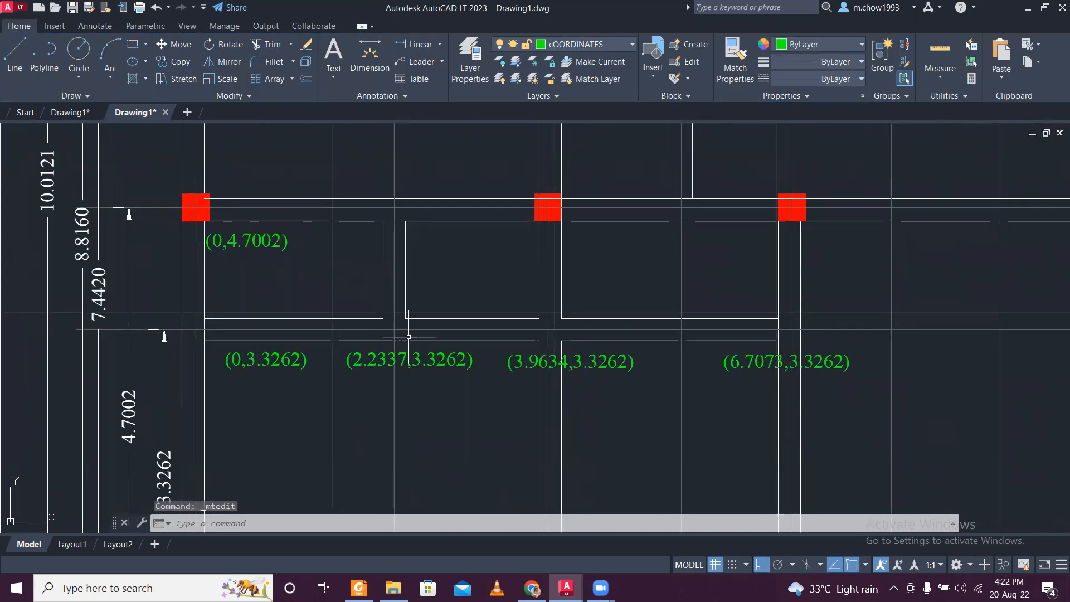
{"action": "left_click", "coordinate": [375, 362]}
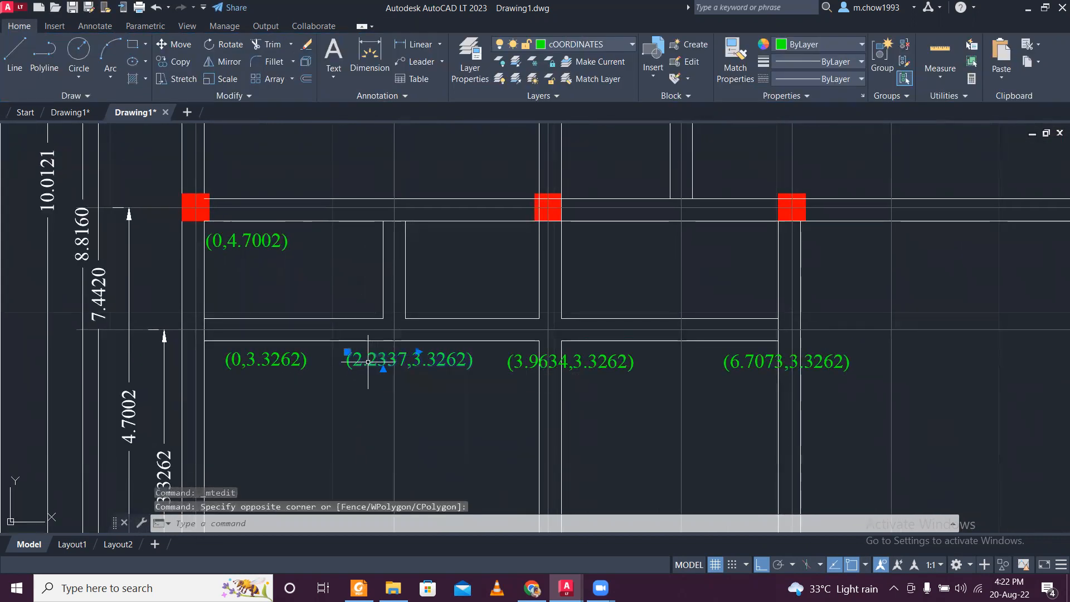
{"action": "left_click", "coordinate": [180, 62]}
{"action": "left_click", "coordinate": [348, 368]}
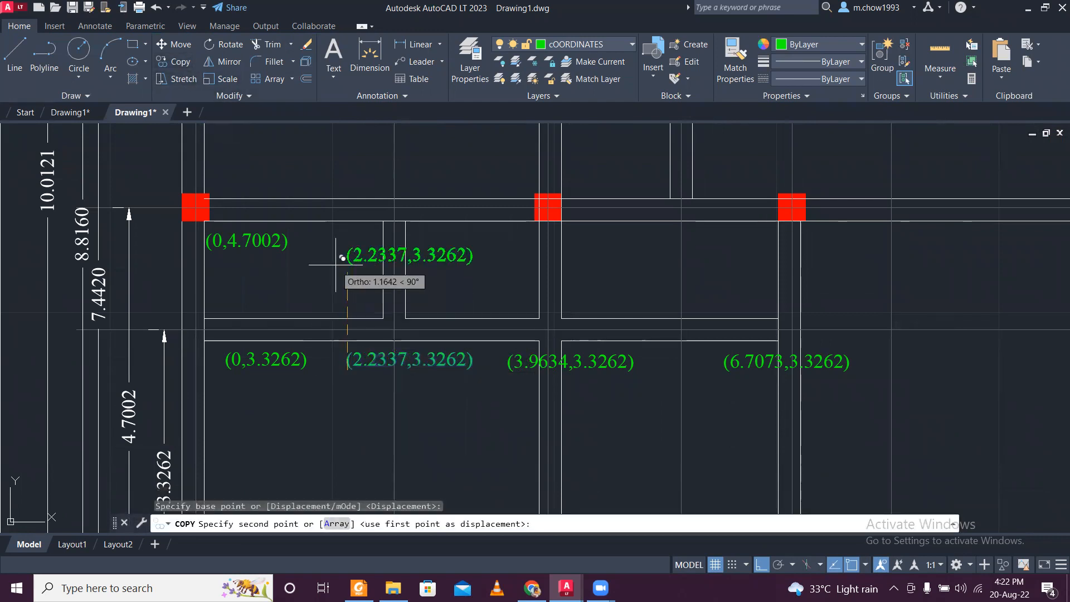
{"action": "left_click", "coordinate": [336, 251]}
{"action": "key", "text": "Escape"}
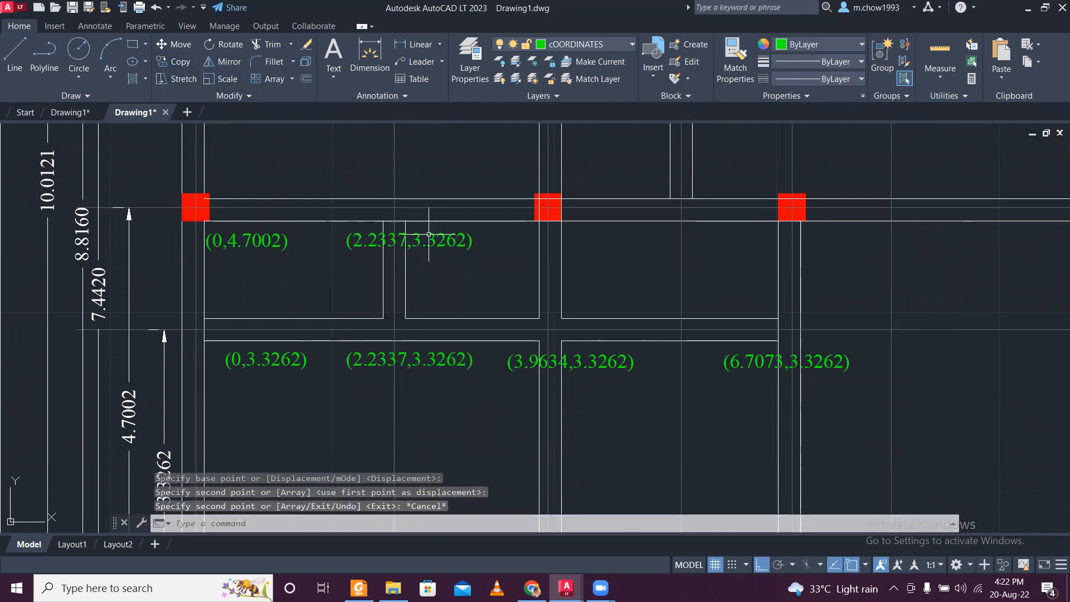
- Set the copied label's second coordinate to 4.7002 so it reads (2.2337,4.7002)
{"action": "scroll", "coordinate": [450, 245], "scroll_direction": "up", "scroll_amount": 2}
{"action": "double_click", "coordinate": [465, 243]}
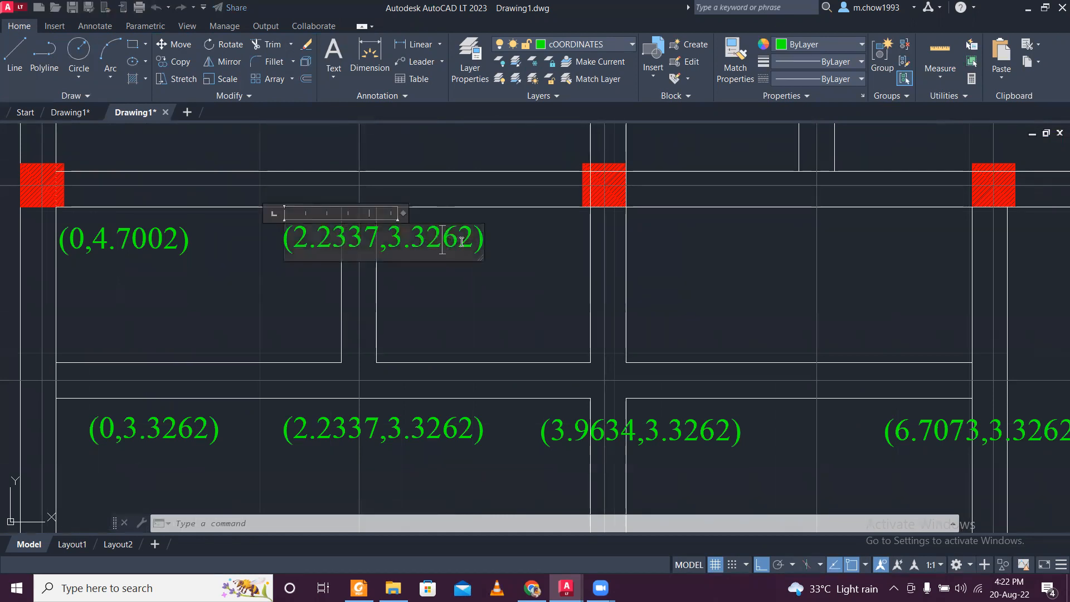
{"action": "left_click_drag", "start_coordinate": [471, 242], "coordinate": [390, 253]}
{"action": "type", "text": "4.700"}
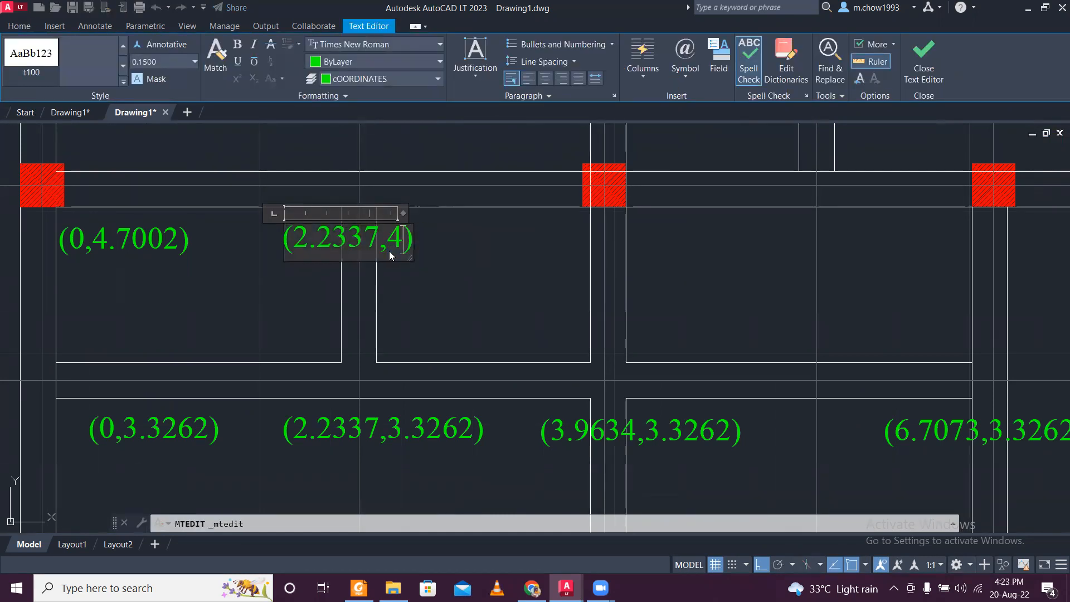
{"action": "type", "text": "2"}
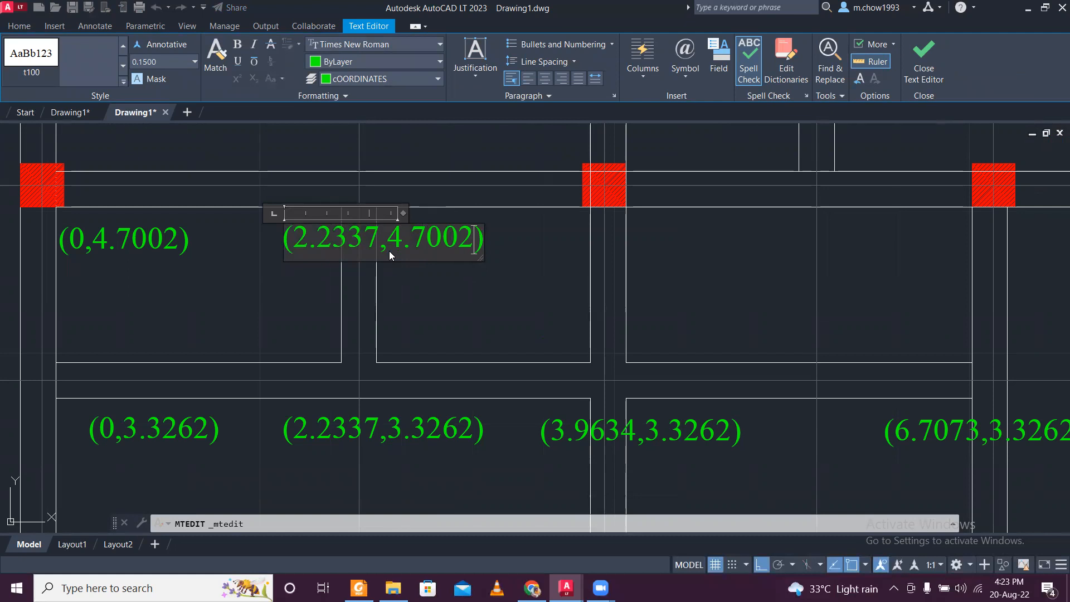
{"action": "left_click", "coordinate": [471, 294]}
{"action": "scroll", "coordinate": [510, 316], "scroll_direction": "down", "scroll_amount": 1}
{"action": "scroll", "coordinate": [580, 322], "scroll_direction": "up", "scroll_amount": 2}
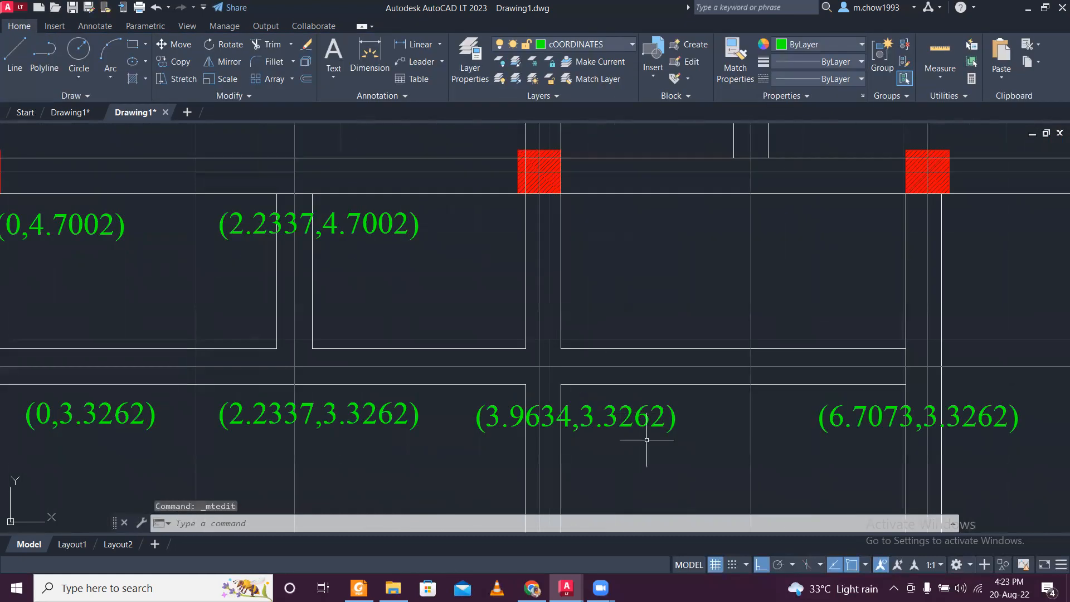
{"action": "left_click", "coordinate": [629, 412]}
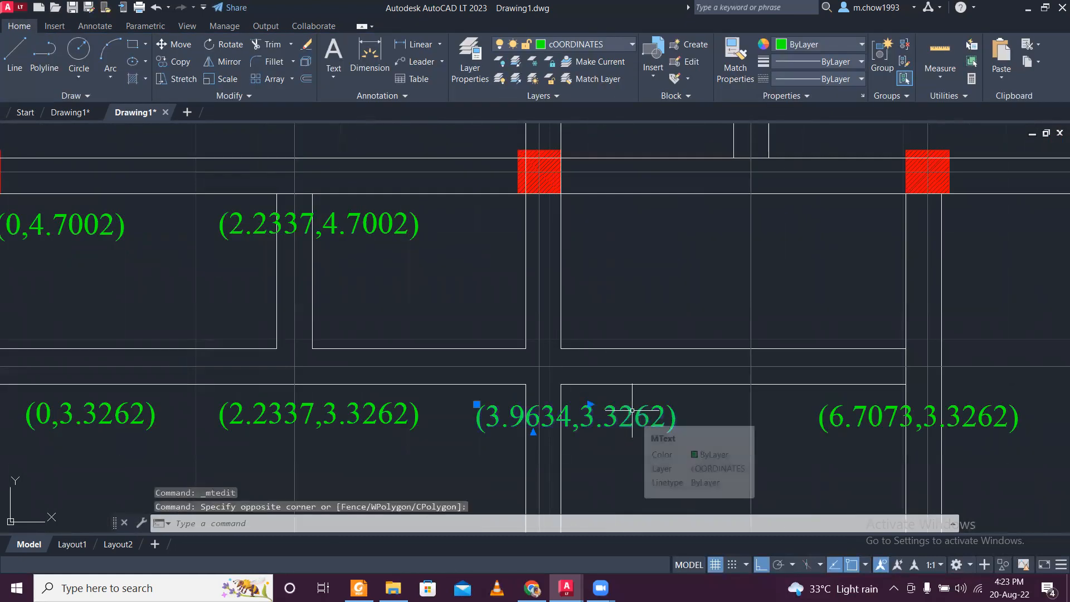
{"action": "left_click", "coordinate": [172, 63]}
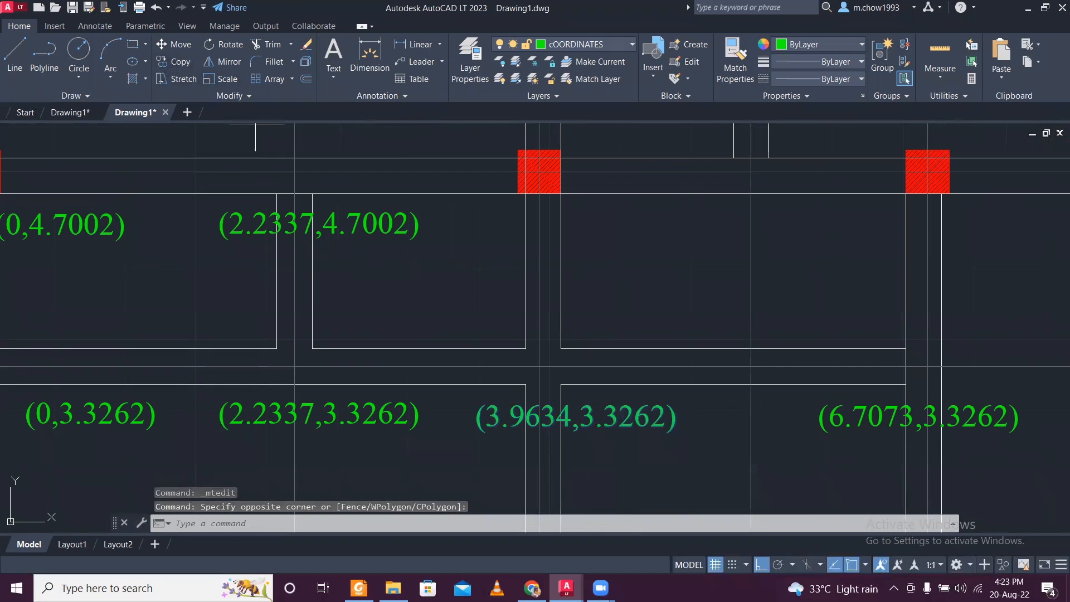
{"action": "key", "text": "Escape"}
- Copy the (2.2337,4.7002) label horizontally to just below the column on the 3.9634 centre line
{"action": "left_click", "coordinate": [414, 297]}
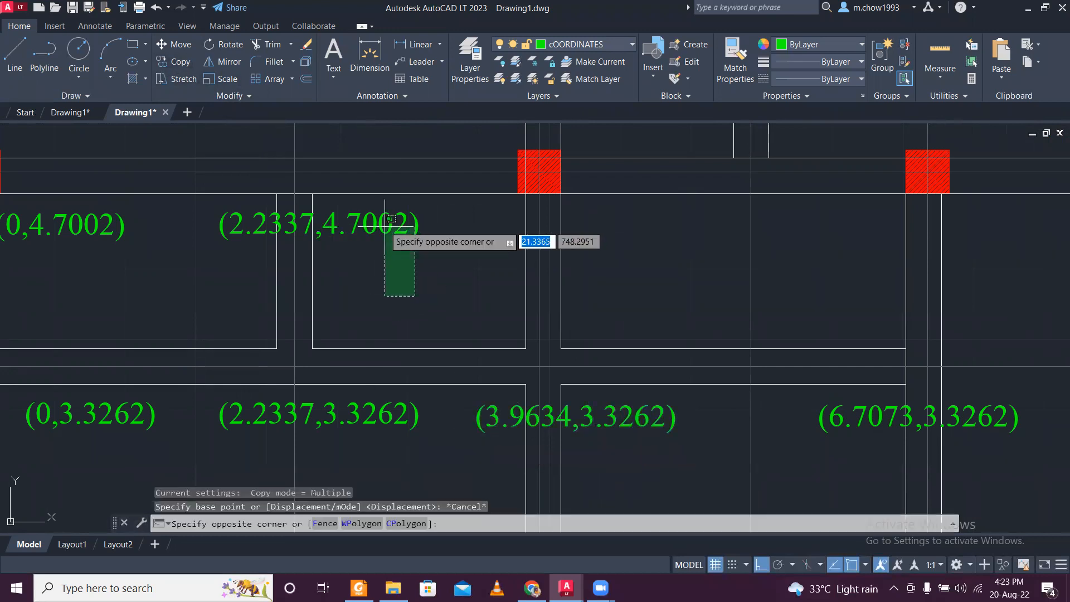
{"action": "left_click", "coordinate": [378, 216]}
{"action": "left_click", "coordinate": [178, 63]}
{"action": "left_click", "coordinate": [358, 233]}
{"action": "left_click", "coordinate": [586, 233]}
{"action": "key", "text": "Escape"}
- Copy 3.9634 from the (3.9634,3.3262) label and replace 2.2337 in the new copy, making it read (3.9634,4.7002)
{"action": "left_click", "coordinate": [620, 419]}
{"action": "left_click", "coordinate": [593, 409]}
{"action": "left_click", "coordinate": [592, 408]}
{"action": "left_click", "coordinate": [592, 417]}
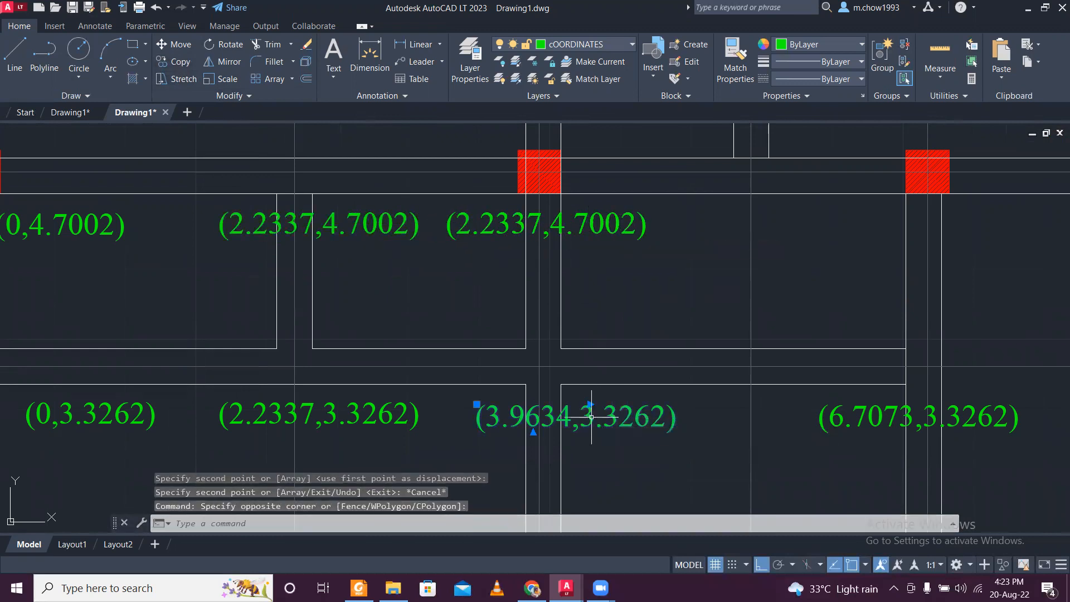
{"action": "double_click", "coordinate": [591, 417]}
{"action": "left_click_drag", "start_coordinate": [574, 418], "coordinate": [493, 427]}
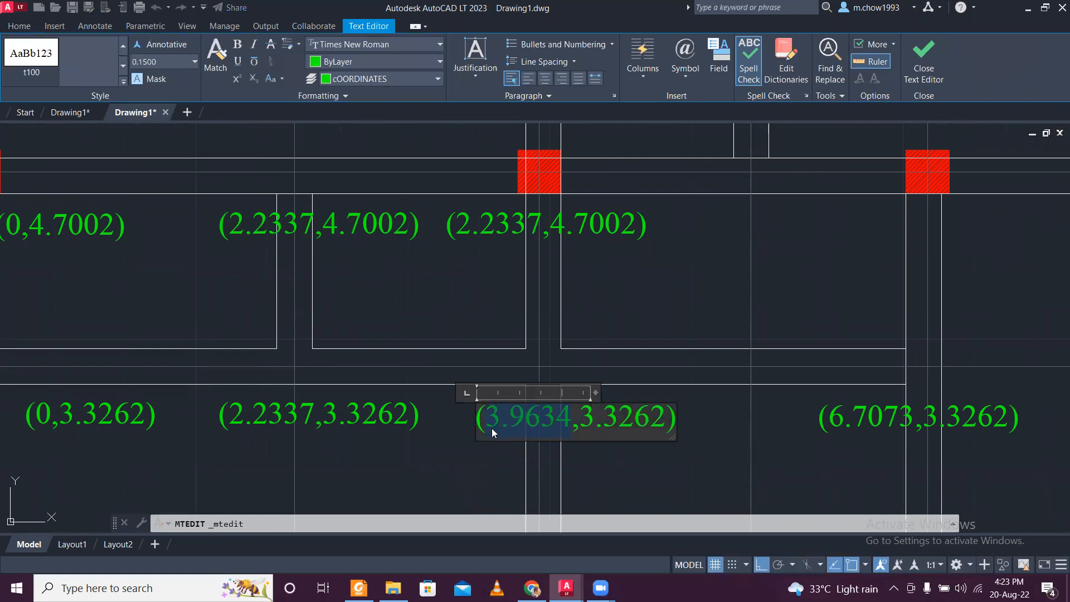
{"action": "left_click", "coordinate": [507, 325]}
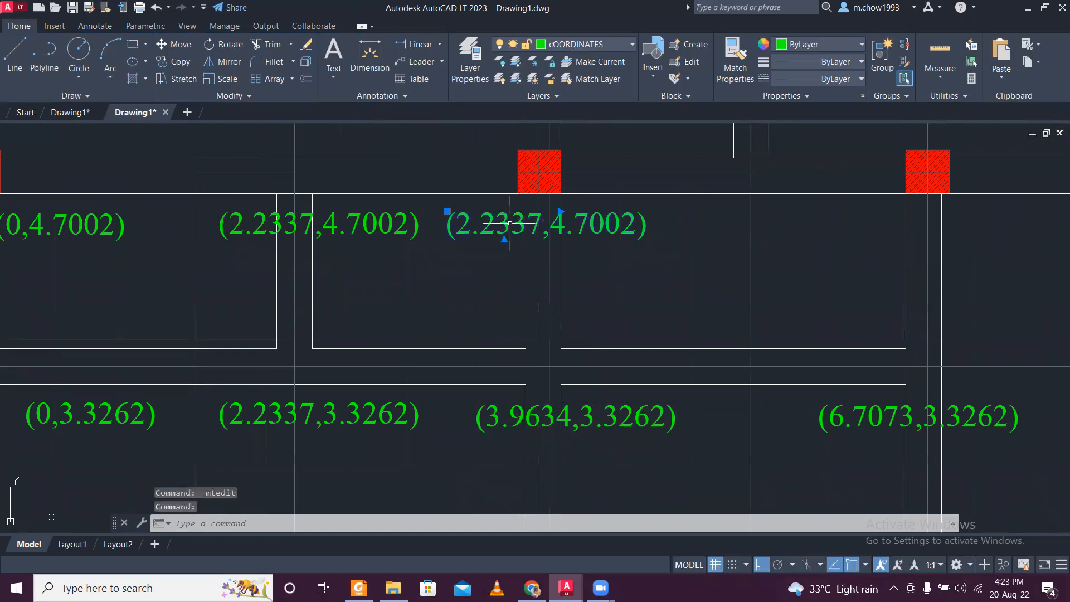
{"action": "double_click", "coordinate": [511, 223]}
{"action": "left_click_drag", "start_coordinate": [544, 218], "coordinate": [463, 234]}
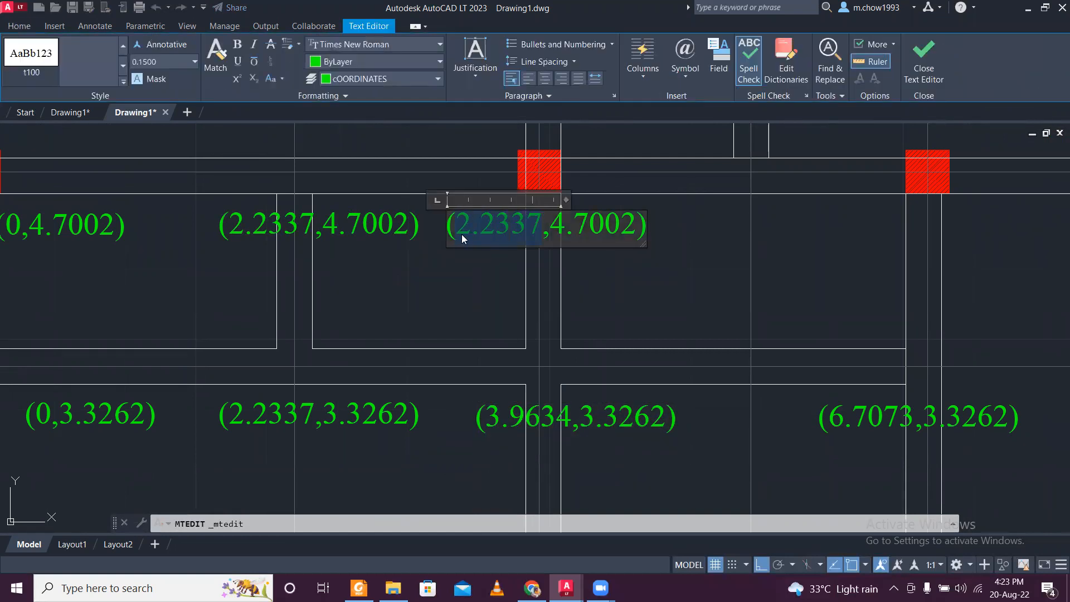
{"action": "type", "text": "3.9634"}
{"action": "left_click", "coordinate": [481, 274]}
- Copy the (6.7073,3.3262) label straight up to just below the column on the 6.7073 centre line
{"action": "scroll", "coordinate": [478, 282], "scroll_direction": "down", "scroll_amount": 5}
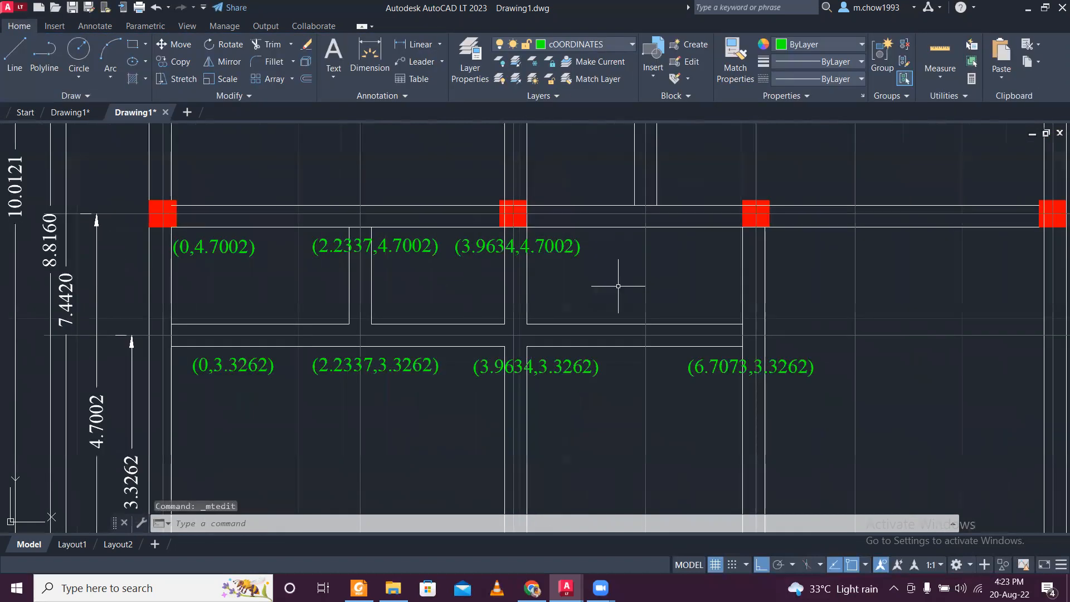
{"action": "scroll", "coordinate": [494, 396], "scroll_direction": "up", "scroll_amount": 3}
{"action": "left_click", "coordinate": [501, 395]}
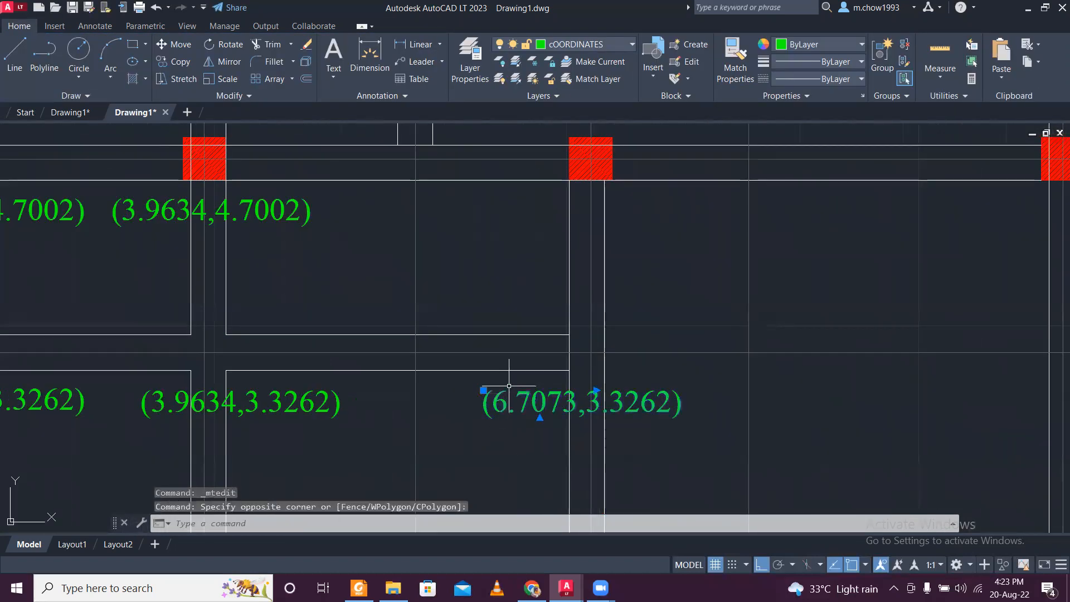
{"action": "scroll", "coordinate": [509, 385], "scroll_direction": "down", "scroll_amount": 3}
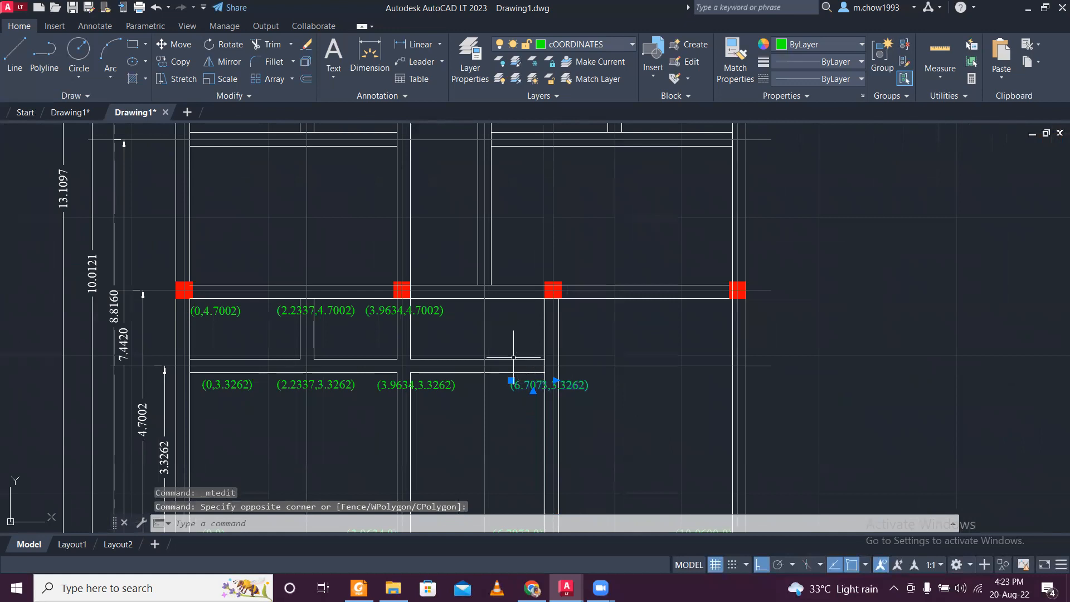
{"action": "left_click", "coordinate": [174, 61]}
{"action": "left_click", "coordinate": [546, 385]}
{"action": "scroll", "coordinate": [547, 335], "scroll_direction": "up", "scroll_amount": 3}
{"action": "left_click", "coordinate": [537, 316]}
{"action": "key", "text": "Escape"}
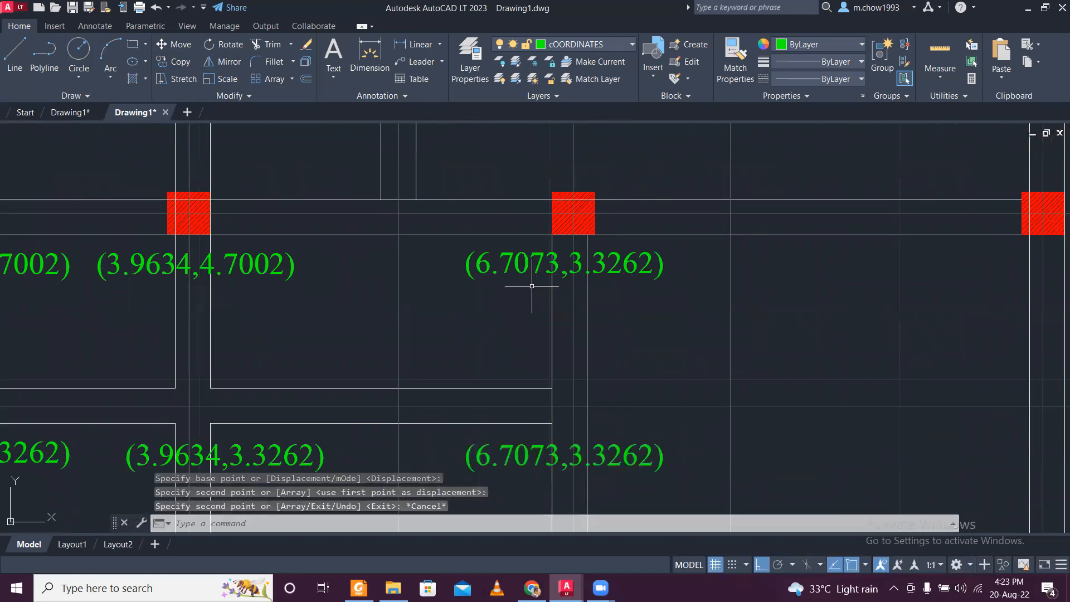
- Copy 4.7002 from the (3.9634,4.7002) label and replace 3.3262 in the new copy, making it read (6.7073,4.7002)
{"action": "double_click", "coordinate": [173, 267]}
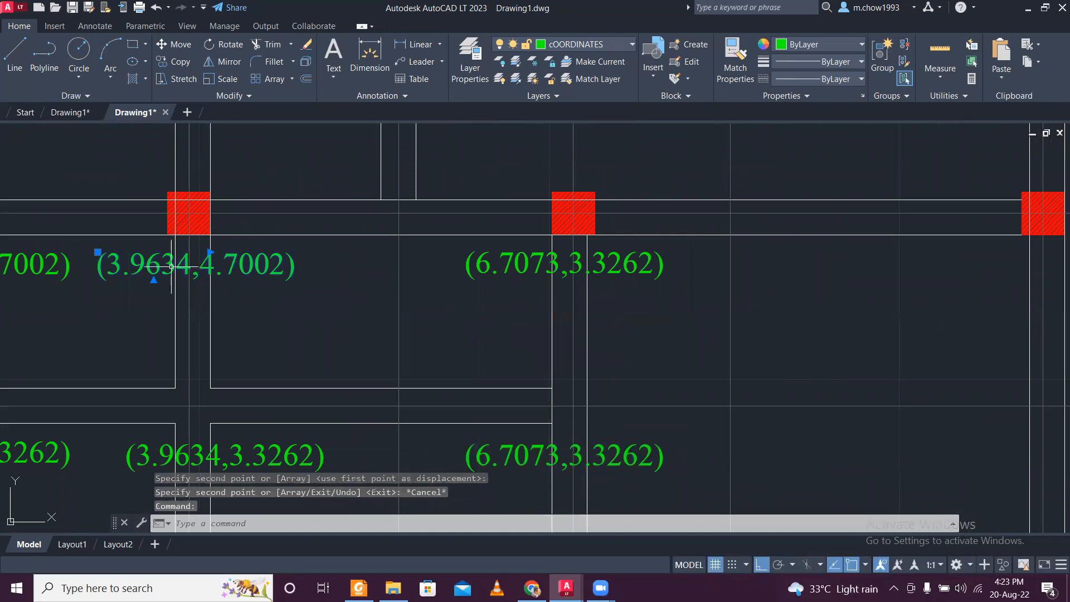
{"action": "scroll", "coordinate": [181, 263], "scroll_direction": "down", "scroll_amount": 2}
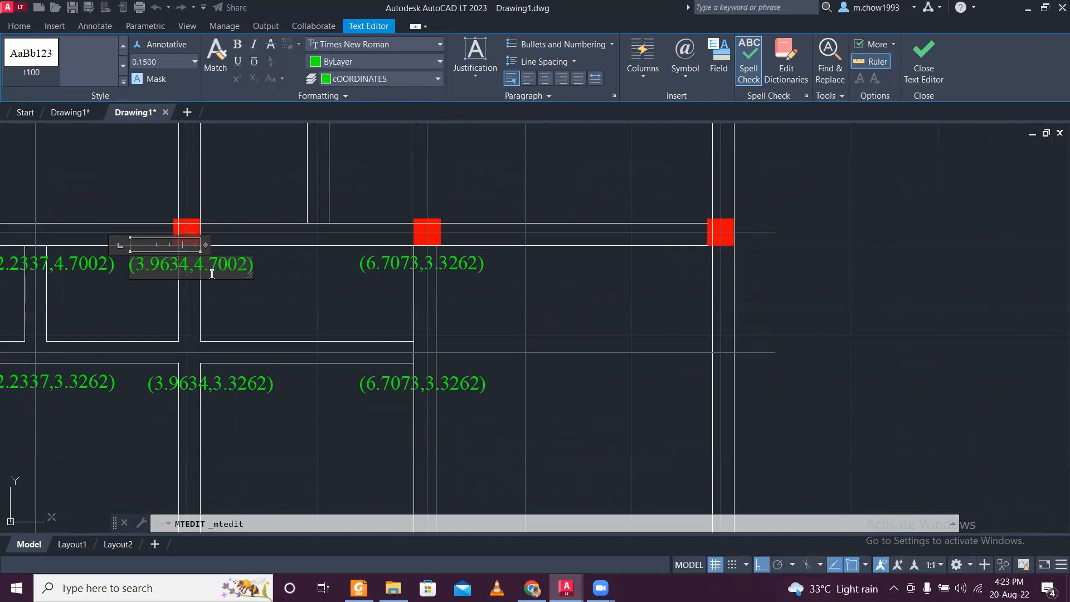
{"action": "left_click_drag", "start_coordinate": [199, 264], "coordinate": [234, 267]}
{"action": "left_click", "coordinate": [474, 268]}
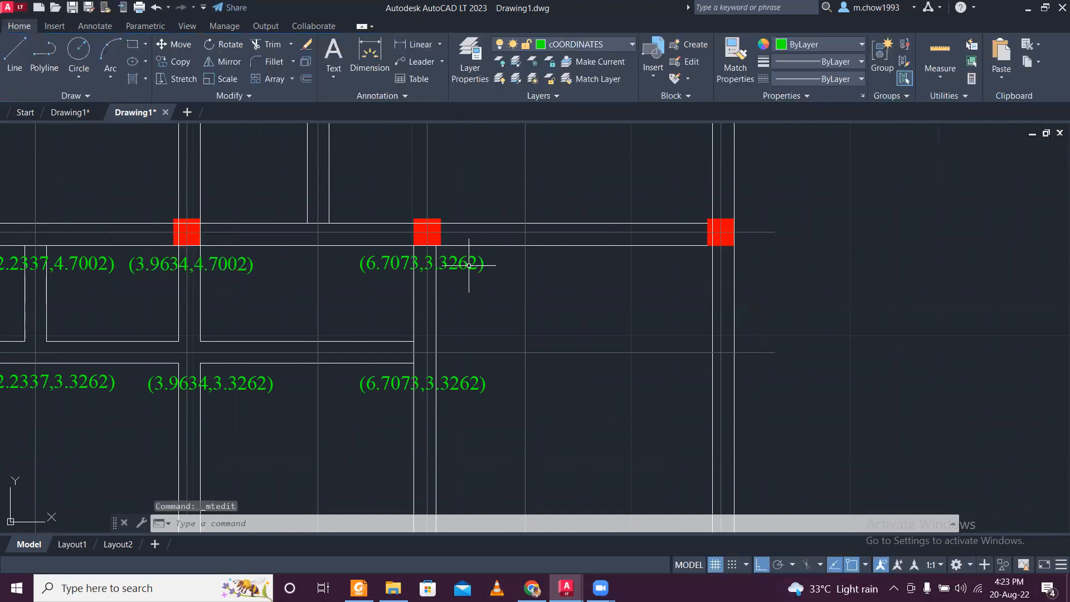
{"action": "double_click", "coordinate": [438, 265]}
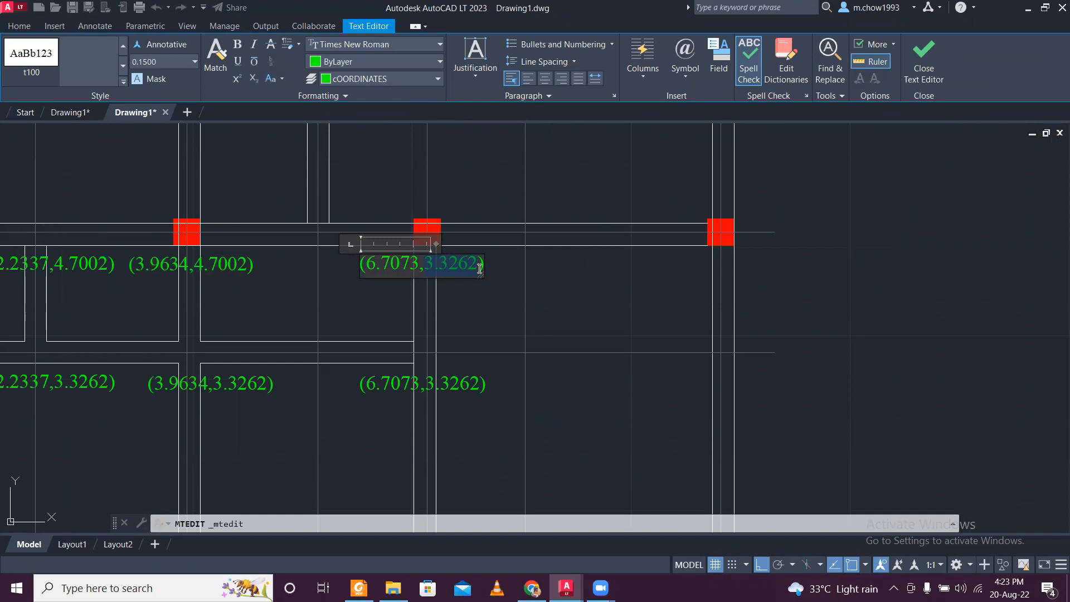
{"action": "type", "text": "4.7002"}
{"action": "left_click", "coordinate": [483, 294]}
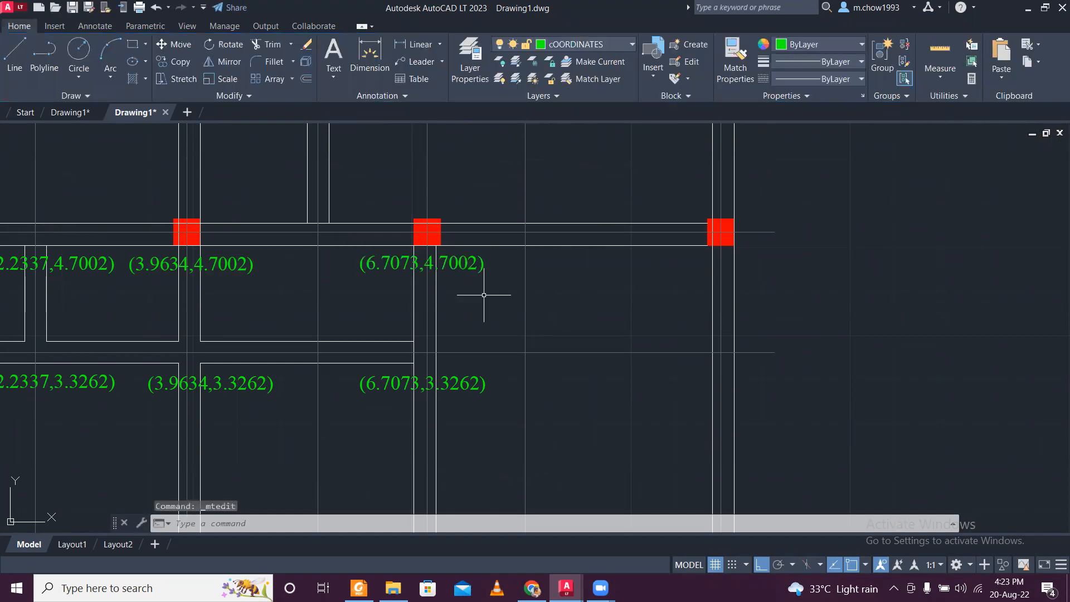
- Check the horizontal dimension of the wall centre line lying between the 3.9634 and 6.7073 columns
{"action": "scroll", "coordinate": [337, 247], "scroll_direction": "down", "scroll_amount": 2}
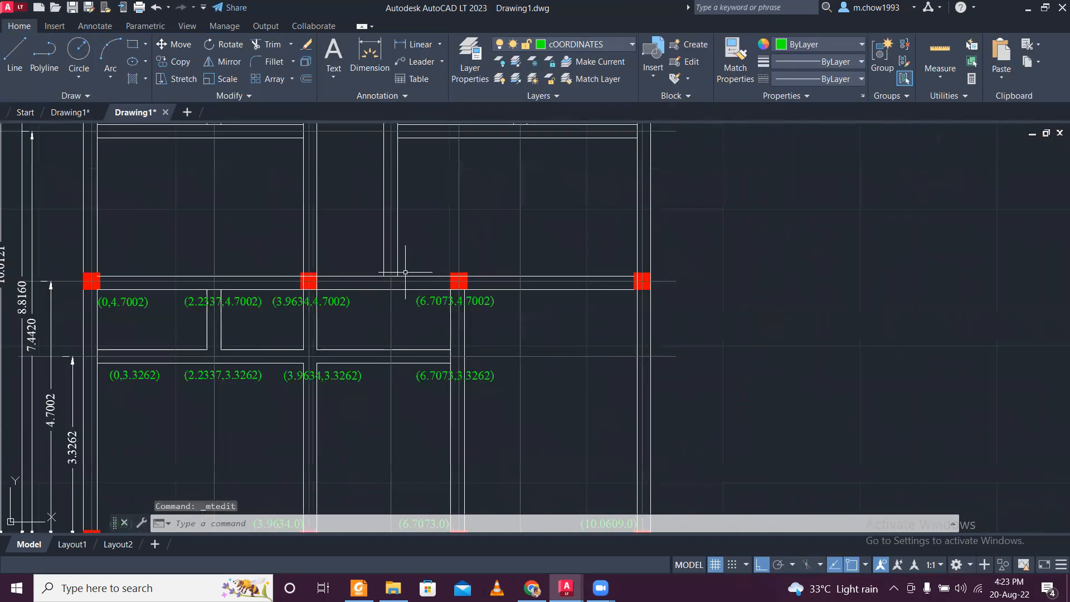
{"action": "scroll", "coordinate": [405, 272], "scroll_direction": "up", "scroll_amount": 2}
{"action": "mouse_move", "coordinate": [382, 269]}
{"action": "middle_mouse_down"}
{"action": "mouse_move", "coordinate": [394, 373]}
{"action": "mouse_move", "coordinate": [376, 255]}
{"action": "middle_mouse_up"}
{"action": "scroll", "coordinate": [393, 355], "scroll_direction": "down", "scroll_amount": 2}
{"action": "middle_click_drag", "start_coordinate": [393, 398], "coordinate": [398, 275]}
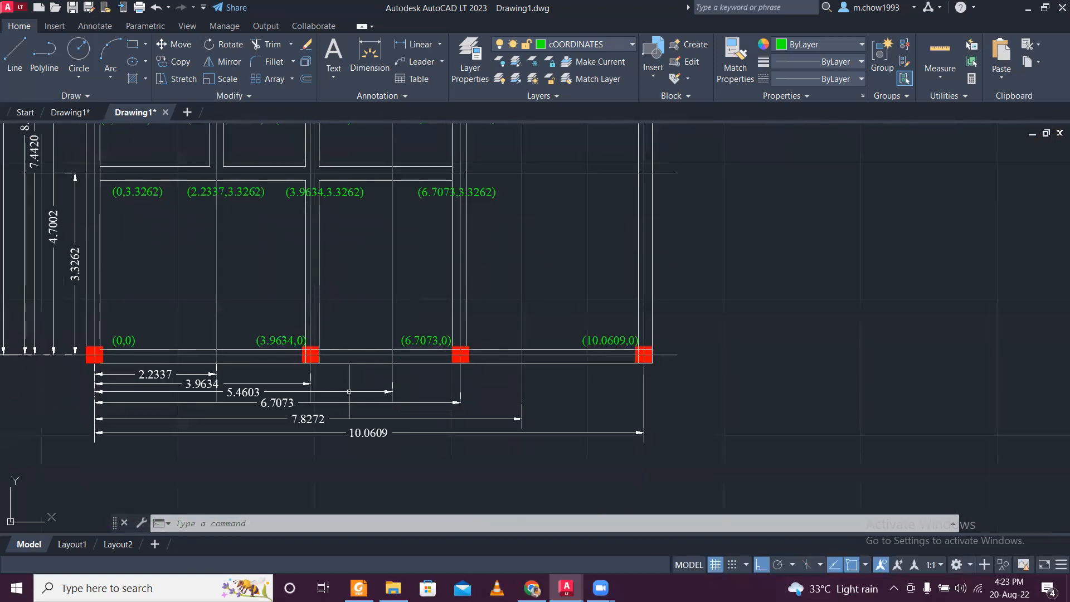
{"action": "scroll", "coordinate": [347, 389], "scroll_direction": "up", "scroll_amount": 2}
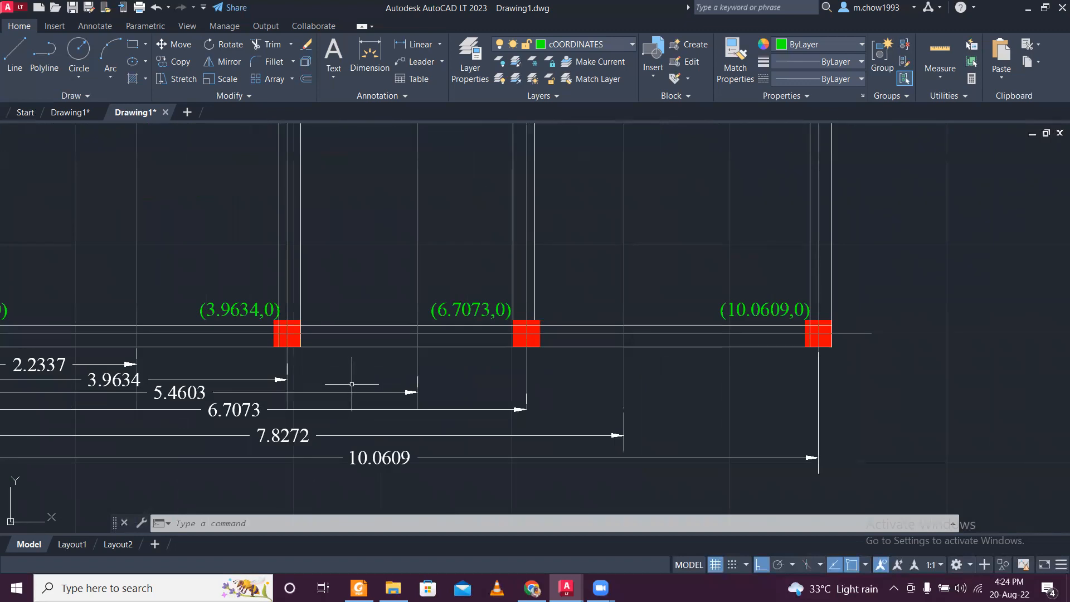
{"action": "scroll", "coordinate": [351, 384], "scroll_direction": "down", "scroll_amount": 5}
{"action": "scroll", "coordinate": [353, 173], "scroll_direction": "up", "scroll_amount": 5}
{"action": "scroll", "coordinate": [379, 292], "scroll_direction": "up", "scroll_amount": 2}
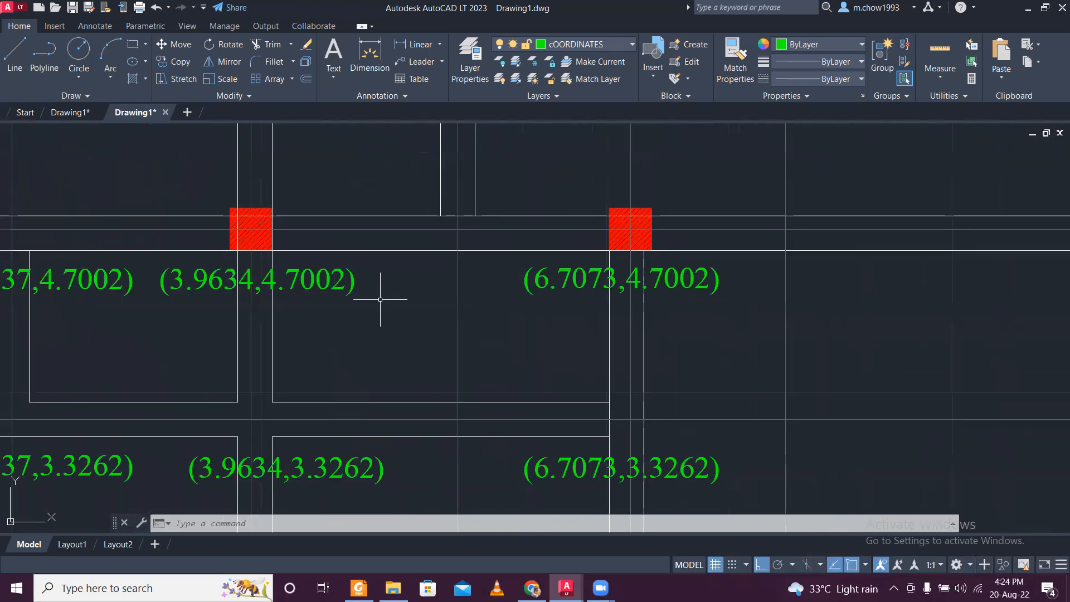
- Copy the (3.9634,4.7002) label horizontally to below the wall between the 3.9634 and 6.7073 columns
{"action": "left_click_drag", "start_coordinate": [383, 299], "coordinate": [329, 267]}
{"action": "left_click", "coordinate": [174, 61]}
{"action": "left_click", "coordinate": [264, 286]}
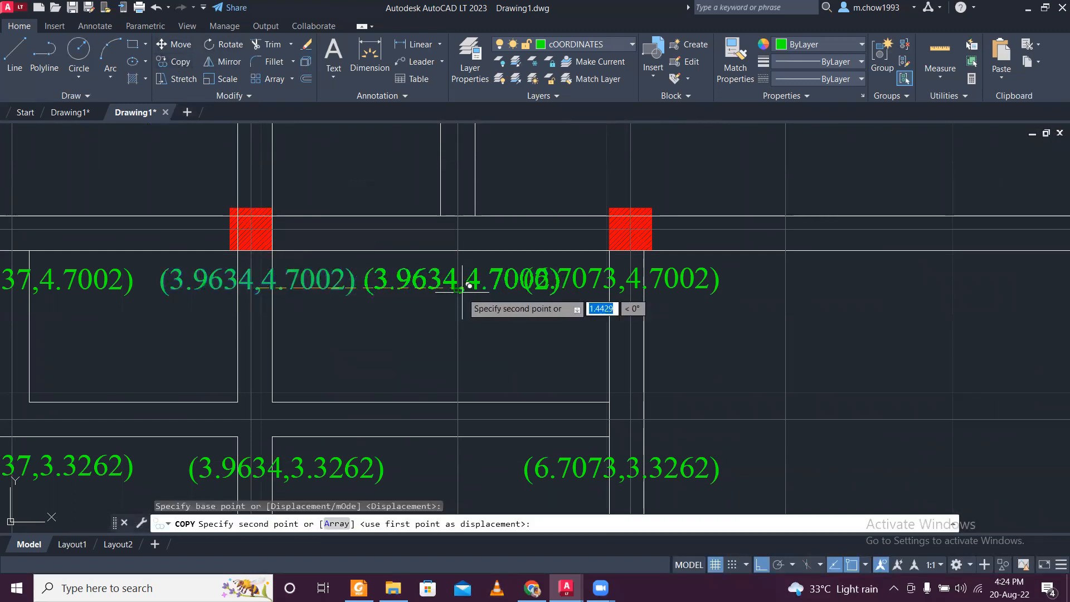
{"action": "left_click", "coordinate": [464, 286]}
{"action": "key", "text": "Escape"}
- Move the (6.7073,4.7002) label slightly to the right so it clears the neighbouring label
{"action": "left_click", "coordinate": [589, 310]}
{"action": "left_click", "coordinate": [576, 240]}
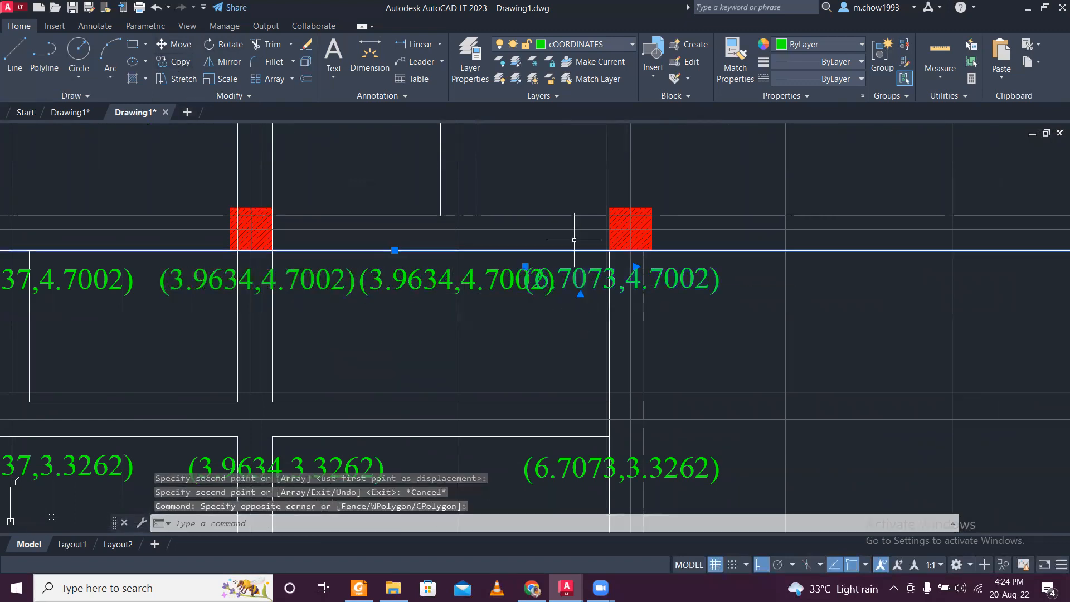
{"action": "key", "text": "Escape"}
{"action": "left_click", "coordinate": [714, 306]}
{"action": "left_click", "coordinate": [703, 272]}
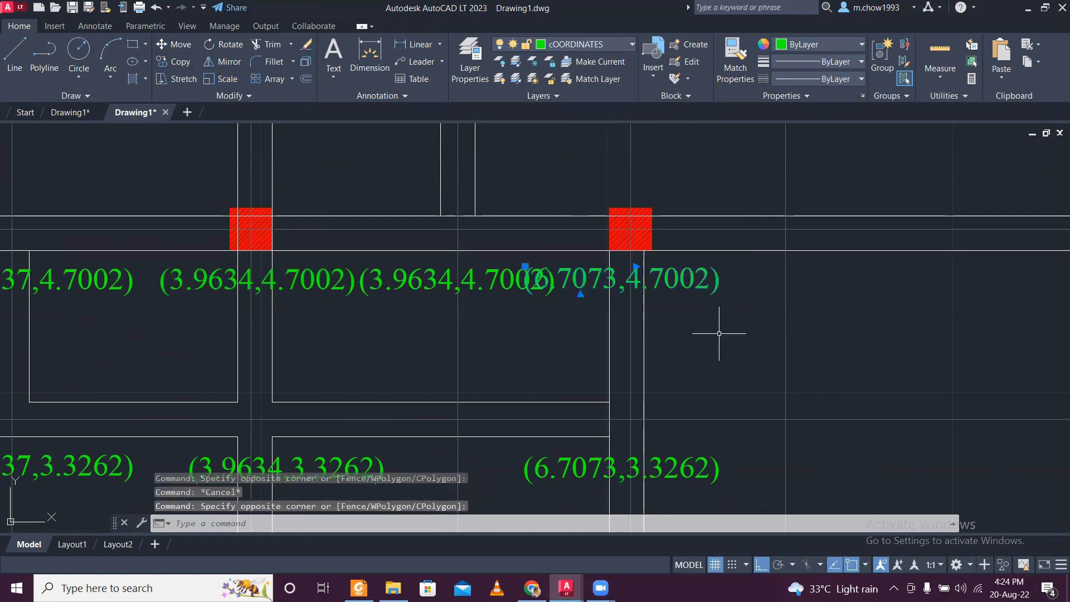
{"action": "type", "text": "m"}
{"action": "key", "text": "Return"}
{"action": "left_click", "coordinate": [719, 333]}
{"action": "left_click", "coordinate": [775, 336]}
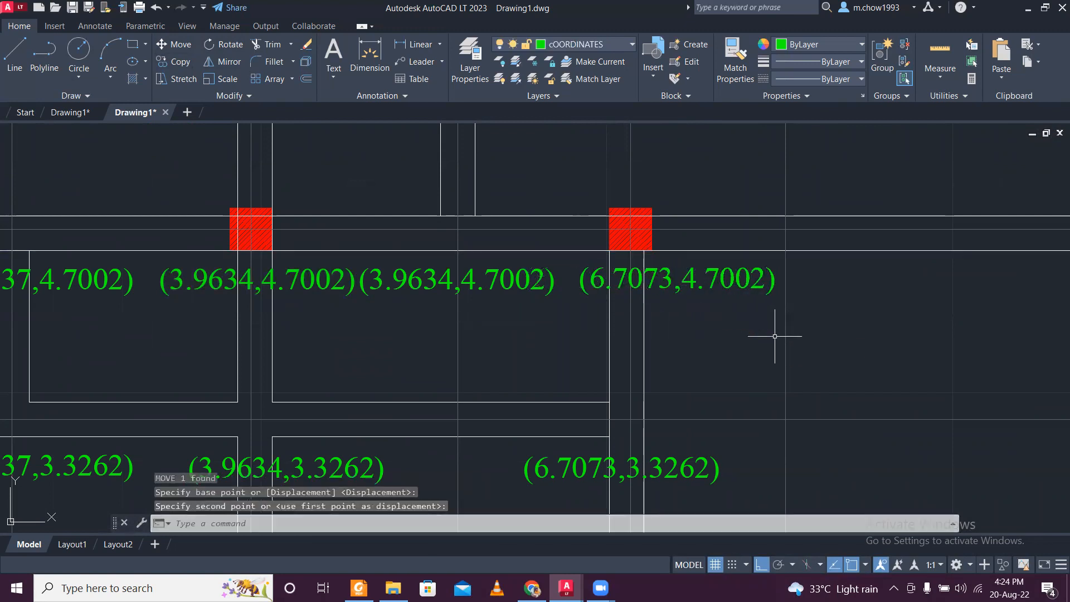
- Set the first coordinate of the copied (3.9634,4.7002) label to 5.4603 so it reads (5.4603,4.7002)
{"action": "scroll", "coordinate": [420, 275], "scroll_direction": "down", "scroll_amount": 4}
{"action": "mouse_move", "coordinate": [357, 502]}
{"action": "middle_mouse_down"}
{"action": "mouse_move", "coordinate": [357, 291]}
{"action": "mouse_move", "coordinate": [321, 433]}
{"action": "middle_mouse_up"}
{"action": "scroll", "coordinate": [352, 363], "scroll_direction": "up", "scroll_amount": 2}
{"action": "middle_click_drag", "start_coordinate": [372, 313], "coordinate": [490, 370]}
{"action": "scroll", "coordinate": [461, 334], "scroll_direction": "up", "scroll_amount": 2}
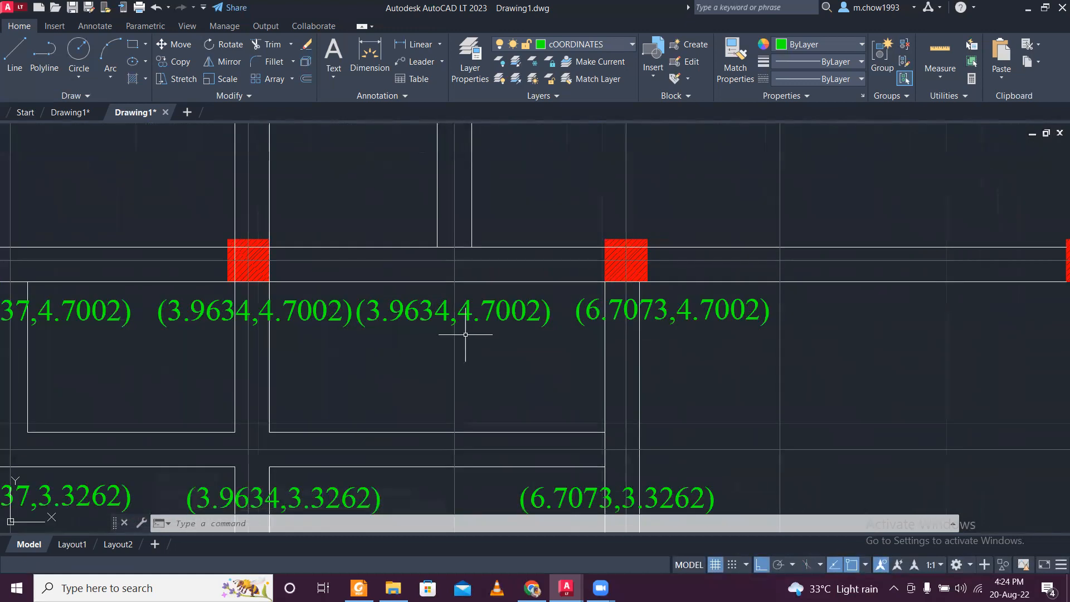
{"action": "double_click", "coordinate": [419, 313]}
{"action": "left_click_drag", "start_coordinate": [449, 310], "coordinate": [390, 313]}
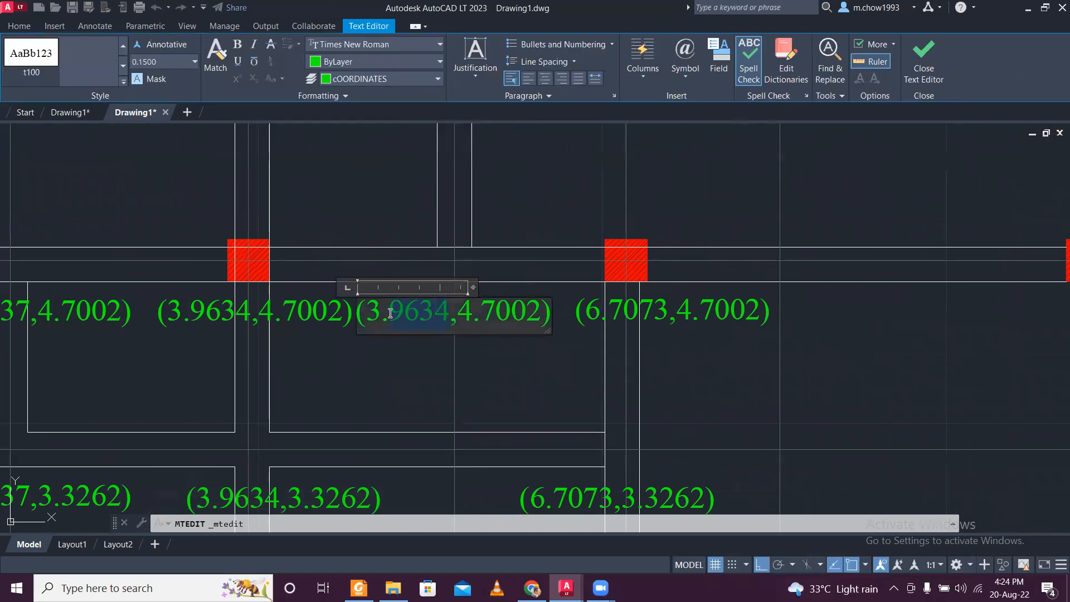
{"action": "type", "text": "5.4603"}
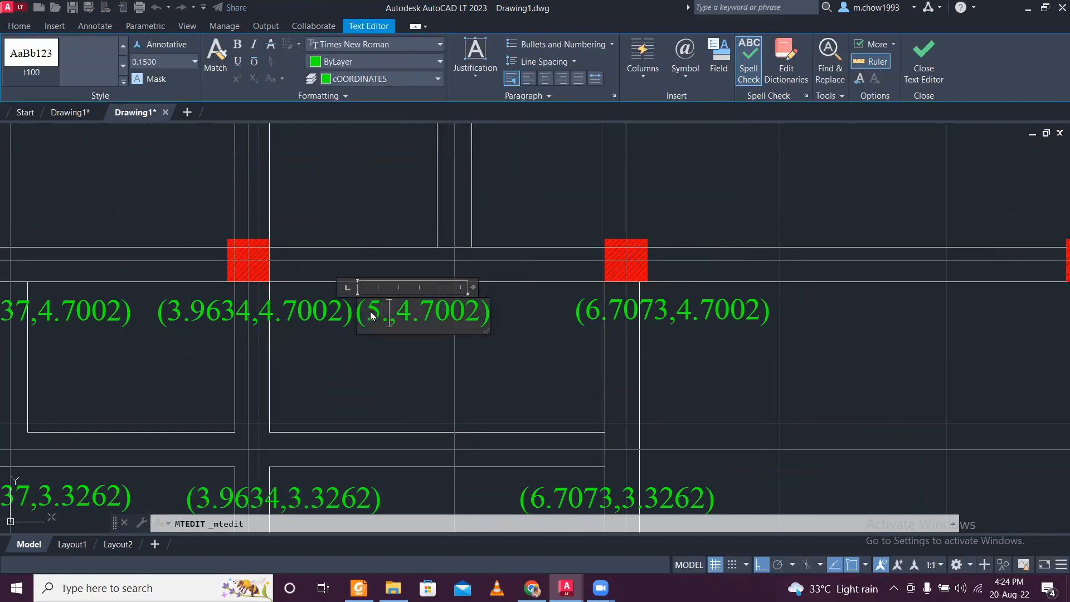
{"action": "left_click", "coordinate": [466, 388]}
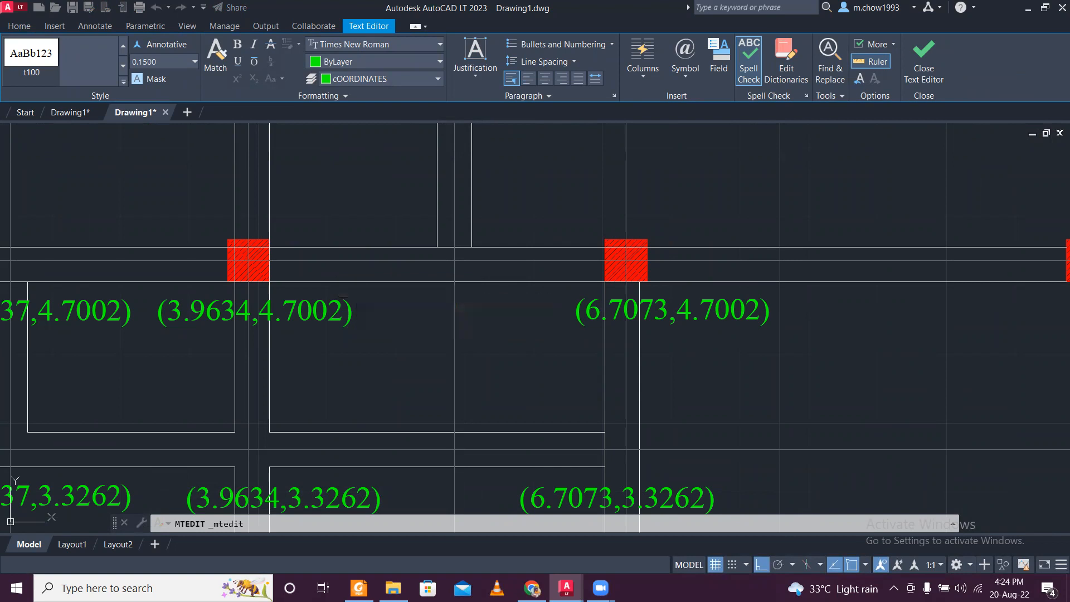
- Move the (5.4603,4.7002) label slightly to the right, away from the (3.9634,4.7002) label
{"action": "scroll", "coordinate": [473, 333], "scroll_direction": "up", "scroll_amount": 2}
{"action": "left_click", "coordinate": [474, 332]}
{"action": "left_click", "coordinate": [359, 289]}
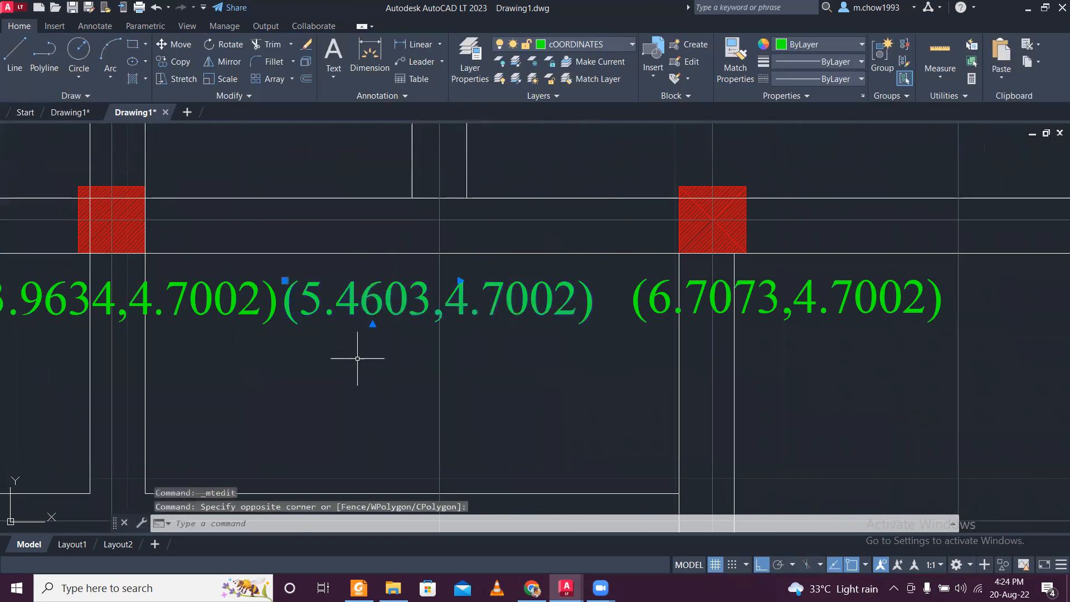
{"action": "type", "text": "m"}
{"action": "key", "text": "Return"}
{"action": "left_click", "coordinate": [362, 379]}
- Copy the (6.7073,4.7002) label horizontally to just below the column on the 10.0609 centre line
{"action": "scroll", "coordinate": [366, 370], "scroll_direction": "down", "scroll_amount": 2}
{"action": "scroll", "coordinate": [550, 359], "scroll_direction": "down", "scroll_amount": 4}
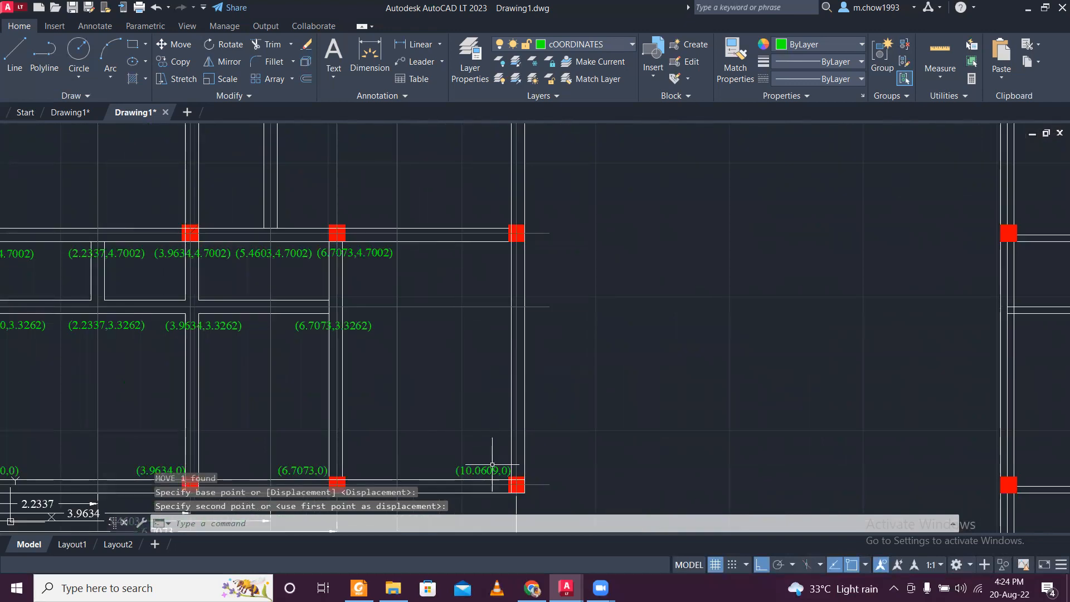
{"action": "scroll", "coordinate": [461, 411], "scroll_direction": "up", "scroll_amount": 2}
{"action": "scroll", "coordinate": [454, 287], "scroll_direction": "down", "scroll_amount": 2}
{"action": "scroll", "coordinate": [370, 227], "scroll_direction": "up", "scroll_amount": 4}
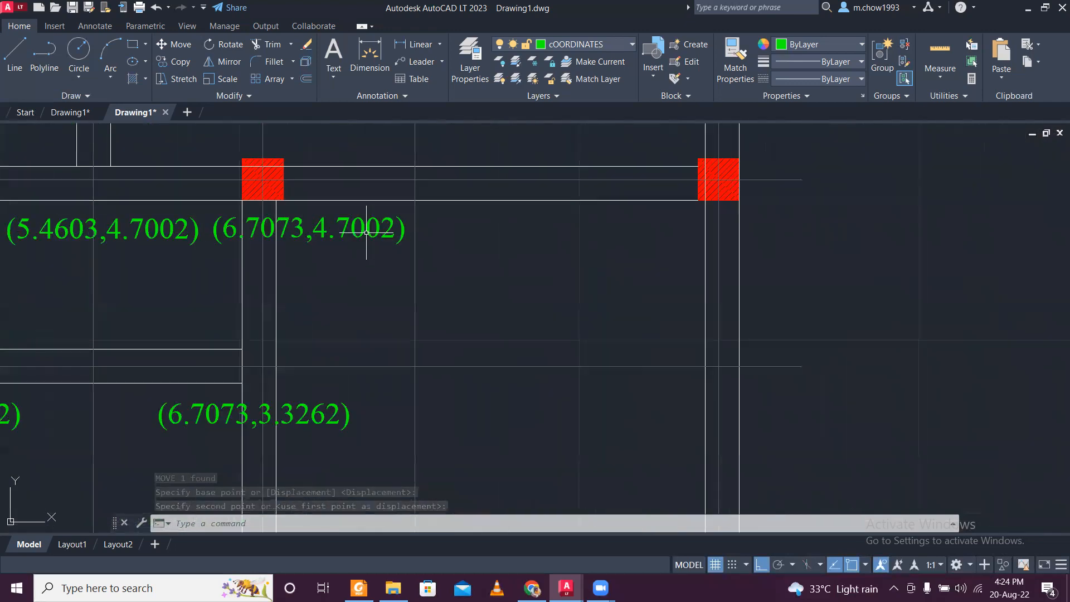
{"action": "left_click", "coordinate": [344, 218]}
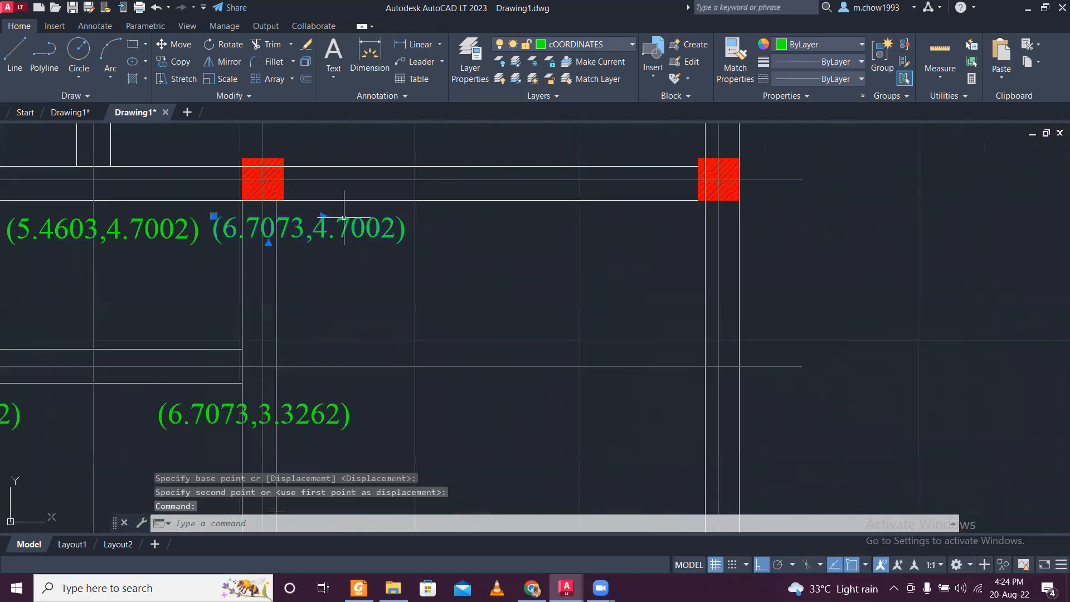
{"action": "left_click", "coordinate": [174, 61]}
{"action": "left_click", "coordinate": [290, 220]}
{"action": "left_click", "coordinate": [678, 234]}
{"action": "key", "text": "Escape"}
- Copy 10.0609 from the (10.0609,0) label and replace 6.7073 in the new copy, making it read (10.0609,4.7002)
{"action": "scroll", "coordinate": [645, 429], "scroll_direction": "down", "scroll_amount": 4}
{"action": "scroll", "coordinate": [647, 433], "scroll_direction": "up", "scroll_amount": 5}
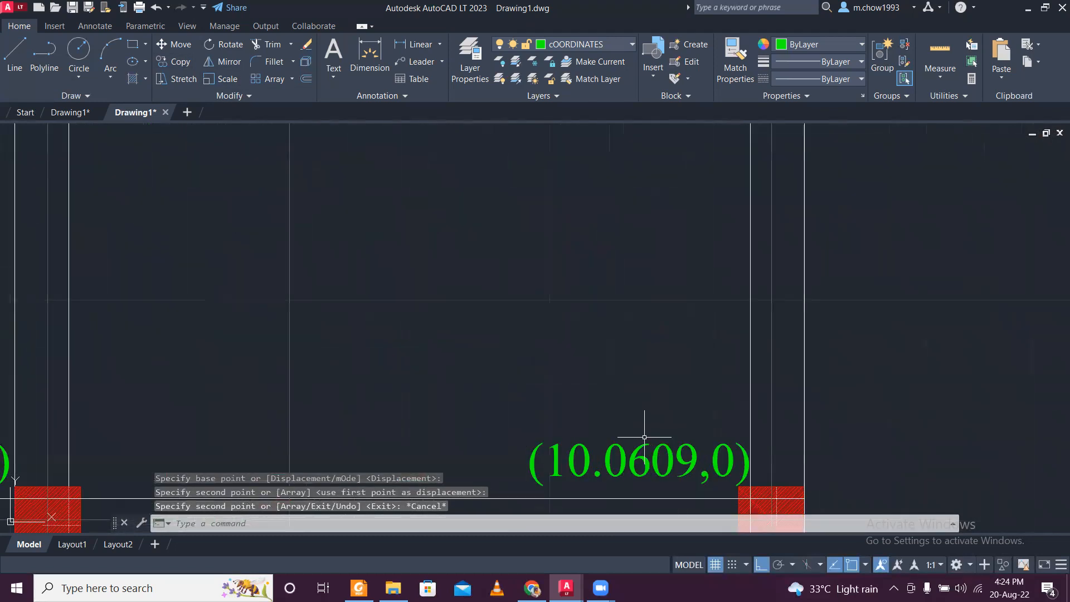
{"action": "double_click", "coordinate": [621, 459]}
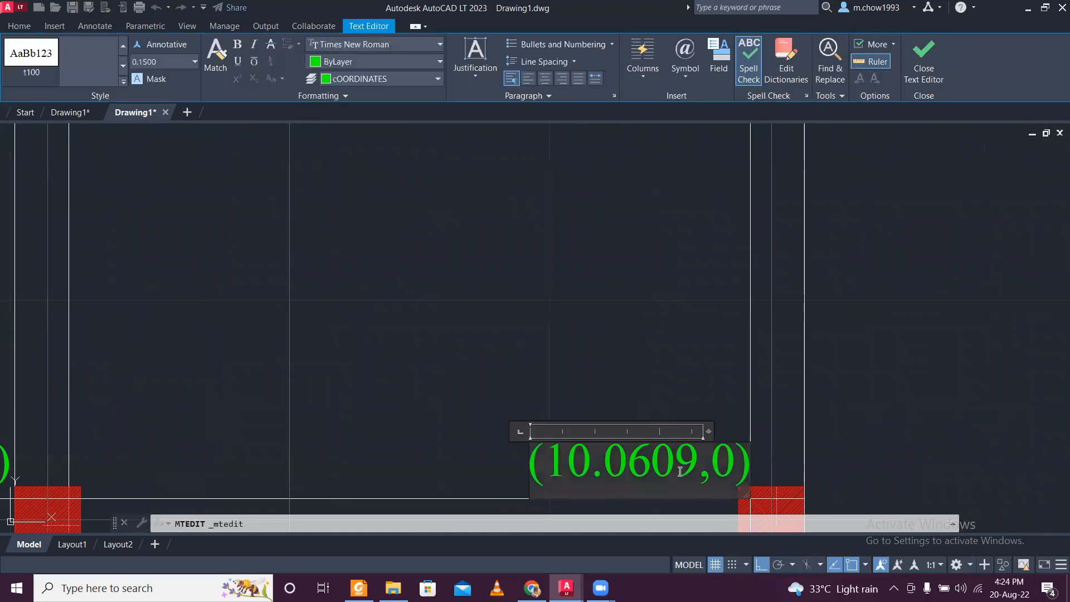
{"action": "left_click_drag", "start_coordinate": [698, 467], "coordinate": [563, 458]}
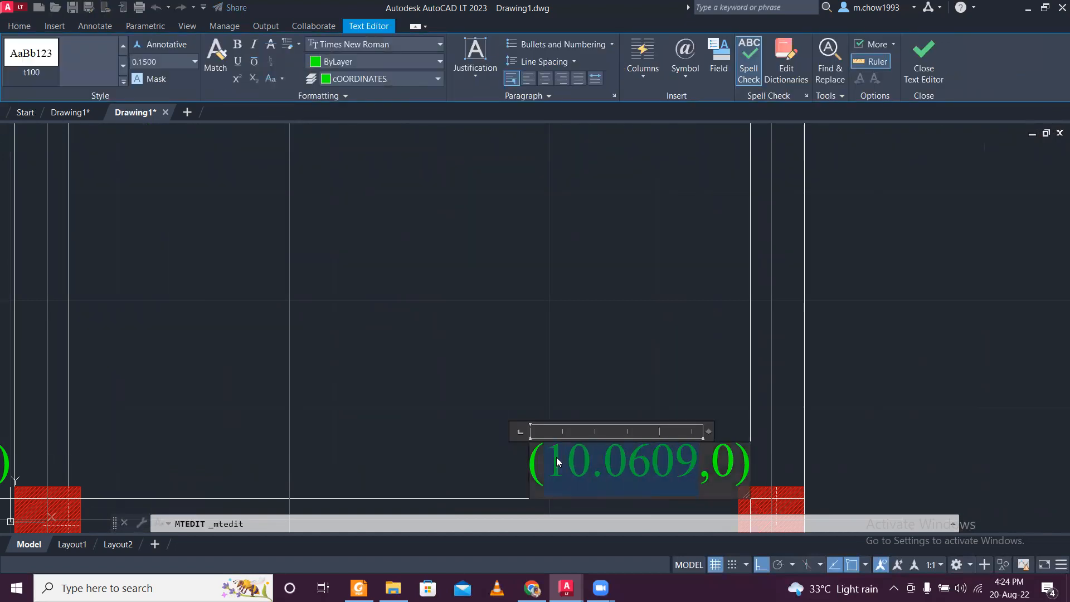
{"action": "left_click", "coordinate": [565, 390]}
{"action": "scroll", "coordinate": [573, 341], "scroll_direction": "down", "scroll_amount": 5}
{"action": "scroll", "coordinate": [582, 339], "scroll_direction": "up", "scroll_amount": 8}
{"action": "left_click", "coordinate": [581, 339]}
{"action": "left_click", "coordinate": [573, 314]}
{"action": "double_click", "coordinate": [573, 323]}
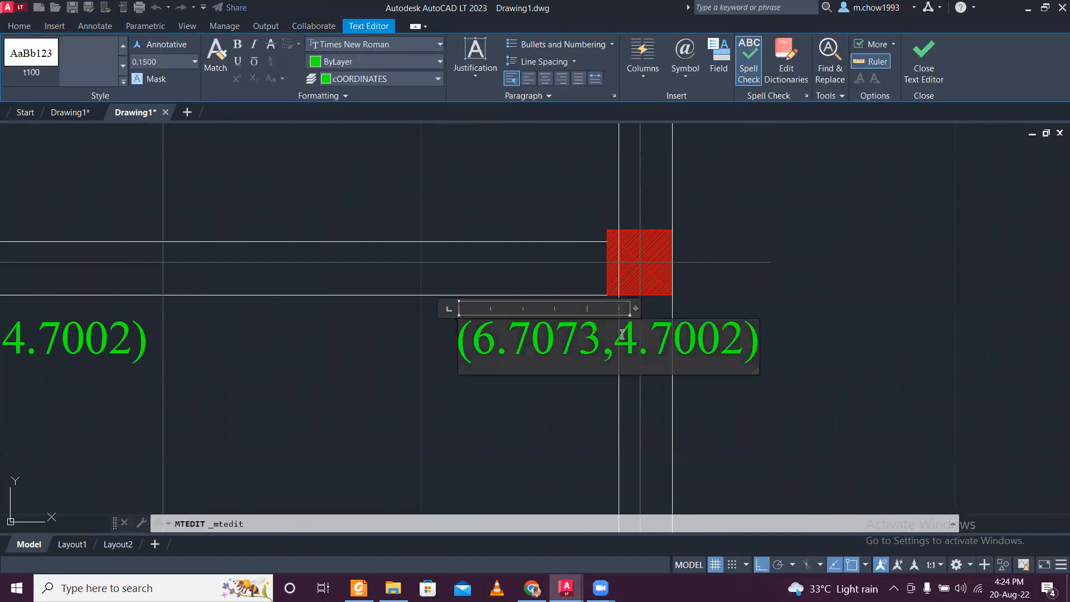
{"action": "left_click_drag", "start_coordinate": [583, 340], "coordinate": [486, 346]}
{"action": "type", "text": "10.0609"}
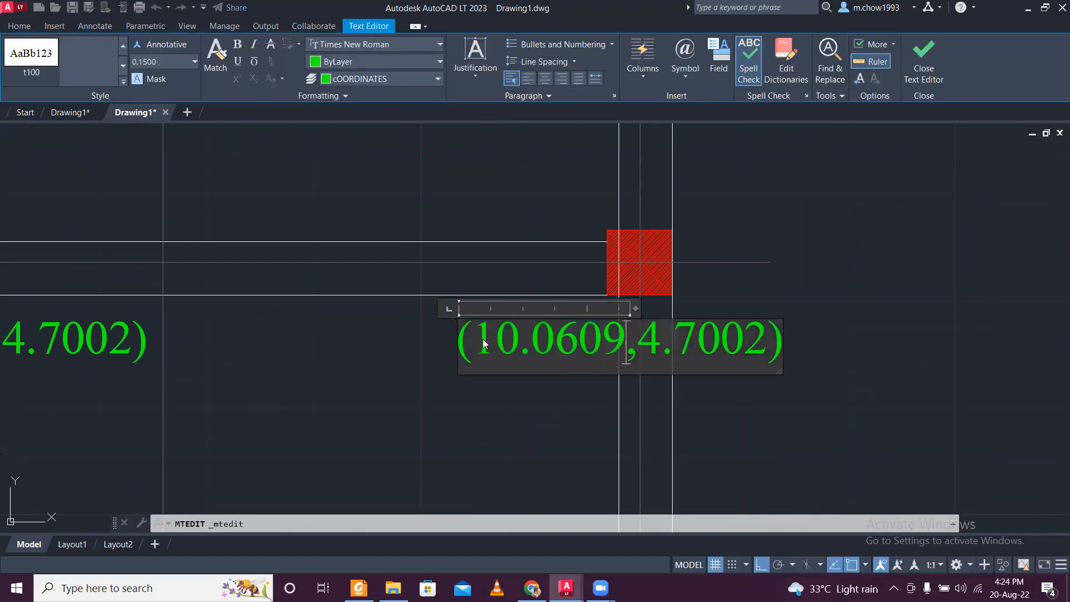
{"action": "left_click", "coordinate": [501, 382]}
- Copy the (0,4.7002) label straight up to just below the wall on the 7.4420 centre line
{"action": "scroll", "coordinate": [510, 378], "scroll_direction": "down", "scroll_amount": 3}
{"action": "scroll", "coordinate": [511, 378], "scroll_direction": "up", "scroll_amount": 5}
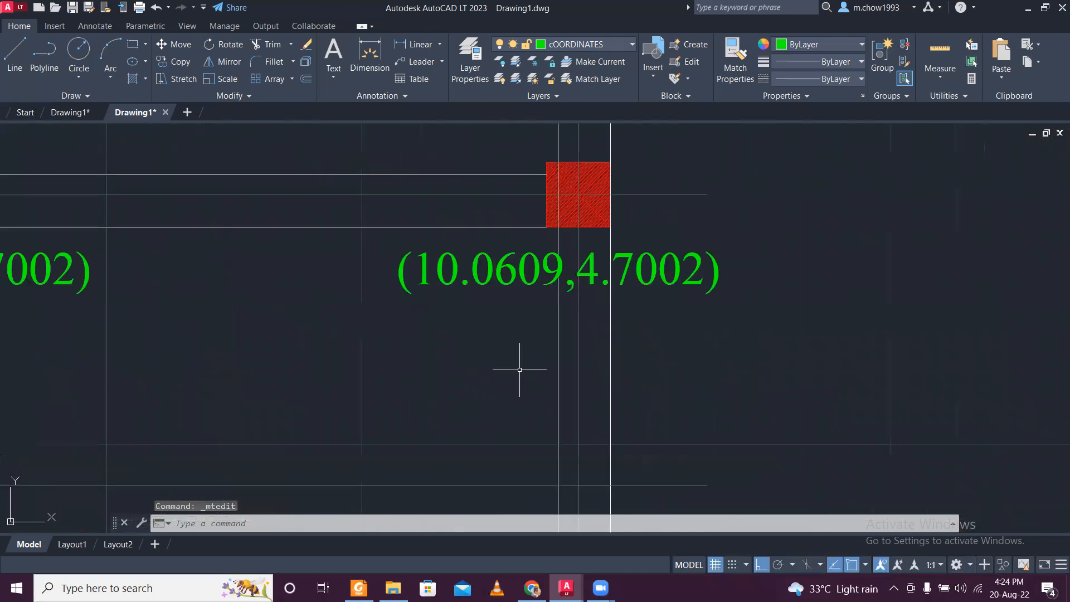
{"action": "scroll", "coordinate": [521, 362], "scroll_direction": "down", "scroll_amount": 3}
{"action": "scroll", "coordinate": [530, 352], "scroll_direction": "down", "scroll_amount": 3}
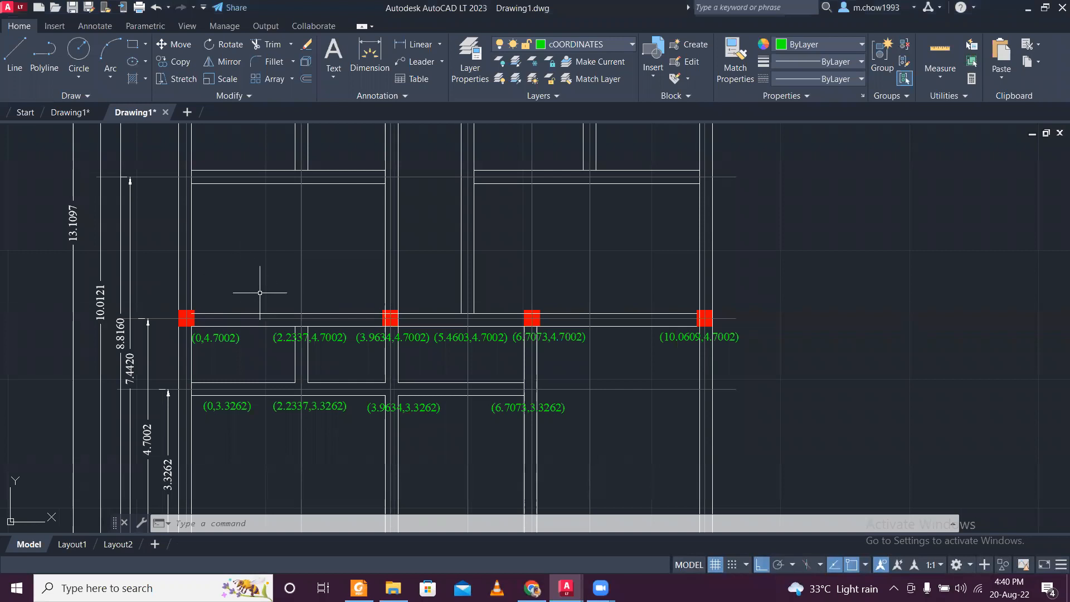
{"action": "scroll", "coordinate": [231, 352], "scroll_direction": "up", "scroll_amount": 4}
{"action": "left_click", "coordinate": [230, 352]}
{"action": "left_click", "coordinate": [223, 313]}
{"action": "scroll", "coordinate": [223, 317], "scroll_direction": "down", "scroll_amount": 5}
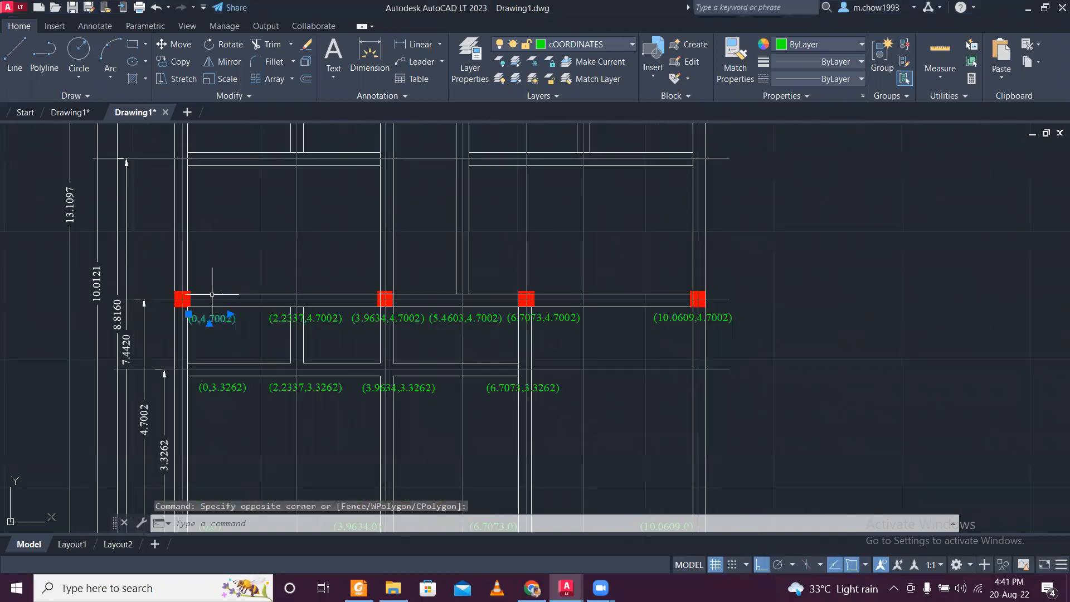
{"action": "left_click", "coordinate": [169, 63]}
{"action": "left_click", "coordinate": [217, 334]}
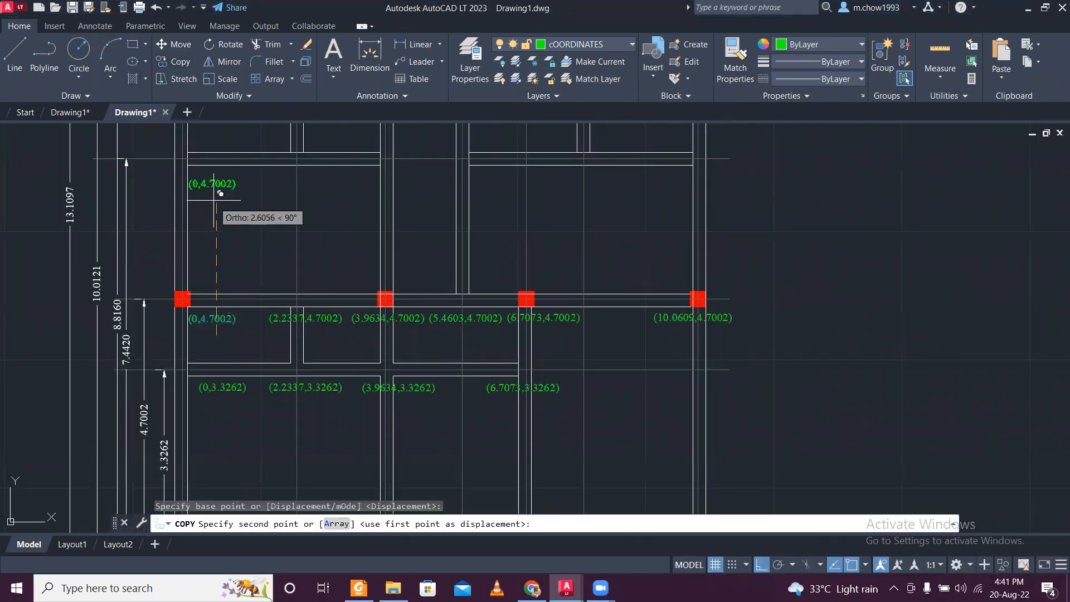
{"action": "scroll", "coordinate": [223, 223], "scroll_direction": "up", "scroll_amount": 3}
{"action": "left_click", "coordinate": [239, 296]}
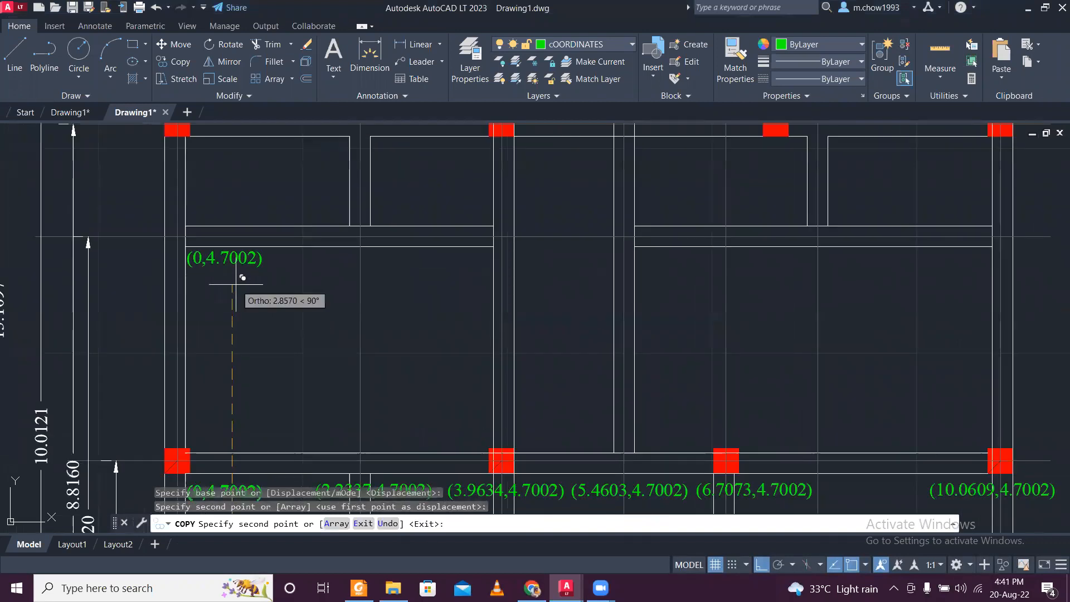
- Check the dimension to the horizontal wall centre line above and replace 4.7002 in the new copy below it, making it read (0,7.442)
{"action": "key", "text": "Escape"}
{"action": "scroll", "coordinate": [128, 334], "scroll_direction": "down", "scroll_amount": 2}
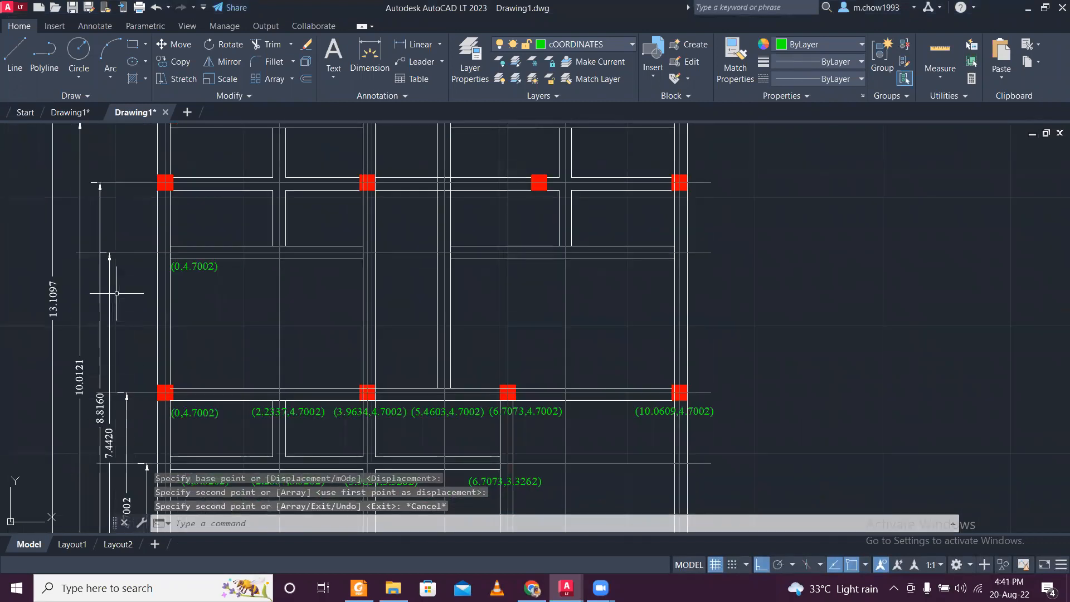
{"action": "scroll", "coordinate": [116, 293], "scroll_direction": "up", "scroll_amount": 2}
{"action": "left_click", "coordinate": [104, 370]}
{"action": "left_click", "coordinate": [105, 367]}
{"action": "key", "text": "Escape"}
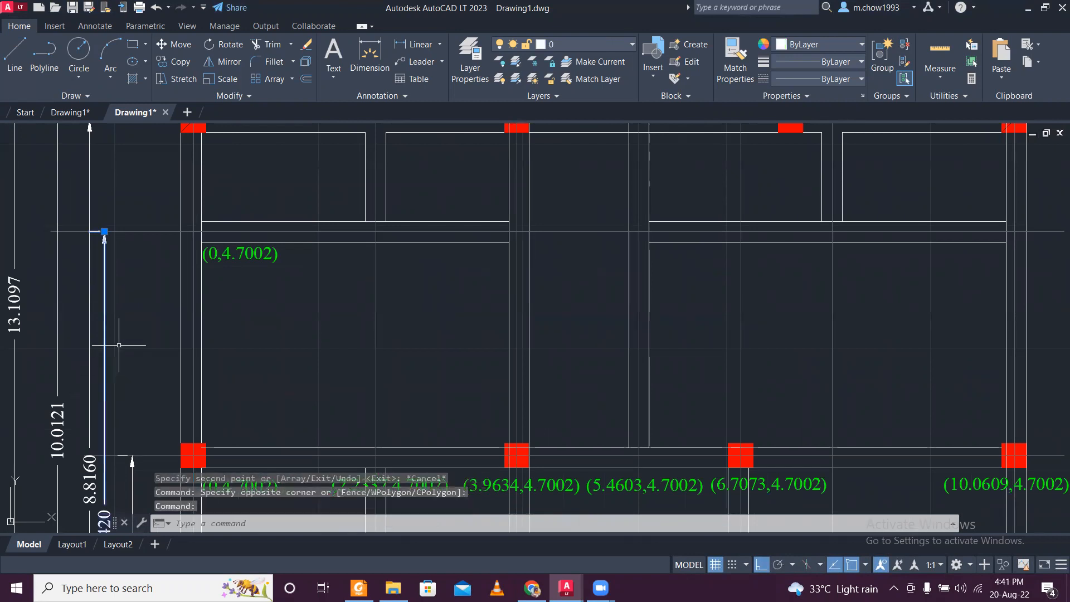
{"action": "scroll", "coordinate": [112, 413], "scroll_direction": "down", "scroll_amount": 2}
{"action": "scroll", "coordinate": [117, 480], "scroll_direction": "up", "scroll_amount": 5}
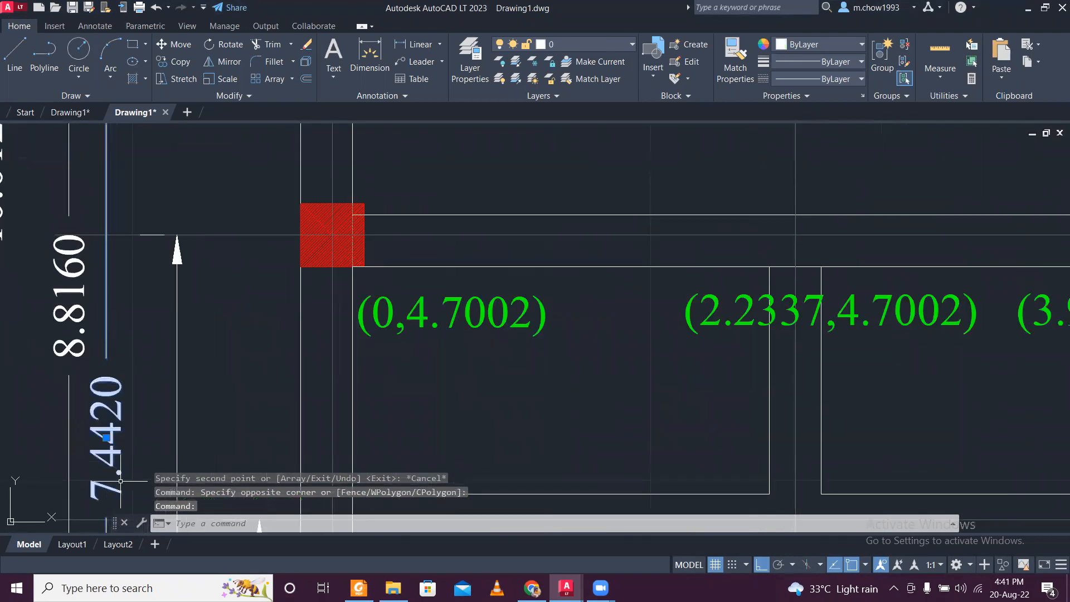
{"action": "scroll", "coordinate": [122, 463], "scroll_direction": "down", "scroll_amount": 6}
{"action": "scroll", "coordinate": [203, 370], "scroll_direction": "up", "scroll_amount": 4}
{"action": "key", "text": "Escape"}
{"action": "left_click", "coordinate": [203, 352]}
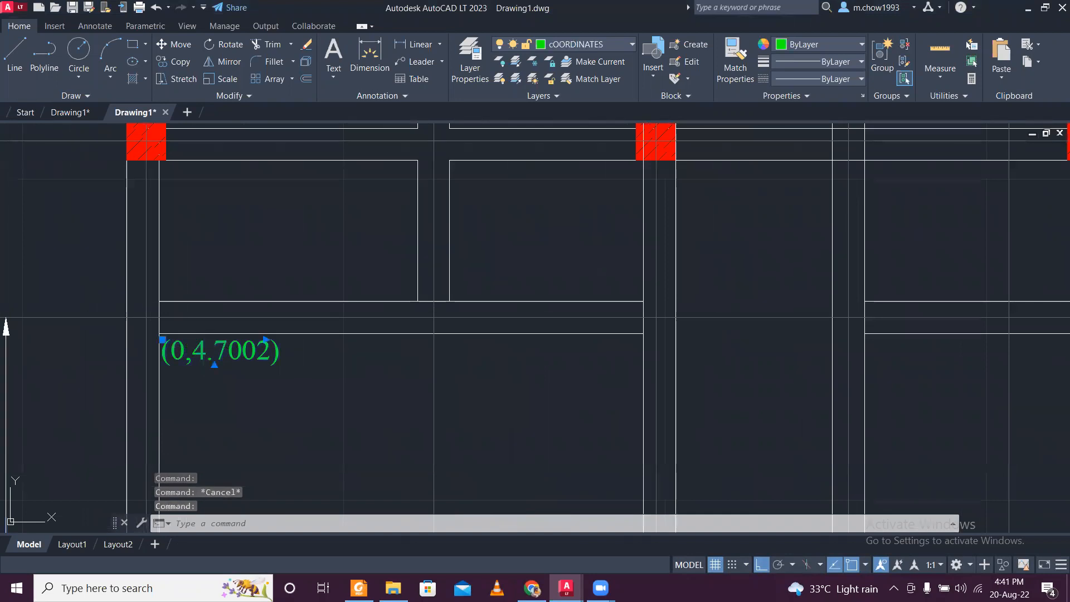
{"action": "double_click", "coordinate": [203, 351]}
{"action": "left_click_drag", "start_coordinate": [192, 352], "coordinate": [260, 353]}
{"action": "type", "text": "7.442"}
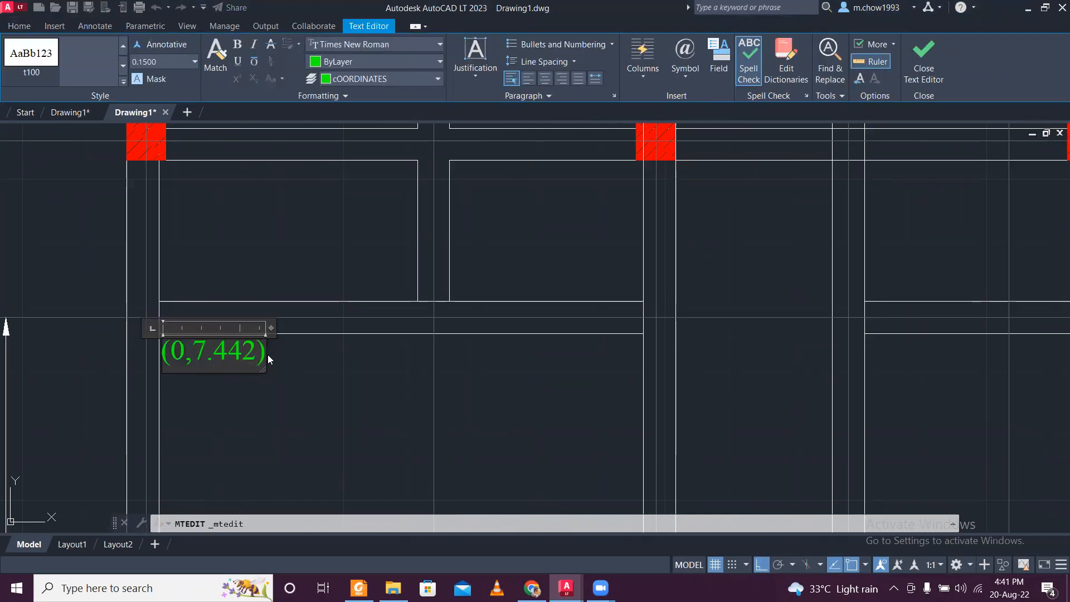
{"action": "left_click", "coordinate": [286, 389]}
- Copy the (2.2337,4.7002) label straight up to just below the wall on the 7.4420 centre line
{"action": "scroll", "coordinate": [278, 401], "scroll_direction": "down", "scroll_amount": 5}
{"action": "scroll", "coordinate": [250, 408], "scroll_direction": "up", "scroll_amount": 4}
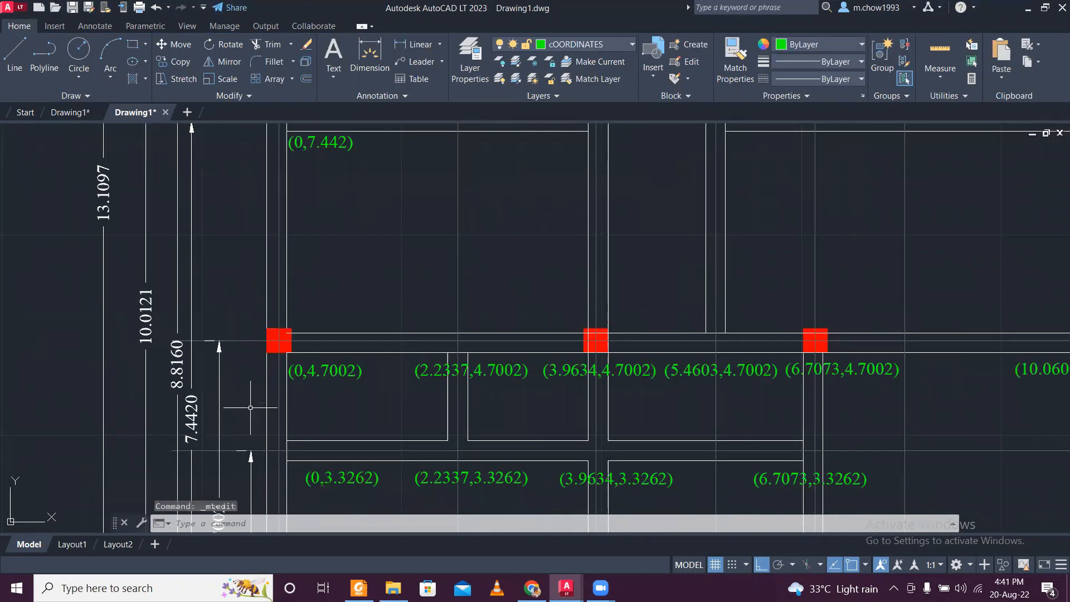
{"action": "scroll", "coordinate": [207, 362], "scroll_direction": "down", "scroll_amount": 2}
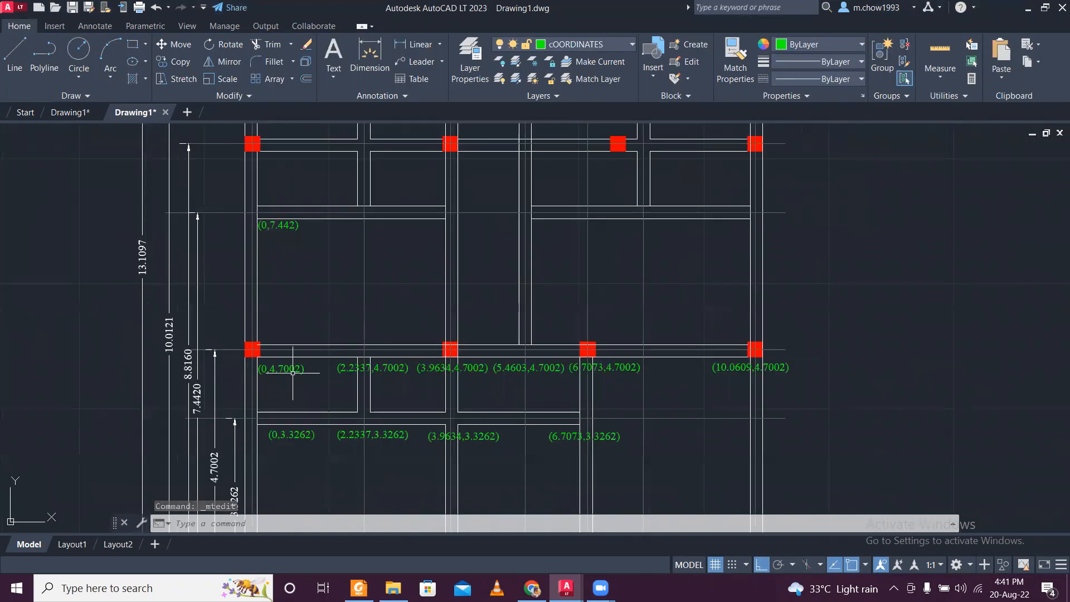
{"action": "scroll", "coordinate": [353, 366], "scroll_direction": "up", "scroll_amount": 2}
{"action": "left_click", "coordinate": [339, 359]}
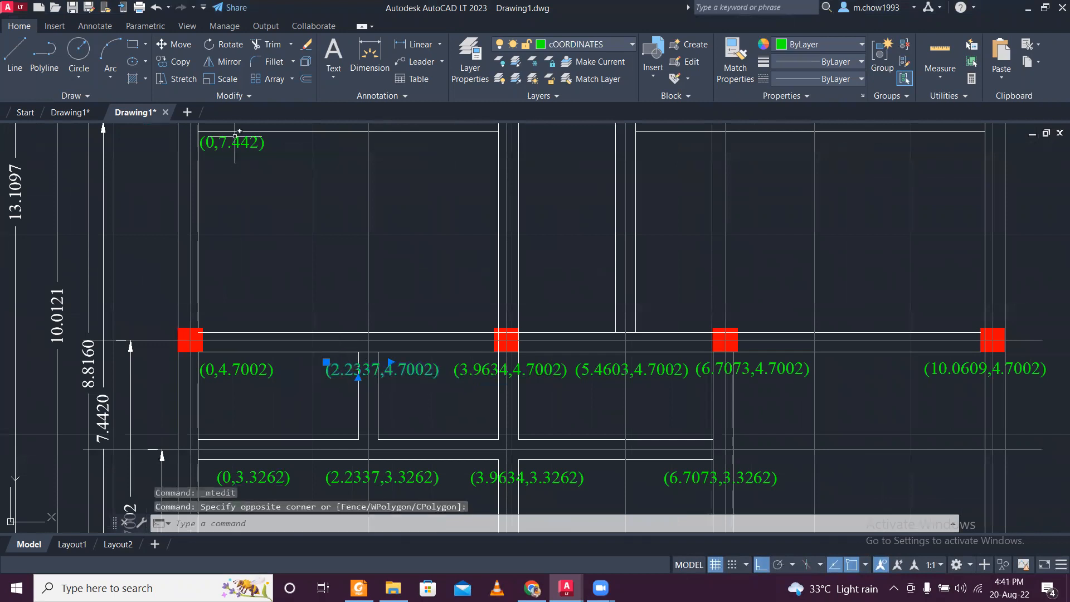
{"action": "left_click", "coordinate": [173, 61]}
{"action": "left_click", "coordinate": [350, 400]}
{"action": "middle_click_drag", "start_coordinate": [349, 247], "coordinate": [370, 380]}
{"action": "scroll", "coordinate": [369, 296], "scroll_direction": "up", "scroll_amount": 2}
{"action": "left_click", "coordinate": [366, 284]}
{"action": "key", "text": "Escape"}
- Copy 7.442 from the (0,7.442) label and replace 4.7002 in the new copy beside it, making it read (2.2337,7.442)
{"action": "left_click", "coordinate": [201, 268]}
{"action": "left_click", "coordinate": [201, 269]}
{"action": "left_click", "coordinate": [201, 266]}
{"action": "left_click", "coordinate": [201, 266]}
{"action": "left_click", "coordinate": [201, 264]}
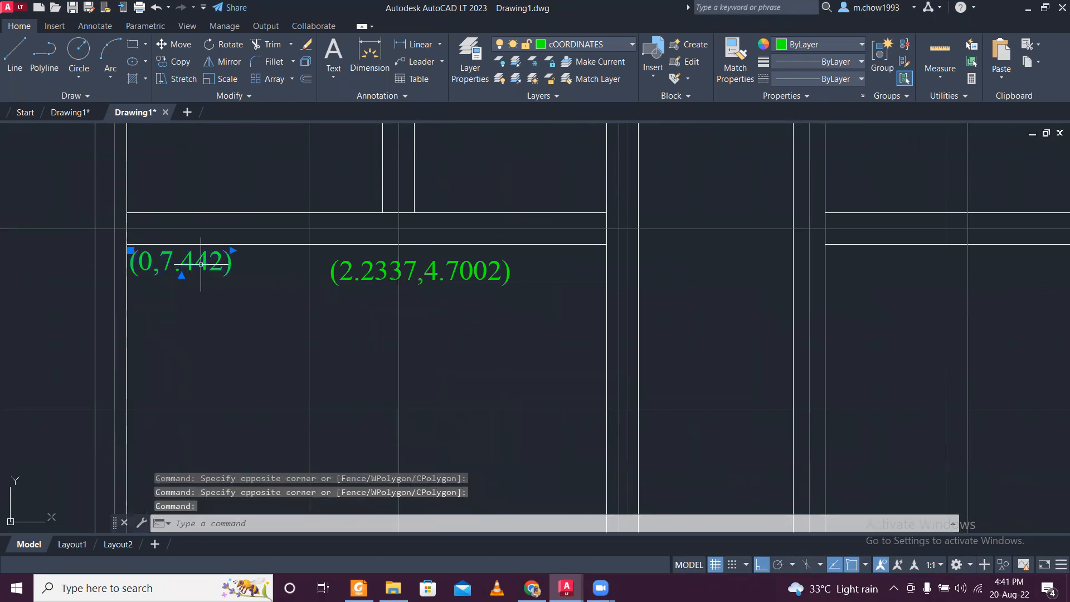
{"action": "double_click", "coordinate": [201, 265]}
{"action": "left_click_drag", "start_coordinate": [161, 265], "coordinate": [218, 263]}
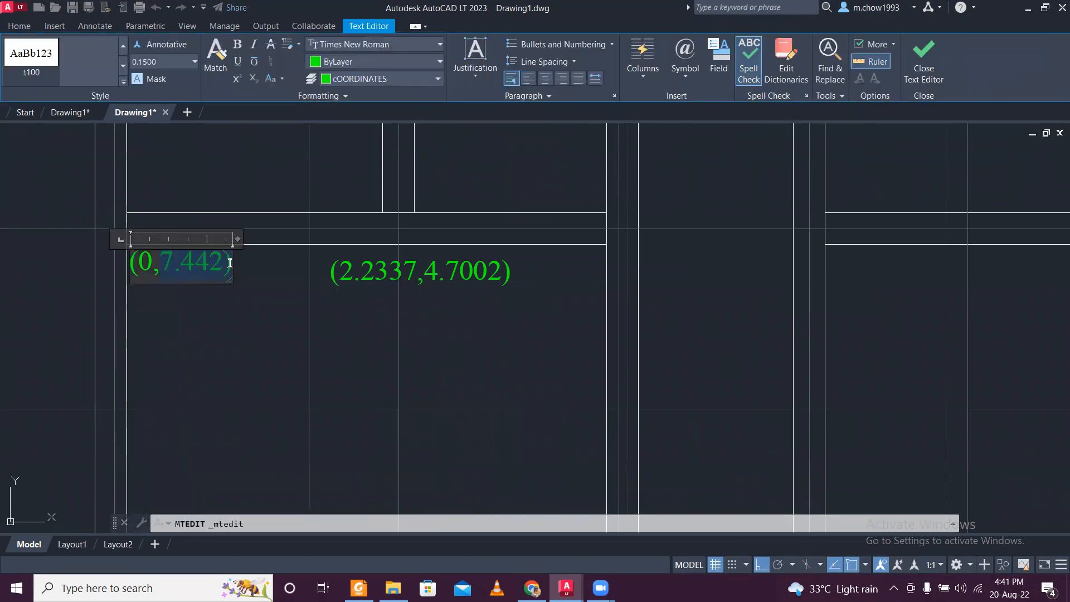
{"action": "left_click", "coordinate": [331, 289]}
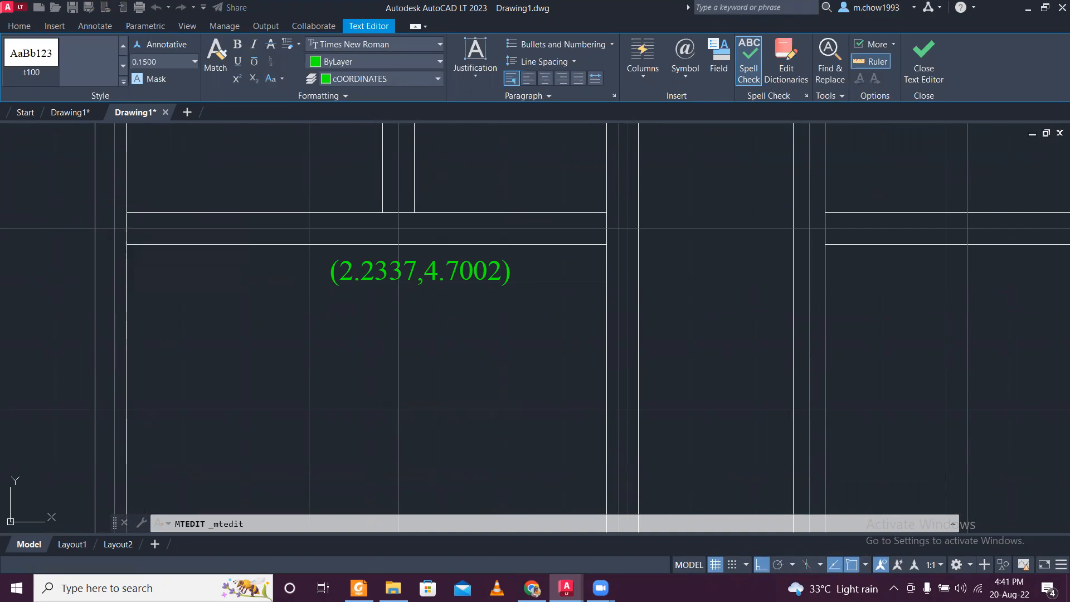
{"action": "double_click", "coordinate": [427, 275]}
{"action": "left_click_drag", "start_coordinate": [428, 274], "coordinate": [496, 277]}
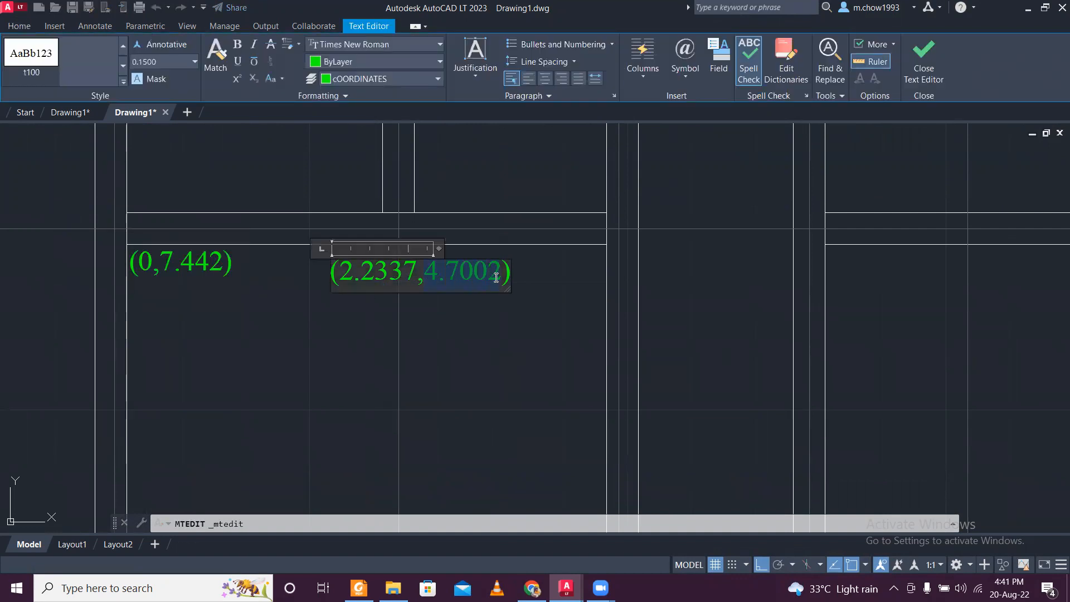
{"action": "key", "text": "ctrl+v"}
{"action": "left_click", "coordinate": [482, 295]}
- Move the (2.2337,7.442) label left onto the 2.2337 centre line and up level with the (0,7.442) label
{"action": "scroll", "coordinate": [476, 285], "scroll_direction": "down", "scroll_amount": 6}
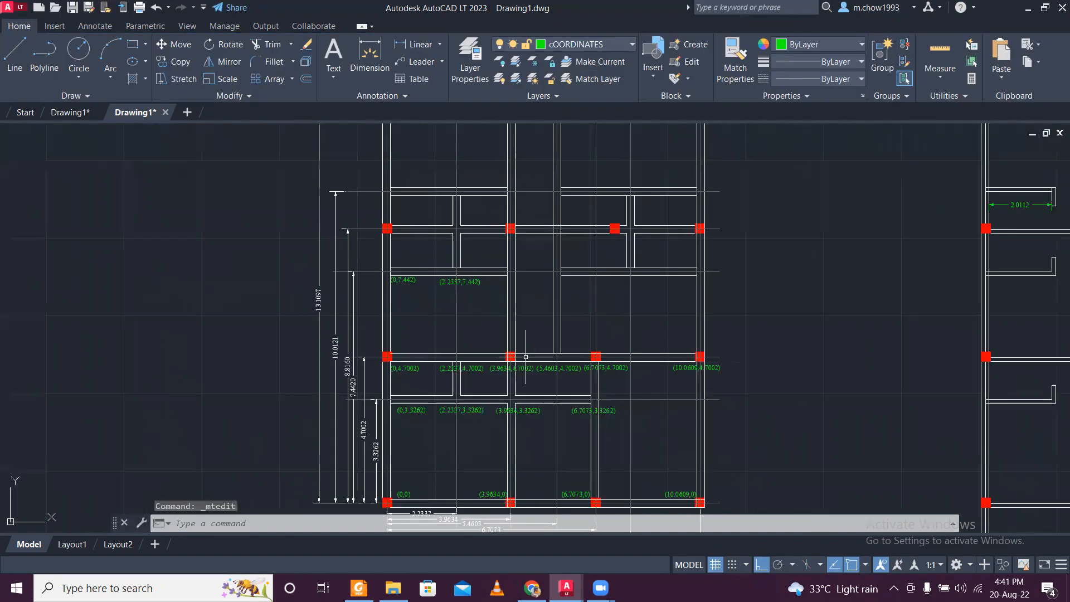
{"action": "scroll", "coordinate": [526, 357], "scroll_direction": "up", "scroll_amount": 4}
{"action": "middle_click_drag", "start_coordinate": [453, 198], "coordinate": [466, 295]}
{"action": "left_click", "coordinate": [413, 313]}
{"action": "left_click", "coordinate": [384, 262]}
{"action": "type", "text": "m"}
{"action": "key", "text": "Return"}
{"action": "left_click", "coordinate": [425, 312]}
{"action": "left_click", "coordinate": [408, 316]}
{"action": "left_click", "coordinate": [393, 287]}
{"action": "left_click", "coordinate": [378, 258]}
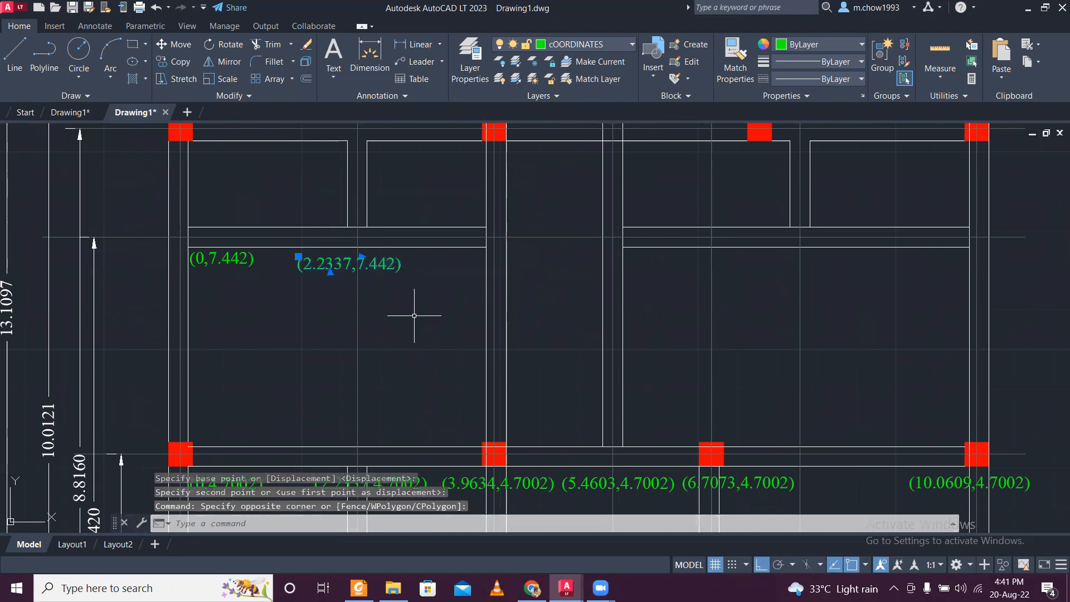
{"action": "type", "text": "m"}
{"action": "key", "text": "Return"}
{"action": "left_click", "coordinate": [432, 324]}
- Copy the (3.9634,4.7002) label straight up to just below the 7.4420 centre line
{"action": "scroll", "coordinate": [429, 330], "scroll_direction": "down", "scroll_amount": 4}
{"action": "scroll", "coordinate": [453, 384], "scroll_direction": "up", "scroll_amount": 2}
{"action": "scroll", "coordinate": [437, 404], "scroll_direction": "up", "scroll_amount": 4}
{"action": "left_click", "coordinate": [444, 391]}
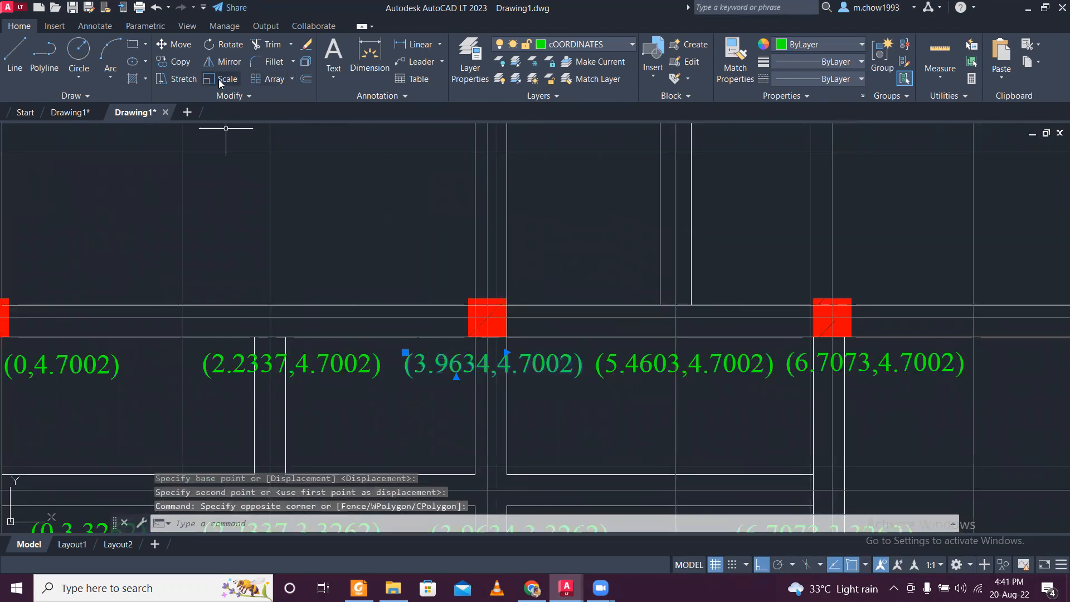
{"action": "left_click", "coordinate": [177, 63]}
{"action": "left_click", "coordinate": [444, 377]}
{"action": "scroll", "coordinate": [417, 304], "scroll_direction": "down", "scroll_amount": 2}
{"action": "middle_click_drag", "start_coordinate": [415, 227], "coordinate": [433, 350]}
{"action": "scroll", "coordinate": [436, 347], "scroll_direction": "up", "scroll_amount": 1}
{"action": "scroll", "coordinate": [443, 356], "scroll_direction": "up", "scroll_amount": 1}
{"action": "left_click", "coordinate": [443, 290]}
{"action": "key", "text": "Escape"}
- Move the upper (3.9634,4.7002) label up level with the (2.2337,7.442) label and slightly to the left
{"action": "scroll", "coordinate": [445, 271], "scroll_direction": "down", "scroll_amount": 2}
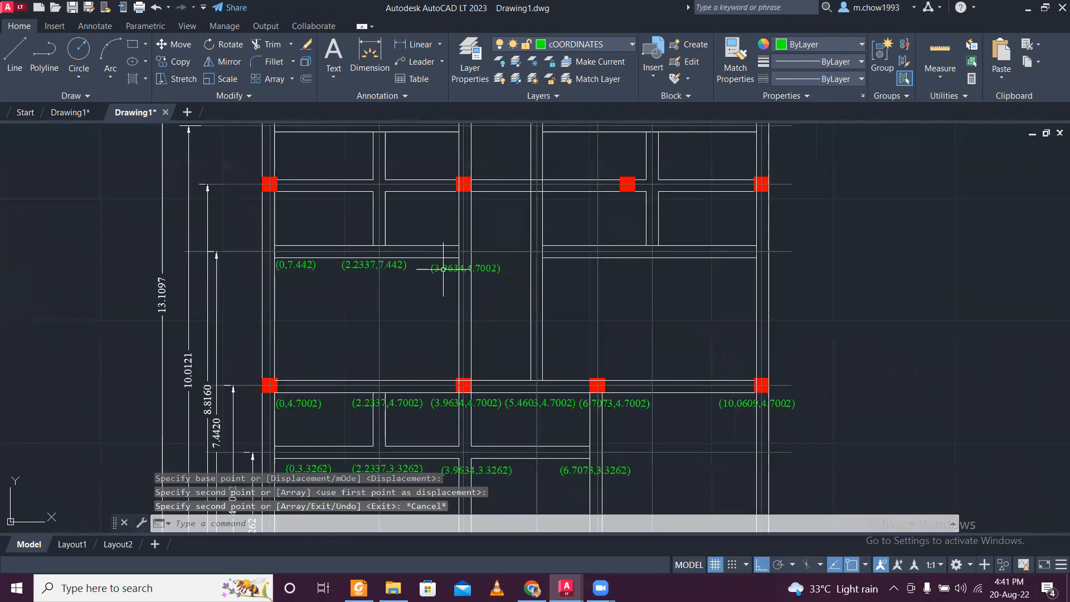
{"action": "scroll", "coordinate": [457, 259], "scroll_direction": "up", "scroll_amount": 2}
{"action": "left_click", "coordinate": [532, 319]}
{"action": "left_click", "coordinate": [515, 259]}
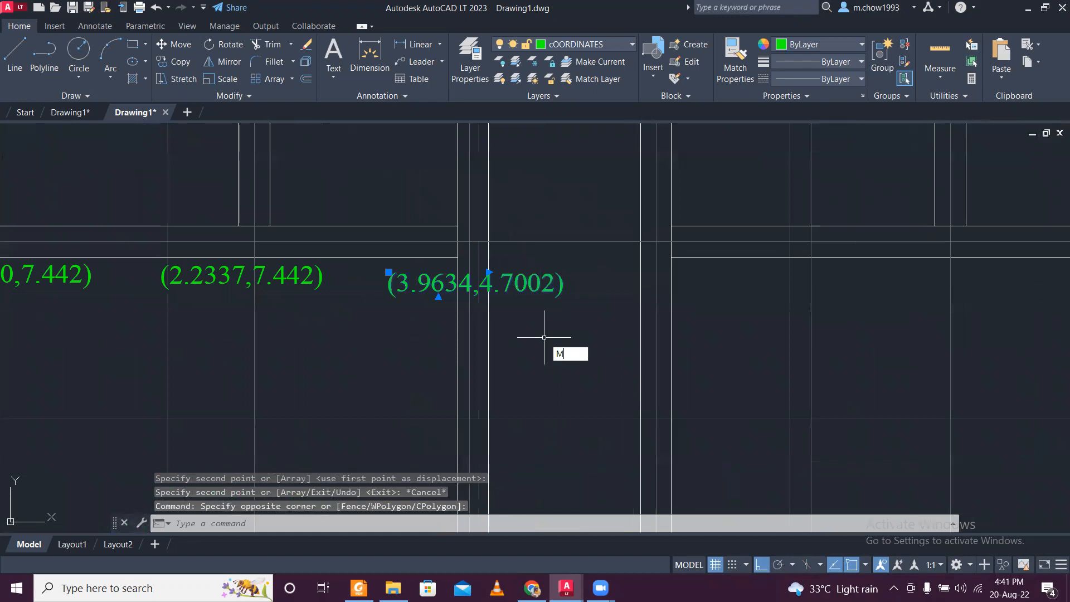
{"action": "key", "text": "Return"}
{"action": "left_click", "coordinate": [552, 362]}
{"action": "left_click", "coordinate": [551, 355]}
{"action": "left_click", "coordinate": [556, 316]}
{"action": "left_click", "coordinate": [533, 263]}
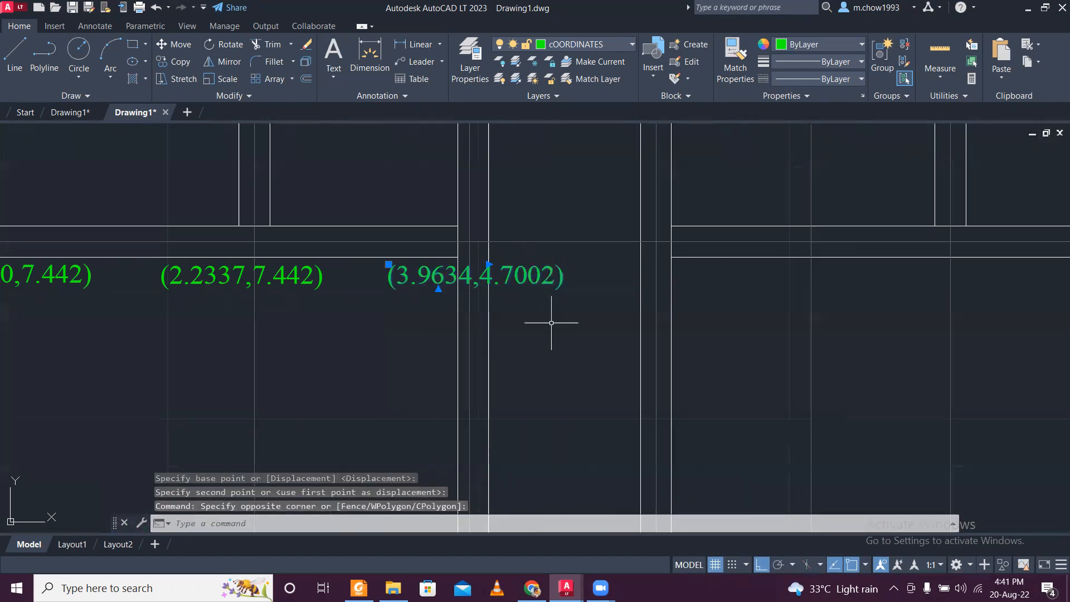
{"action": "key", "text": "Return"}
{"action": "left_click", "coordinate": [575, 354]}
{"action": "left_click", "coordinate": [547, 361]}
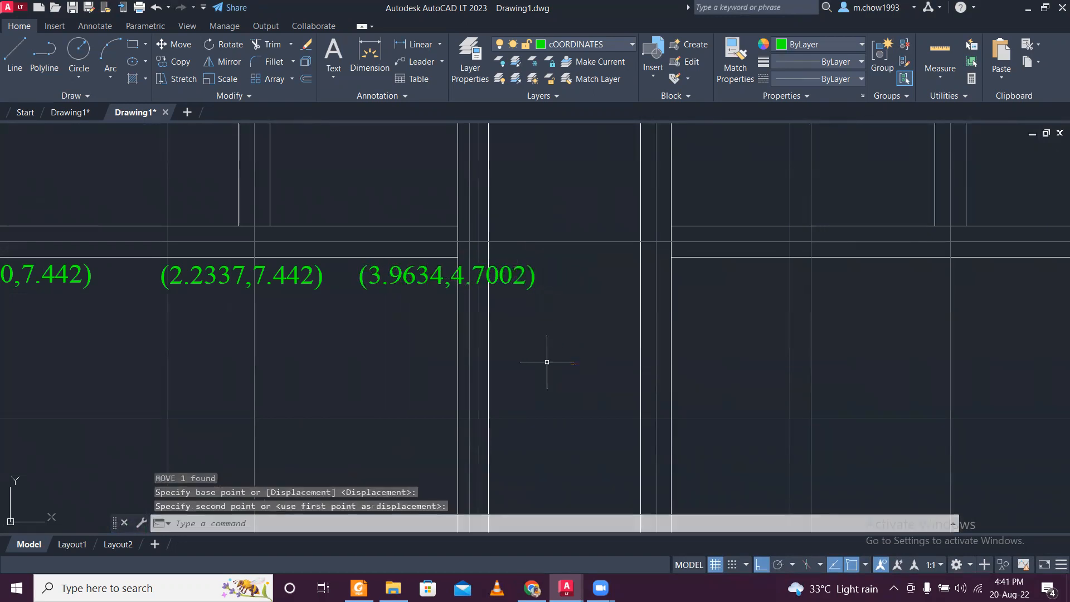
- Copy 7.442 from the (2.2337,7.442) label and replace 4.7002 in the label beside it, making it read (3.9634,7.442)
{"action": "double_click", "coordinate": [255, 281]}
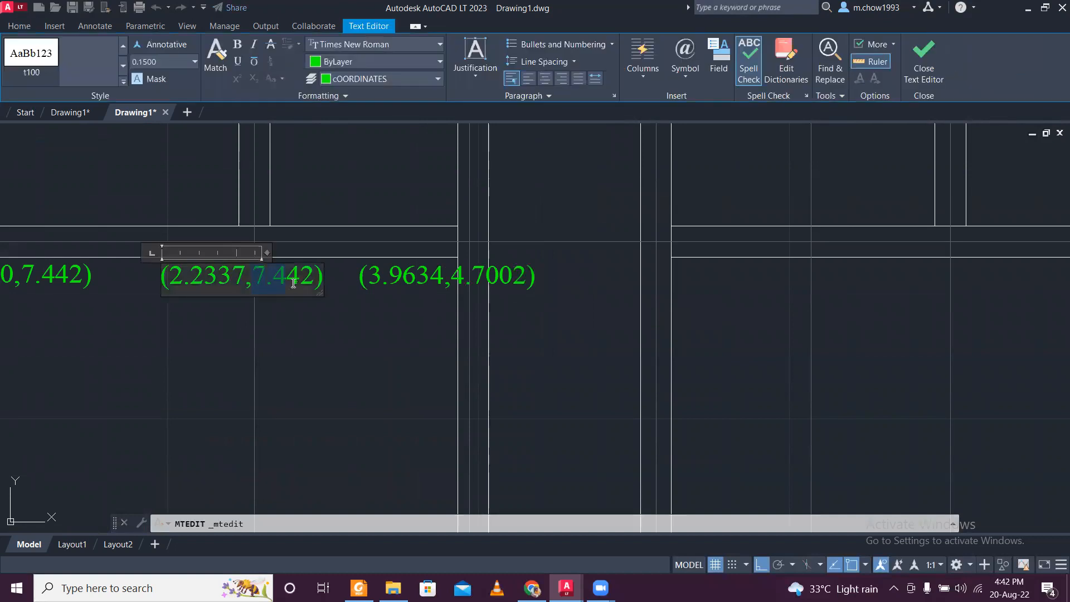
{"action": "left_click", "coordinate": [397, 285]}
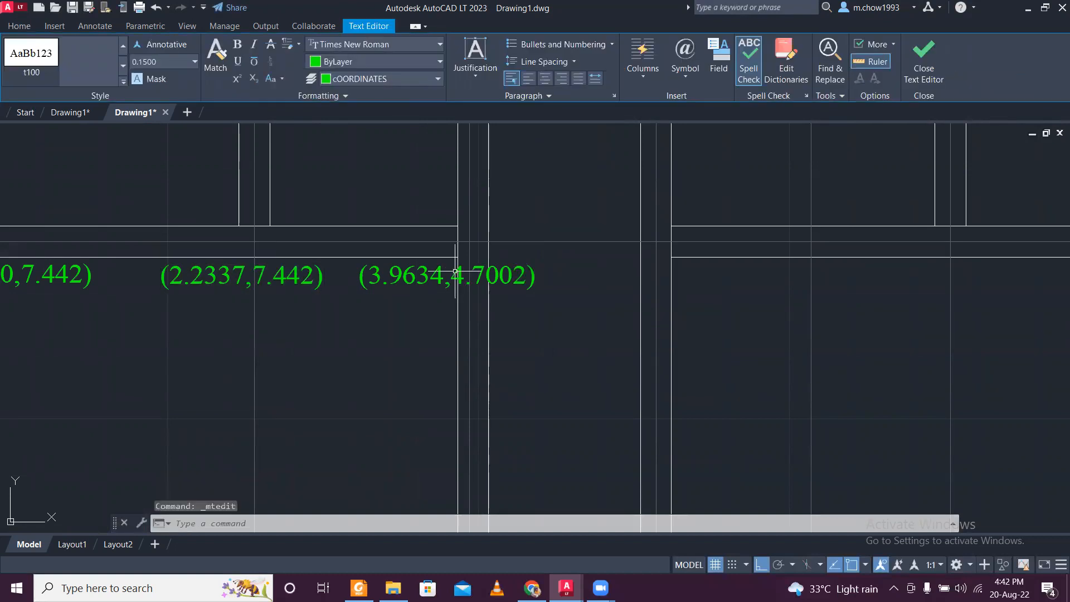
{"action": "left_click", "coordinate": [446, 281]}
{"action": "double_click", "coordinate": [444, 284]}
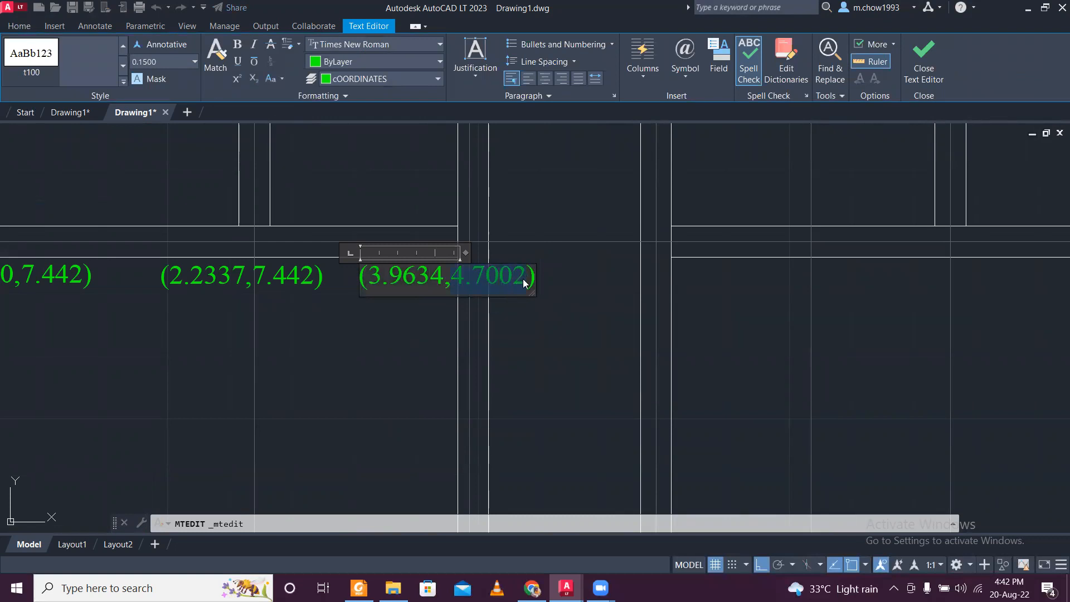
{"action": "type", "text": "7.442"}
{"action": "left_click", "coordinate": [524, 334]}
- Copy the (5.4603,4.7002) label straight up to just below the 7.4420 centre line
{"action": "scroll", "coordinate": [535, 323], "scroll_direction": "down", "scroll_amount": 5}
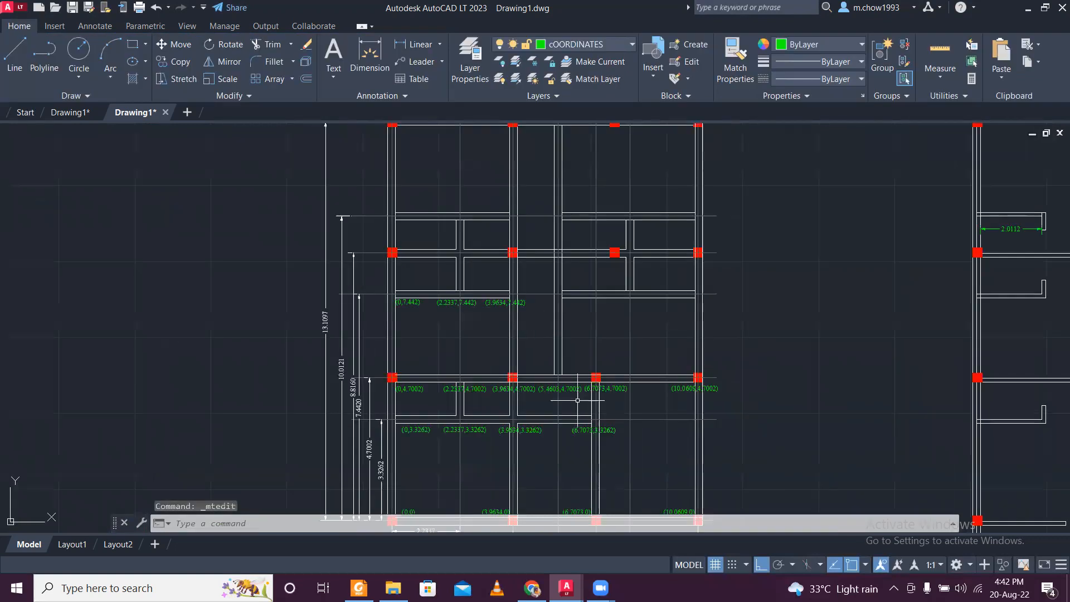
{"action": "scroll", "coordinate": [578, 400], "scroll_direction": "up", "scroll_amount": 4}
{"action": "left_click", "coordinate": [562, 371]}
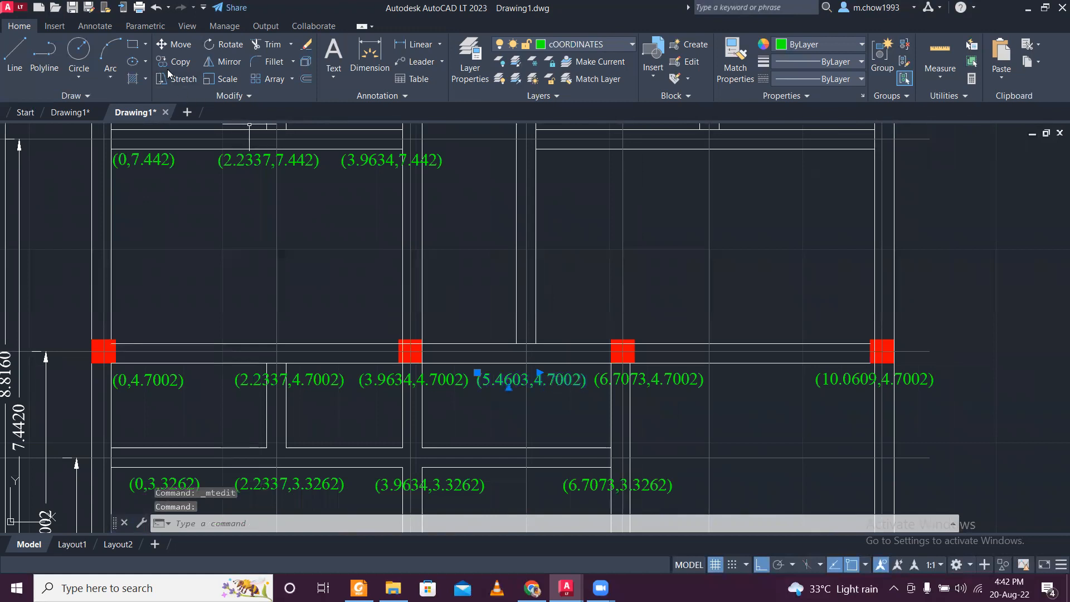
{"action": "left_click", "coordinate": [169, 64]}
{"action": "left_click", "coordinate": [484, 386]}
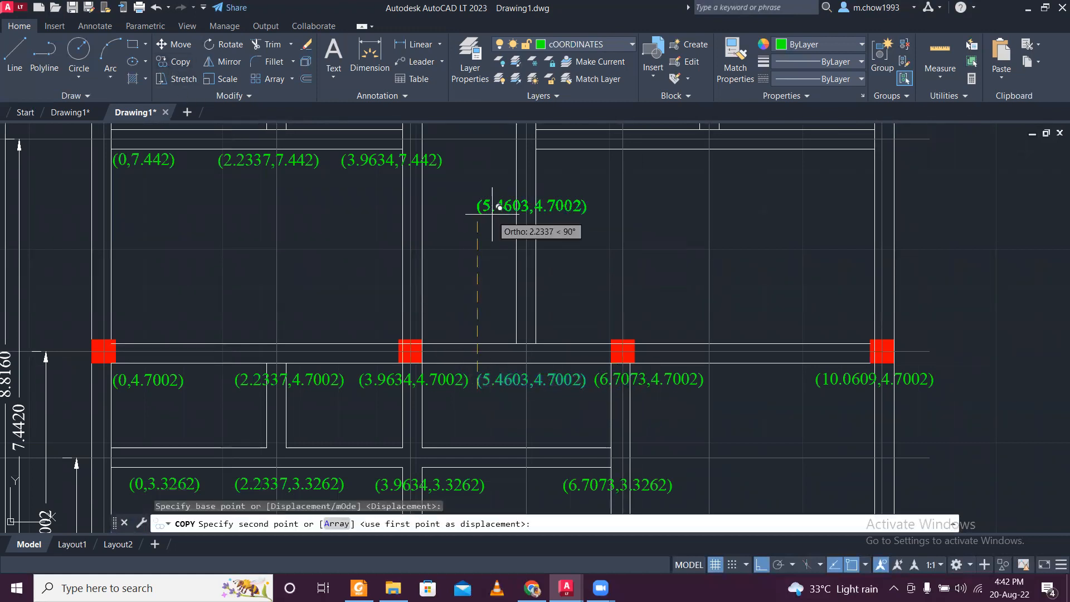
{"action": "scroll", "coordinate": [492, 213], "scroll_direction": "up", "scroll_amount": 4}
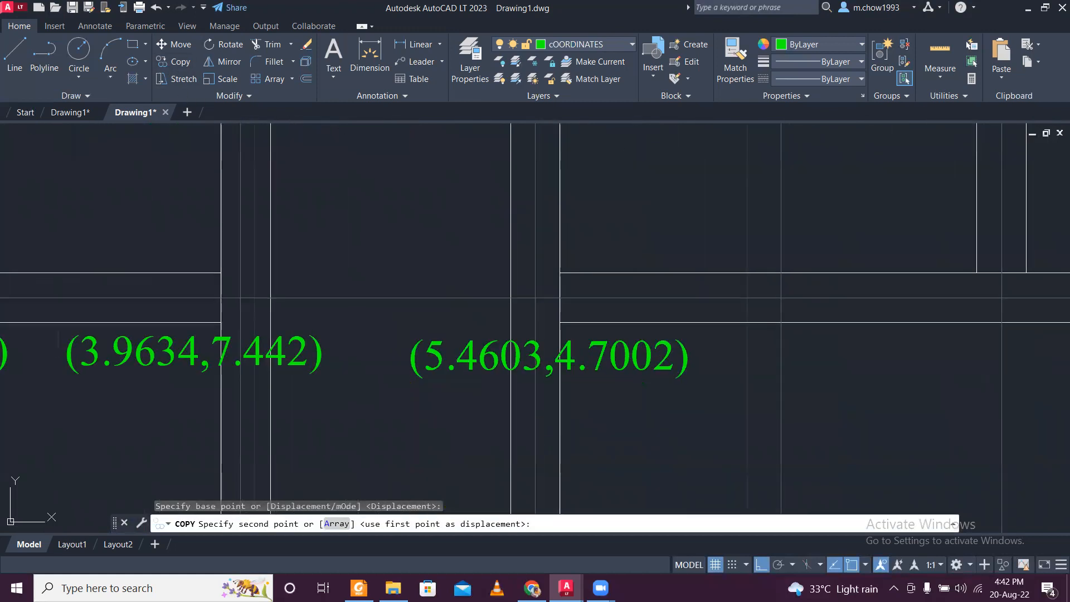
{"action": "left_click", "coordinate": [418, 372]}
{"action": "key", "text": "Escape"}
- Replace 4.7002 with 7.442 in the upper copy on the 5.4603 centre line, making it read (5.4603,7.442)
{"action": "scroll", "coordinate": [338, 355], "scroll_direction": "down", "scroll_amount": 4}
{"action": "middle_click_drag", "start_coordinate": [504, 421], "coordinate": [441, 270]}
{"action": "scroll", "coordinate": [454, 292], "scroll_direction": "down", "scroll_amount": 2}
{"action": "middle_click_drag", "start_coordinate": [489, 296], "coordinate": [496, 320]}
{"action": "scroll", "coordinate": [422, 233], "scroll_direction": "up", "scroll_amount": 6}
{"action": "scroll", "coordinate": [282, 301], "scroll_direction": "down", "scroll_amount": 4}
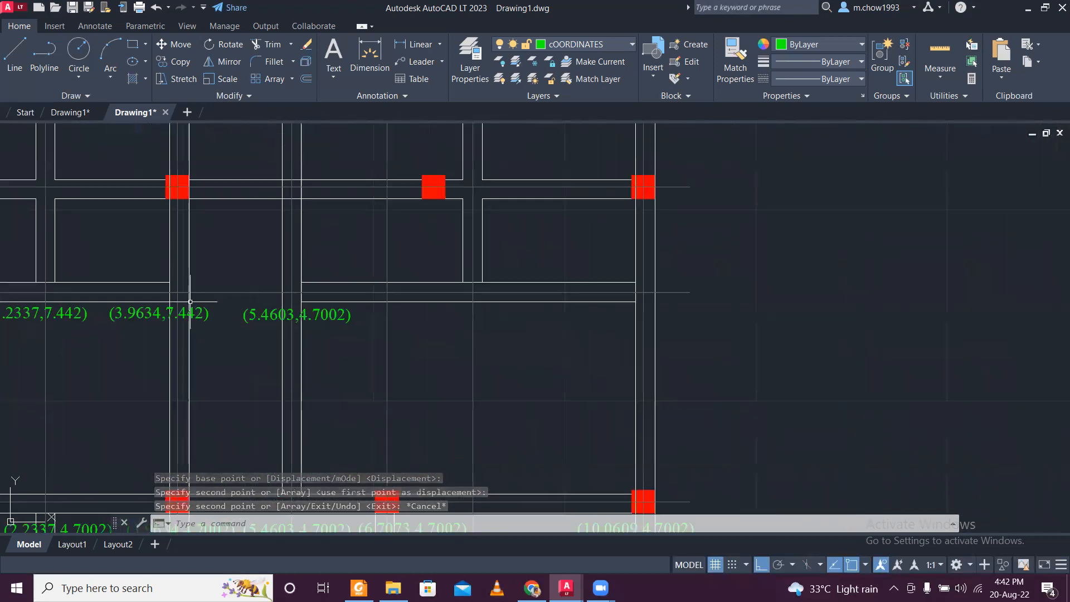
{"action": "scroll", "coordinate": [190, 302], "scroll_direction": "up", "scroll_amount": 4}
{"action": "left_click", "coordinate": [479, 339]}
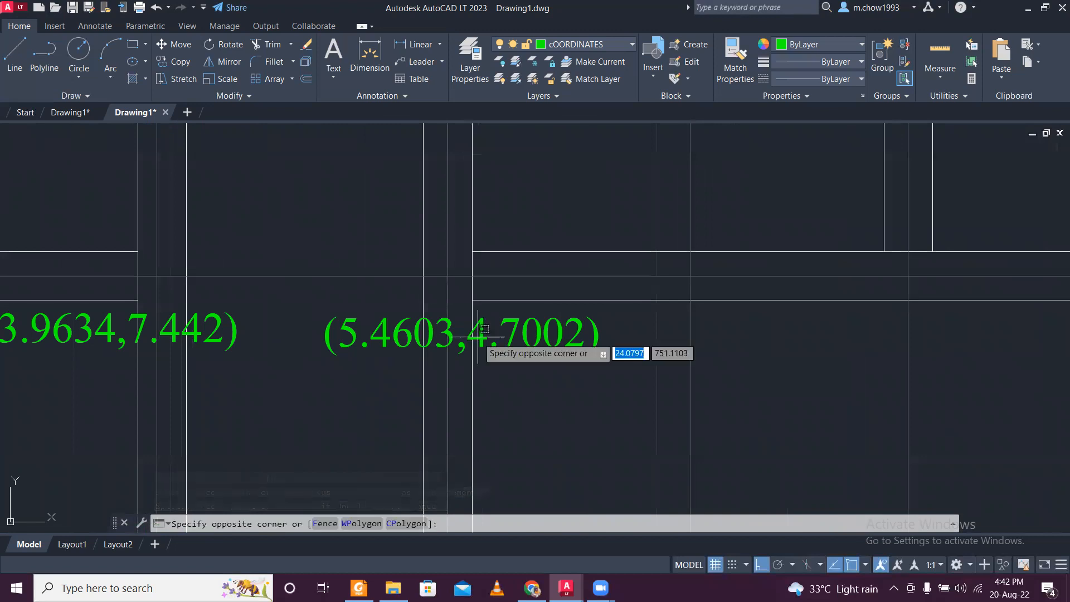
{"action": "left_click", "coordinate": [479, 339]}
{"action": "double_click", "coordinate": [482, 336]}
{"action": "left_click_drag", "start_coordinate": [467, 334], "coordinate": [591, 327]}
{"action": "type", "text": "7.442"}
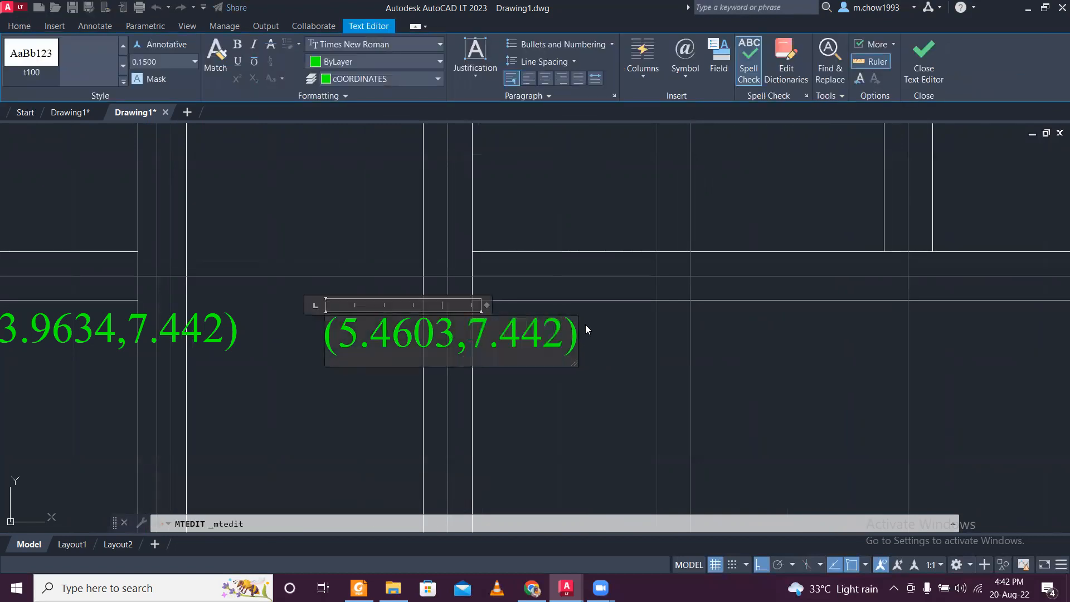
{"action": "left_click", "coordinate": [586, 329]}
- Copy the (10.0609,4.7002) label straight up to just below the wall on the 7.4420 centre line
{"action": "scroll", "coordinate": [585, 382], "scroll_direction": "down", "scroll_amount": 5}
{"action": "mouse_move", "coordinate": [617, 407]}
{"action": "middle_mouse_down"}
{"action": "mouse_move", "coordinate": [540, 349]}
{"action": "mouse_move", "coordinate": [517, 380]}
{"action": "mouse_move", "coordinate": [459, 404]}
{"action": "middle_mouse_up"}
{"action": "scroll", "coordinate": [549, 407], "scroll_direction": "up", "scroll_amount": 2}
{"action": "left_click", "coordinate": [570, 480]}
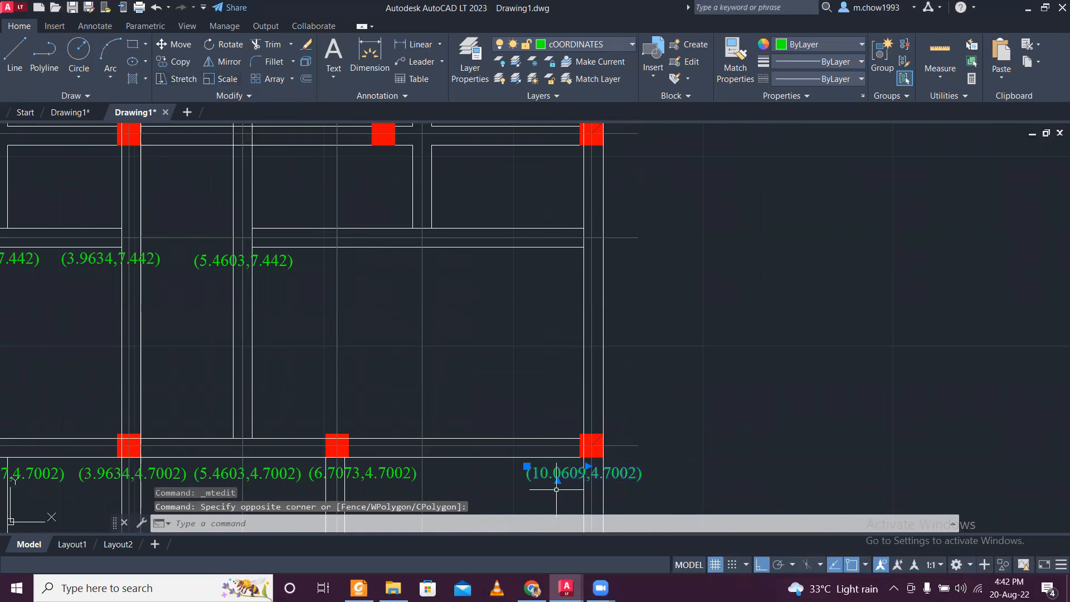
{"action": "left_click", "coordinate": [174, 61]}
{"action": "left_click", "coordinate": [527, 466]}
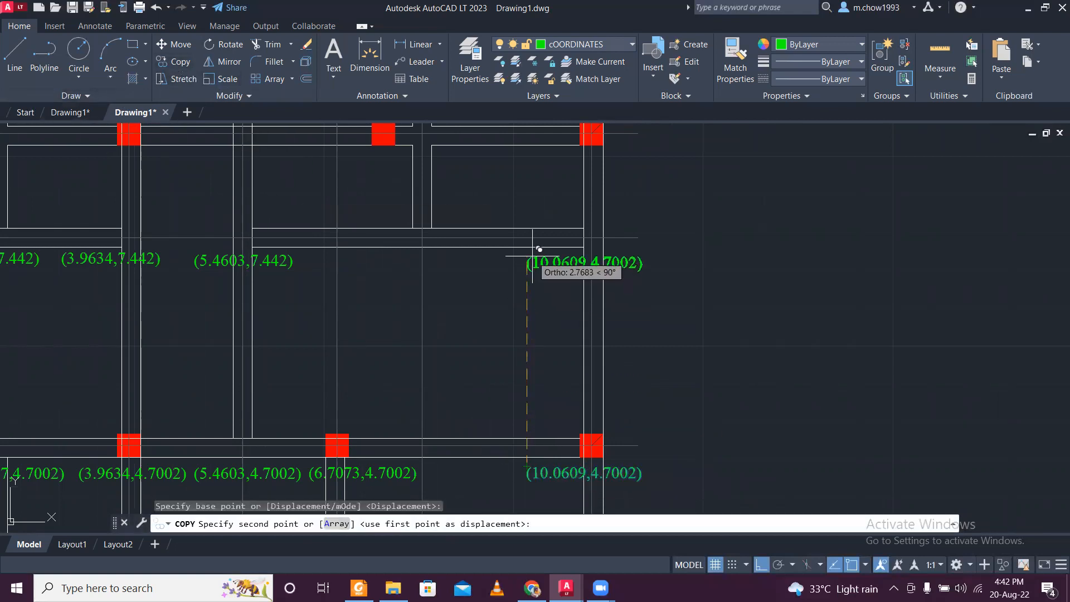
{"action": "left_click", "coordinate": [538, 256]}
{"action": "key", "text": "Escape"}
- Replace 4.7002 with 7.442 in the upper copy on the 10.0609 centre line, making it read (10.0609,7.442)
{"action": "double_click", "coordinate": [596, 263]}
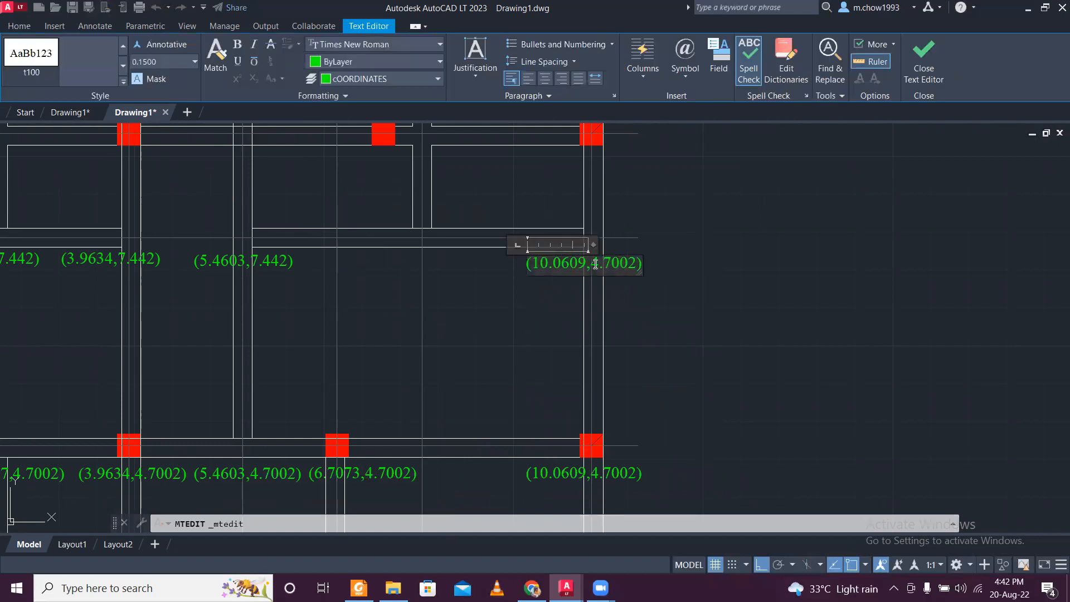
{"action": "type", "text": "7.442"}
{"action": "left_click", "coordinate": [312, 294]}
- Copy the (5.4603,7.442) label horizontally to below the wall junction just before the (10.0609,7.442) label
{"action": "left_click", "coordinate": [301, 273]}
{"action": "left_click", "coordinate": [273, 259]}
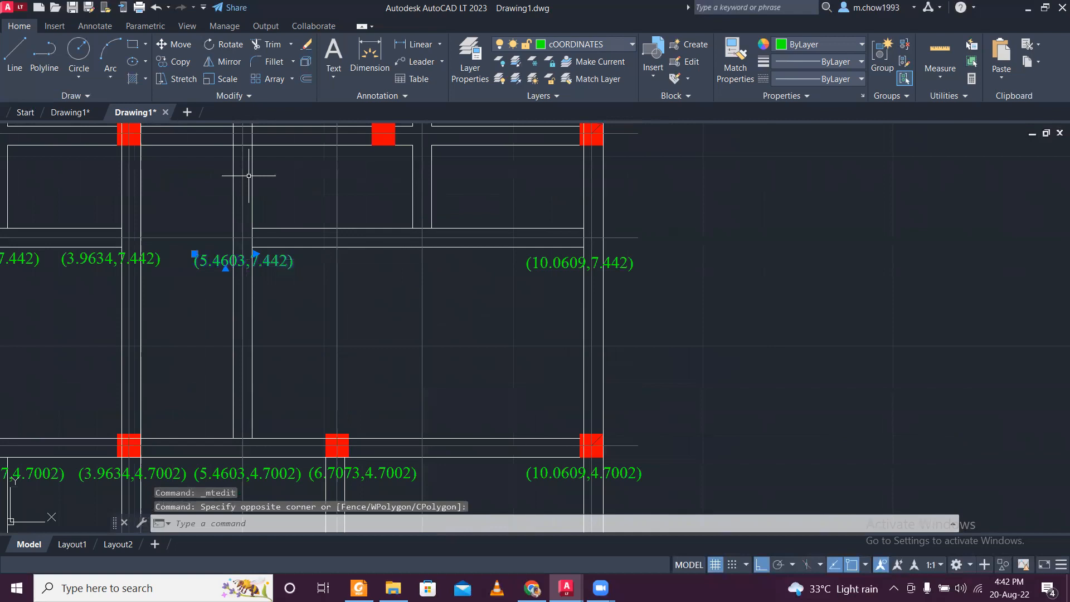
{"action": "left_click", "coordinate": [174, 65]}
{"action": "left_click", "coordinate": [270, 282]}
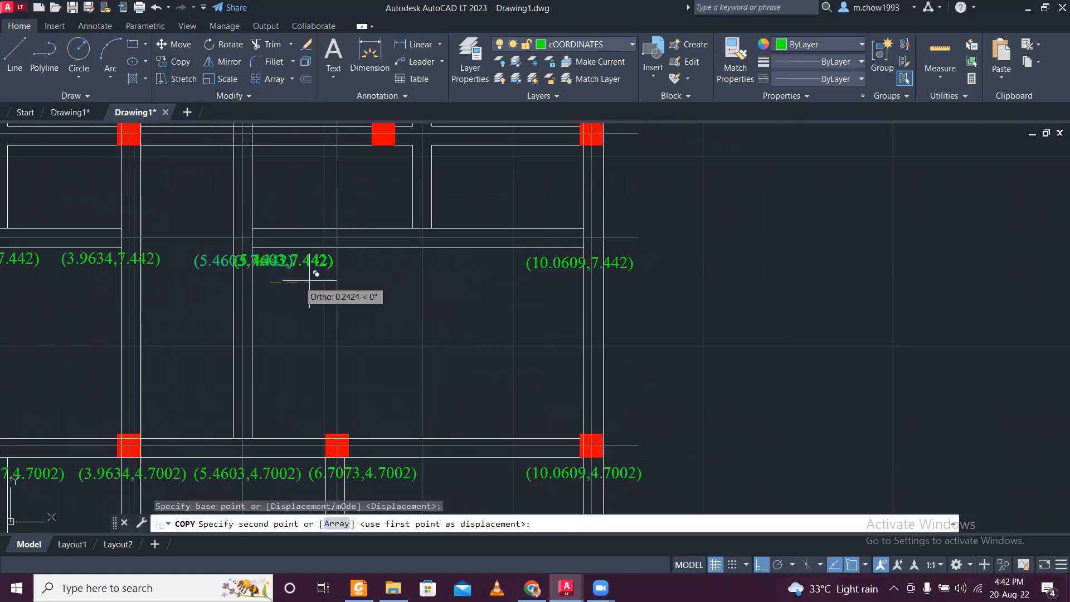
{"action": "left_click", "coordinate": [447, 279]}
{"action": "key", "text": "Escape"}
{"action": "scroll", "coordinate": [446, 280], "scroll_direction": "down", "scroll_amount": 4}
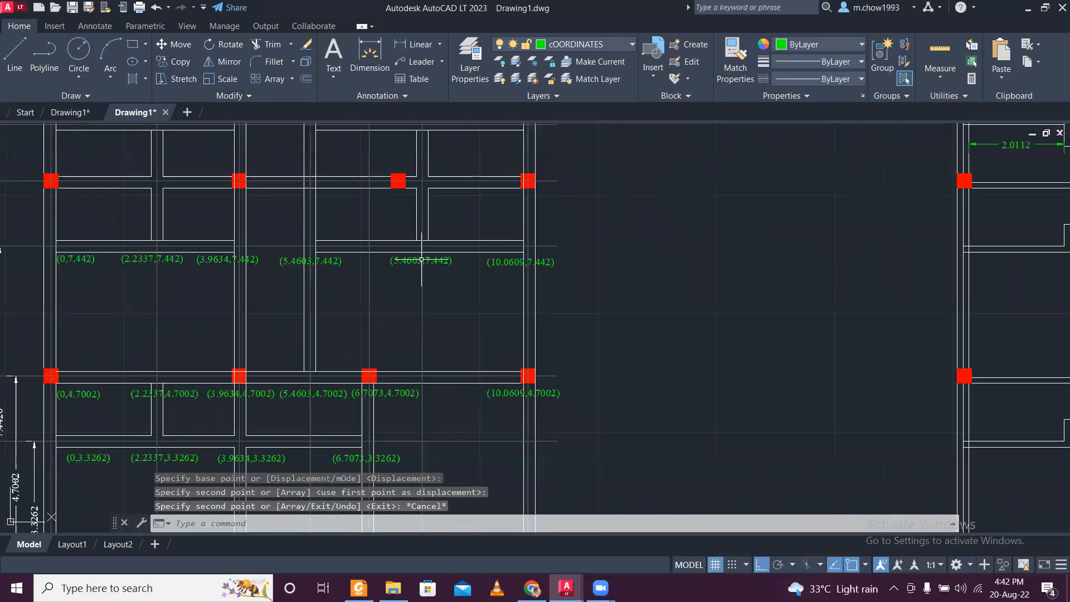
- Replace 5.4603 with 7.8272 in the label copied before (10.0609,7.442), making it read (7.8272,7.442)
{"action": "middle_click_drag", "start_coordinate": [414, 446], "coordinate": [406, 321]}
{"action": "scroll", "coordinate": [401, 399], "scroll_direction": "up", "scroll_amount": 4}
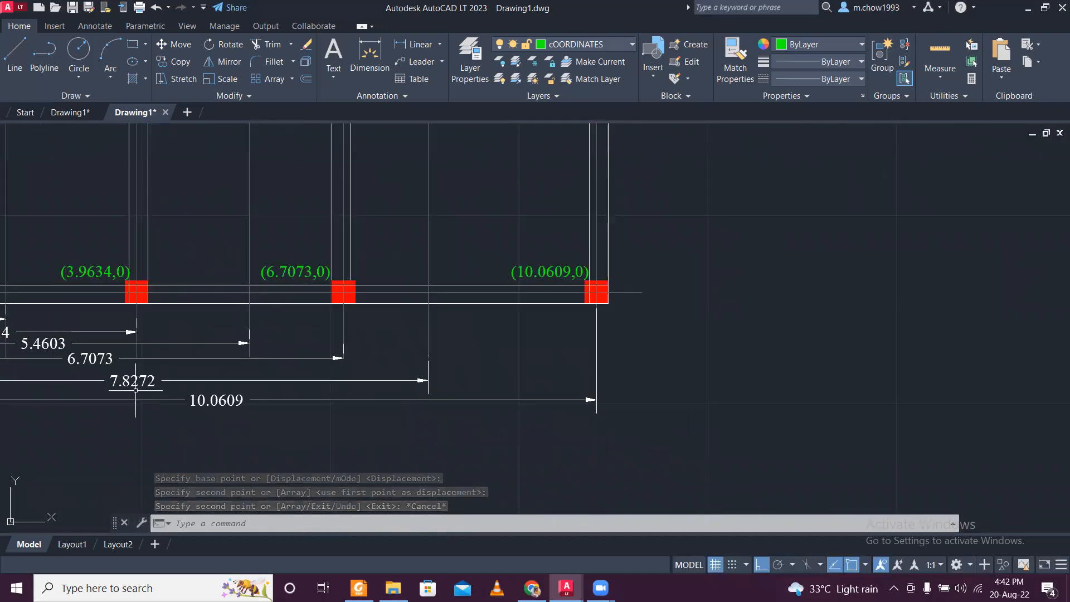
{"action": "scroll", "coordinate": [200, 375], "scroll_direction": "down", "scroll_amount": 4}
{"action": "scroll", "coordinate": [289, 262], "scroll_direction": "up", "scroll_amount": 4}
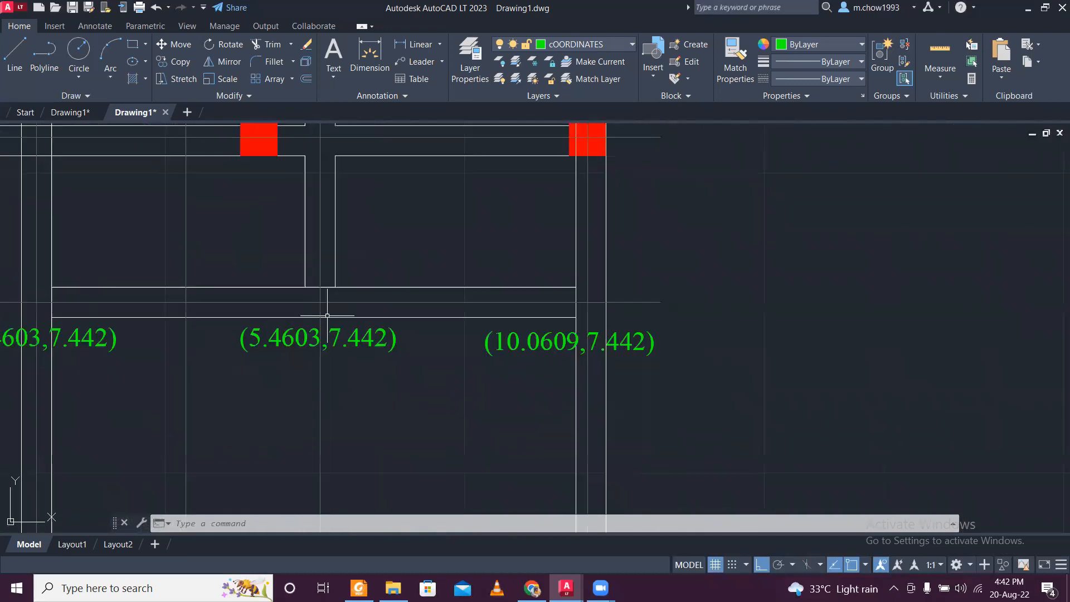
{"action": "double_click", "coordinate": [285, 339]}
{"action": "left_click_drag", "start_coordinate": [255, 342], "coordinate": [315, 343]}
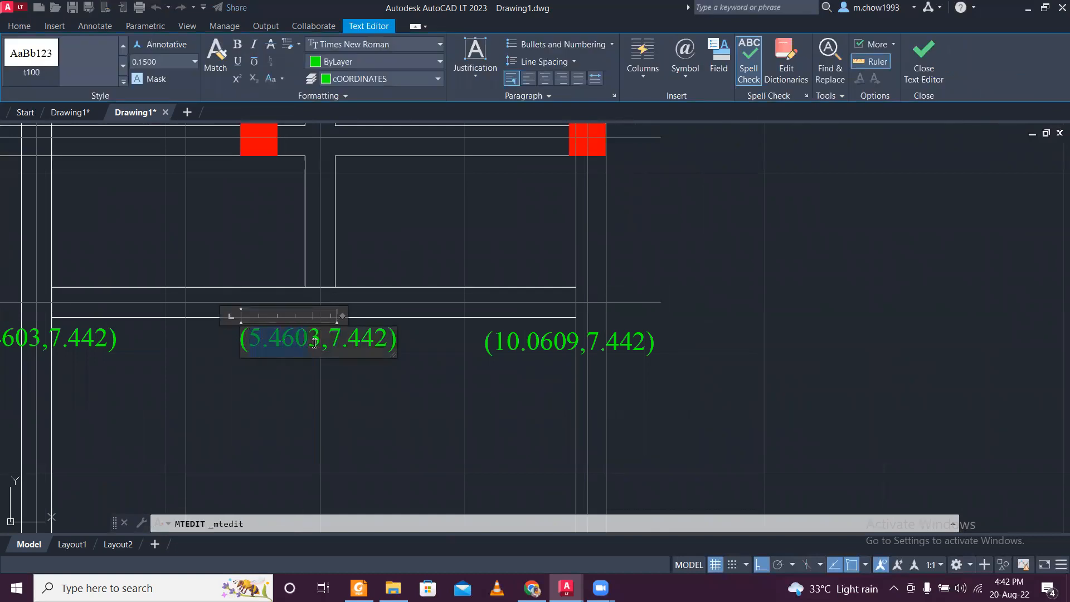
{"action": "type", "text": "7.8272"}
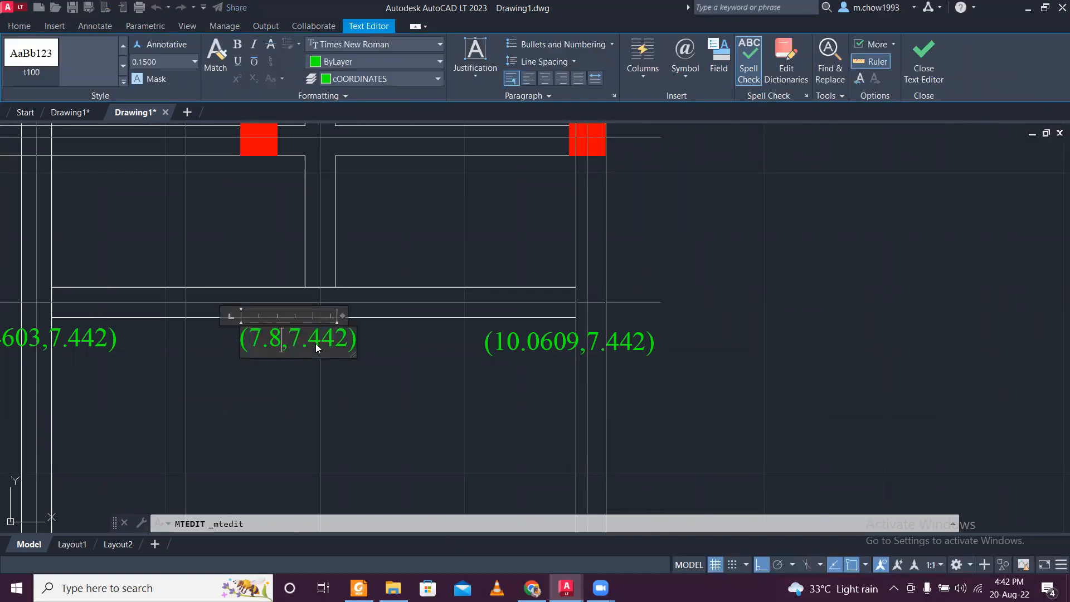
{"action": "left_click", "coordinate": [360, 418]}
- Copy all six labels of the 7.442 row straight up to just below the wall on the next horizontal centre line
{"action": "scroll", "coordinate": [382, 317], "scroll_direction": "down", "scroll_amount": 8}
{"action": "scroll", "coordinate": [282, 495], "scroll_direction": "up", "scroll_amount": 6}
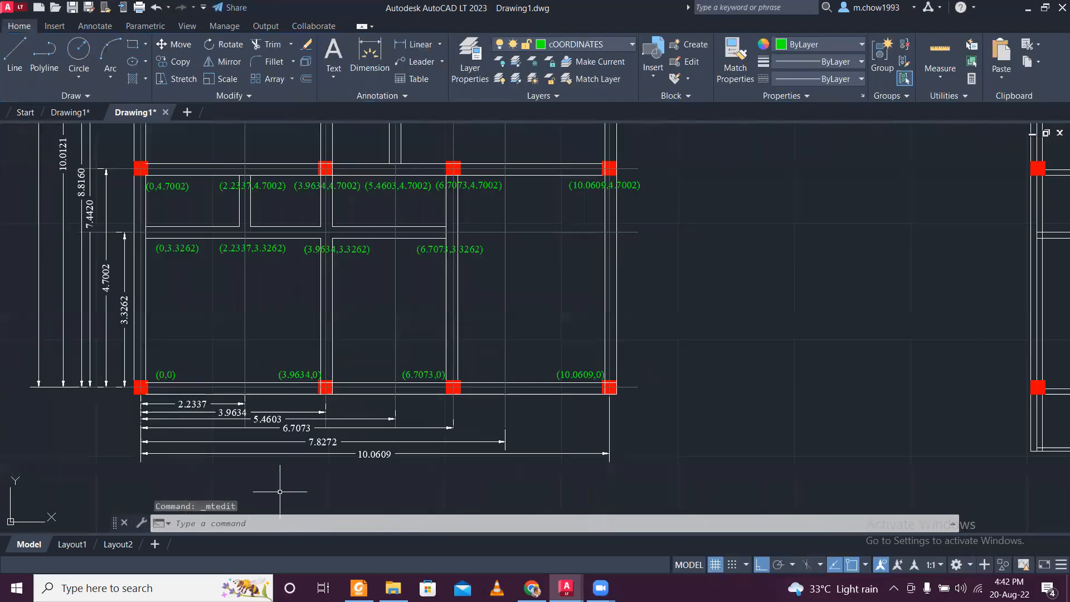
{"action": "scroll", "coordinate": [281, 491], "scroll_direction": "down", "scroll_amount": 10}
{"action": "scroll", "coordinate": [351, 424], "scroll_direction": "up", "scroll_amount": 6}
{"action": "scroll", "coordinate": [164, 456], "scroll_direction": "up", "scroll_amount": 2}
{"action": "middle_click_drag", "start_coordinate": [147, 453], "coordinate": [559, 419]}
{"action": "middle_click_drag", "start_coordinate": [382, 354], "coordinate": [361, 397]}
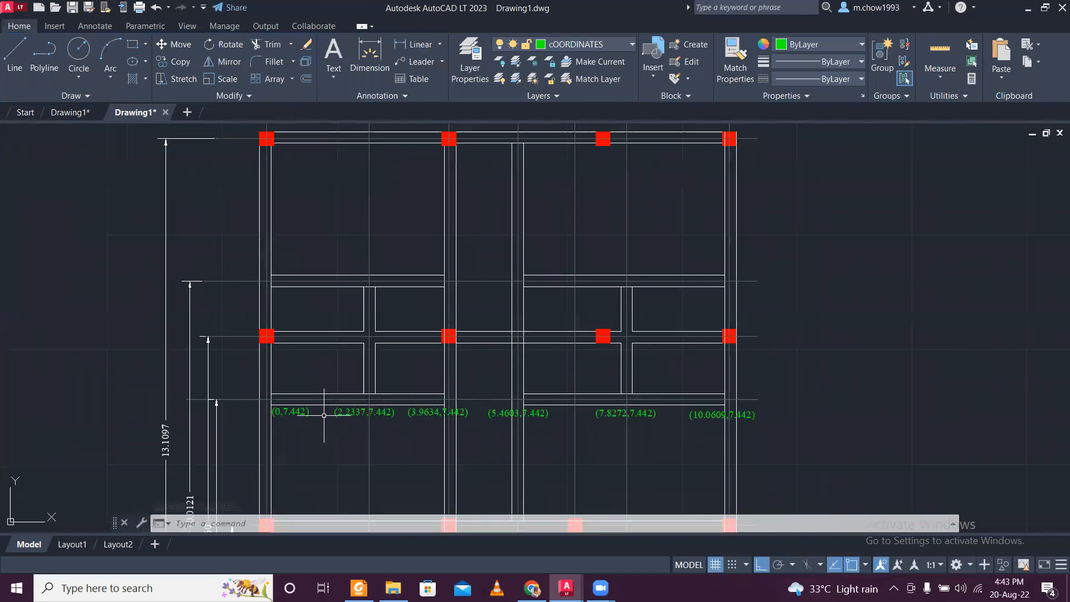
{"action": "scroll", "coordinate": [323, 417], "scroll_direction": "up", "scroll_amount": 4}
{"action": "left_click", "coordinate": [308, 429]}
{"action": "left_click", "coordinate": [250, 384]}
{"action": "key", "text": "Escape"}
{"action": "left_click", "coordinate": [301, 432]}
{"action": "left_click", "coordinate": [270, 408]}
{"action": "left_click", "coordinate": [508, 429]}
{"action": "left_click", "coordinate": [486, 402]}
{"action": "left_click", "coordinate": [604, 446]}
{"action": "left_click", "coordinate": [577, 405]}
{"action": "left_click", "coordinate": [760, 432]}
{"action": "left_click", "coordinate": [742, 394]}
{"action": "scroll", "coordinate": [735, 399], "scroll_direction": "down", "scroll_amount": 2}
{"action": "middle_click_drag", "start_coordinate": [893, 413], "coordinate": [506, 413]}
{"action": "scroll", "coordinate": [505, 412], "scroll_direction": "up", "scroll_amount": 2}
{"action": "left_click", "coordinate": [499, 419]}
{"action": "left_click", "coordinate": [485, 386]}
{"action": "scroll", "coordinate": [485, 386], "scroll_direction": "down", "scroll_amount": 2}
{"action": "scroll", "coordinate": [580, 394], "scroll_direction": "up", "scroll_amount": 2}
{"action": "left_click", "coordinate": [579, 395]}
{"action": "left_click", "coordinate": [568, 366]}
{"action": "scroll", "coordinate": [569, 366], "scroll_direction": "down", "scroll_amount": 3}
{"action": "scroll", "coordinate": [551, 358], "scroll_direction": "up", "scroll_amount": 2}
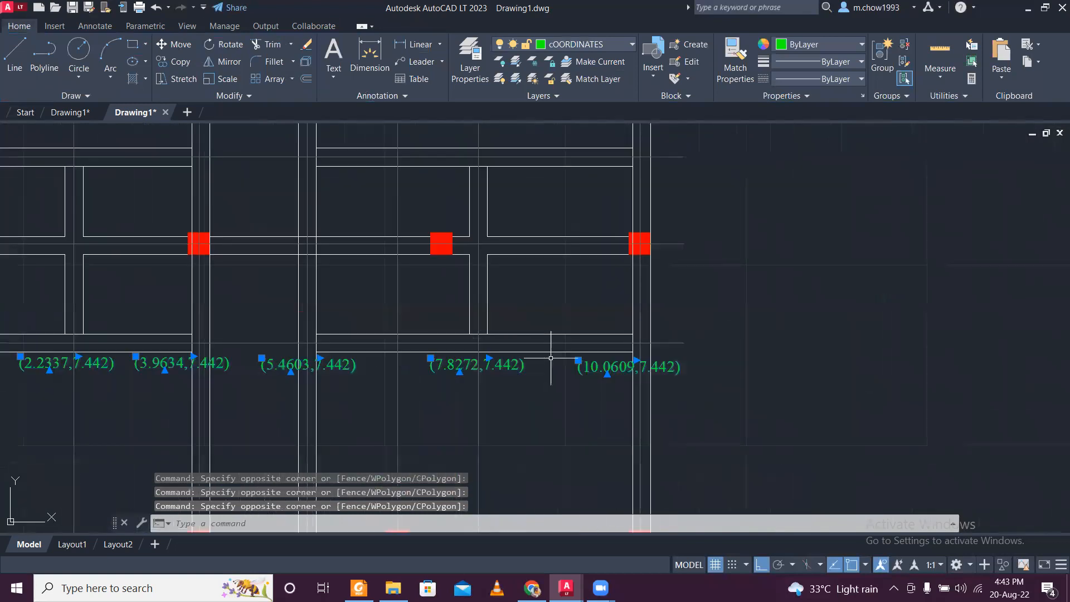
{"action": "scroll", "coordinate": [362, 246], "scroll_direction": "down", "scroll_amount": 2}
{"action": "left_click", "coordinate": [174, 61]}
{"action": "left_click", "coordinate": [122, 317]}
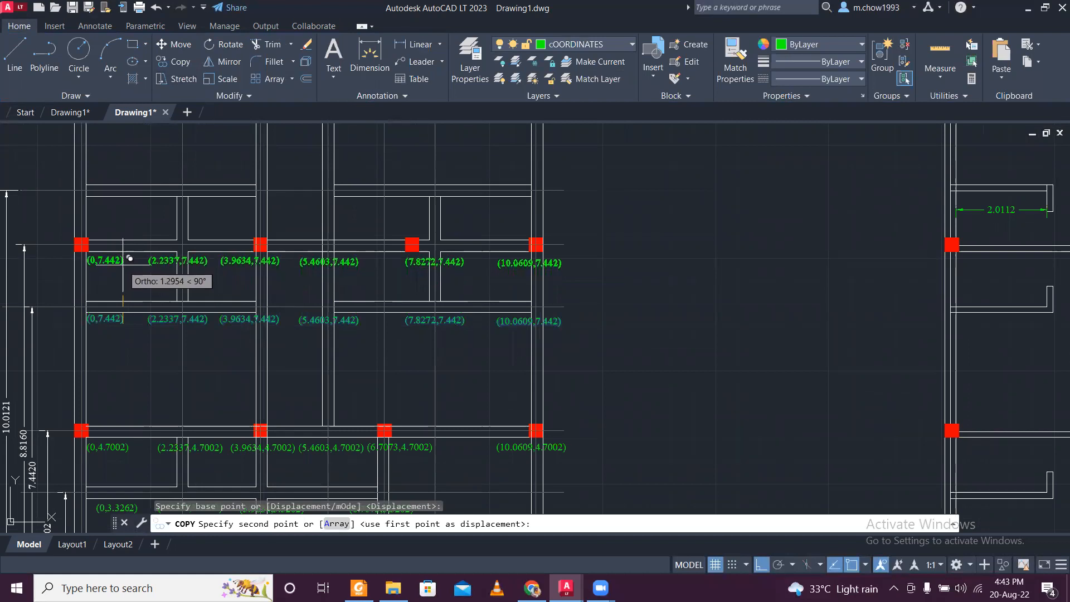
{"action": "left_click", "coordinate": [123, 260]}
{"action": "key", "text": "Escape"}
- Replace 7.442 with 10.0121 in the first label of the upper copied row, making it read (0,10.0121)
{"action": "scroll", "coordinate": [526, 269], "scroll_direction": "up", "scroll_amount": 4}
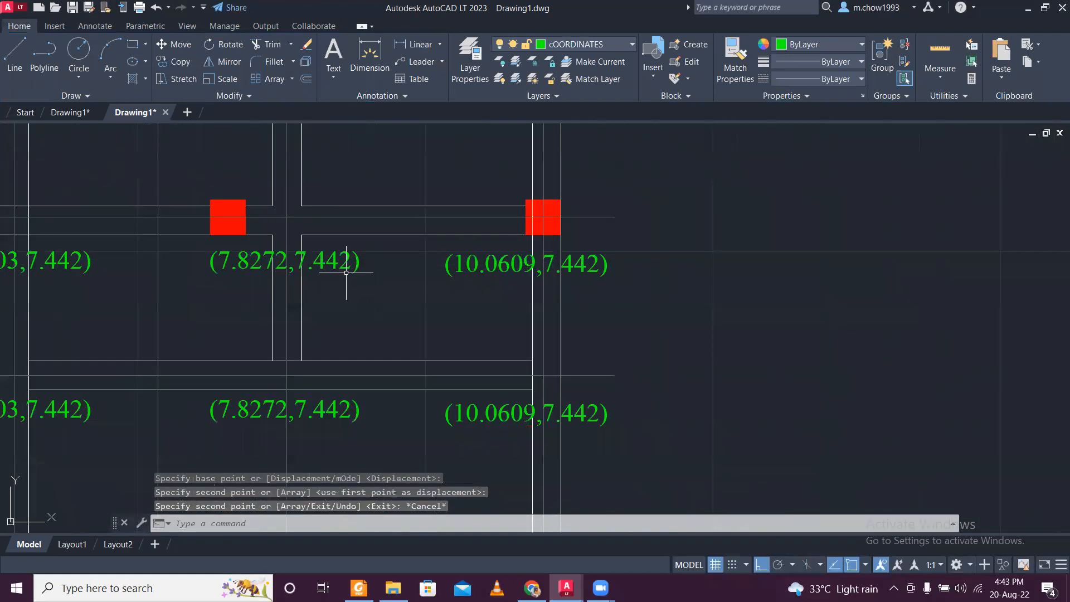
{"action": "scroll", "coordinate": [346, 272], "scroll_direction": "down", "scroll_amount": 5}
{"action": "scroll", "coordinate": [211, 236], "scroll_direction": "up", "scroll_amount": 4}
{"action": "scroll", "coordinate": [225, 262], "scroll_direction": "down", "scroll_amount": 1}
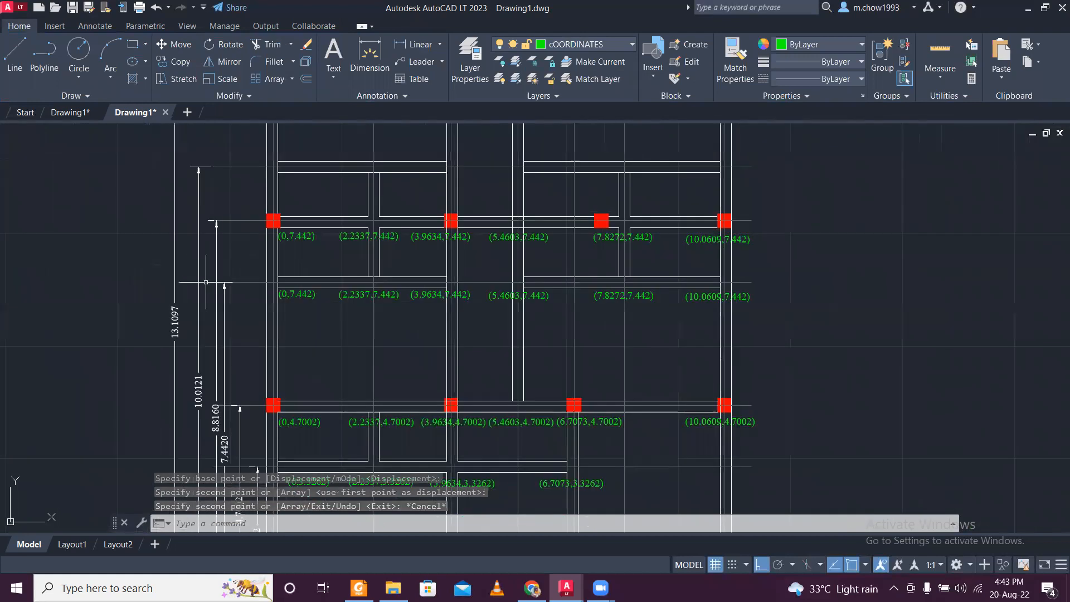
{"action": "scroll", "coordinate": [206, 360], "scroll_direction": "up", "scroll_amount": 2}
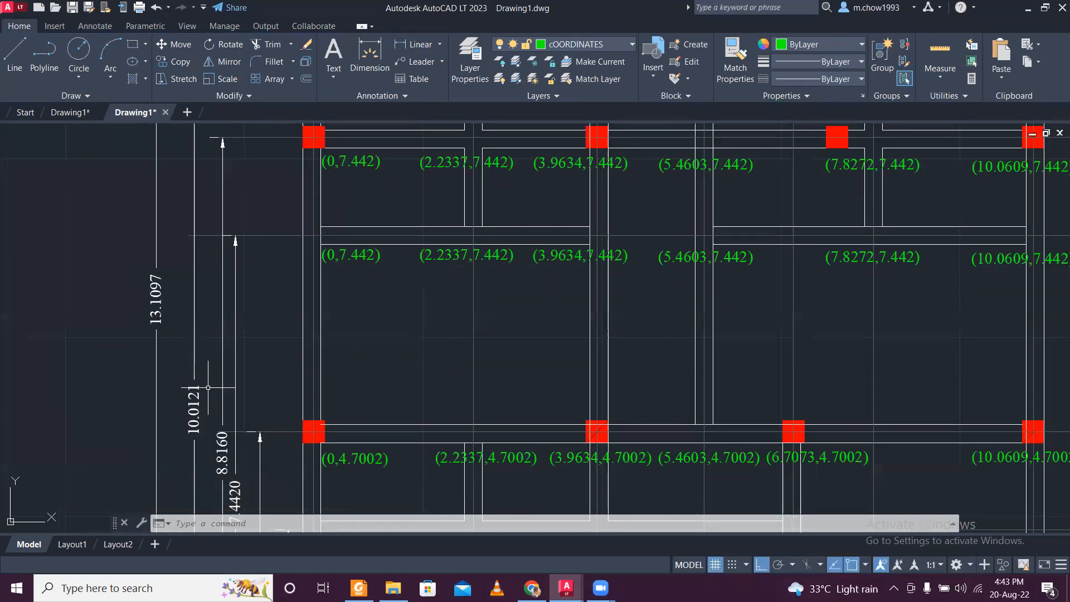
{"action": "scroll", "coordinate": [208, 387], "scroll_direction": "down", "scroll_amount": 2}
{"action": "scroll", "coordinate": [290, 234], "scroll_direction": "up", "scroll_amount": 5}
{"action": "double_click", "coordinate": [302, 204]}
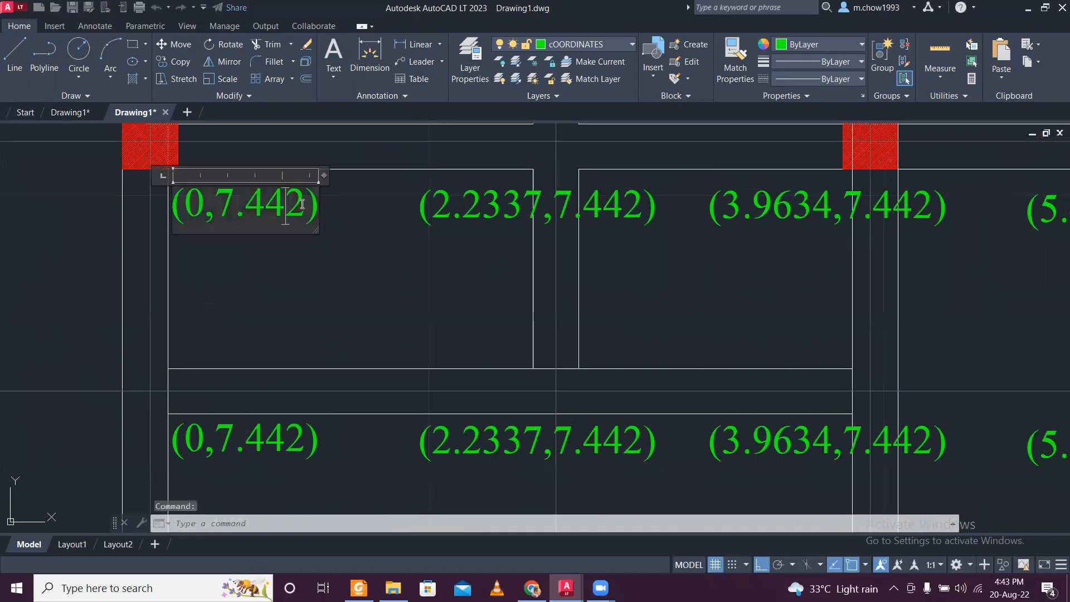
{"action": "left_click_drag", "start_coordinate": [302, 204], "coordinate": [236, 198]}
{"action": "type", "text": "10"}
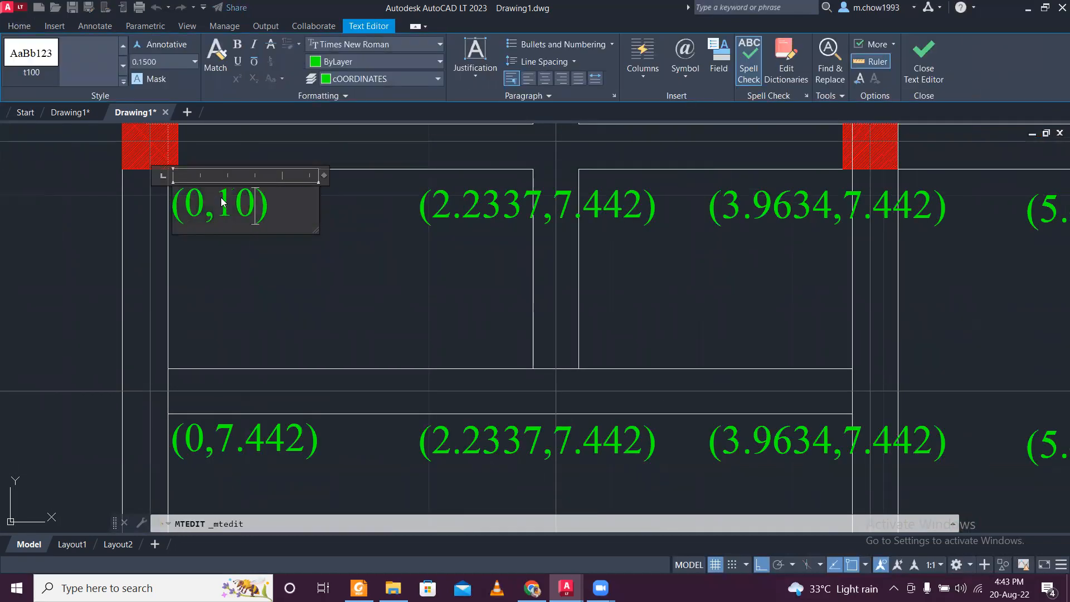
{"action": "type", "text": ".0121"}
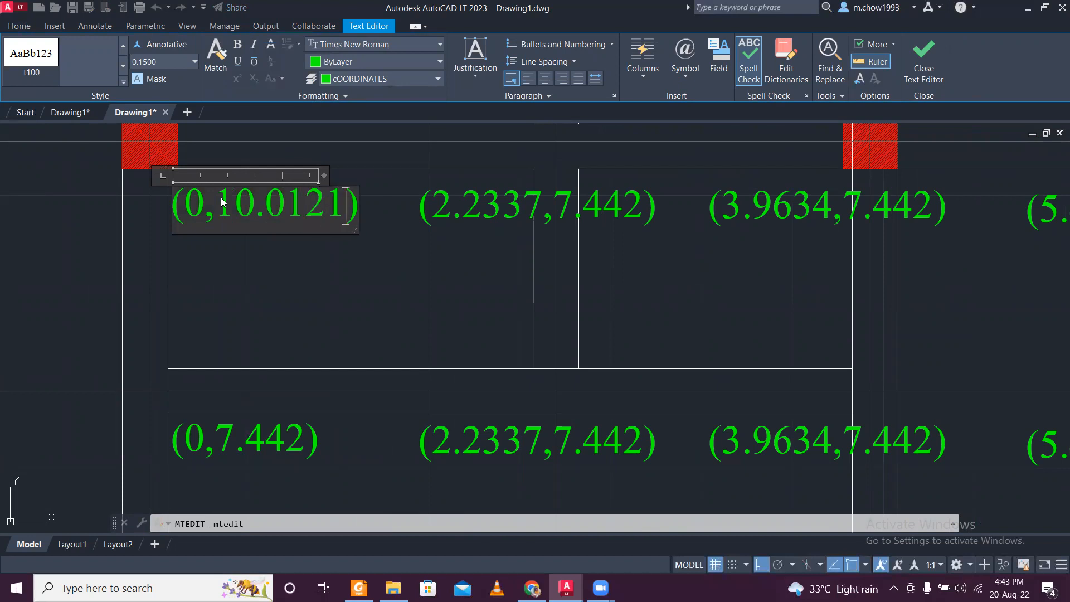
{"action": "left_click", "coordinate": [313, 289]}
- Examine the vertical dimensions to determine which one reaches the centre line of the newly copied label row
{"action": "scroll", "coordinate": [313, 289], "scroll_direction": "down", "scroll_amount": 5}
{"action": "scroll", "coordinate": [245, 423], "scroll_direction": "up", "scroll_amount": 4}
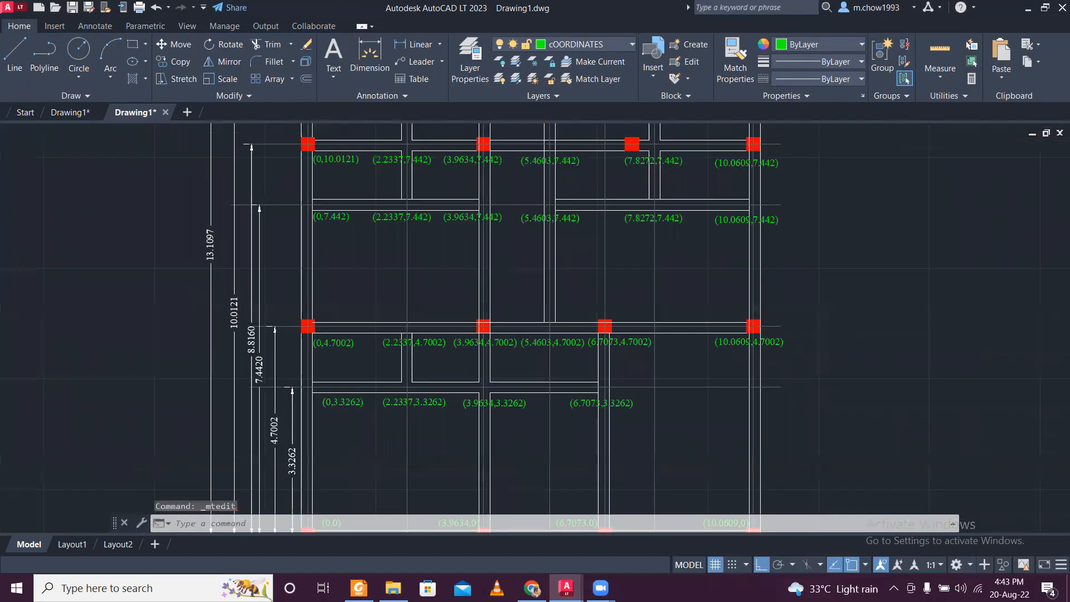
{"action": "middle_click_drag", "start_coordinate": [263, 307], "coordinate": [259, 374]}
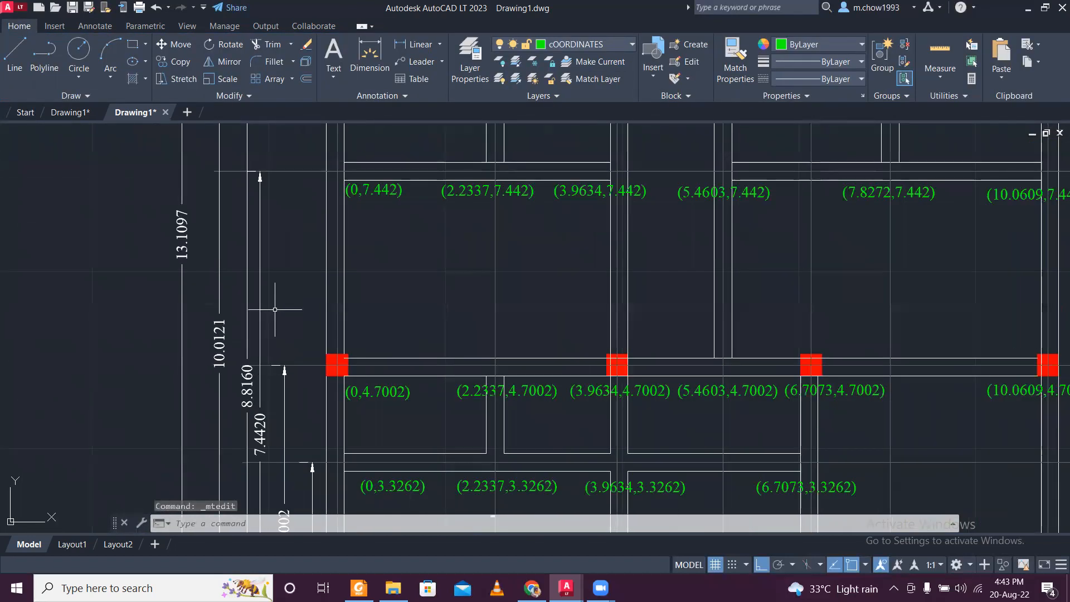
{"action": "middle_click_drag", "start_coordinate": [287, 251], "coordinate": [273, 410]}
{"action": "scroll", "coordinate": [304, 302], "scroll_direction": "down", "scroll_amount": 5}
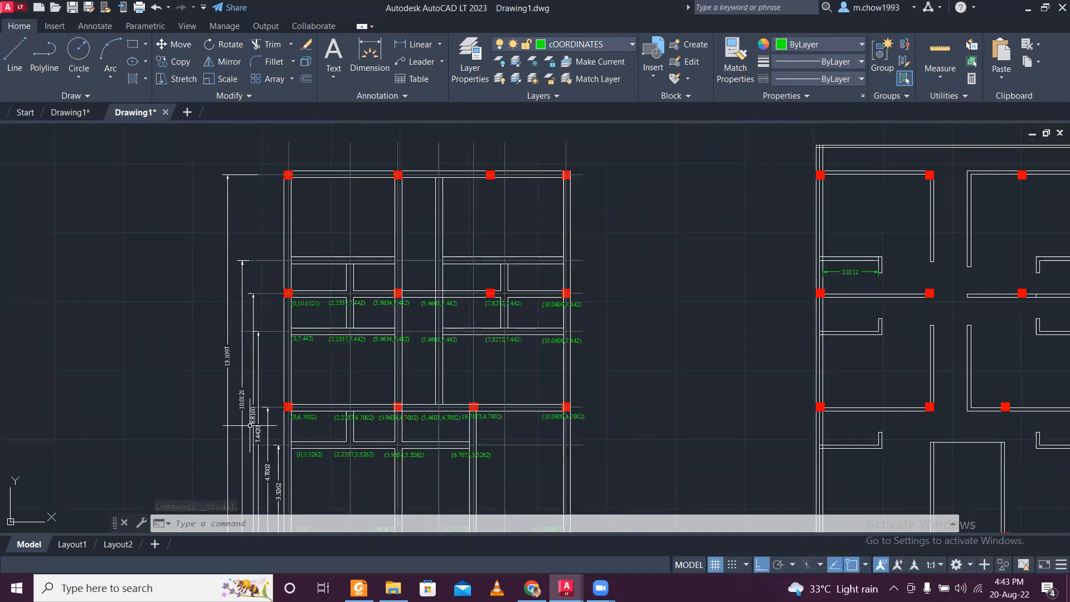
{"action": "scroll", "coordinate": [252, 466], "scroll_direction": "up", "scroll_amount": 4}
{"action": "middle_click_drag", "start_coordinate": [237, 331], "coordinate": [237, 566]}
{"action": "mouse_move", "coordinate": [227, 528]}
{"action": "middle_mouse_down"}
{"action": "mouse_move", "coordinate": [262, 421]}
{"action": "mouse_move", "coordinate": [281, 493]}
{"action": "middle_mouse_up"}
{"action": "left_click", "coordinate": [327, 265]}
{"action": "left_click", "coordinate": [297, 237]}
{"action": "scroll", "coordinate": [301, 240], "scroll_direction": "down", "scroll_amount": 4}
{"action": "scroll", "coordinate": [321, 339], "scroll_direction": "up", "scroll_amount": 5}
{"action": "scroll", "coordinate": [321, 340], "scroll_direction": "down", "scroll_amount": 2}
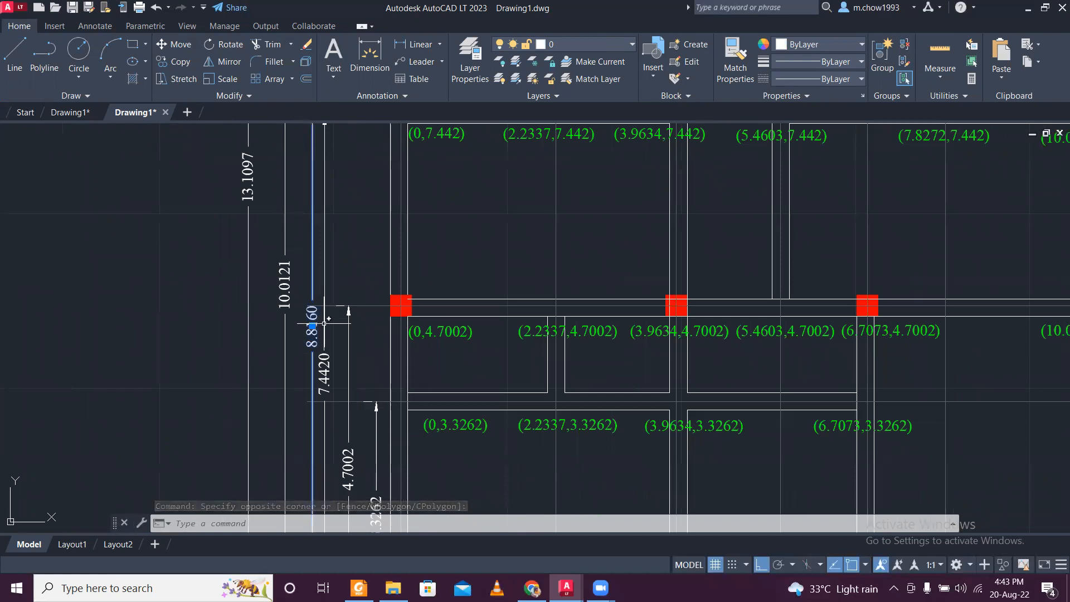
{"action": "middle_click_drag", "start_coordinate": [326, 319], "coordinate": [273, 413]}
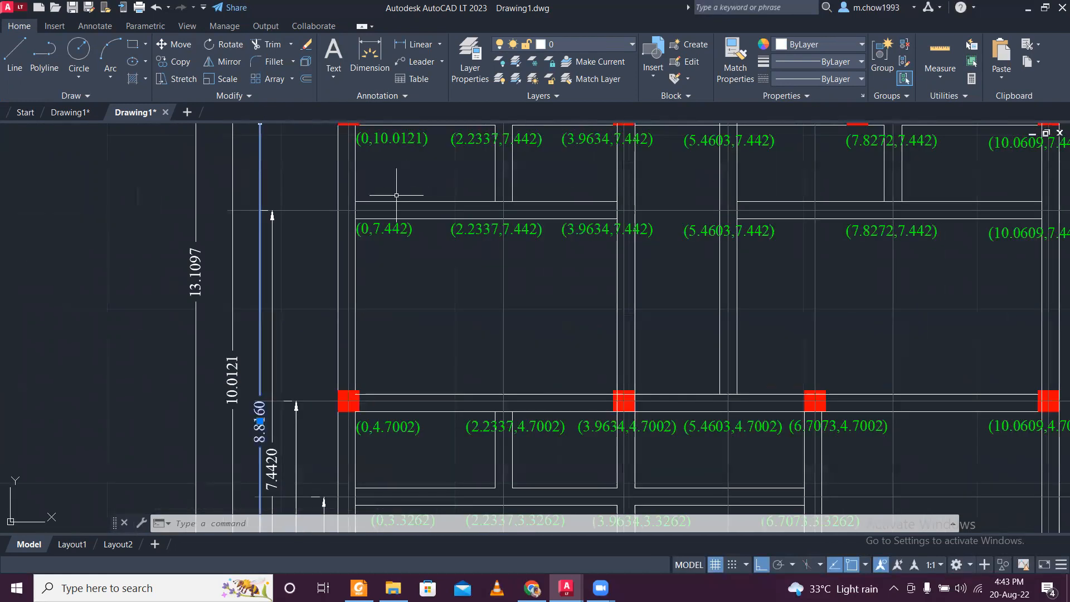
{"action": "mouse_move", "coordinate": [338, 222]}
{"action": "middle_mouse_down"}
{"action": "mouse_move", "coordinate": [311, 294]}
{"action": "mouse_move", "coordinate": [331, 160]}
{"action": "mouse_move", "coordinate": [230, 430]}
{"action": "middle_mouse_up"}
- Replace 10.0121 with 8.8160 in the first label of the upper row and copy that value for reuse
{"action": "scroll", "coordinate": [333, 357], "scroll_direction": "up", "scroll_amount": 2}
{"action": "key", "text": "Escape"}
{"action": "left_click", "coordinate": [337, 381]}
{"action": "left_click", "coordinate": [338, 381]}
{"action": "double_click", "coordinate": [332, 379]}
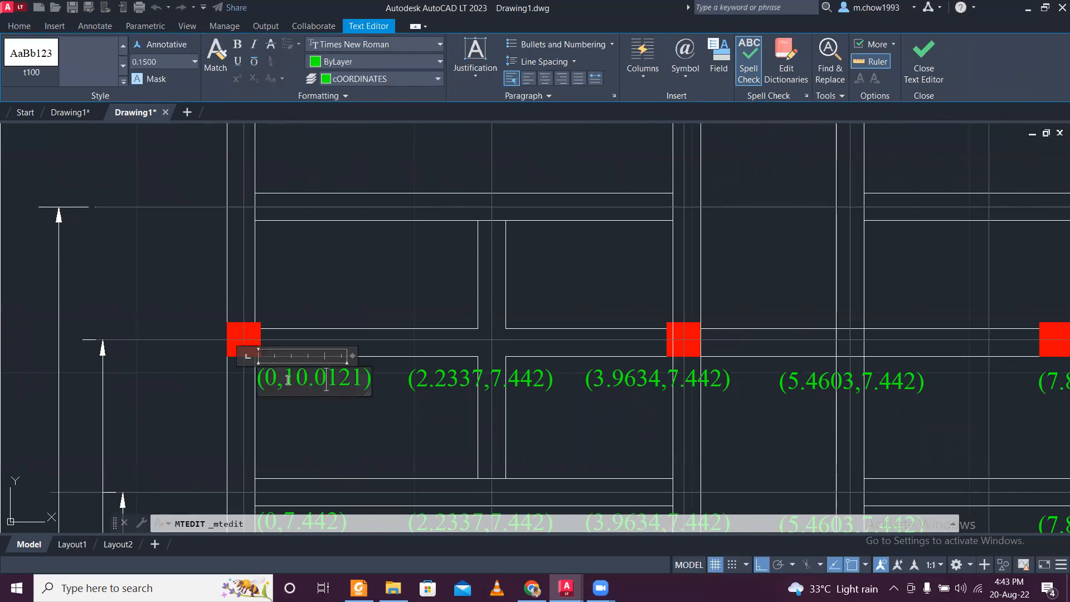
{"action": "type", "text": "8.816"}
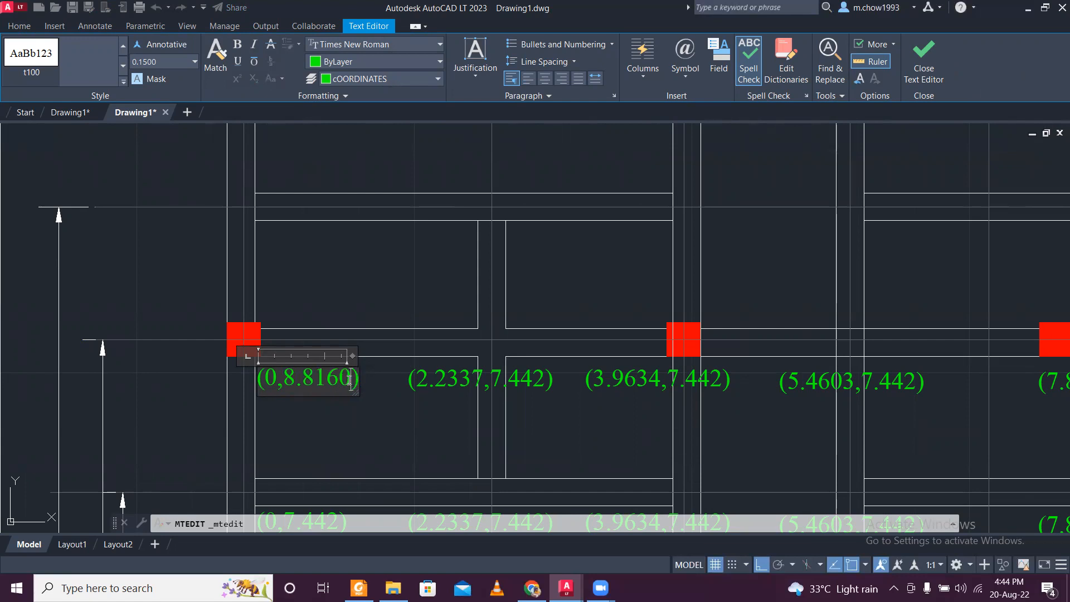
{"action": "left_click", "coordinate": [373, 456]}
- Replace 7.442 with the copied 8.8160 in the upper-row label on the 2.2337 centre line, making it read (2.2337,8.8160)
{"action": "middle_click_drag", "start_coordinate": [482, 398], "coordinate": [295, 444]}
{"action": "scroll", "coordinate": [399, 413], "scroll_direction": "up", "scroll_amount": 4}
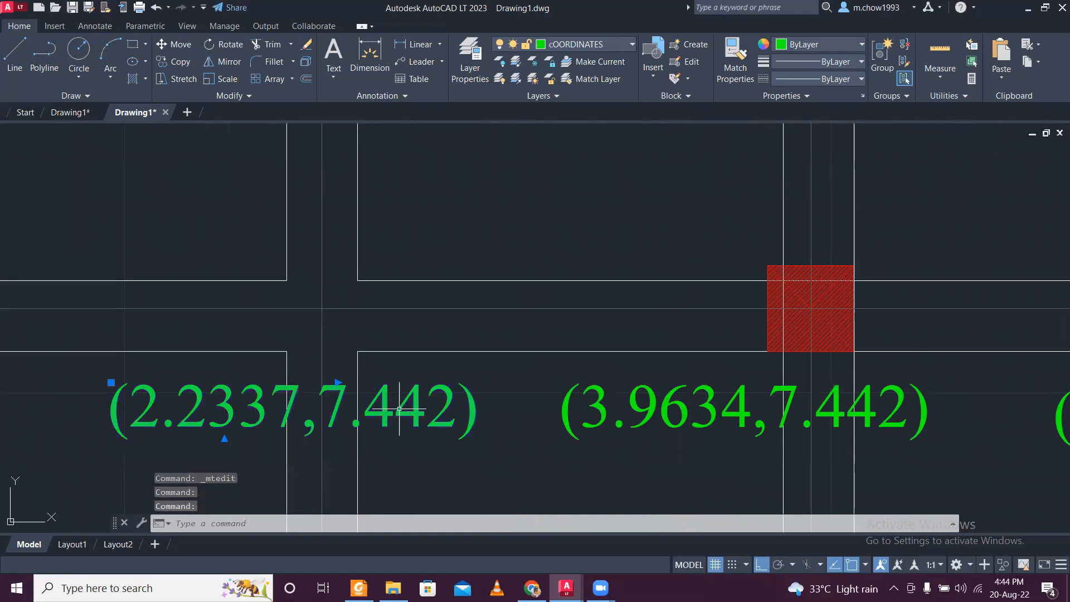
{"action": "double_click", "coordinate": [399, 409]}
{"action": "left_click_drag", "start_coordinate": [317, 412], "coordinate": [469, 422]}
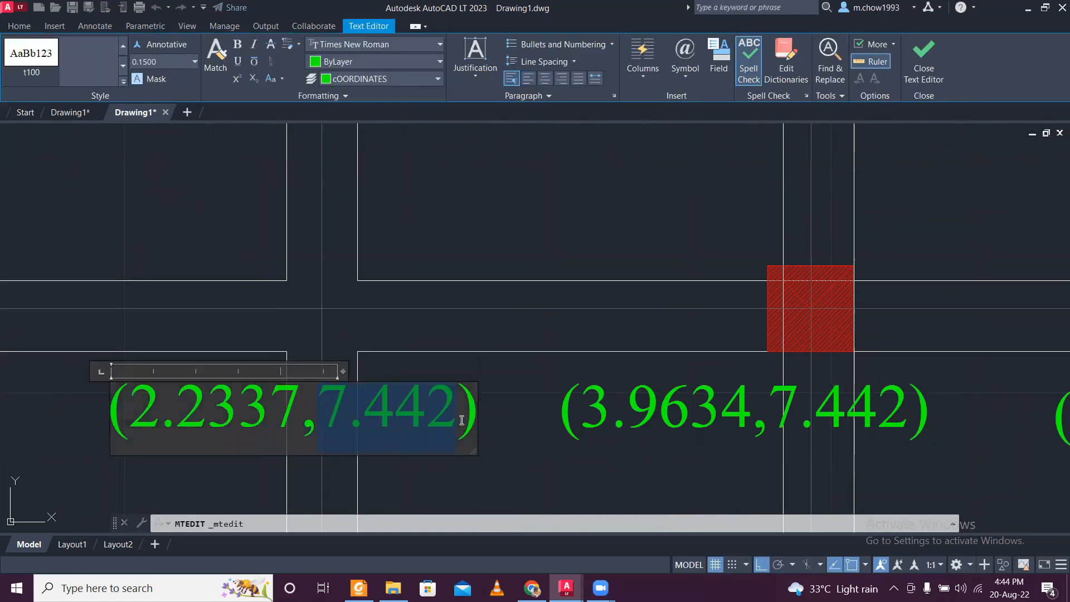
{"action": "key", "text": "ctrl+v"}
{"action": "left_click", "coordinate": [478, 470]}
- Replace 7.442 with 8.8160 in the upper-row label on the 3.9634 centre line, making it read (3.9634,8.8160)
{"action": "scroll", "coordinate": [454, 429], "scroll_direction": "down", "scroll_amount": 4}
{"action": "middle_click_drag", "start_coordinate": [576, 433], "coordinate": [447, 420]}
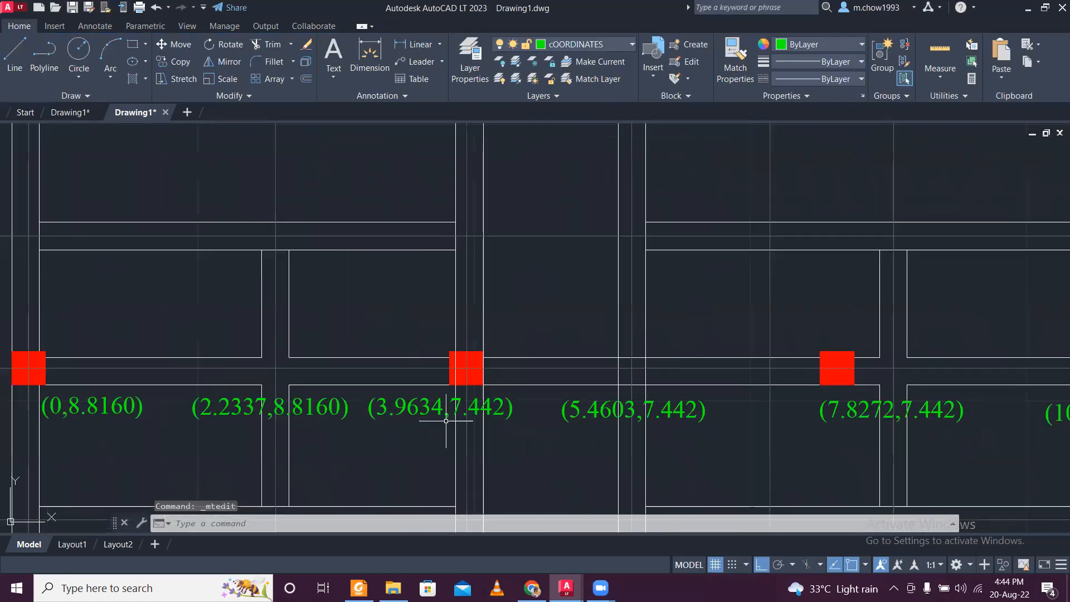
{"action": "scroll", "coordinate": [450, 413], "scroll_direction": "up", "scroll_amount": 2}
{"action": "double_click", "coordinate": [456, 405]}
{"action": "left_click_drag", "start_coordinate": [448, 407], "coordinate": [544, 415]}
{"action": "key", "text": "ctrl+v"}
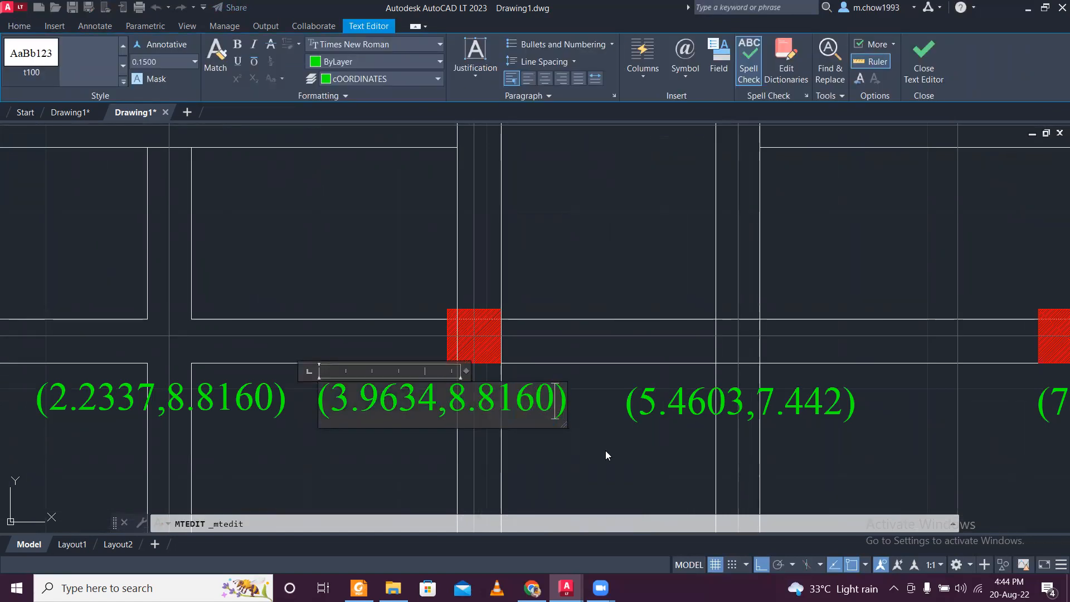
{"action": "left_click", "coordinate": [607, 454]}
- Replace 7.442 with 8.8160 in the upper-row label on the 5.4603 centre line, making it read (5.4603,8.8160)
{"action": "middle_click_drag", "start_coordinate": [705, 439], "coordinate": [409, 411]}
{"action": "scroll", "coordinate": [599, 399], "scroll_direction": "up", "scroll_amount": 2}
{"action": "left_click", "coordinate": [508, 364]}
{"action": "left_click", "coordinate": [504, 362]}
{"action": "left_click", "coordinate": [500, 361]}
{"action": "left_click", "coordinate": [463, 363]}
{"action": "double_click", "coordinate": [464, 366]}
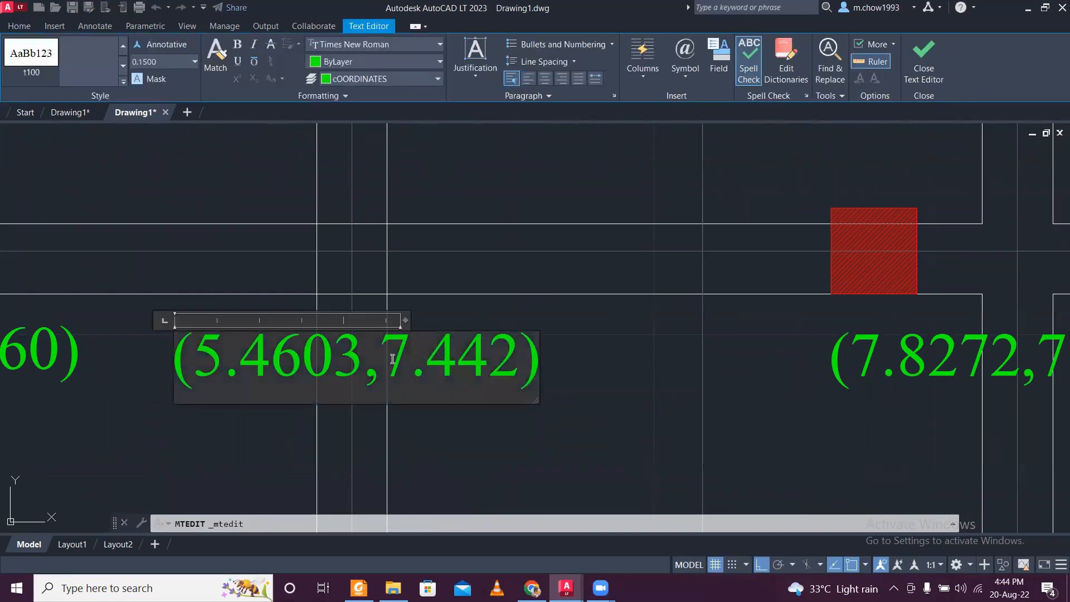
{"action": "left_click_drag", "start_coordinate": [381, 364], "coordinate": [515, 374]}
{"action": "key", "text": "ctrl+v"}
{"action": "left_click", "coordinate": [502, 413]}
- Replace 7.442 with 8.8160 in the upper-row label on the 7.8272 centre line, making it read (7.8272,8.8160)
{"action": "scroll", "coordinate": [476, 395], "scroll_direction": "down", "scroll_amount": 2}
{"action": "middle_click_drag", "start_coordinate": [695, 406], "coordinate": [476, 406]}
{"action": "scroll", "coordinate": [544, 391], "scroll_direction": "up", "scroll_amount": 2}
{"action": "double_click", "coordinate": [502, 383]}
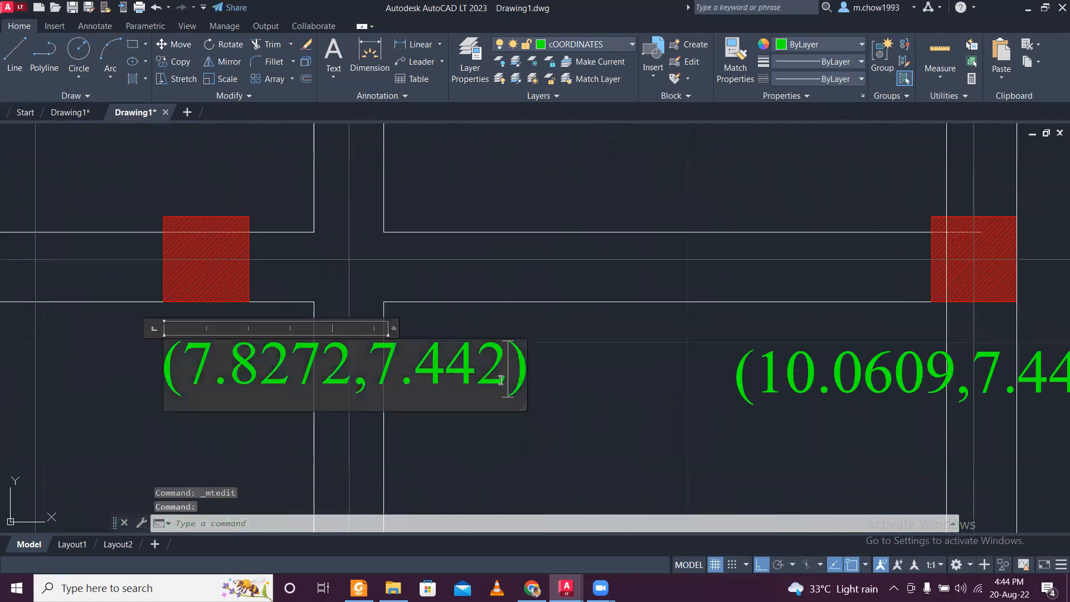
{"action": "left_click_drag", "start_coordinate": [370, 365], "coordinate": [459, 365]}
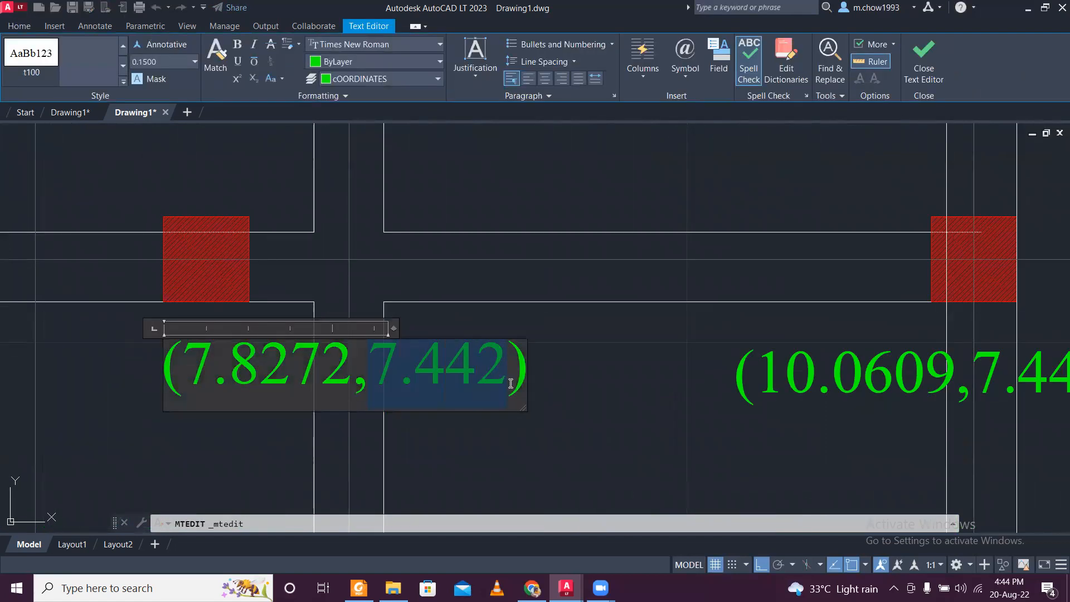
{"action": "key", "text": "ctrl+v"}
{"action": "left_click", "coordinate": [497, 425]}
- Replace 7.442 with 8.8160 in the upper-row label on the 10.0609 centre line, making it read (10.0609,8.8160)
{"action": "scroll", "coordinate": [497, 425], "scroll_direction": "down", "scroll_amount": 2}
{"action": "scroll", "coordinate": [585, 413], "scroll_direction": "up", "scroll_amount": 1}
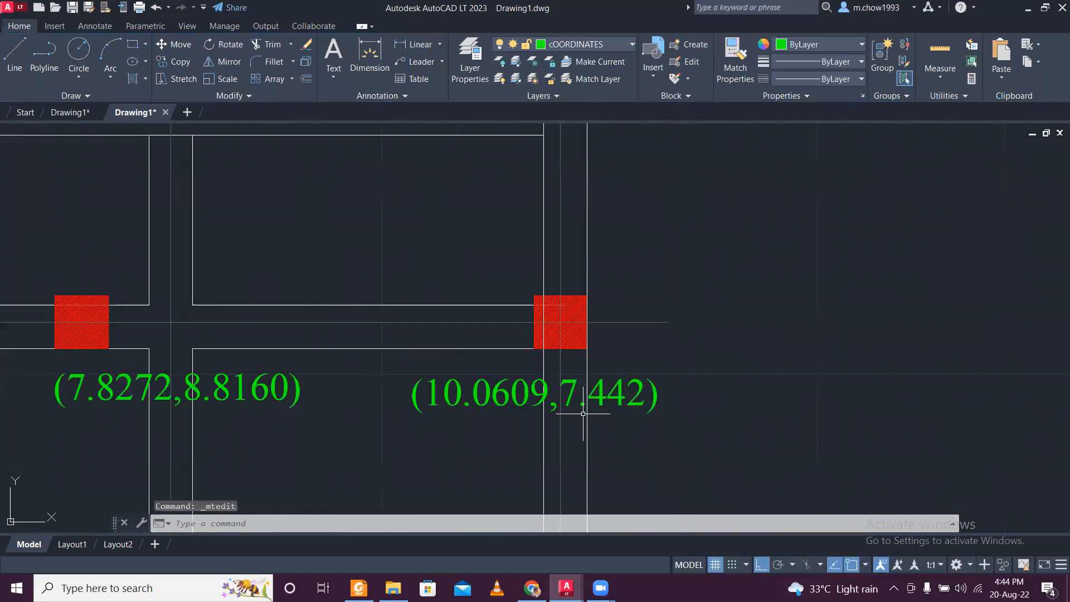
{"action": "scroll", "coordinate": [583, 411], "scroll_direction": "up", "scroll_amount": 2}
{"action": "double_click", "coordinate": [548, 374]}
{"action": "left_click_drag", "start_coordinate": [521, 384], "coordinate": [731, 381]}
{"action": "key", "text": "ctrl+v"}
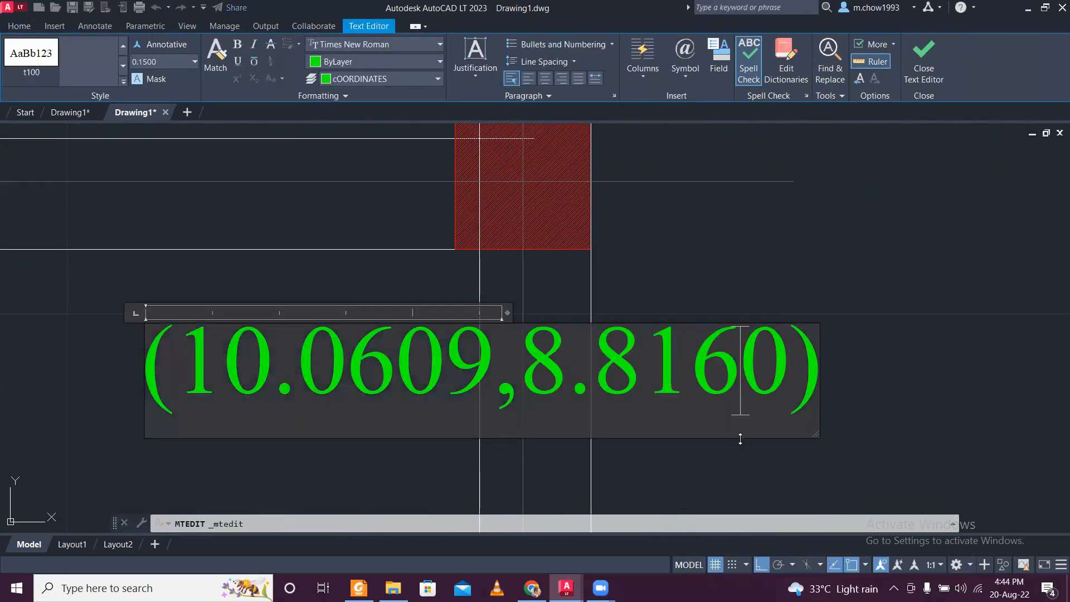
{"action": "left_click", "coordinate": [717, 454]}
{"action": "scroll", "coordinate": [703, 428], "scroll_direction": "down", "scroll_amount": 2}
{"action": "scroll", "coordinate": [703, 428], "scroll_direction": "down", "scroll_amount": 2}
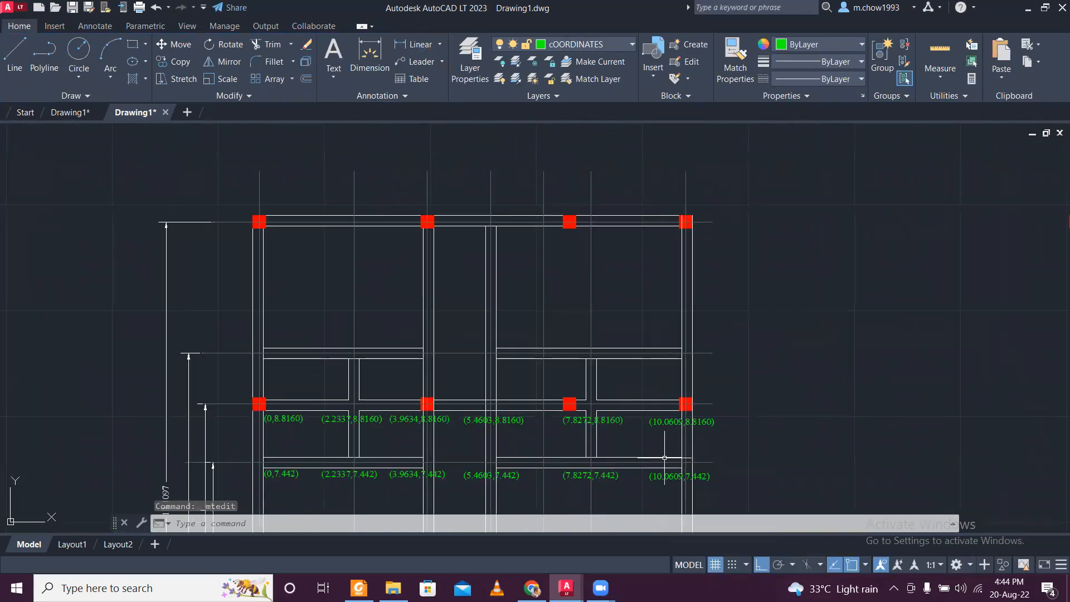
- Copy the vertical centre line at 7.8272 so the copy runs through the centre of the column just beside it
{"action": "key", "text": "alt+Tab"}
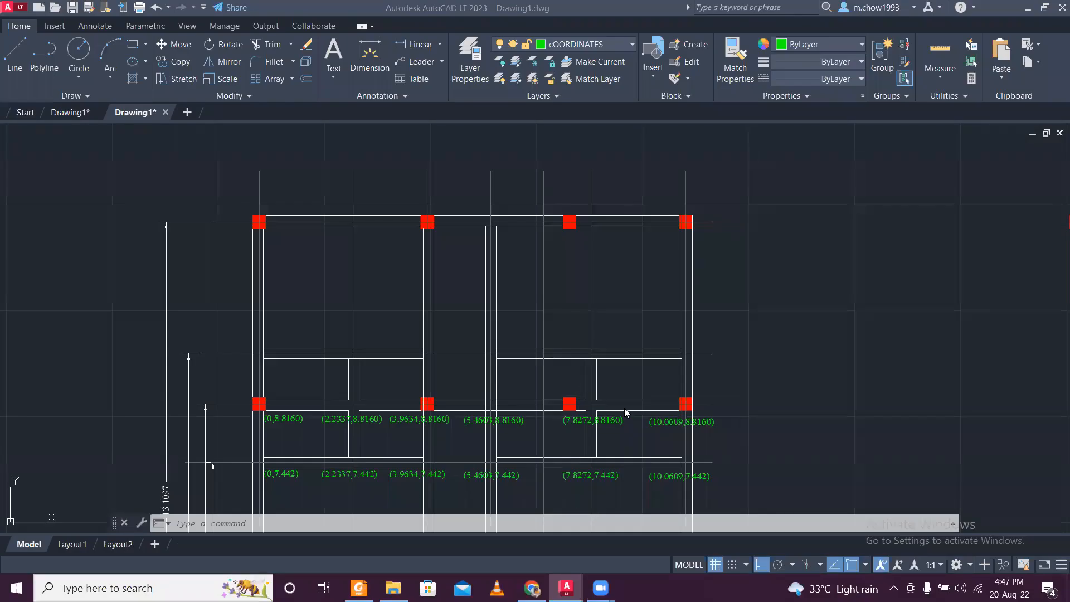
{"action": "left_click", "coordinate": [625, 408]}
{"action": "scroll", "coordinate": [590, 419], "scroll_direction": "up", "scroll_amount": 4}
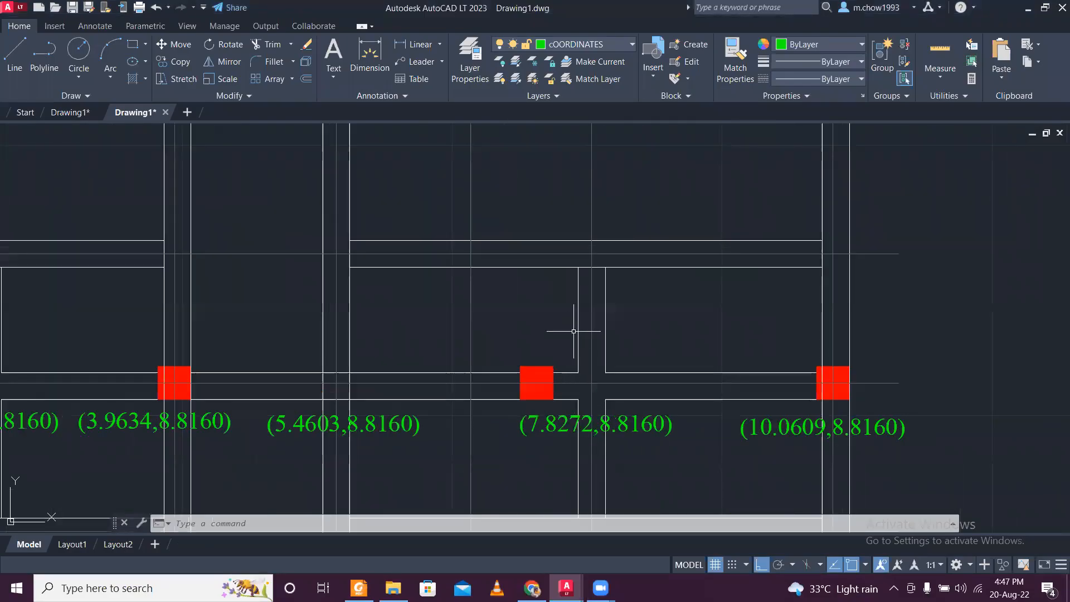
{"action": "left_click_drag", "start_coordinate": [598, 213], "coordinate": [566, 186]}
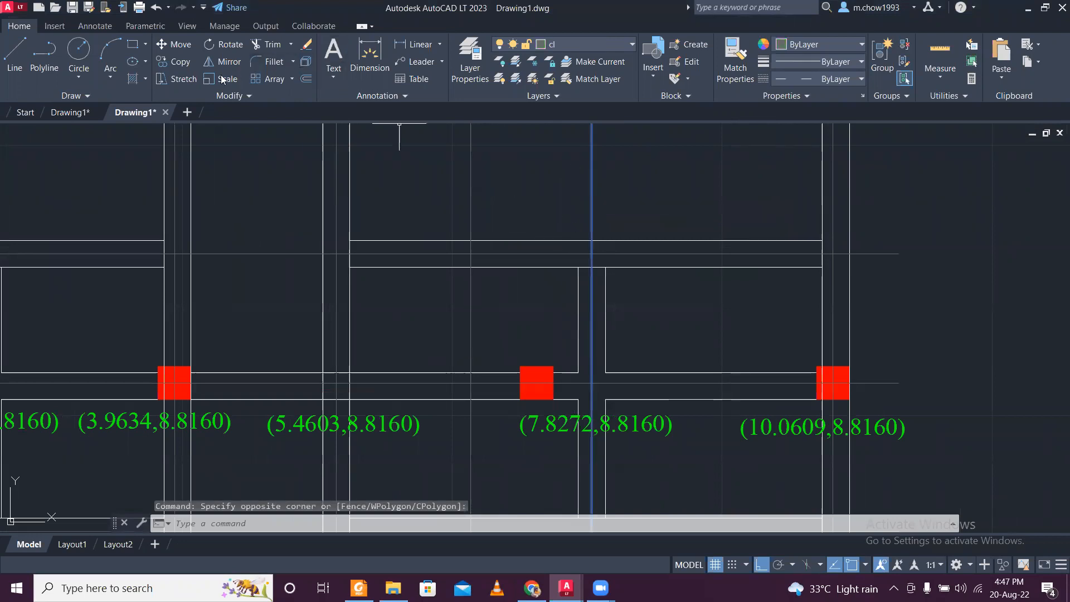
{"action": "left_click", "coordinate": [181, 62]}
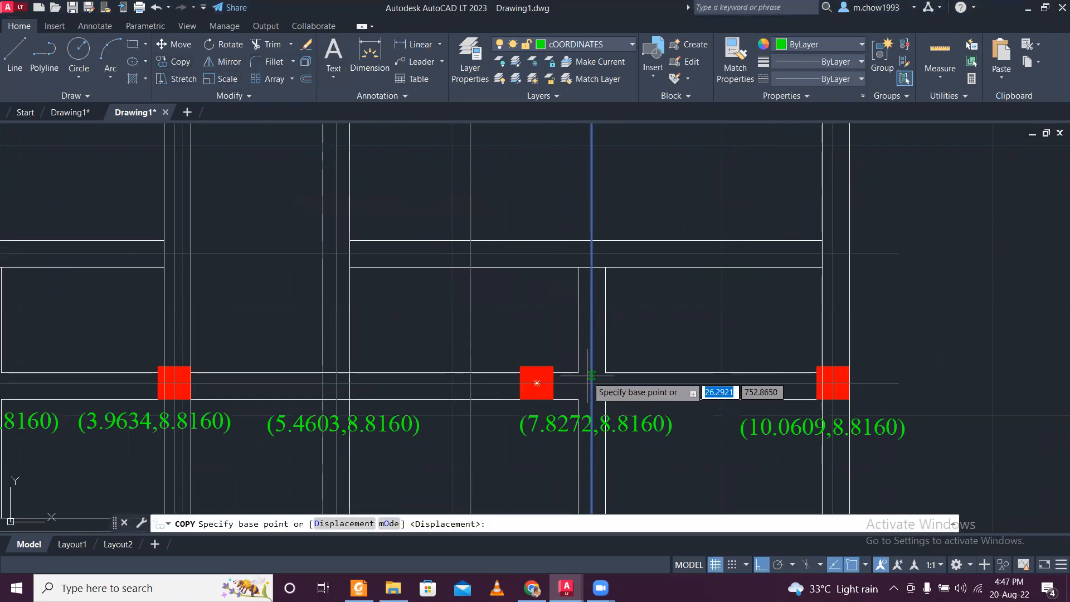
{"action": "scroll", "coordinate": [591, 372], "scroll_direction": "up", "scroll_amount": 4}
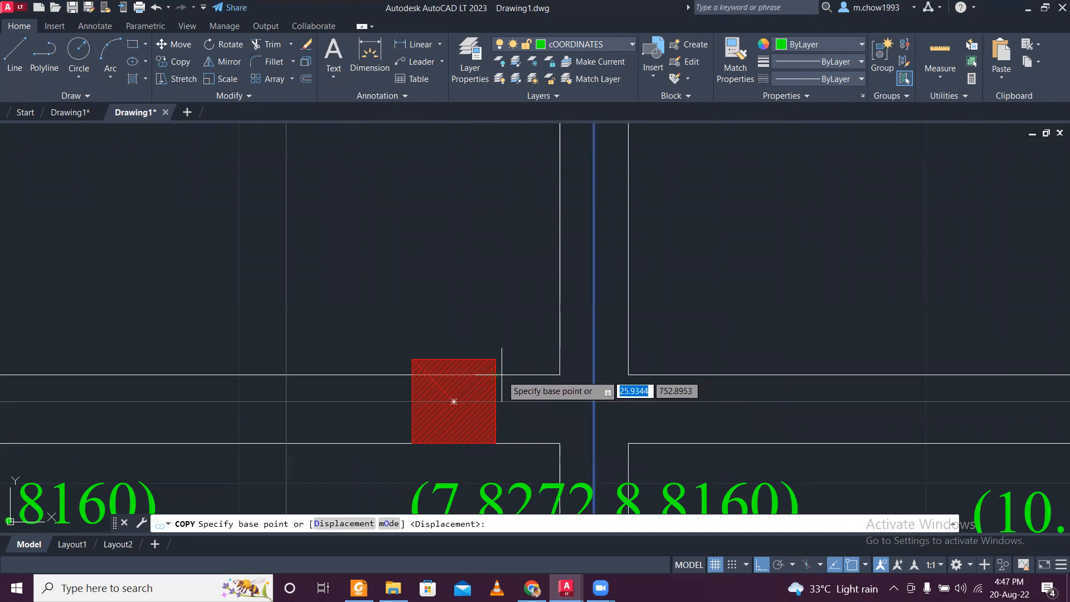
{"action": "left_click", "coordinate": [594, 375]}
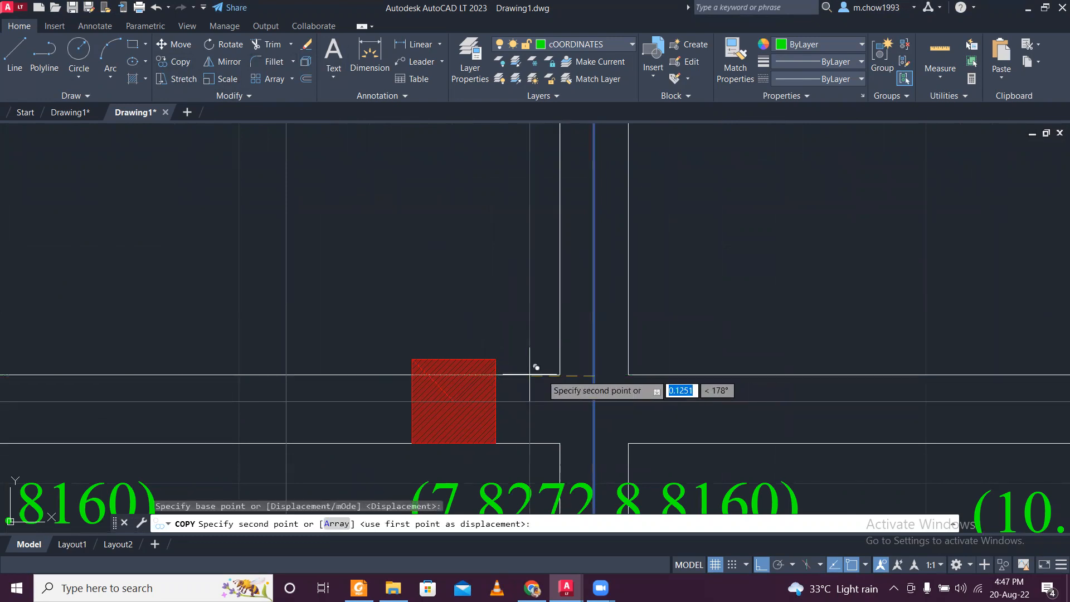
{"action": "left_click", "coordinate": [464, 359]}
{"action": "scroll", "coordinate": [517, 334], "scroll_direction": "down", "scroll_amount": 4}
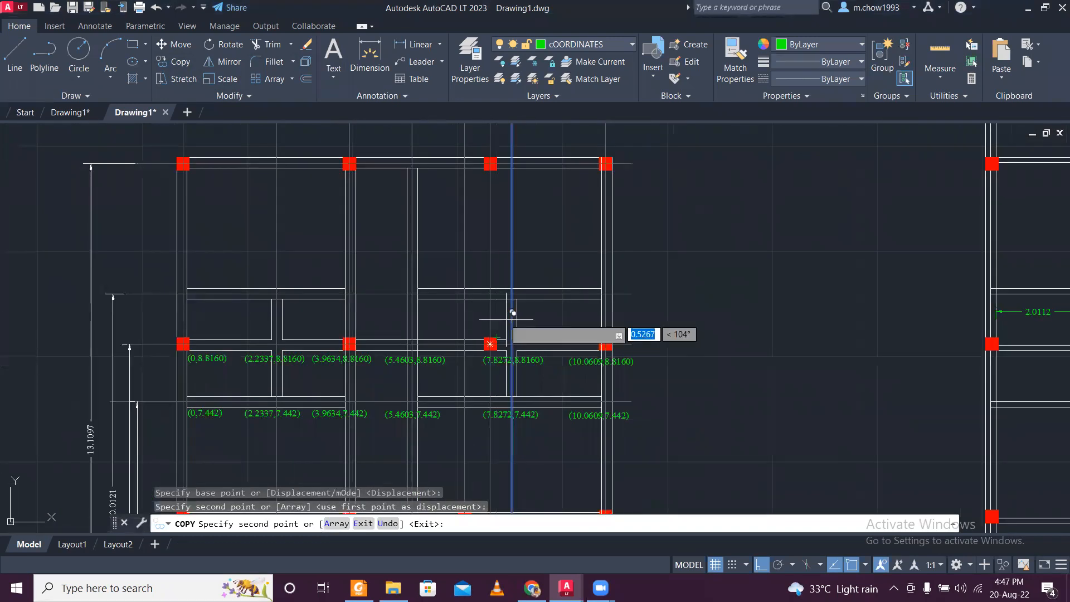
{"action": "key", "text": "Escape"}
- Check the vertical centre lines beside and beyond the 6.7073 dimension against the dimensions below the plan, including the newly copied line
{"action": "scroll", "coordinate": [502, 362], "scroll_direction": "down", "scroll_amount": 3}
{"action": "scroll", "coordinate": [479, 390], "scroll_direction": "up", "scroll_amount": 5}
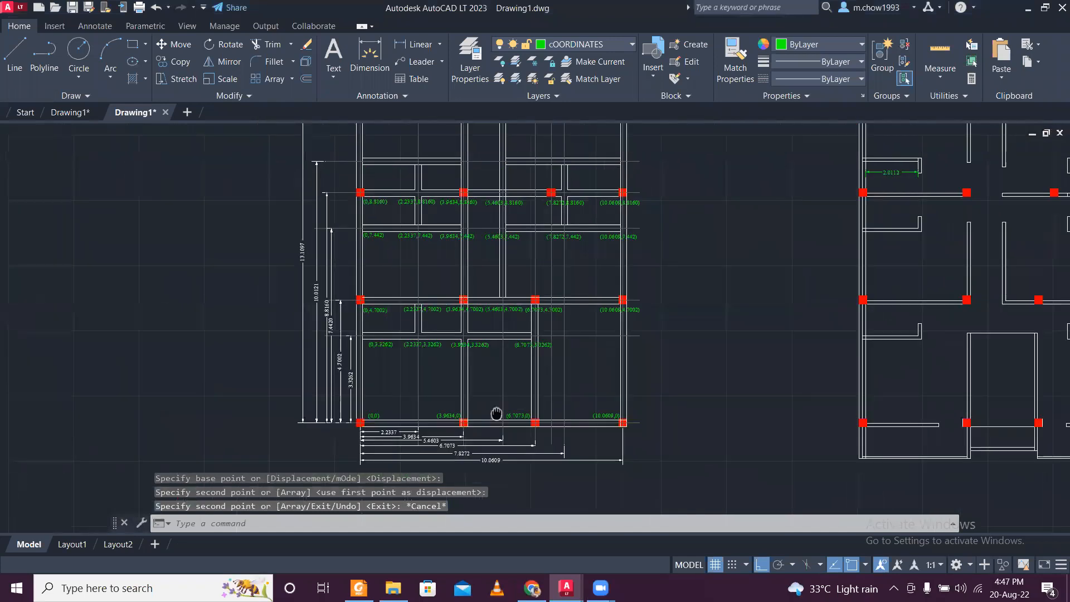
{"action": "scroll", "coordinate": [509, 280], "scroll_direction": "up", "scroll_amount": 2}
{"action": "scroll", "coordinate": [528, 442], "scroll_direction": "down", "scroll_amount": 2}
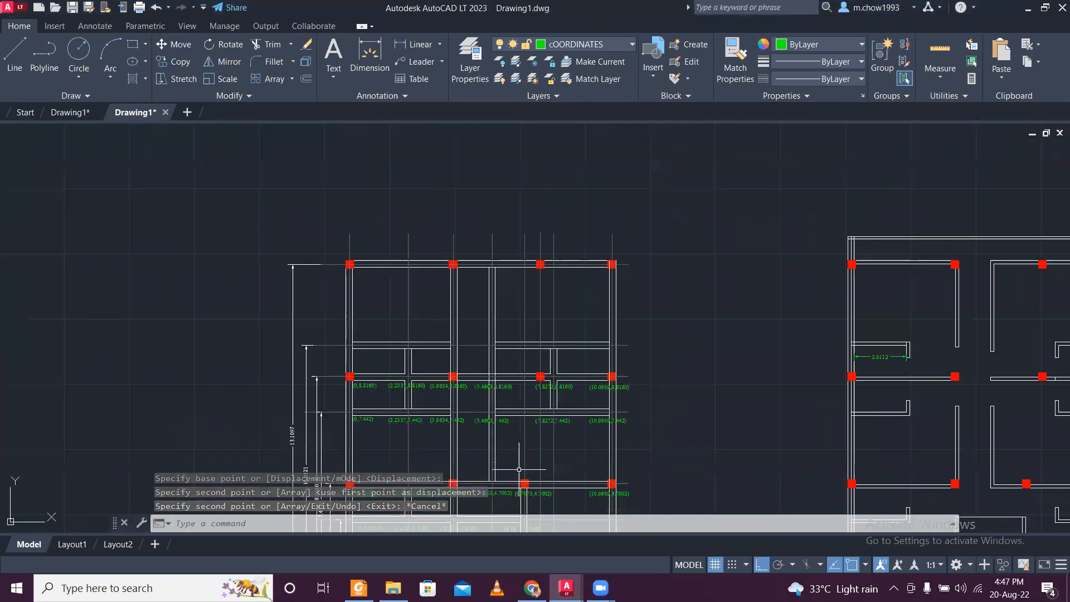
{"action": "scroll", "coordinate": [519, 470], "scroll_direction": "down", "scroll_amount": 2}
{"action": "middle_click_drag", "start_coordinate": [519, 470], "coordinate": [517, 323]}
{"action": "scroll", "coordinate": [526, 322], "scroll_direction": "up", "scroll_amount": 4}
{"action": "left_click", "coordinate": [526, 322]}
{"action": "left_click", "coordinate": [494, 326]}
{"action": "scroll", "coordinate": [508, 317], "scroll_direction": "down", "scroll_amount": 2}
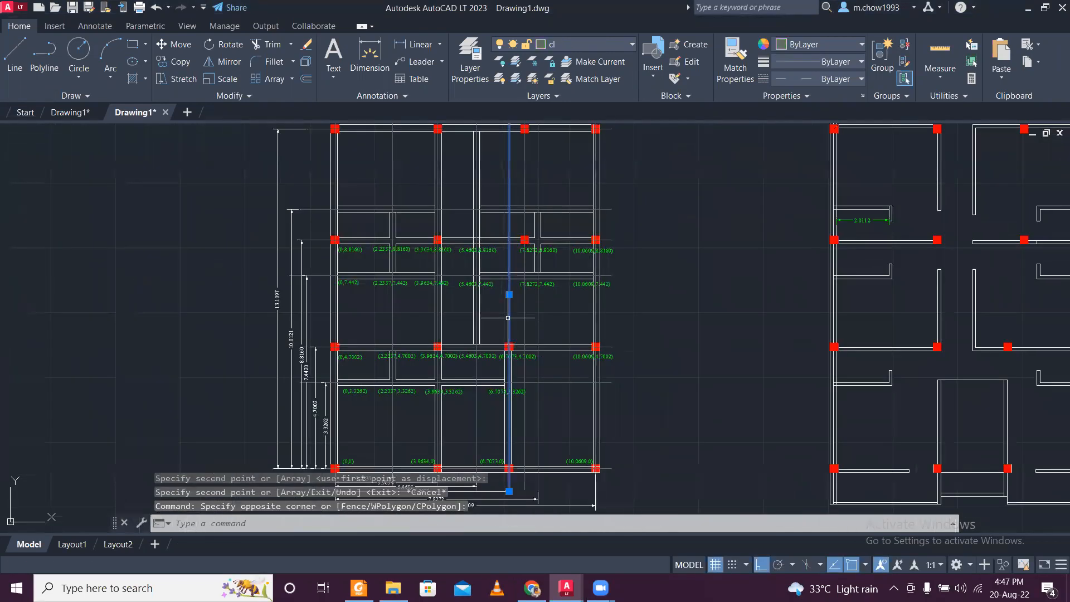
{"action": "scroll", "coordinate": [507, 318], "scroll_direction": "down", "scroll_amount": 2}
{"action": "scroll", "coordinate": [492, 469], "scroll_direction": "up", "scroll_amount": 4}
{"action": "scroll", "coordinate": [425, 371], "scroll_direction": "up", "scroll_amount": 2}
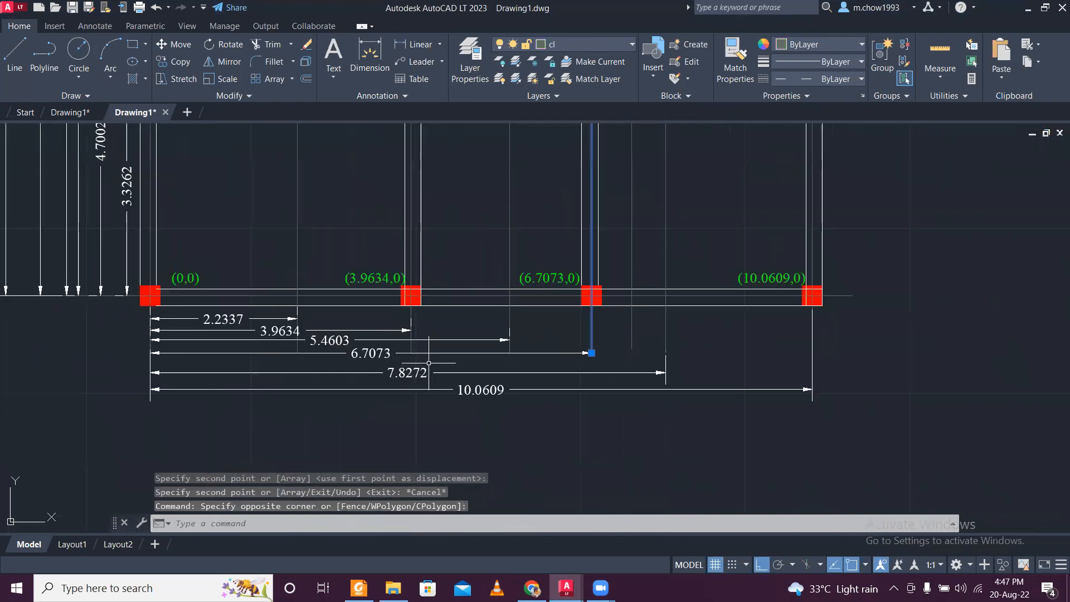
{"action": "scroll", "coordinate": [429, 363], "scroll_direction": "down", "scroll_amount": 2}
{"action": "middle_click_drag", "start_coordinate": [496, 338], "coordinate": [494, 468]}
{"action": "middle_click_drag", "start_coordinate": [499, 395], "coordinate": [511, 237]}
{"action": "scroll", "coordinate": [515, 318], "scroll_direction": "up", "scroll_amount": 4}
{"action": "key", "text": "Escape"}
{"action": "left_click", "coordinate": [524, 325]}
{"action": "left_click", "coordinate": [519, 323]}
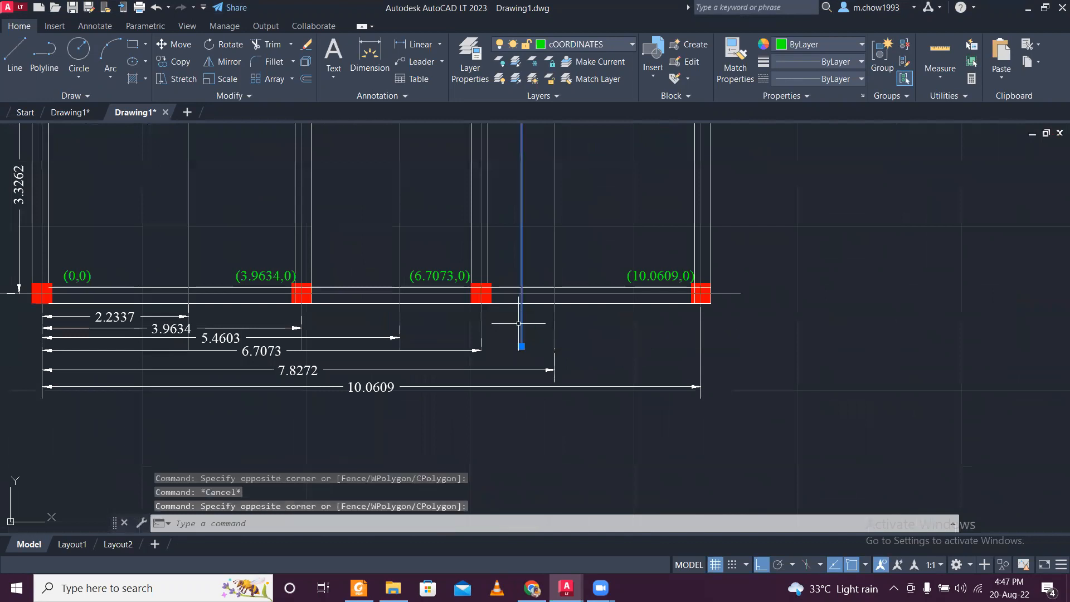
{"action": "key", "text": "Escape"}
- Add a horizontal linear dimension from the (0,0) column's centre line to the new centre line, placed below the 10.0609 dimension
{"action": "left_click", "coordinate": [432, 44]}
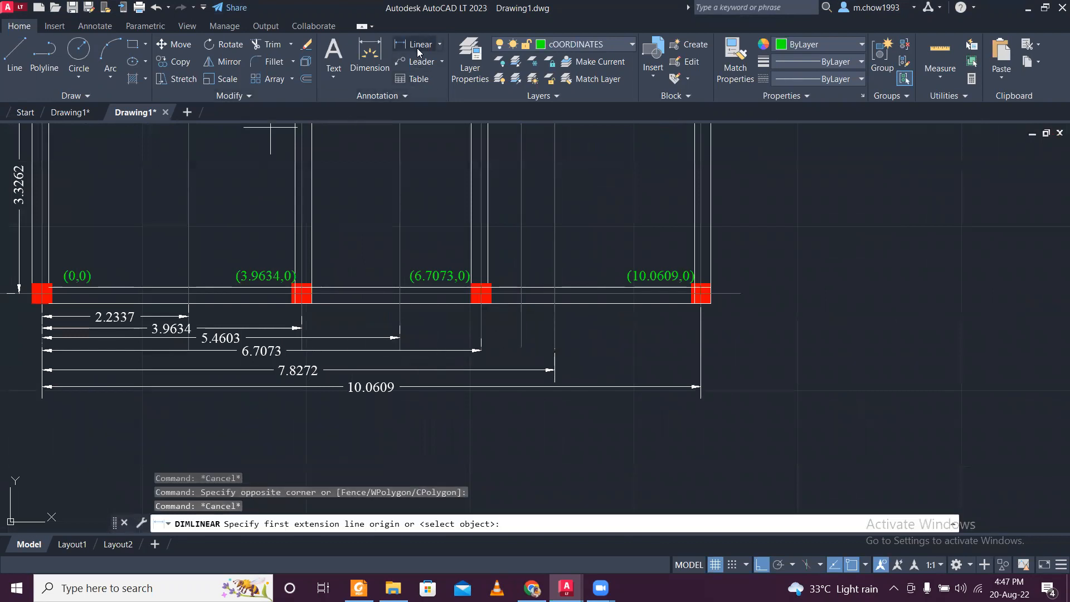
{"action": "scroll", "coordinate": [40, 268], "scroll_direction": "up", "scroll_amount": 2}
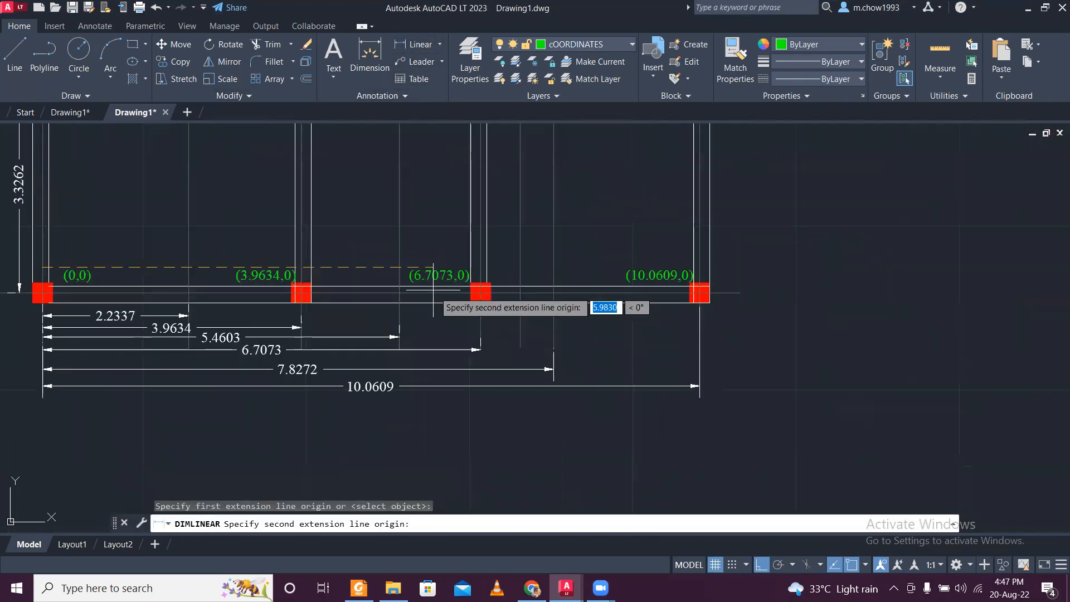
{"action": "scroll", "coordinate": [472, 306], "scroll_direction": "up", "scroll_amount": 2}
{"action": "left_click", "coordinate": [549, 241]}
{"action": "scroll", "coordinate": [549, 249], "scroll_direction": "down", "scroll_amount": 2}
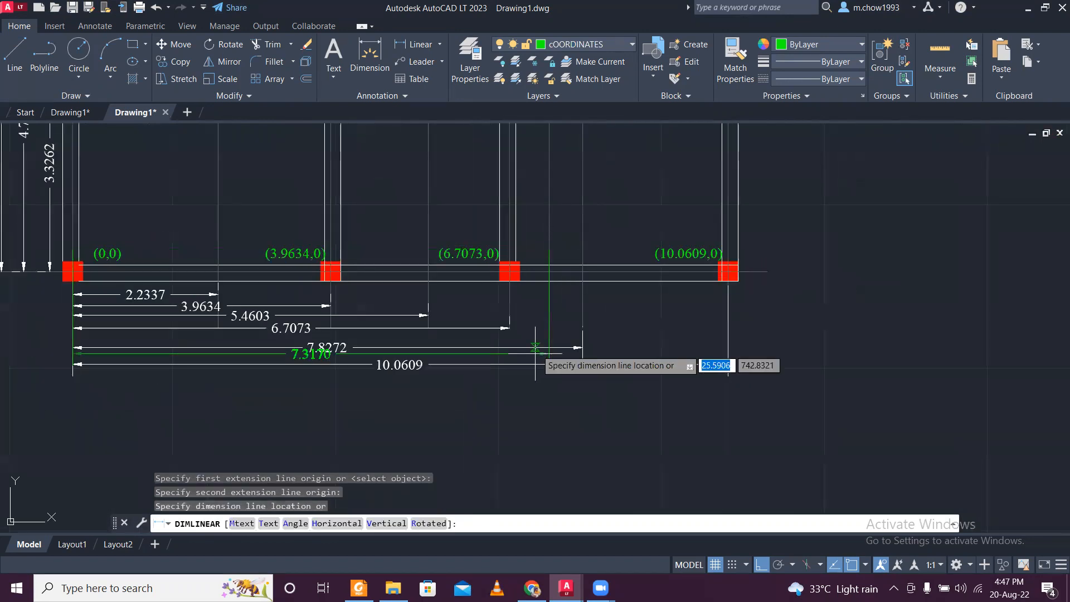
{"action": "left_click", "coordinate": [522, 400]}
{"action": "key", "text": "Escape"}
- Move the new horizontal dimension from the coordinates layer to the same white layer as the other dimensions
{"action": "left_click", "coordinate": [459, 414]}
{"action": "left_click", "coordinate": [437, 388]}
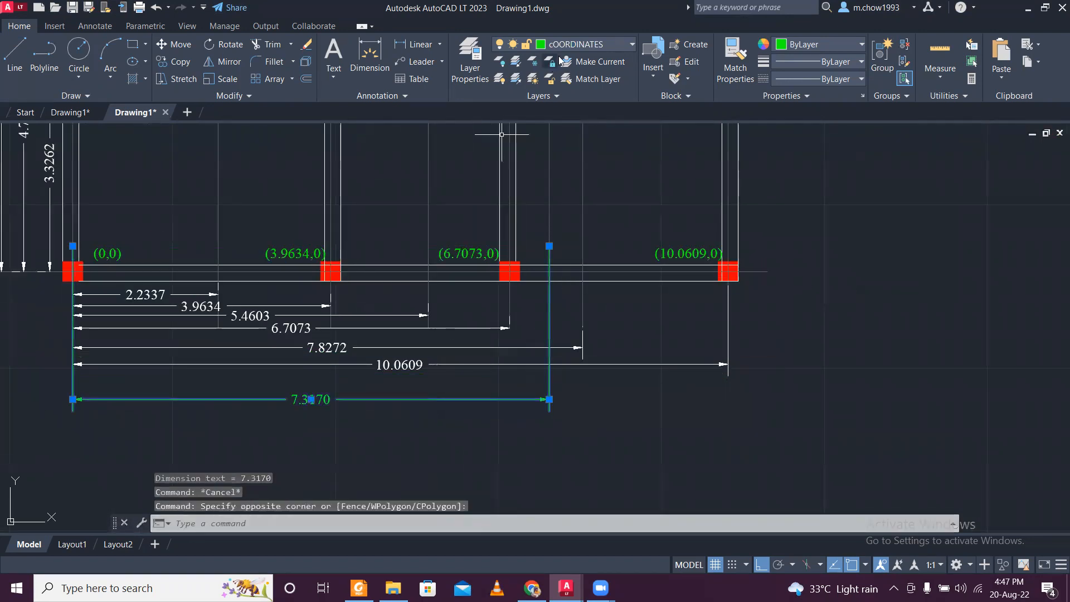
{"action": "left_click", "coordinate": [574, 43]}
{"action": "left_click", "coordinate": [567, 54]}
{"action": "key", "text": "Escape"}
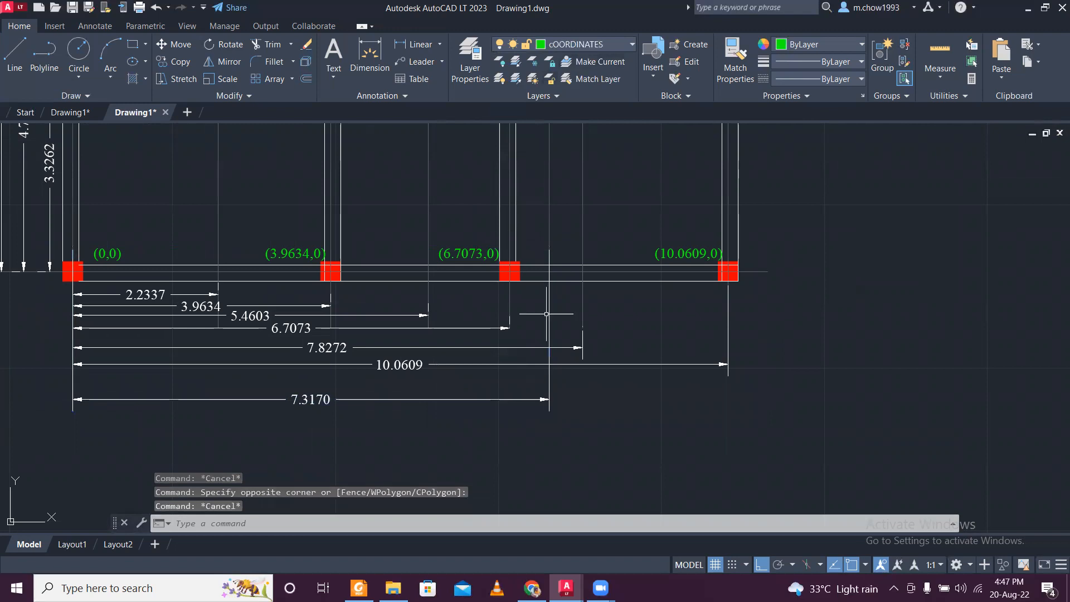
- With Ortho off, copy the (7.8272,8.8160) label up onto the nearby column on the new centre line
{"action": "scroll", "coordinate": [319, 396], "scroll_direction": "up", "scroll_amount": 3}
{"action": "scroll", "coordinate": [316, 401], "scroll_direction": "down", "scroll_amount": 5}
{"action": "scroll", "coordinate": [440, 223], "scroll_direction": "up", "scroll_amount": 5}
{"action": "scroll", "coordinate": [437, 255], "scroll_direction": "down", "scroll_amount": 5}
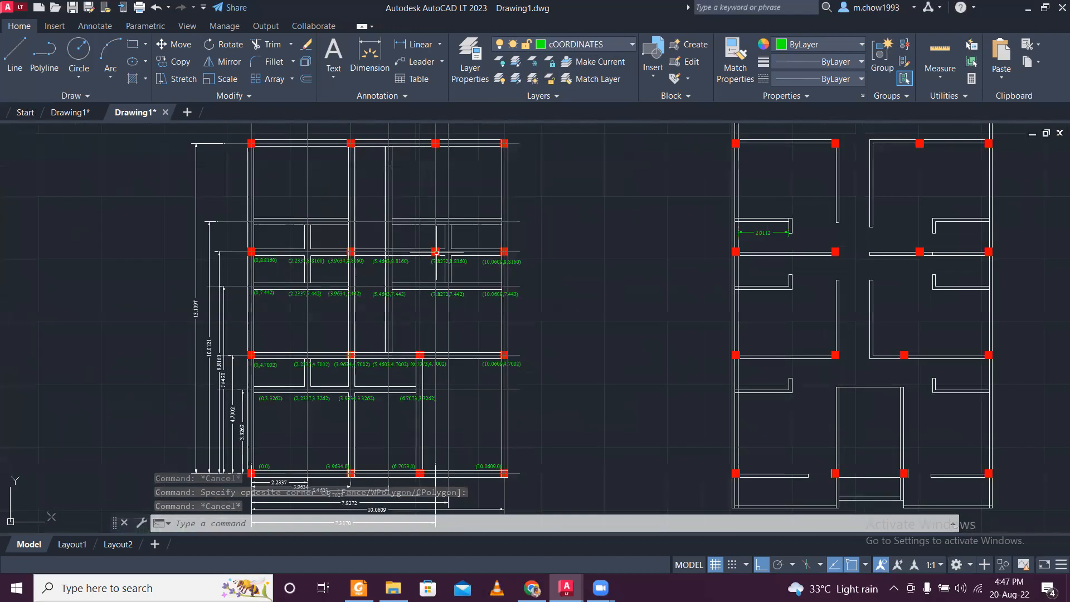
{"action": "scroll", "coordinate": [373, 362], "scroll_direction": "up", "scroll_amount": 5}
{"action": "scroll", "coordinate": [373, 362], "scroll_direction": "down", "scroll_amount": 3}
{"action": "scroll", "coordinate": [442, 258], "scroll_direction": "up", "scroll_amount": 6}
{"action": "scroll", "coordinate": [497, 300], "scroll_direction": "up", "scroll_amount": 2}
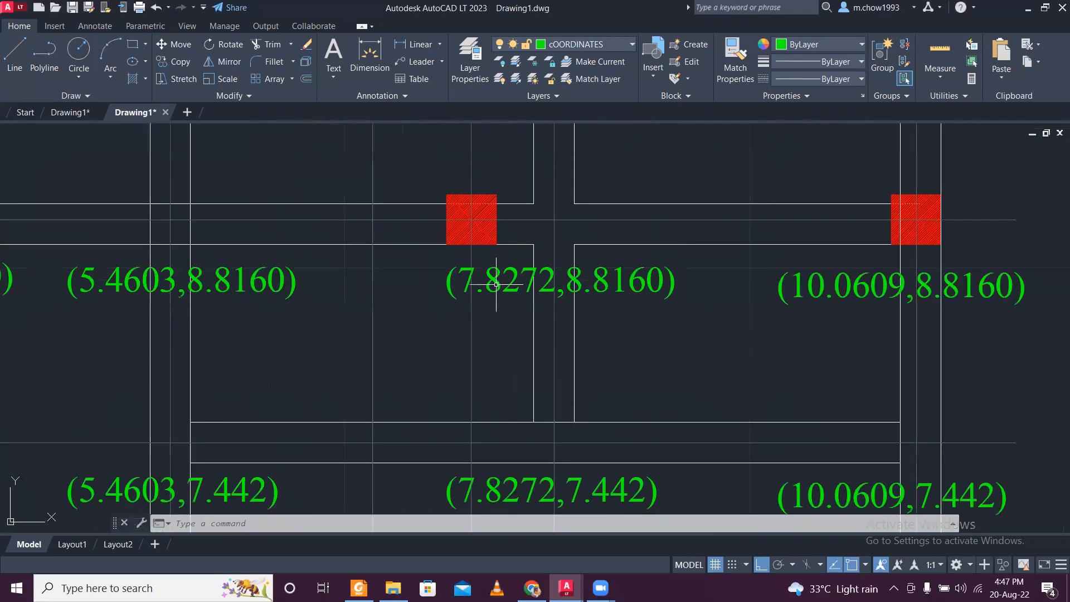
{"action": "double_click", "coordinate": [497, 285]}
{"action": "left_click", "coordinate": [521, 334]}
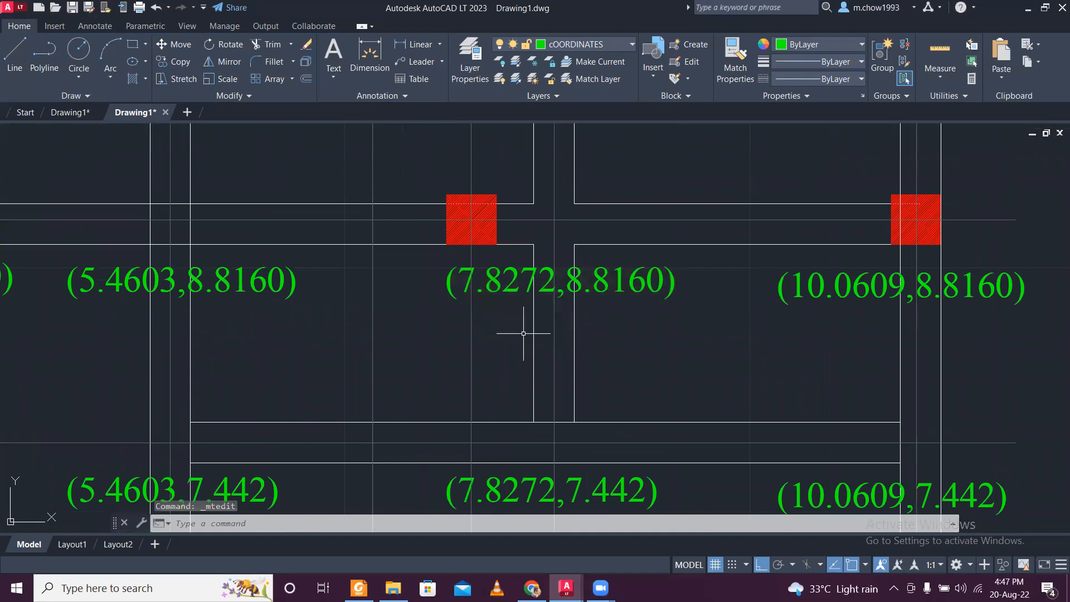
{"action": "left_click", "coordinate": [520, 333]}
{"action": "left_click", "coordinate": [449, 267]}
{"action": "left_click", "coordinate": [177, 63]}
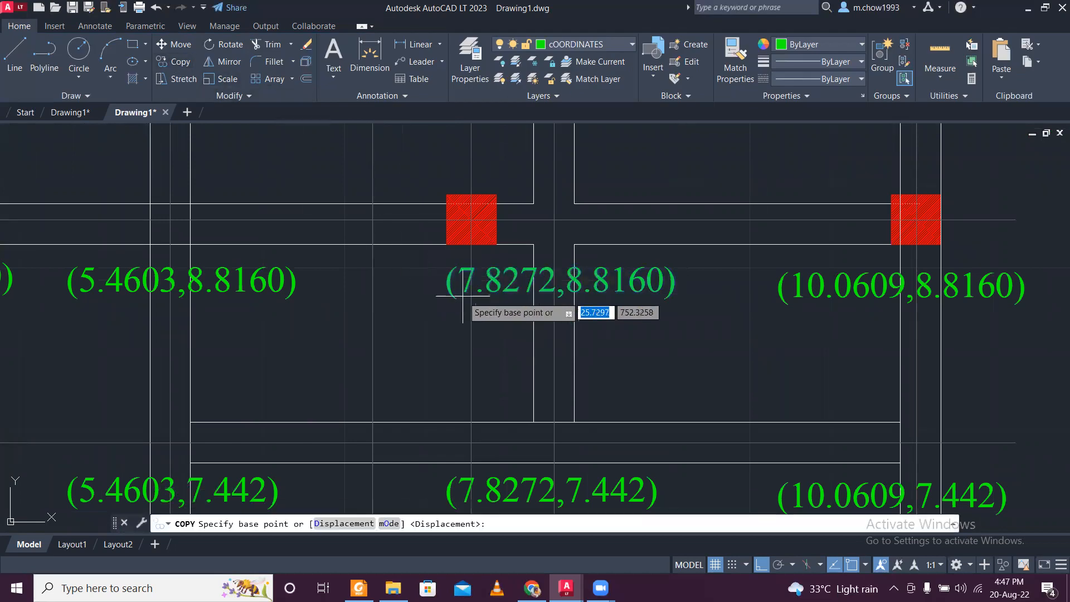
{"action": "left_click", "coordinate": [500, 312]}
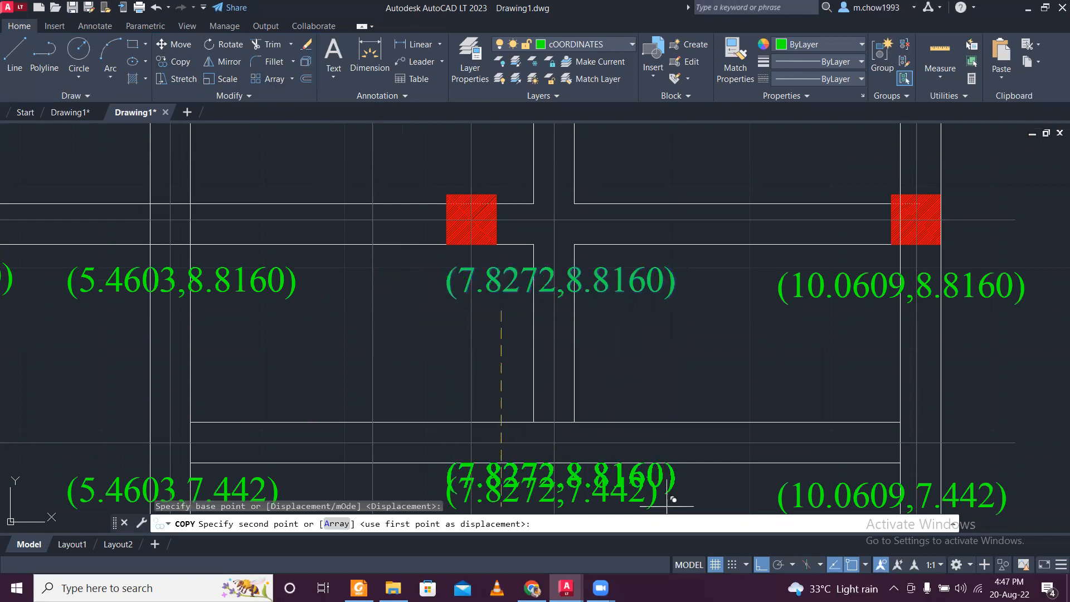
{"action": "key", "text": "F8"}
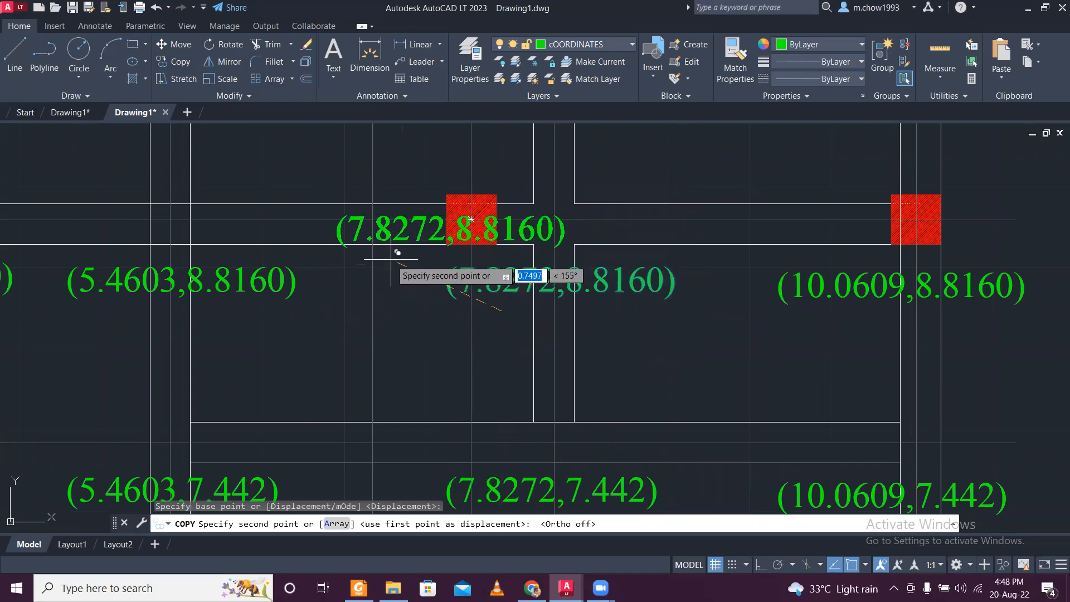
{"action": "left_click", "coordinate": [397, 253]}
{"action": "key", "text": "Escape"}
- Change the x value in the copied label on the column so that it reads (7.3170,8.8160)
{"action": "scroll", "coordinate": [400, 233], "scroll_direction": "down", "scroll_amount": 5}
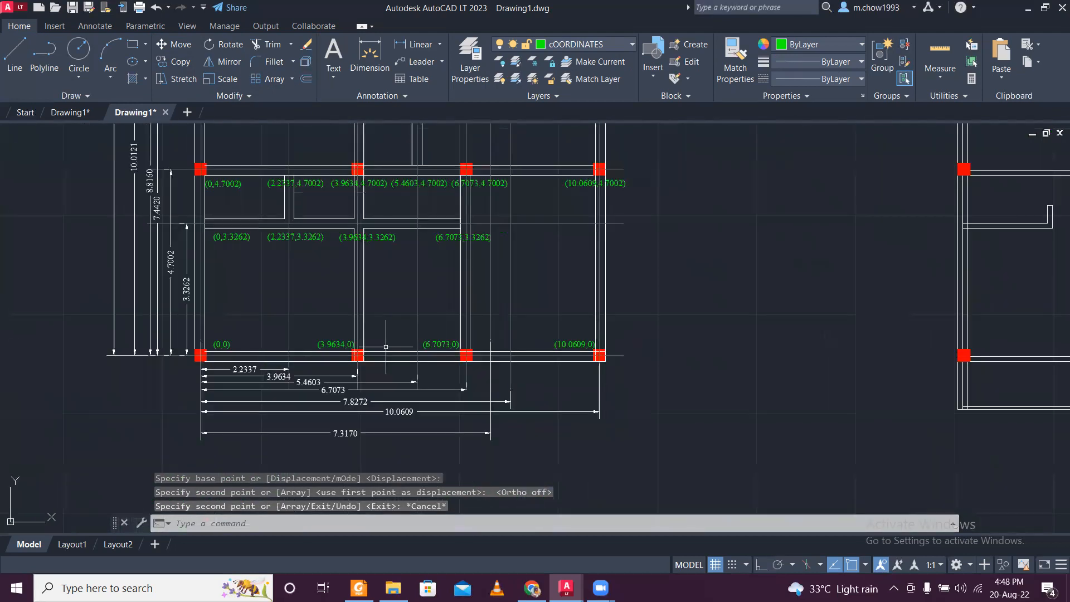
{"action": "middle_click_drag", "start_coordinate": [422, 156], "coordinate": [400, 389]}
{"action": "scroll", "coordinate": [457, 241], "scroll_direction": "up", "scroll_amount": 7}
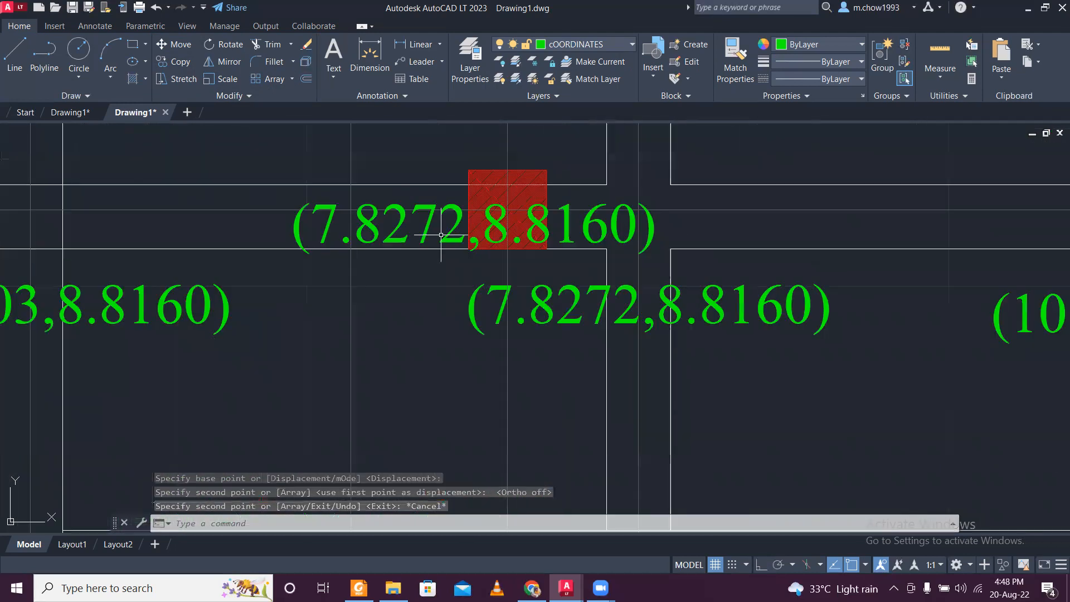
{"action": "double_click", "coordinate": [454, 227]}
{"action": "left_click_drag", "start_coordinate": [462, 232], "coordinate": [365, 229]}
{"action": "type", "text": "3170"}
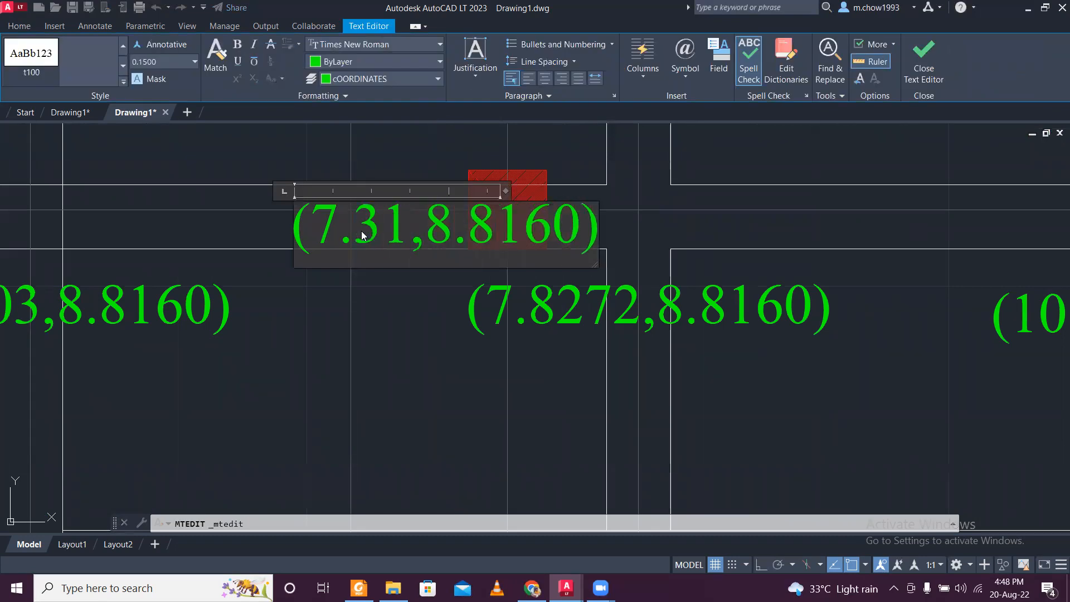
{"action": "left_click", "coordinate": [363, 298]}
{"action": "scroll", "coordinate": [390, 312], "scroll_direction": "down", "scroll_amount": 6}
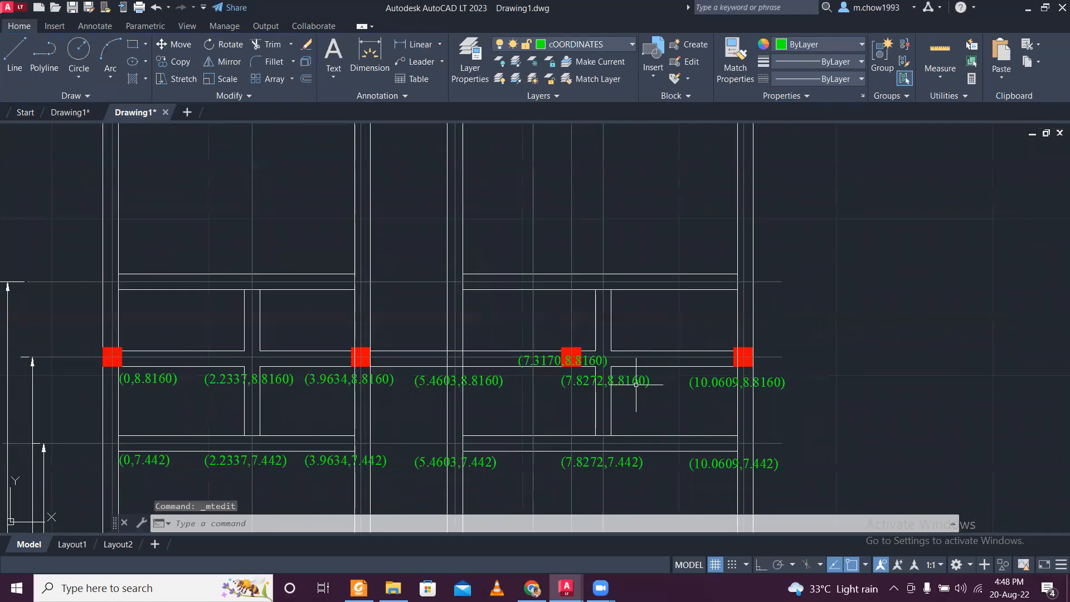
- Copy the six labels below the 8.8160 centre line, from x 0 to 10.0609, about 1.2 m up below the next horizontal centre line
{"action": "scroll", "coordinate": [176, 389], "scroll_direction": "up", "scroll_amount": 5}
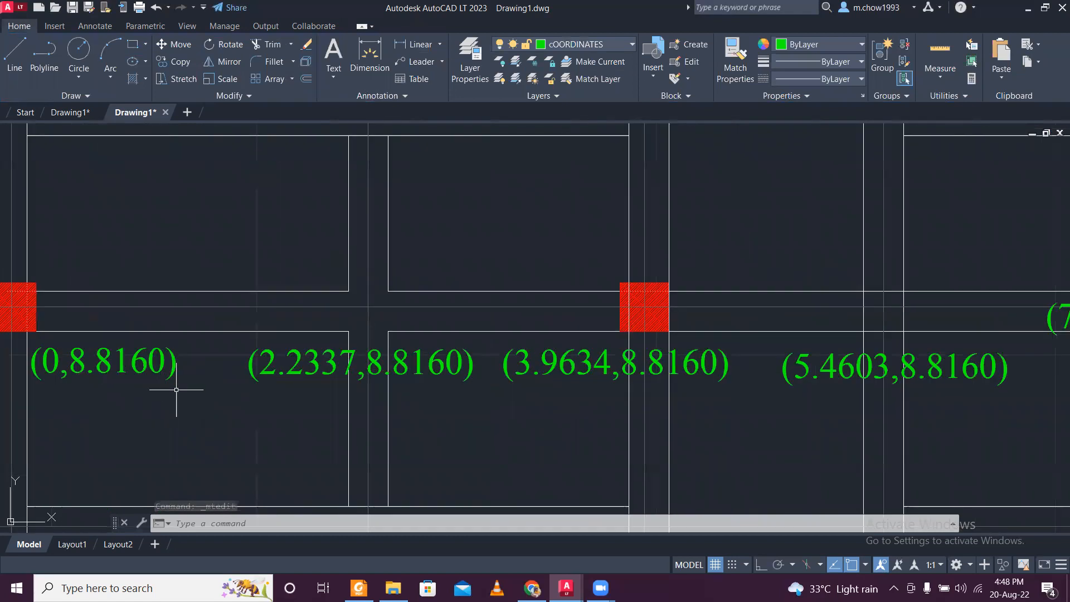
{"action": "left_click", "coordinate": [176, 390]}
{"action": "left_click", "coordinate": [160, 364]}
{"action": "left_click", "coordinate": [289, 402]}
{"action": "left_click", "coordinate": [278, 367]}
{"action": "left_click", "coordinate": [548, 400]}
{"action": "left_click", "coordinate": [529, 351]}
{"action": "left_click", "coordinate": [829, 412]}
{"action": "left_click", "coordinate": [797, 367]}
{"action": "scroll", "coordinate": [798, 368], "scroll_direction": "down", "scroll_amount": 4}
{"action": "middle_click_drag", "start_coordinate": [913, 410], "coordinate": [635, 415]}
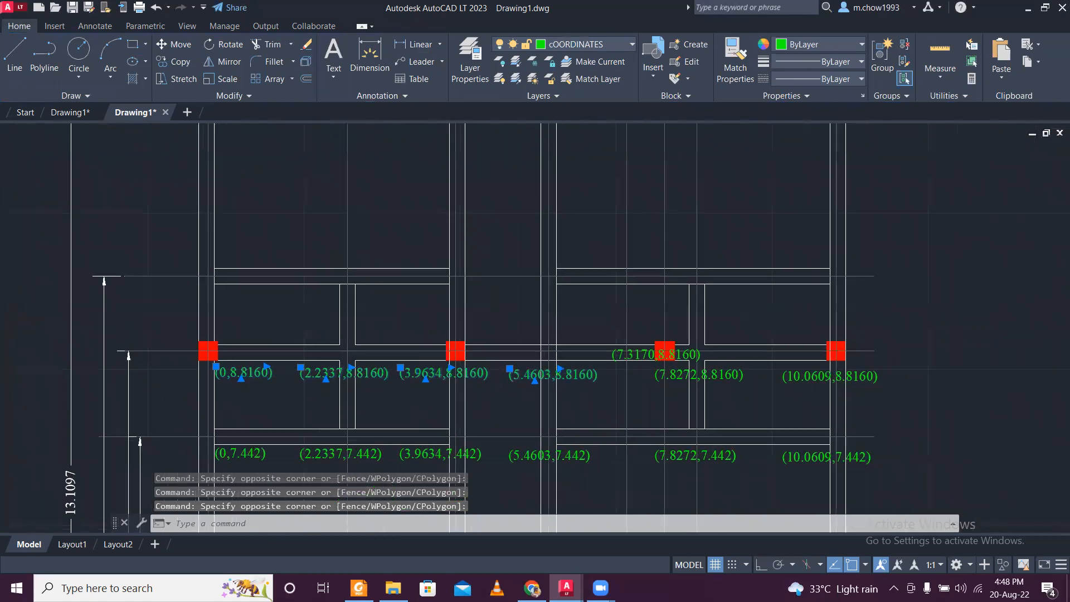
{"action": "scroll", "coordinate": [764, 407], "scroll_direction": "up", "scroll_amount": 2}
{"action": "left_click", "coordinate": [845, 390]}
{"action": "left_click", "coordinate": [830, 352]}
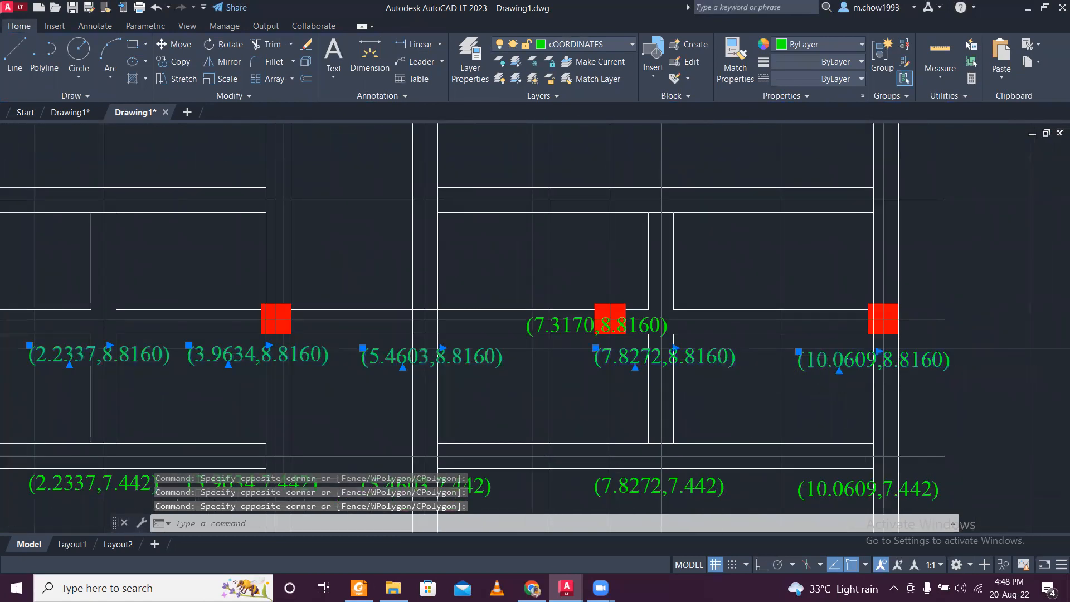
{"action": "scroll", "coordinate": [830, 357], "scroll_direction": "down", "scroll_amount": 5}
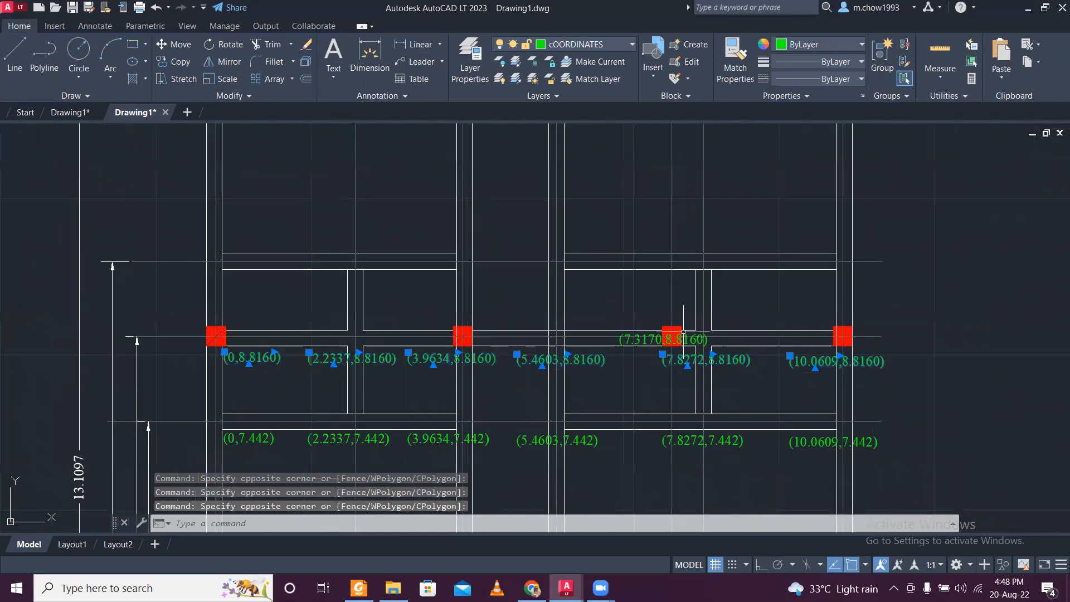
{"action": "left_click", "coordinate": [178, 61]}
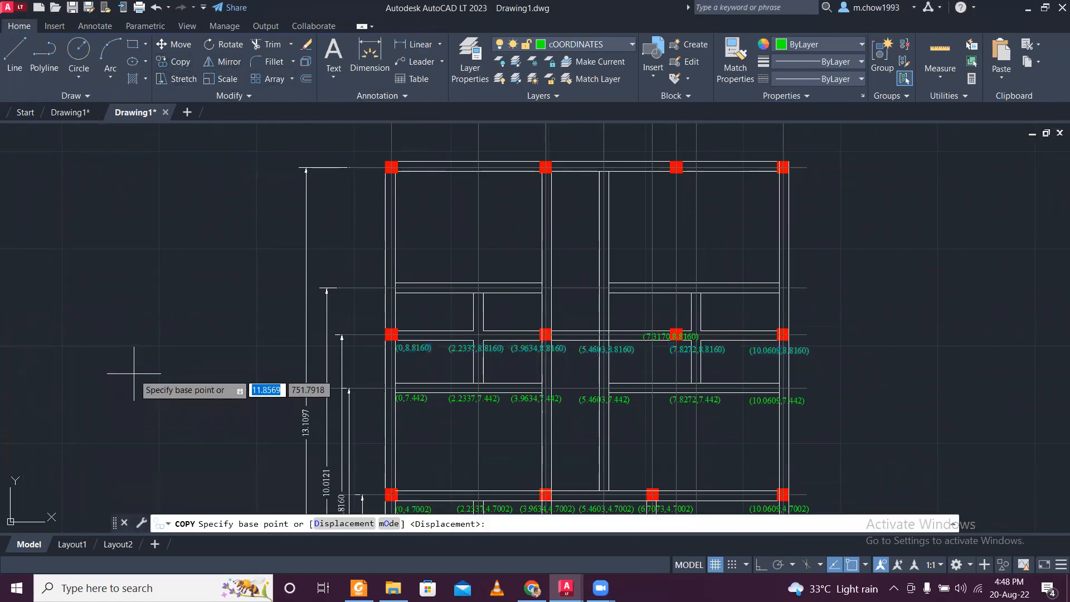
{"action": "left_click", "coordinate": [134, 374]}
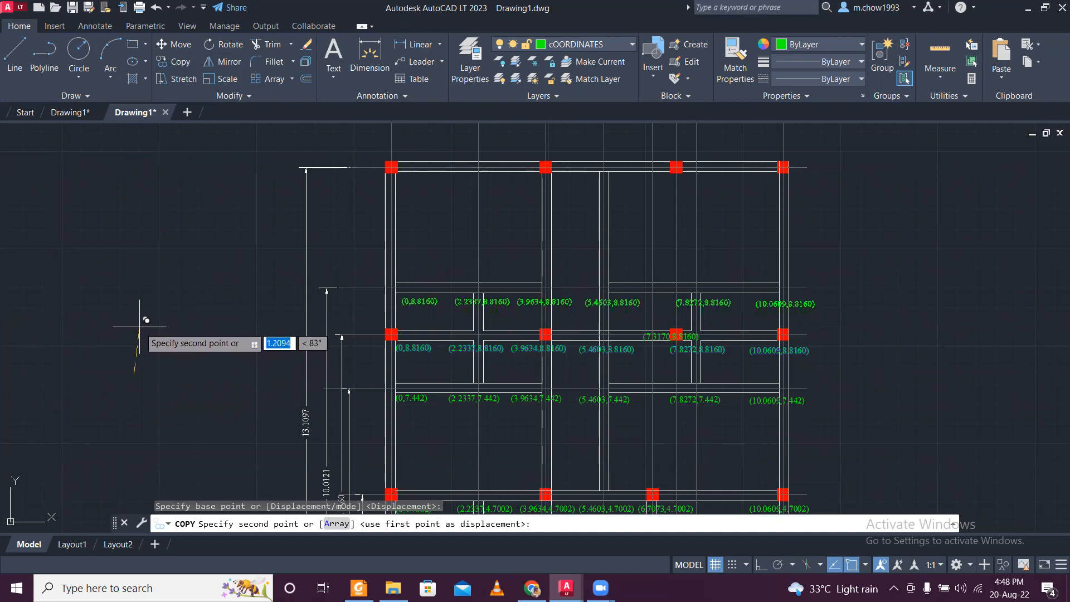
{"action": "left_click", "coordinate": [146, 320]}
{"action": "key", "text": "Escape"}
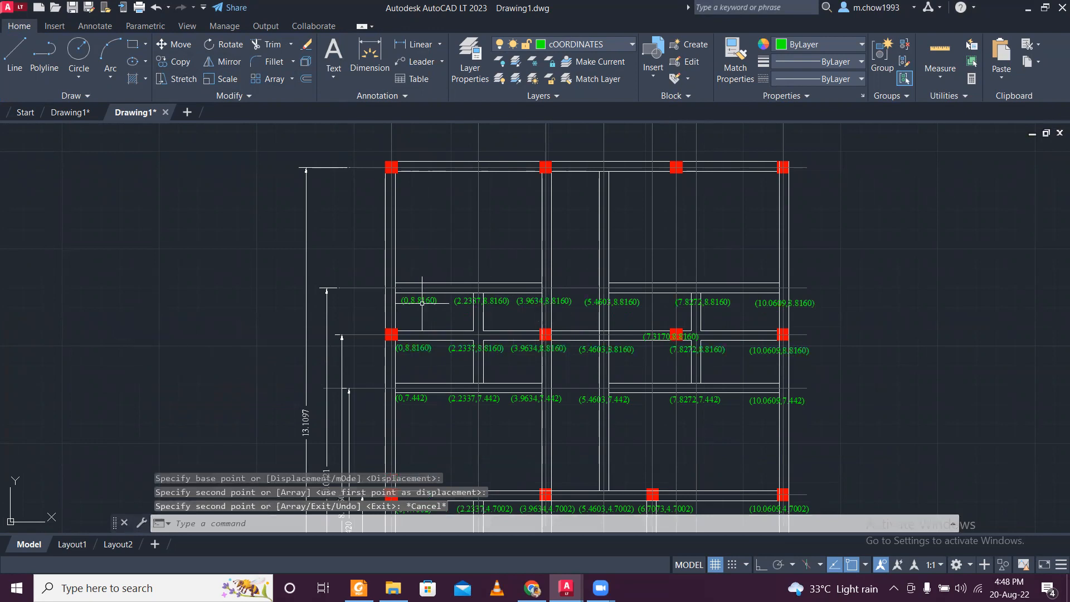
- Change the y value in the leftmost label of the newly copied row to match the centre line's dimension, so it reads (0,10.0121)
{"action": "left_click", "coordinate": [331, 322]}
{"action": "left_click", "coordinate": [325, 304]}
{"action": "scroll", "coordinate": [337, 334], "scroll_direction": "down", "scroll_amount": 3}
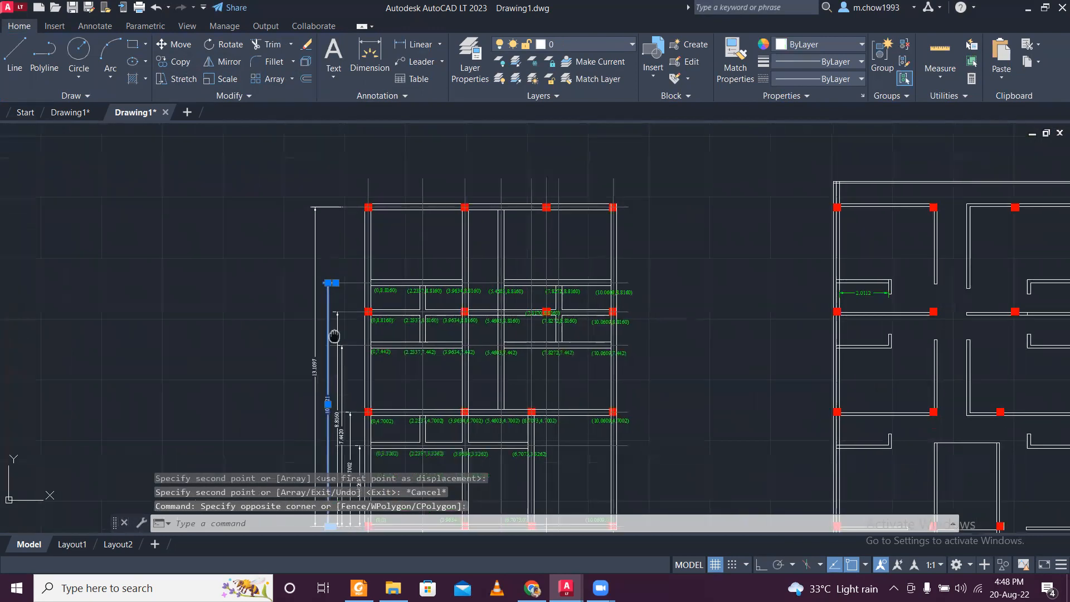
{"action": "scroll", "coordinate": [339, 421], "scroll_direction": "up", "scroll_amount": 5}
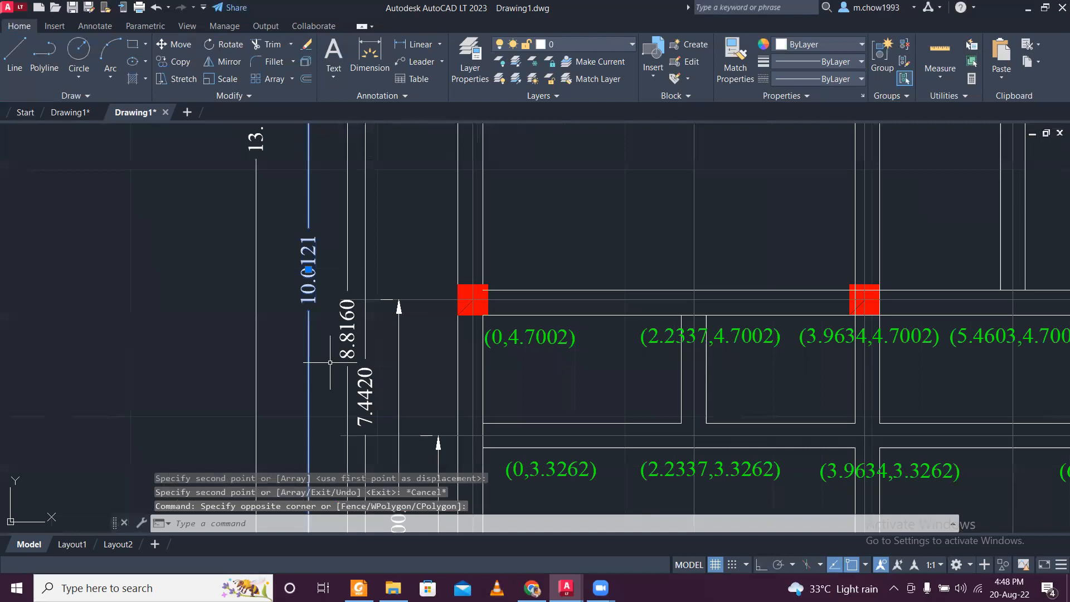
{"action": "scroll", "coordinate": [330, 362], "scroll_direction": "down", "scroll_amount": 6}
{"action": "scroll", "coordinate": [404, 229], "scroll_direction": "up", "scroll_amount": 6}
{"action": "key", "text": "Escape"}
{"action": "double_click", "coordinate": [394, 281]}
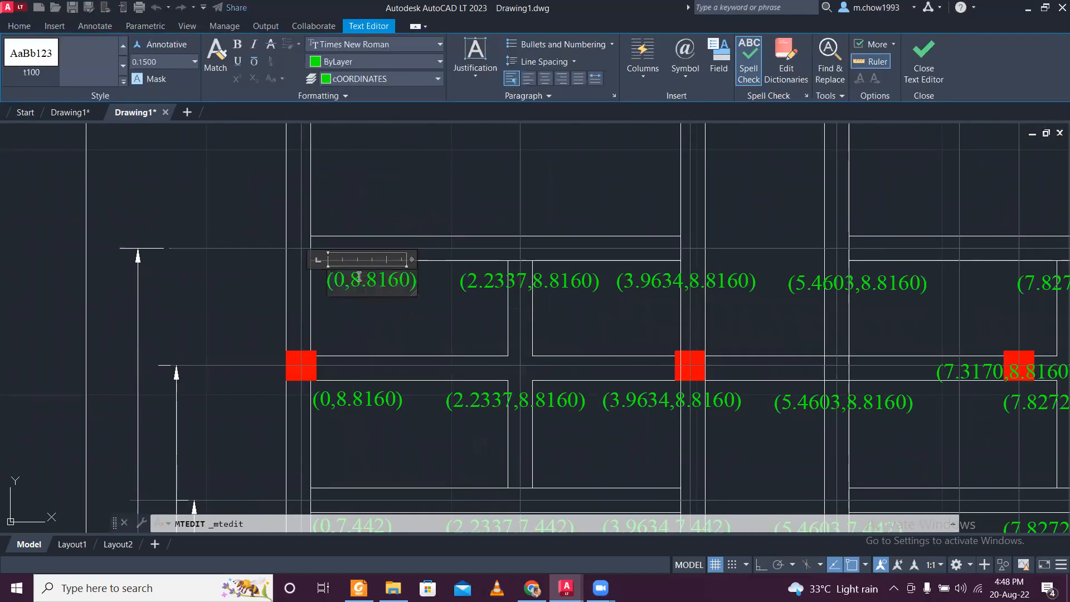
{"action": "type", "text": "10.0121"}
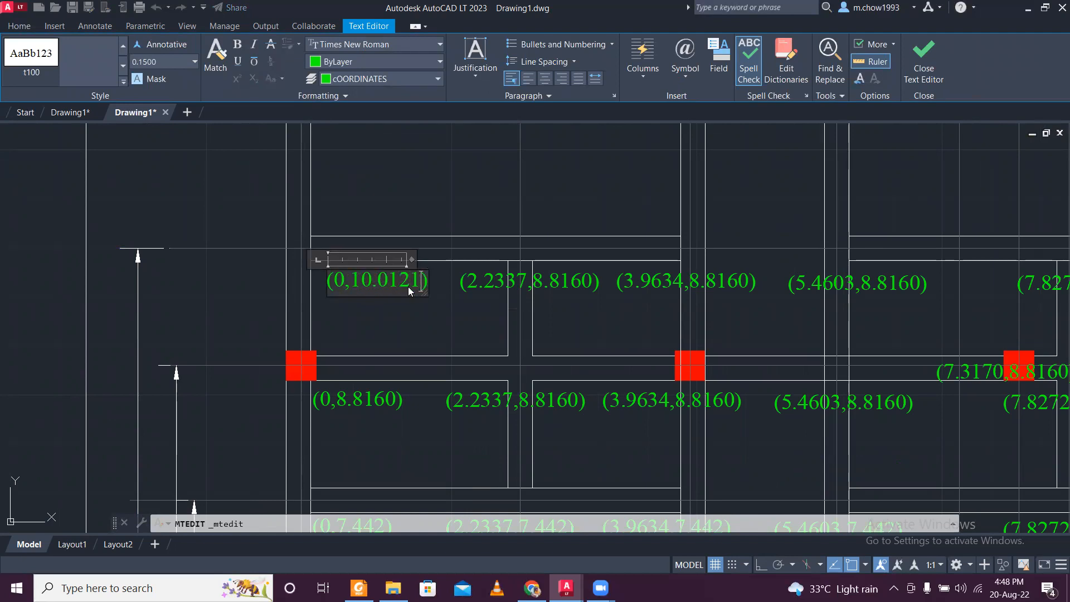
{"action": "left_click", "coordinate": [551, 279]}
- Copy the 10.0121 value from the leftmost label's text for reuse in the rest of the row
{"action": "double_click", "coordinate": [391, 278]}
{"action": "double_click", "coordinate": [369, 282]}
{"action": "left_click_drag", "start_coordinate": [352, 281], "coordinate": [408, 284]}
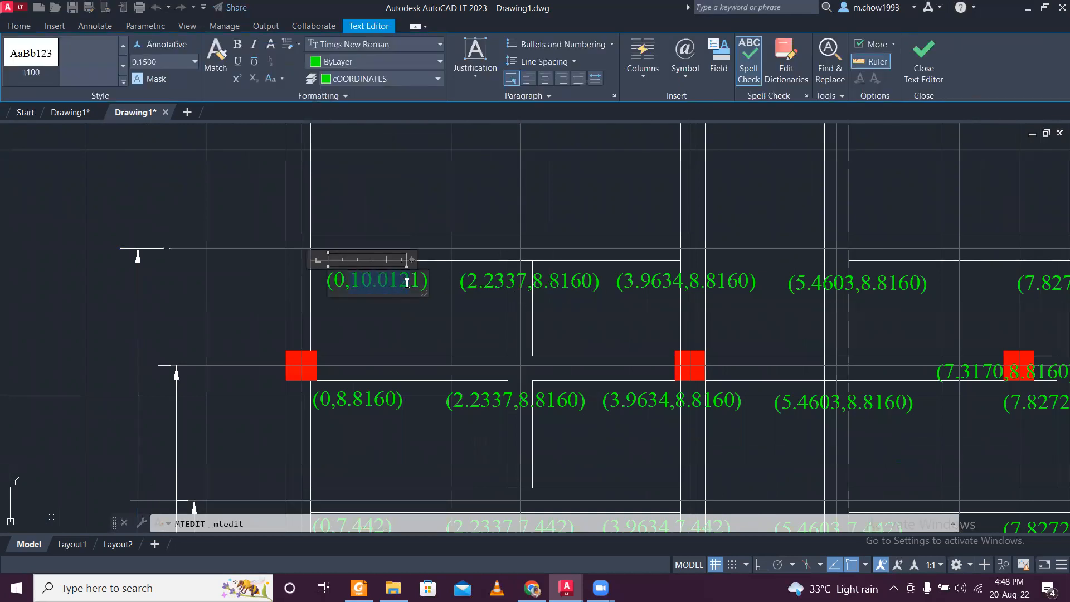
{"action": "left_click", "coordinate": [431, 303]}
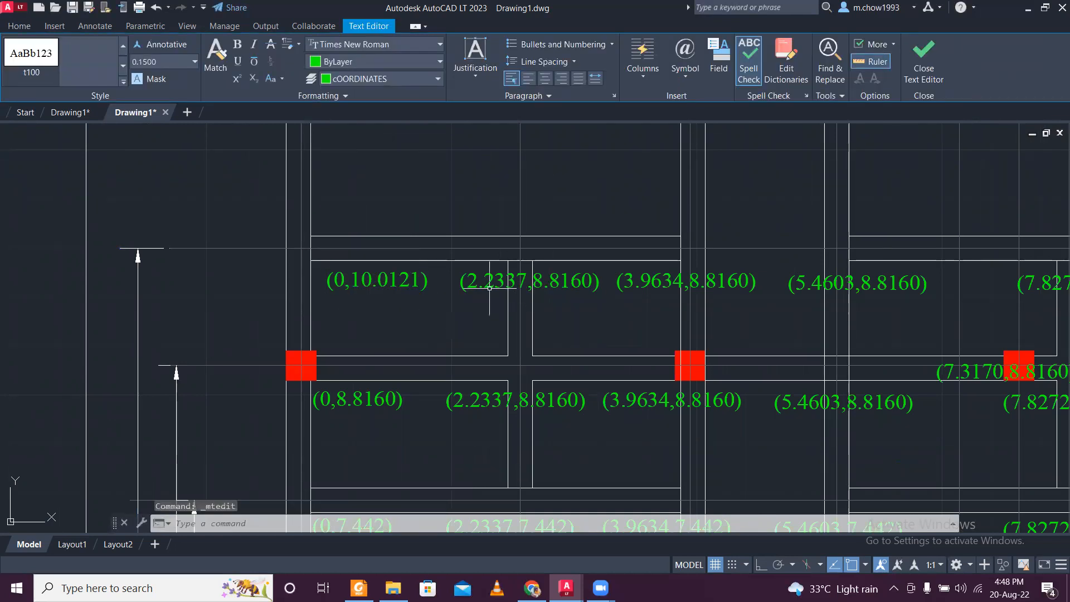
- Replace the y value in the row's second label so that it reads (2.2337,10.0121)
{"action": "left_click", "coordinate": [563, 279]}
{"action": "left_click", "coordinate": [563, 279]}
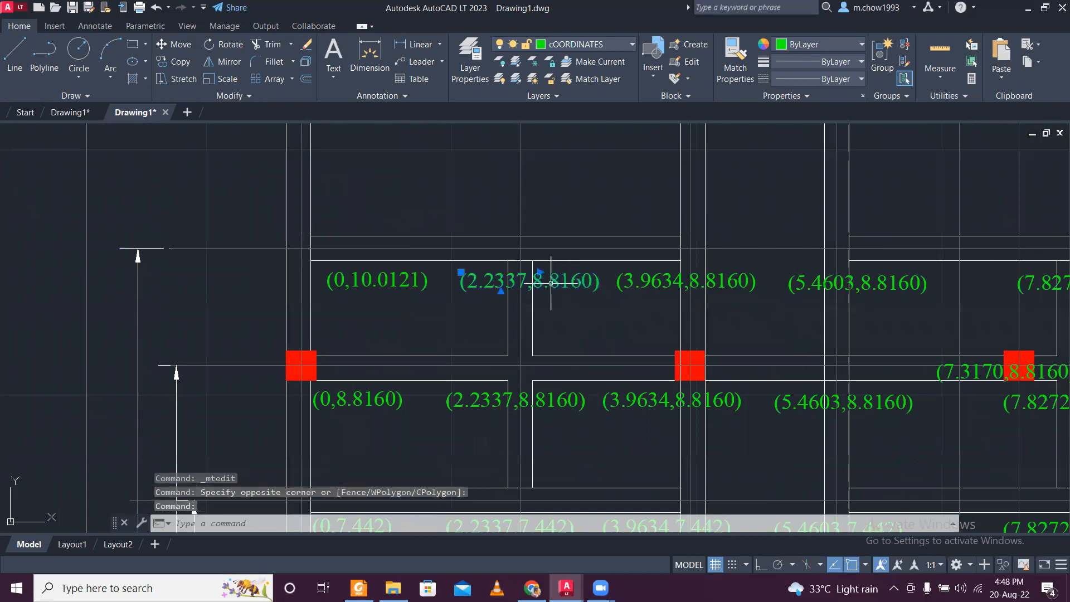
{"action": "double_click", "coordinate": [552, 279]}
{"action": "left_click_drag", "start_coordinate": [534, 280], "coordinate": [600, 284]}
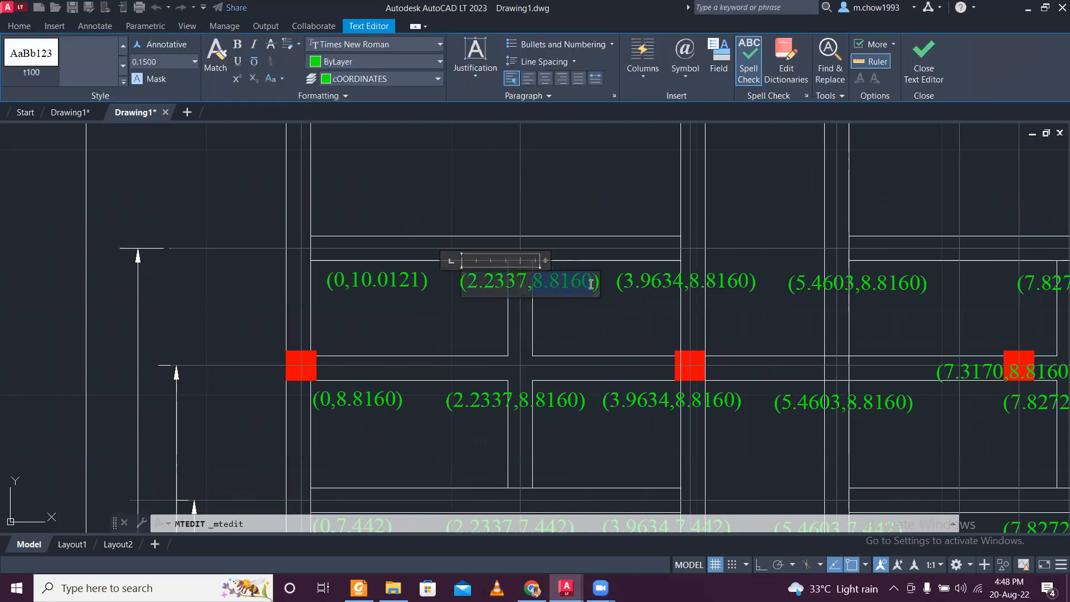
{"action": "type", "text": "10.0121"}
{"action": "left_click", "coordinate": [687, 275]}
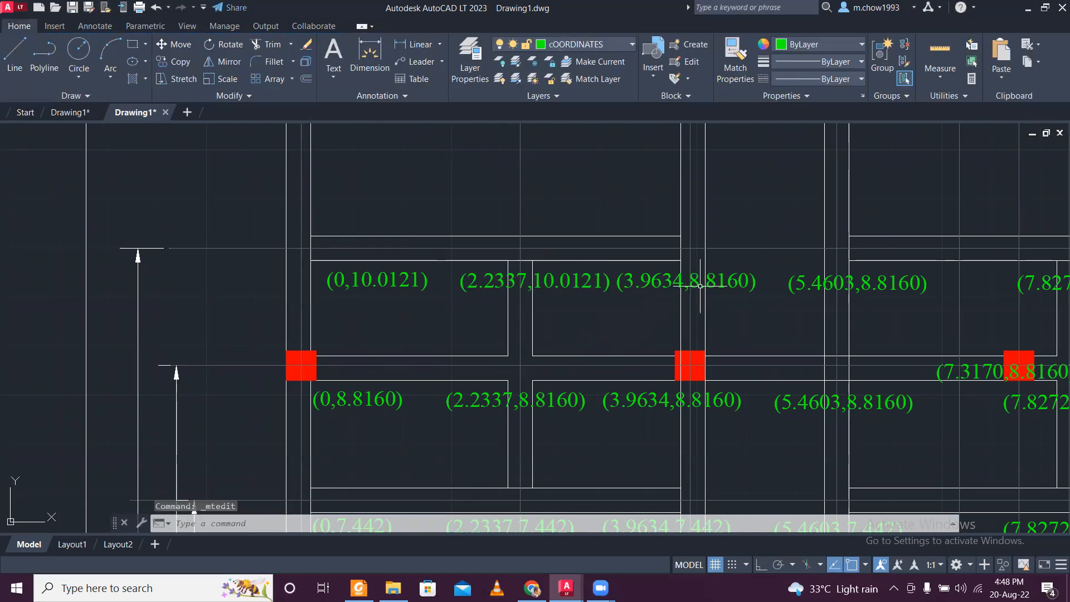
- Replace the y value in the row's third label so that it reads (3.9634,10.0121)
{"action": "double_click", "coordinate": [700, 286]}
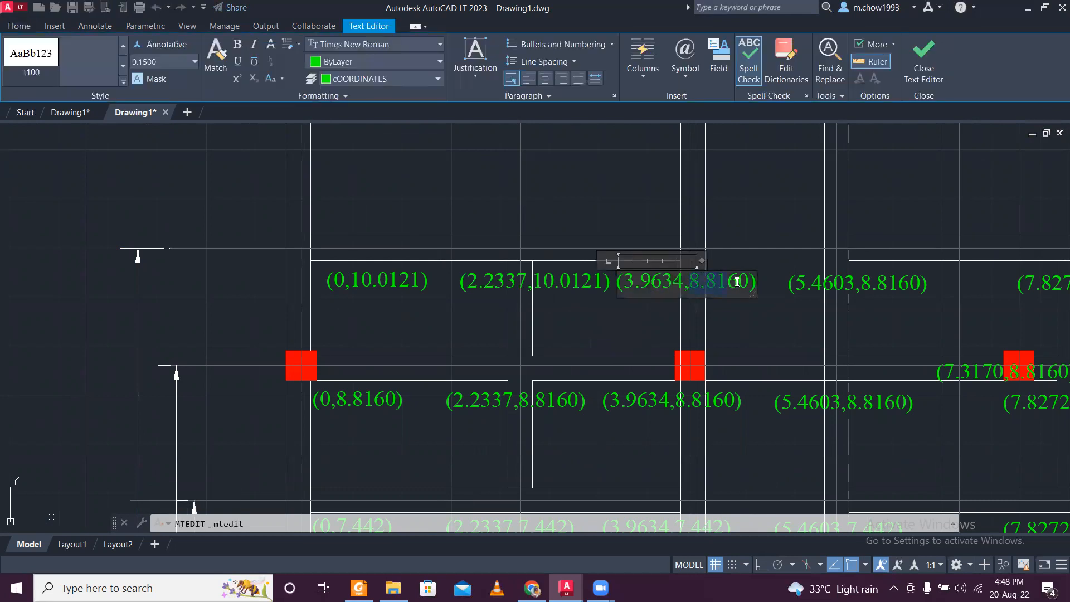
{"action": "type", "text": "10.0121"}
{"action": "left_click", "coordinate": [786, 290]}
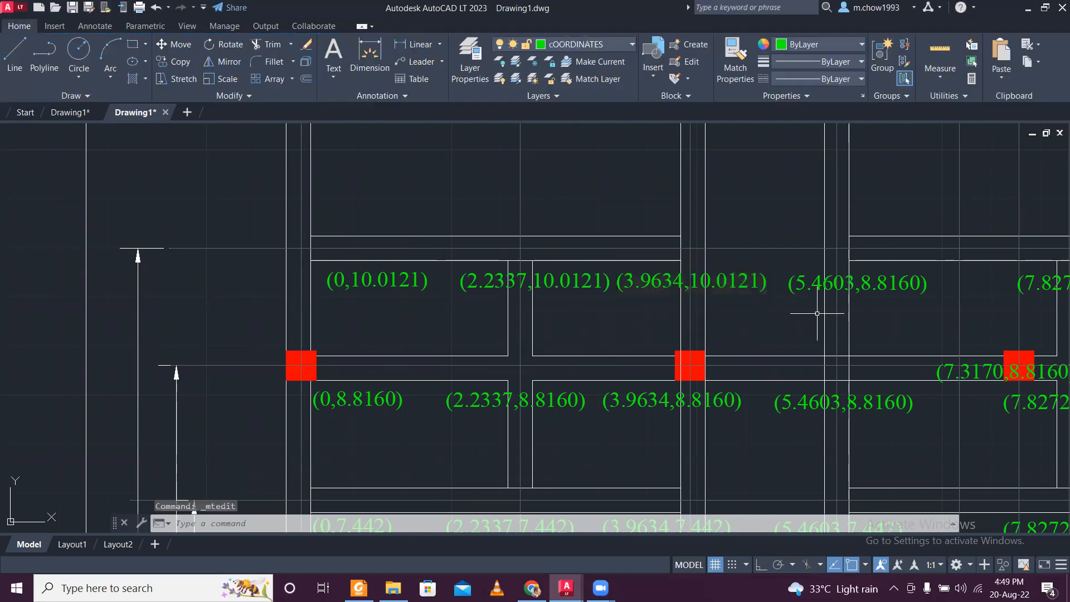
- Replace the y value in the row's fourth label so that it reads (5.4603,10.0121)
{"action": "middle_click_drag", "start_coordinate": [795, 310], "coordinate": [554, 318]}
{"action": "scroll", "coordinate": [559, 302], "scroll_direction": "up", "scroll_amount": 2}
{"action": "double_click", "coordinate": [538, 290]}
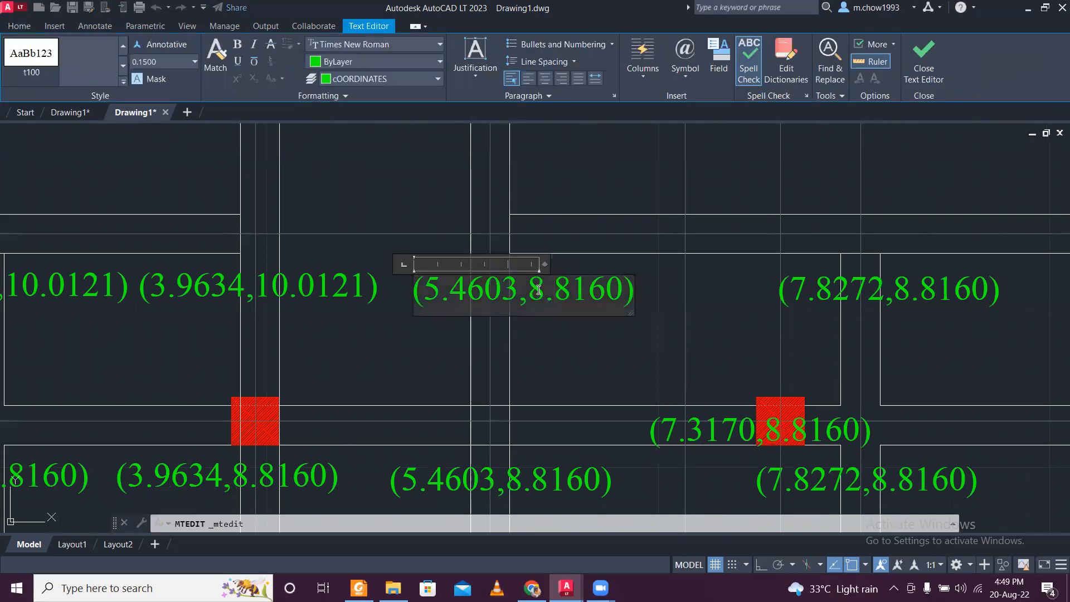
{"action": "left_click_drag", "start_coordinate": [528, 290], "coordinate": [602, 290]}
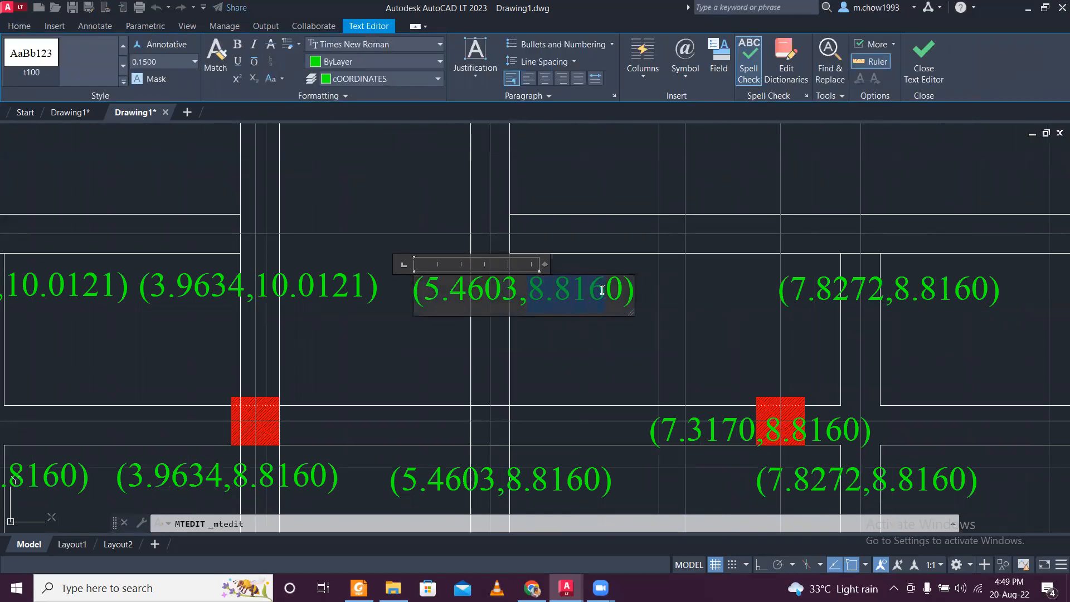
{"action": "type", "text": "10.0121"}
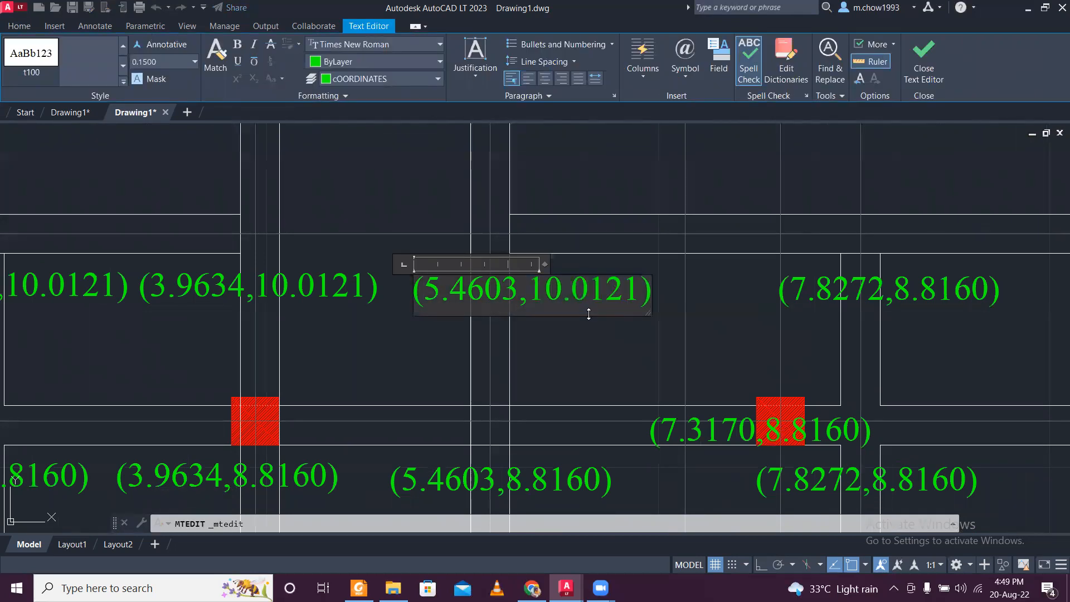
{"action": "scroll", "coordinate": [588, 314], "scroll_direction": "down", "scroll_amount": 2}
{"action": "left_click", "coordinate": [597, 332]}
- Replace the y value in the row's fifth label so that it reads (7.8272,10.0121)
{"action": "scroll", "coordinate": [693, 300], "scroll_direction": "up", "scroll_amount": 1}
{"action": "scroll", "coordinate": [693, 300], "scroll_direction": "up", "scroll_amount": 1}
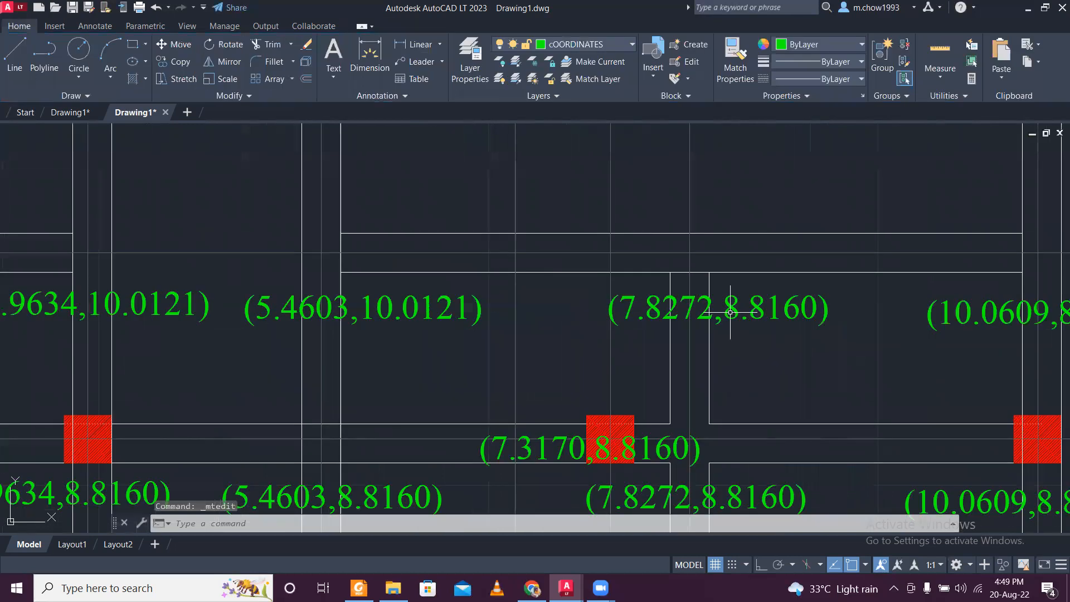
{"action": "double_click", "coordinate": [724, 306]}
{"action": "left_click_drag", "start_coordinate": [724, 306], "coordinate": [769, 306]}
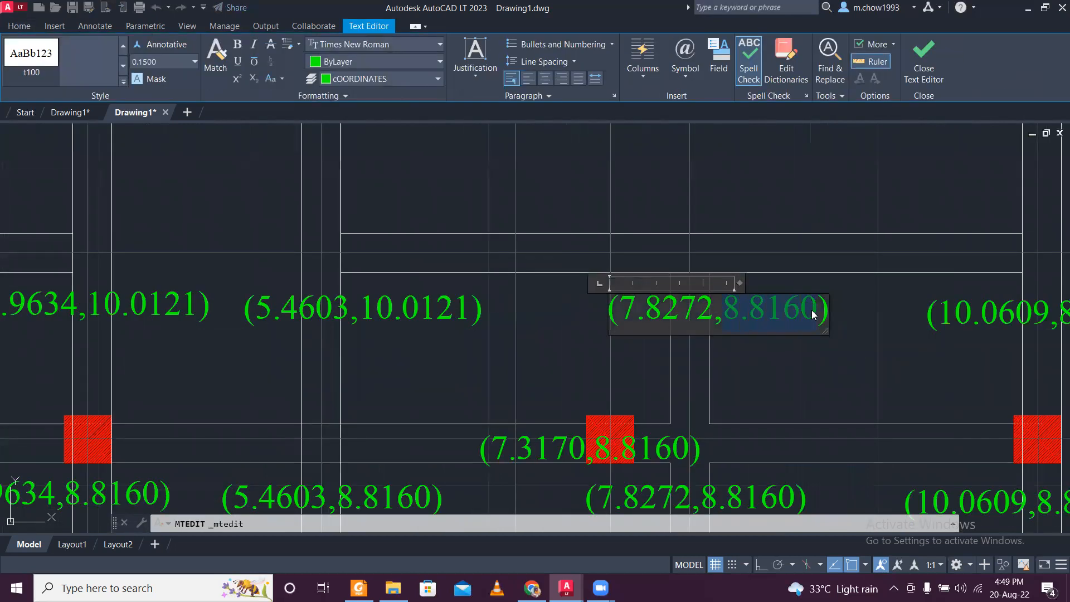
{"action": "type", "text": "10.0121"}
{"action": "left_click", "coordinate": [789, 350]}
- Replace the y value in the row's last label so that it reads (10.0609,10.0121)
{"action": "scroll", "coordinate": [780, 348], "scroll_direction": "down", "scroll_amount": 3}
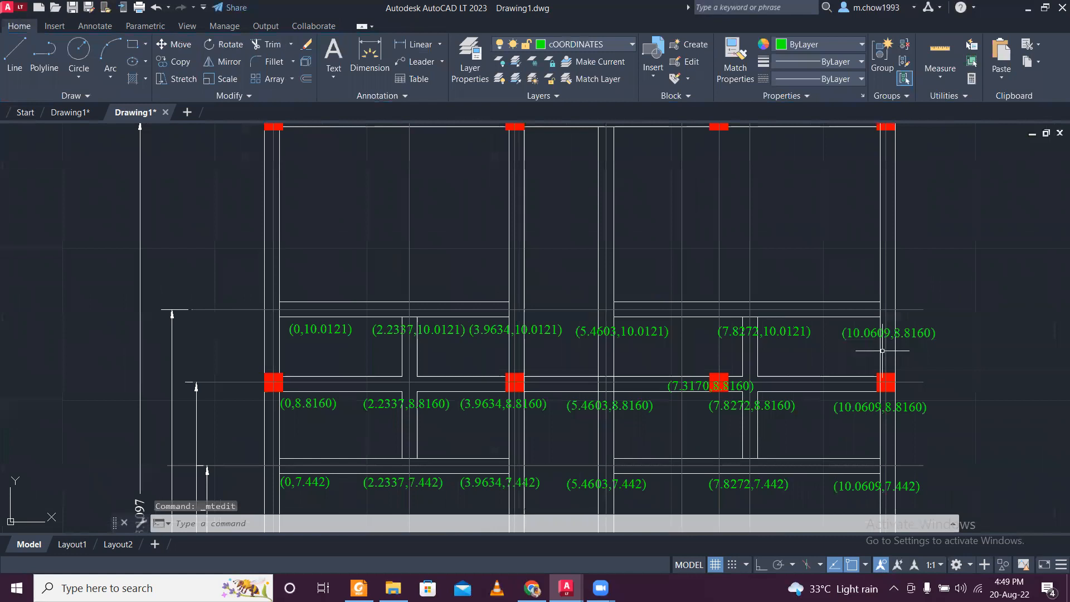
{"action": "scroll", "coordinate": [755, 339], "scroll_direction": "up", "scroll_amount": 4}
{"action": "double_click", "coordinate": [748, 327]}
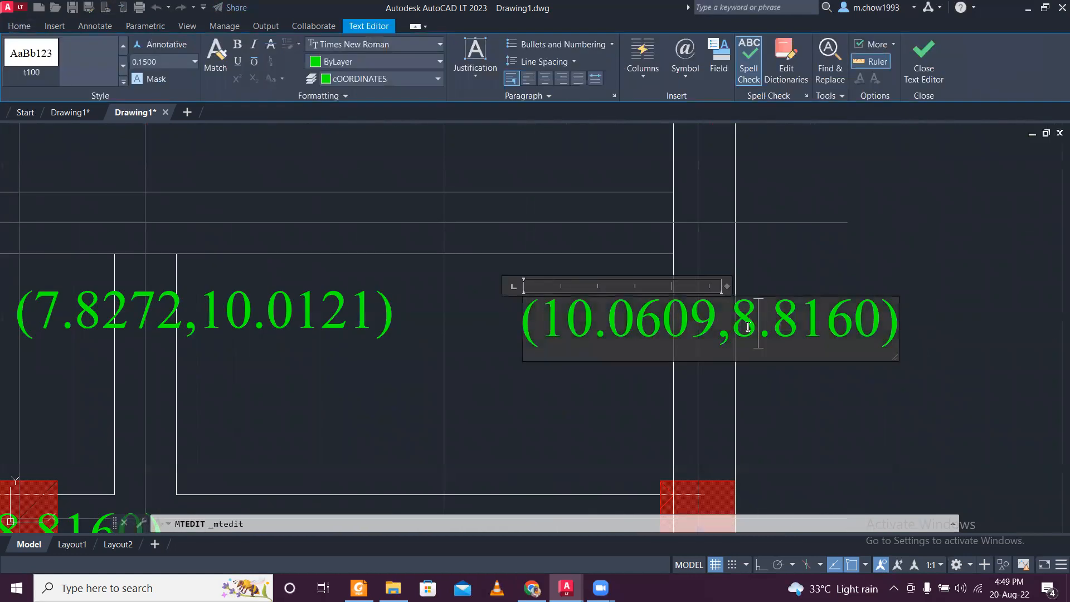
{"action": "left_click_drag", "start_coordinate": [741, 321], "coordinate": [905, 339]}
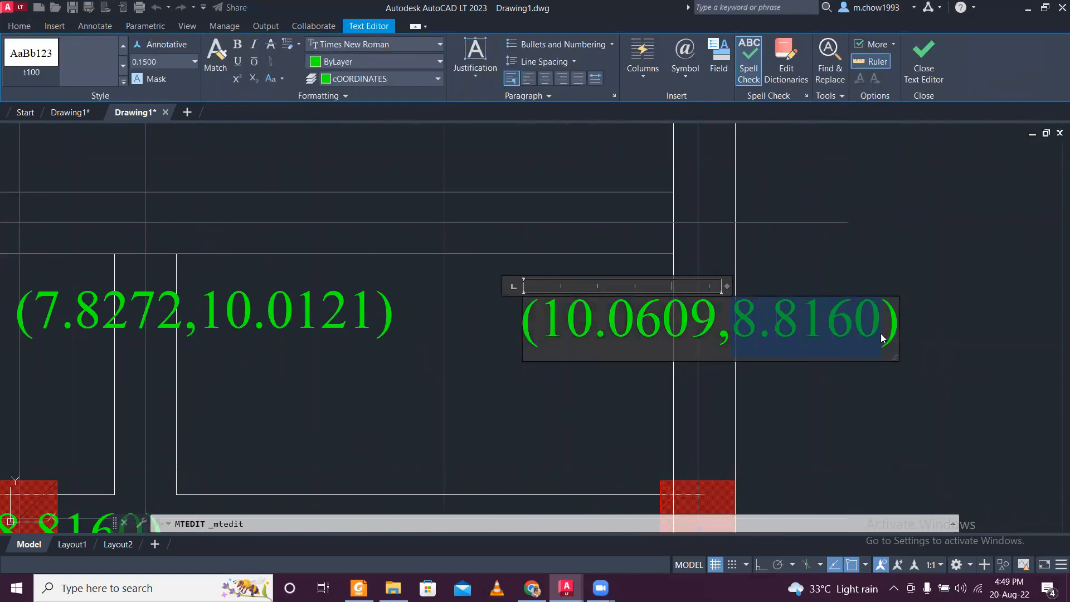
{"action": "type", "text": "10.0121"}
{"action": "left_click", "coordinate": [881, 381]}
- Copy the 10.0121 row's labels at x 0, 3.9634, 5.4603 and 10.0609 about 3 m up, below the plan's uppermost centre line
{"action": "scroll", "coordinate": [433, 247], "scroll_direction": "down", "scroll_amount": 4}
{"action": "middle_click_drag", "start_coordinate": [433, 248], "coordinate": [427, 300]}
{"action": "scroll", "coordinate": [297, 342], "scroll_direction": "up", "scroll_amount": 4}
{"action": "left_click", "coordinate": [295, 353]}
{"action": "left_click", "coordinate": [257, 362]}
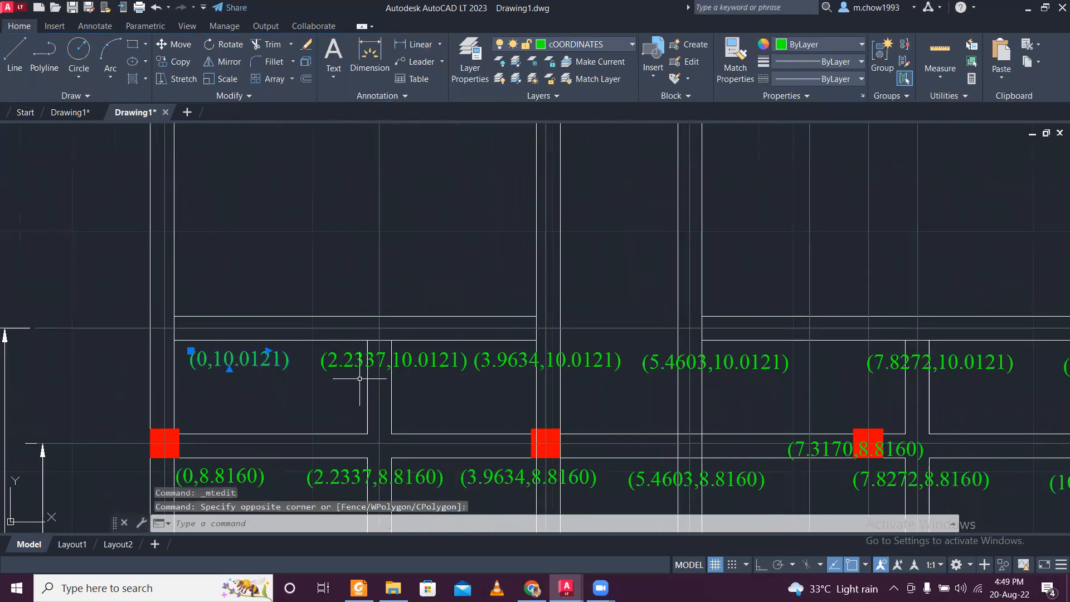
{"action": "scroll", "coordinate": [409, 360], "scroll_direction": "down", "scroll_amount": 3}
{"action": "scroll", "coordinate": [424, 360], "scroll_direction": "up", "scroll_amount": 1}
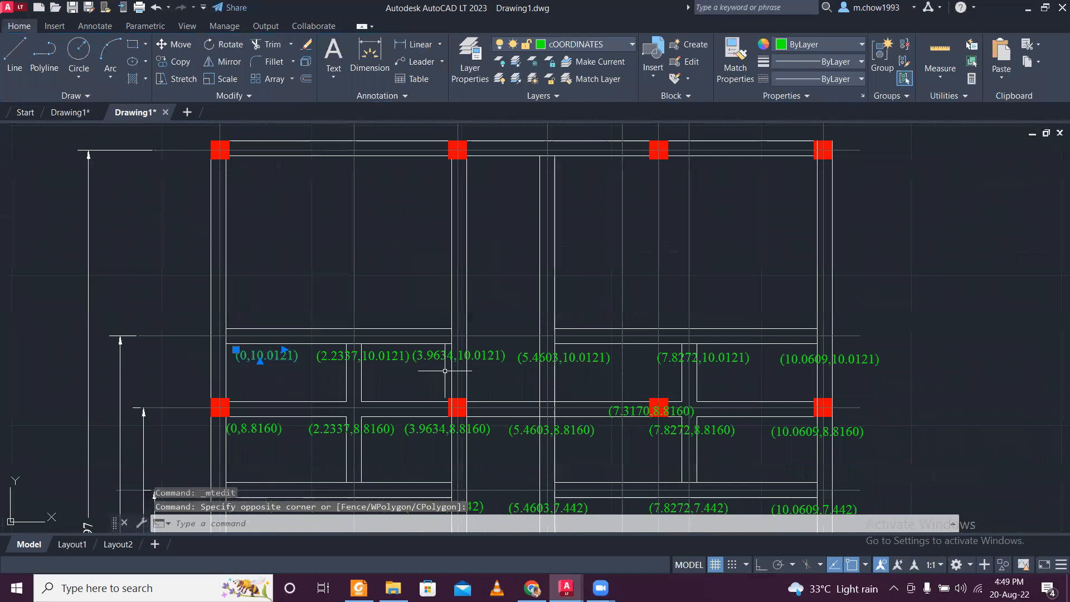
{"action": "left_click", "coordinate": [436, 361]}
{"action": "key", "text": "Escape"}
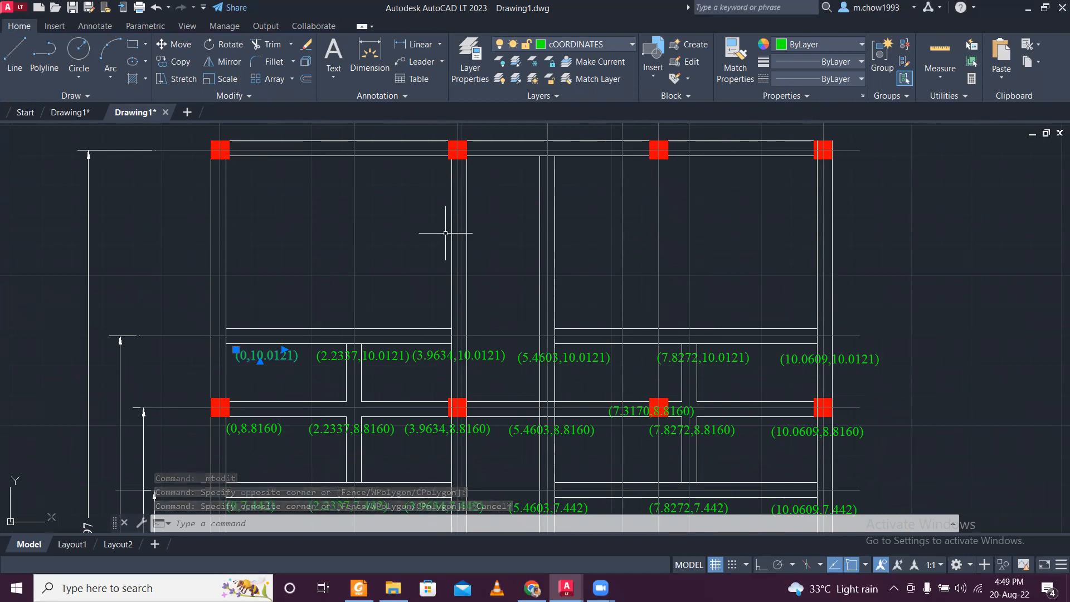
{"action": "scroll", "coordinate": [385, 345], "scroll_direction": "up", "scroll_amount": 2}
{"action": "left_click", "coordinate": [441, 388]}
{"action": "left_click", "coordinate": [634, 353]}
{"action": "scroll", "coordinate": [652, 372], "scroll_direction": "down", "scroll_amount": 2}
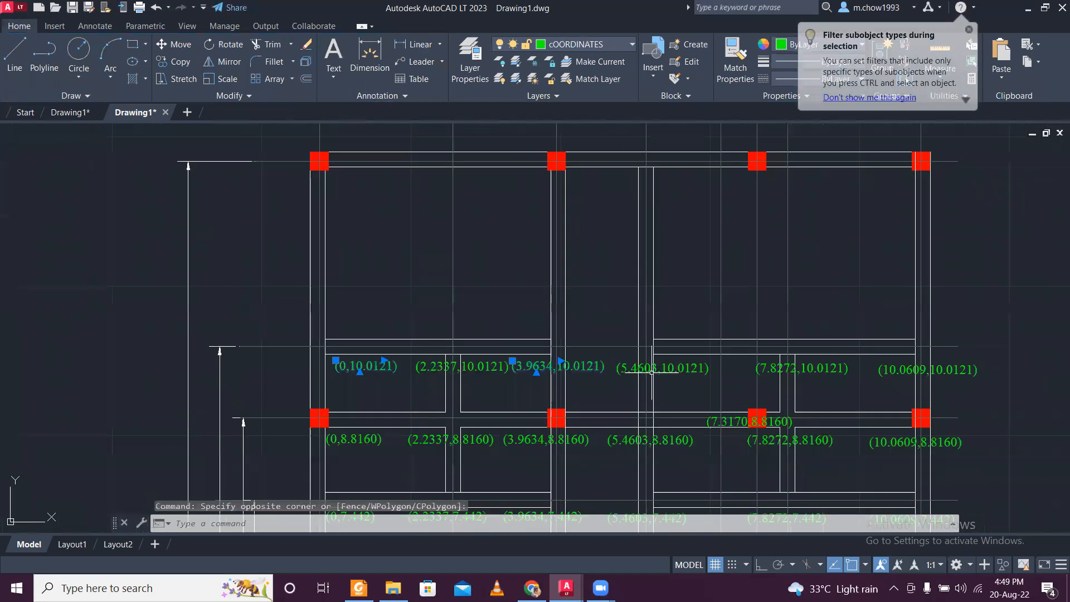
{"action": "left_click", "coordinate": [688, 382]}
{"action": "left_click", "coordinate": [681, 371]}
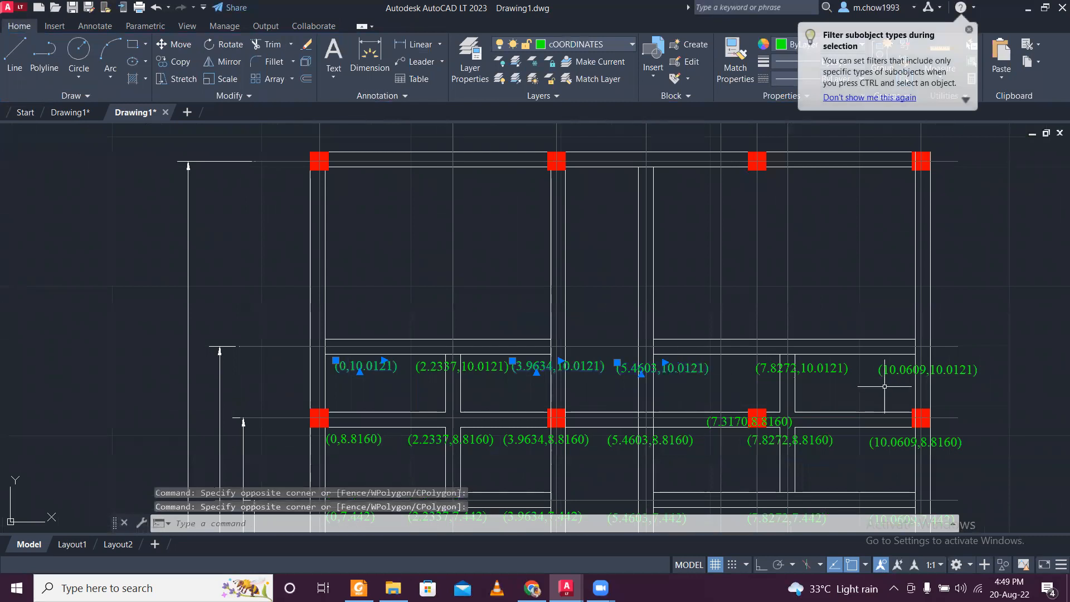
{"action": "left_click", "coordinate": [174, 61]}
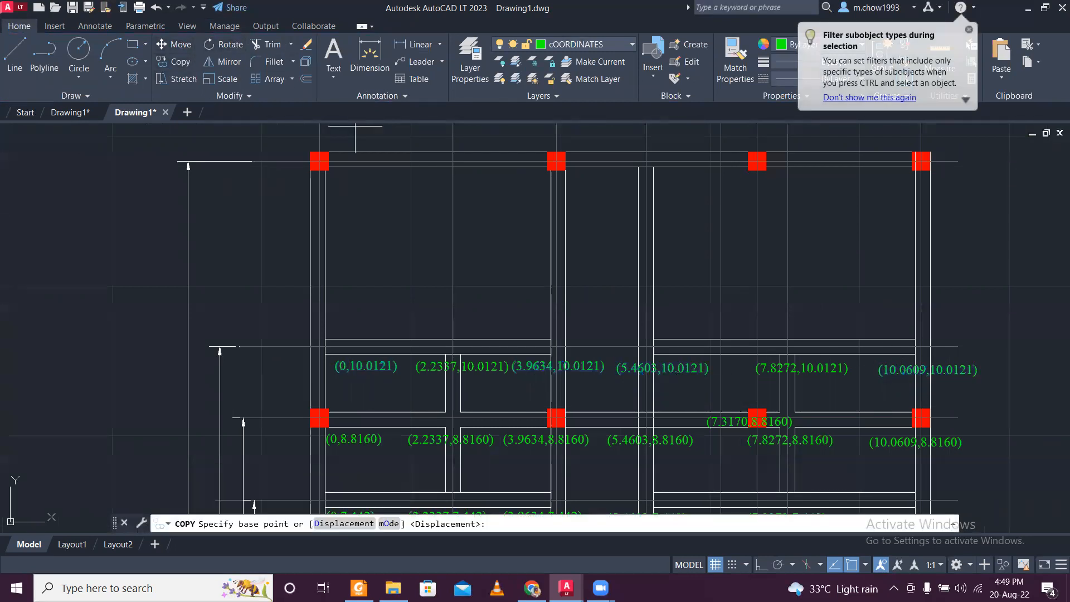
{"action": "left_click", "coordinate": [337, 364]}
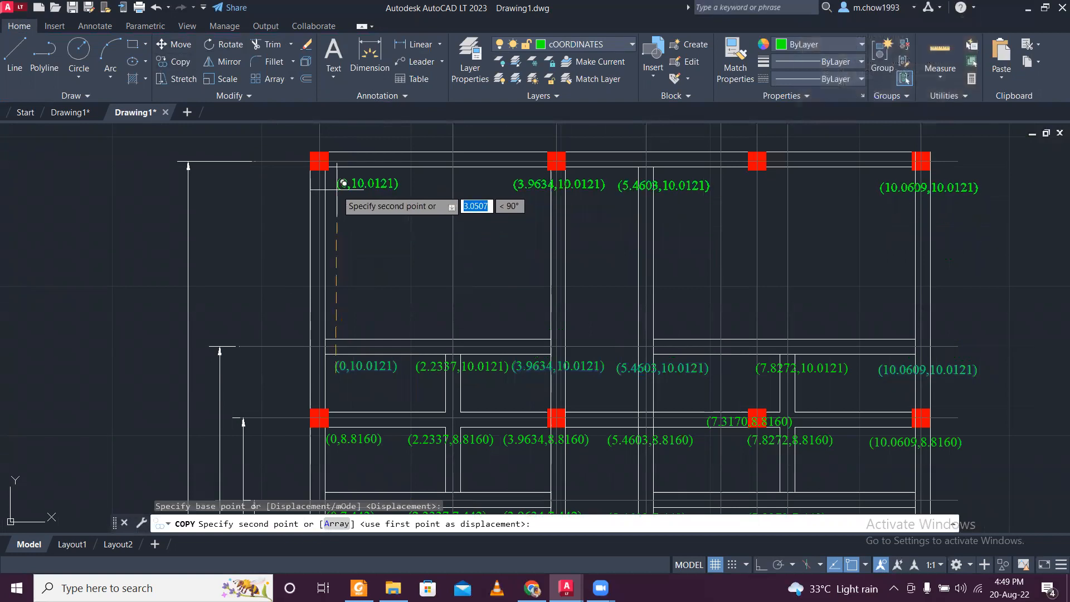
{"action": "scroll", "coordinate": [343, 183], "scroll_direction": "up", "scroll_amount": 4}
{"action": "key", "text": "Escape"}
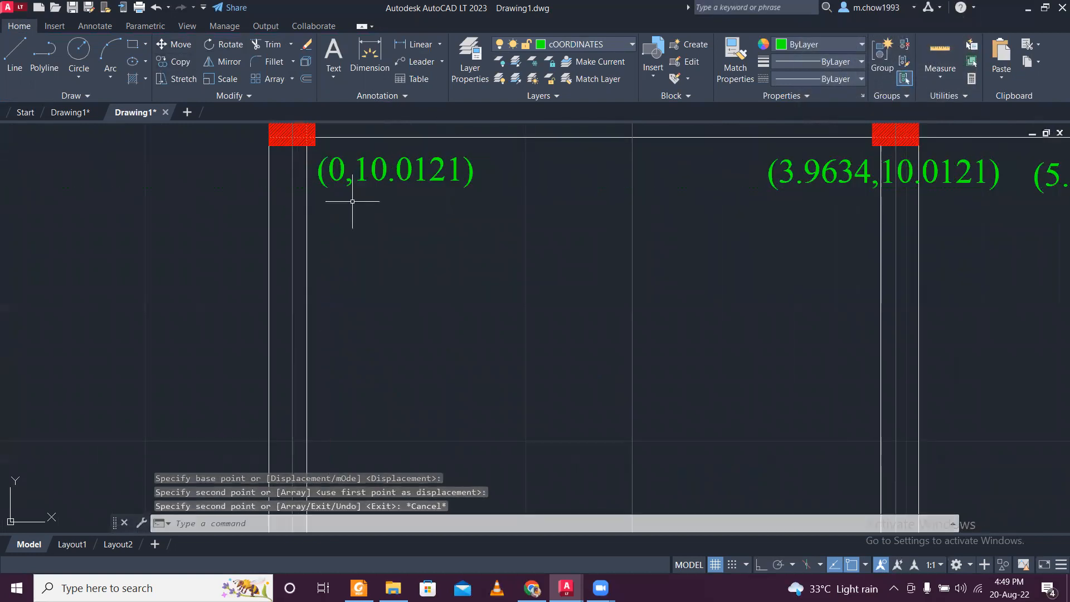
- Replace the y value in the uppermost row's first label so that it reads (0,13.1097), and copy the new value for reuse
{"action": "scroll", "coordinate": [352, 201], "scroll_direction": "down", "scroll_amount": 8}
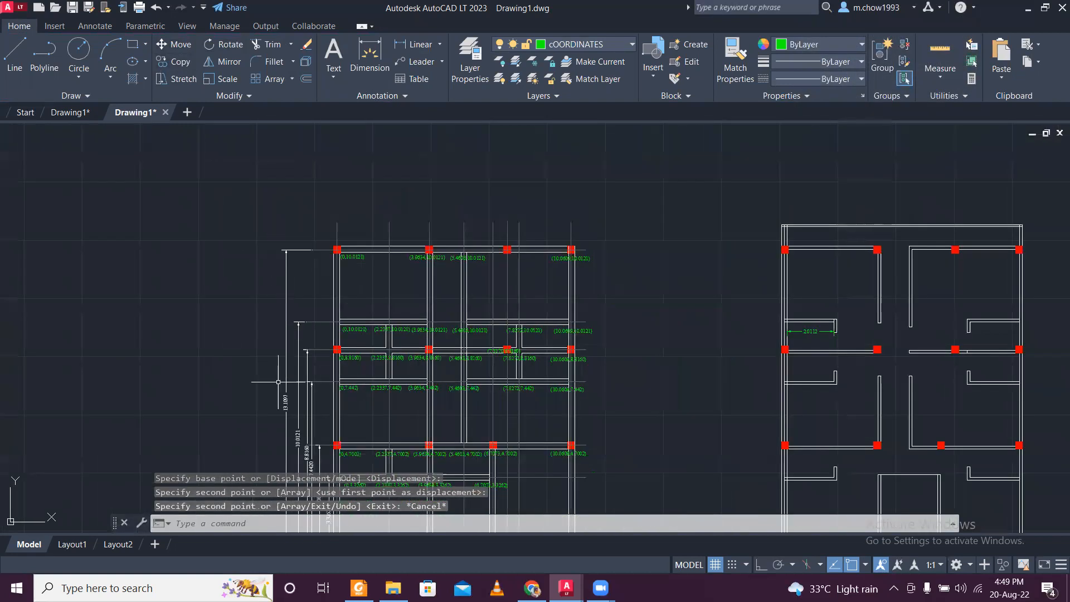
{"action": "scroll", "coordinate": [279, 382], "scroll_direction": "up", "scroll_amount": 6}
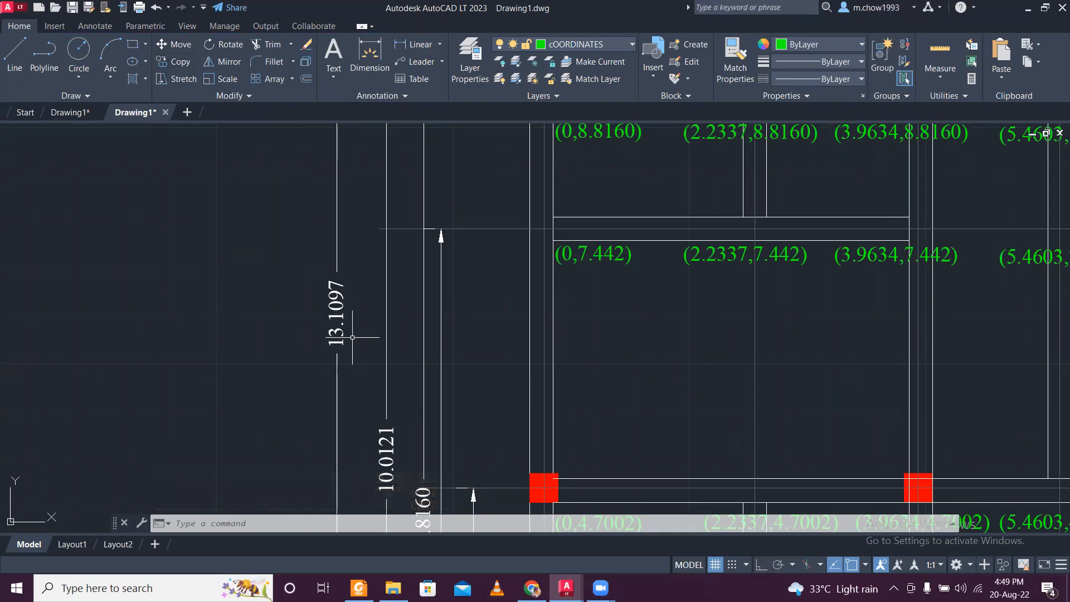
{"action": "scroll", "coordinate": [354, 336], "scroll_direction": "down", "scroll_amount": 6}
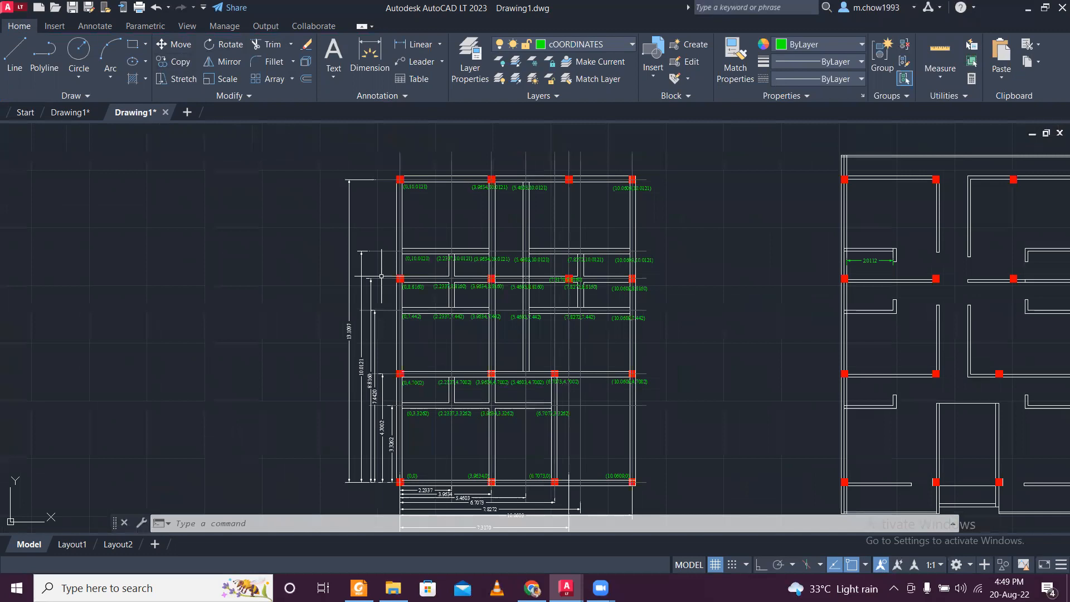
{"action": "scroll", "coordinate": [412, 167], "scroll_direction": "up", "scroll_amount": 8}
{"action": "left_click", "coordinate": [425, 312]}
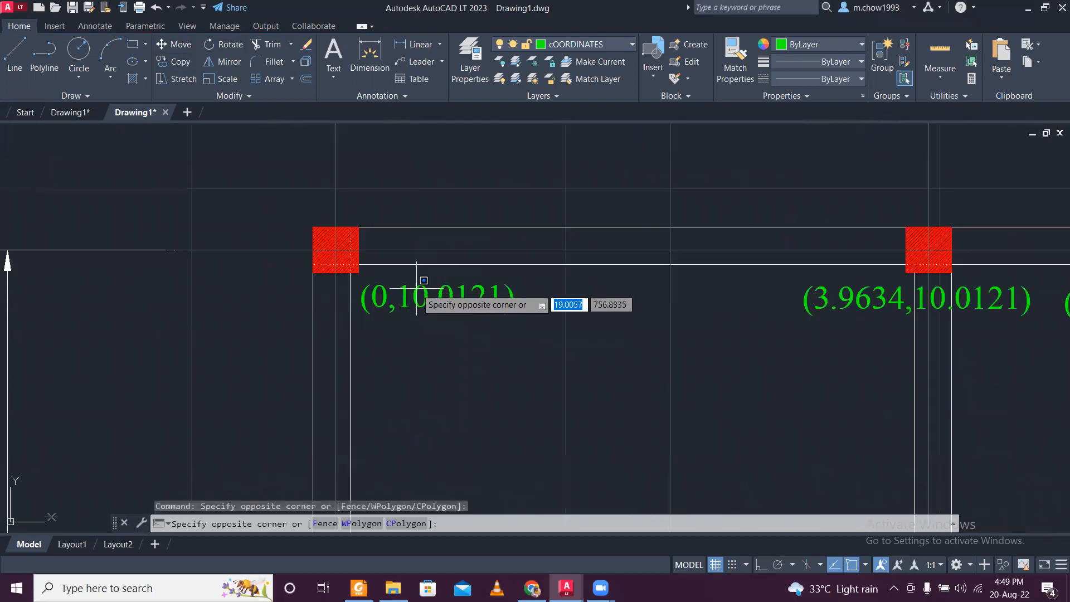
{"action": "left_click", "coordinate": [417, 289]}
{"action": "double_click", "coordinate": [429, 299]}
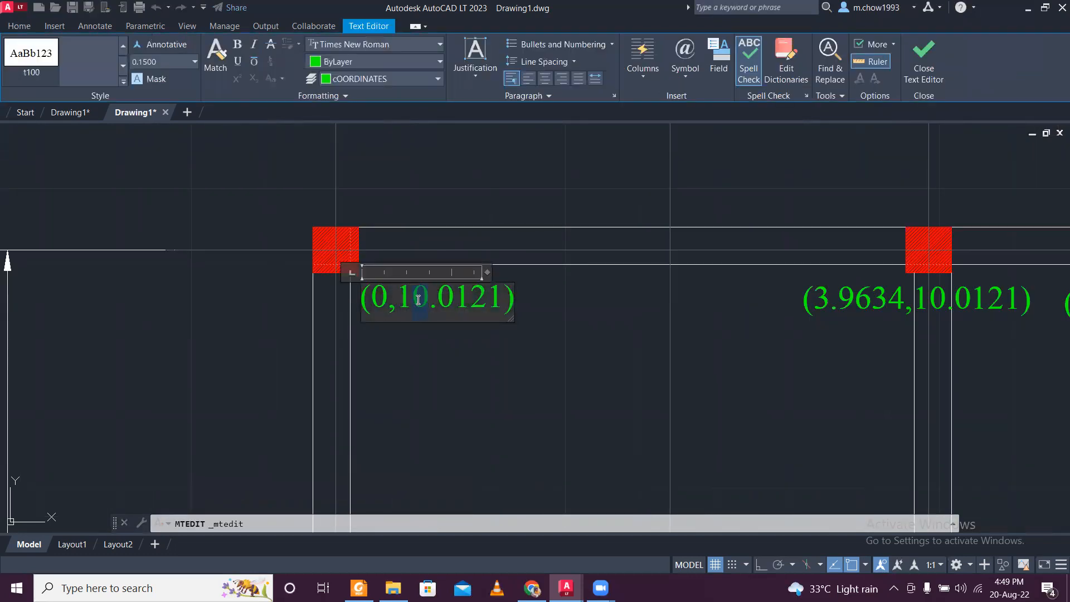
{"action": "left_click_drag", "start_coordinate": [446, 300], "coordinate": [490, 307]}
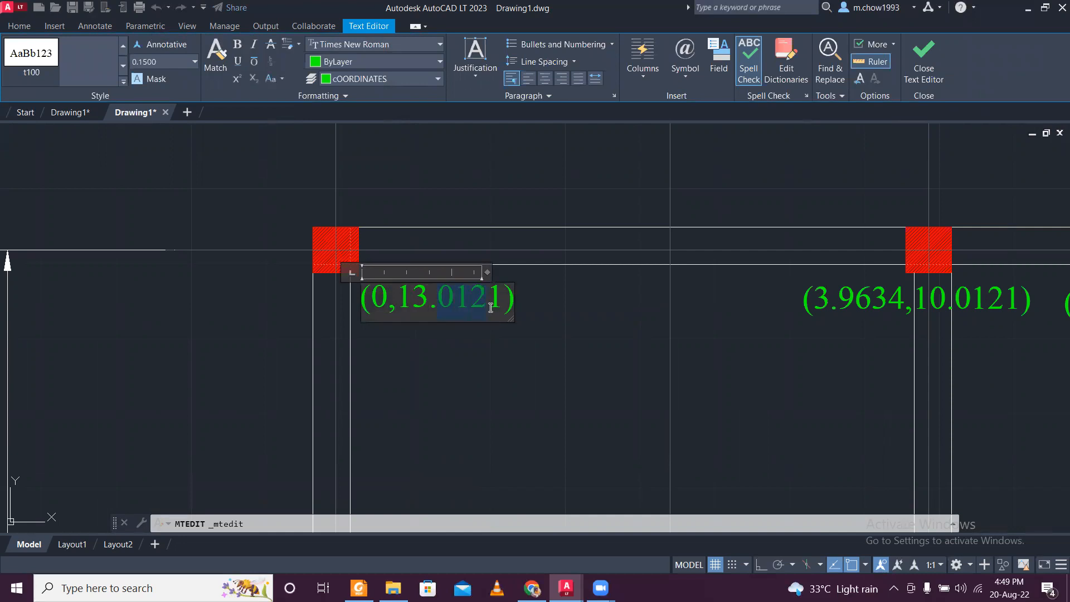
{"action": "type", "text": "1097"}
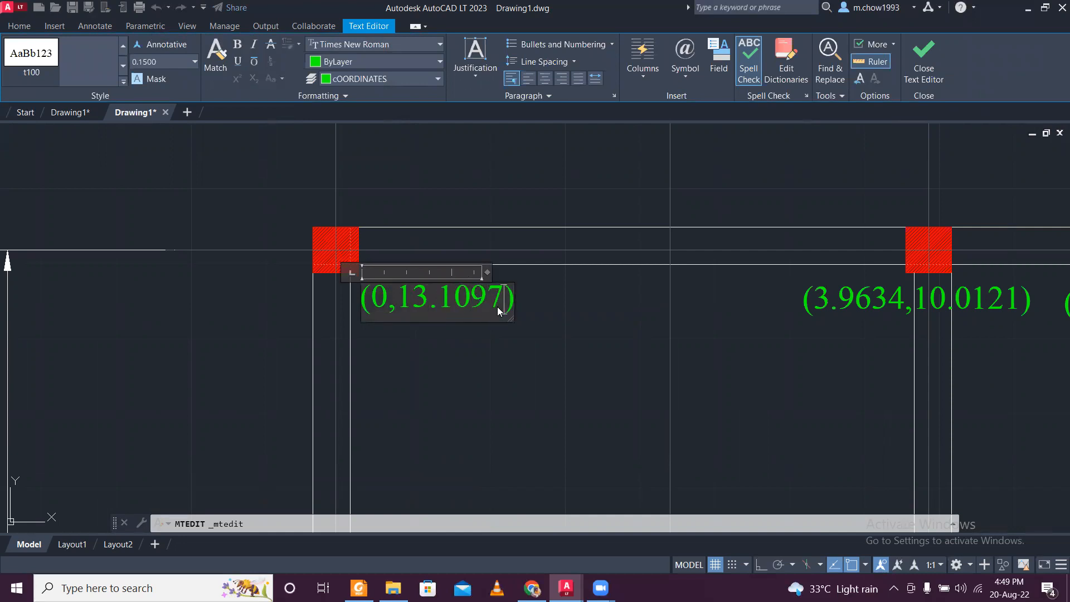
{"action": "left_click_drag", "start_coordinate": [469, 318], "coordinate": [418, 316]}
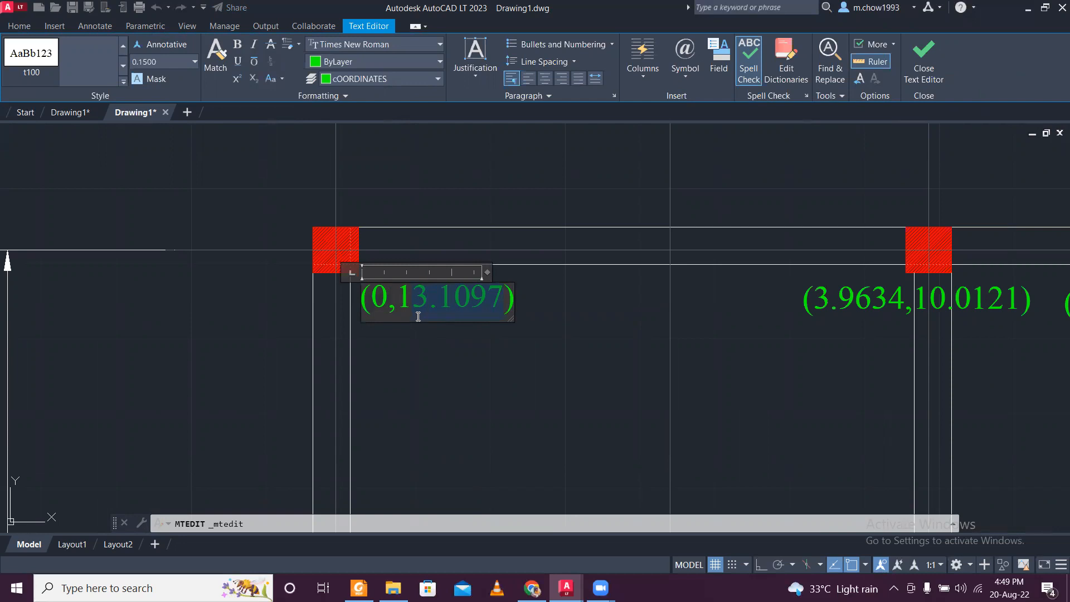
{"action": "left_click", "coordinate": [447, 353]}
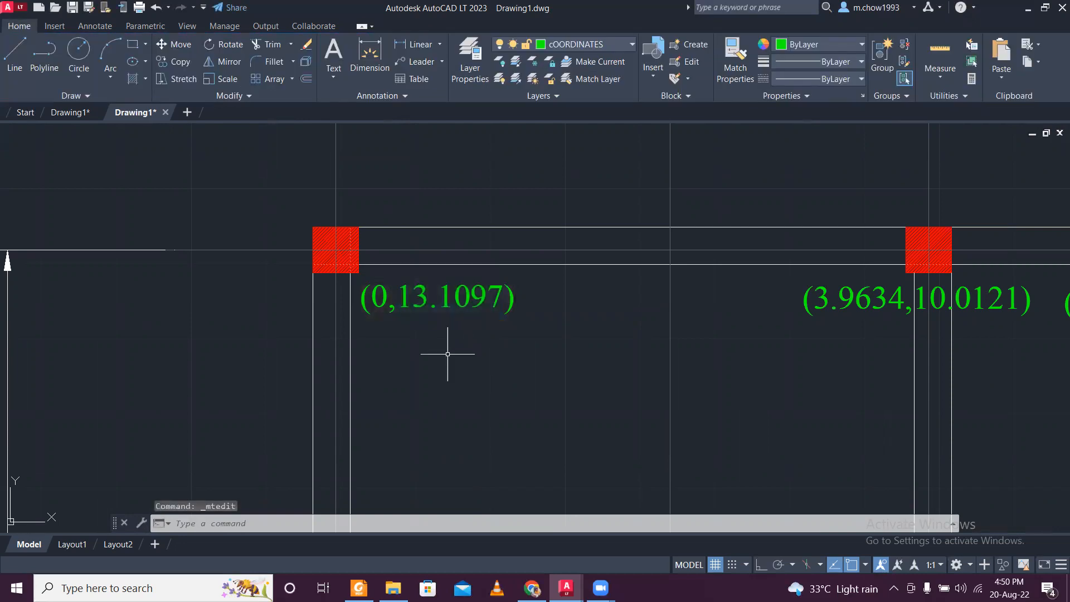
- Replace the y value in the uppermost row's second label so that it reads (3.9634,13.1097)
{"action": "scroll", "coordinate": [446, 353], "scroll_direction": "down", "scroll_amount": 2}
{"action": "scroll", "coordinate": [752, 315], "scroll_direction": "up", "scroll_amount": 5}
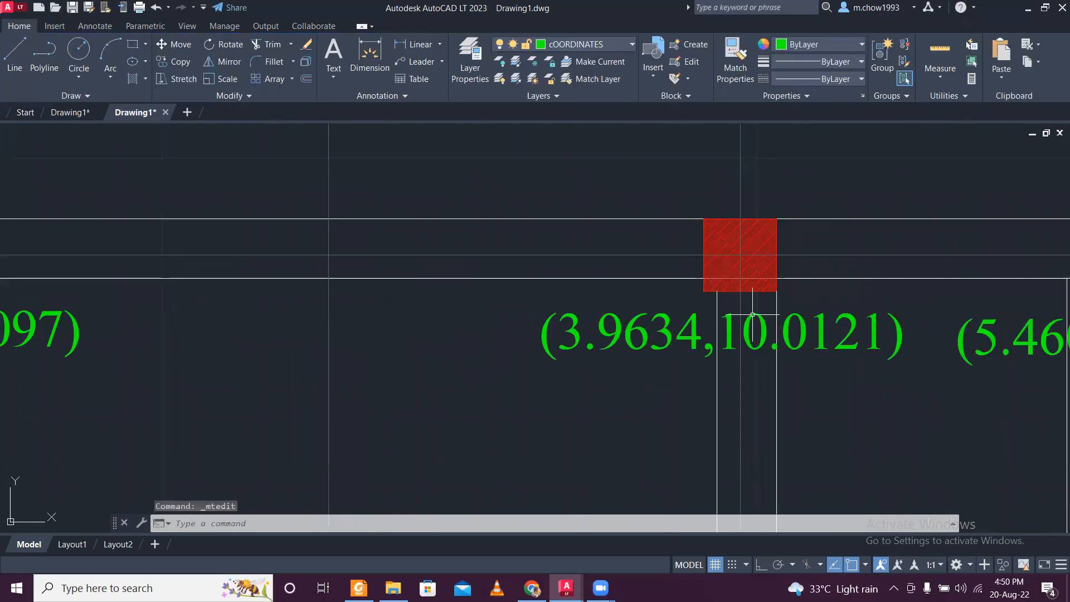
{"action": "double_click", "coordinate": [732, 335]}
{"action": "left_click_drag", "start_coordinate": [719, 334], "coordinate": [873, 333]}
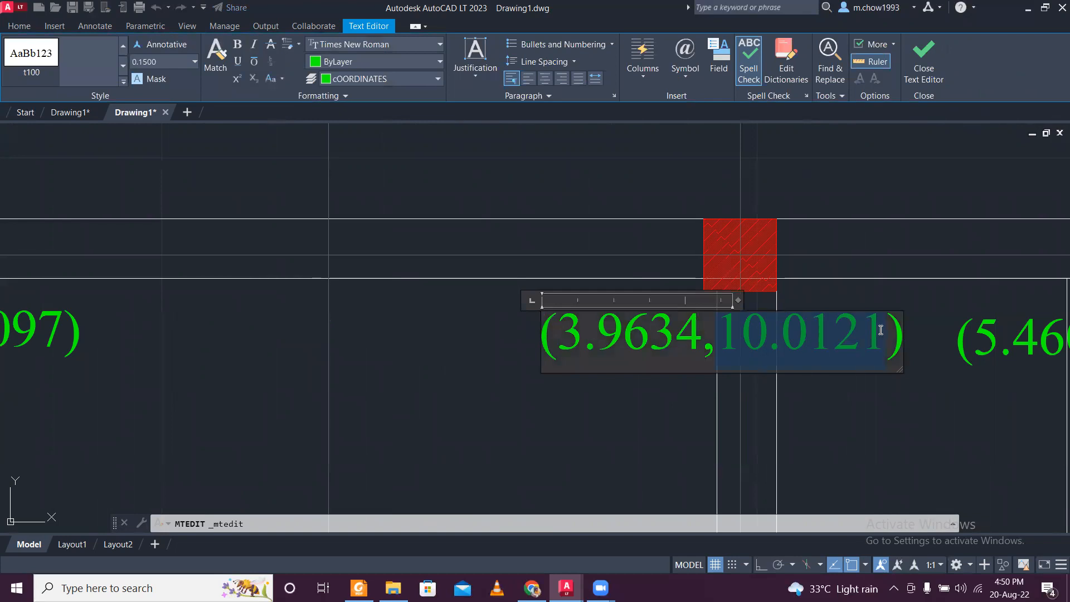
{"action": "type", "text": "13.1097"}
{"action": "left_click", "coordinate": [872, 382]}
- Replace the y value in the uppermost row's third label so that it reads (5.4603,13.1097)
{"action": "scroll", "coordinate": [820, 375], "scroll_direction": "down", "scroll_amount": 2}
{"action": "middle_click_drag", "start_coordinate": [820, 375], "coordinate": [435, 353]}
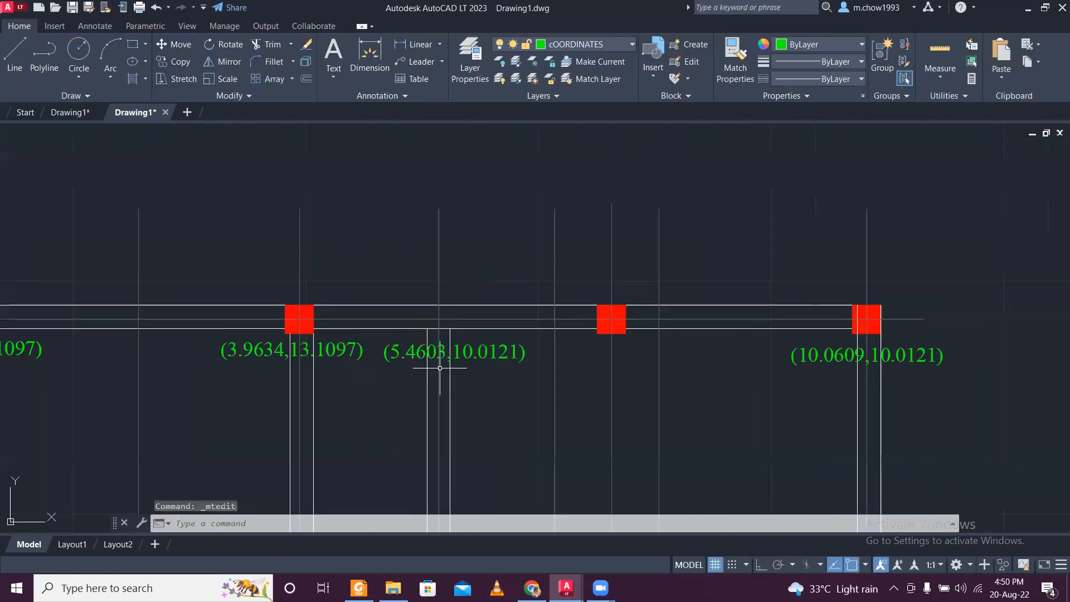
{"action": "scroll", "coordinate": [455, 357], "scroll_direction": "up", "scroll_amount": 3}
{"action": "left_click", "coordinate": [455, 357]}
{"action": "double_click", "coordinate": [482, 335]}
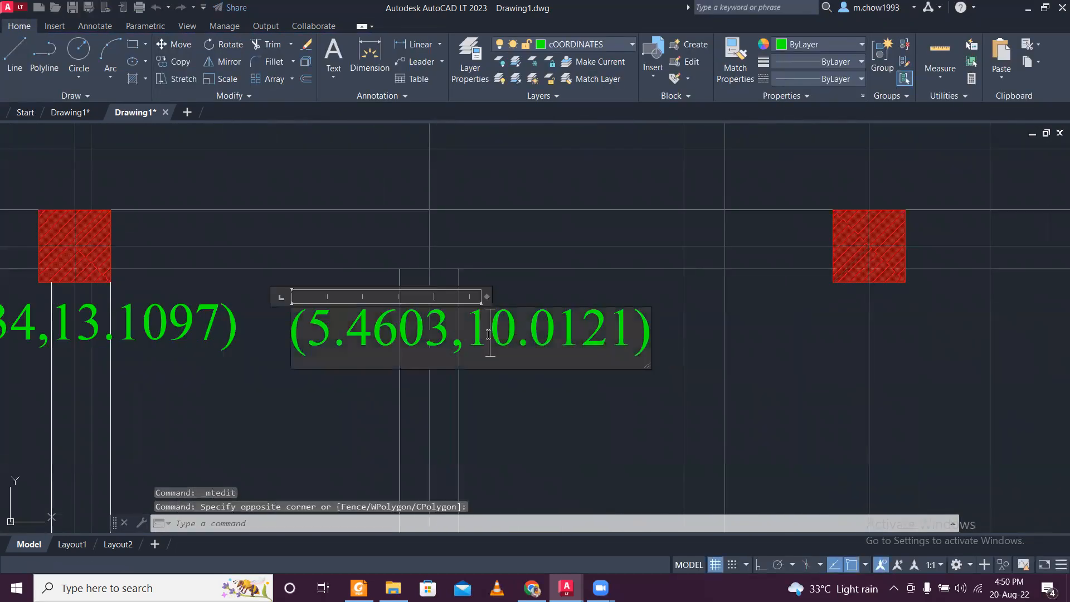
{"action": "left_click_drag", "start_coordinate": [472, 339], "coordinate": [608, 325]}
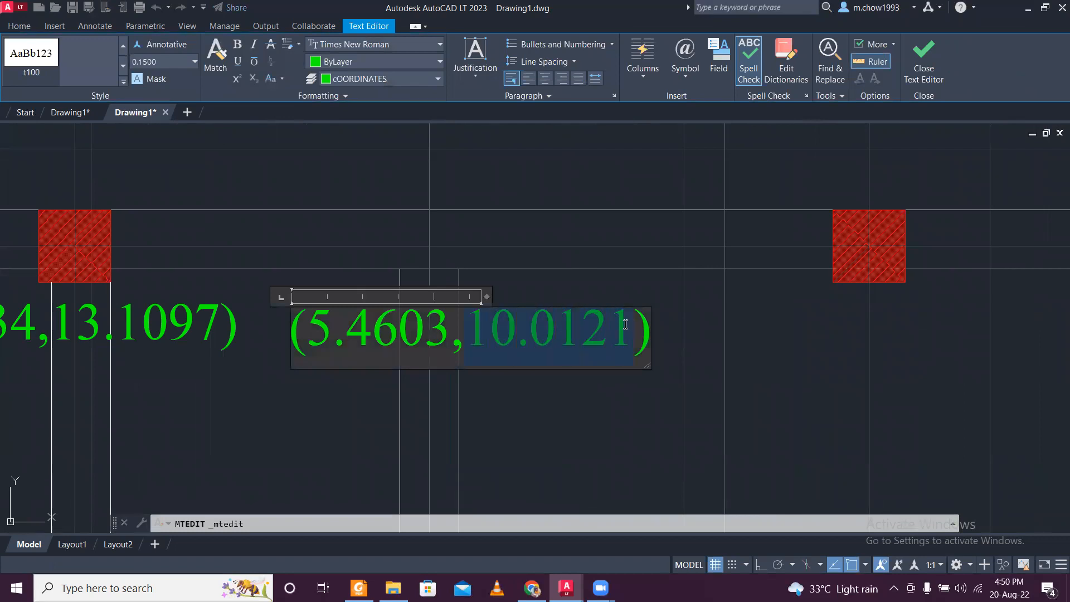
{"action": "type", "text": "13.1097"}
{"action": "left_click", "coordinate": [597, 382]}
- Replace the y value in the uppermost row's last label so that it reads (10.0609,13.1097)
{"action": "scroll", "coordinate": [597, 381], "scroll_direction": "down", "scroll_amount": 3}
{"action": "middle_click_drag", "start_coordinate": [617, 383], "coordinate": [497, 364]}
{"action": "scroll", "coordinate": [622, 354], "scroll_direction": "up", "scroll_amount": 5}
{"action": "double_click", "coordinate": [618, 364]}
{"action": "left_click_drag", "start_coordinate": [595, 368], "coordinate": [831, 375]}
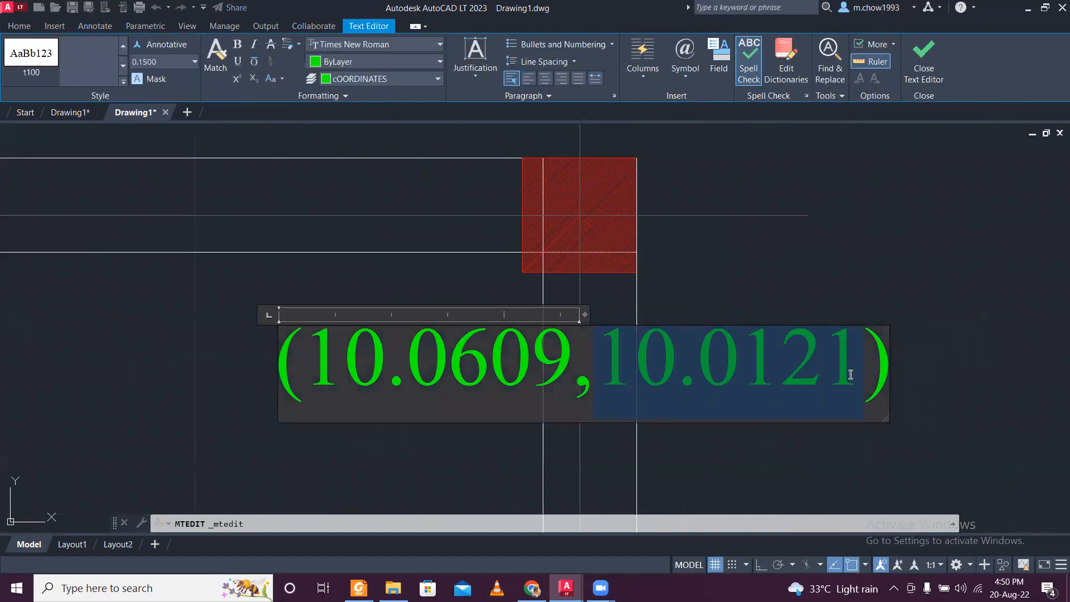
{"action": "type", "text": "13.1097"}
{"action": "left_click", "coordinate": [777, 453]}
- Copy the (7.3170,8.8160) column label up to just below the matching column on the plan's uppermost centre line
{"action": "scroll", "coordinate": [777, 454], "scroll_direction": "down", "scroll_amount": 5}
{"action": "scroll", "coordinate": [613, 326], "scroll_direction": "up", "scroll_amount": 2}
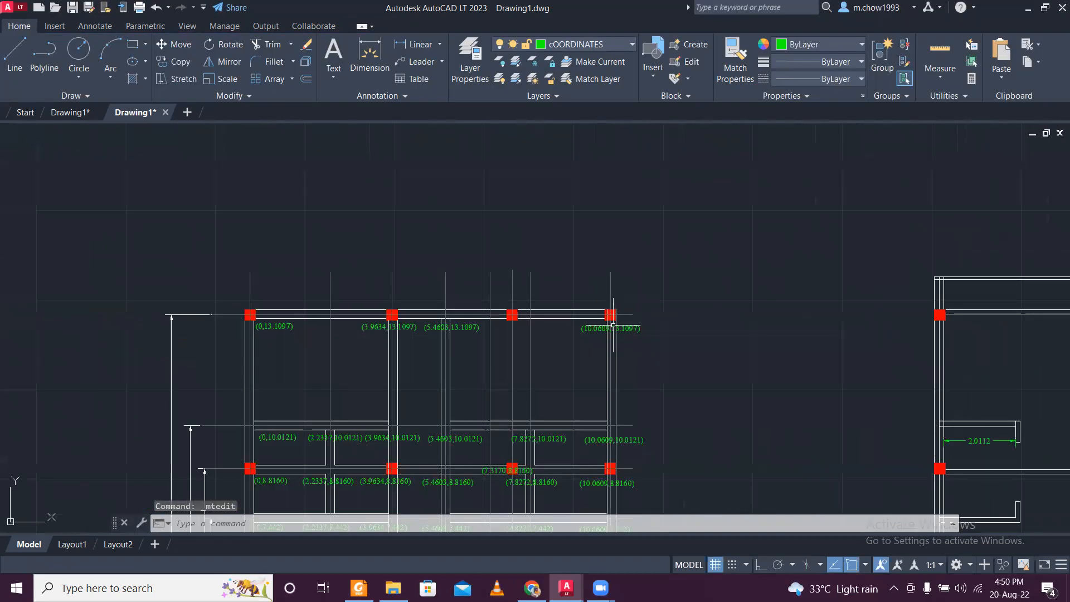
{"action": "scroll", "coordinate": [521, 334], "scroll_direction": "up", "scroll_amount": 4}
{"action": "scroll", "coordinate": [479, 284], "scroll_direction": "down", "scroll_amount": 2}
{"action": "middle_click_drag", "start_coordinate": [499, 385], "coordinate": [502, 334]}
{"action": "scroll", "coordinate": [446, 460], "scroll_direction": "up", "scroll_amount": 4}
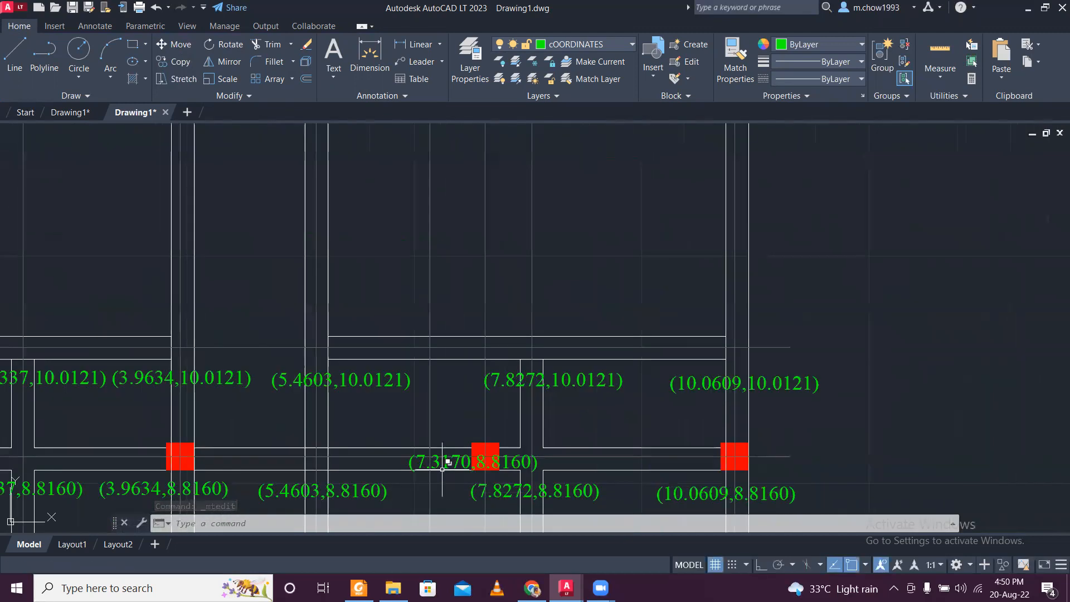
{"action": "left_click", "coordinate": [174, 61]}
{"action": "left_click", "coordinate": [433, 427]}
{"action": "scroll", "coordinate": [440, 379], "scroll_direction": "down", "scroll_amount": 4}
{"action": "middle_click_drag", "start_coordinate": [448, 271], "coordinate": [456, 291]}
{"action": "middle_click_drag", "start_coordinate": [473, 241], "coordinate": [468, 300]}
{"action": "scroll", "coordinate": [469, 300], "scroll_direction": "up", "scroll_amount": 4}
{"action": "left_click", "coordinate": [468, 299]}
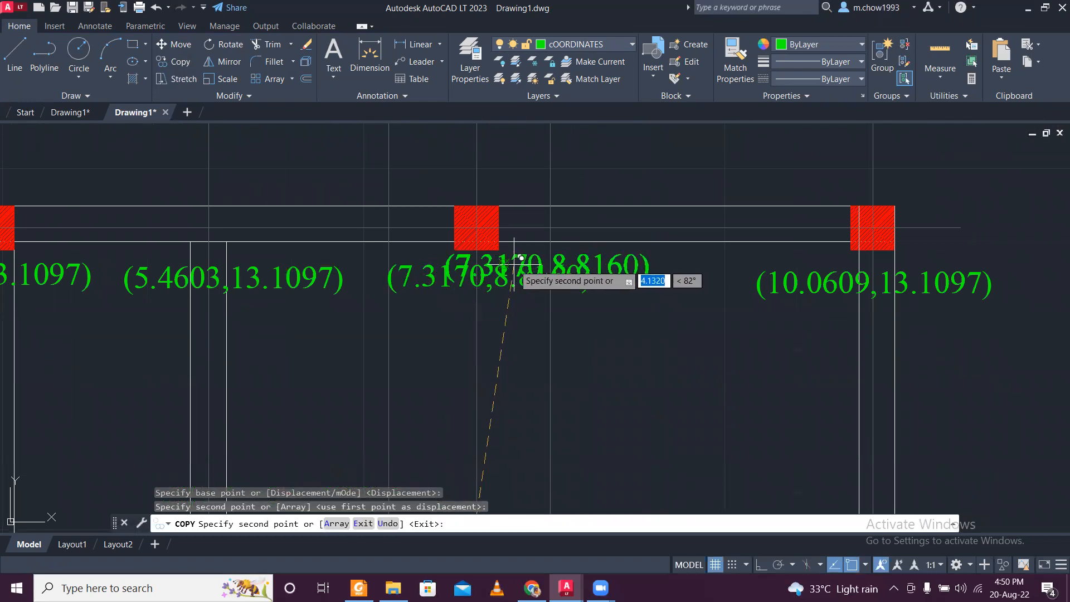
{"action": "key", "text": "Escape"}
- Move the copied (7.3170,8.8160) label sideways so that it sits between its column and the (10.0609,13.1097) label
{"action": "scroll", "coordinate": [505, 265], "scroll_direction": "down", "scroll_amount": 5}
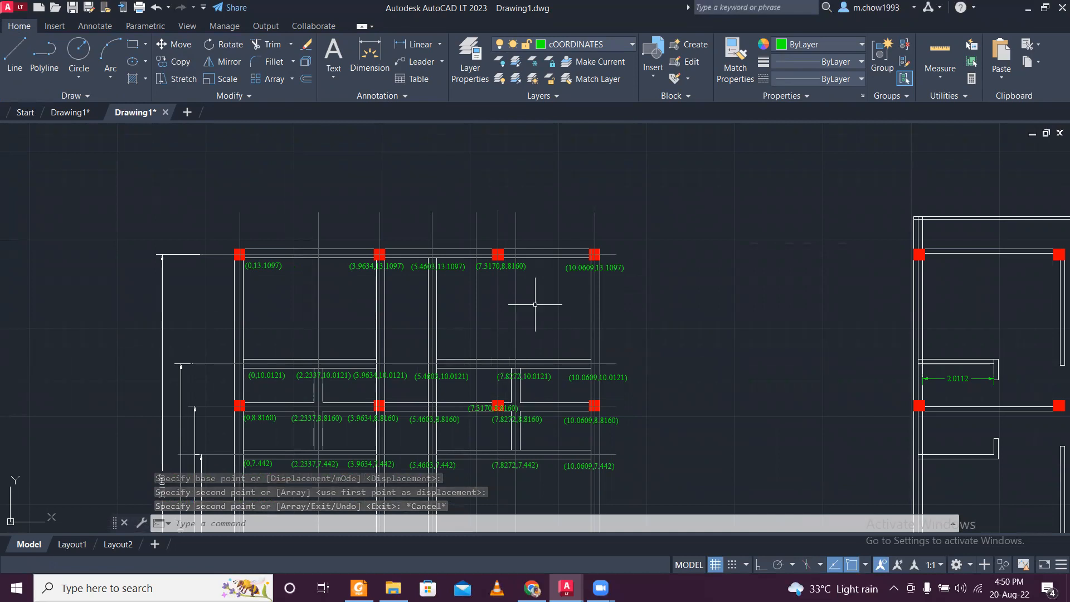
{"action": "scroll", "coordinate": [534, 281], "scroll_direction": "up", "scroll_amount": 2}
{"action": "left_click", "coordinate": [521, 259]}
{"action": "left_click", "coordinate": [518, 261]}
{"action": "scroll", "coordinate": [538, 267], "scroll_direction": "up", "scroll_amount": 2}
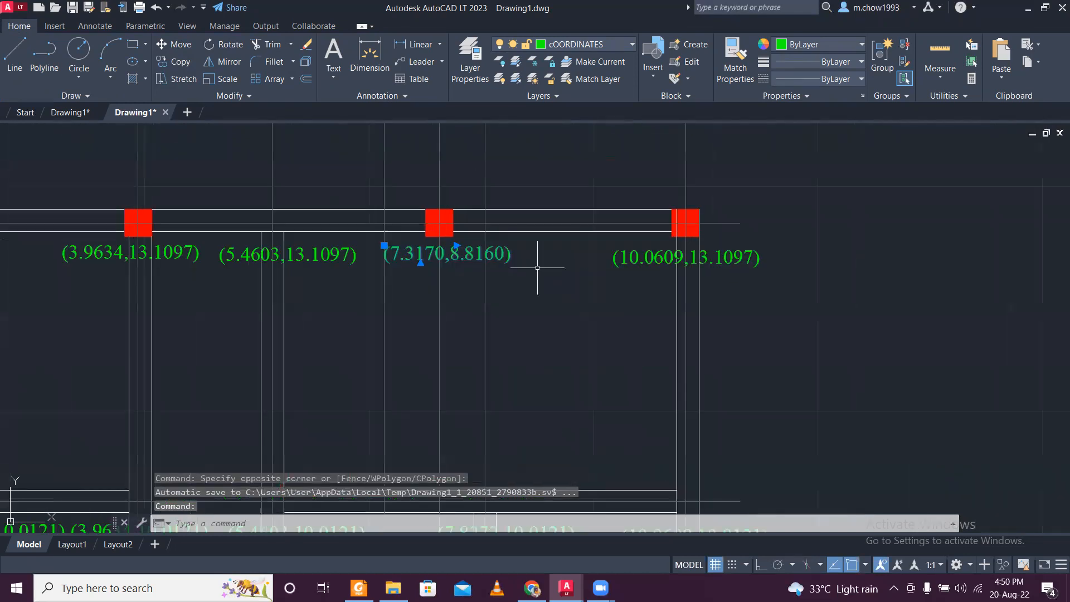
{"action": "middle_click_drag", "start_coordinate": [571, 159], "coordinate": [487, 253]}
{"action": "type", "text": "m"}
{"action": "key", "text": "Return"}
{"action": "left_click", "coordinate": [475, 237]}
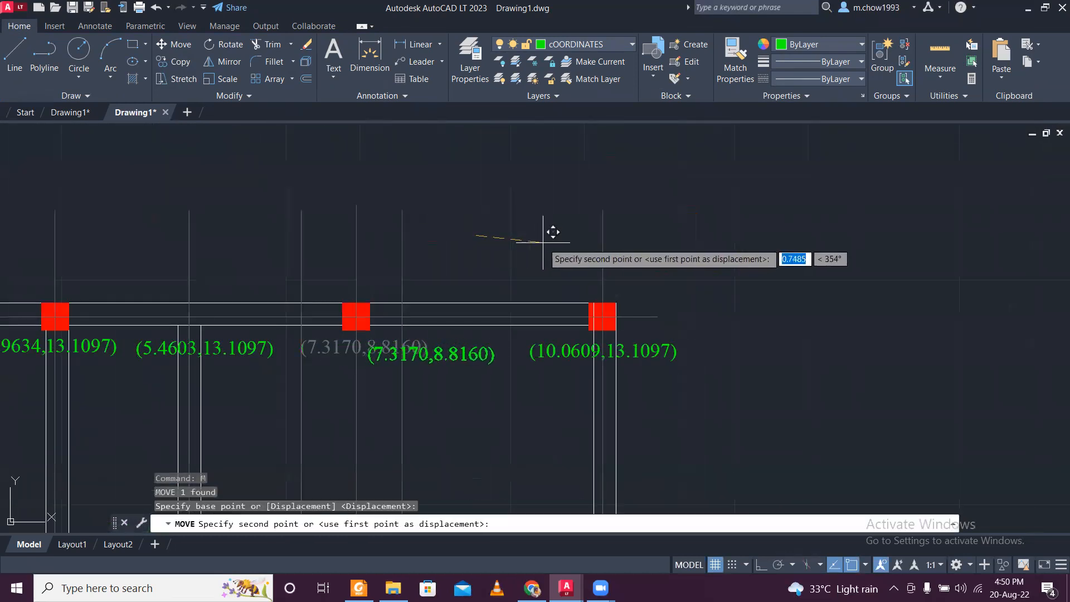
{"action": "left_click", "coordinate": [564, 234]}
{"action": "scroll", "coordinate": [461, 248], "scroll_direction": "down", "scroll_amount": 2}
{"action": "middle_click_drag", "start_coordinate": [447, 392], "coordinate": [445, 279]}
{"action": "scroll", "coordinate": [382, 346], "scroll_direction": "up", "scroll_amount": 2}
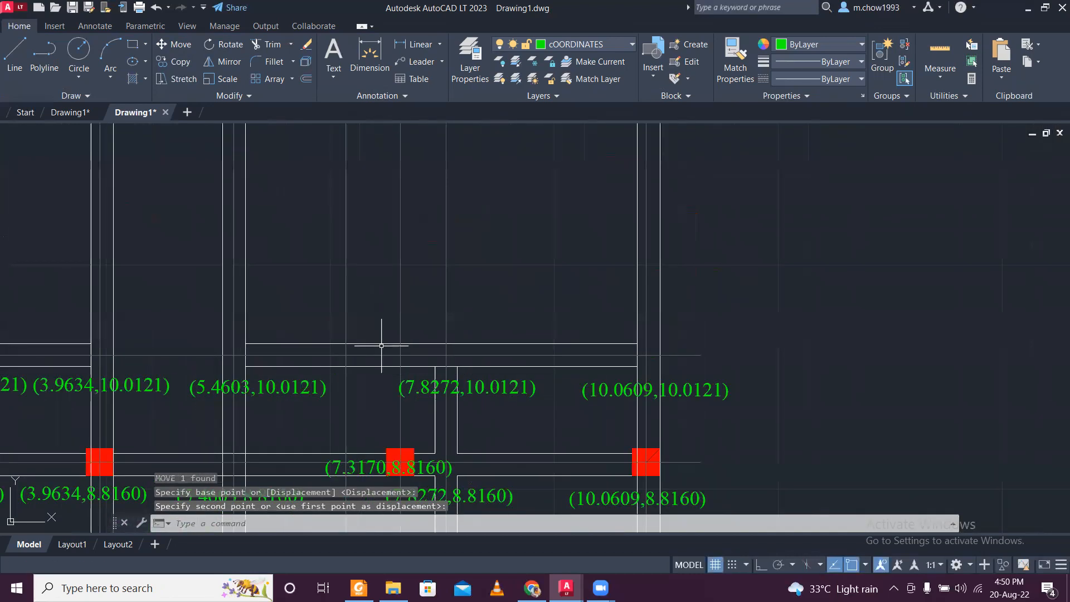
{"action": "scroll", "coordinate": [382, 332], "scroll_direction": "down", "scroll_amount": 2}
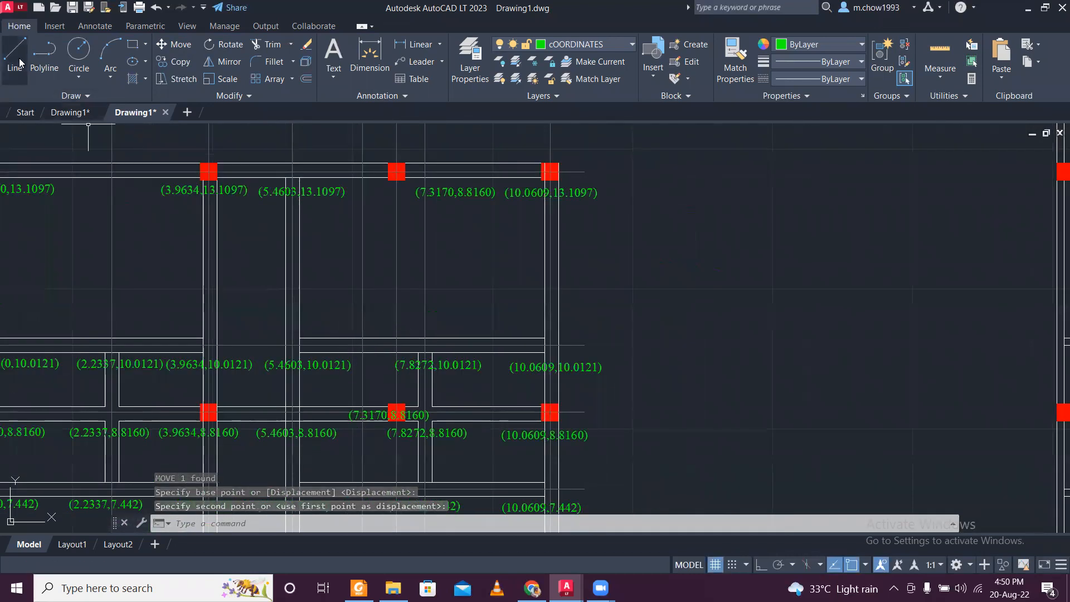
{"action": "scroll", "coordinate": [92, 203], "scroll_direction": "down", "scroll_amount": 2}
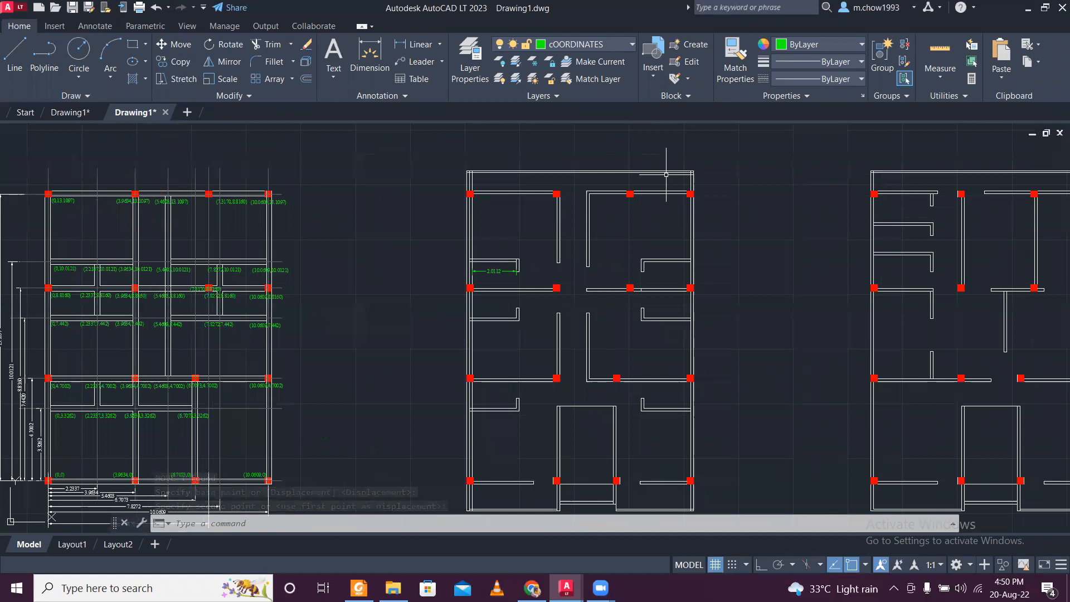
{"action": "mouse_move", "coordinate": [702, 219]}
{"action": "middle_mouse_down"}
{"action": "mouse_move", "coordinate": [508, 247]}
{"action": "mouse_move", "coordinate": [826, 257]}
{"action": "middle_mouse_up"}
{"action": "left_click", "coordinate": [14, 55]}
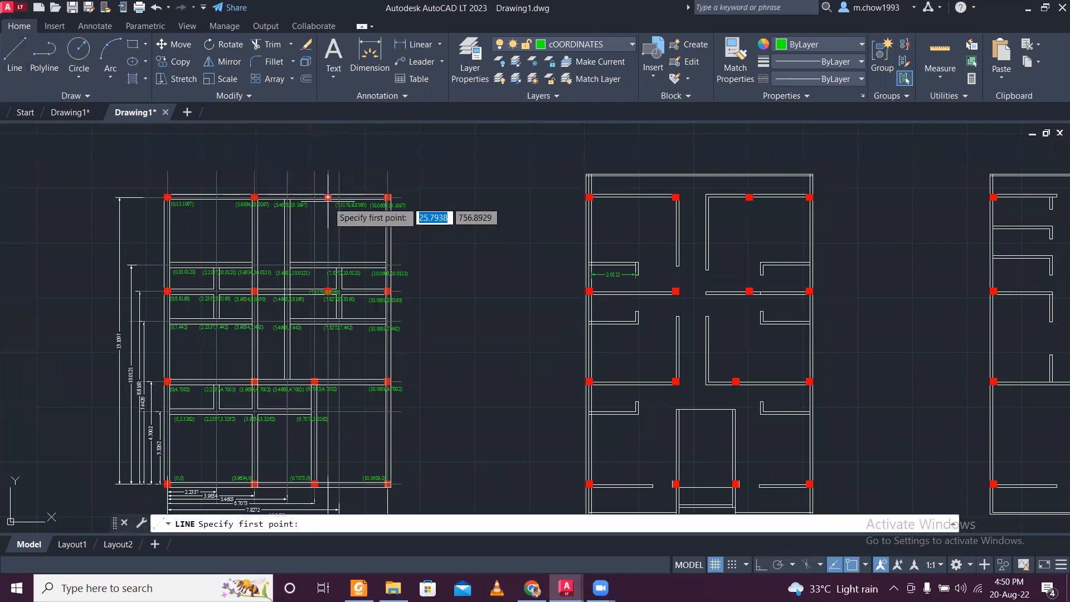
{"action": "scroll", "coordinate": [328, 198], "scroll_direction": "up", "scroll_amount": 2}
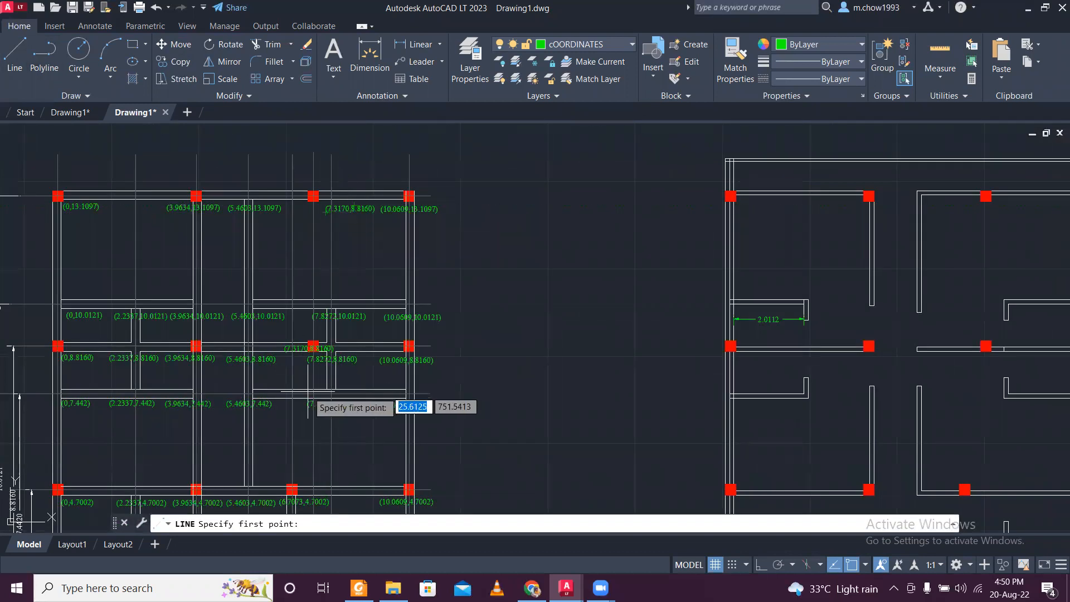
{"action": "scroll", "coordinate": [326, 337], "scroll_direction": "up", "scroll_amount": 2}
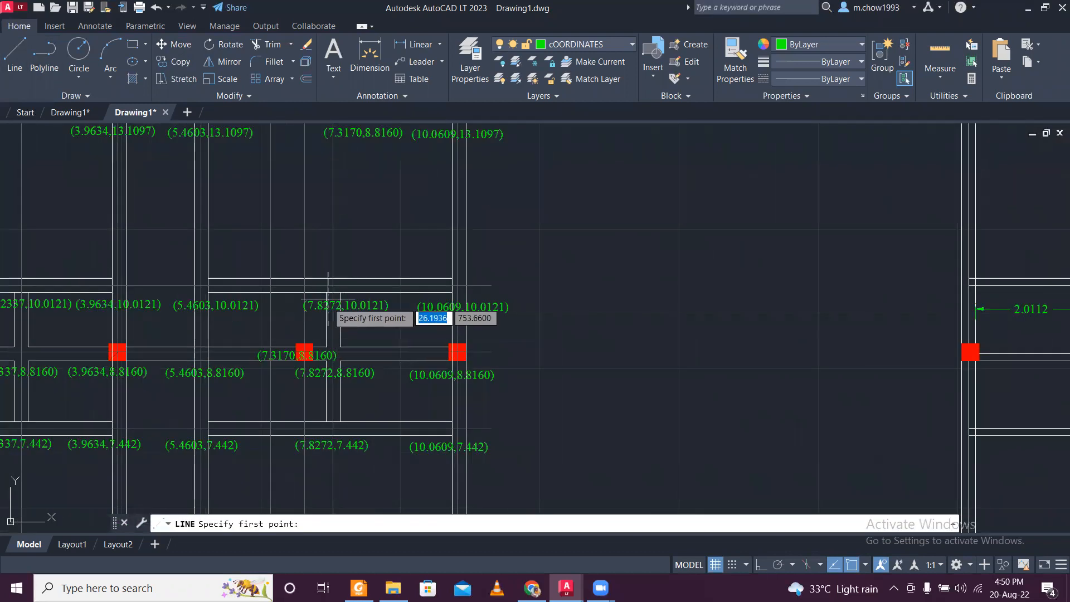
{"action": "middle_click_drag", "start_coordinate": [321, 237], "coordinate": [364, 326]}
{"action": "left_click", "coordinate": [354, 208]}
{"action": "scroll", "coordinate": [354, 207], "scroll_direction": "down", "scroll_amount": 2}
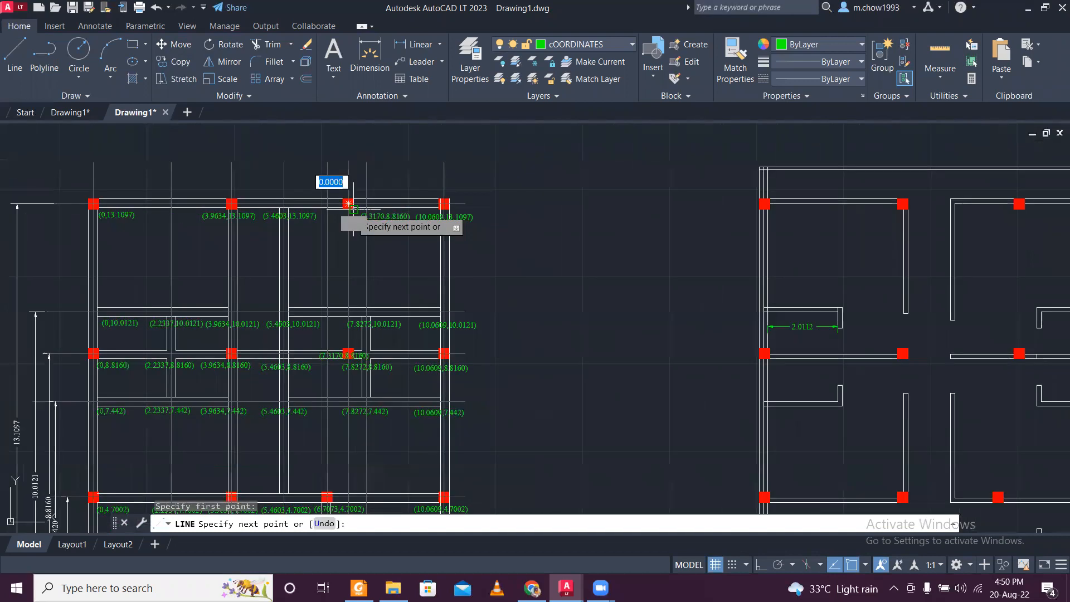
{"action": "scroll", "coordinate": [343, 356], "scroll_direction": "up", "scroll_amount": 2}
{"action": "key", "text": "Escape"}
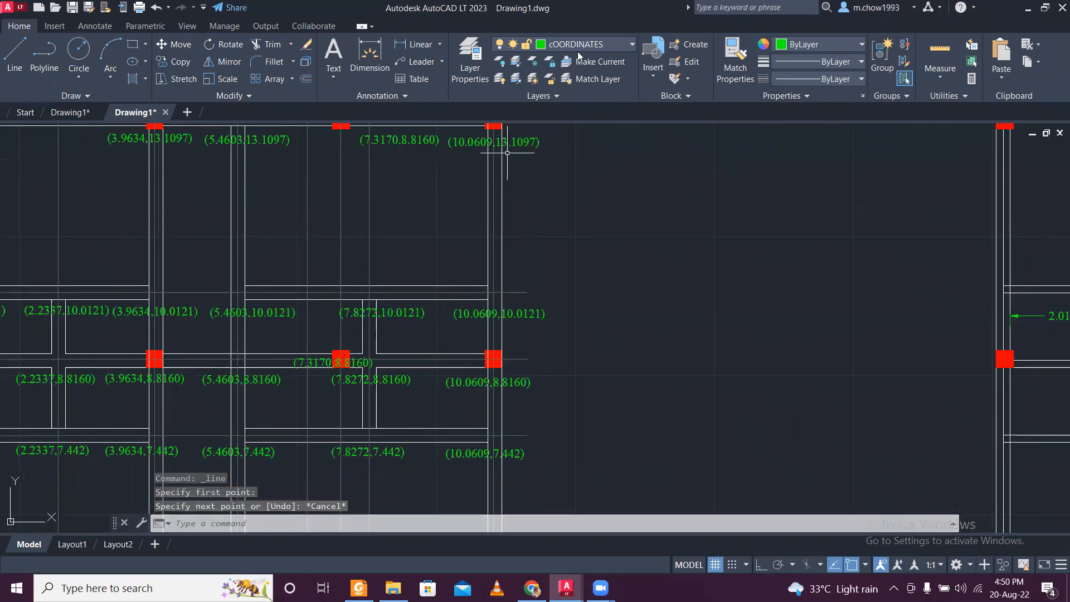
- Make layer 0 current and draw a vertical line about 4 m long, with Ortho on, joining the right-hand facing corners of the two x 7.3170 columns
{"action": "left_click", "coordinate": [586, 41]}
{"action": "left_click", "coordinate": [571, 60]}
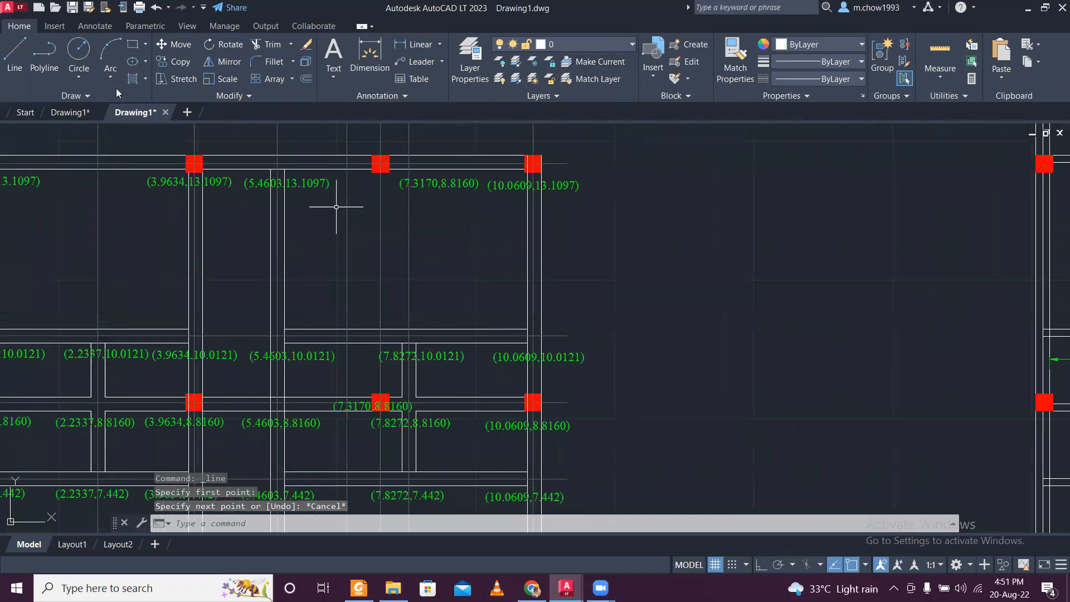
{"action": "left_click", "coordinate": [20, 57]}
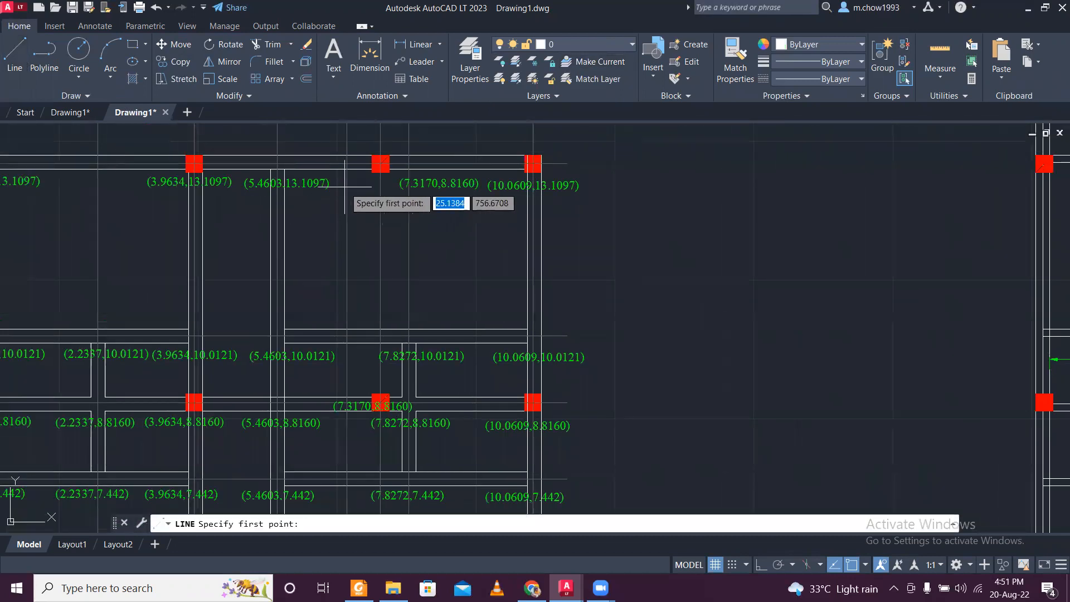
{"action": "left_click", "coordinate": [380, 164]}
{"action": "key", "text": "F8"}
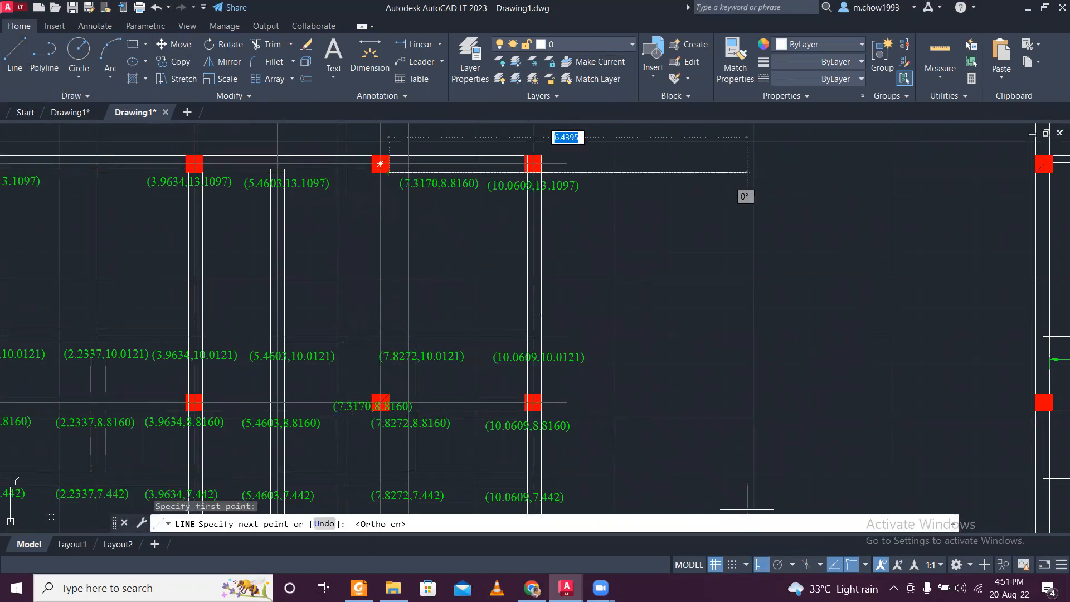
{"action": "scroll", "coordinate": [396, 422], "scroll_direction": "up", "scroll_amount": 4}
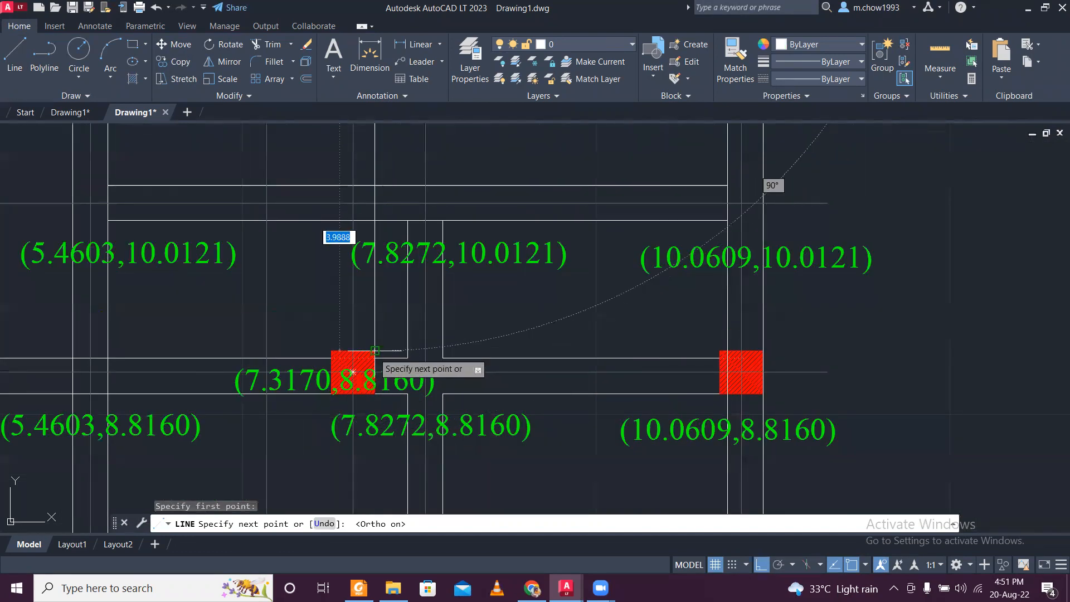
{"action": "left_click", "coordinate": [375, 350]}
{"action": "key", "text": "Escape"}
{"action": "scroll", "coordinate": [375, 328], "scroll_direction": "down", "scroll_amount": 2}
{"action": "left_click", "coordinate": [380, 322]}
{"action": "left_click", "coordinate": [361, 321]}
{"action": "key", "text": "Escape"}
{"action": "left_click", "coordinate": [374, 328]}
{"action": "type", "text": "o"}
{"action": "key", "text": "Return"}
{"action": "type", "text": "250"}
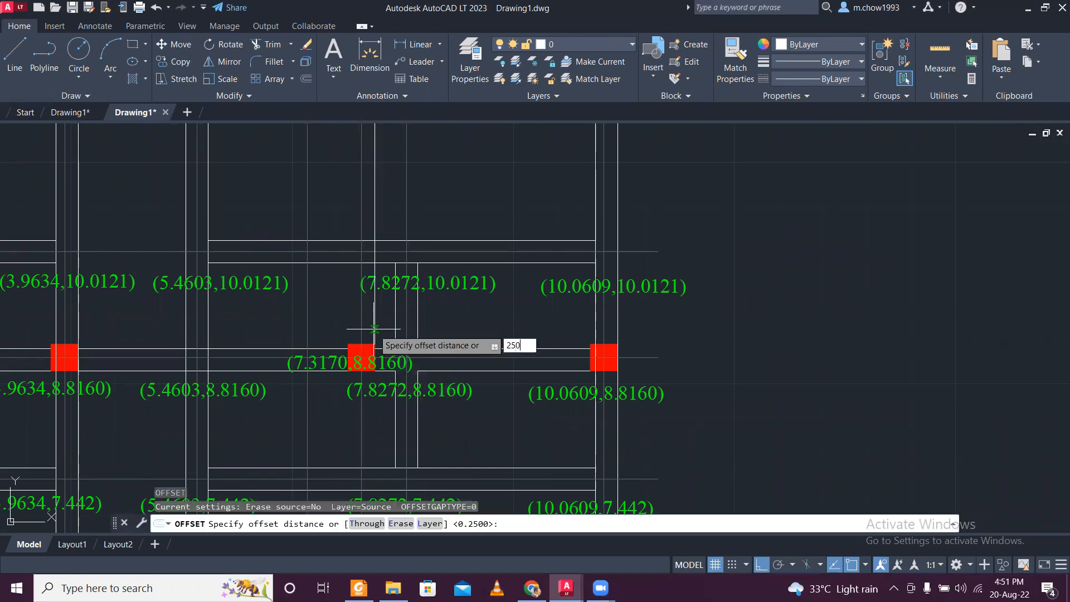
{"action": "key", "text": "Return"}
{"action": "key", "text": "Escape"}
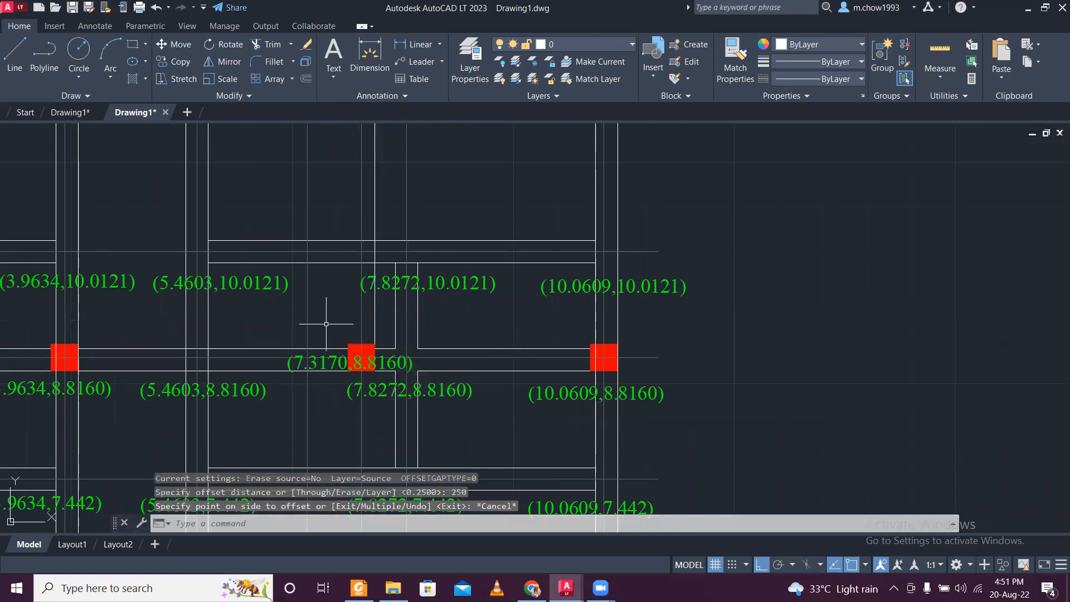
- Offset the new vertical line between the two x 7.3170 columns by 0.25 towards the inside of the columns to form the wall
{"action": "key", "text": "Return"}
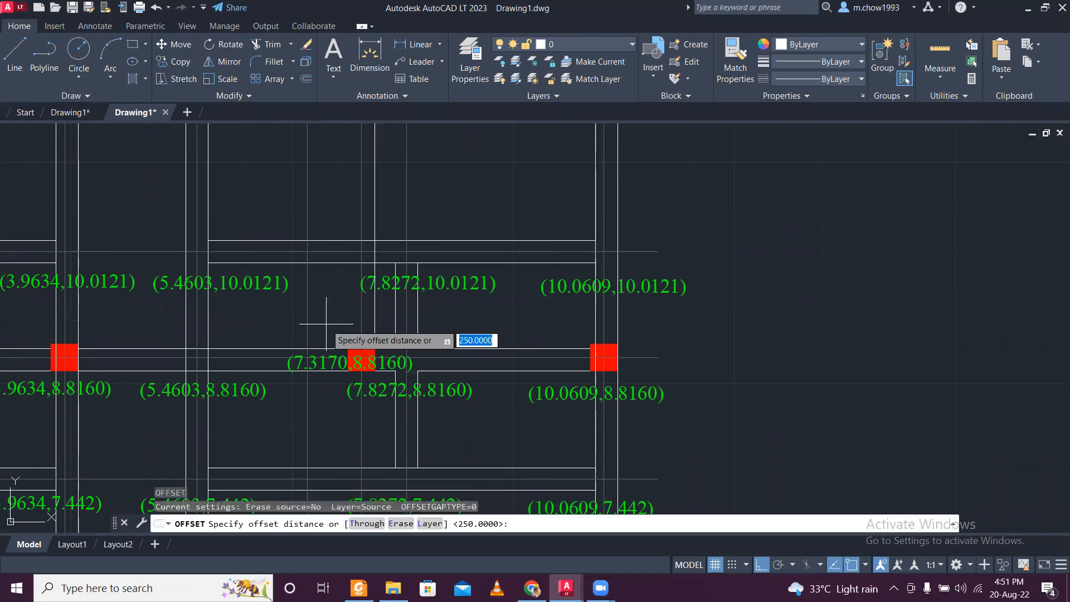
{"action": "type", "text": "."}
{"action": "key", "text": "Return"}
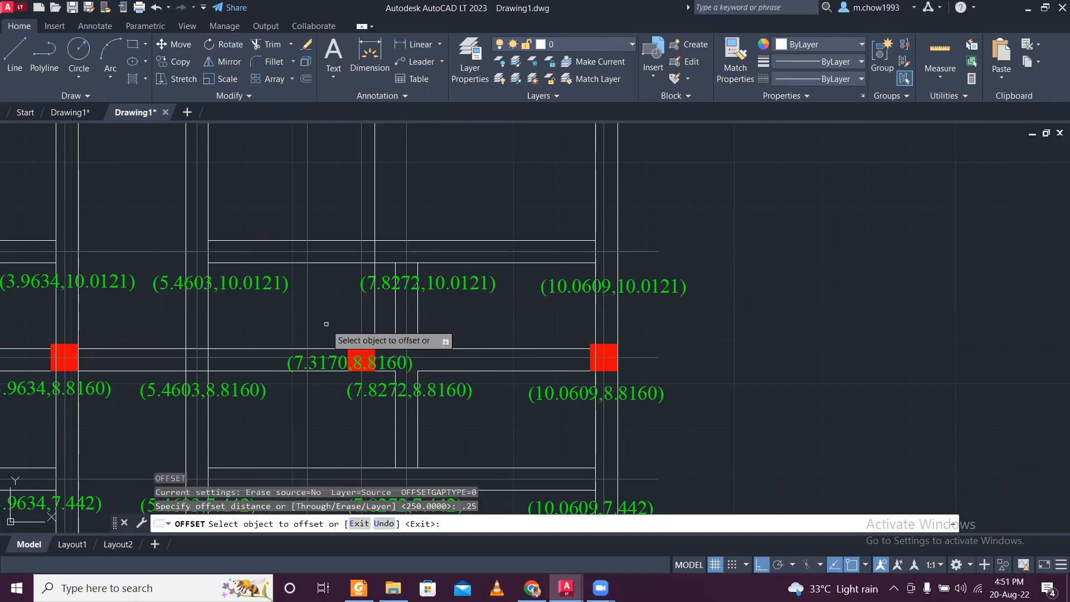
{"action": "left_click", "coordinate": [374, 318]}
{"action": "left_click", "coordinate": [351, 329]}
{"action": "scroll", "coordinate": [353, 334], "scroll_direction": "down", "scroll_amount": 2}
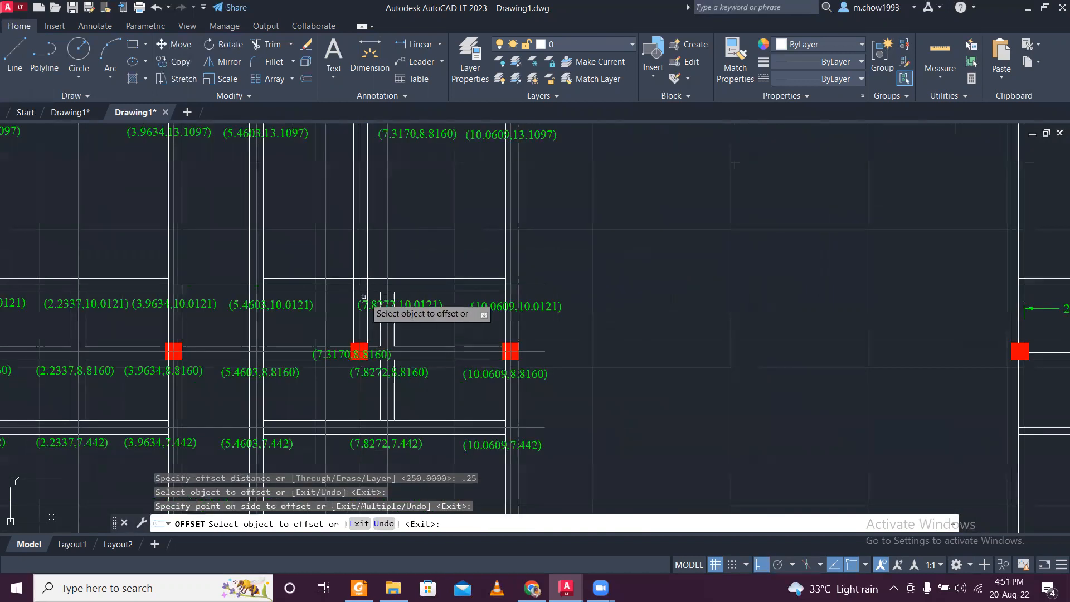
{"action": "scroll", "coordinate": [331, 299], "scroll_direction": "up", "scroll_amount": 4}
{"action": "key", "text": "Escape"}
- Shorten both horizontal wall lines of the y 10.0121 row so they start at the new x 7.3170 wall instead of the x 5.4603 wall
{"action": "left_click", "coordinate": [347, 282]}
{"action": "left_click", "coordinate": [342, 273]}
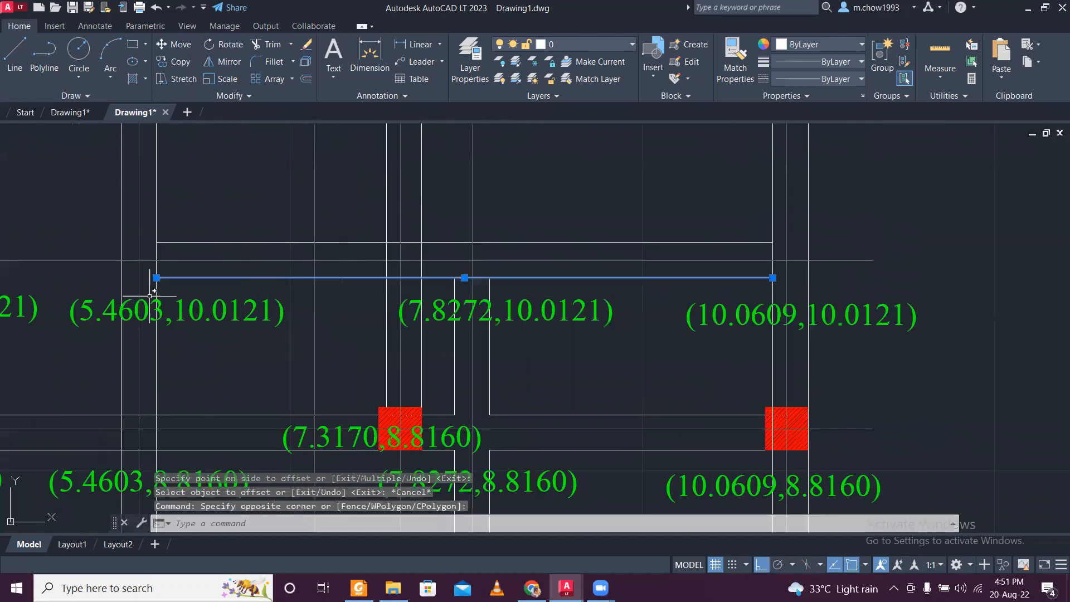
{"action": "left_click", "coordinate": [154, 294]}
{"action": "key", "text": "Escape"}
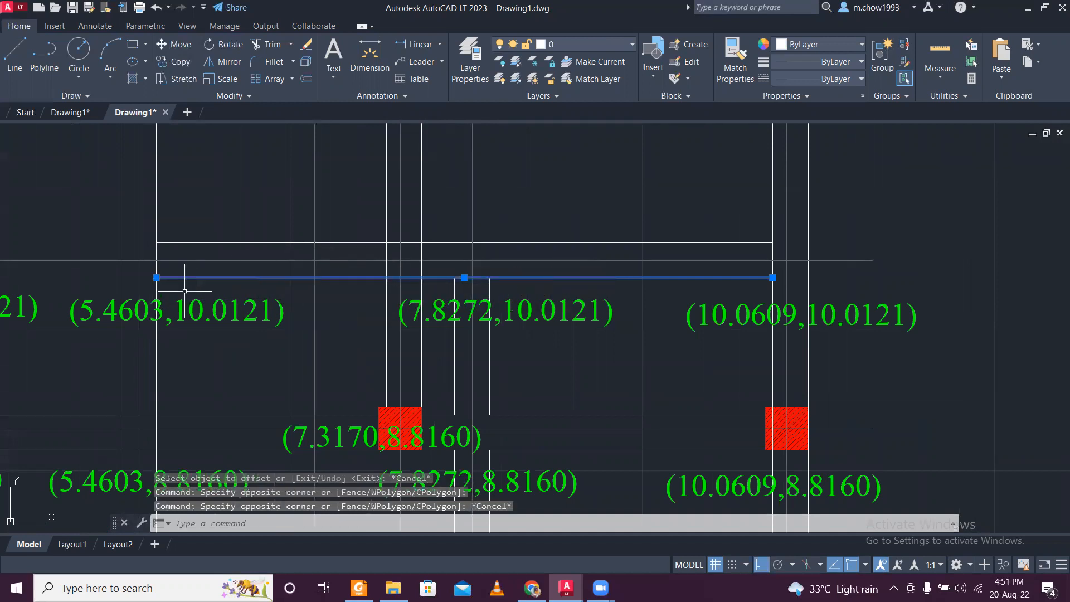
{"action": "left_click", "coordinate": [157, 278]}
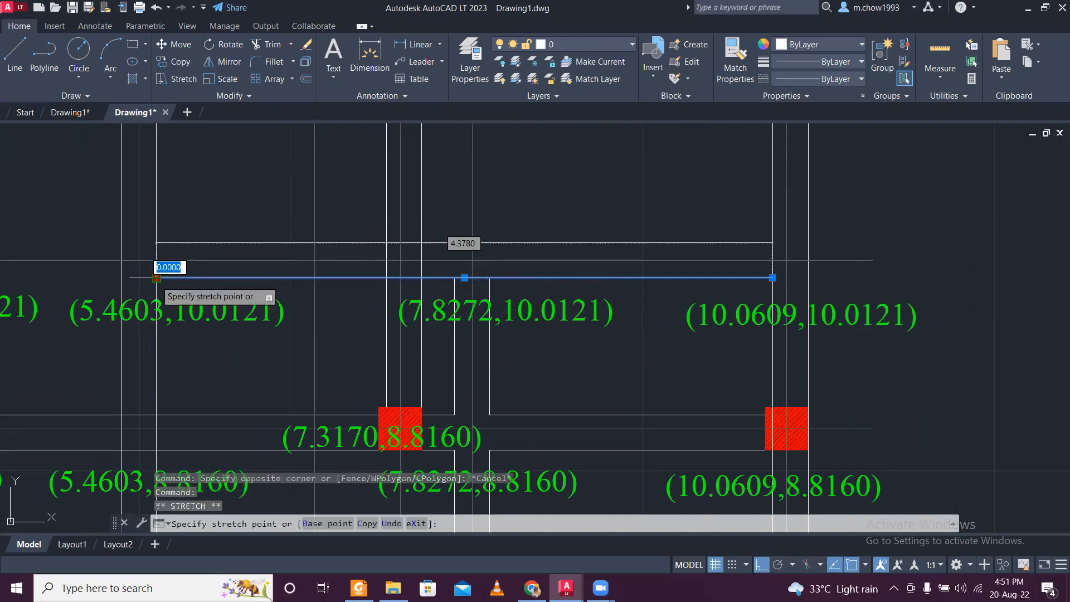
{"action": "left_click", "coordinate": [422, 278]}
{"action": "left_click", "coordinate": [215, 239]}
{"action": "left_click", "coordinate": [169, 246]}
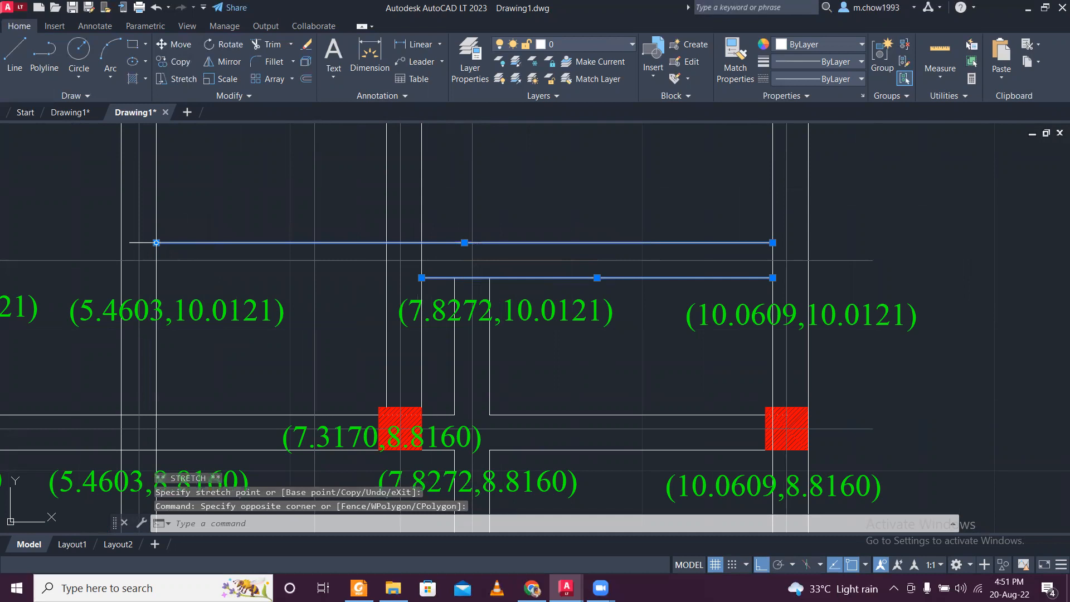
{"action": "left_click", "coordinate": [422, 242]}
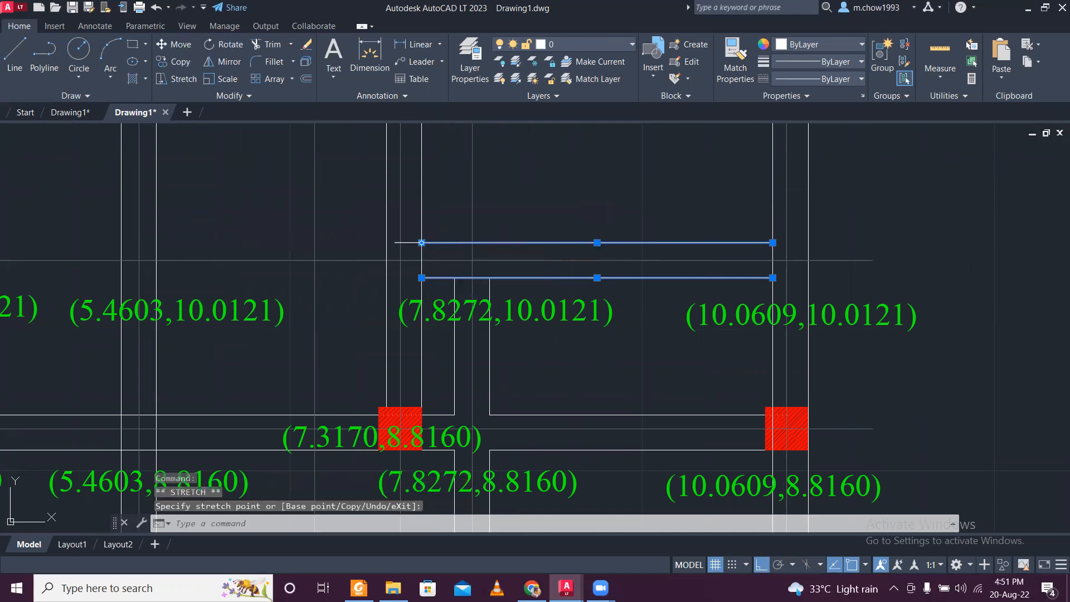
{"action": "key", "text": "Escape"}
- Join the two upper face lines of the y 8.8160 wall across the opening at x 7.8272 into one line
{"action": "scroll", "coordinate": [477, 368], "scroll_direction": "up", "scroll_amount": 2}
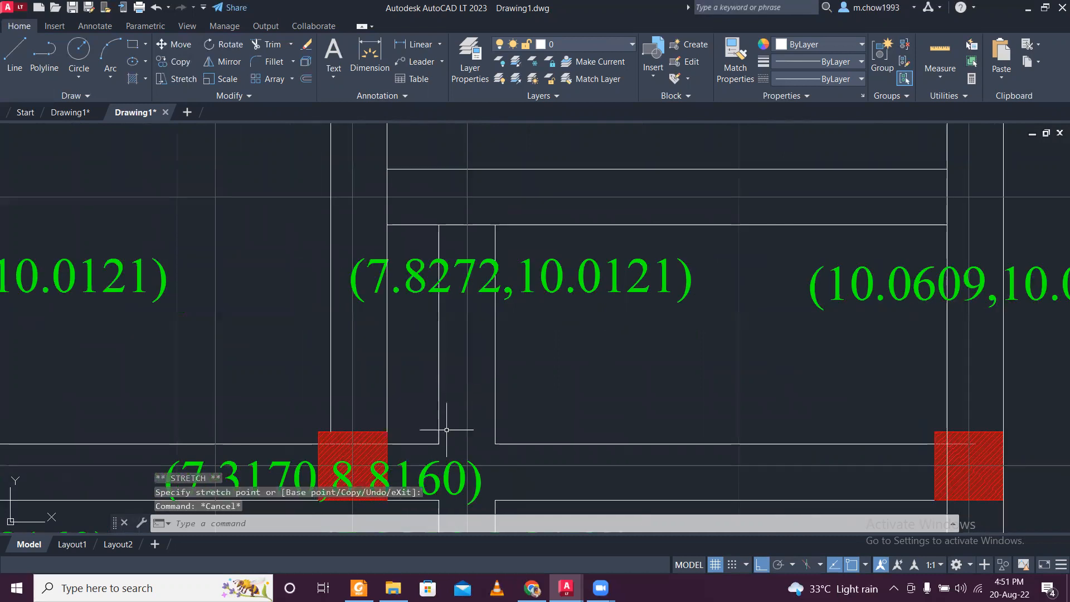
{"action": "scroll", "coordinate": [442, 430], "scroll_direction": "down", "scroll_amount": 1}
{"action": "scroll", "coordinate": [429, 430], "scroll_direction": "up", "scroll_amount": 3}
{"action": "left_click", "coordinate": [429, 431]}
{"action": "left_click", "coordinate": [425, 406]}
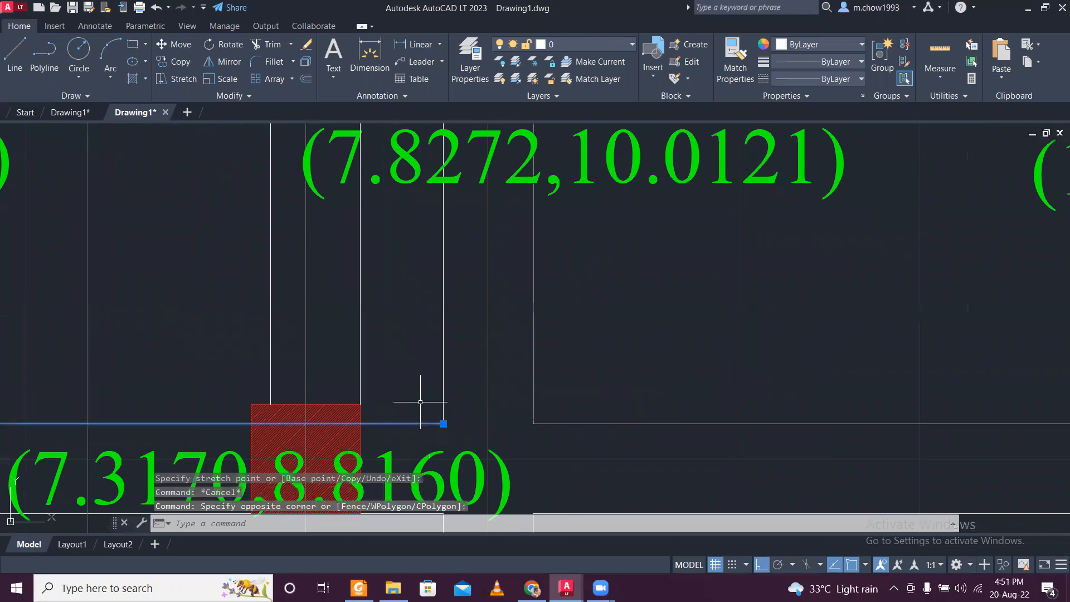
{"action": "left_click", "coordinate": [620, 428]}
{"action": "left_click", "coordinate": [613, 376]}
{"action": "type", "text": "j"}
{"action": "key", "text": "Return"}
- Delete the two vertical wall lines at x 7.8272 between the y 8.8160 and y 10.0121 walls
{"action": "left_click", "coordinate": [585, 358]}
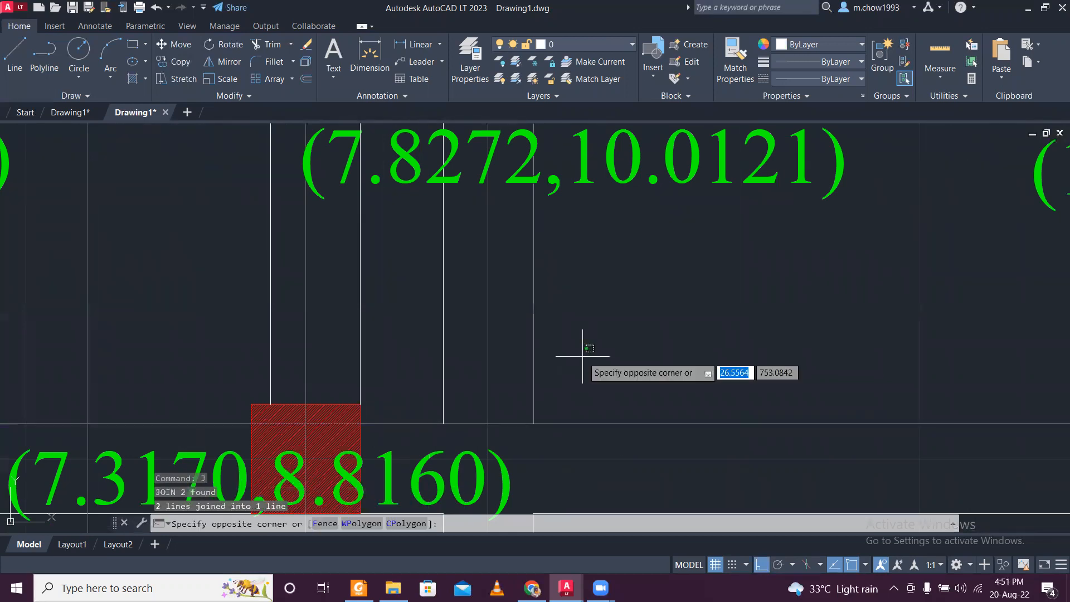
{"action": "left_click", "coordinate": [510, 334]}
{"action": "left_click", "coordinate": [465, 335]}
{"action": "left_click", "coordinate": [429, 312]}
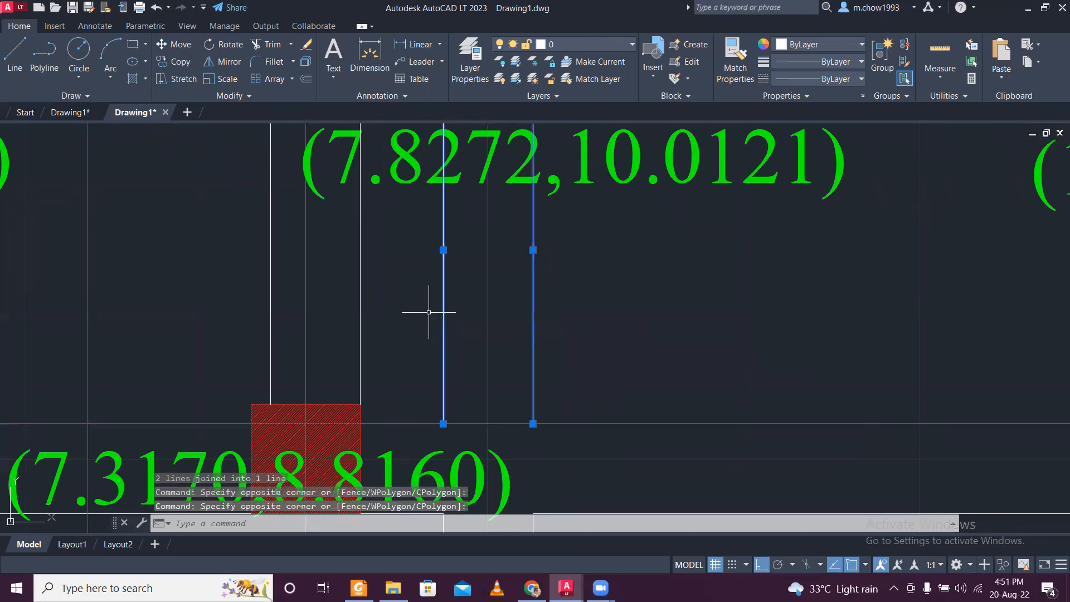
{"action": "key", "text": "Delete"}
- Compare the wall and column layout of the labelled plan with the two floor plans drawn beside it
{"action": "scroll", "coordinate": [440, 306], "scroll_direction": "down", "scroll_amount": 6}
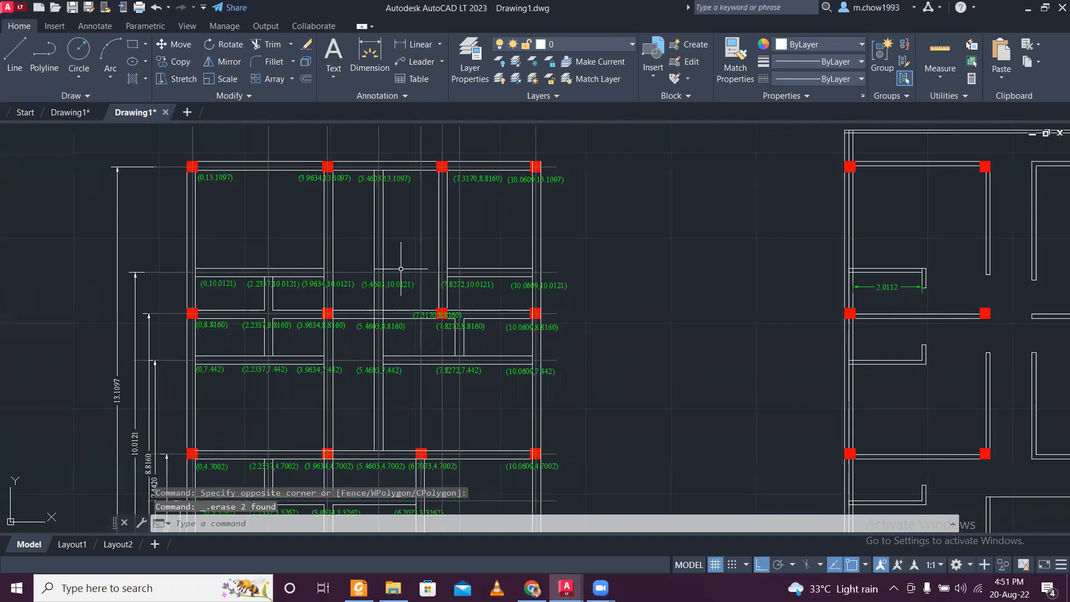
{"action": "scroll", "coordinate": [453, 294], "scroll_direction": "up", "scroll_amount": 3}
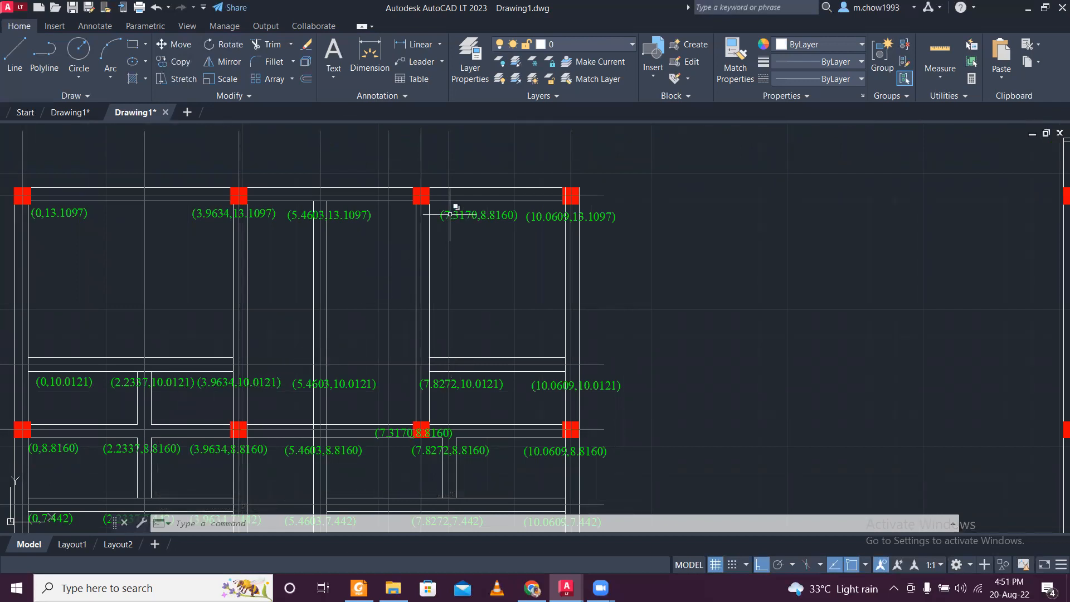
{"action": "scroll", "coordinate": [446, 212], "scroll_direction": "down", "scroll_amount": 4}
{"action": "scroll", "coordinate": [457, 324], "scroll_direction": "up", "scroll_amount": 2}
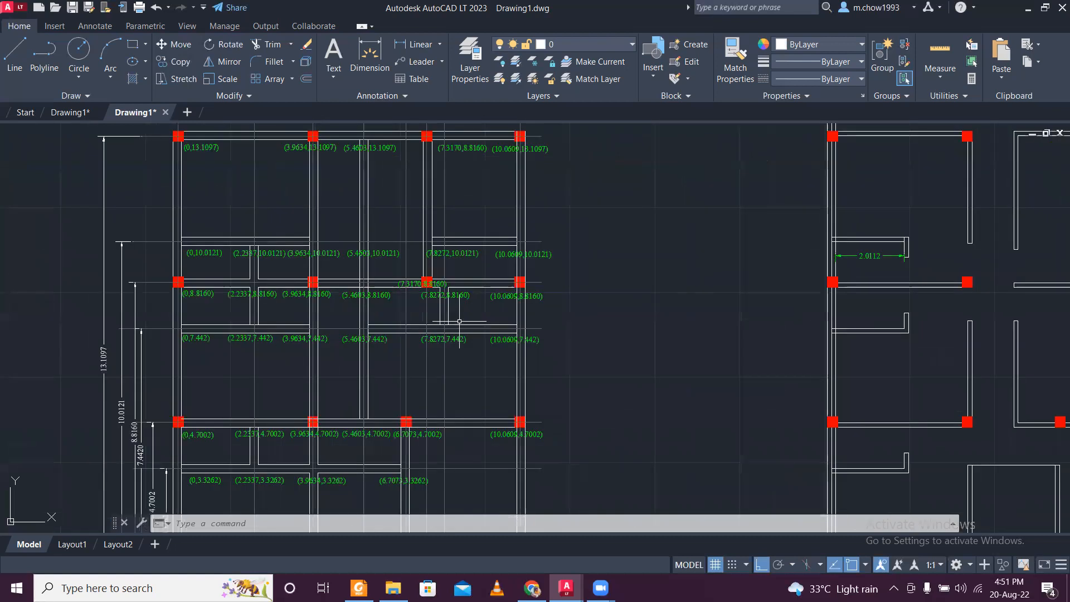
{"action": "scroll", "coordinate": [460, 321], "scroll_direction": "down", "scroll_amount": 2}
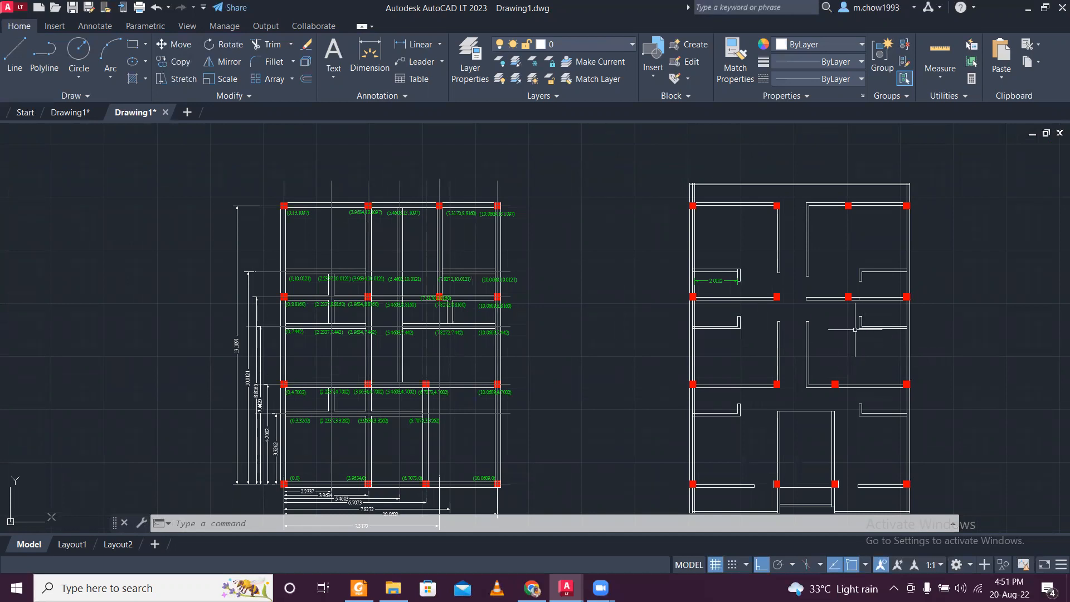
{"action": "mouse_move", "coordinate": [889, 426]}
{"action": "middle_mouse_down"}
{"action": "mouse_move", "coordinate": [862, 401]}
{"action": "mouse_move", "coordinate": [715, 379]}
{"action": "middle_mouse_up"}
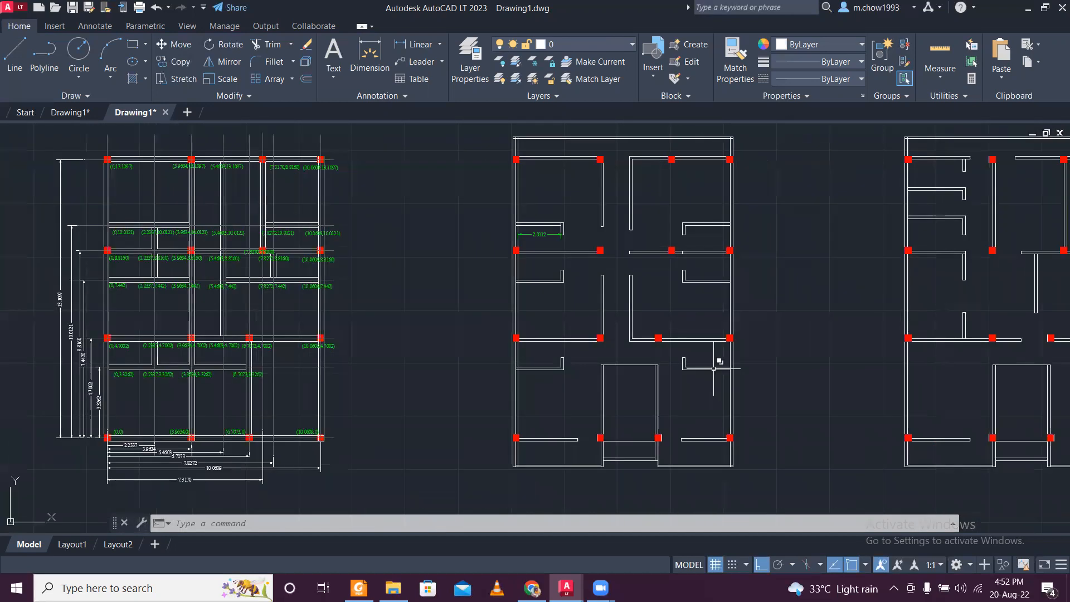
{"action": "middle_click_drag", "start_coordinate": [729, 148], "coordinate": [622, 167]}
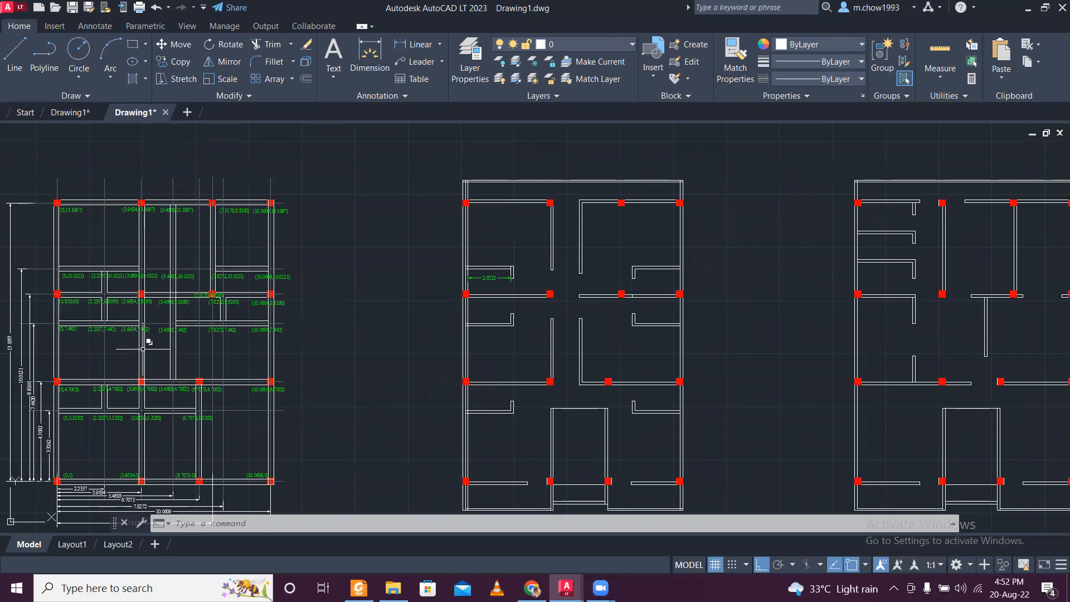
{"action": "middle_click_drag", "start_coordinate": [716, 358], "coordinate": [595, 352]}
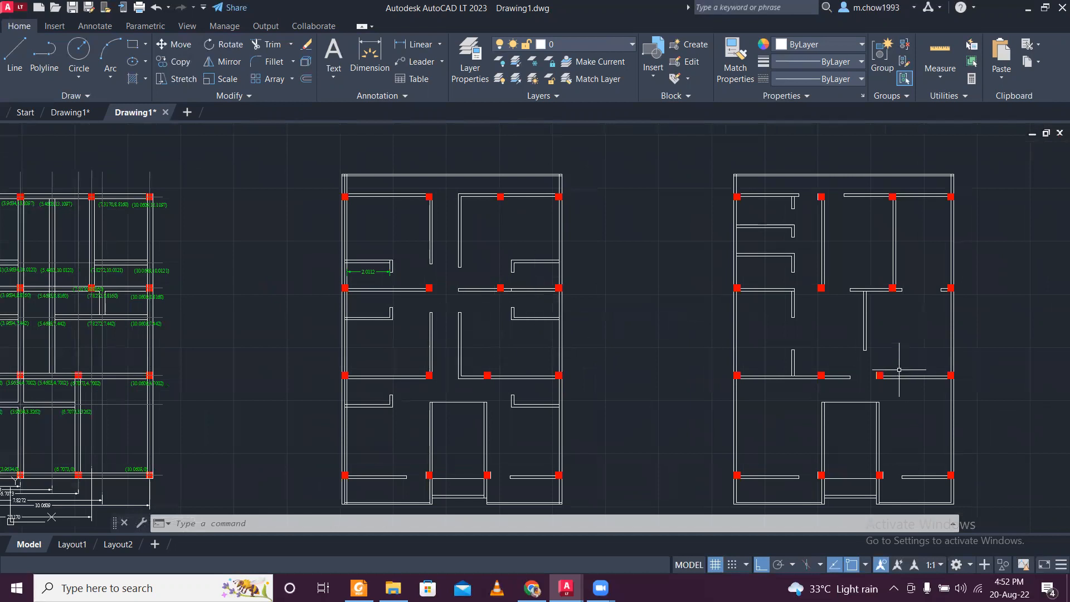
{"action": "middle_click_drag", "start_coordinate": [888, 330], "coordinate": [657, 318]}
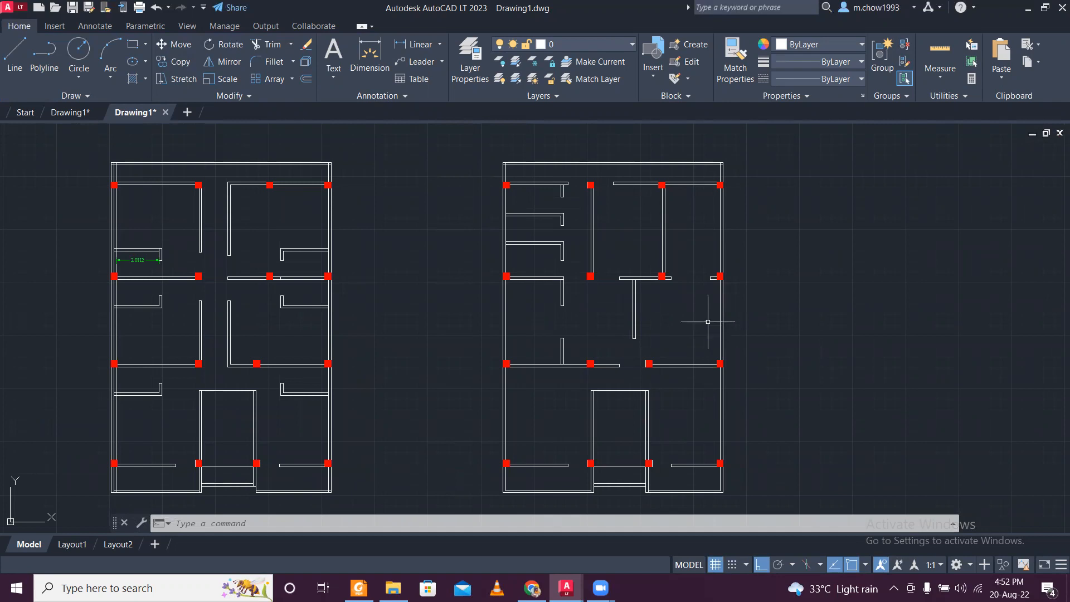
{"action": "scroll", "coordinate": [708, 321], "scroll_direction": "down", "scroll_amount": 3}
{"action": "scroll", "coordinate": [334, 251], "scroll_direction": "up", "scroll_amount": 3}
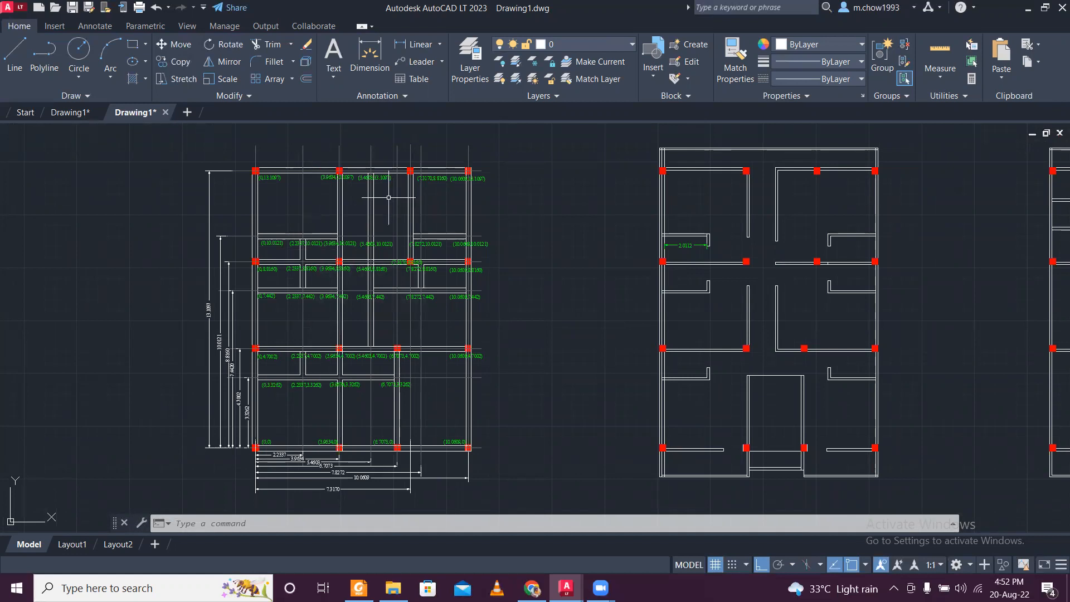
{"action": "scroll", "coordinate": [389, 198], "scroll_direction": "down", "scroll_amount": 5}
{"action": "scroll", "coordinate": [385, 195], "scroll_direction": "up", "scroll_amount": 5}
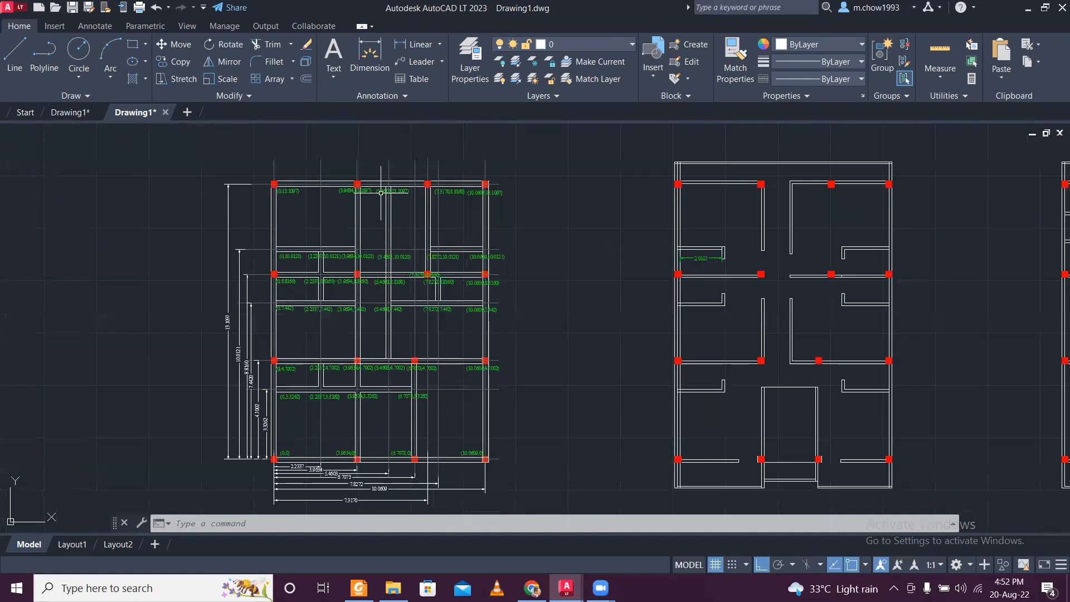